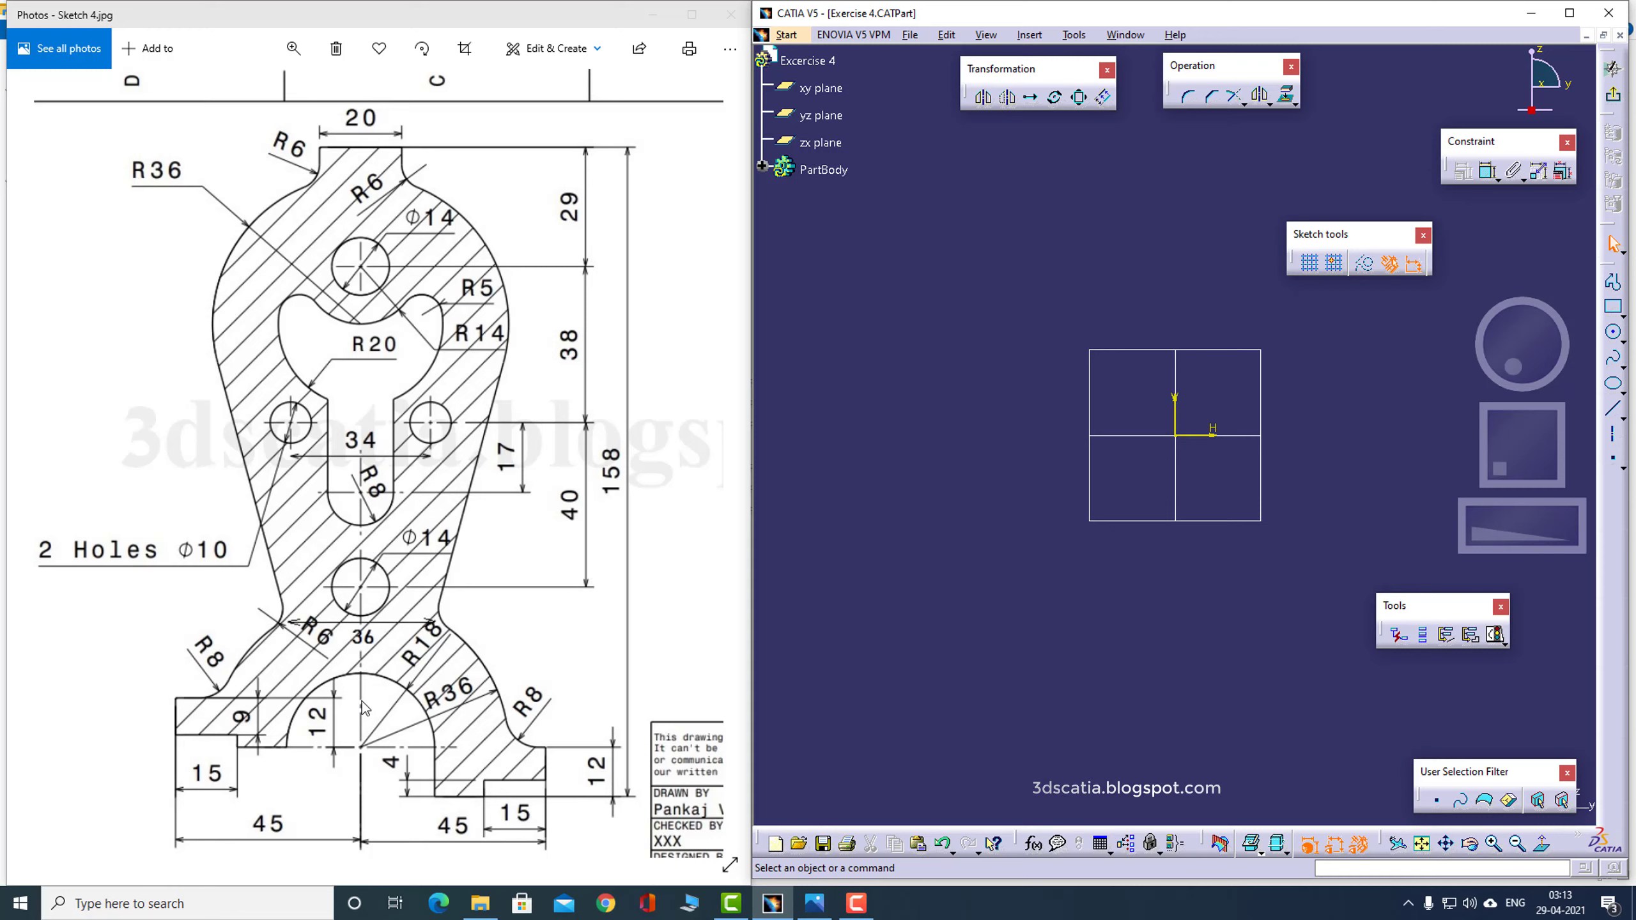
# Draw a circle about 65 mm in diameter centred on the sketch origin
pyautogui.click(1187, 419)
pyautogui.moveTo(1507, 441)
pyautogui.mouseDown()
pyautogui.moveTo(1499, 467)
pyautogui.moveTo(1502, 449)
pyautogui.mouseUp()
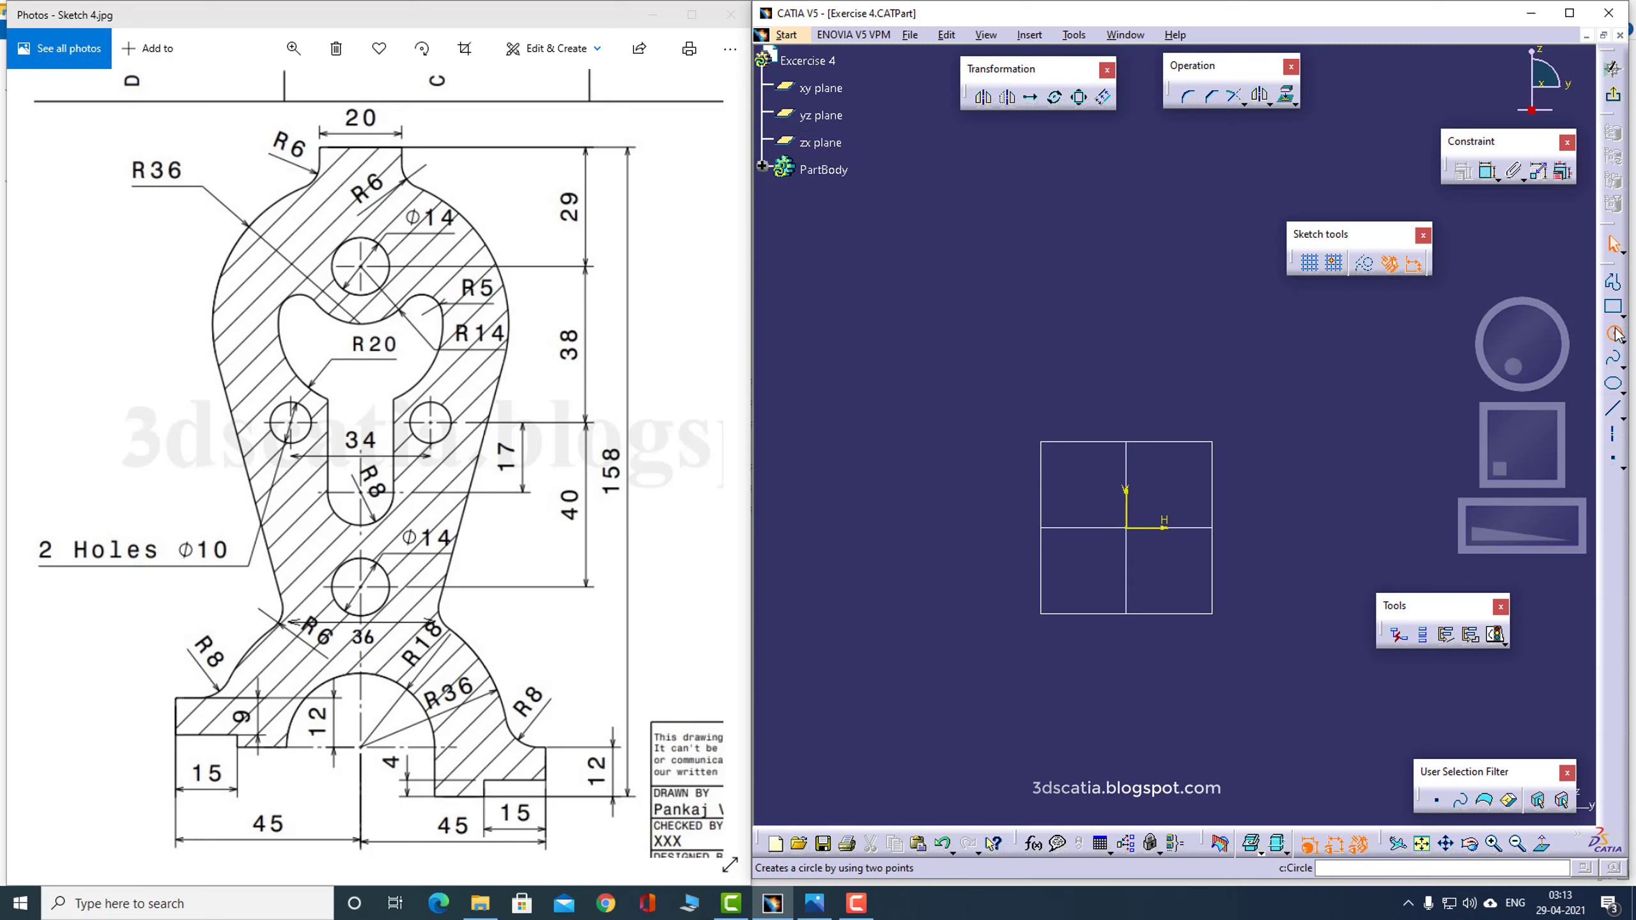
pyautogui.click(1613, 307)
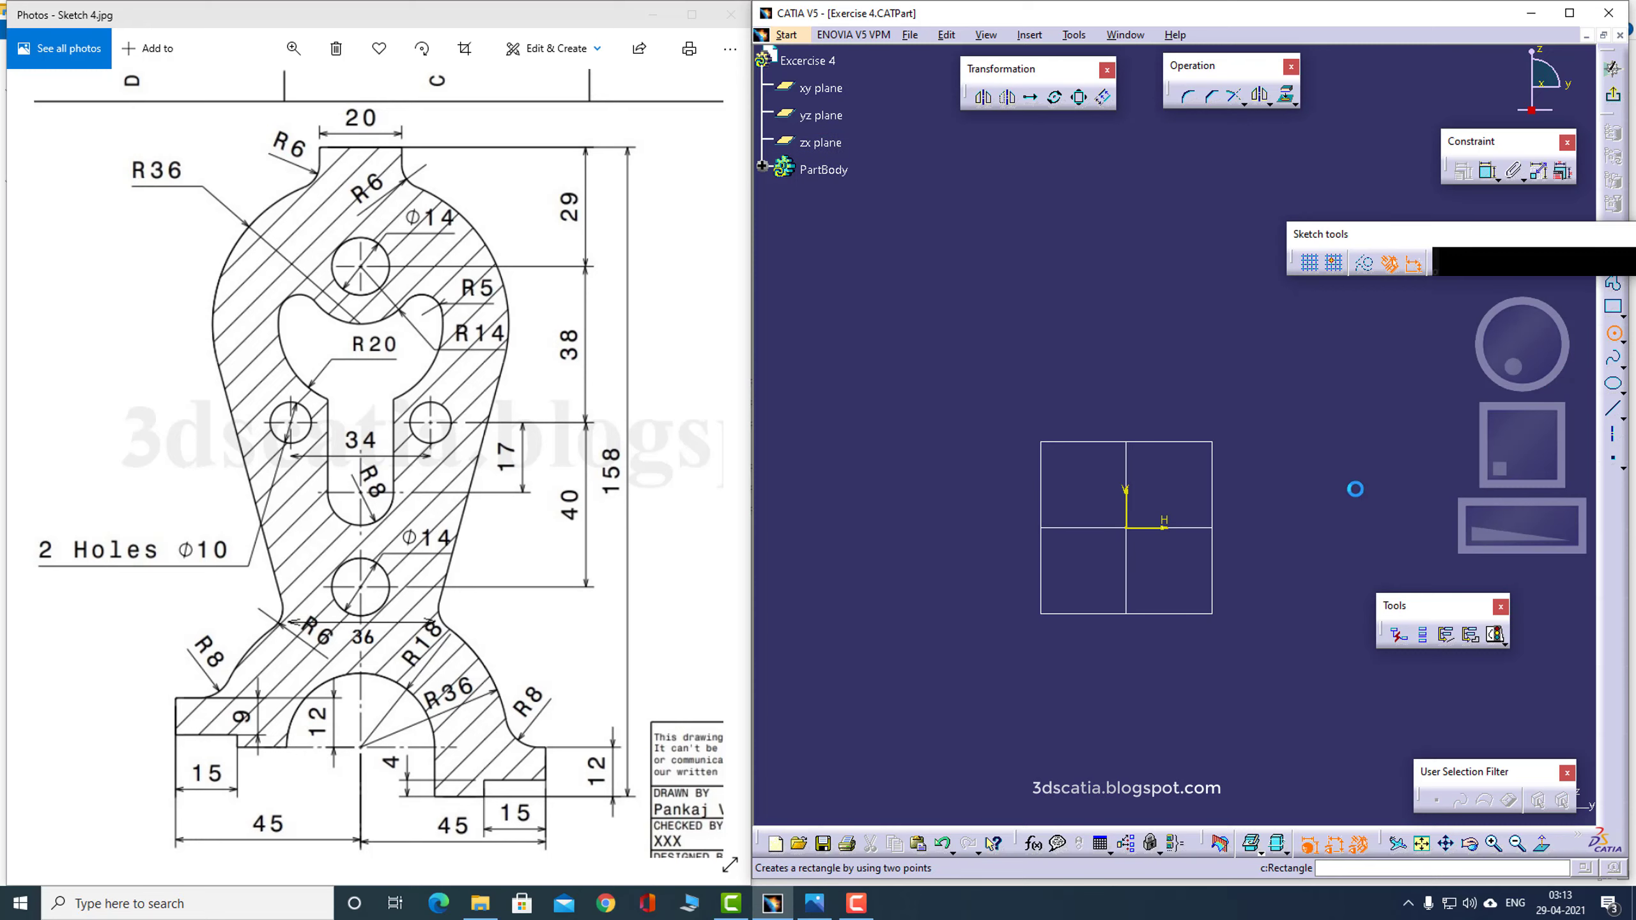
pyautogui.click(1127, 528)
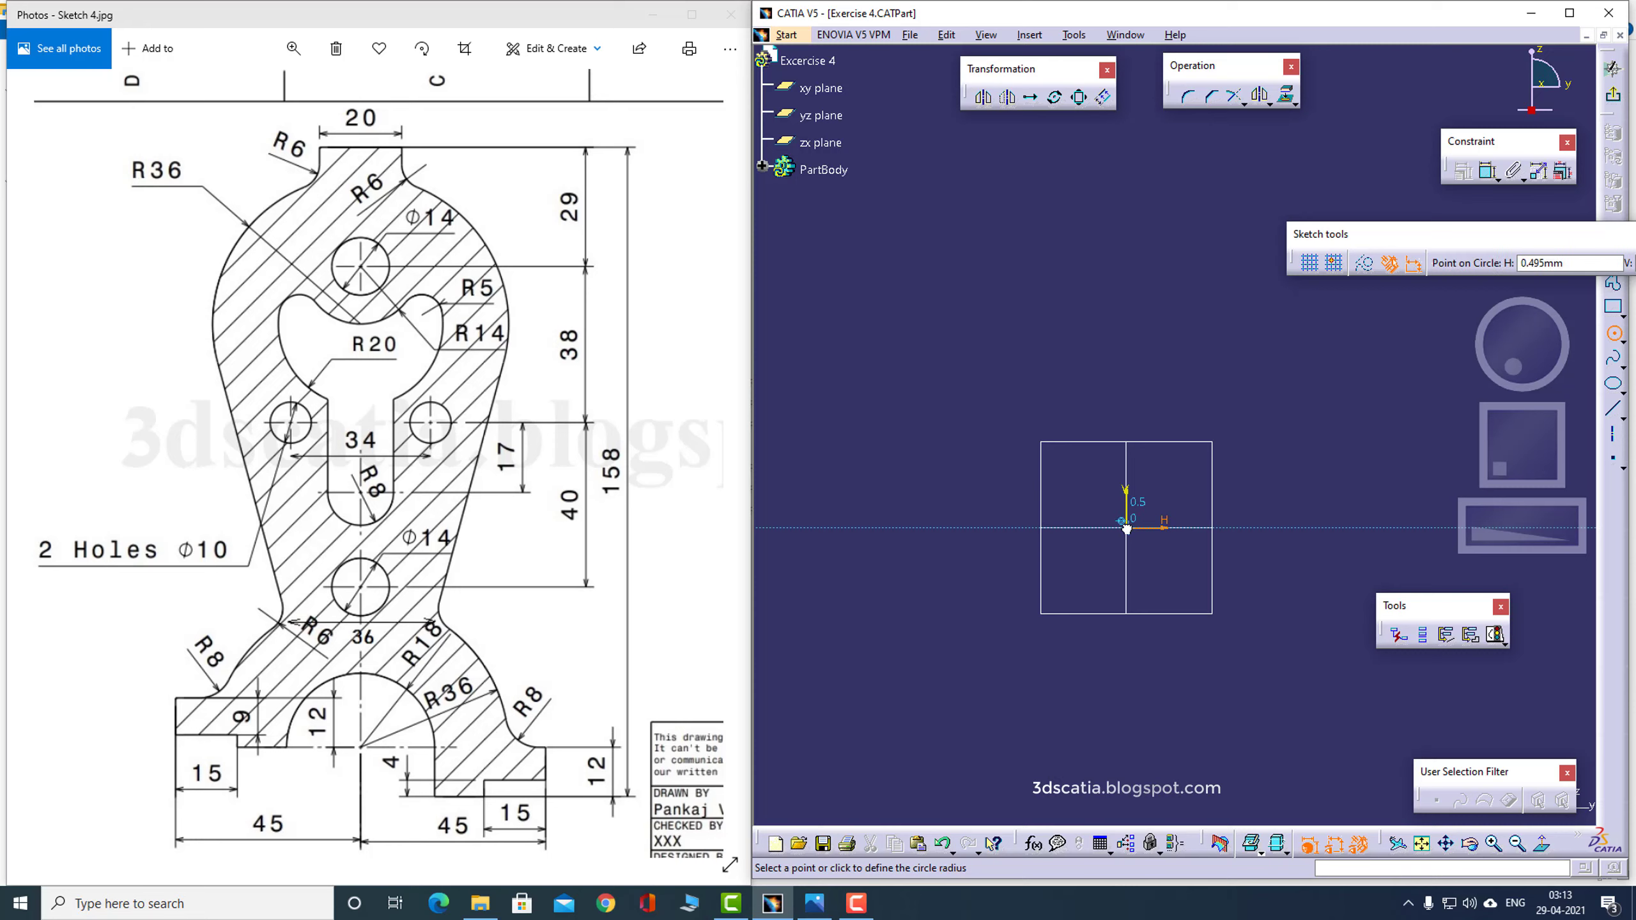
pyautogui.click(1159, 413)
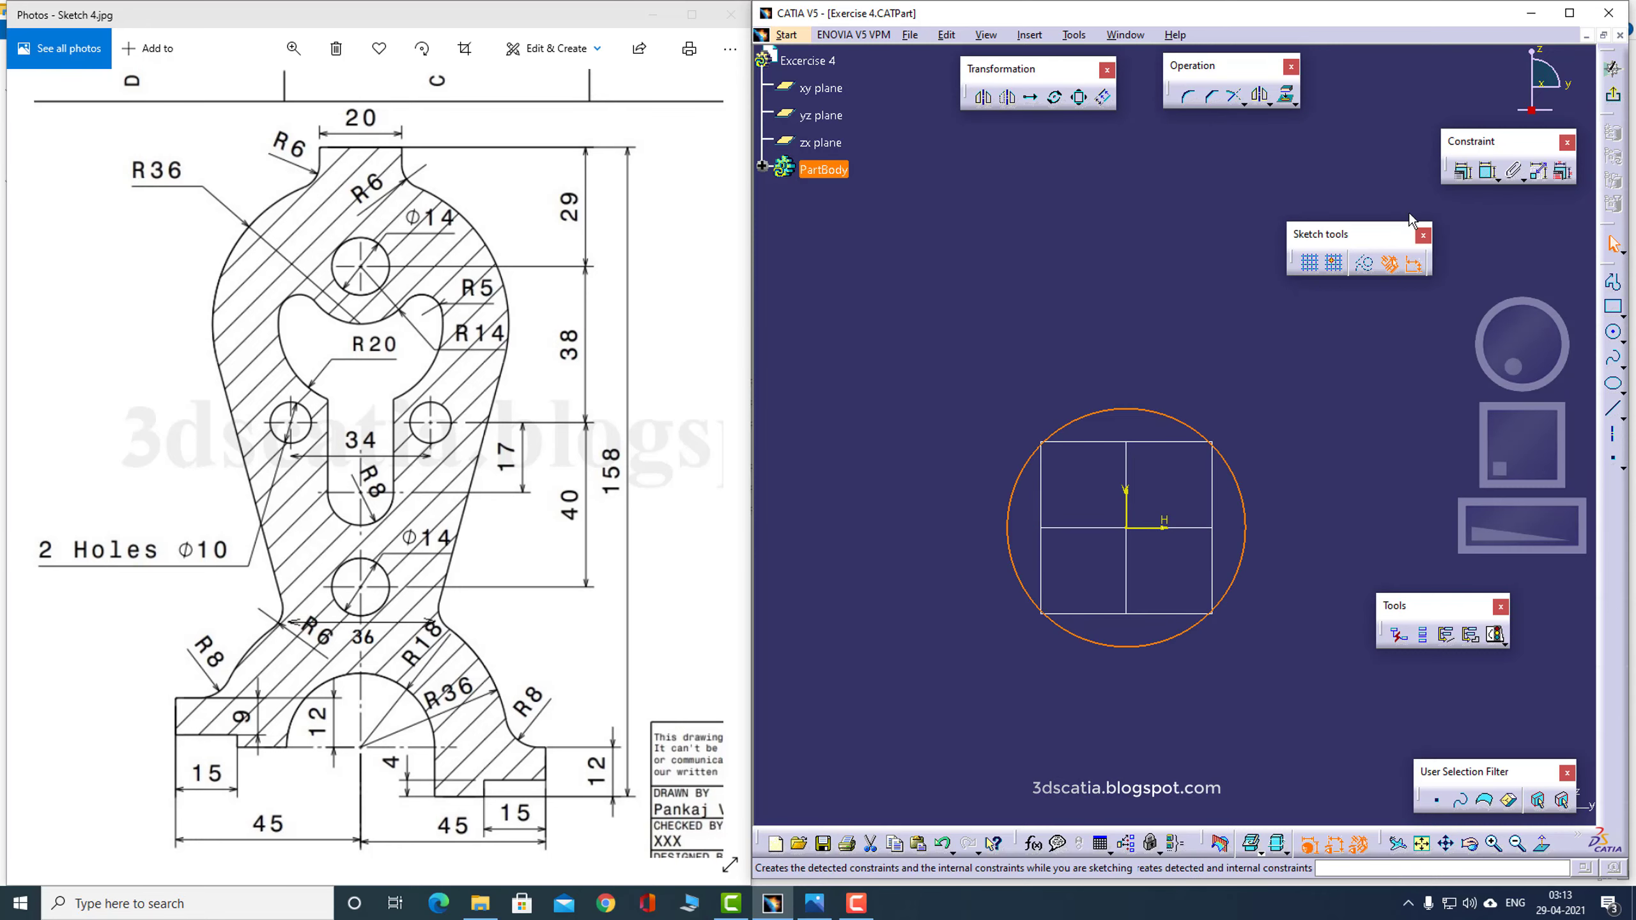
# Dimension the circle as a radius and set it to 18 mm
pyautogui.click(1485, 172)
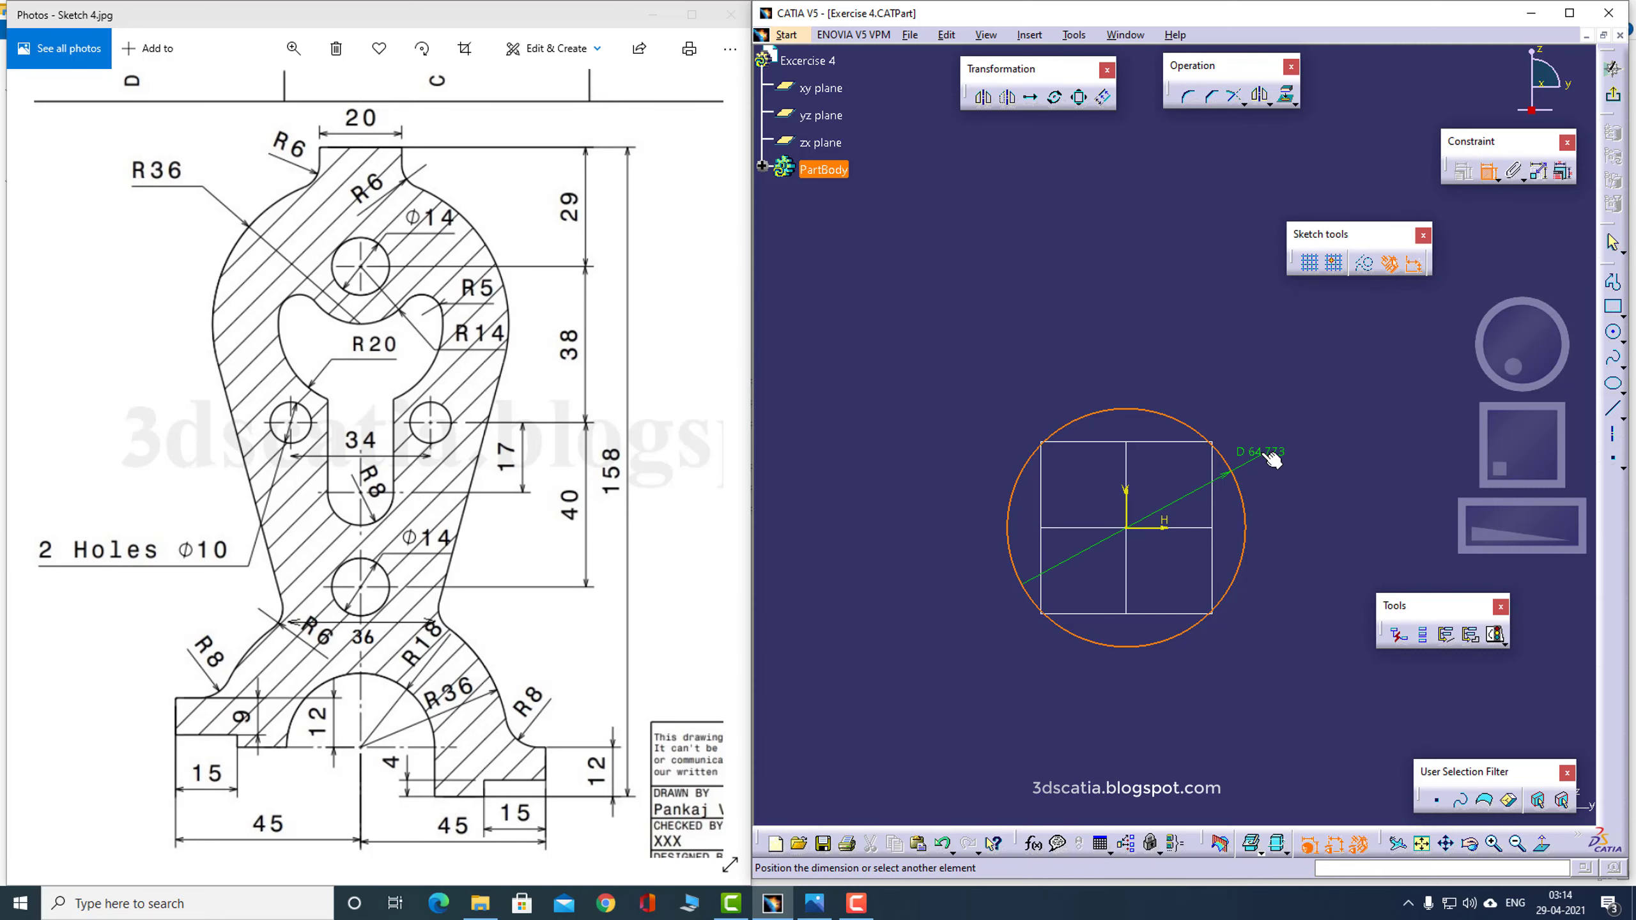
pyautogui.click(1266, 450)
pyautogui.doubleClick(1265, 450)
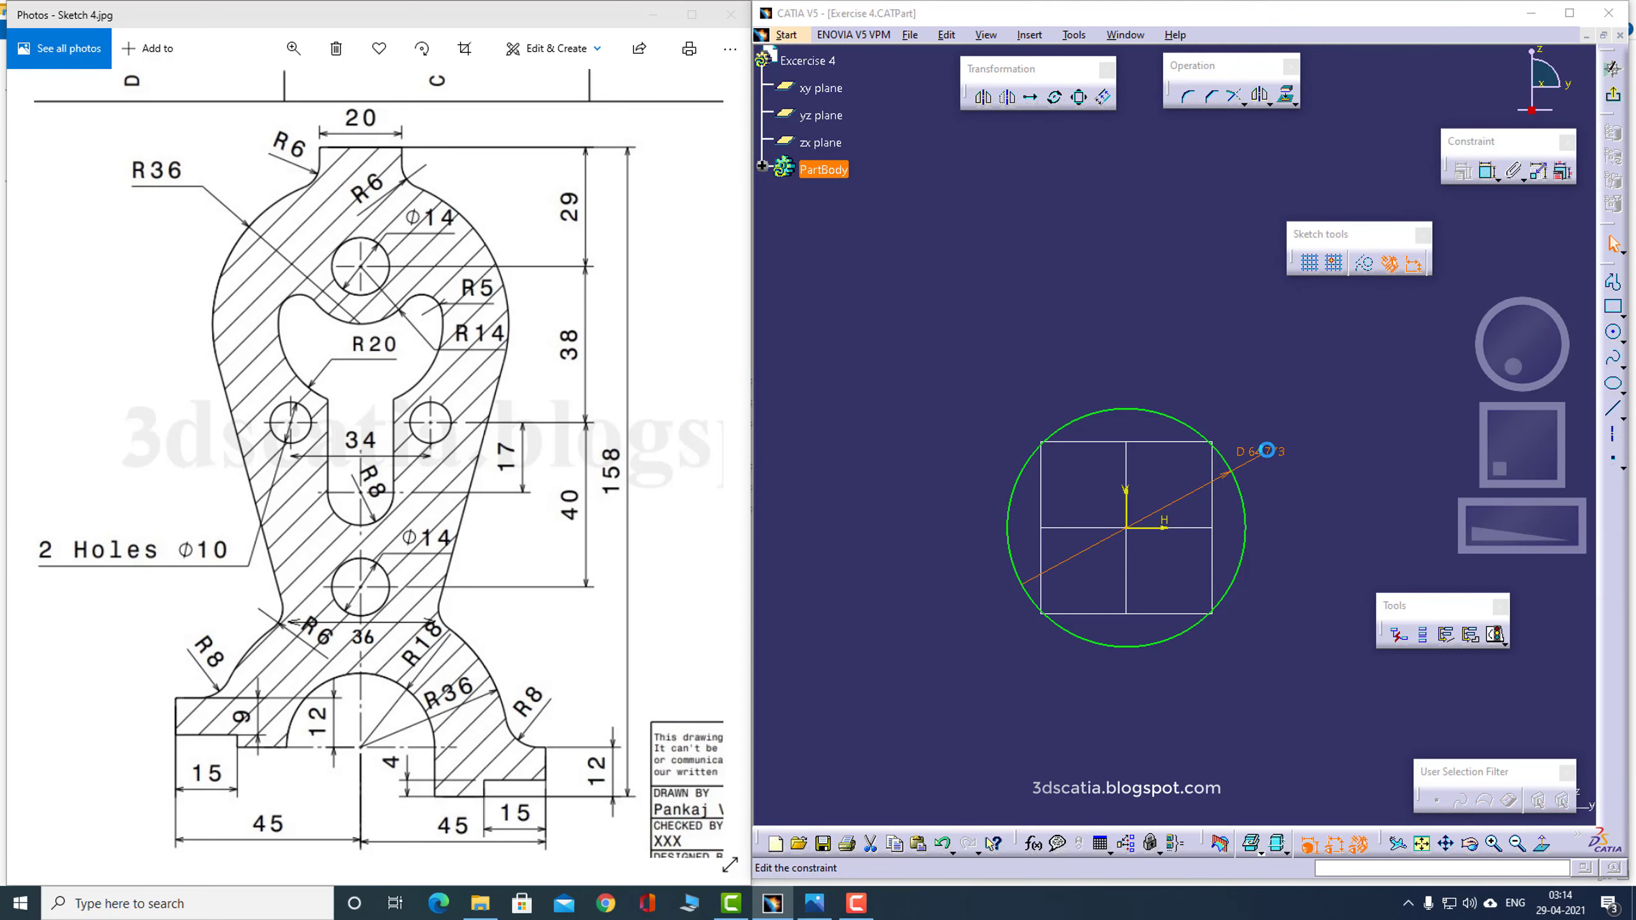
pyautogui.write('18')
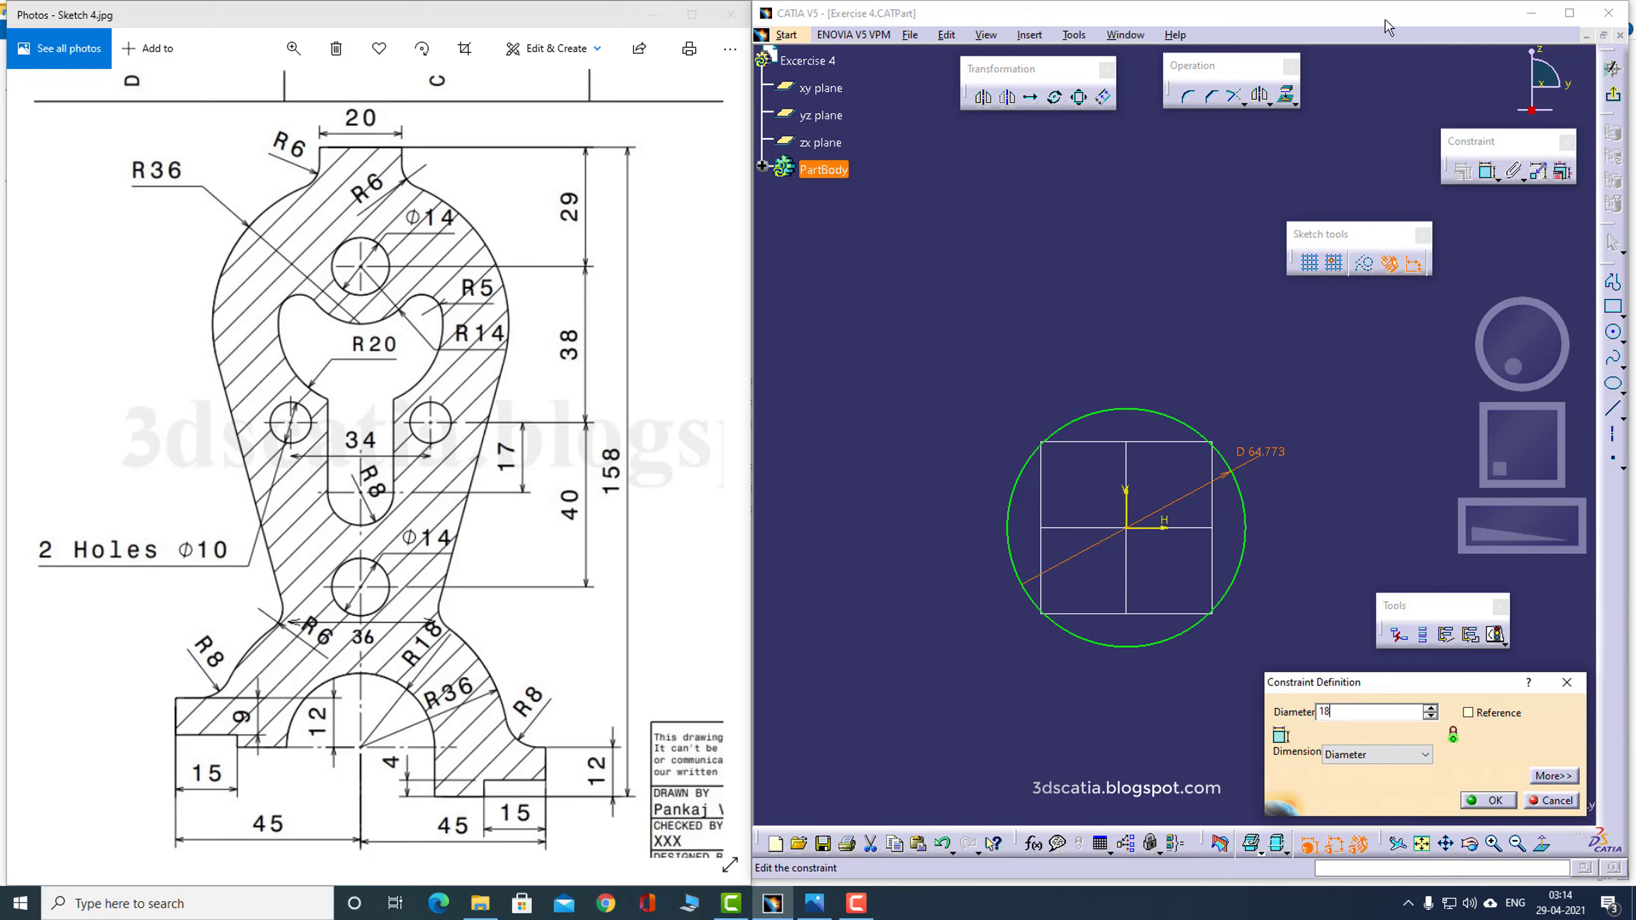
pyautogui.click(1371, 757)
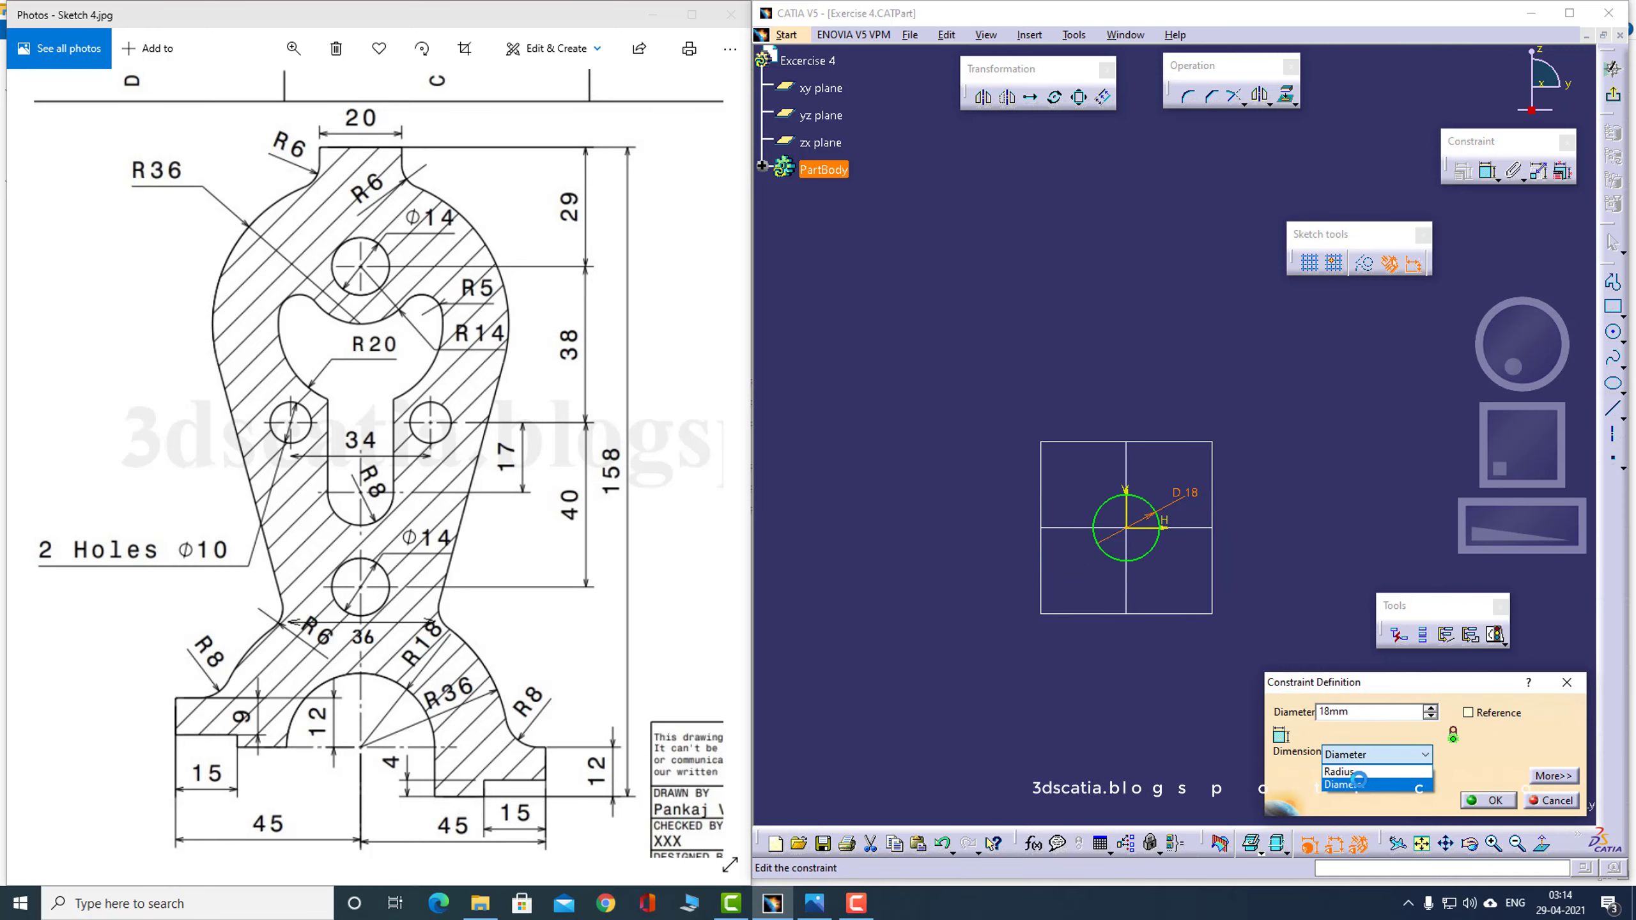
pyautogui.click(1359, 784)
pyautogui.doubleClick(1371, 711)
pyautogui.write('18')
pyautogui.press('Return')
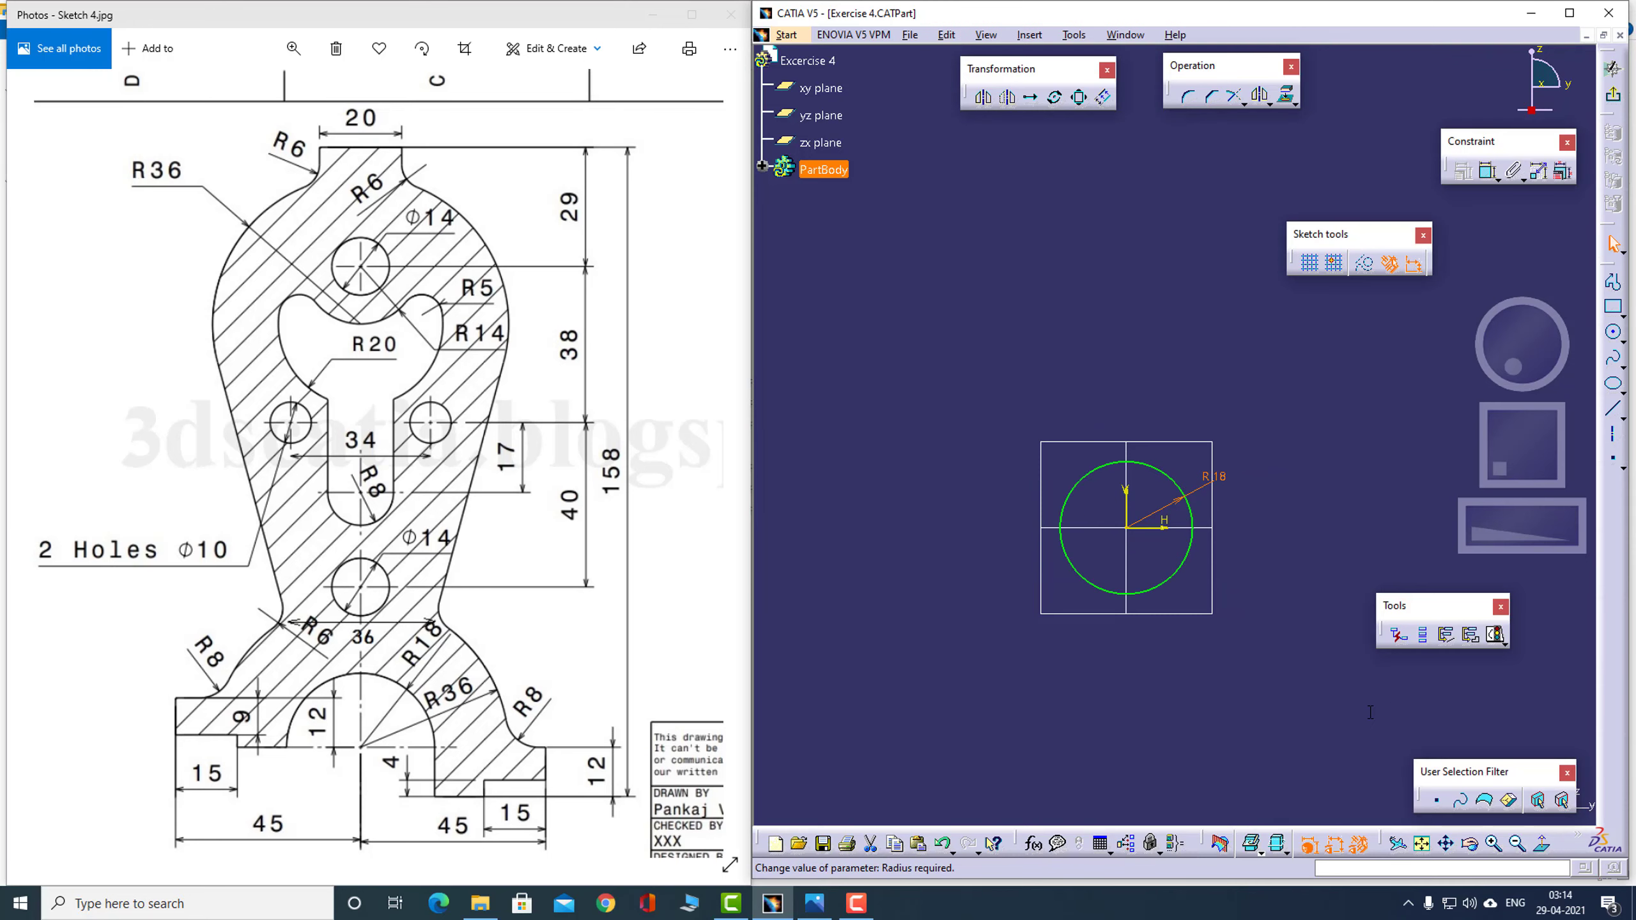
pyautogui.click(1314, 540)
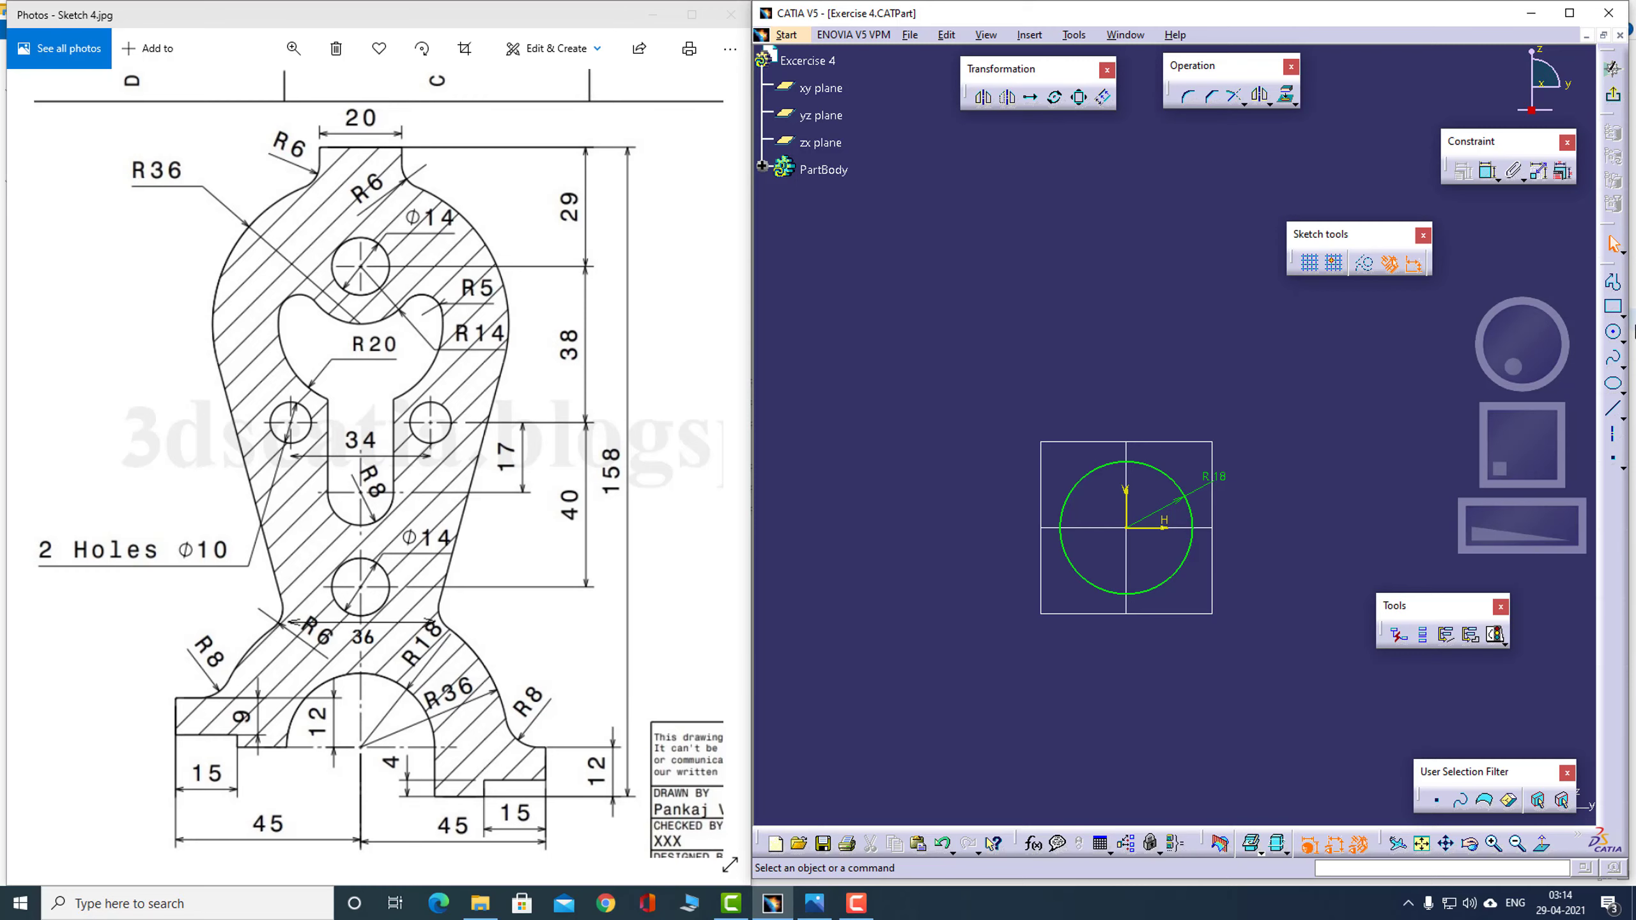
# Sketch the right foot as a stepped profile from the circle's right quadrant: about 17 mm down, outward, about 5 mm up, outward, and up to the horizontal axis
pyautogui.click(1612, 282)
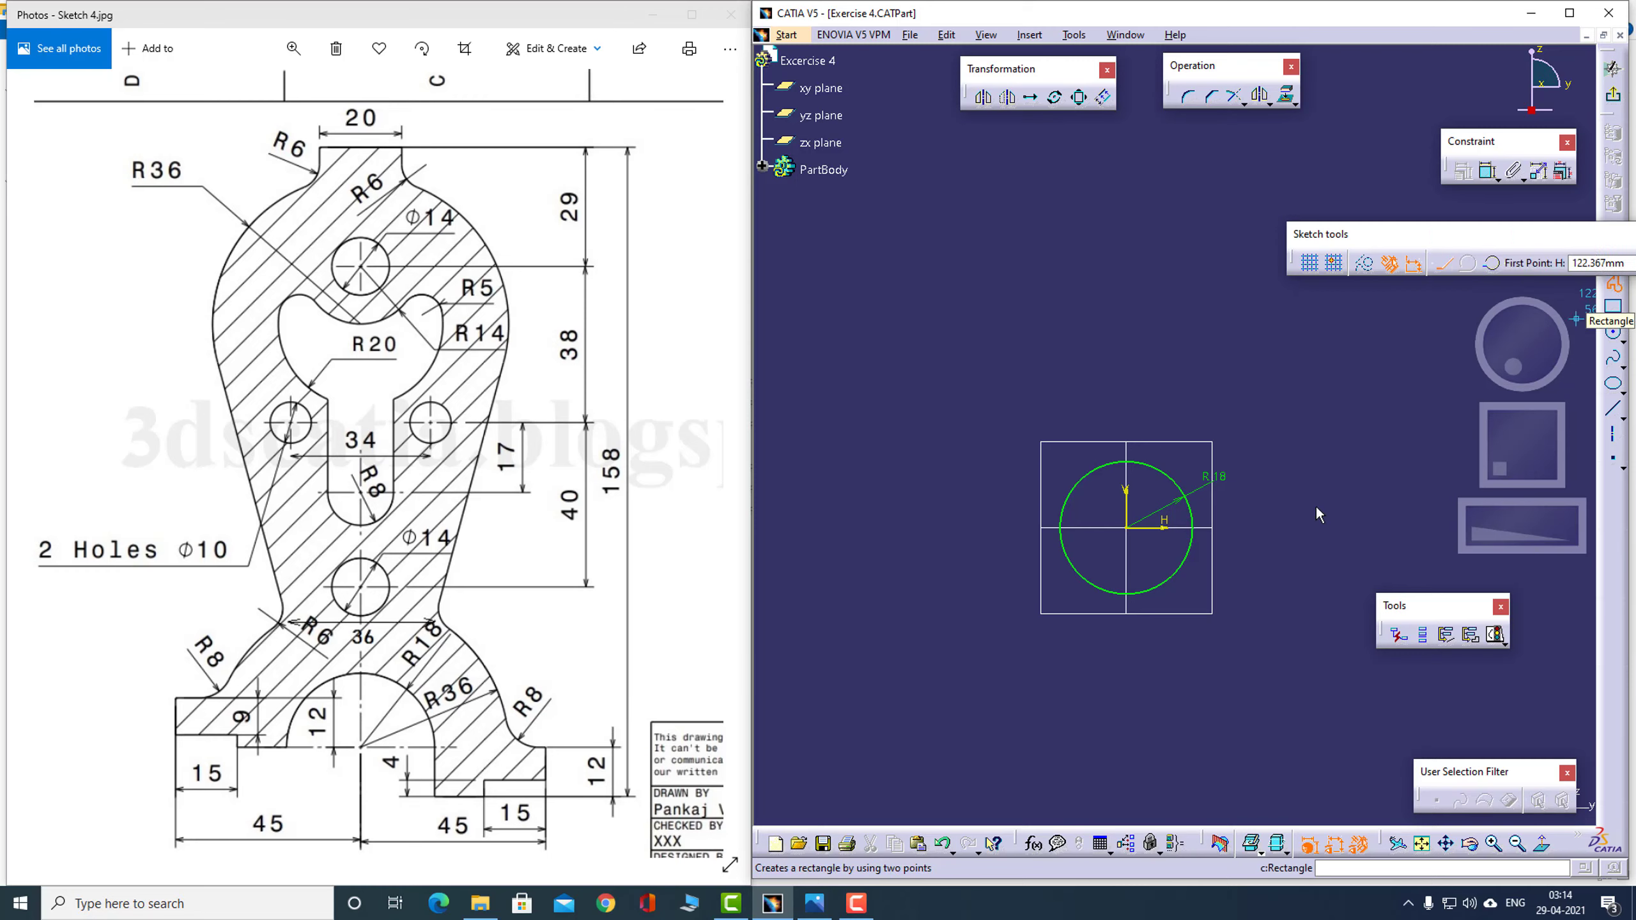
pyautogui.click(1195, 529)
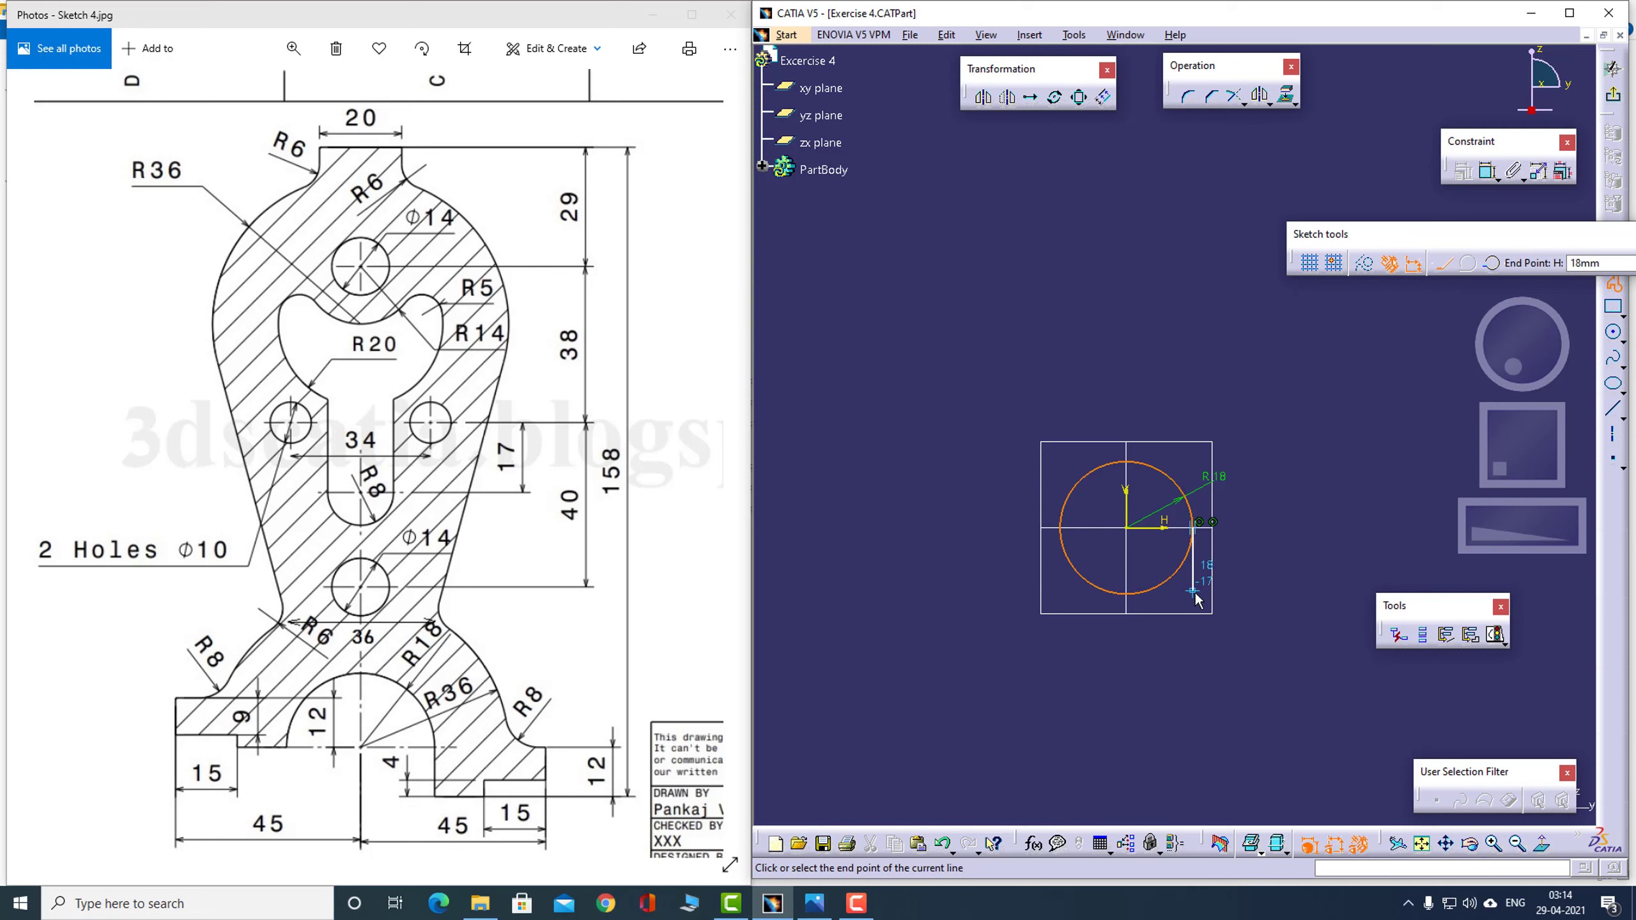
pyautogui.click(1254, 590)
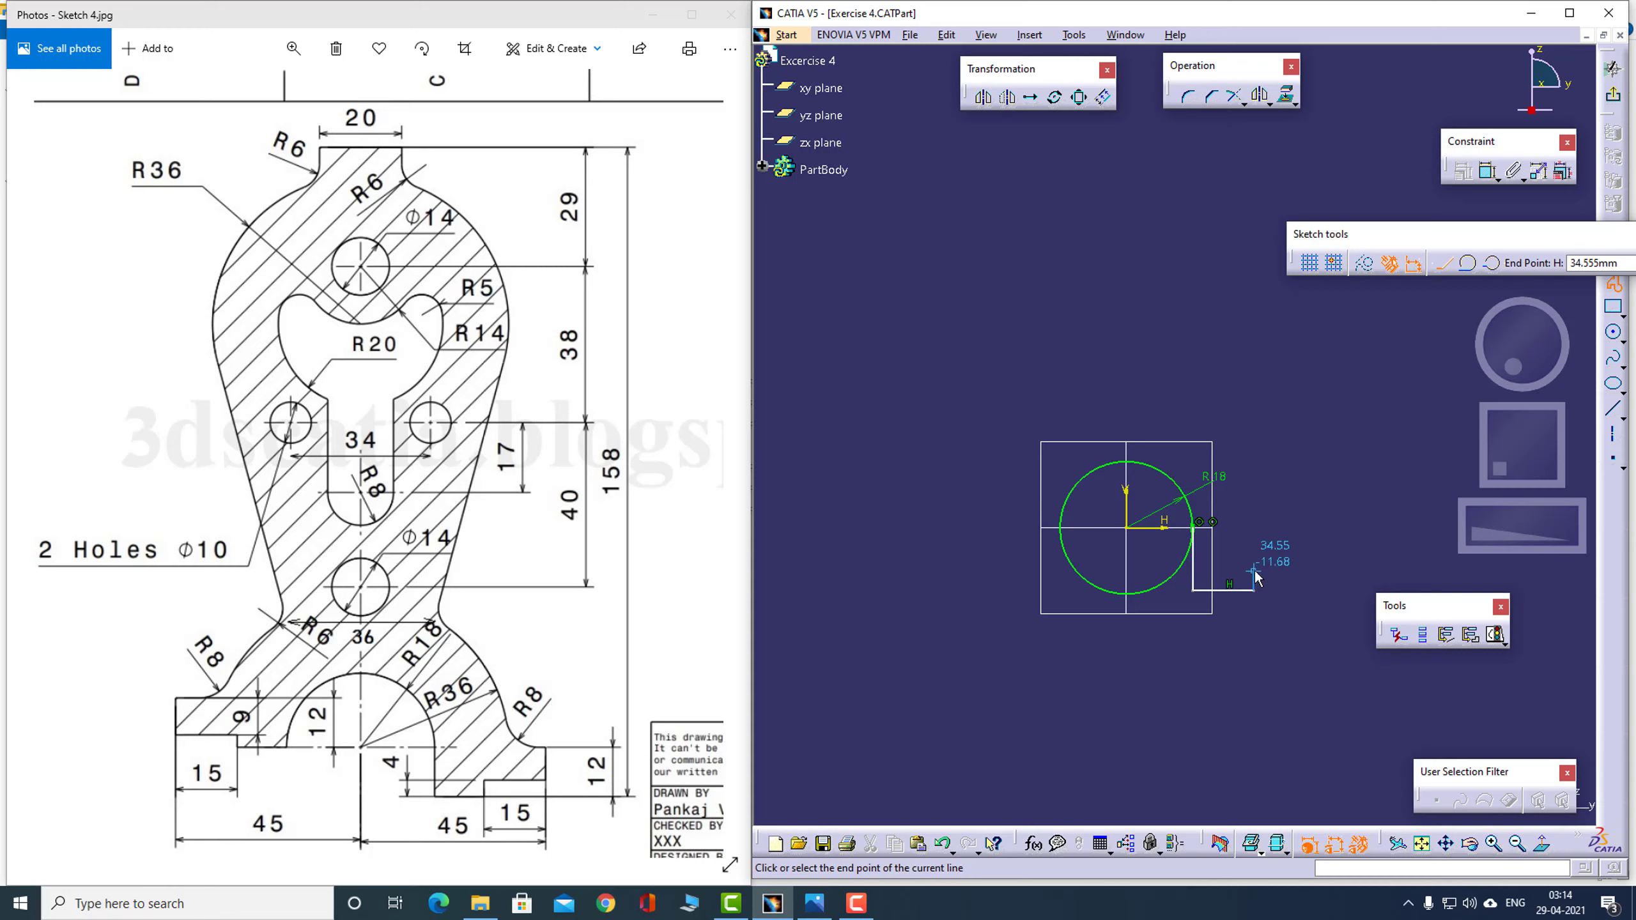
pyautogui.click(1254, 572)
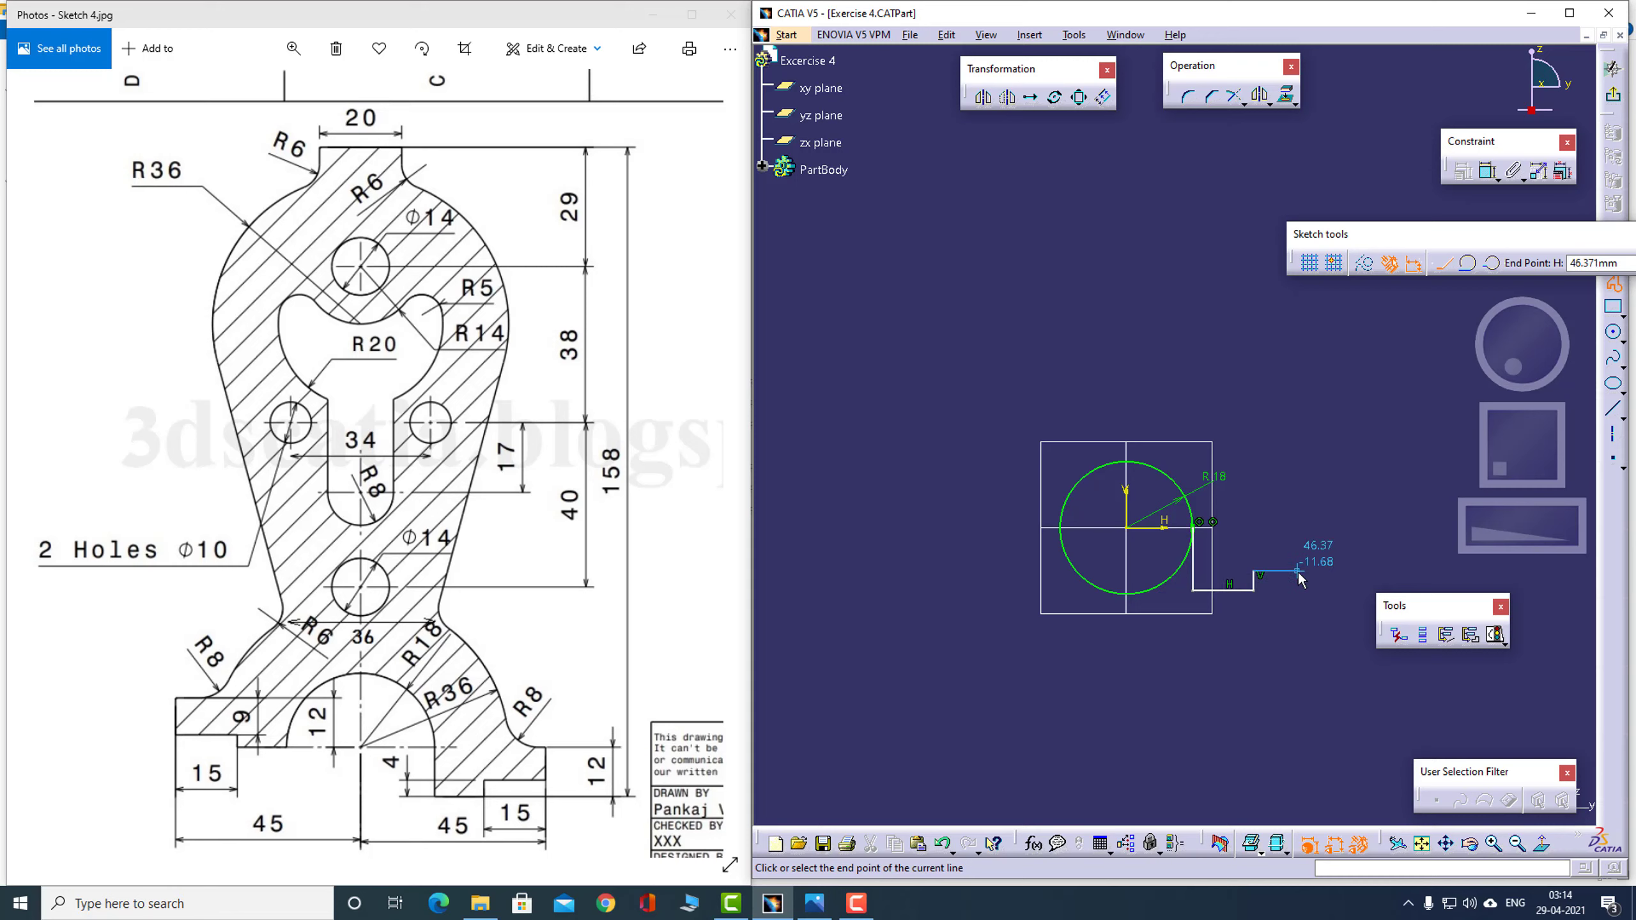
pyautogui.click(1298, 566)
pyautogui.click(1298, 523)
pyautogui.press('Escape')
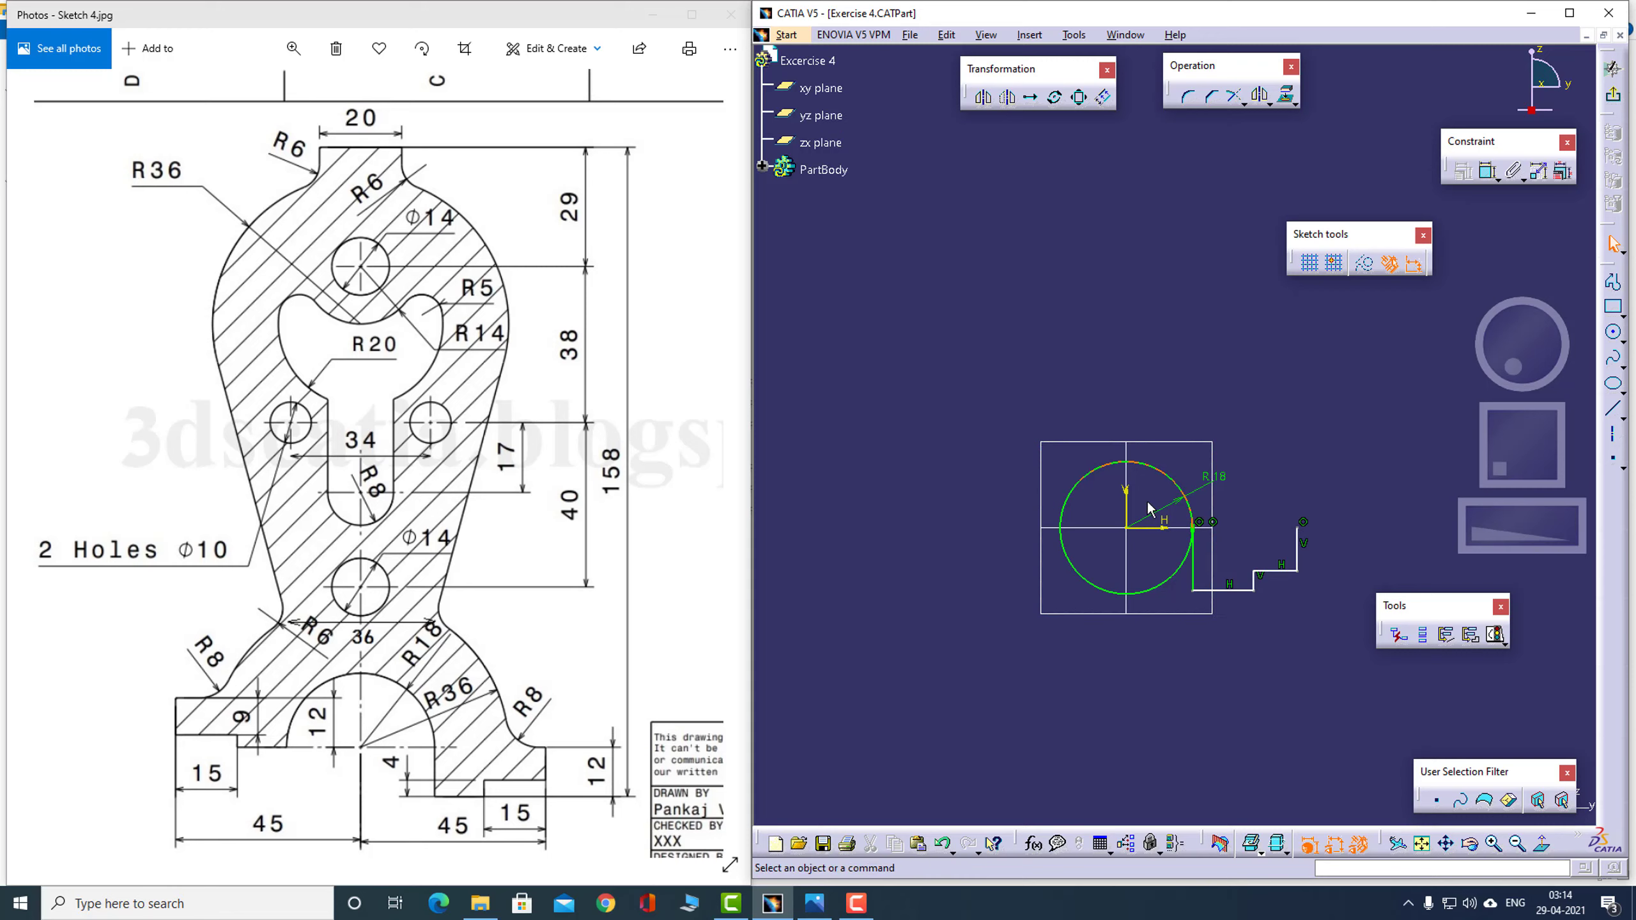
# Dimension the outer horizontal line of the right foot and set its length to 15 mm
pyautogui.click(1487, 170)
pyautogui.click(1284, 571)
pyautogui.click(1226, 668)
pyautogui.doubleClick(1226, 665)
pyautogui.write('15')
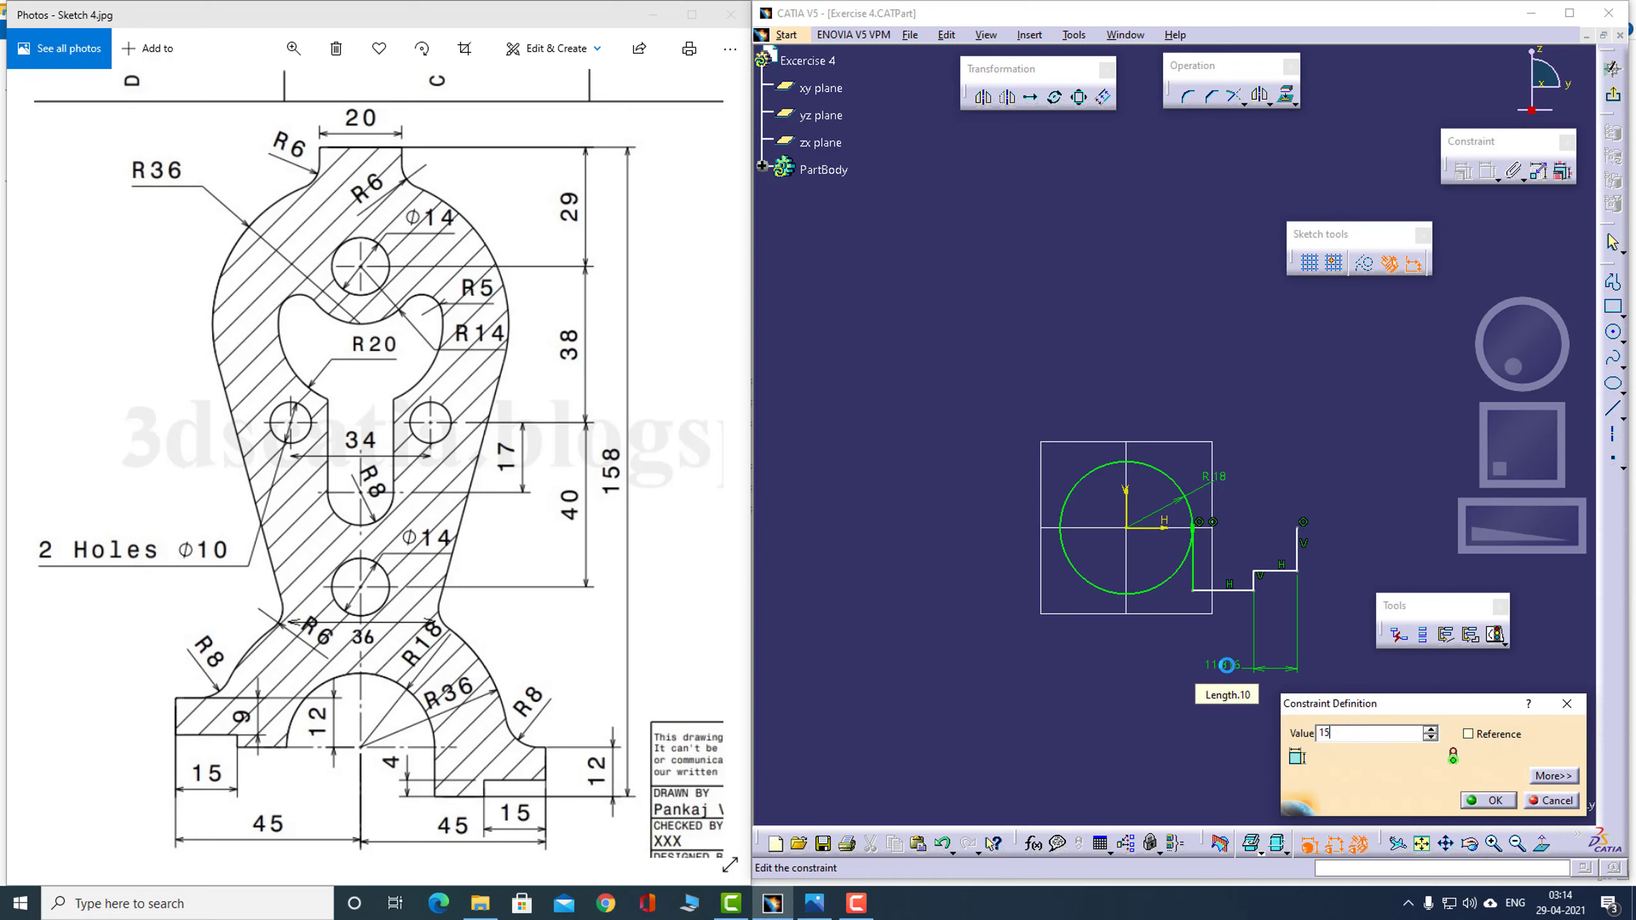
pyautogui.press('Return')
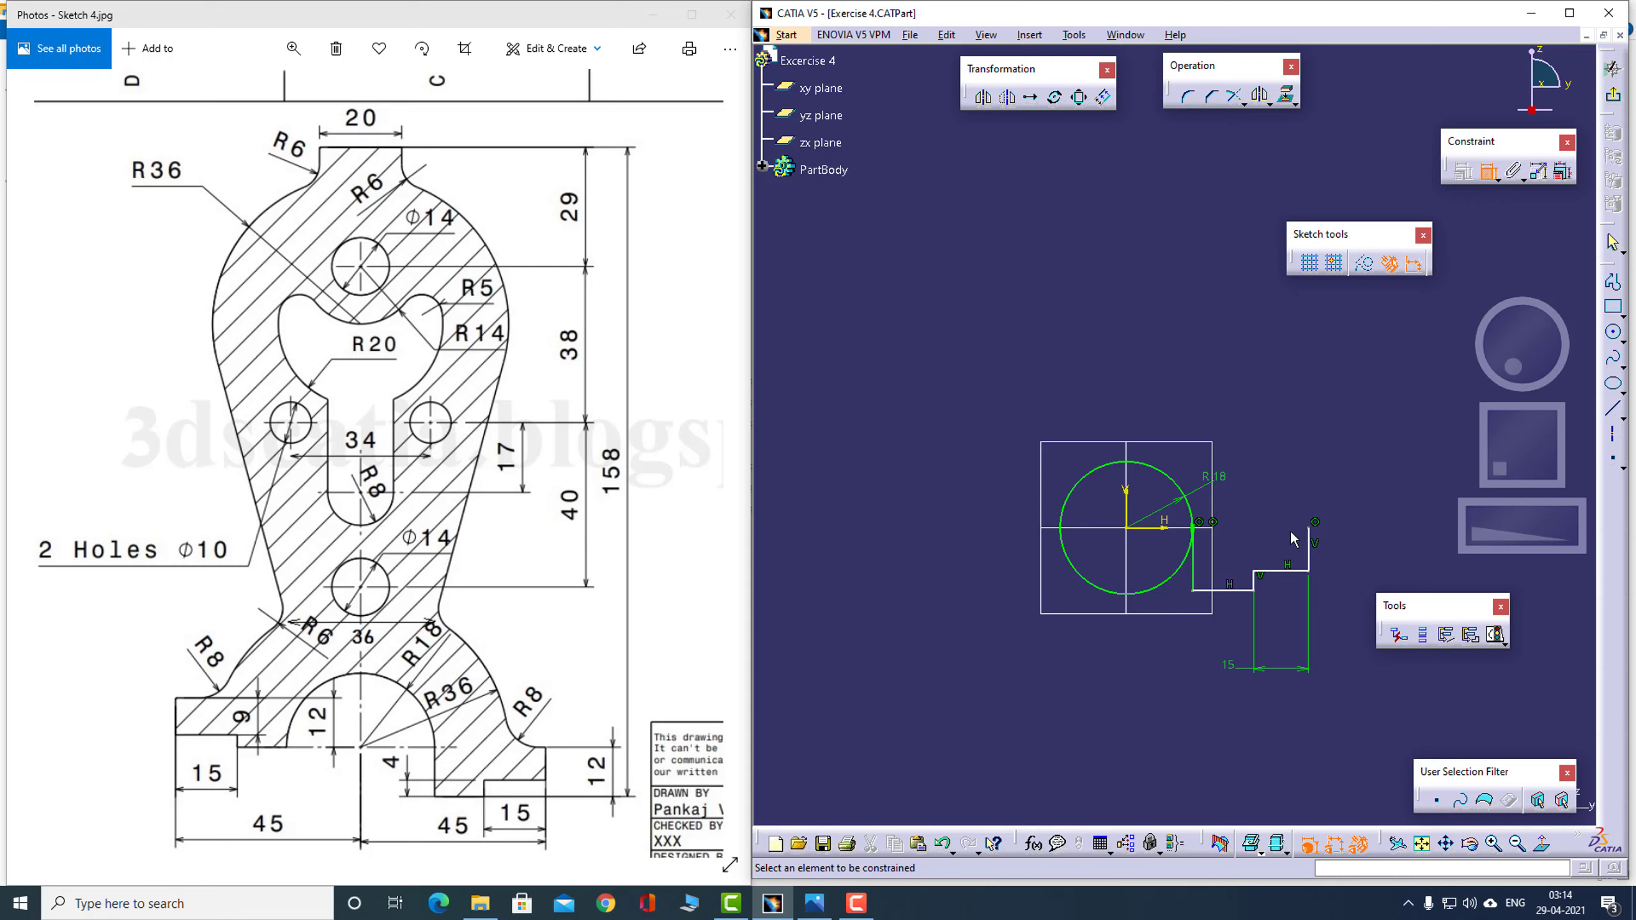
# Constrain the right foot's lowest horizontal line to 12 mm from the horizontal axis
pyautogui.click(1164, 533)
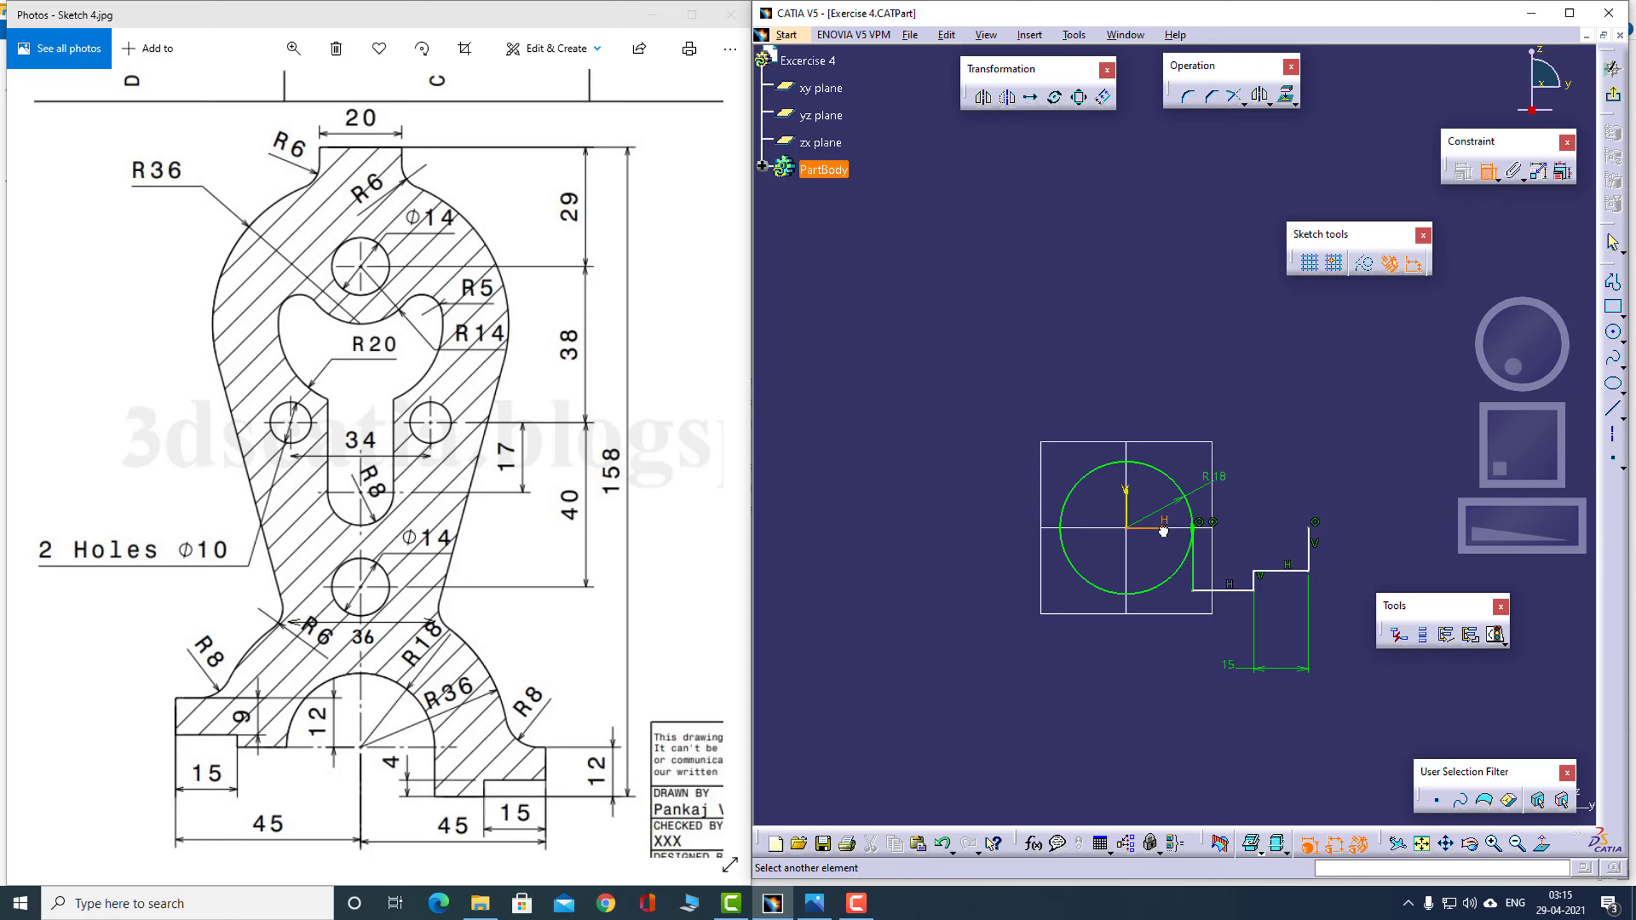
pyautogui.click(1229, 590)
pyautogui.click(1353, 565)
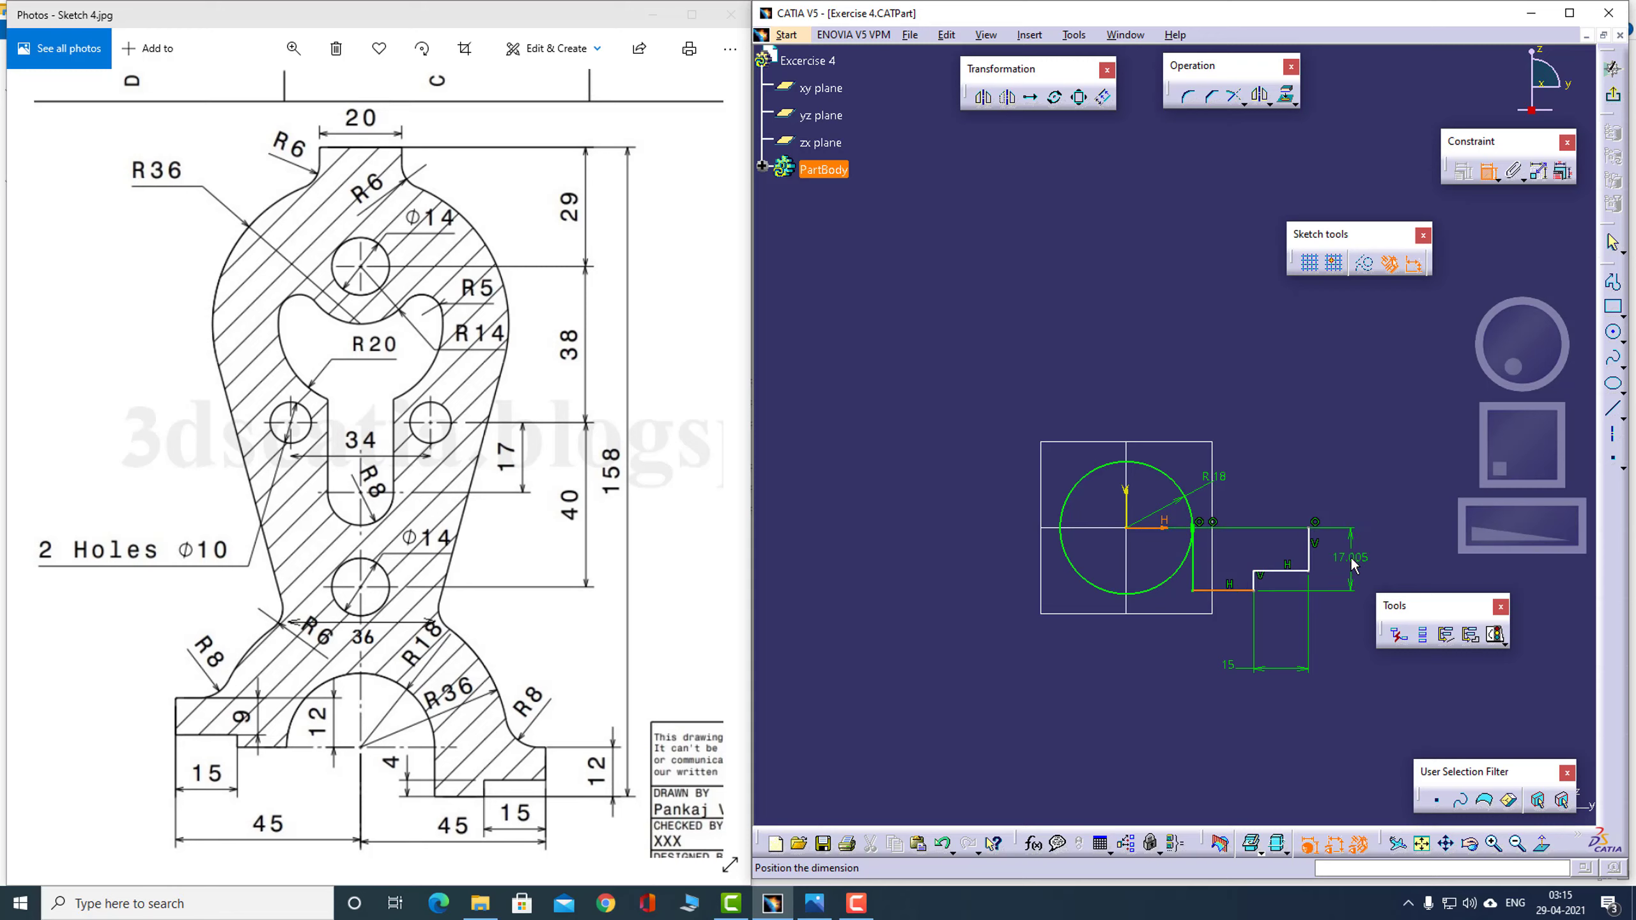
pyautogui.doubleClick(1352, 556)
pyautogui.write('17')
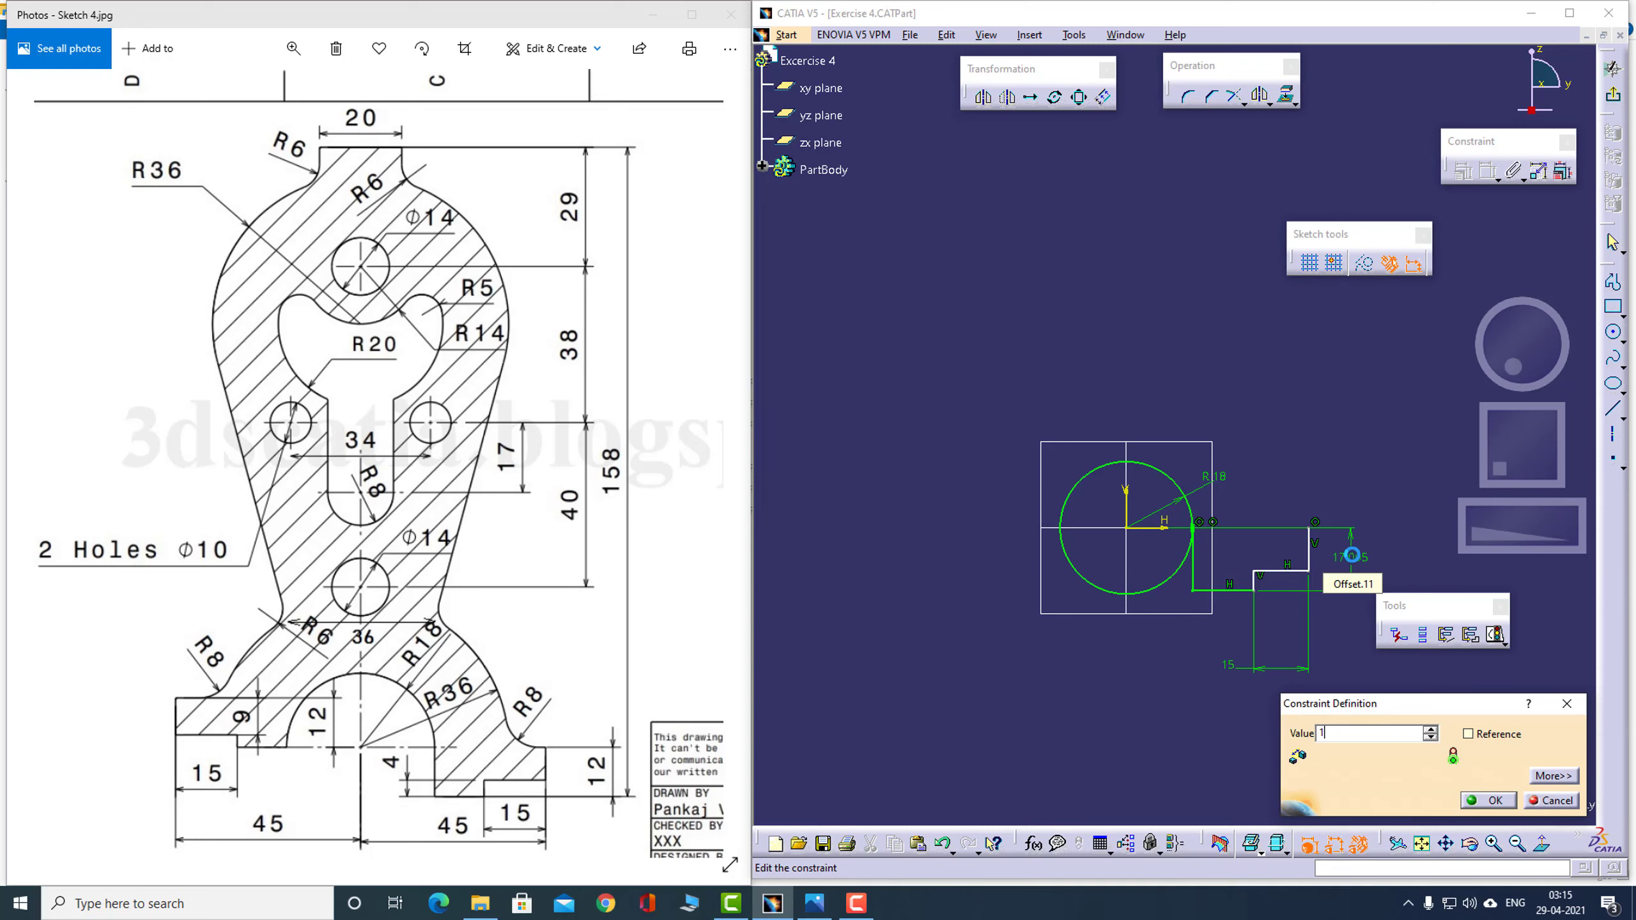
pyautogui.press('Return')
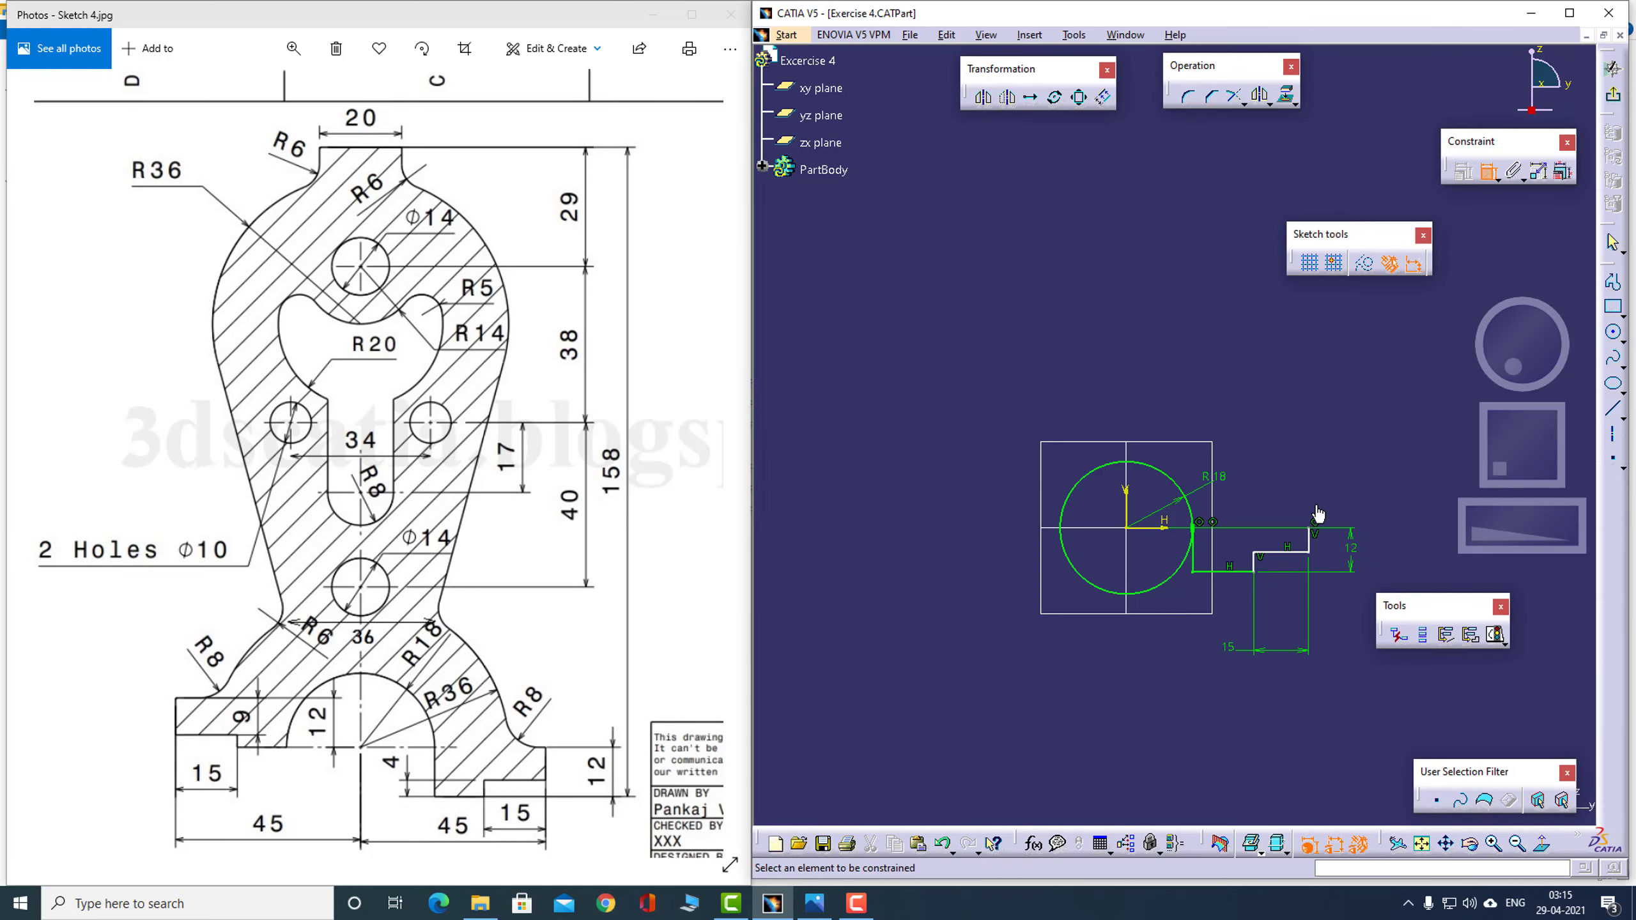
# Dimension the short vertical step under the right foot and set it to 4 mm
pyautogui.click(1255, 562)
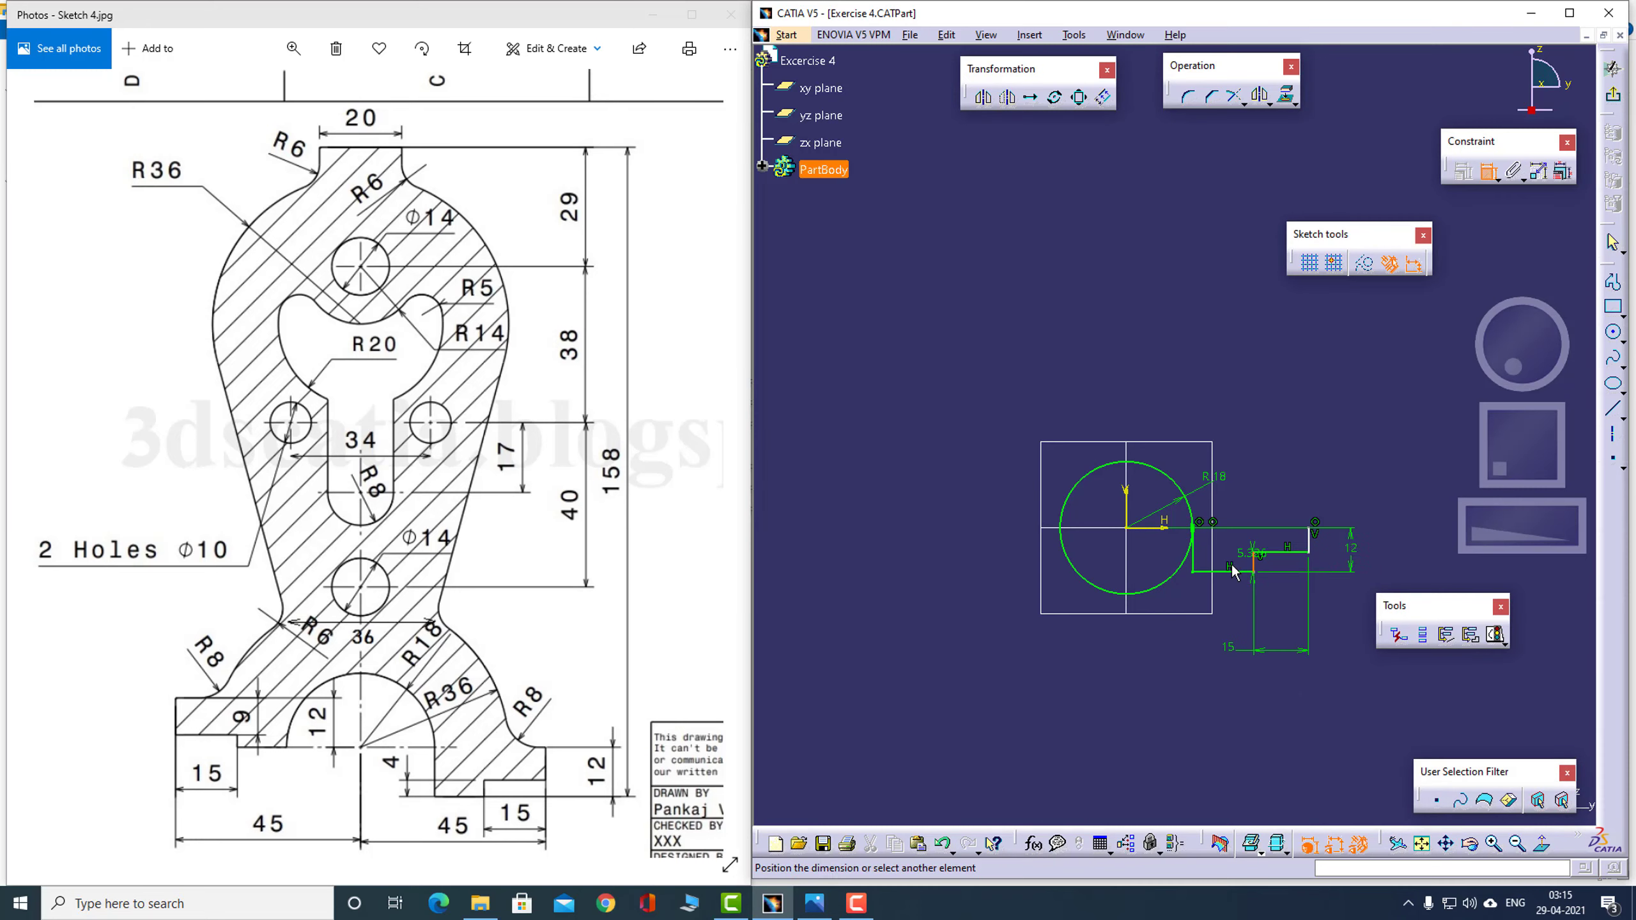
pyautogui.click(1180, 606)
pyautogui.doubleClick(1185, 601)
pyautogui.write('4')
pyautogui.press('Return')
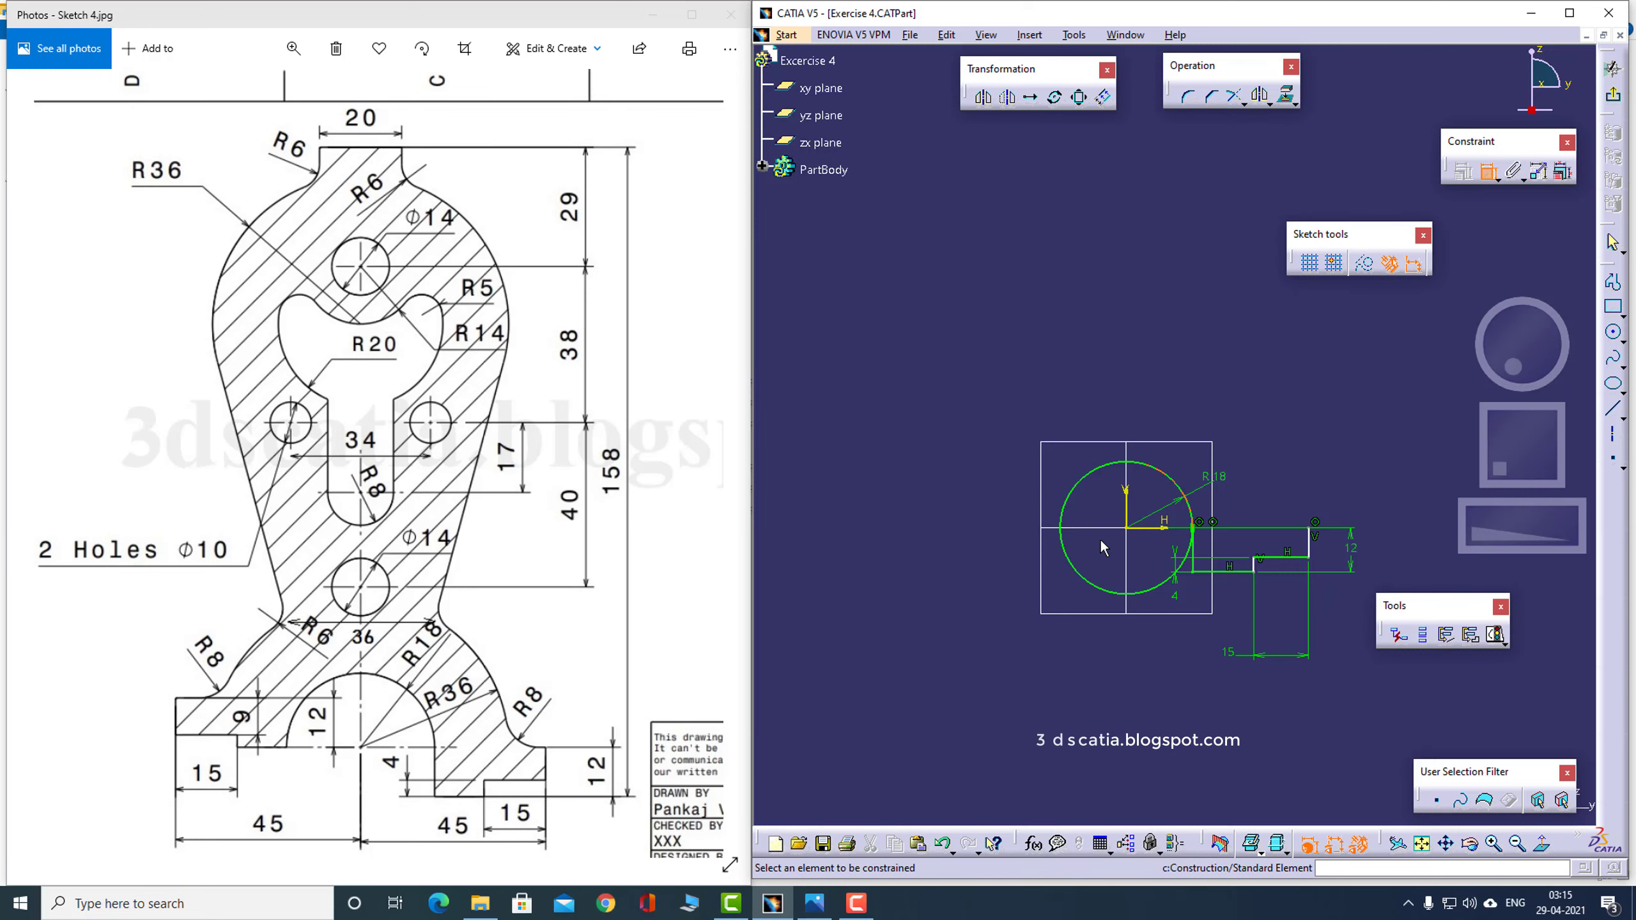
# Constrain the right foot's outer vertical edge to 45 mm from the vertical axis
pyautogui.click(1311, 549)
pyautogui.click(1126, 509)
pyautogui.click(1223, 687)
pyautogui.doubleClick(1217, 687)
pyautogui.write('45')
pyautogui.press('Return')
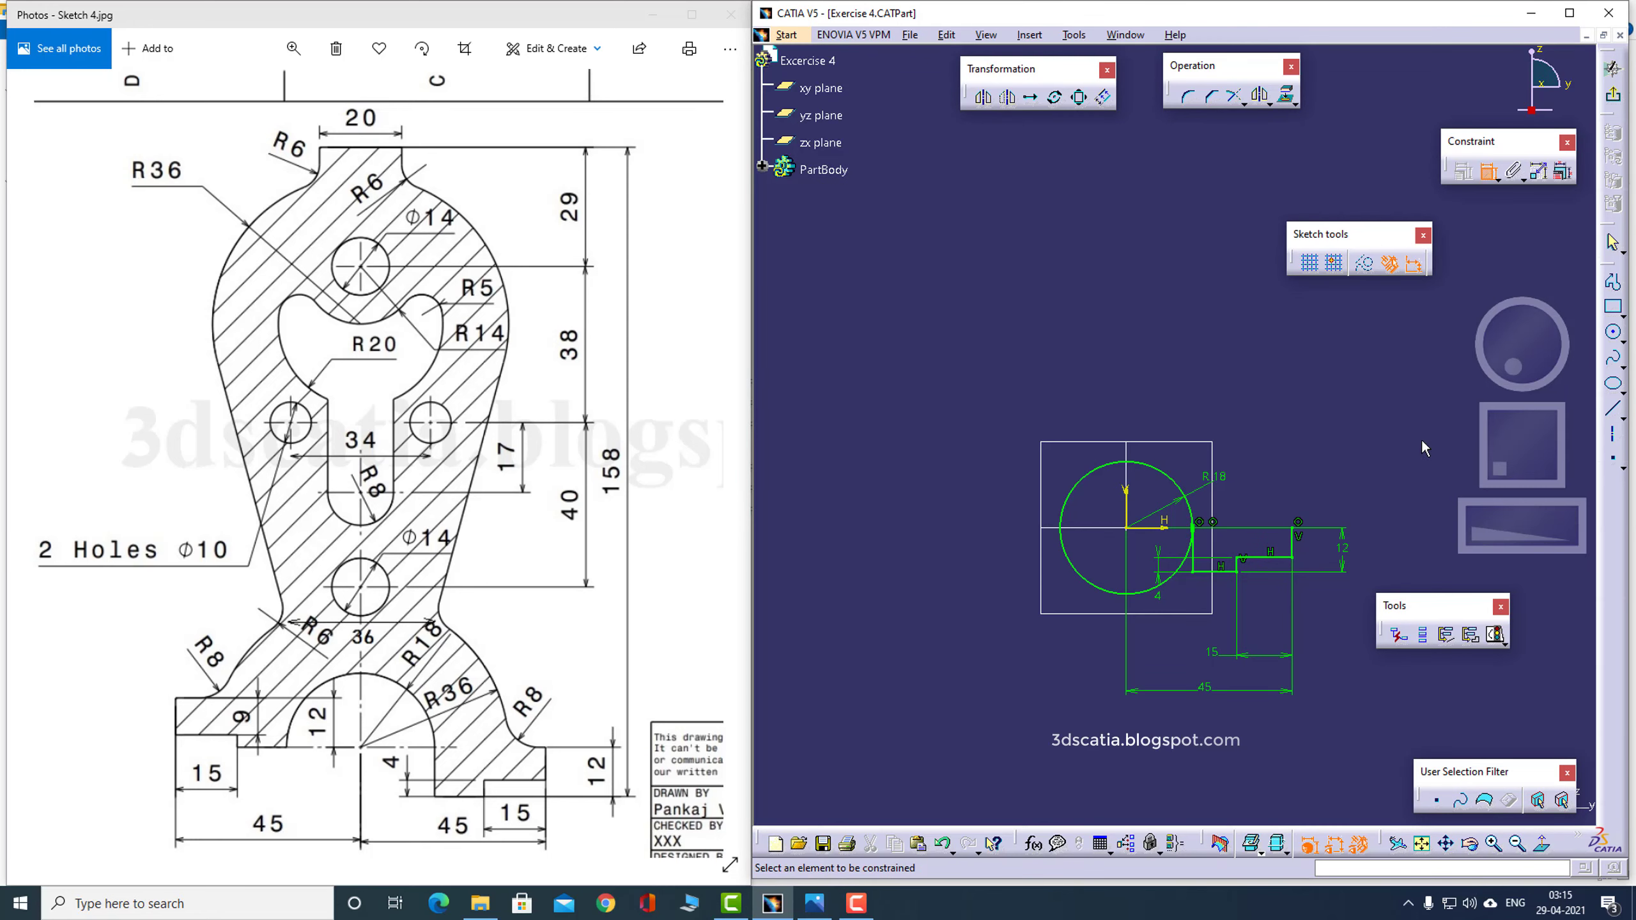
# Draw a horizontal line about 8 mm long inward from the upper end of the right foot's outer edge
pyautogui.click(1612, 282)
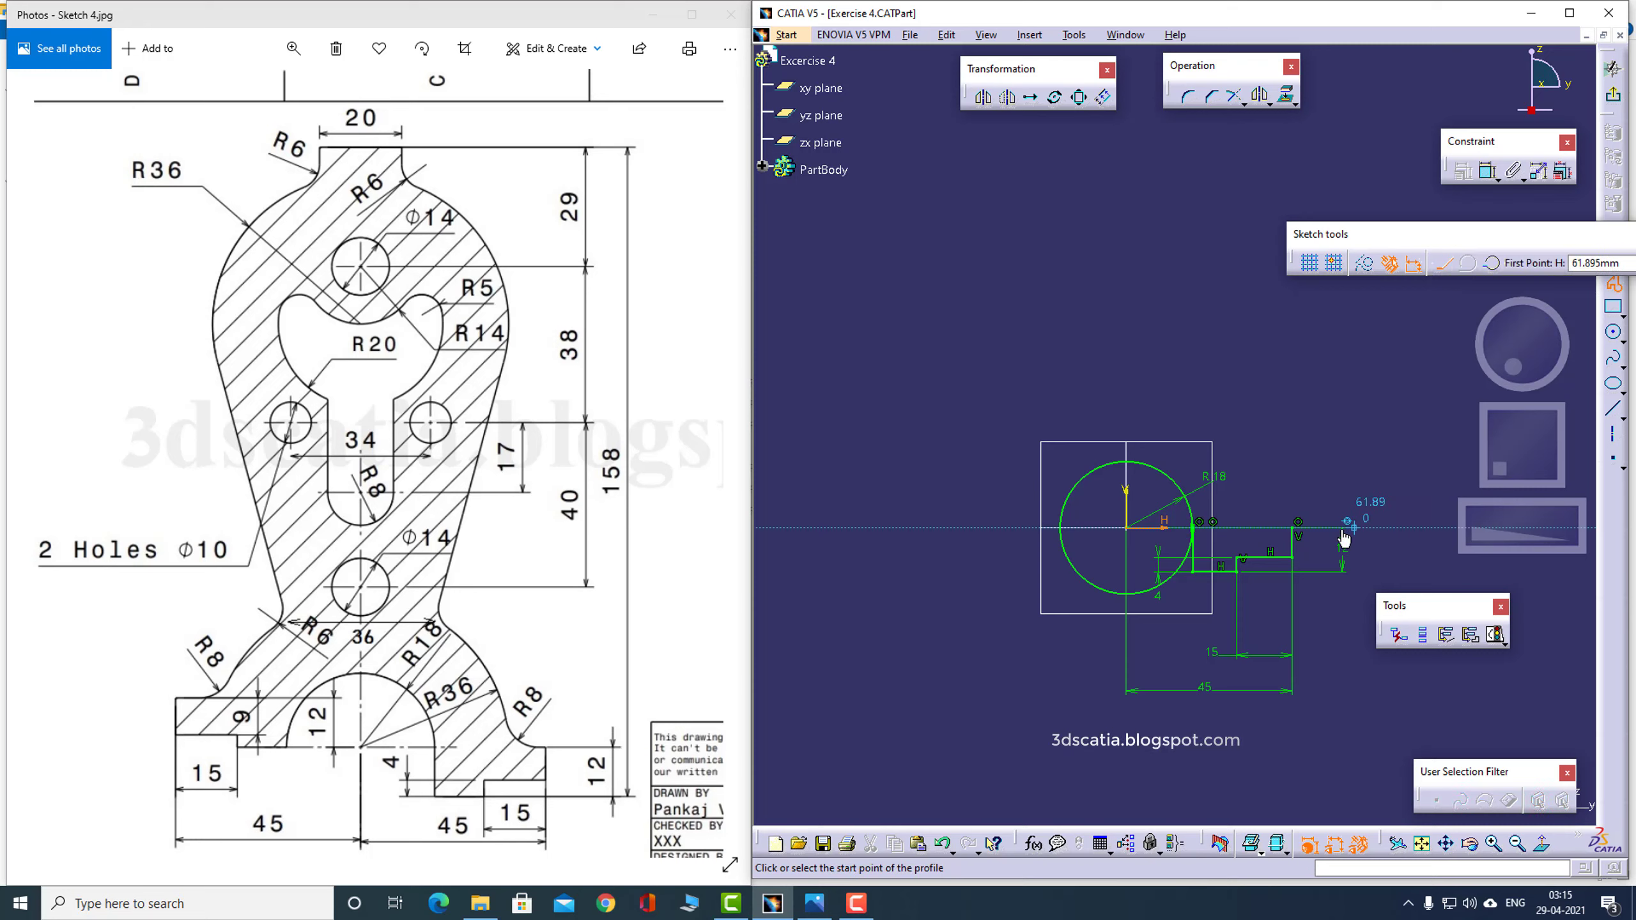
pyautogui.click(1300, 535)
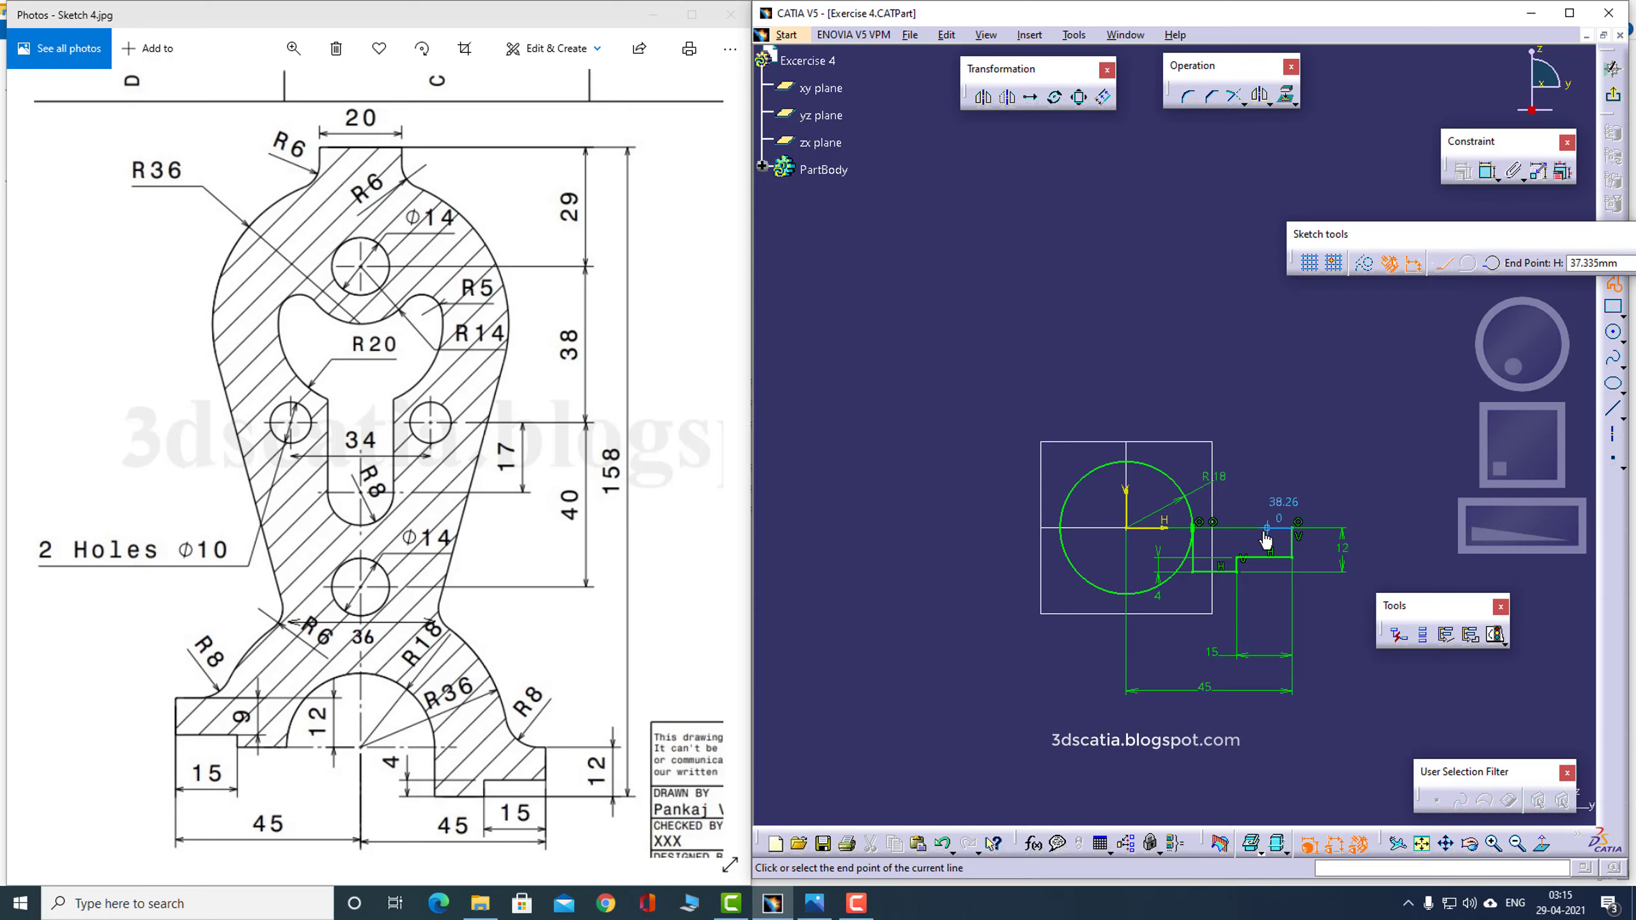
pyautogui.click(1264, 530)
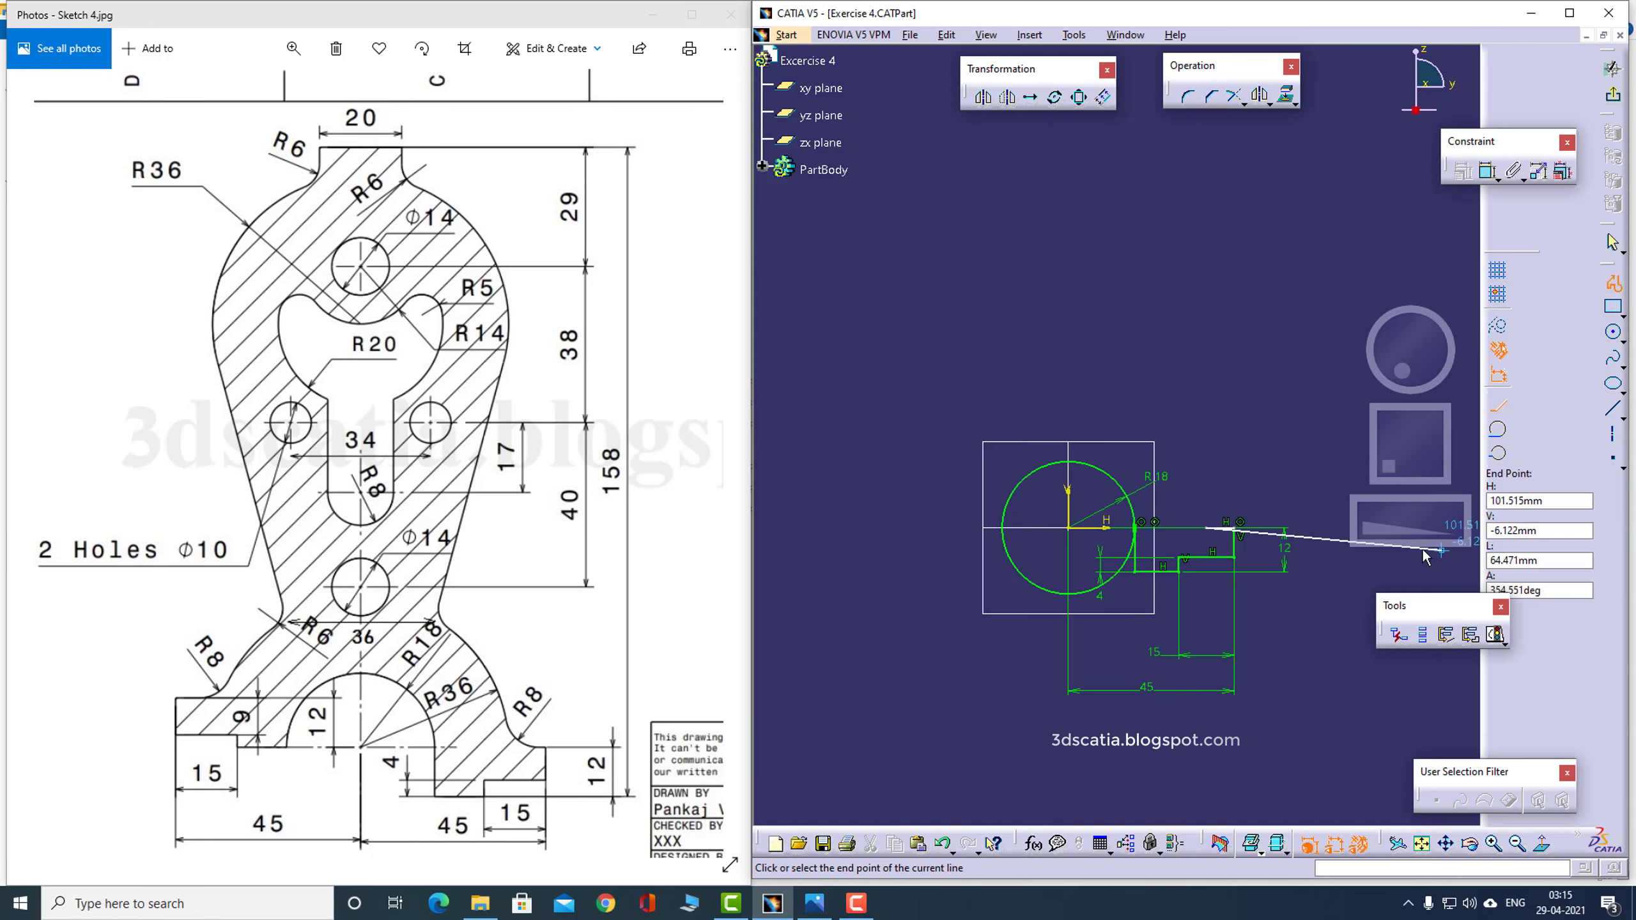
pyautogui.click(1615, 284)
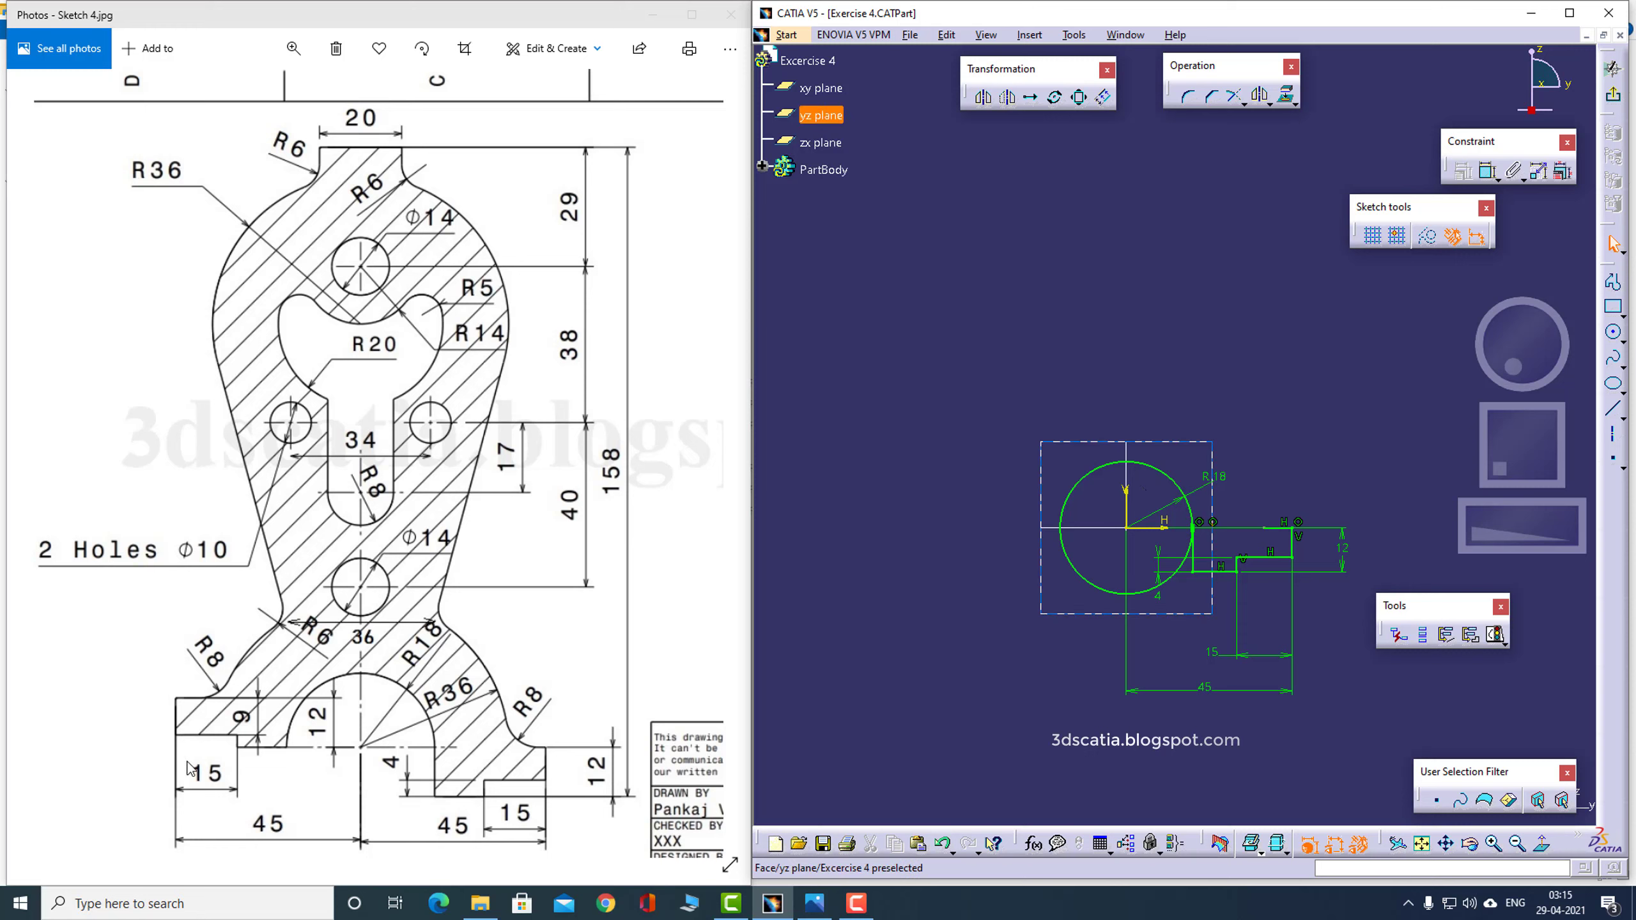
# Sketch the left foot from the circle's left quadrant: about 15 mm outward, 4.5 mm up, outward, up, and a short horizontal line back inward
pyautogui.click(1613, 282)
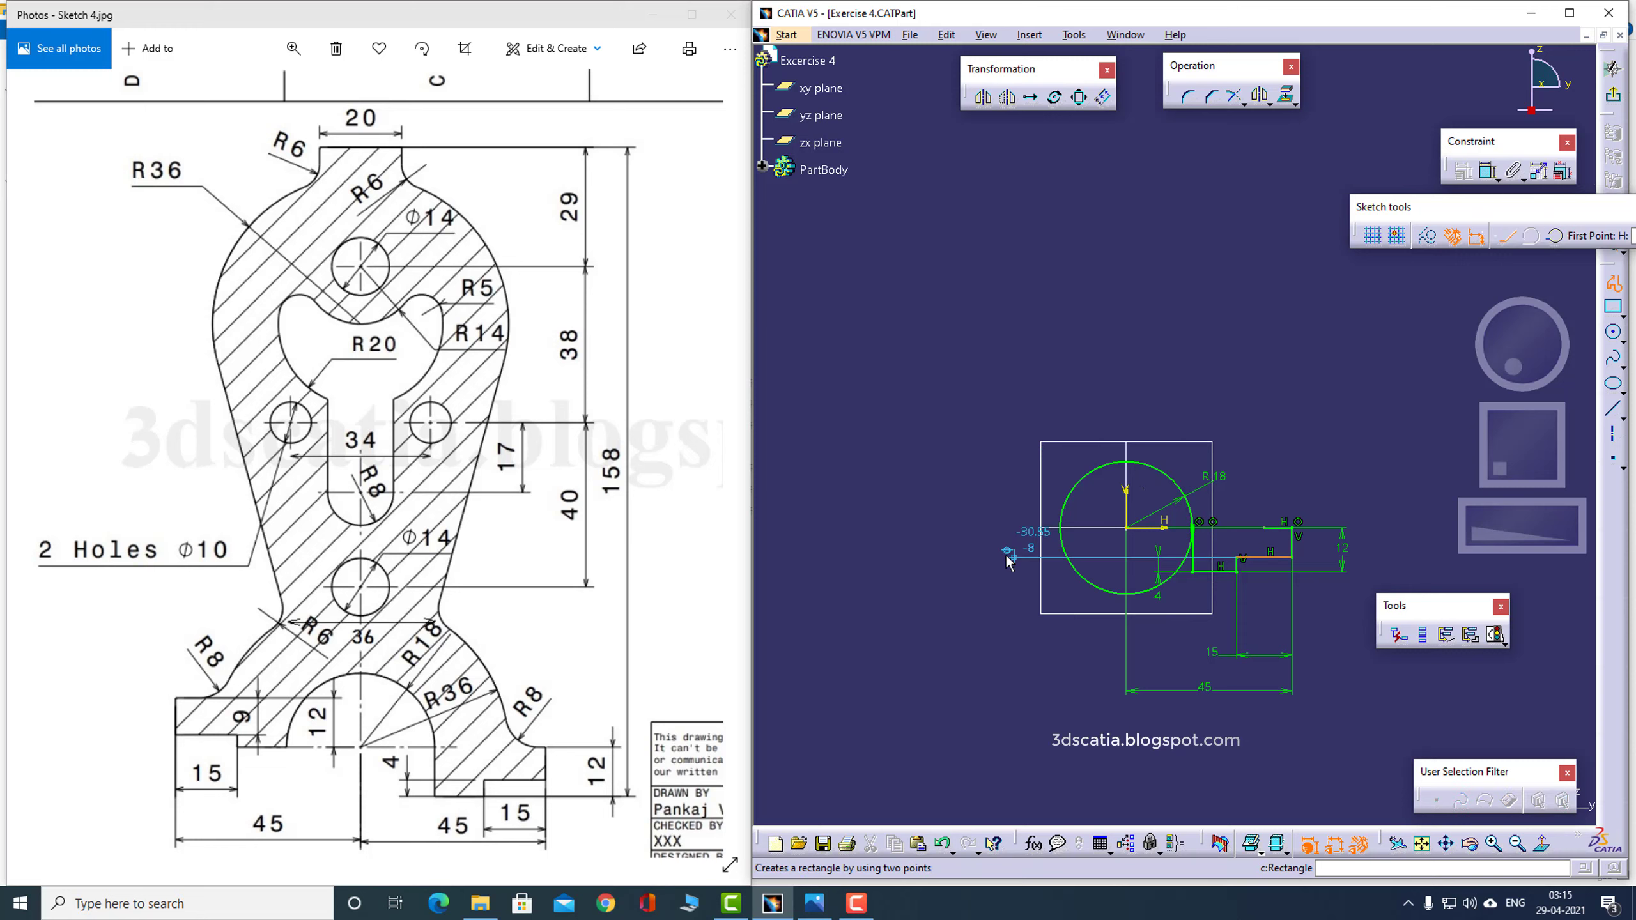
pyautogui.click(1059, 527)
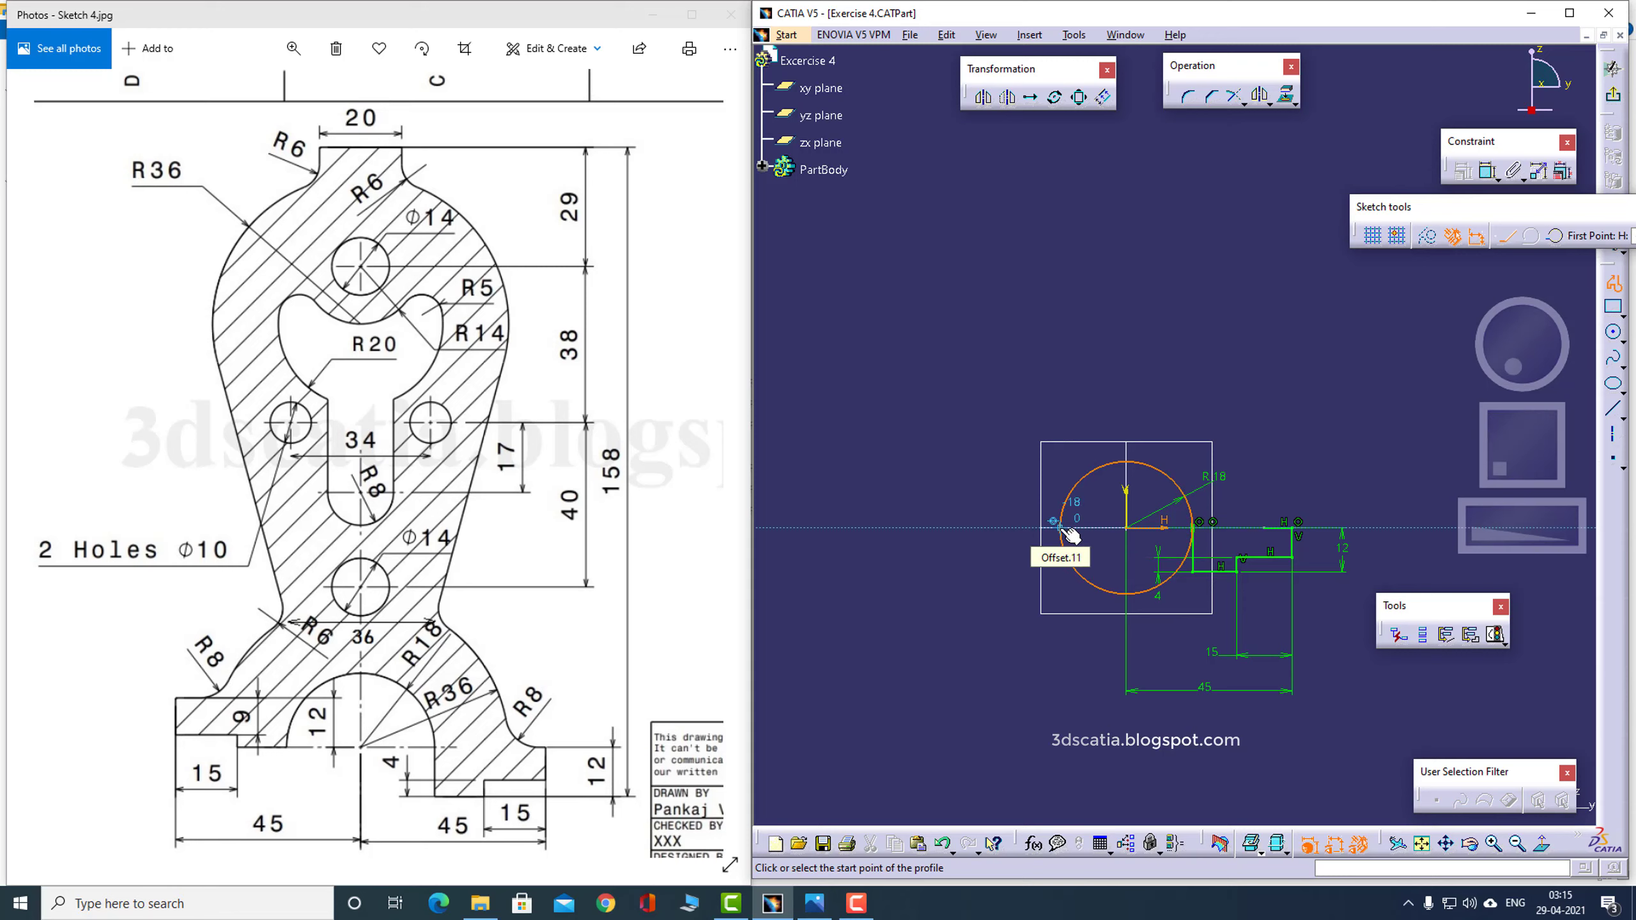
pyautogui.click(1005, 527)
pyautogui.click(1005, 512)
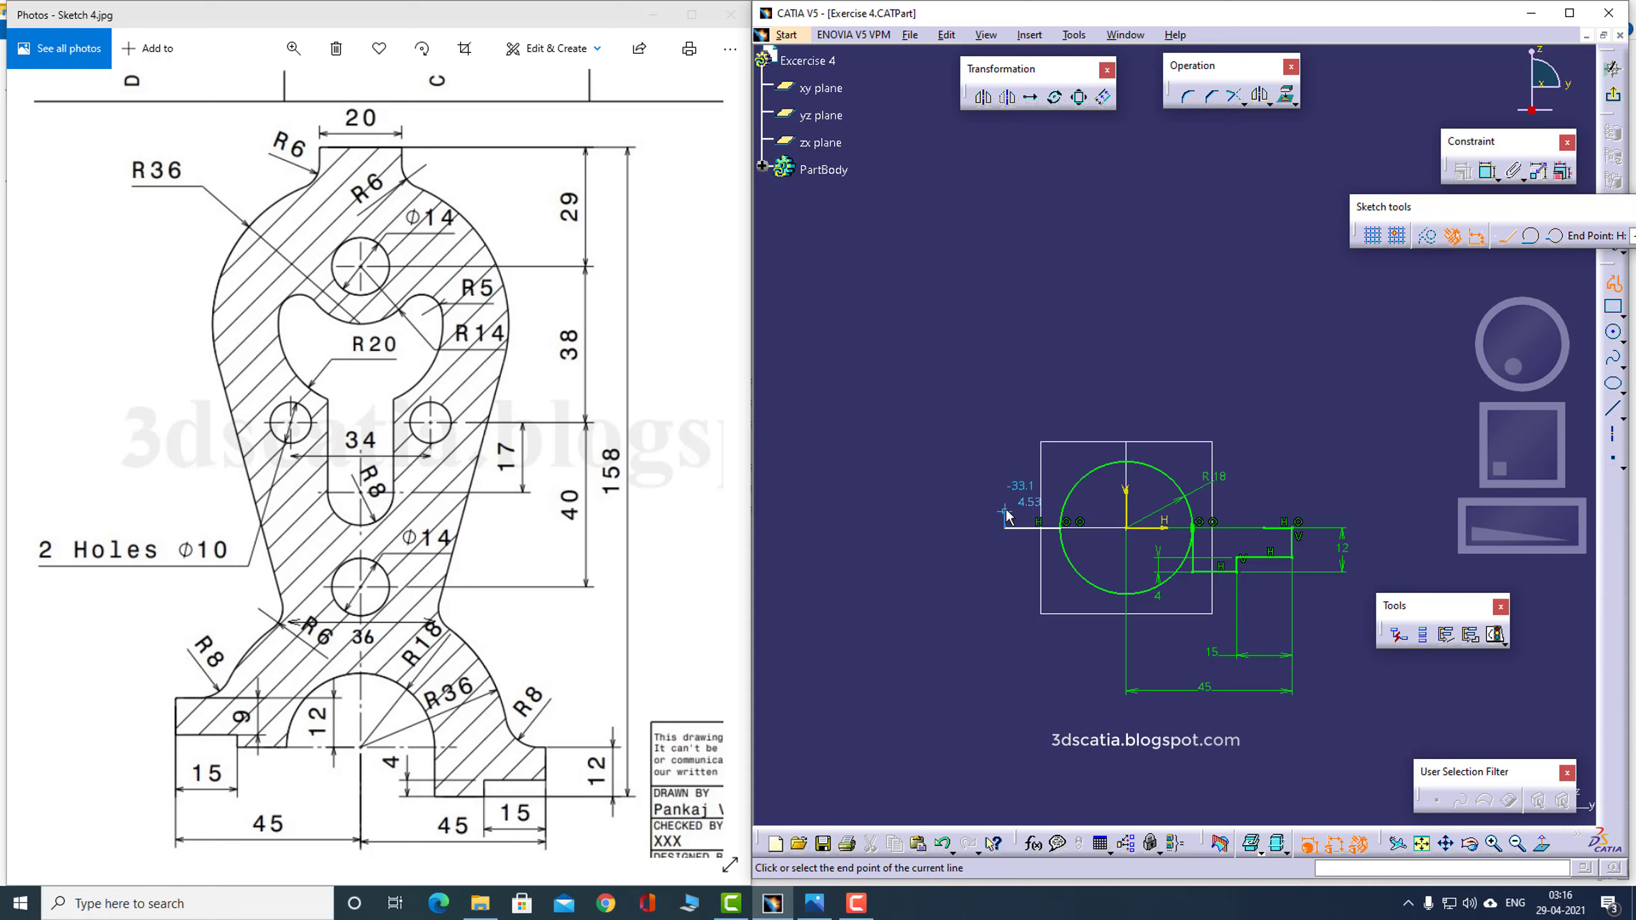
pyautogui.click(943, 513)
pyautogui.click(941, 471)
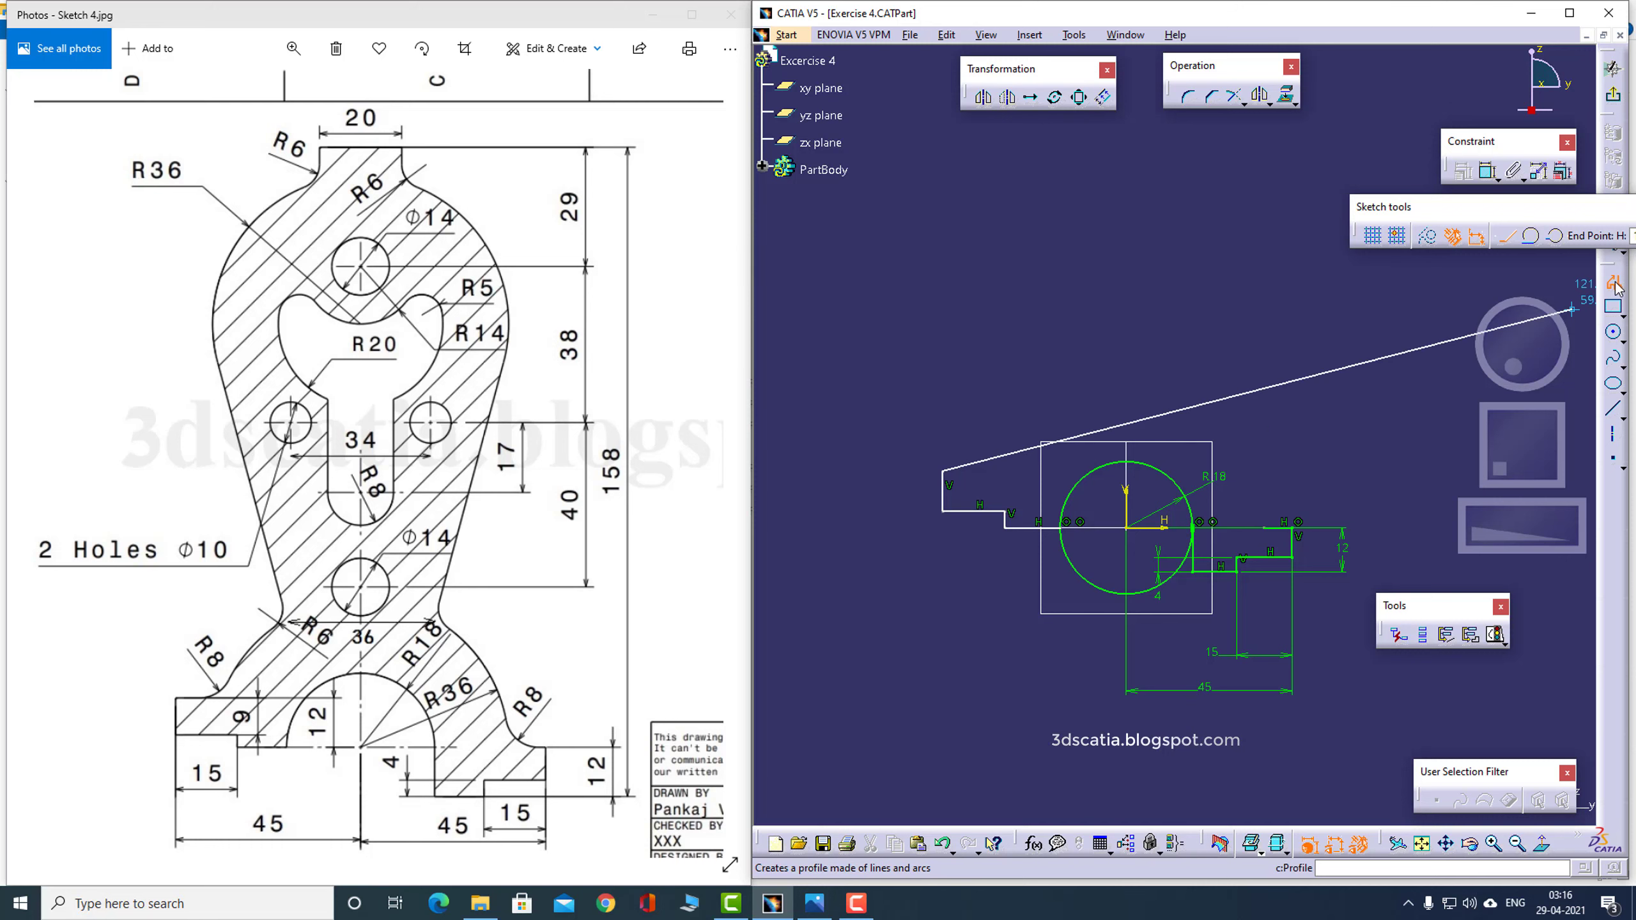
pyautogui.click(994, 471)
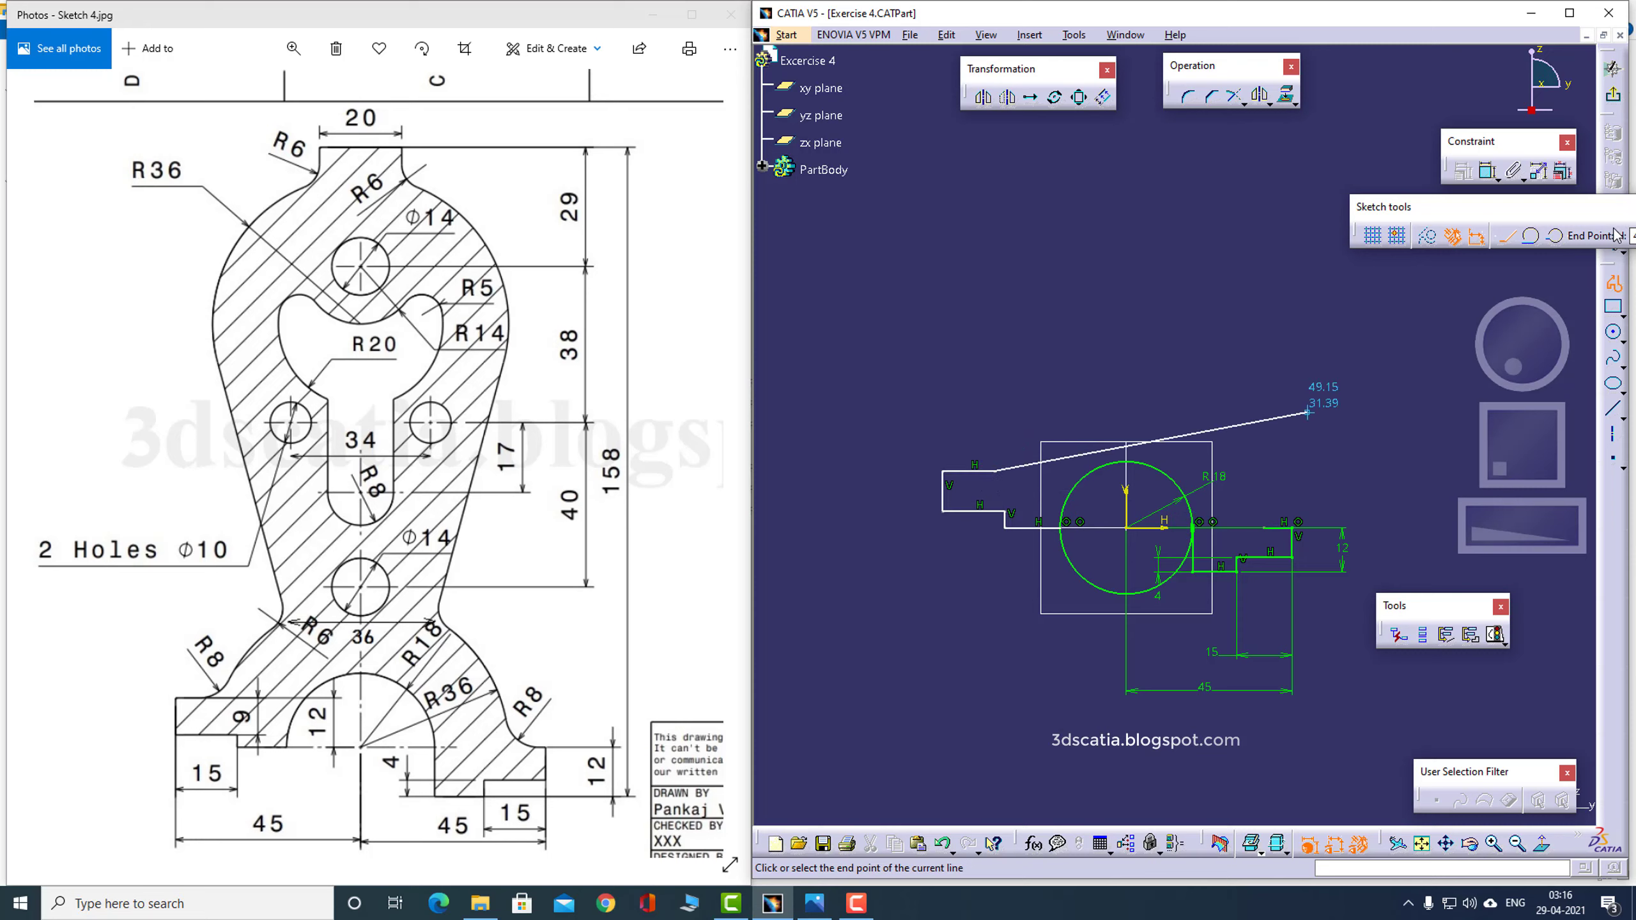
pyautogui.press('Escape')
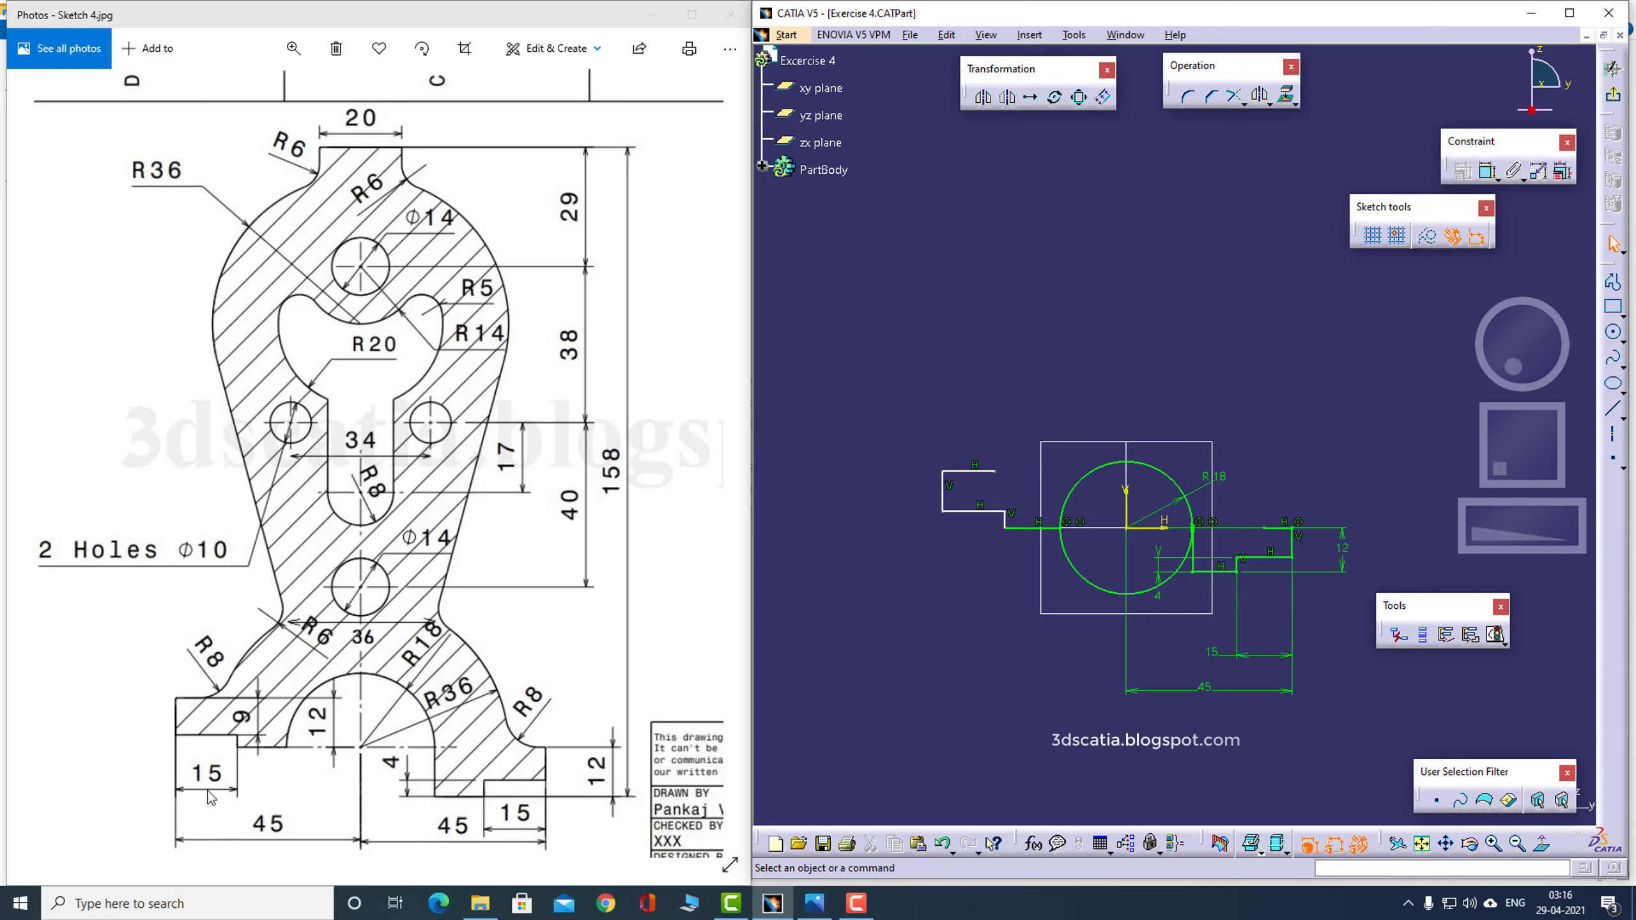
# Dimension the lower outer horizontal line of the left foot and set its length to 15 mm
pyautogui.click(1488, 171)
pyautogui.click(976, 512)
pyautogui.click(973, 571)
pyautogui.doubleClick(977, 567)
pyautogui.write('15')
pyautogui.press('Return')
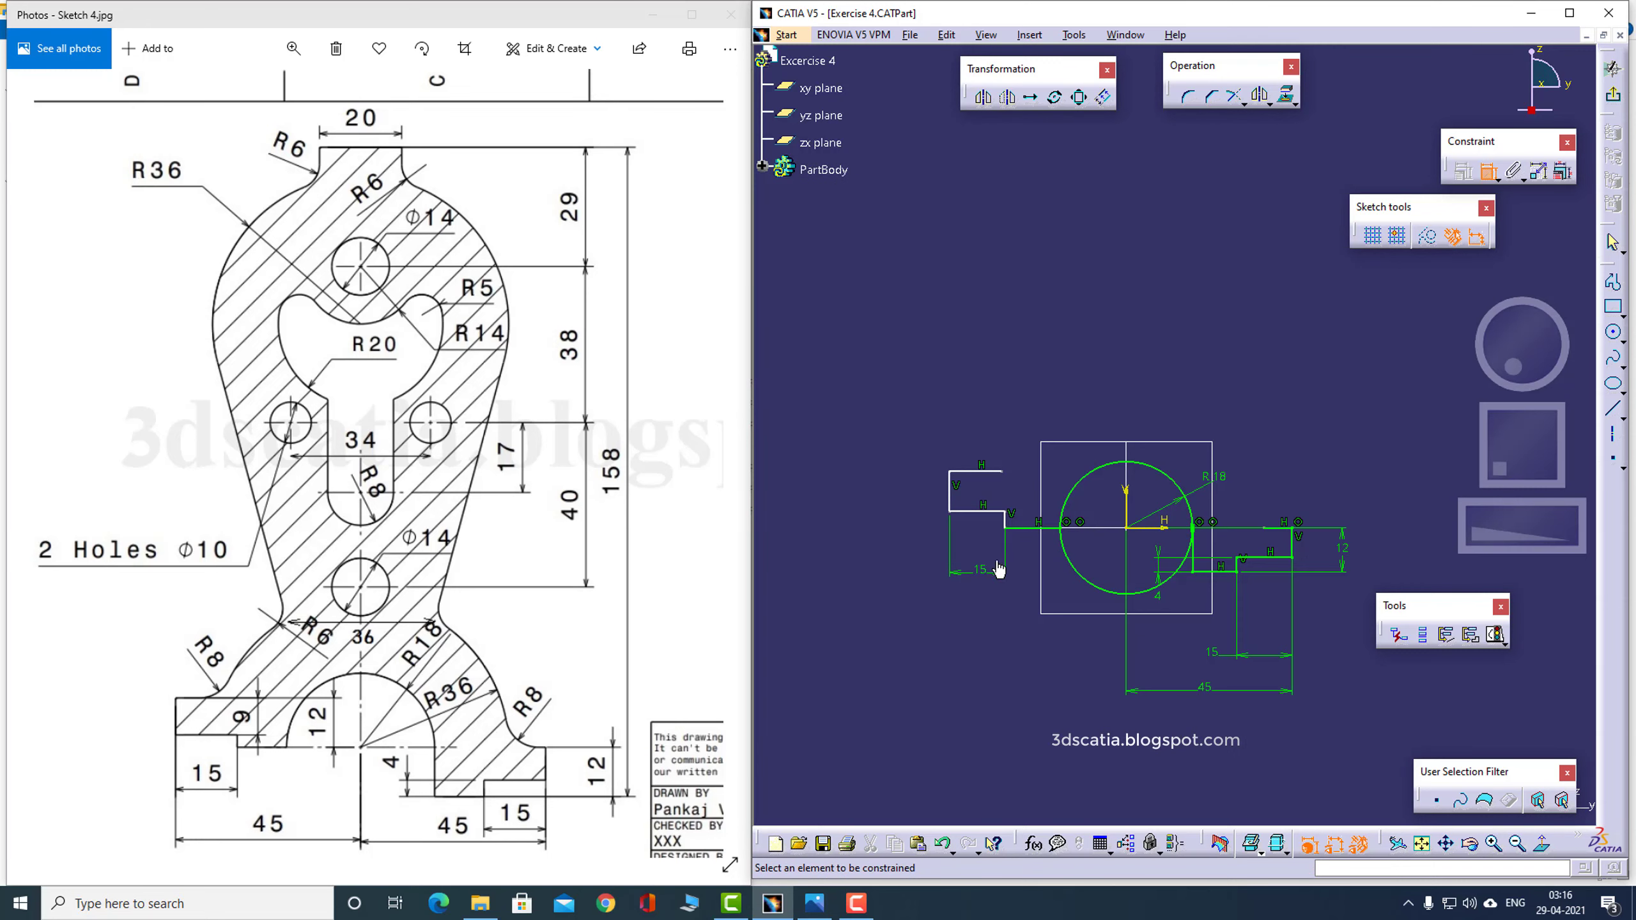
# Dimension the height between the left foot's two outer horizontal lines and set it to 9 mm
pyautogui.click(989, 474)
pyautogui.click(989, 511)
pyautogui.click(880, 545)
pyautogui.doubleClick(880, 539)
pyautogui.write('9mm')
pyautogui.press('Return')
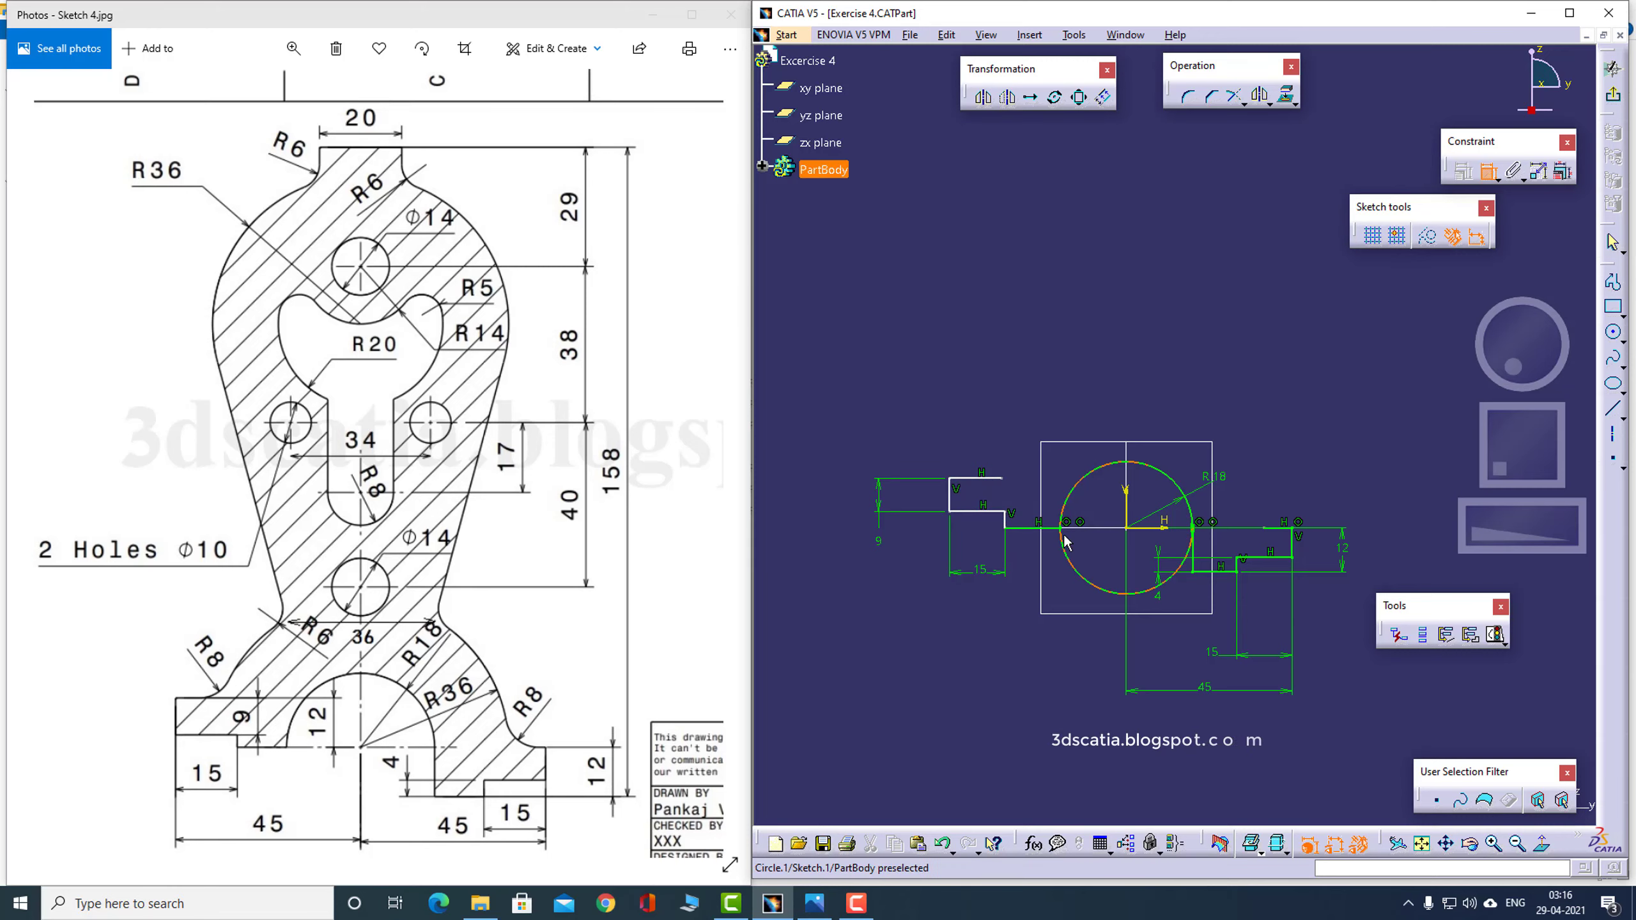
# Constrain the left foot's upper horizontal line to 12 mm above the base line beside the circle
pyautogui.click(976, 478)
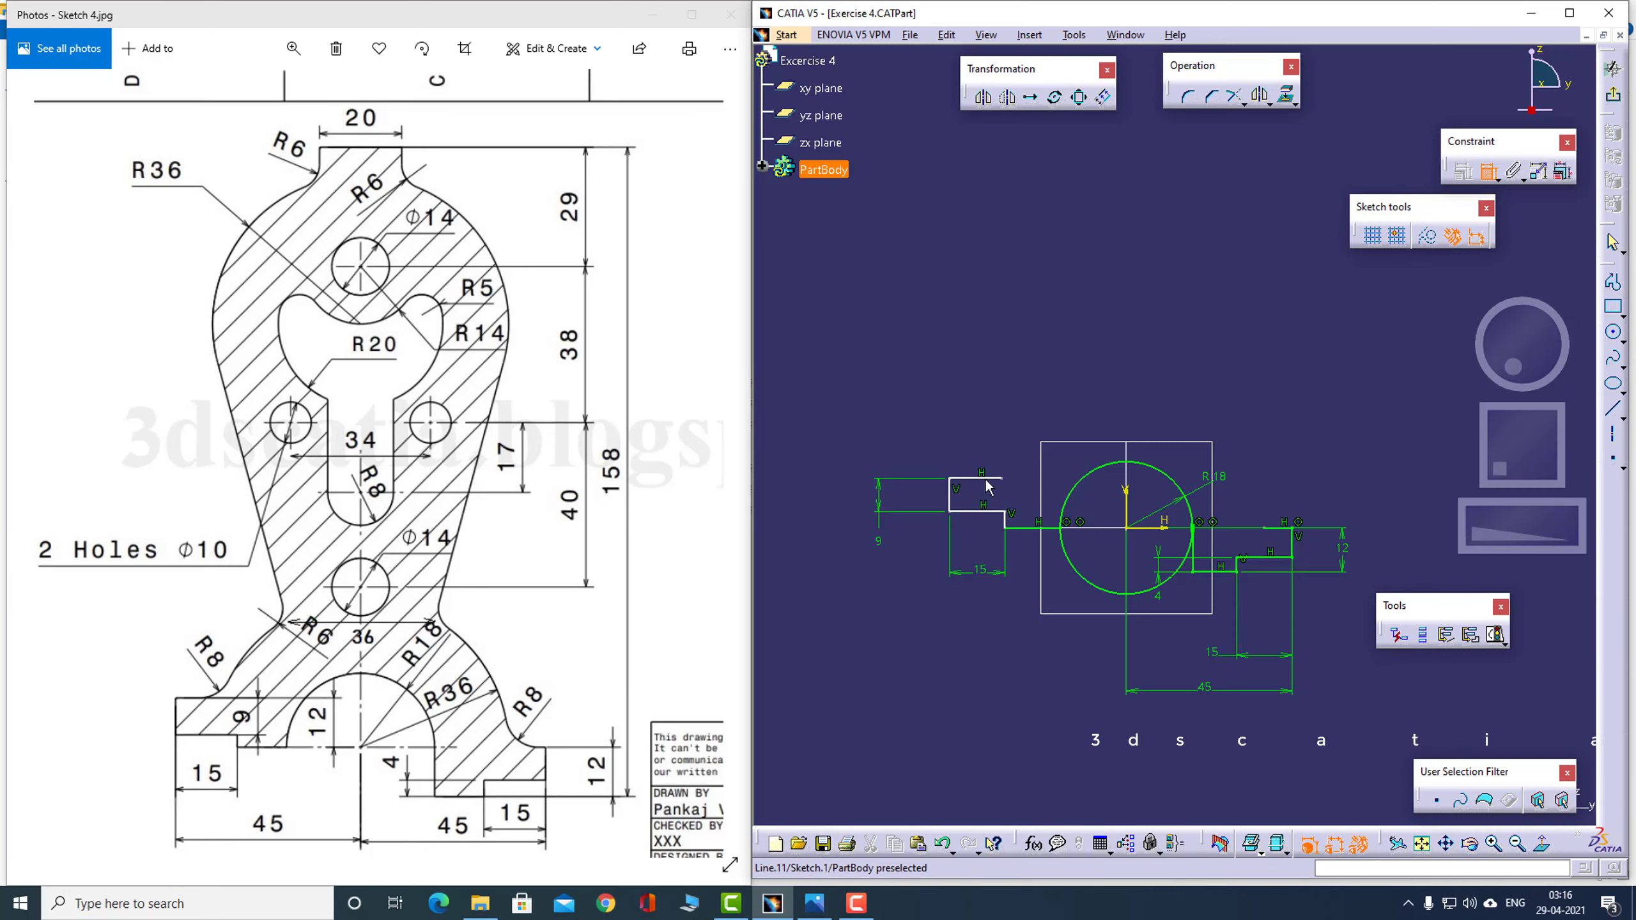
pyautogui.click(1034, 527)
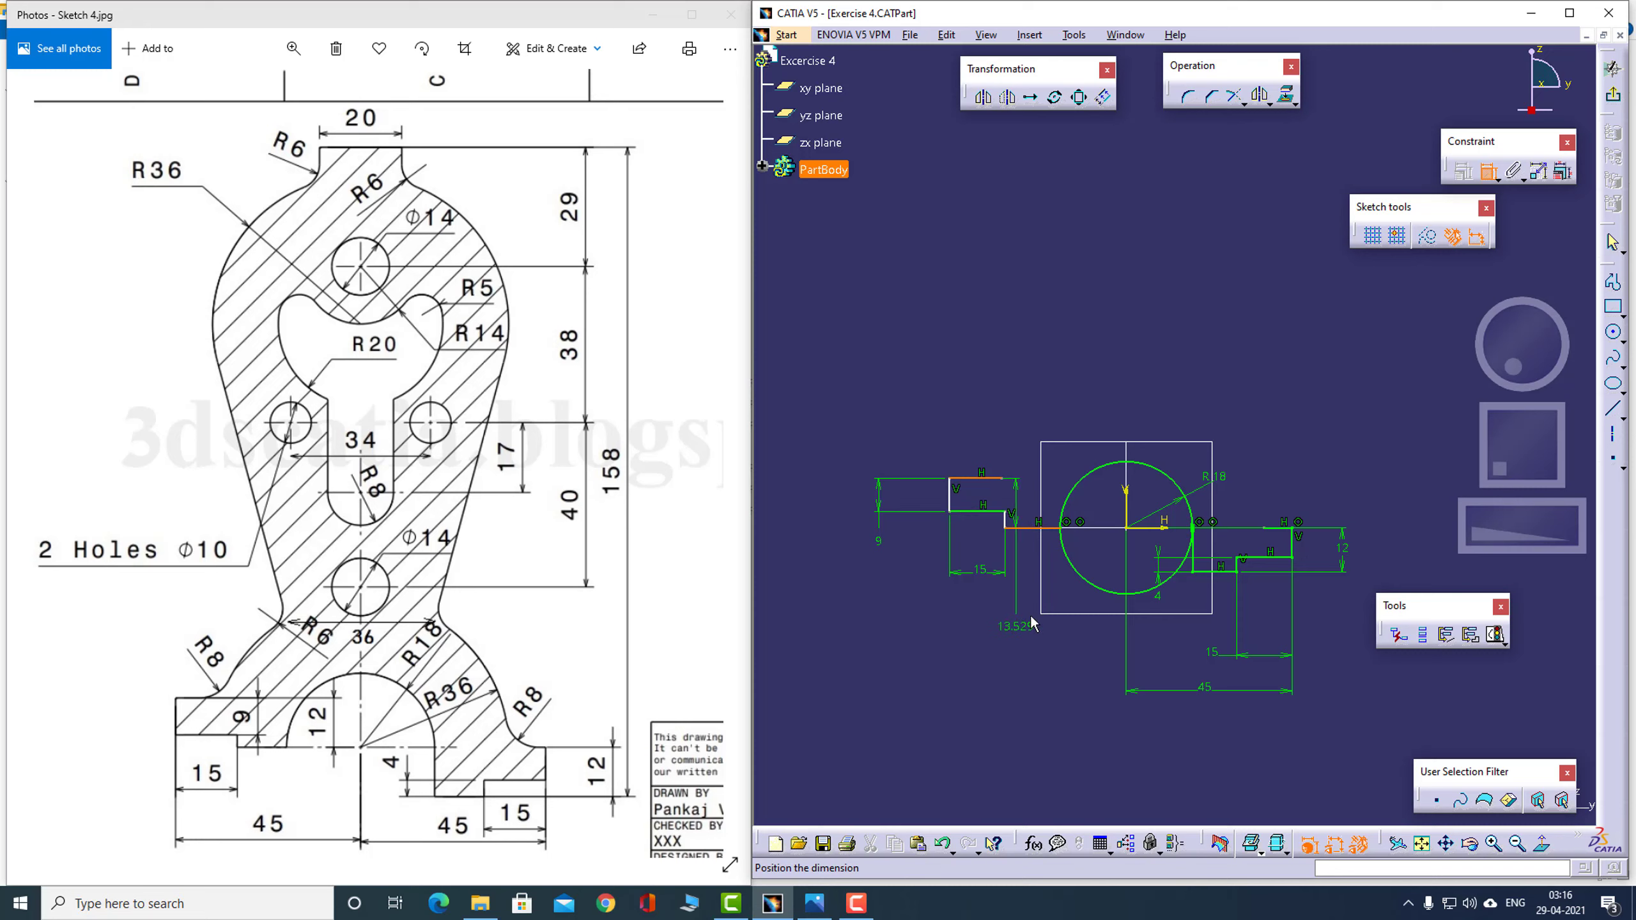
pyautogui.click(1030, 622)
pyautogui.doubleClick(1031, 622)
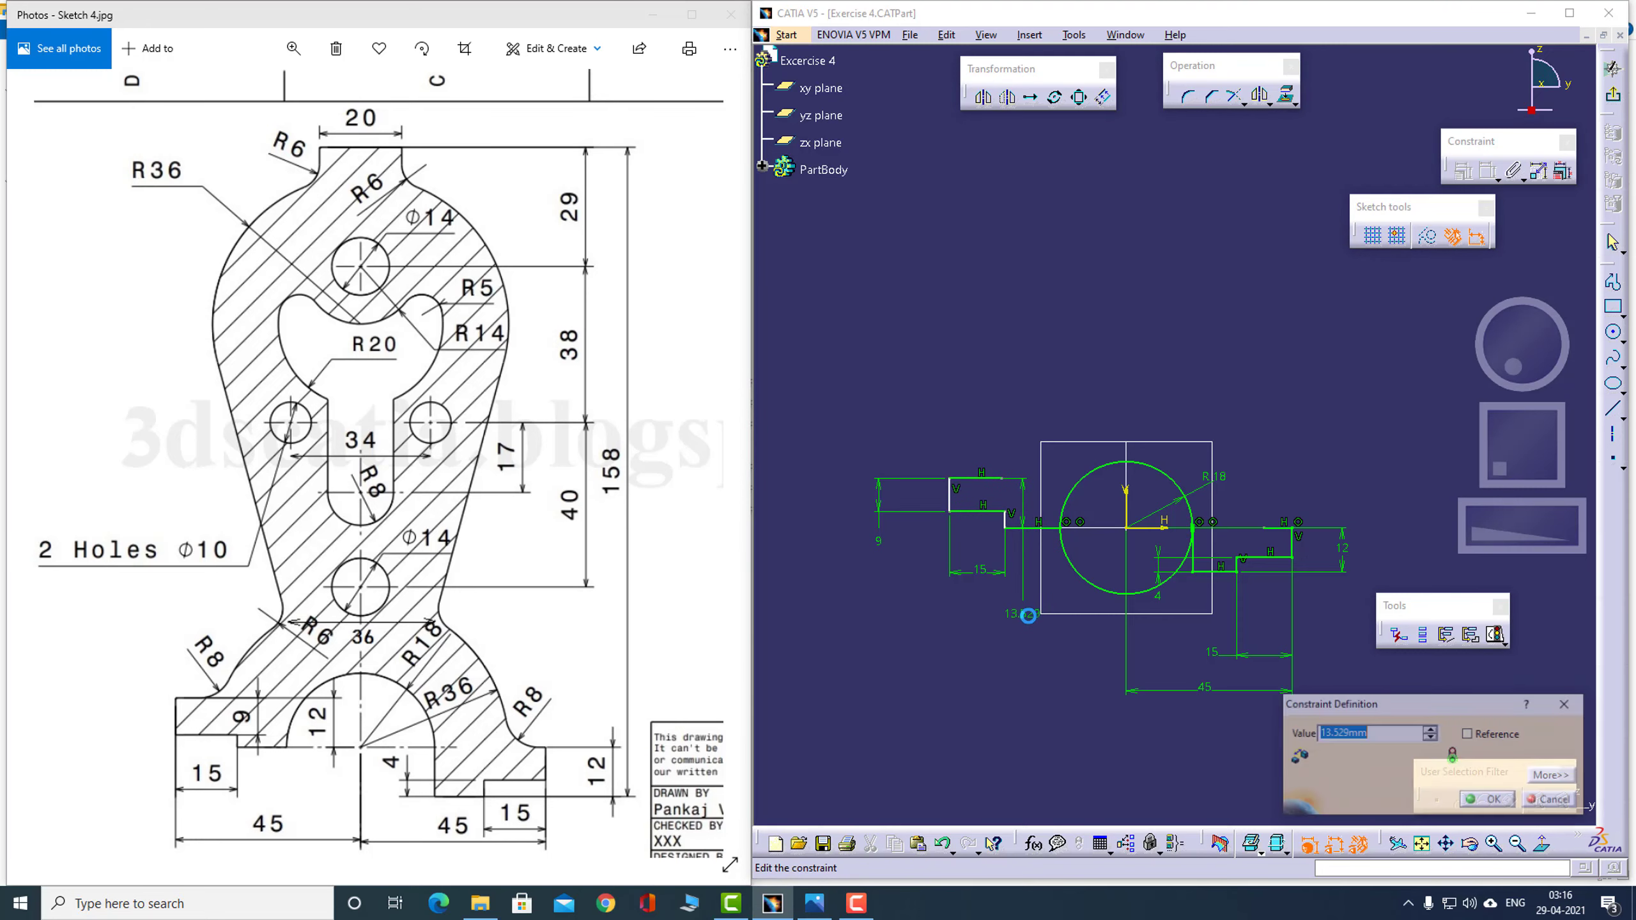
pyautogui.write('12')
pyautogui.press('Return')
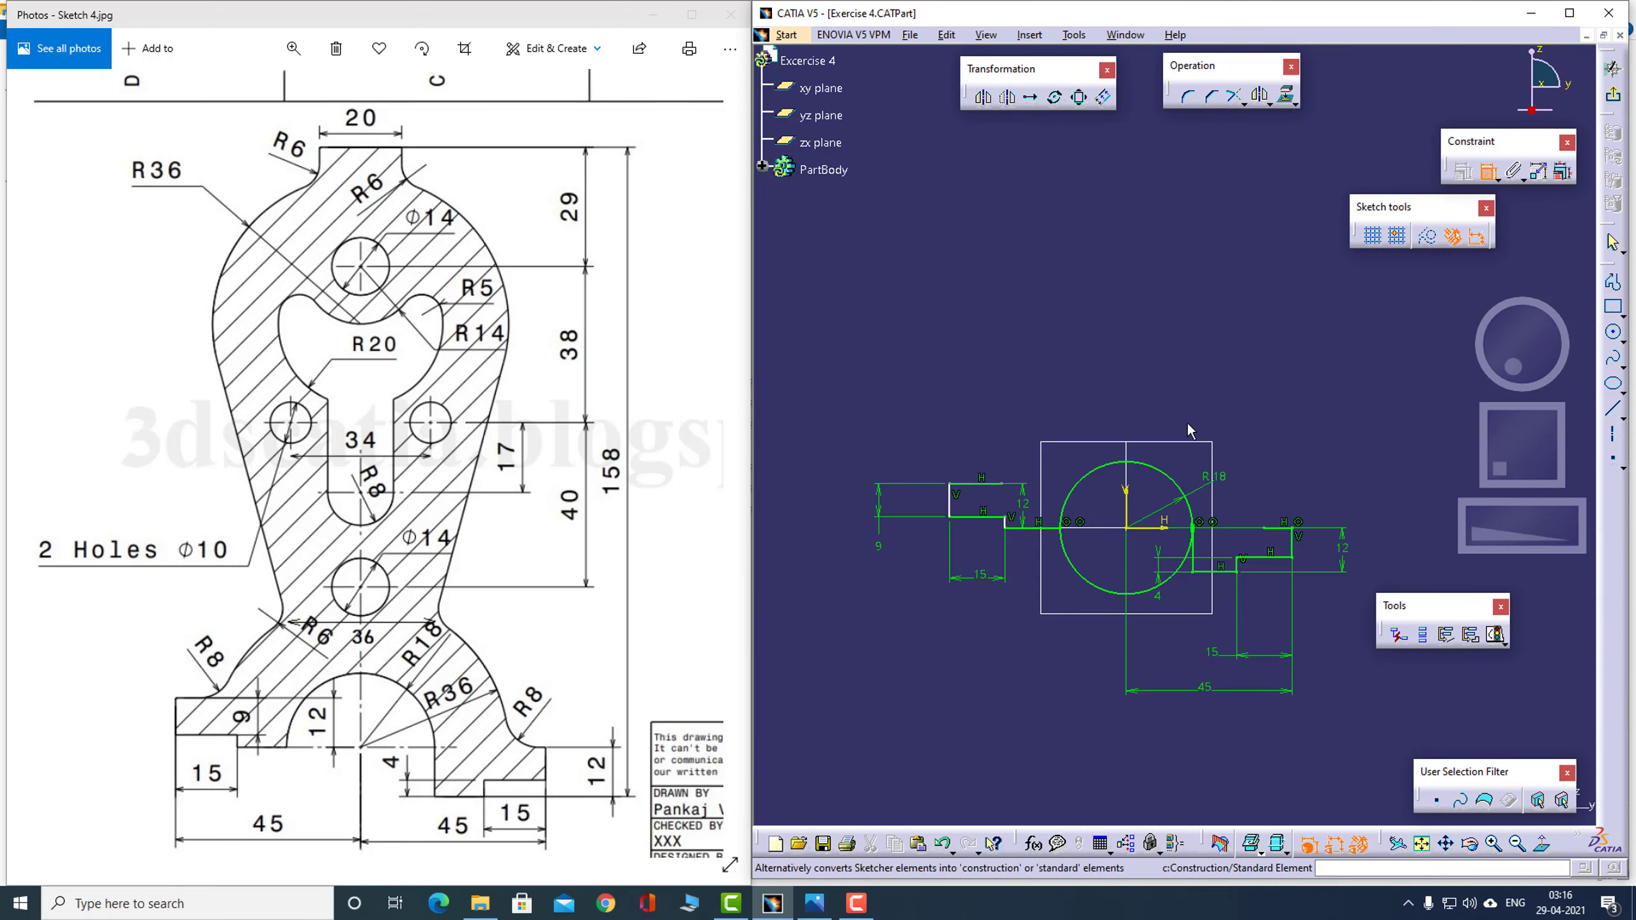
# Constrain the left foot's outer vertical edge to 45 mm from the vertical axis
pyautogui.click(957, 509)
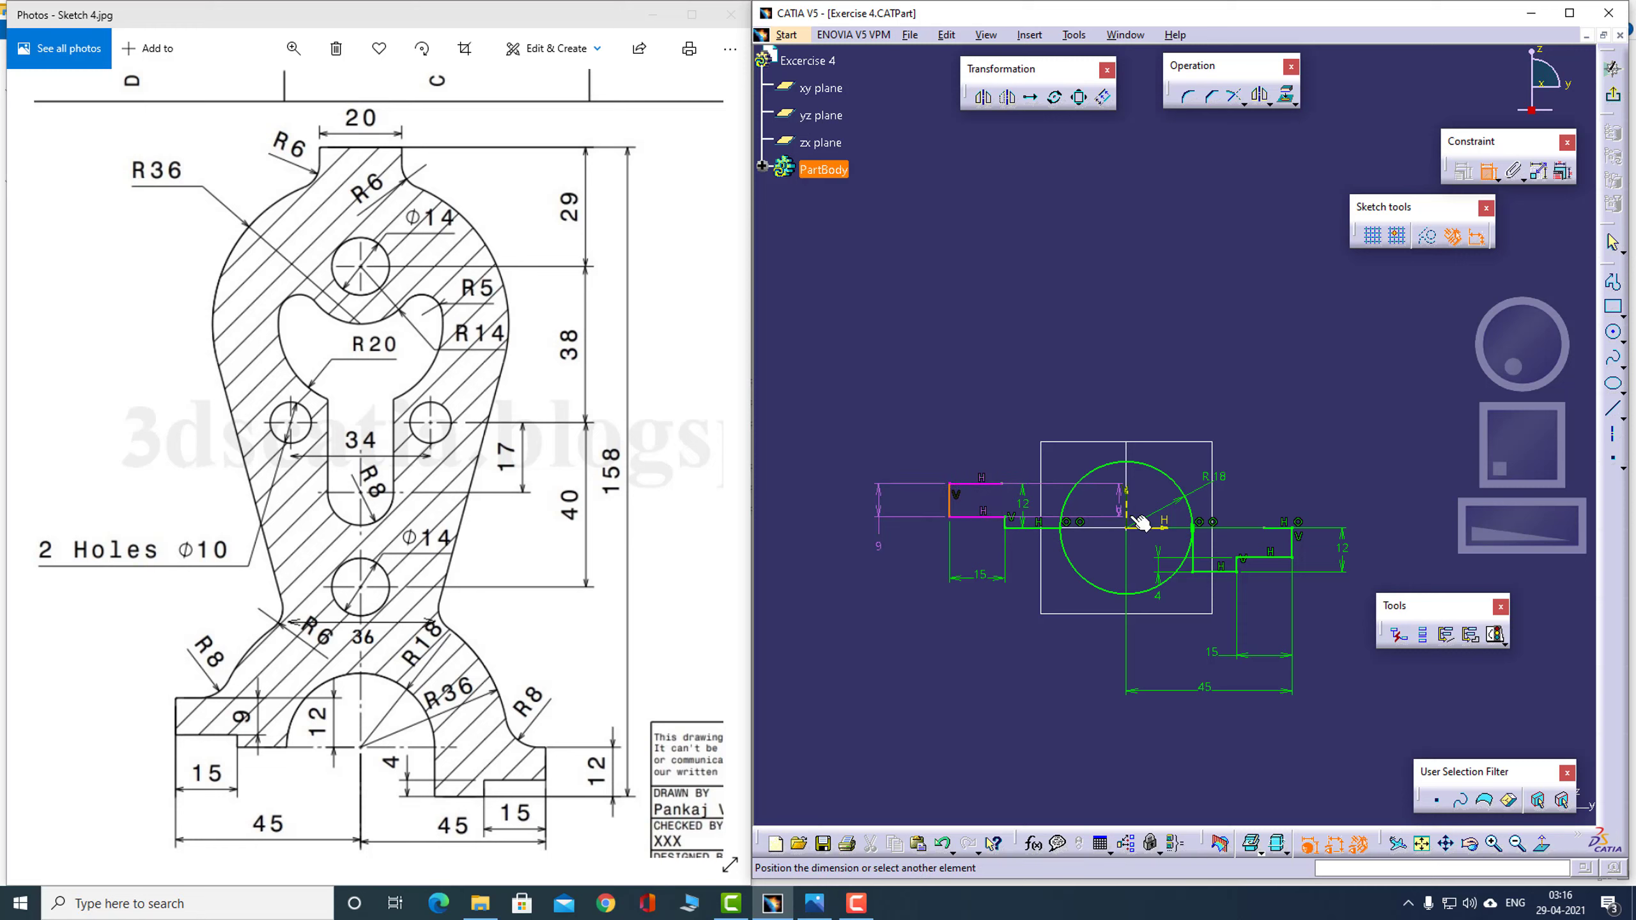
pyautogui.click(1128, 512)
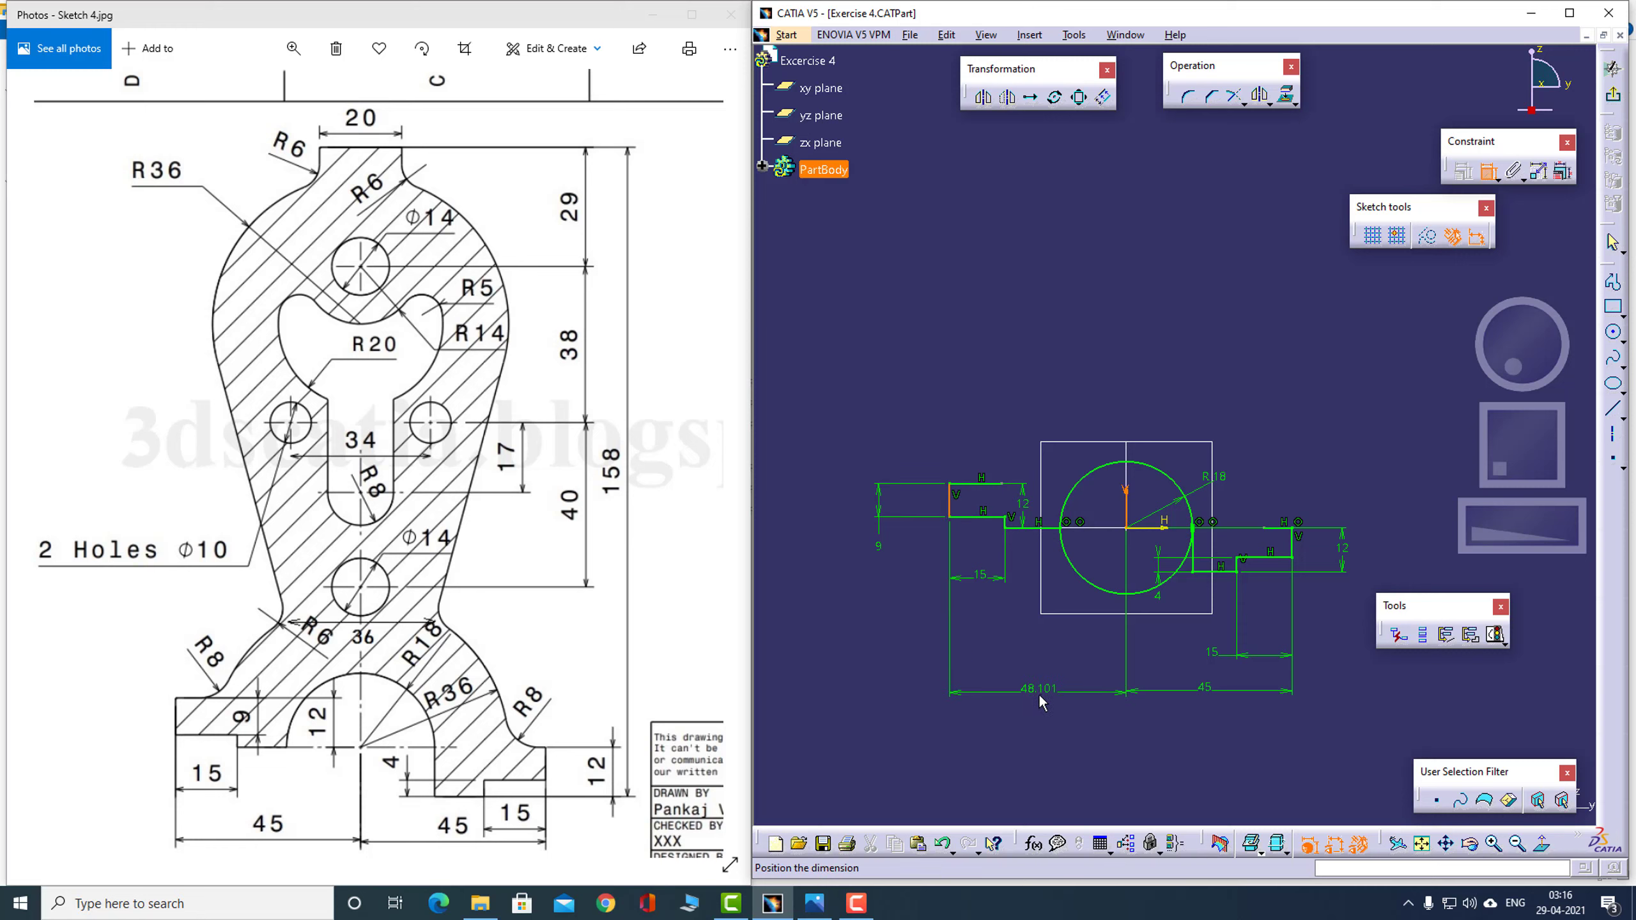
pyautogui.click(1043, 695)
pyautogui.doubleClick(1043, 687)
pyautogui.write('45mm')
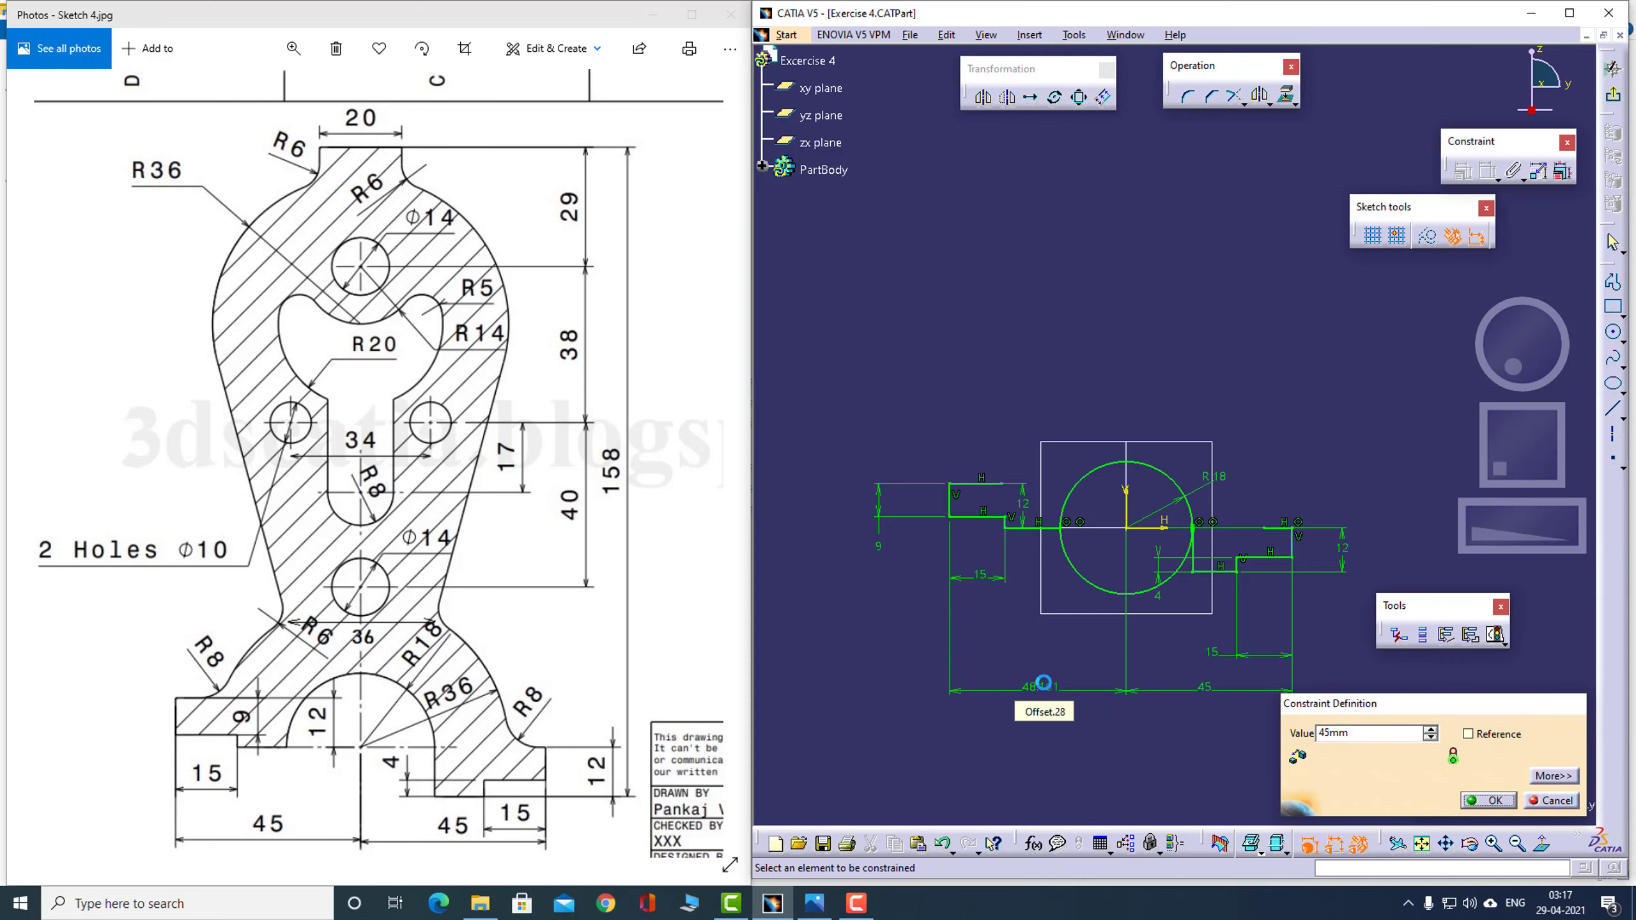
pyautogui.press('Return')
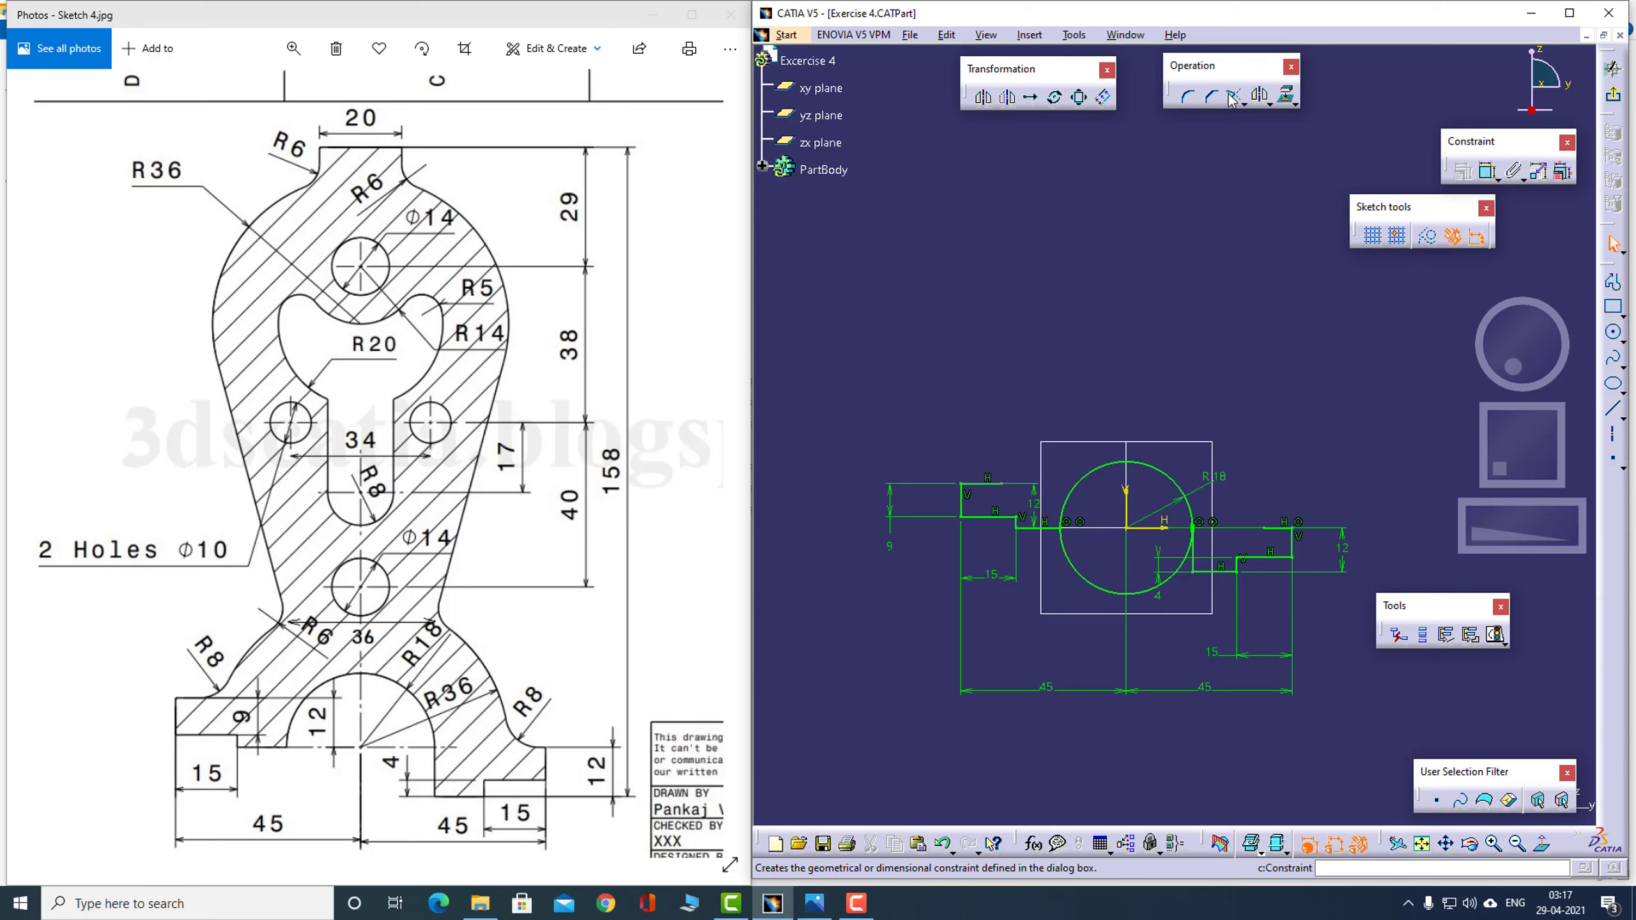
# Quick Trim the lower half of the R18 circle, leaving only the arch between the feet
pyautogui.click(1245, 103)
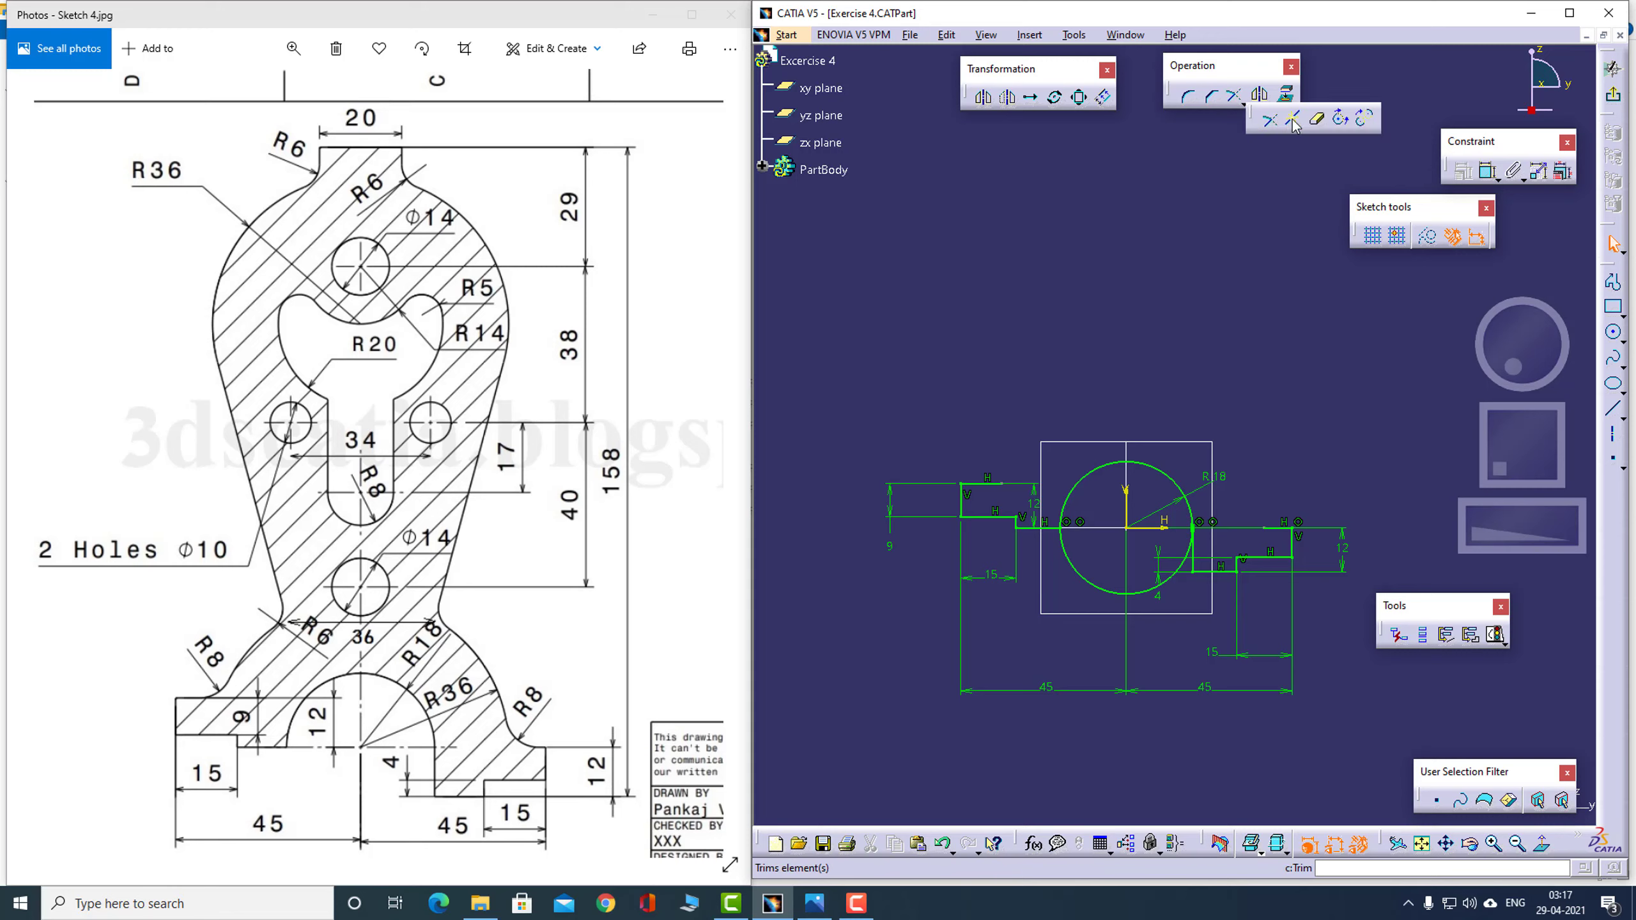
pyautogui.click(1321, 122)
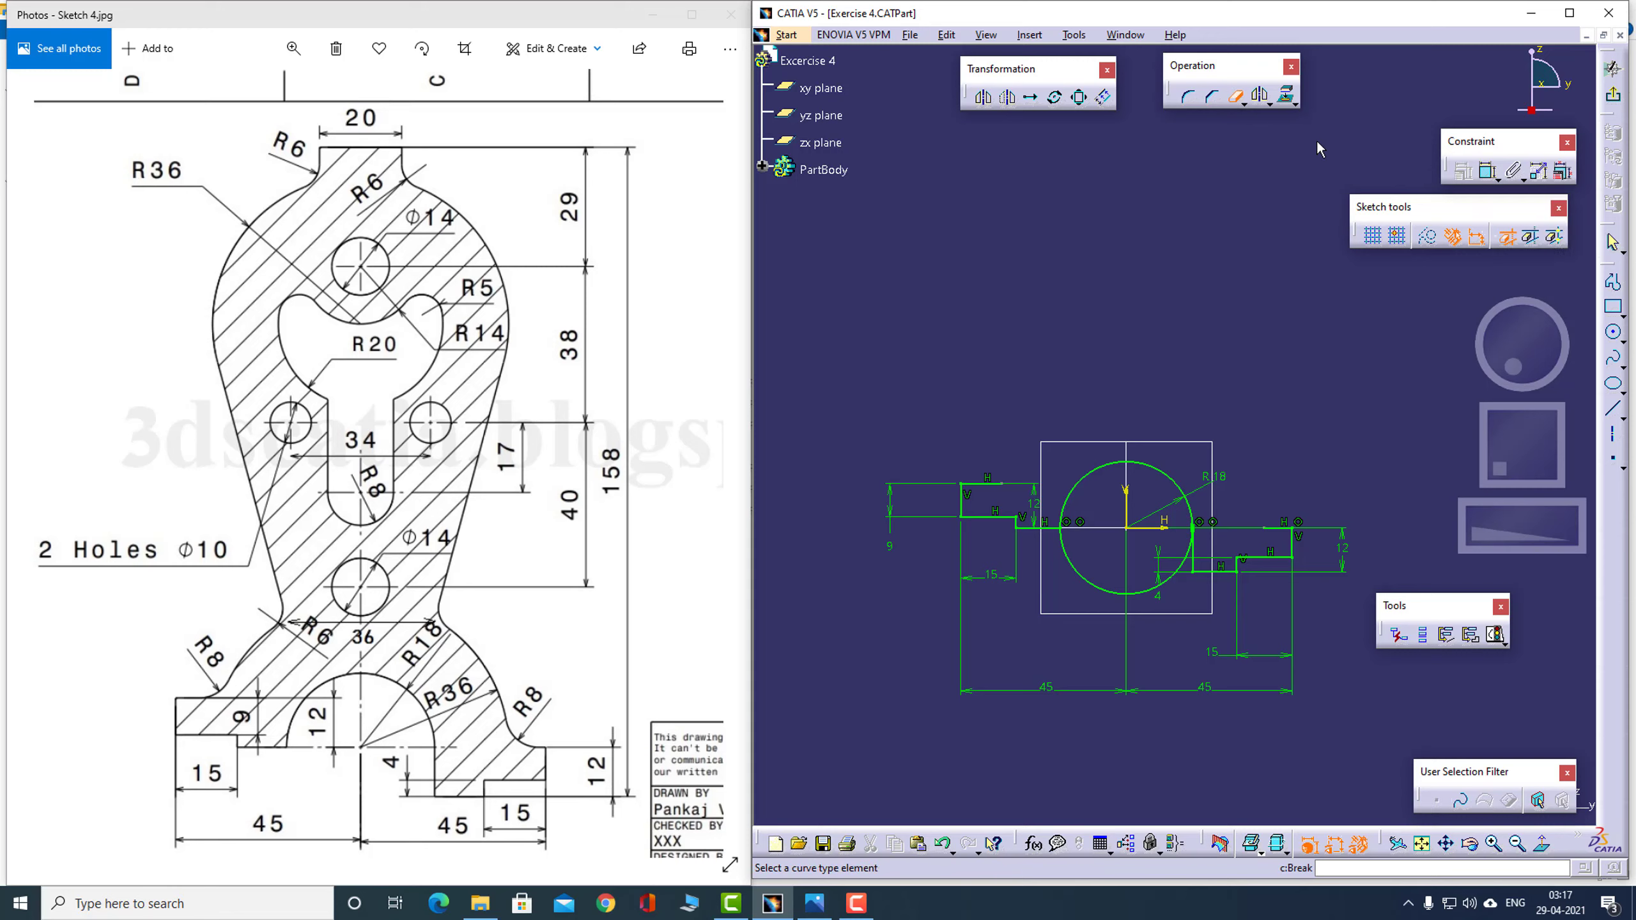
pyautogui.click(1117, 597)
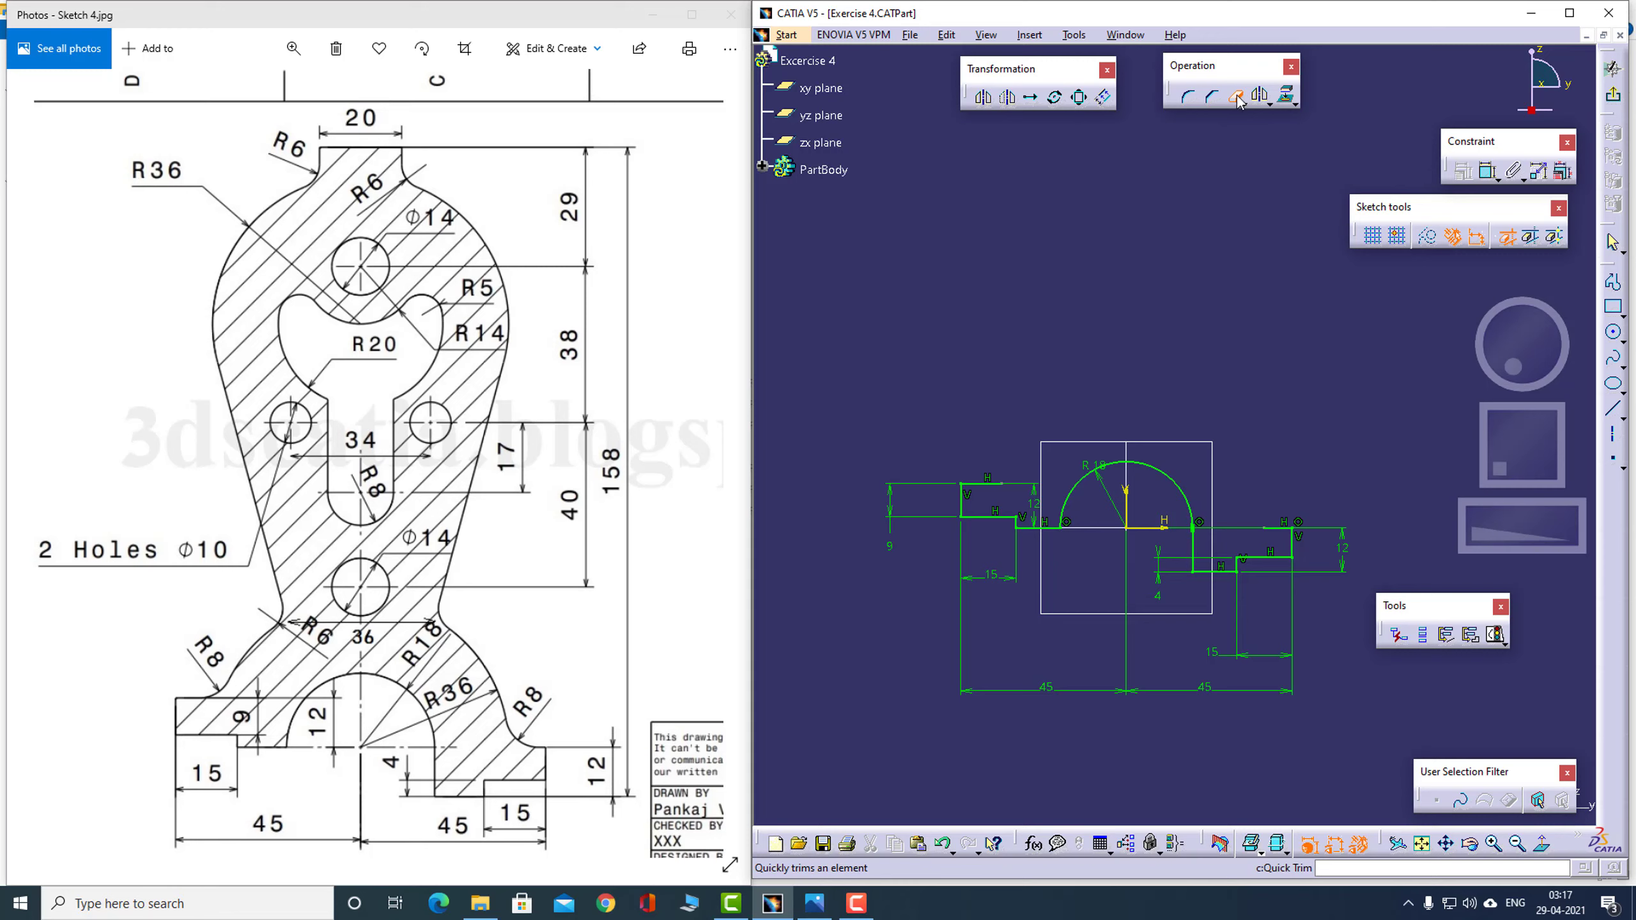
pyautogui.press('Escape')
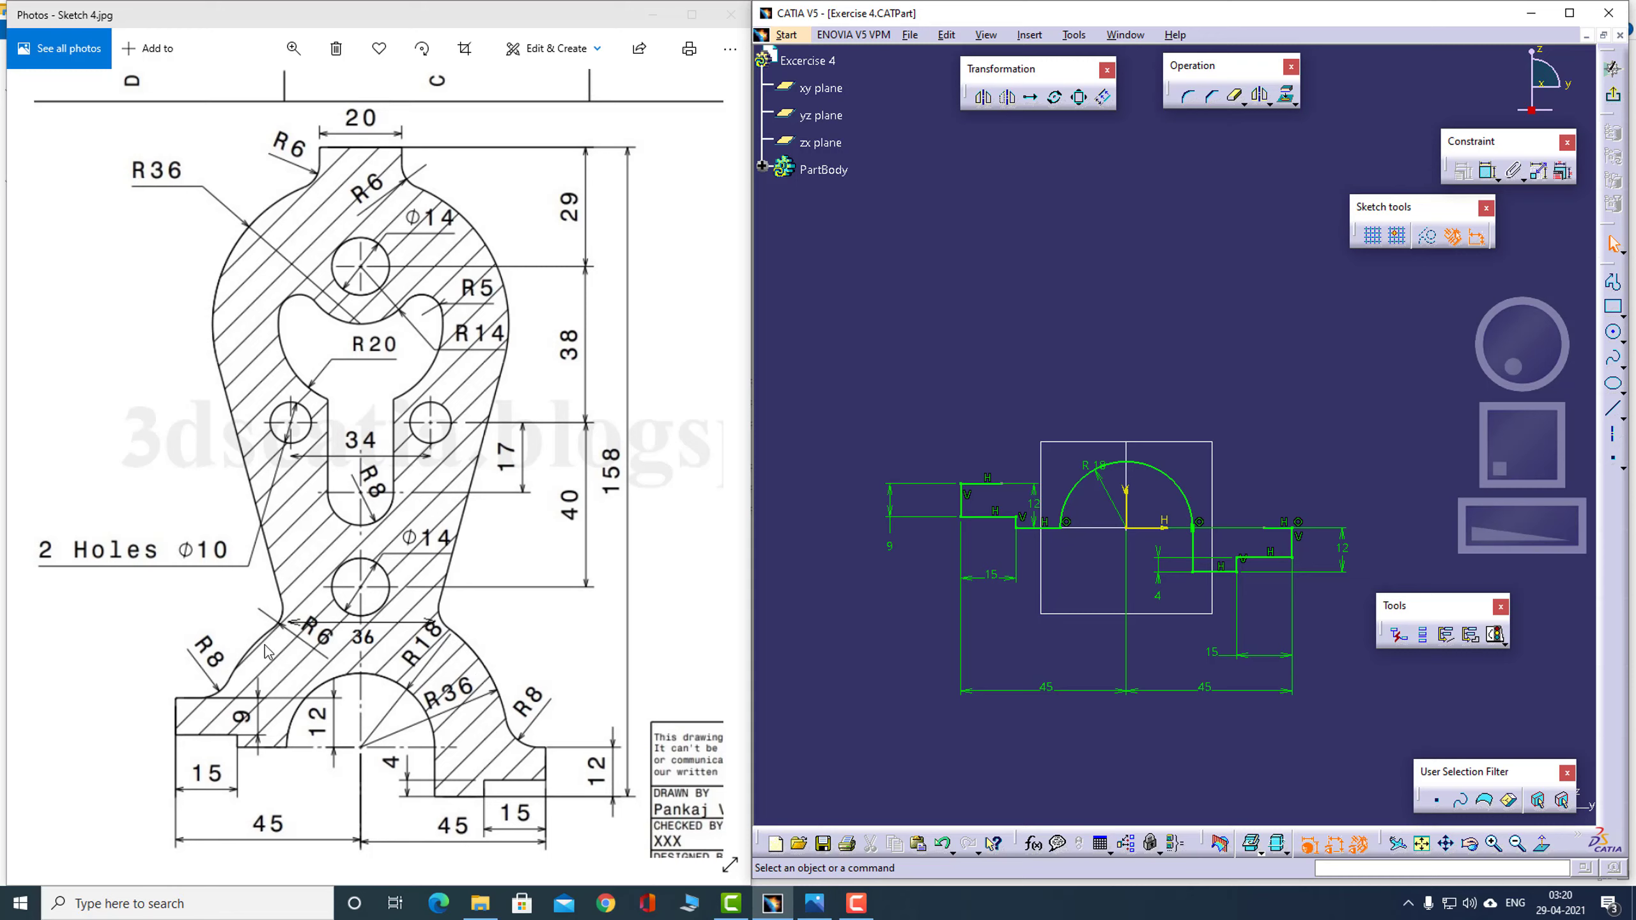
# Draw a circle centred on the origin with a radius of about 42 mm around the arch
pyautogui.click(1615, 336)
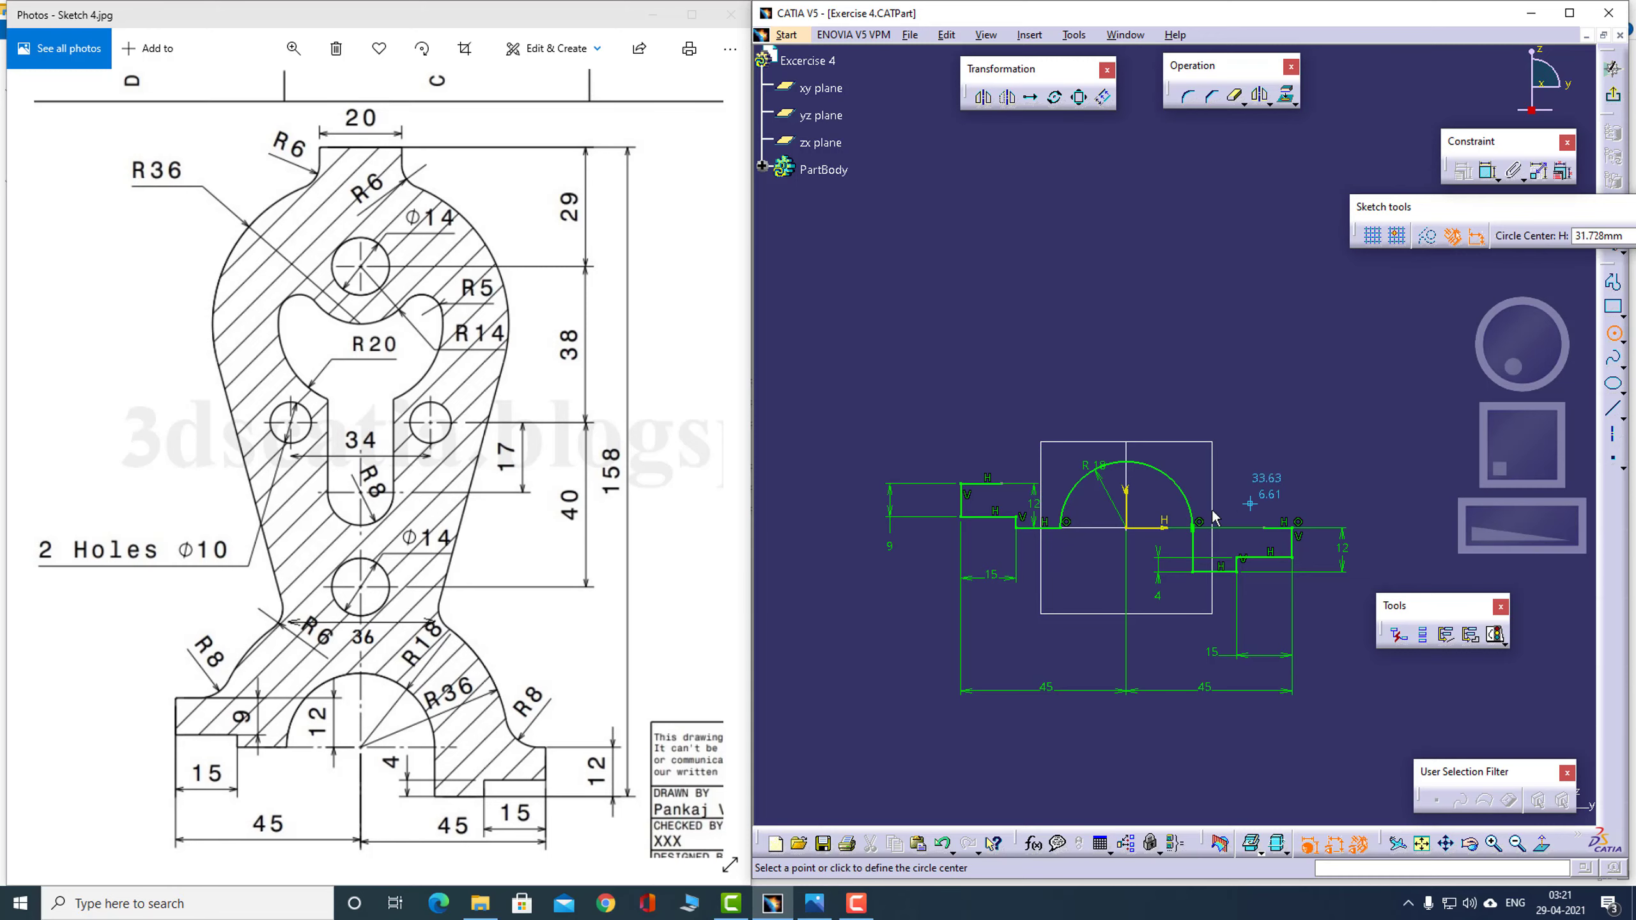
pyautogui.click(1127, 527)
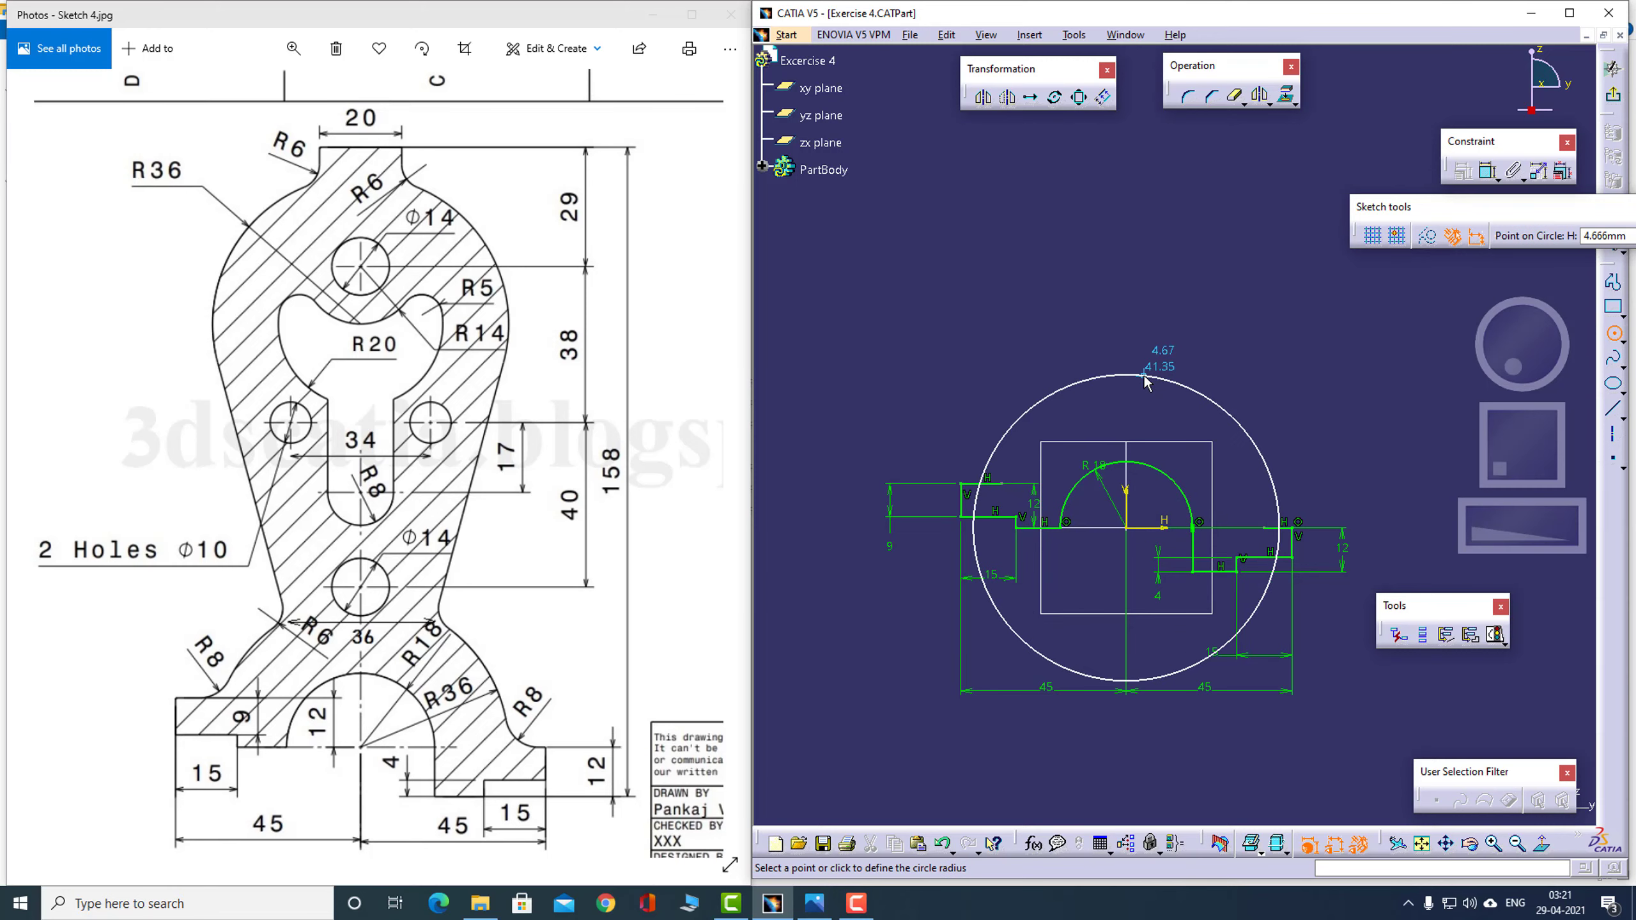
pyautogui.click(1146, 382)
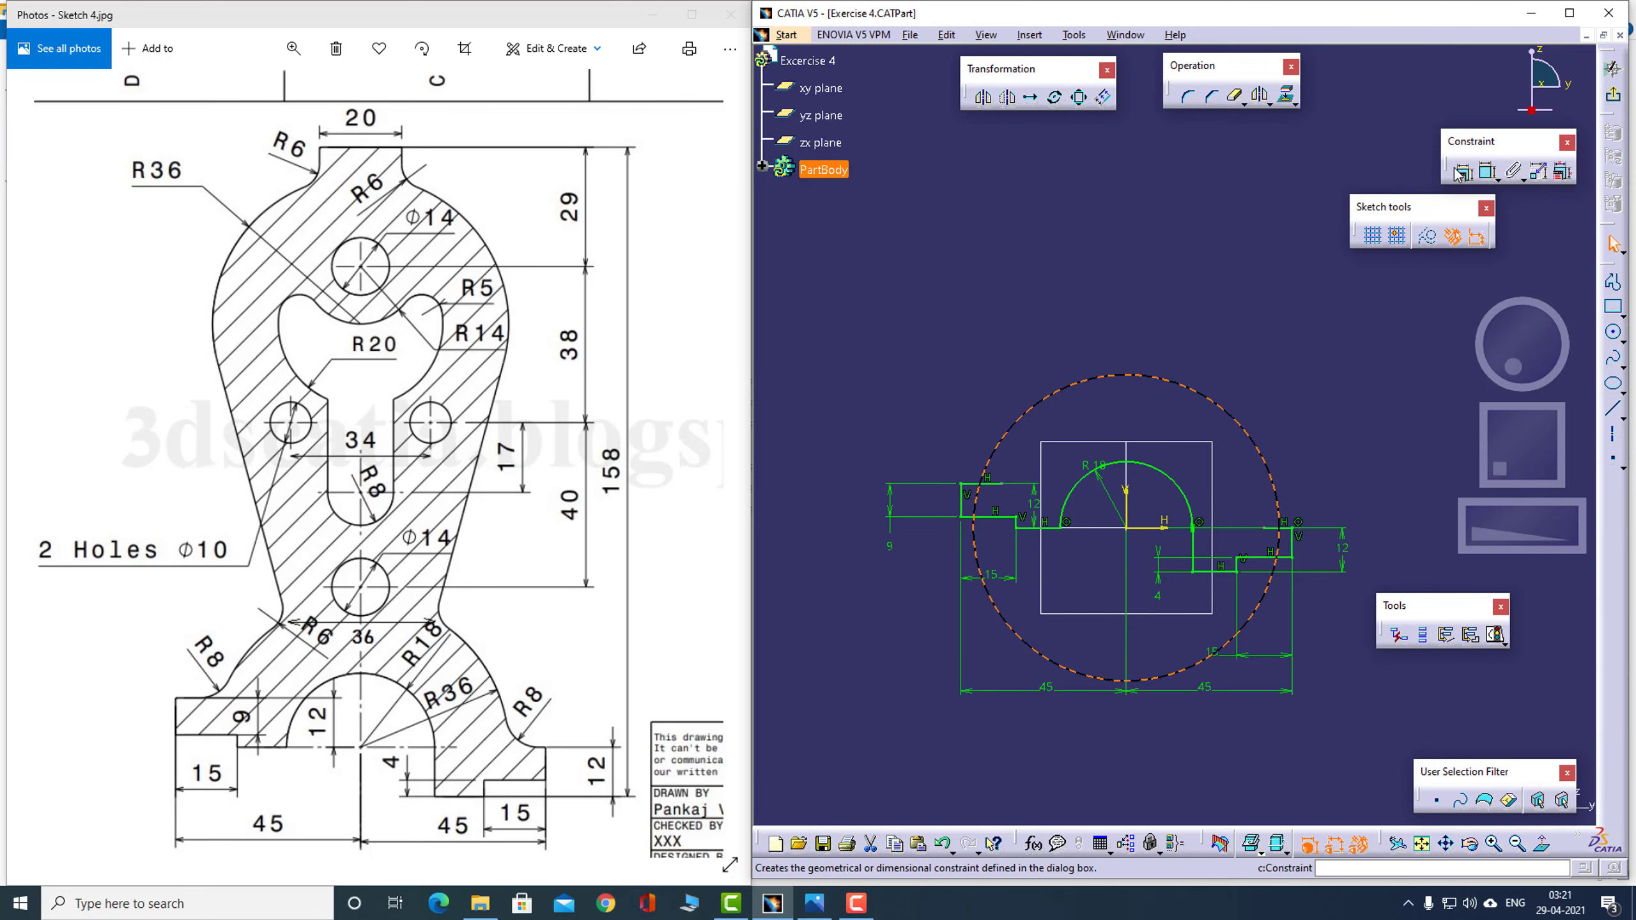
# Dimension the outer circle's radius and set it to 36 mm
pyautogui.click(1488, 171)
pyautogui.click(1244, 432)
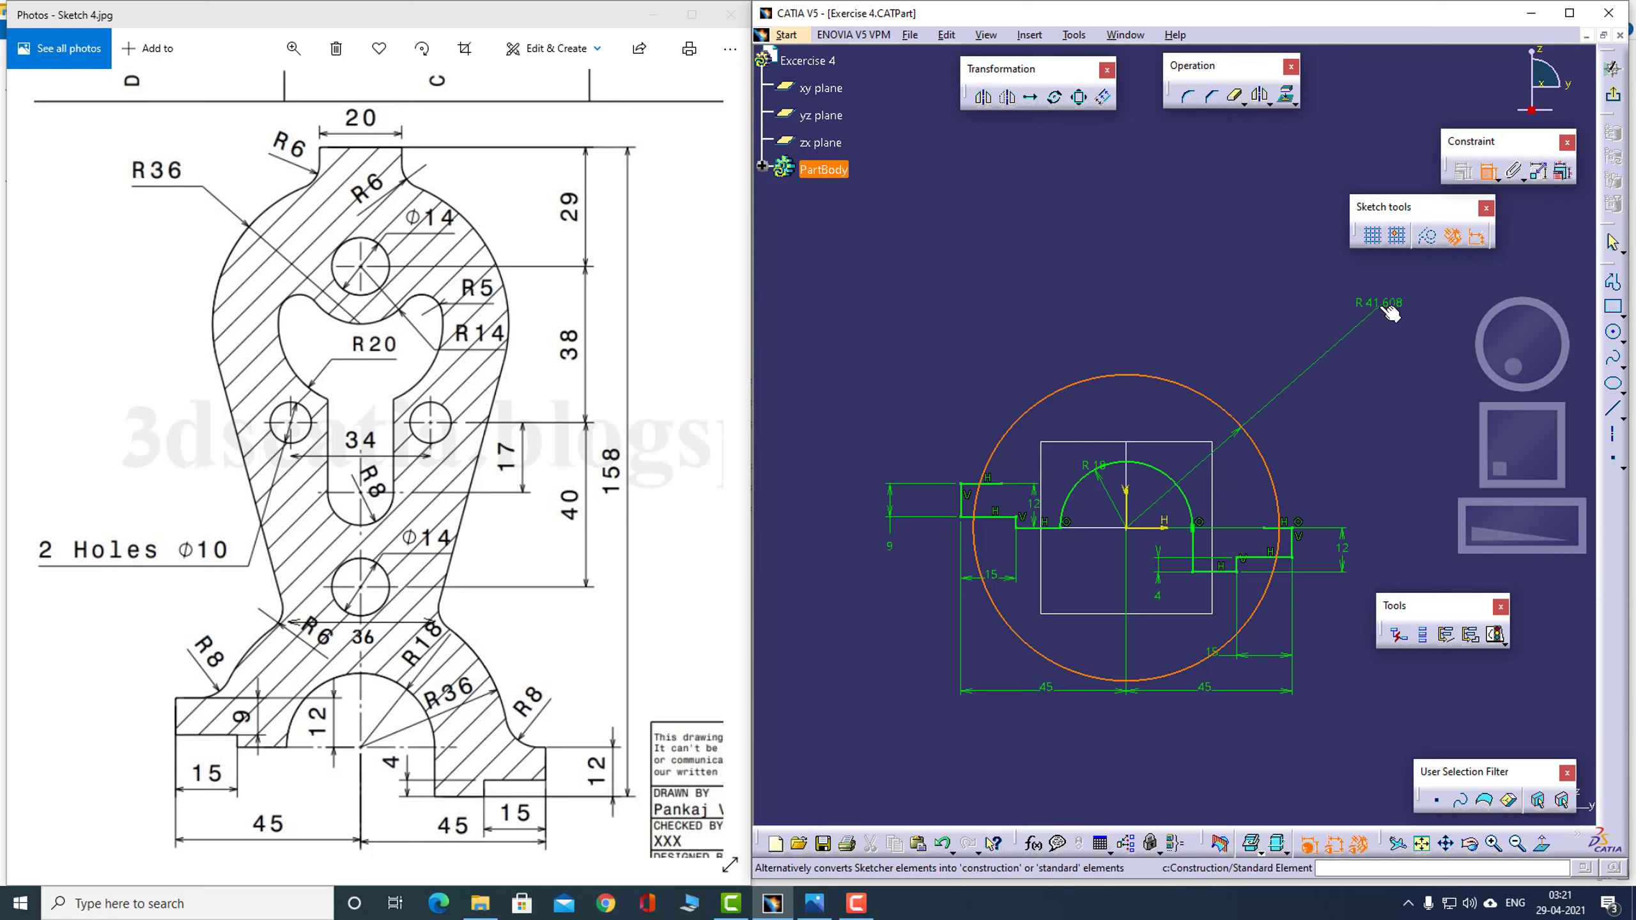
pyautogui.click(1304, 367)
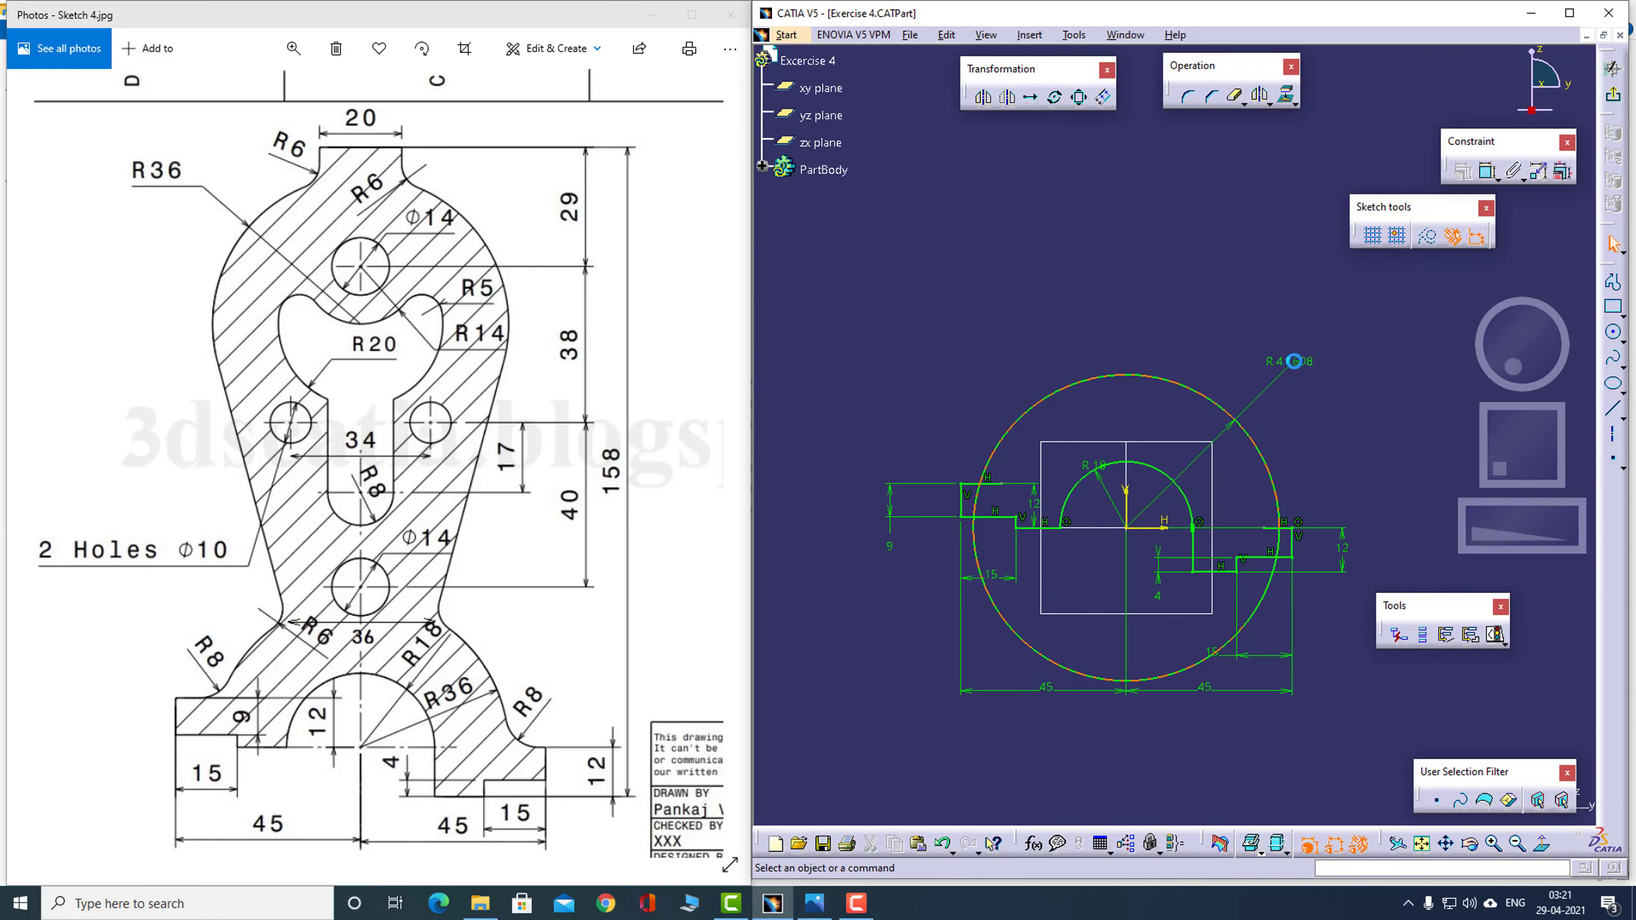
pyautogui.doubleClick(1304, 366)
pyautogui.write('36')
pyautogui.press('Return')
pyautogui.click(1199, 326)
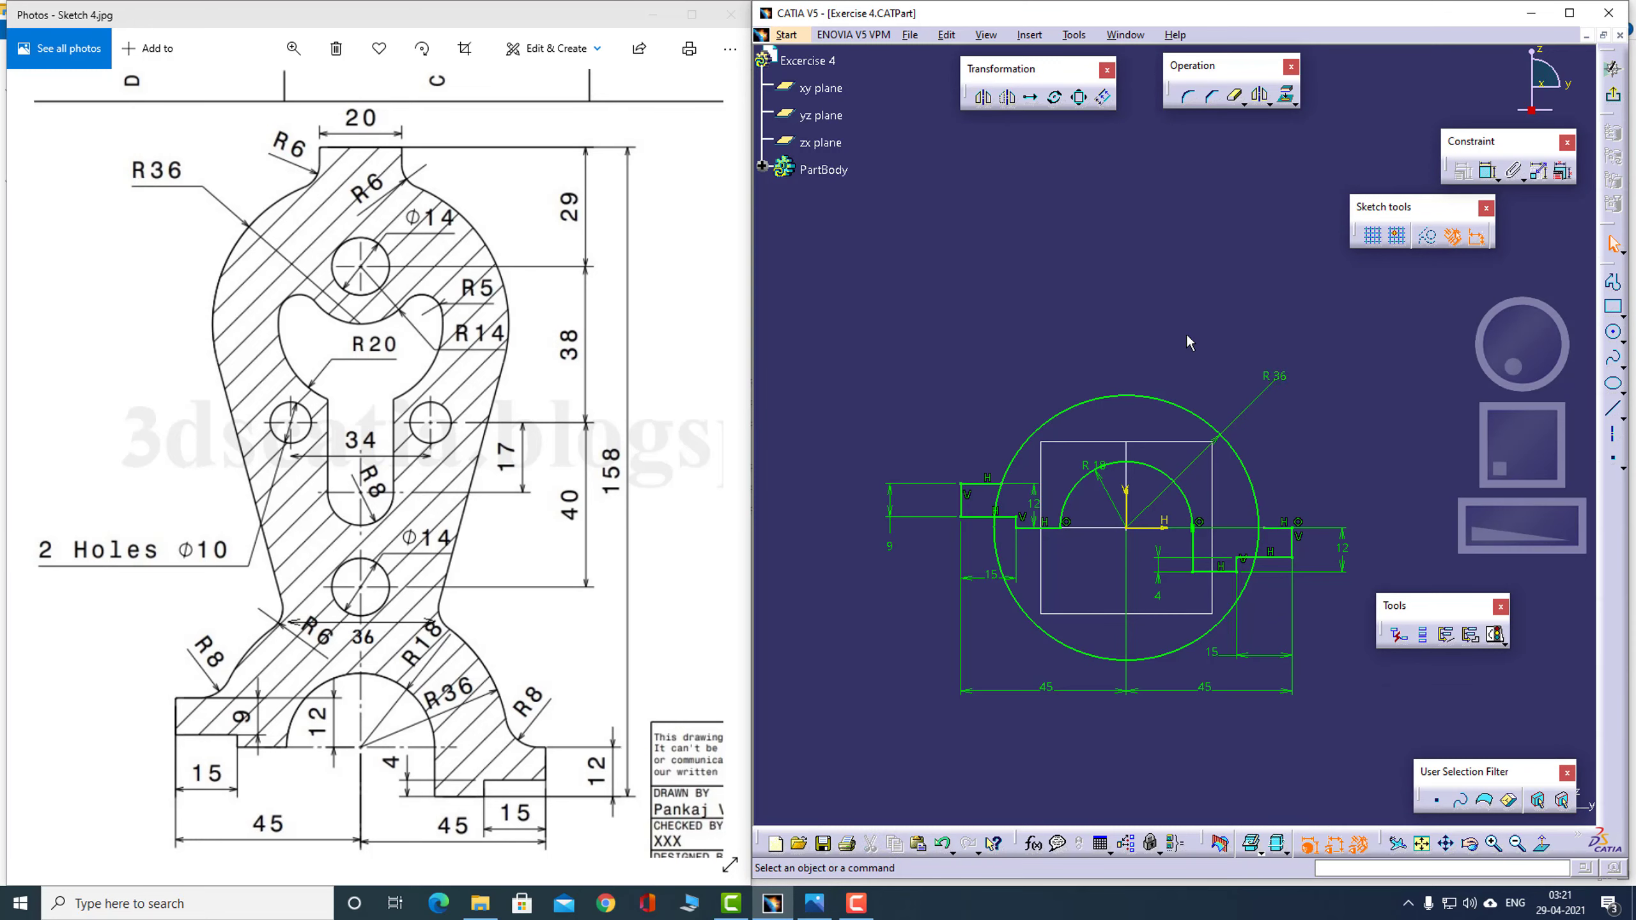
# Stretch the inner ends of both feet's upper horizontal lines to the R36 circle and trim them with it into one outer arch
pyautogui.click(1019, 487)
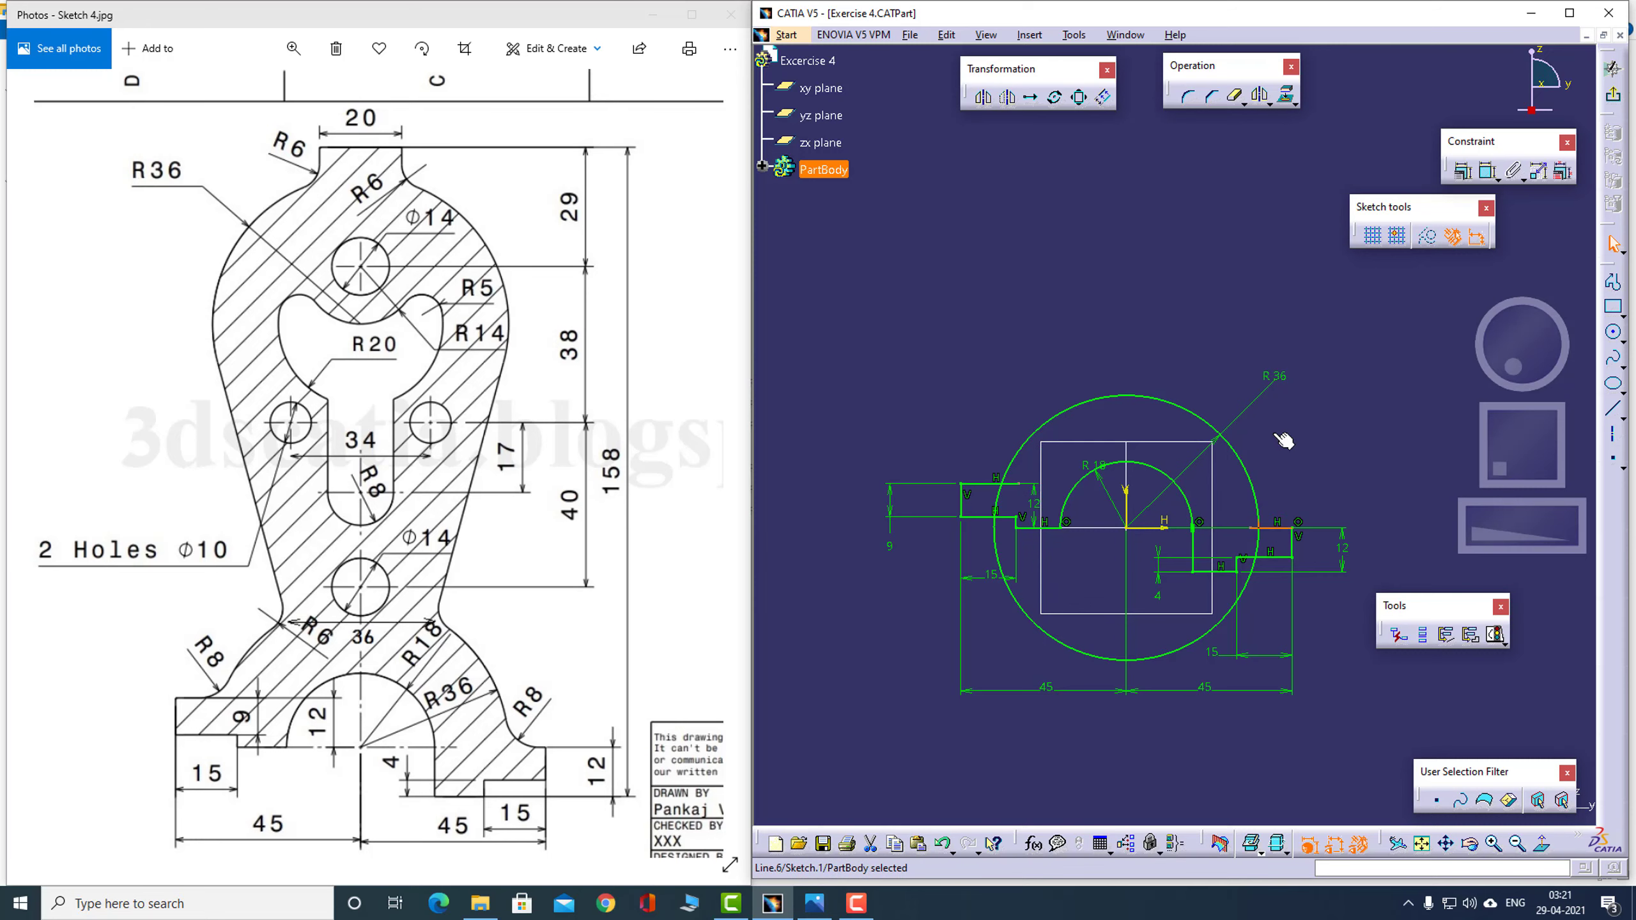
pyautogui.click(1277, 498)
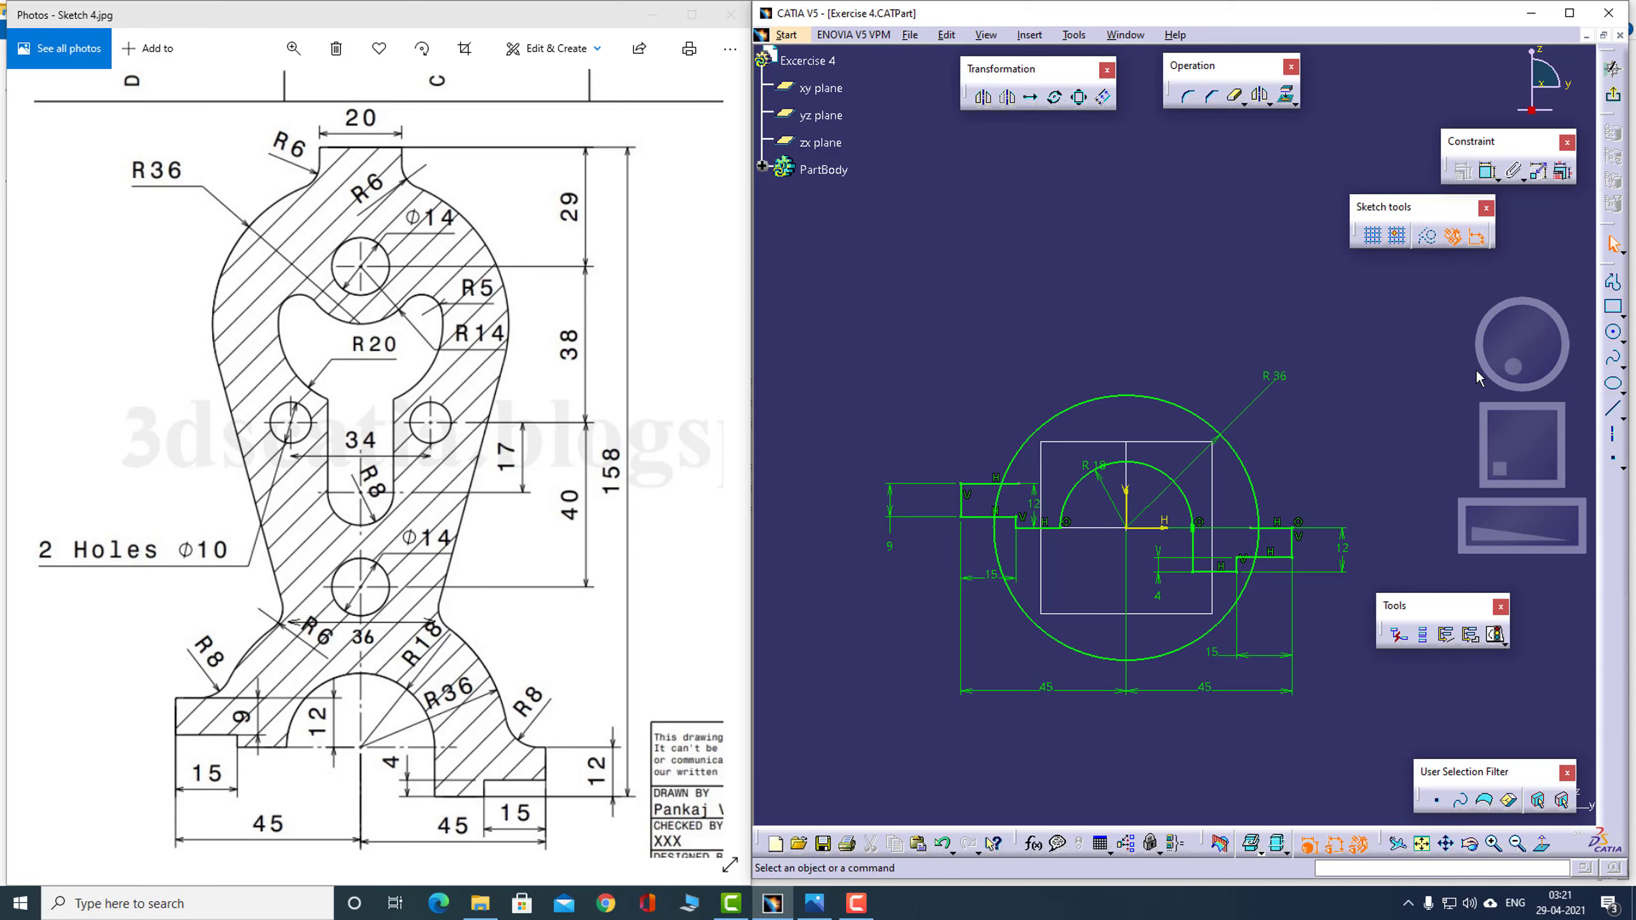
pyautogui.click(1243, 103)
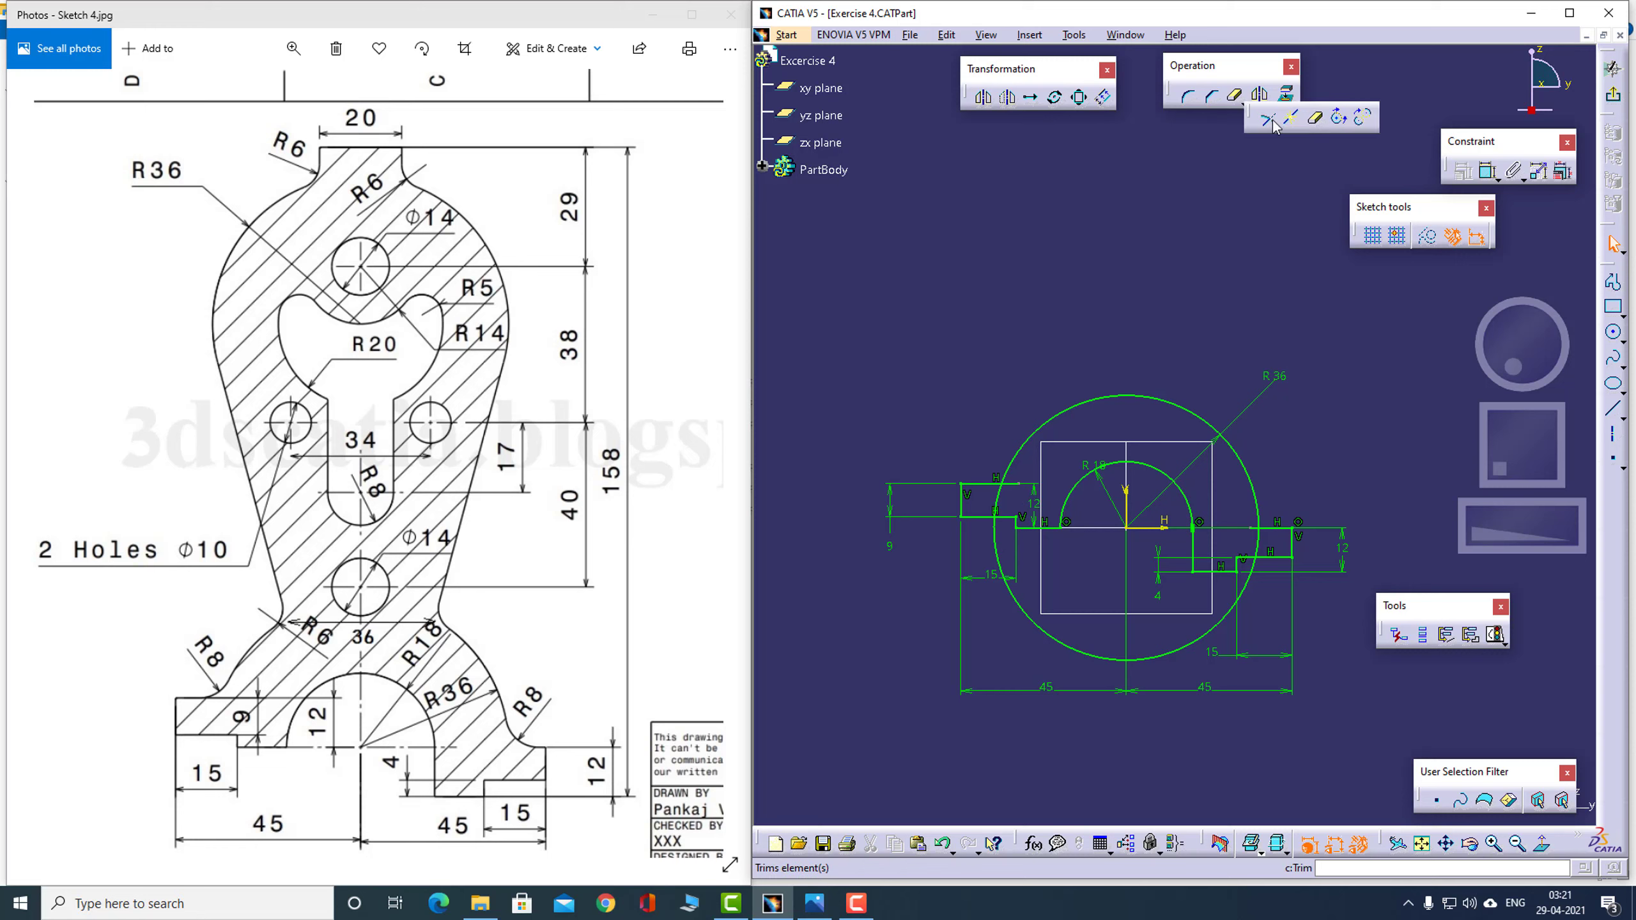
pyautogui.click(1272, 120)
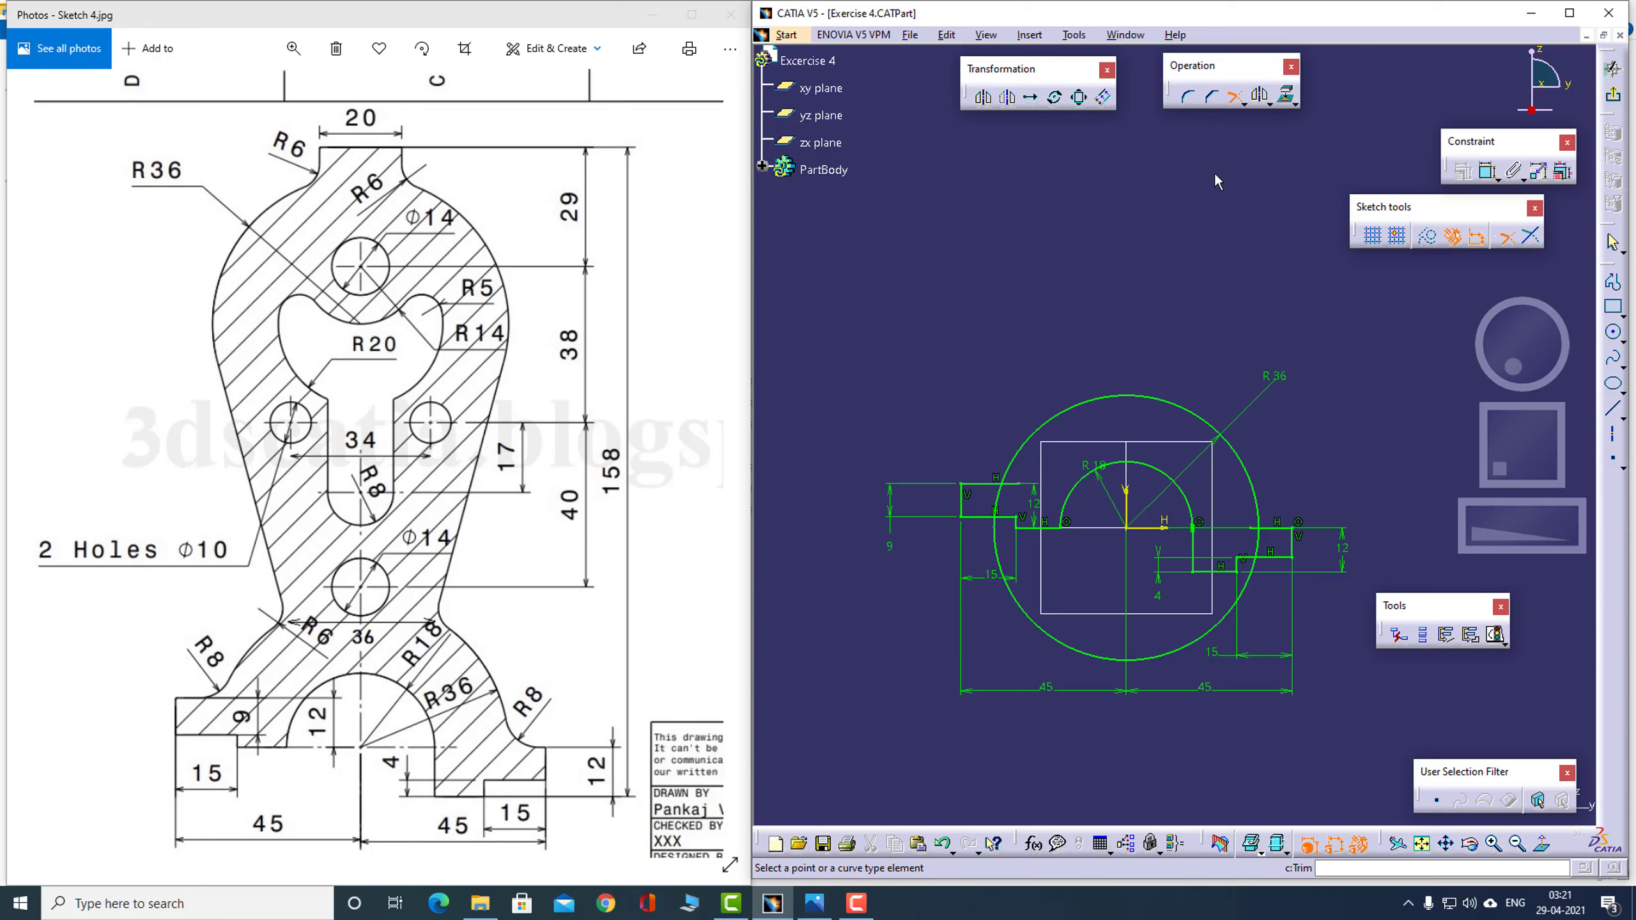
pyautogui.click(991, 487)
pyautogui.click(1042, 433)
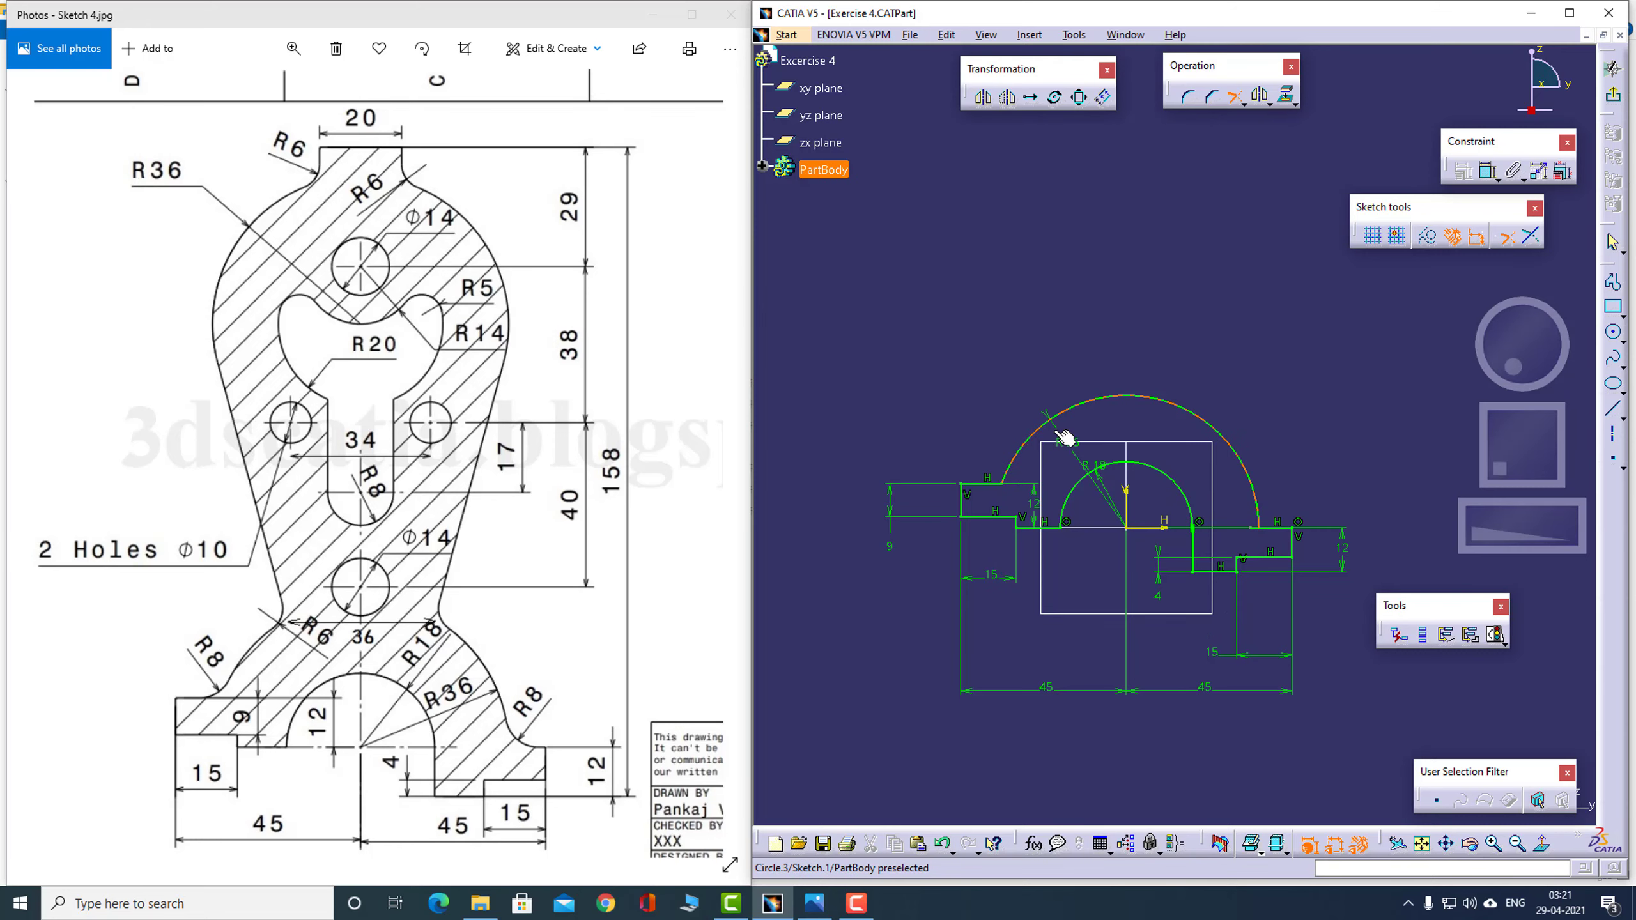
pyautogui.click(1260, 511)
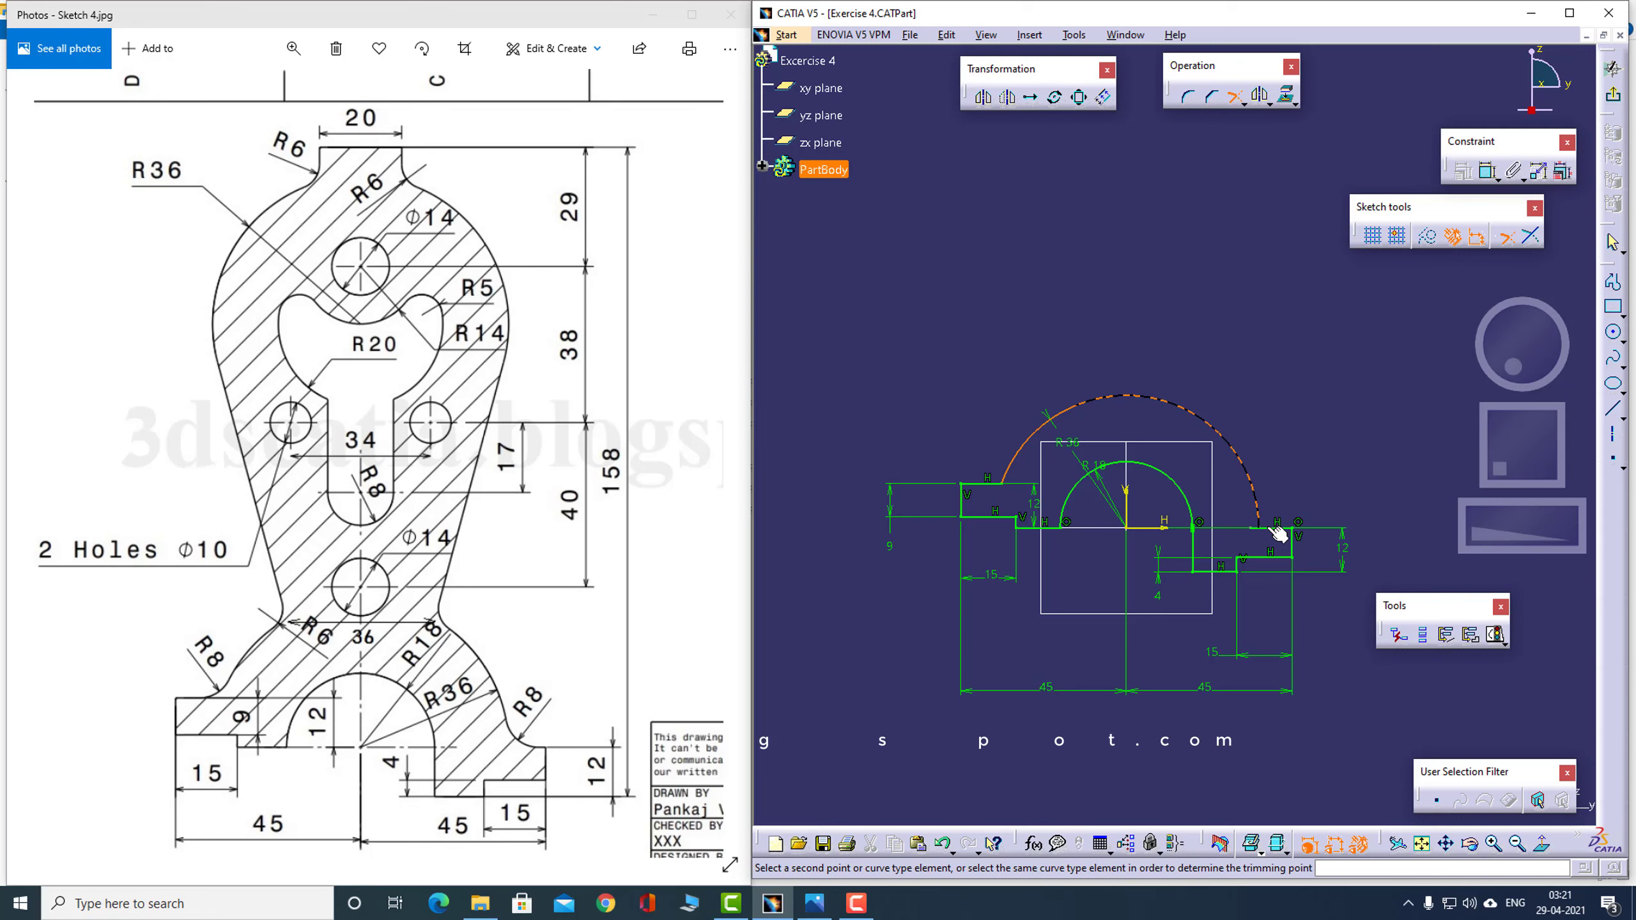
pyautogui.click(1286, 528)
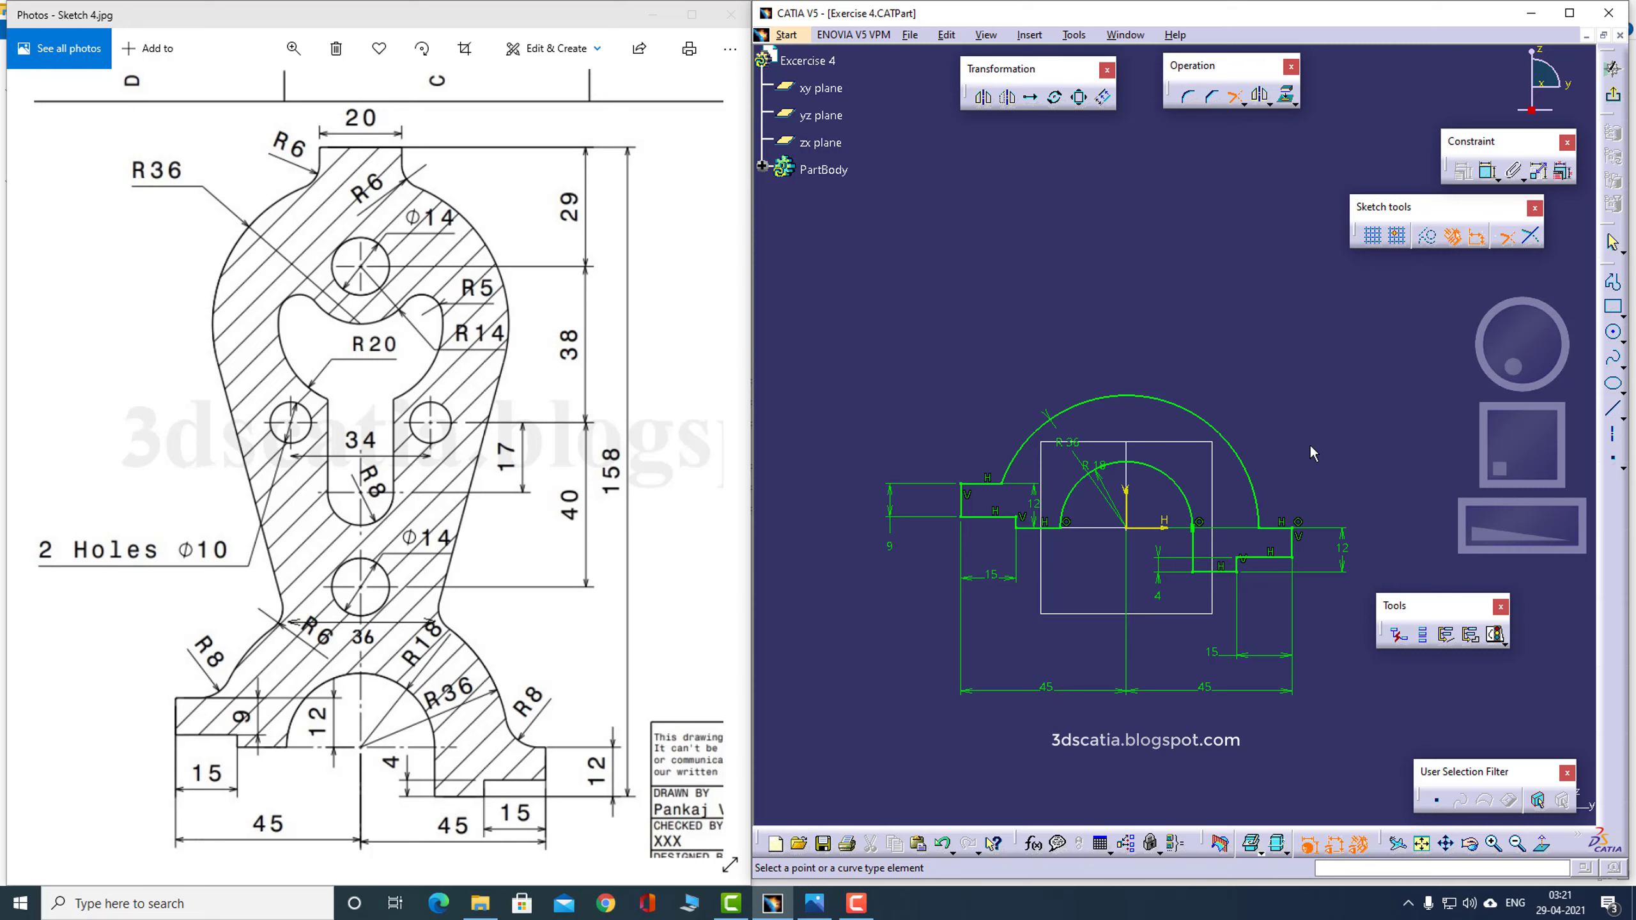
pyautogui.moveTo(1144, 245)
pyautogui.mouseDown(button='middle')
pyautogui.moveTo(1114, 309)
pyautogui.moveTo(1126, 282)
pyautogui.mouseUp(button='middle')
pyautogui.click(1234, 97)
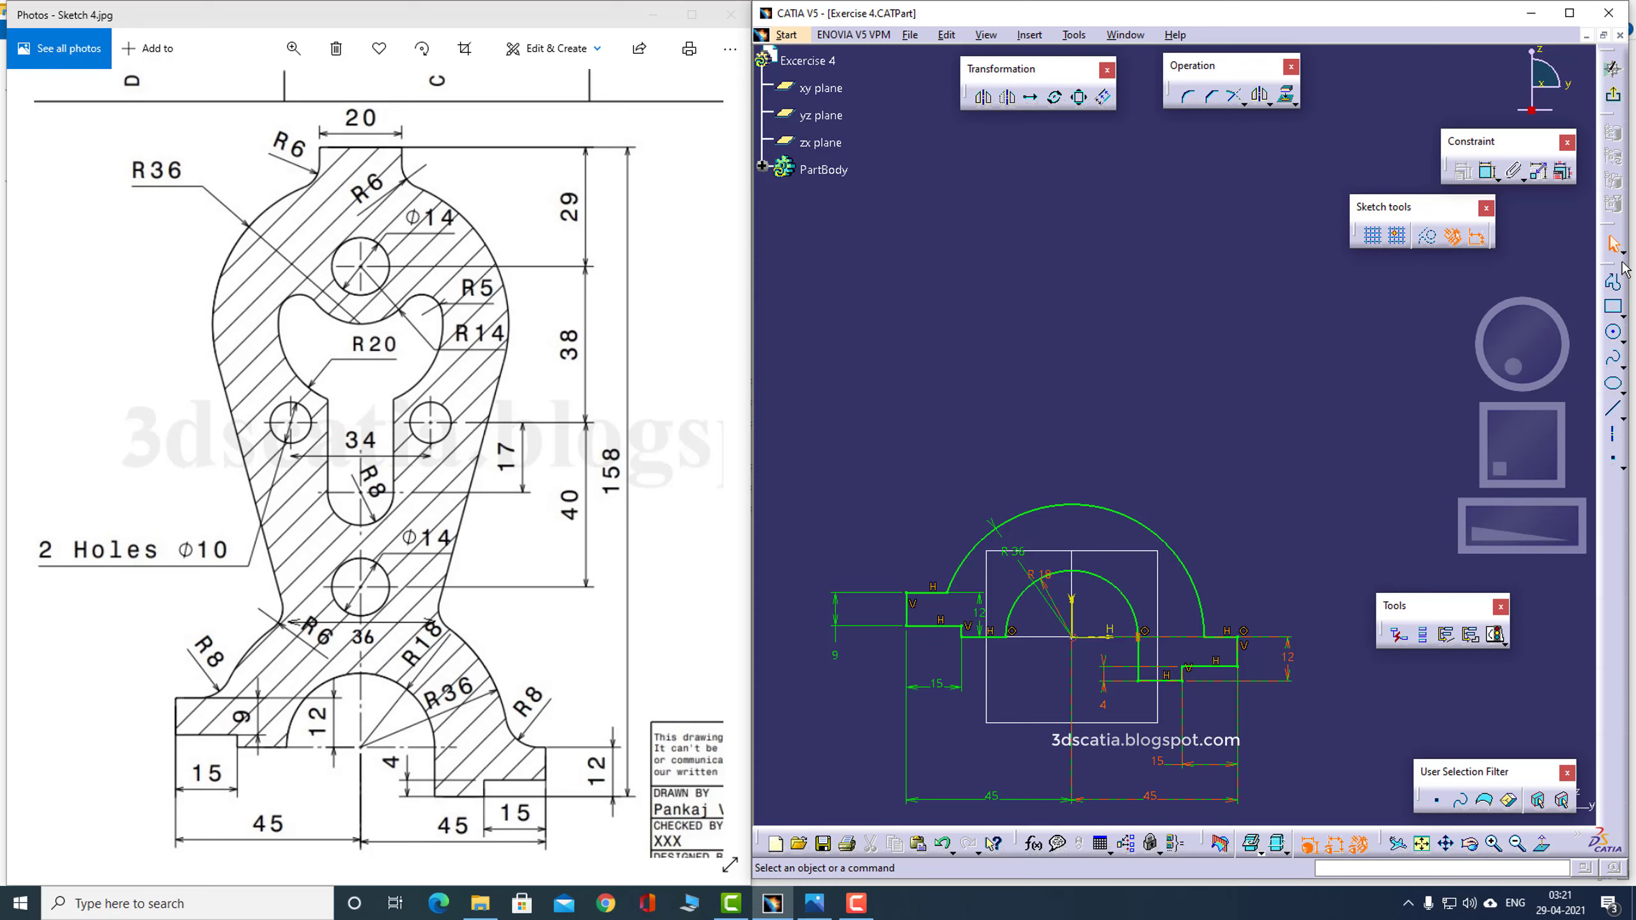
# Draw a short horizontal line across the vertical axis, about 129 mm above the horizontal axis, for the bracket's top edge
pyautogui.click(1614, 283)
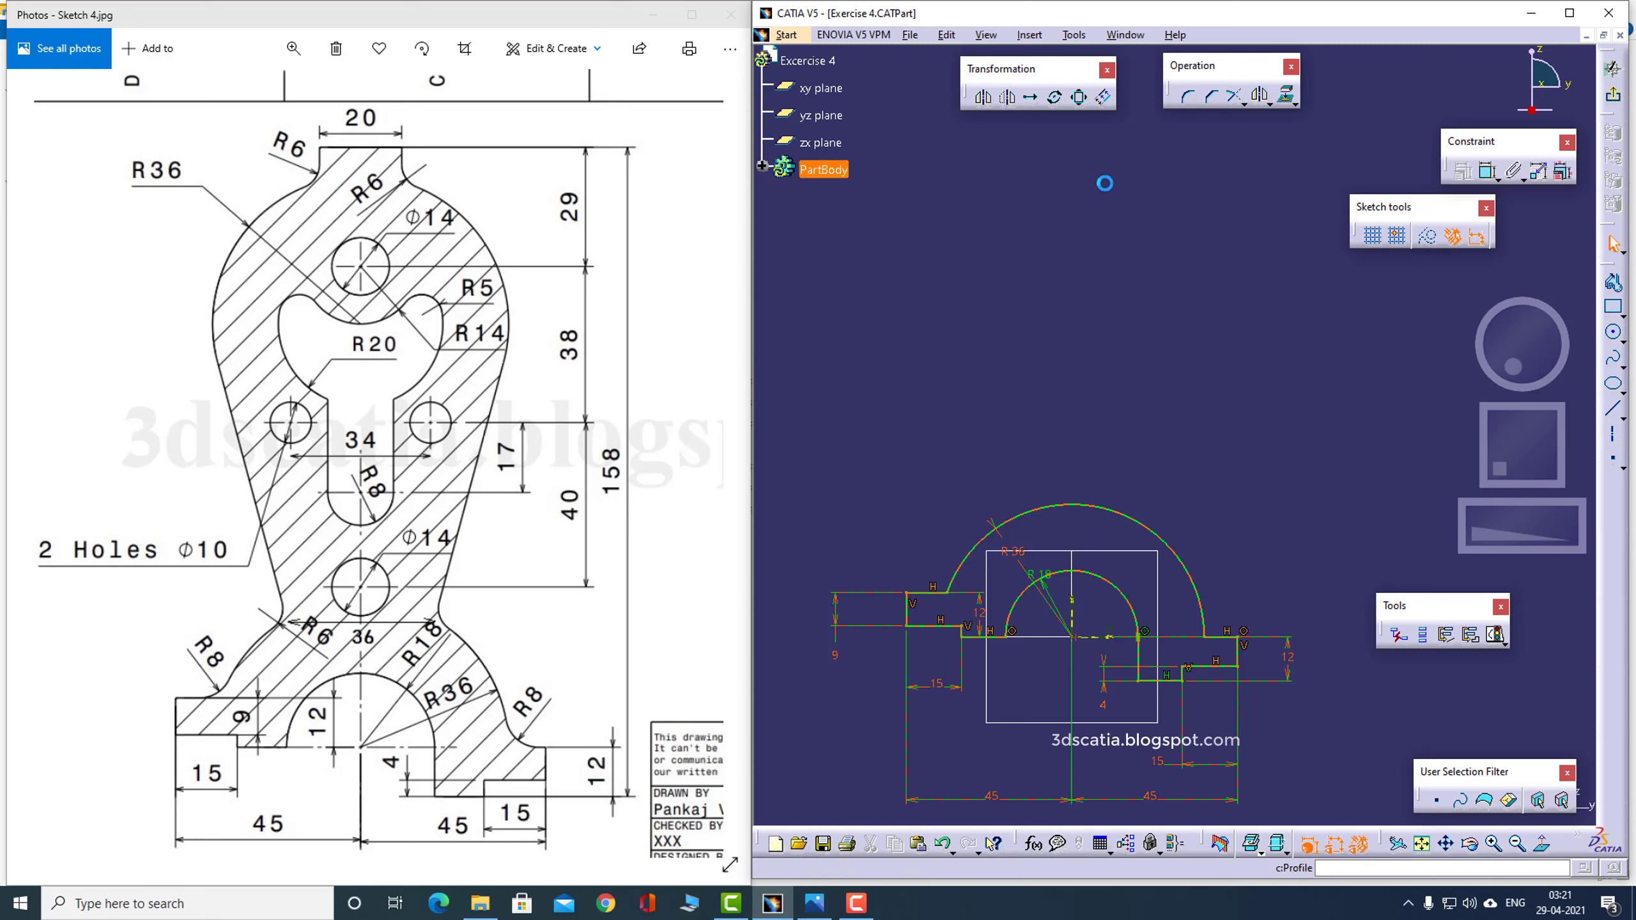
pyautogui.click(1054, 164)
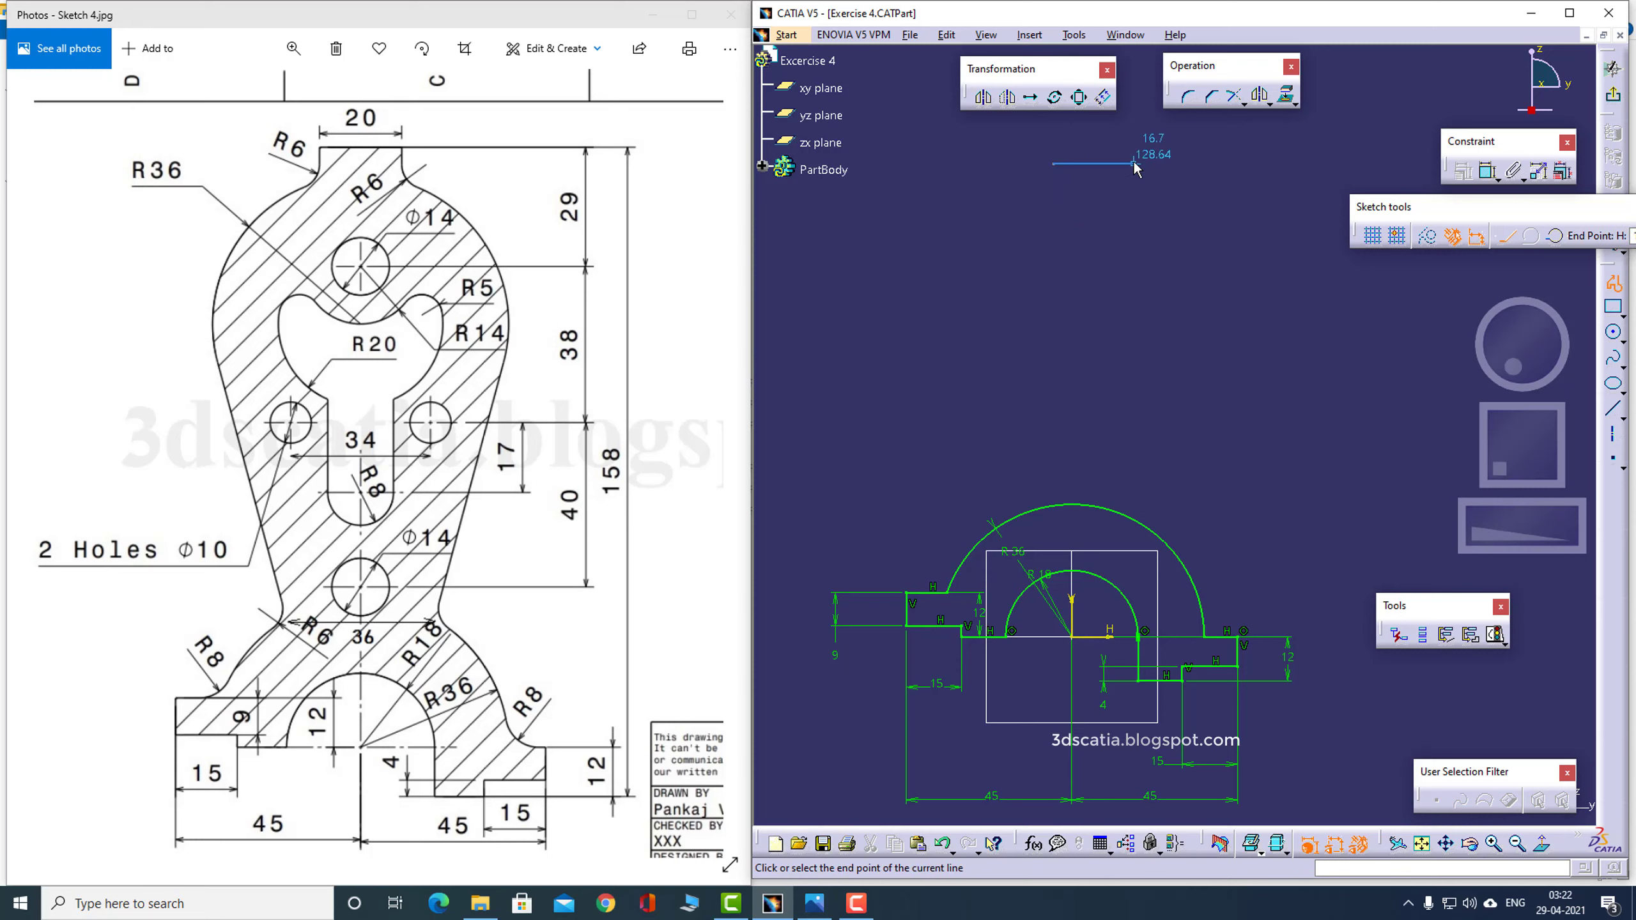
pyautogui.click(1135, 164)
# Dimension the top horizontal line's length and set it to 20 mm
pyautogui.click(1488, 172)
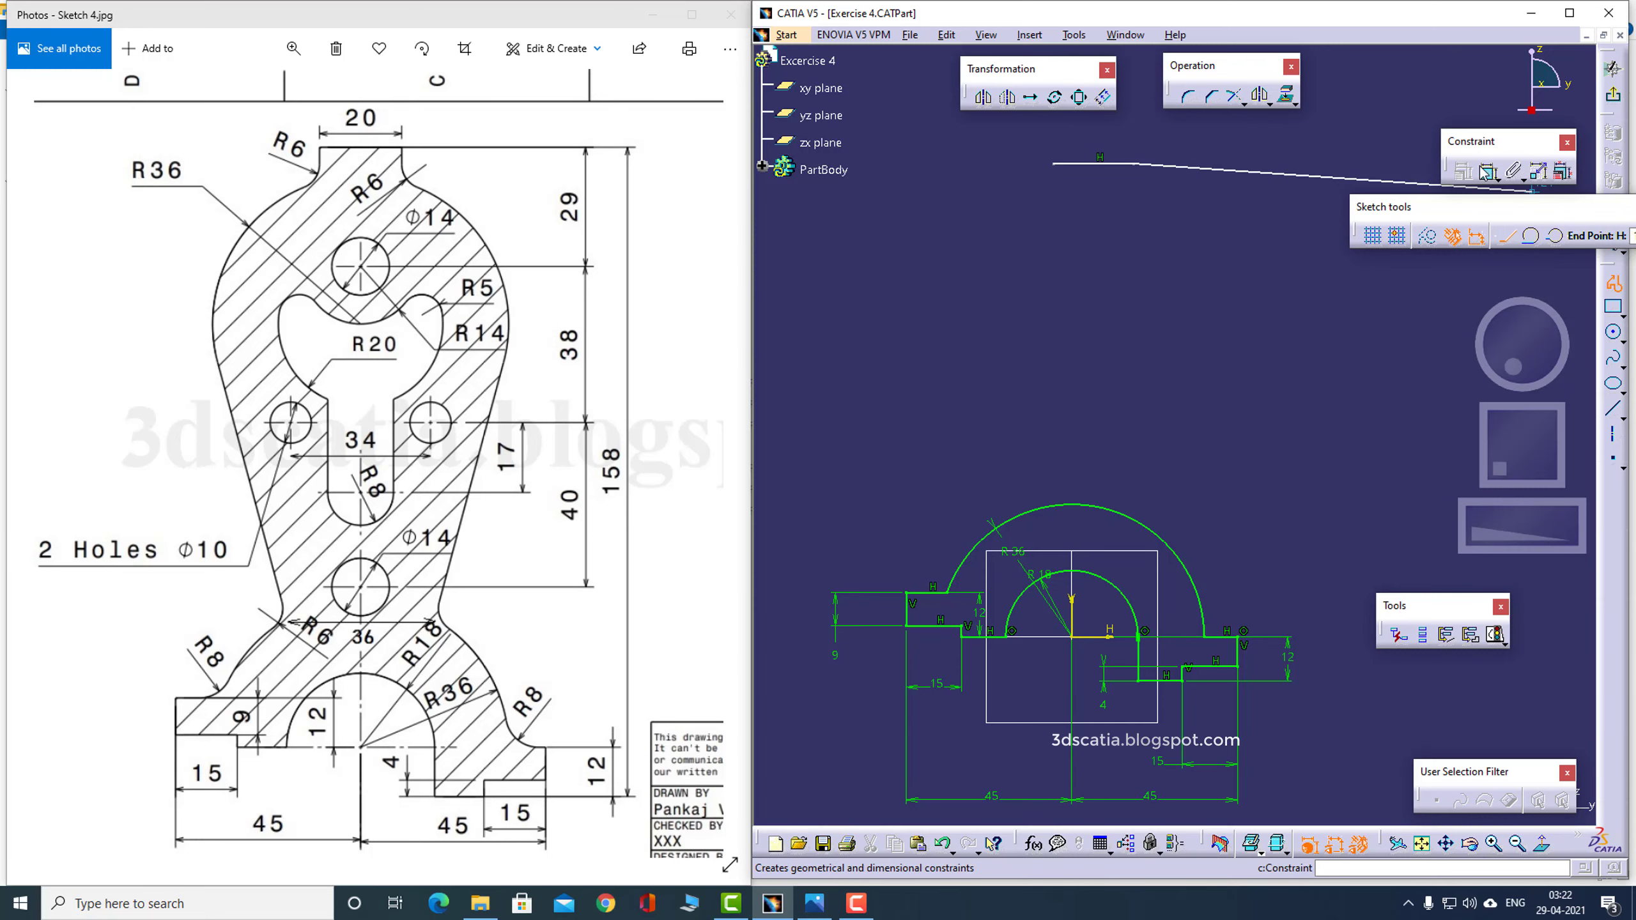
pyautogui.click(1095, 165)
pyautogui.click(1107, 127)
pyautogui.doubleClick(1107, 127)
pyautogui.write('20')
pyautogui.press('Return')
pyautogui.click(1150, 225)
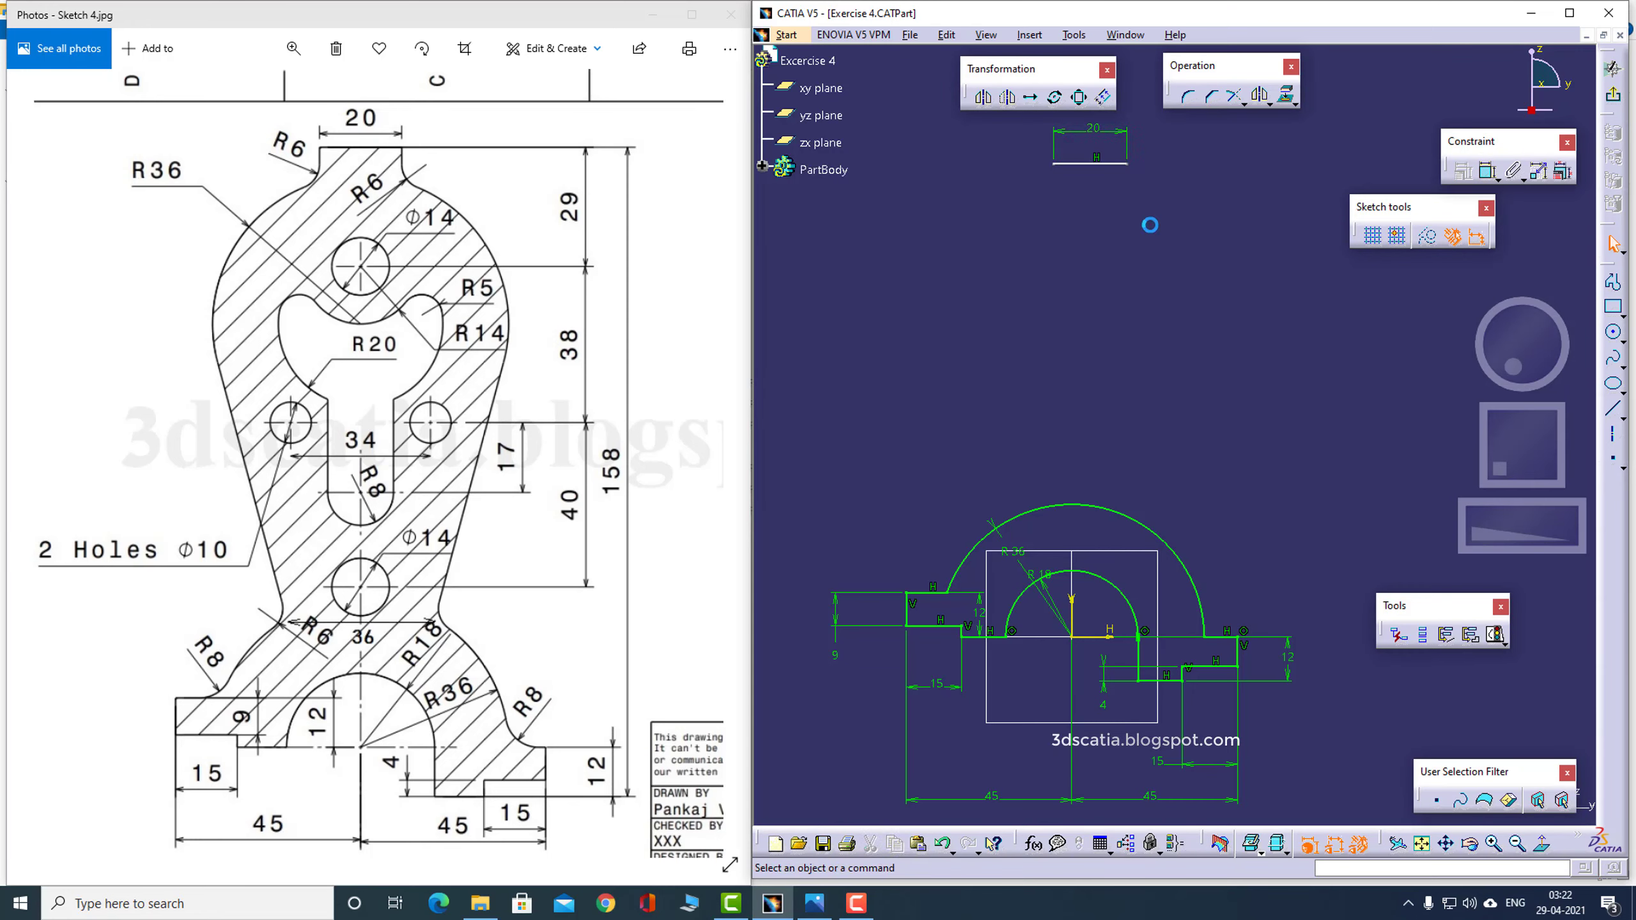
# Dimension the vertical distance from the top edge line to the right foot's lowest edge and set it to 158 mm
pyautogui.click(1488, 172)
pyautogui.click(1115, 162)
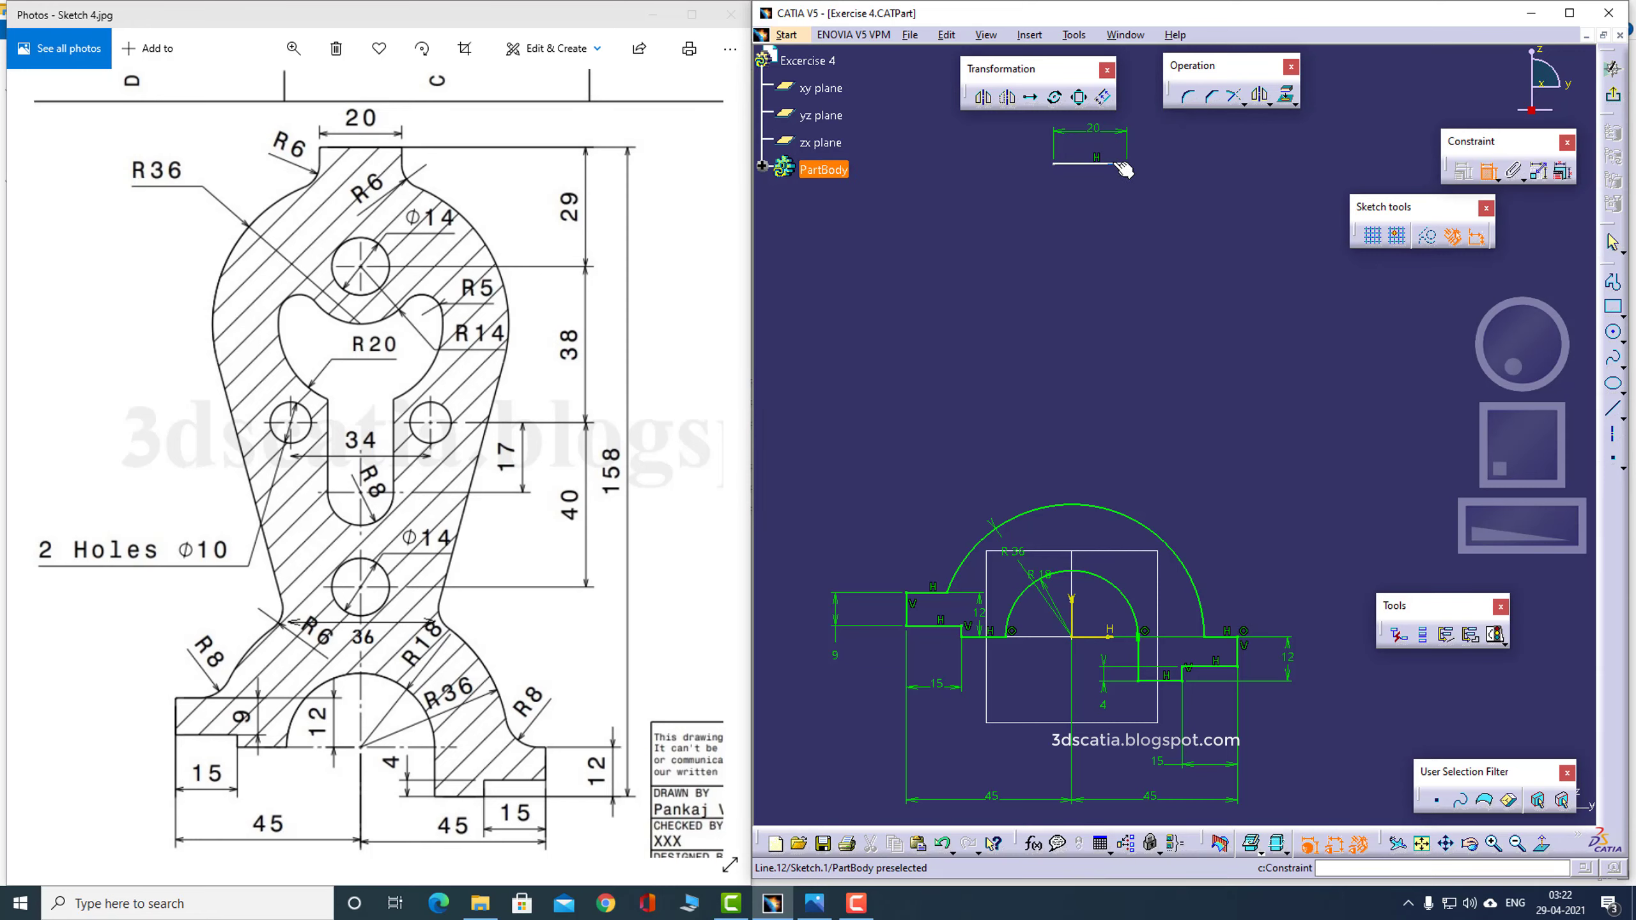
pyautogui.click(1171, 681)
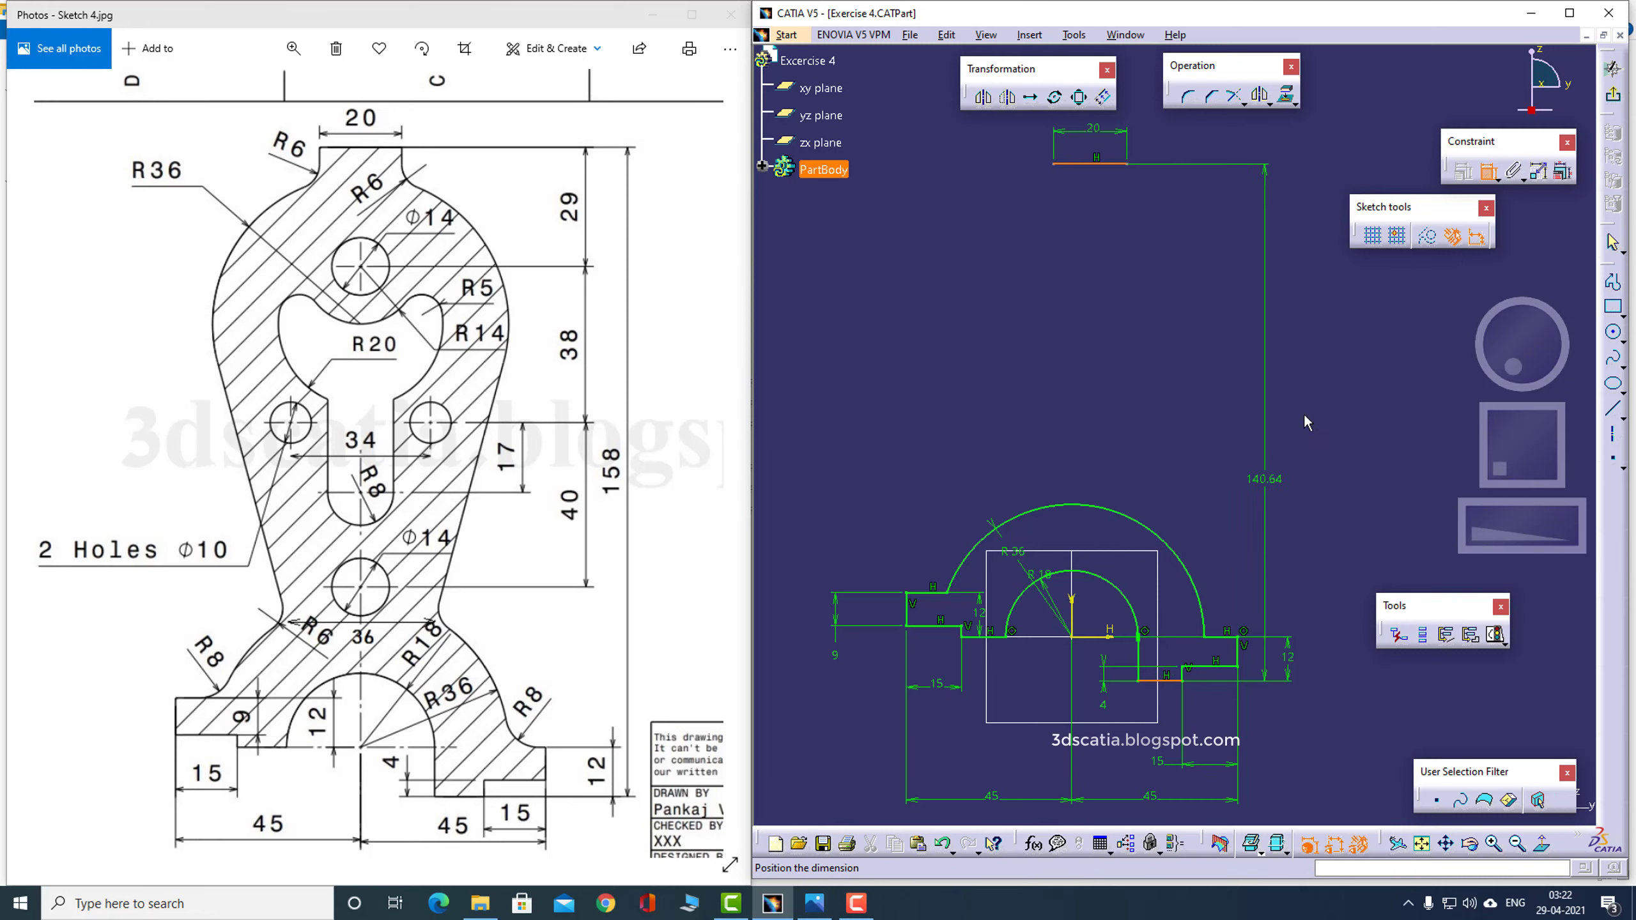
pyautogui.click(1340, 391)
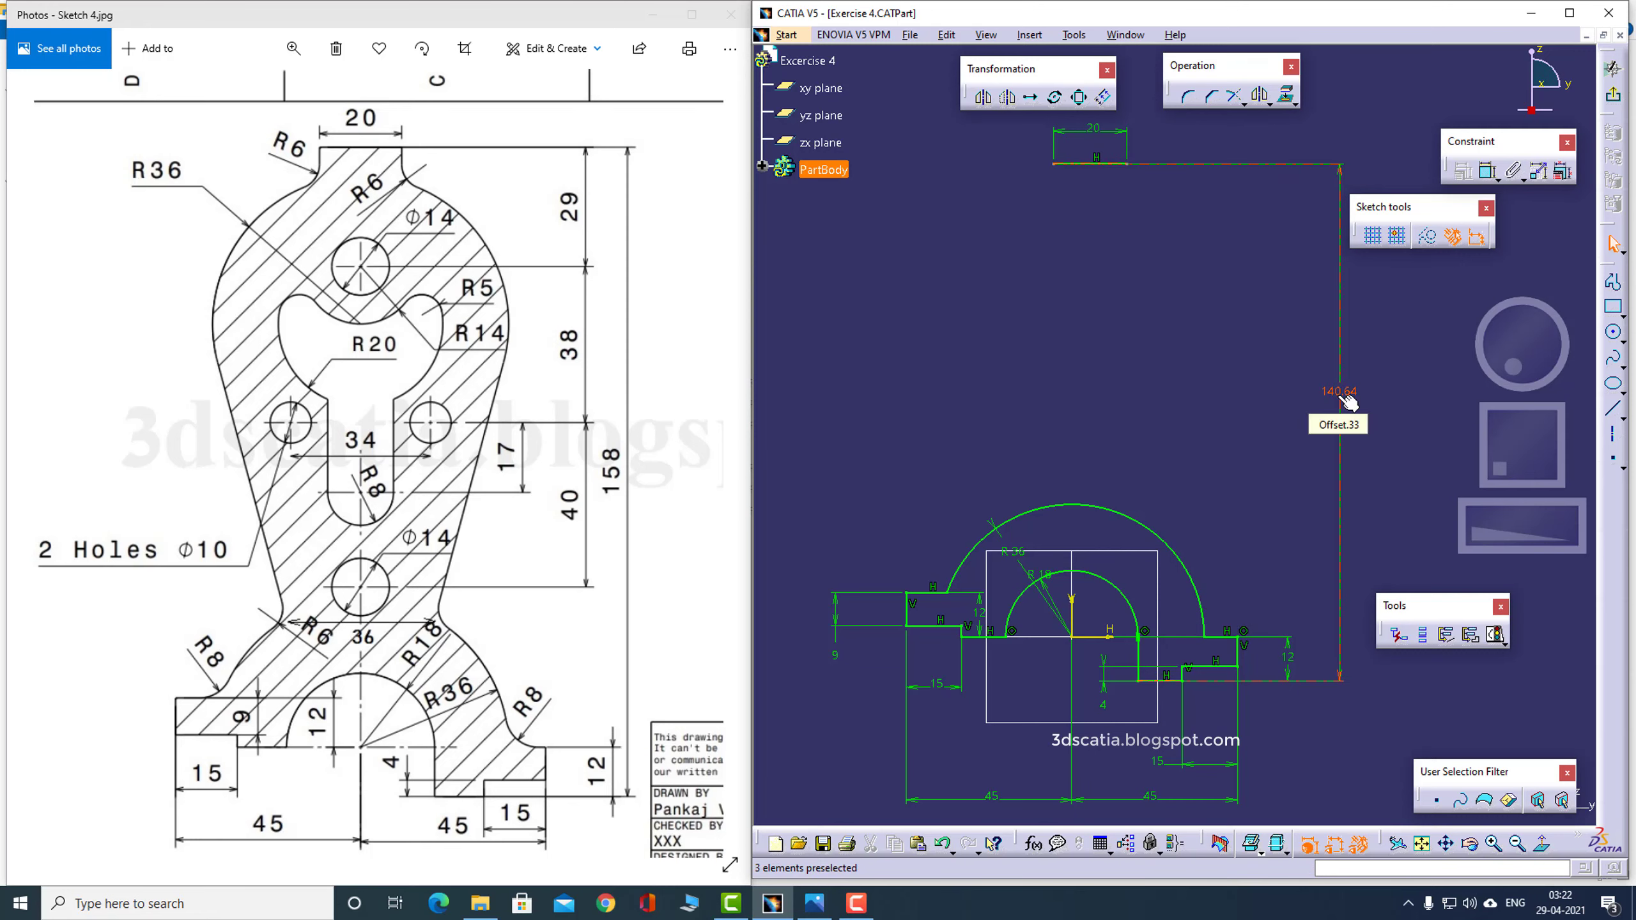
pyautogui.doubleClick(1346, 398)
pyautogui.write('158')
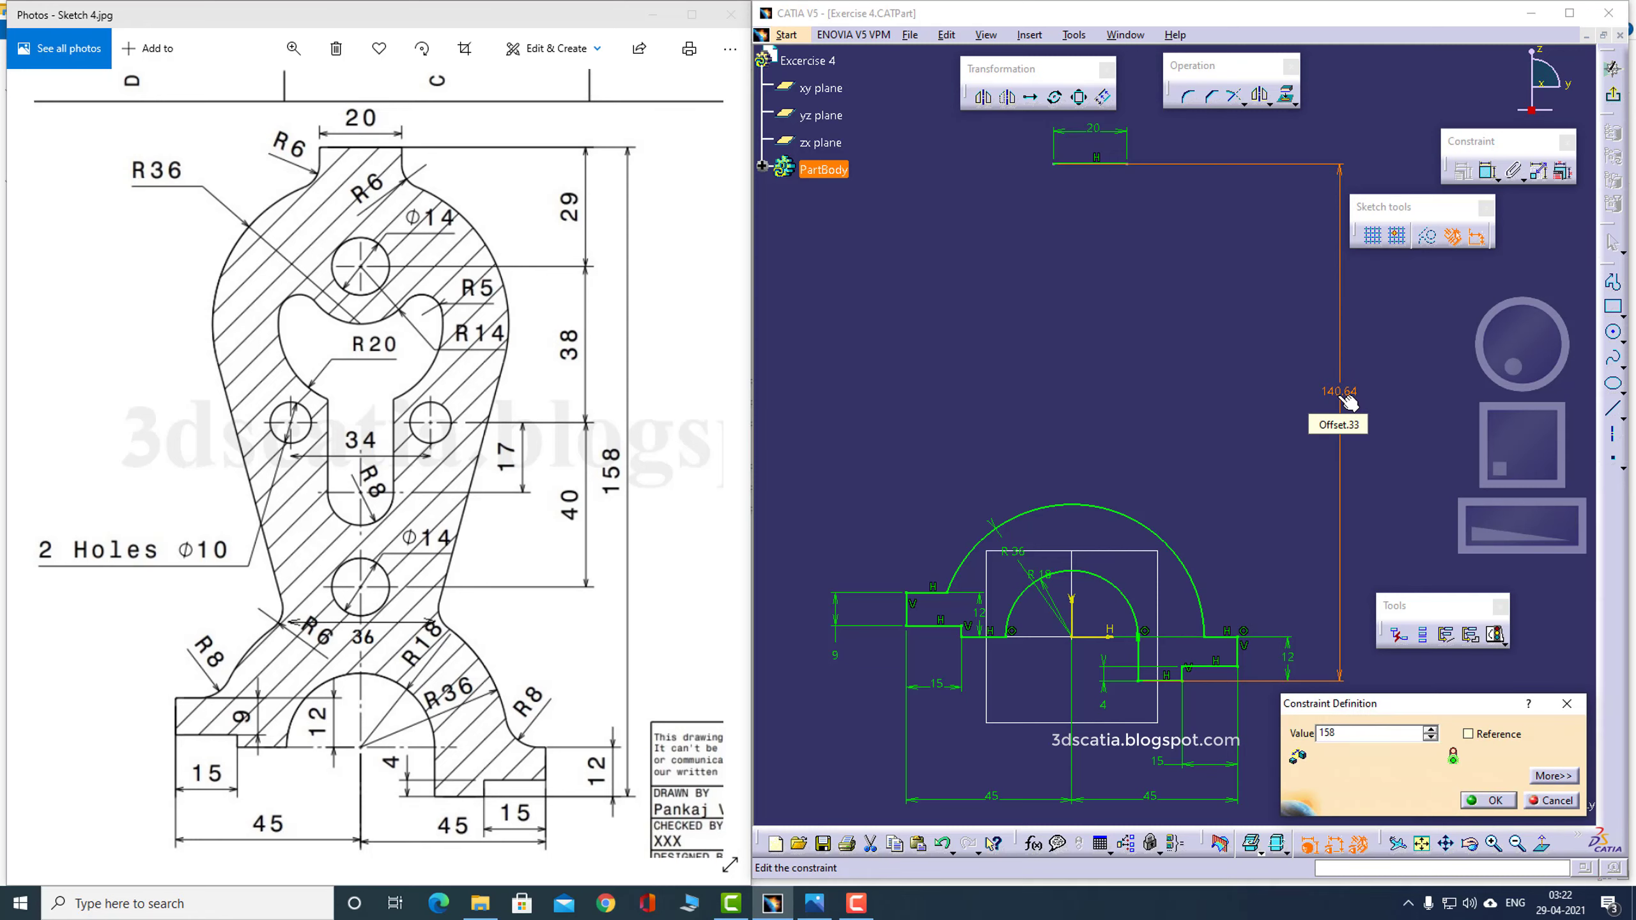
pyautogui.press('Return')
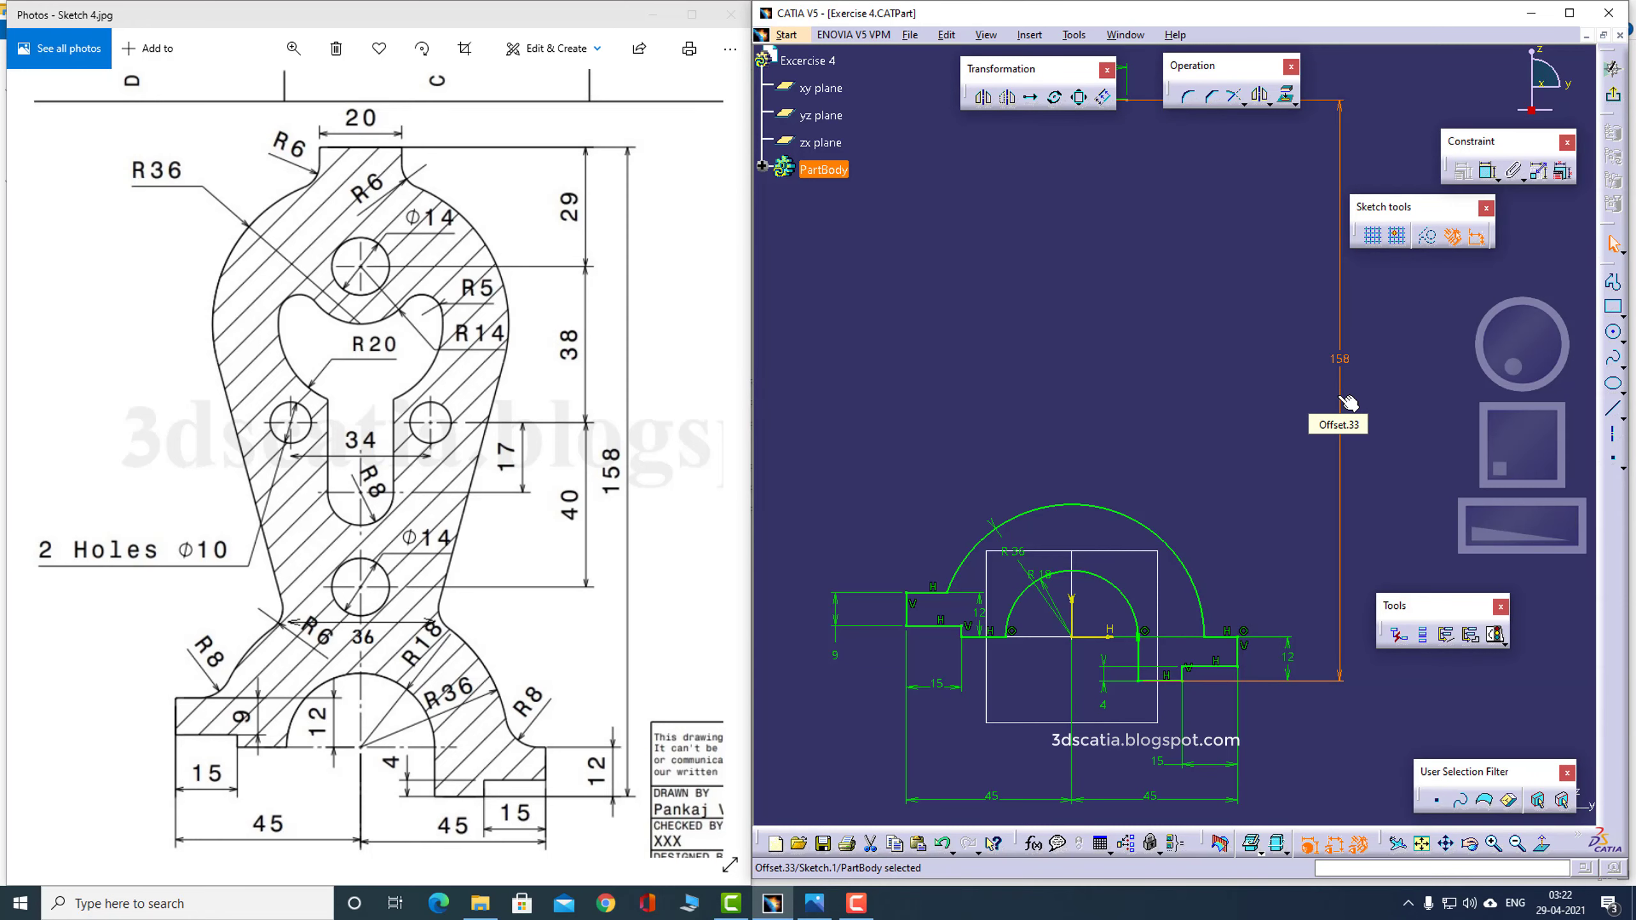
# Constrain the two endpoints of the 20 mm top edge to be symmetric about the vertical axis
pyautogui.moveTo(1162, 374); pyautogui.dragTo(1136, 451, button='middle')
pyautogui.click(1161, 418)
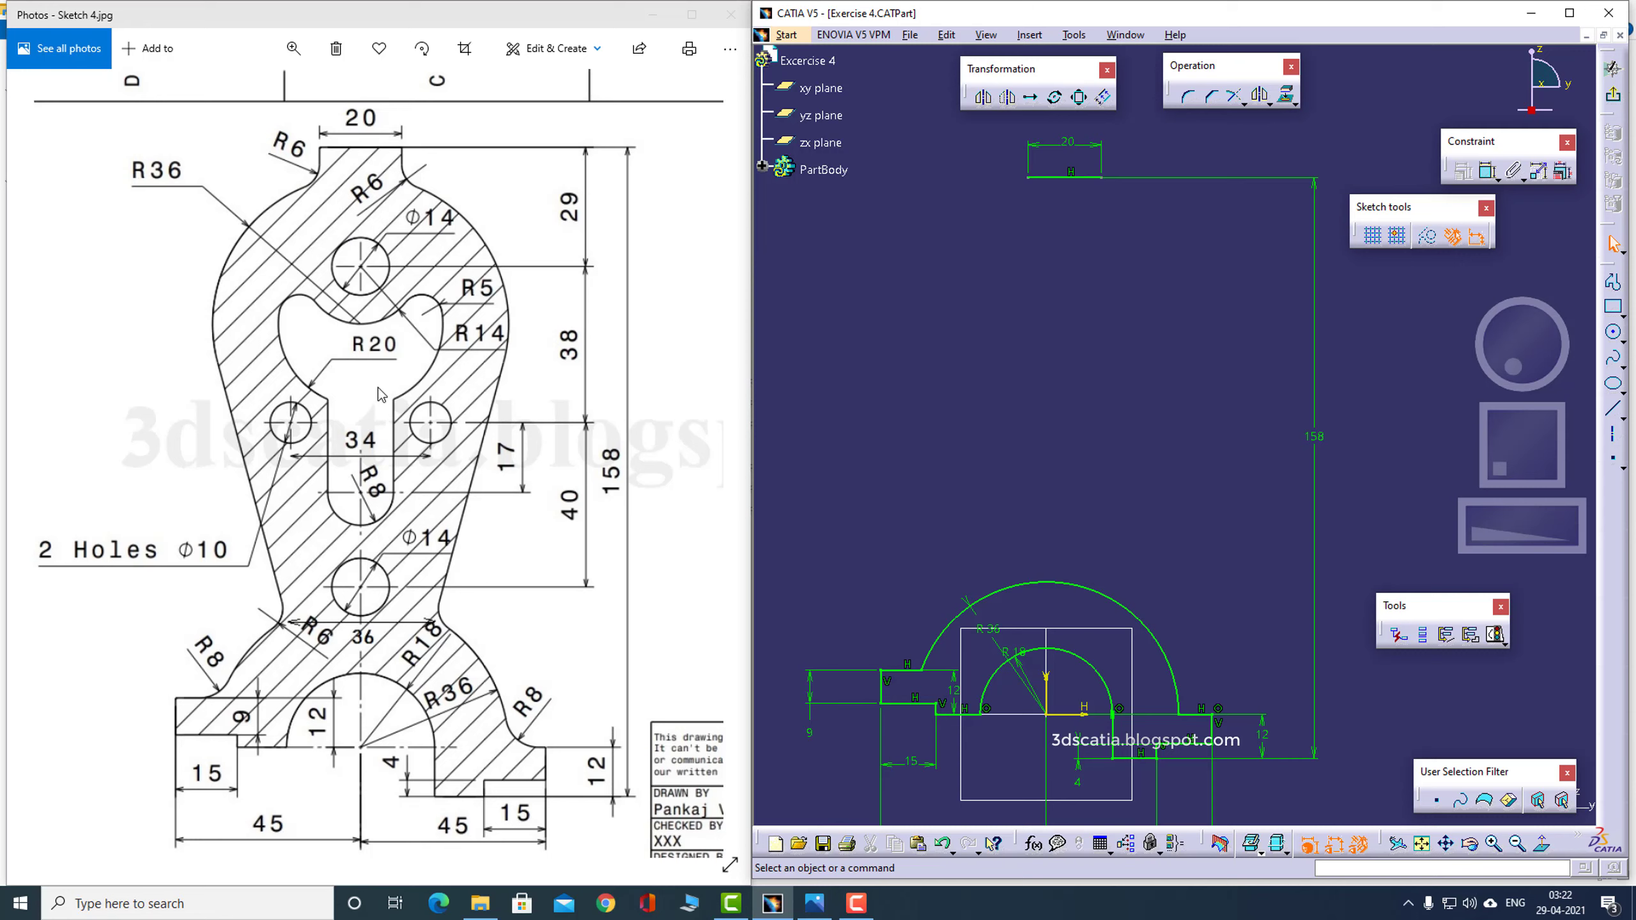
pyautogui.click(1027, 177)
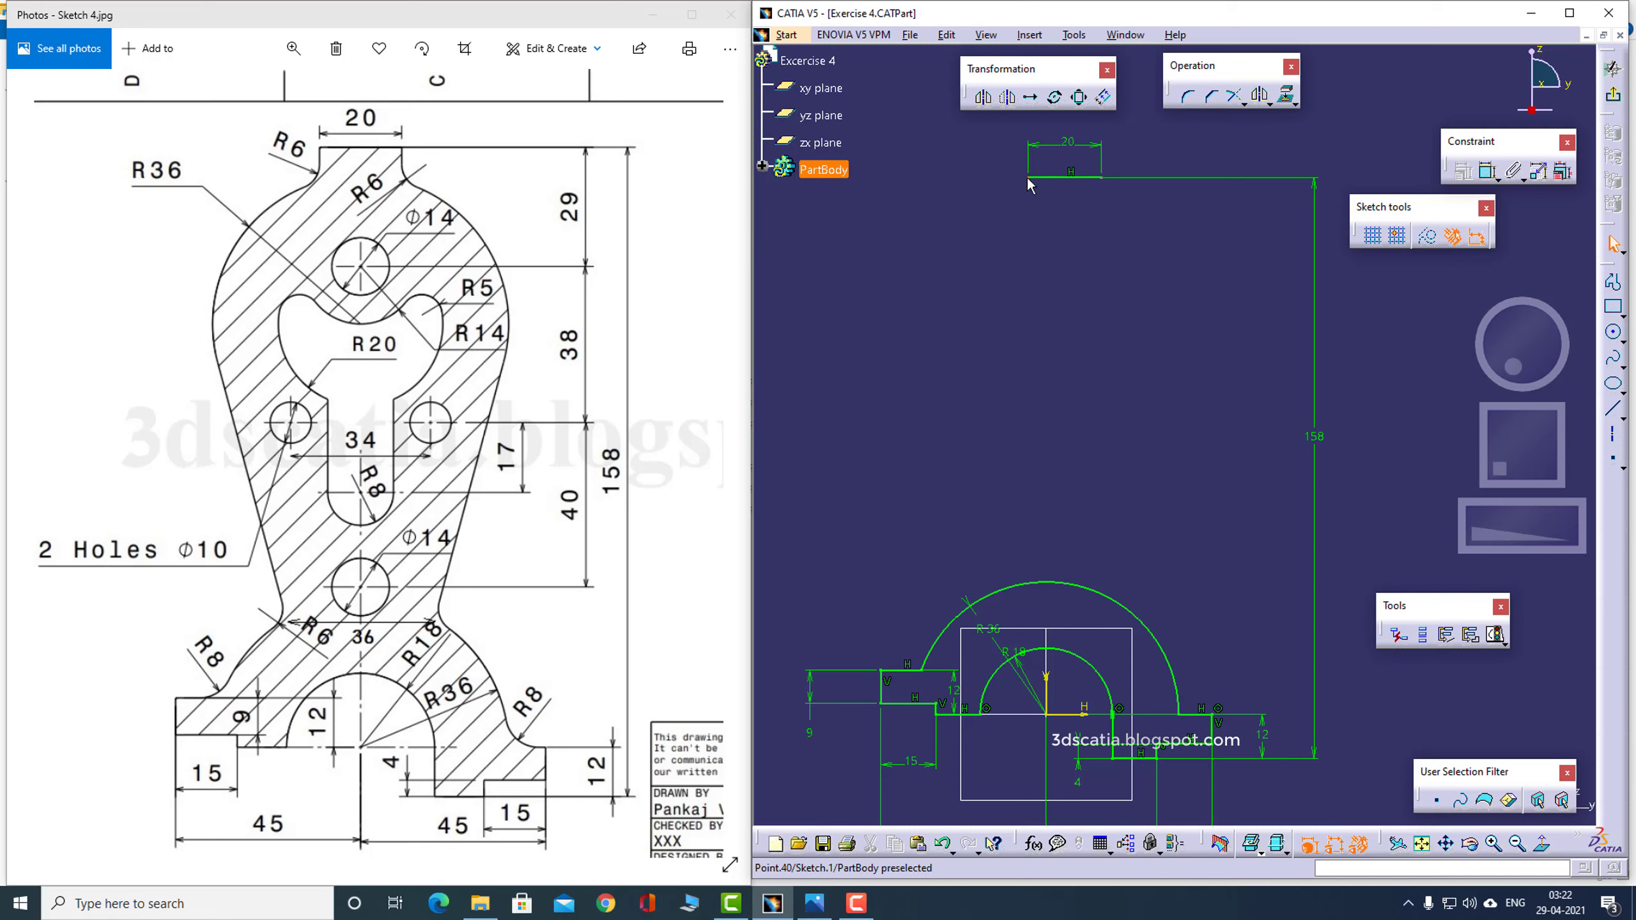
pyautogui.keyDown('ctrl'); pyautogui.click(1101, 178); pyautogui.keyUp('ctrl')
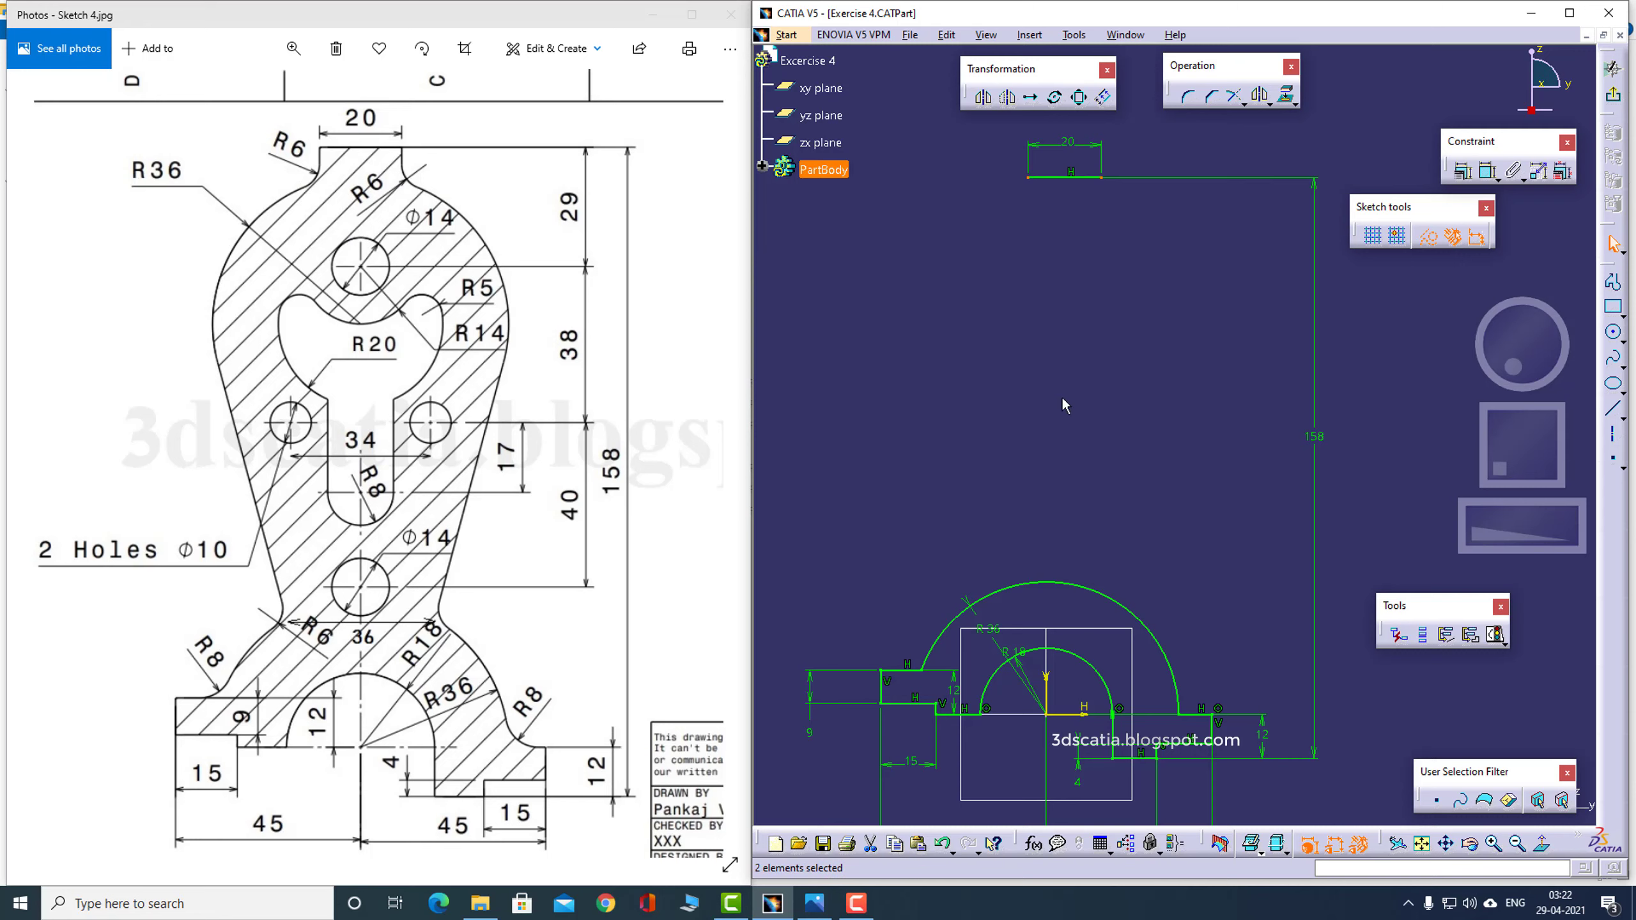
pyautogui.keyDown('ctrl'); pyautogui.click(1052, 697); pyautogui.keyUp('ctrl')
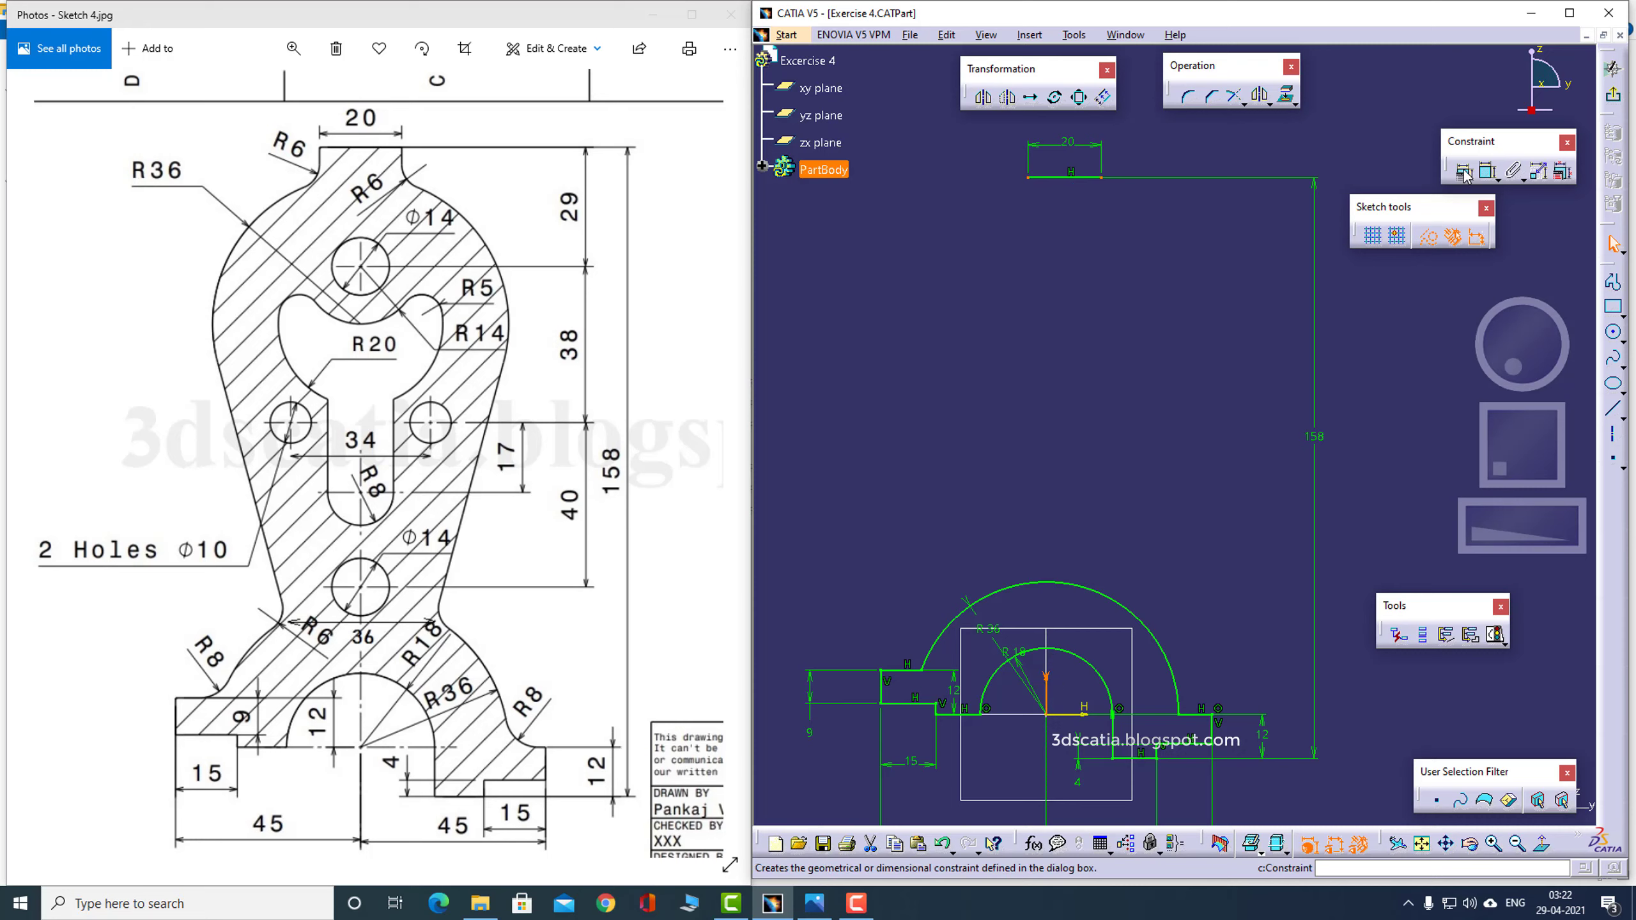
pyautogui.click(1462, 170)
pyautogui.click(1285, 711)
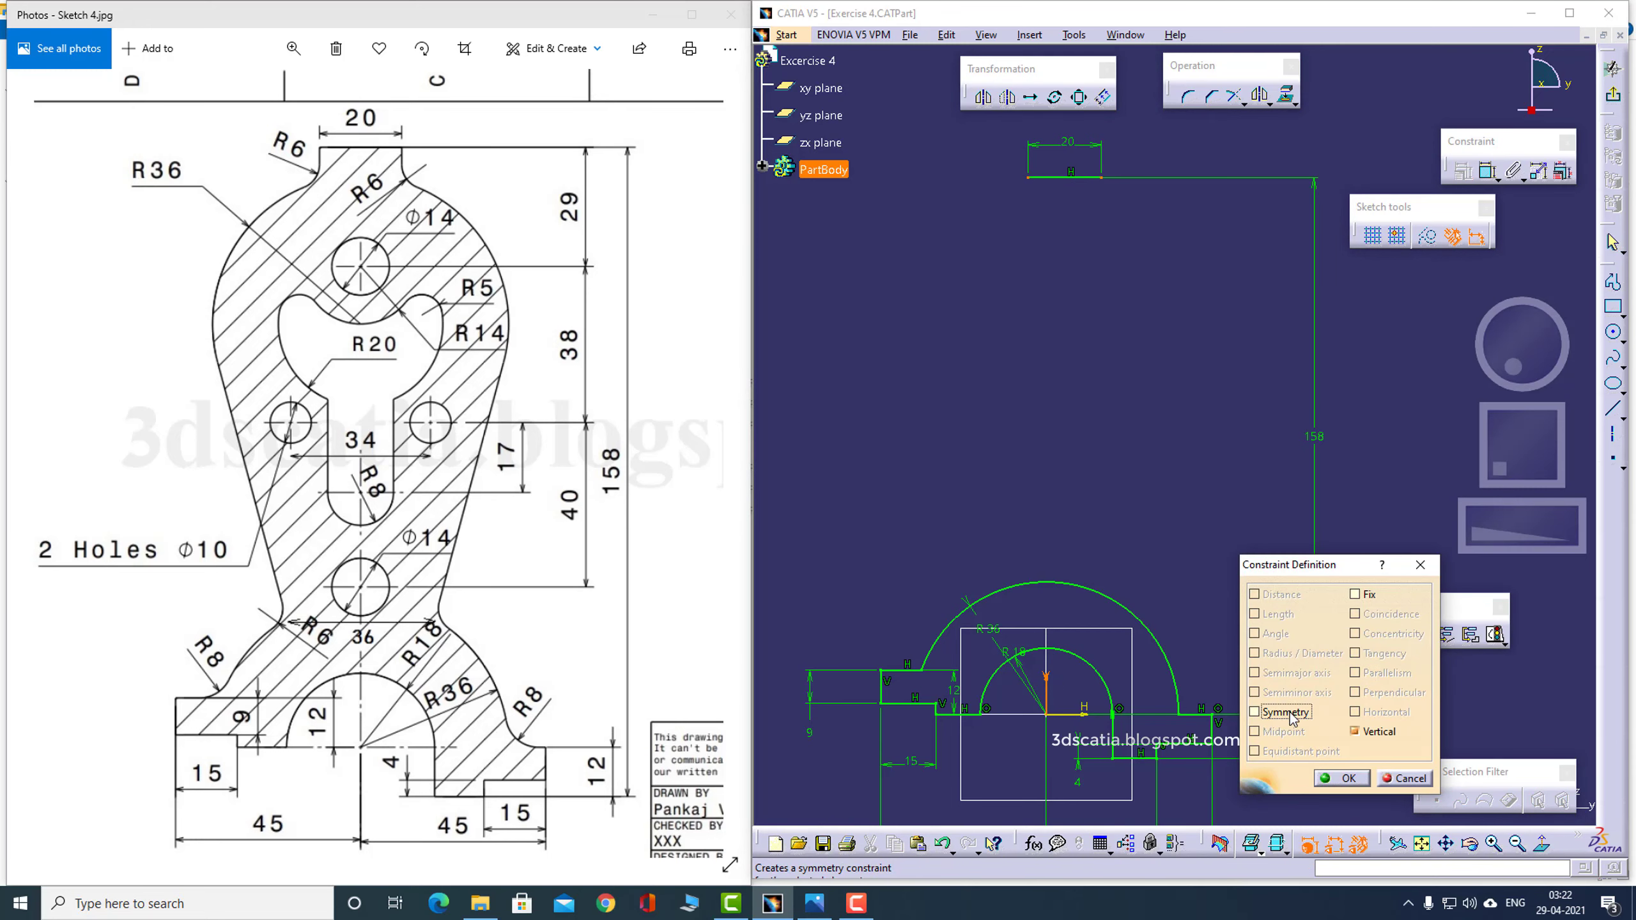
pyautogui.click(1339, 778)
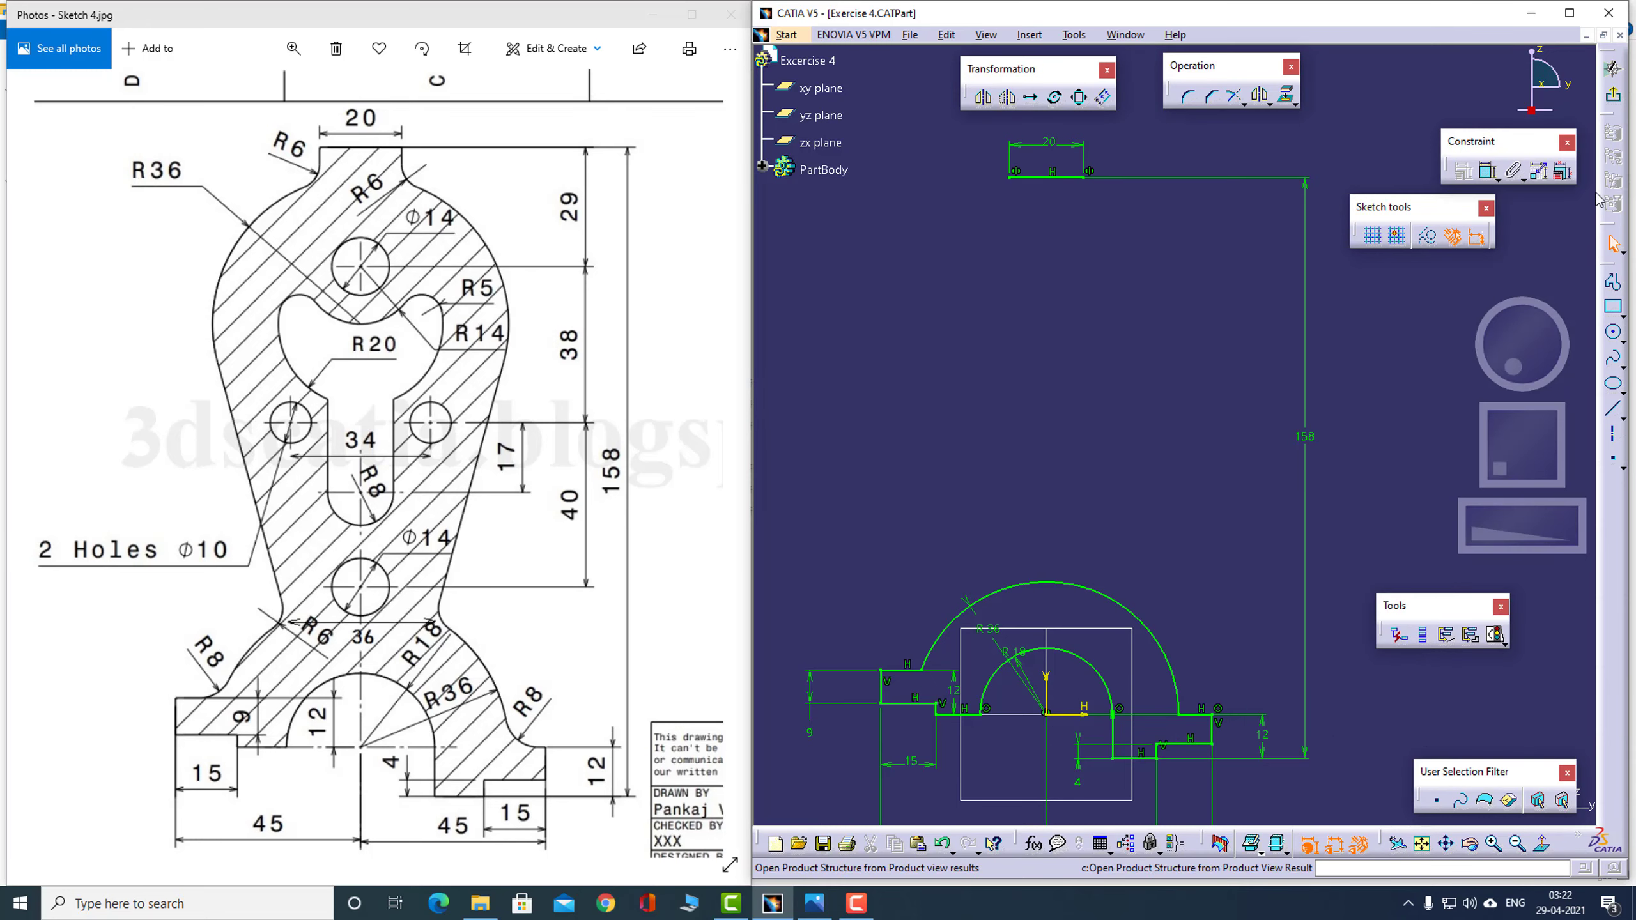
# Draw a vertical line about 15 mm long downward from each end of the 20 mm top edge
pyautogui.click(1612, 282)
pyautogui.click(1082, 186)
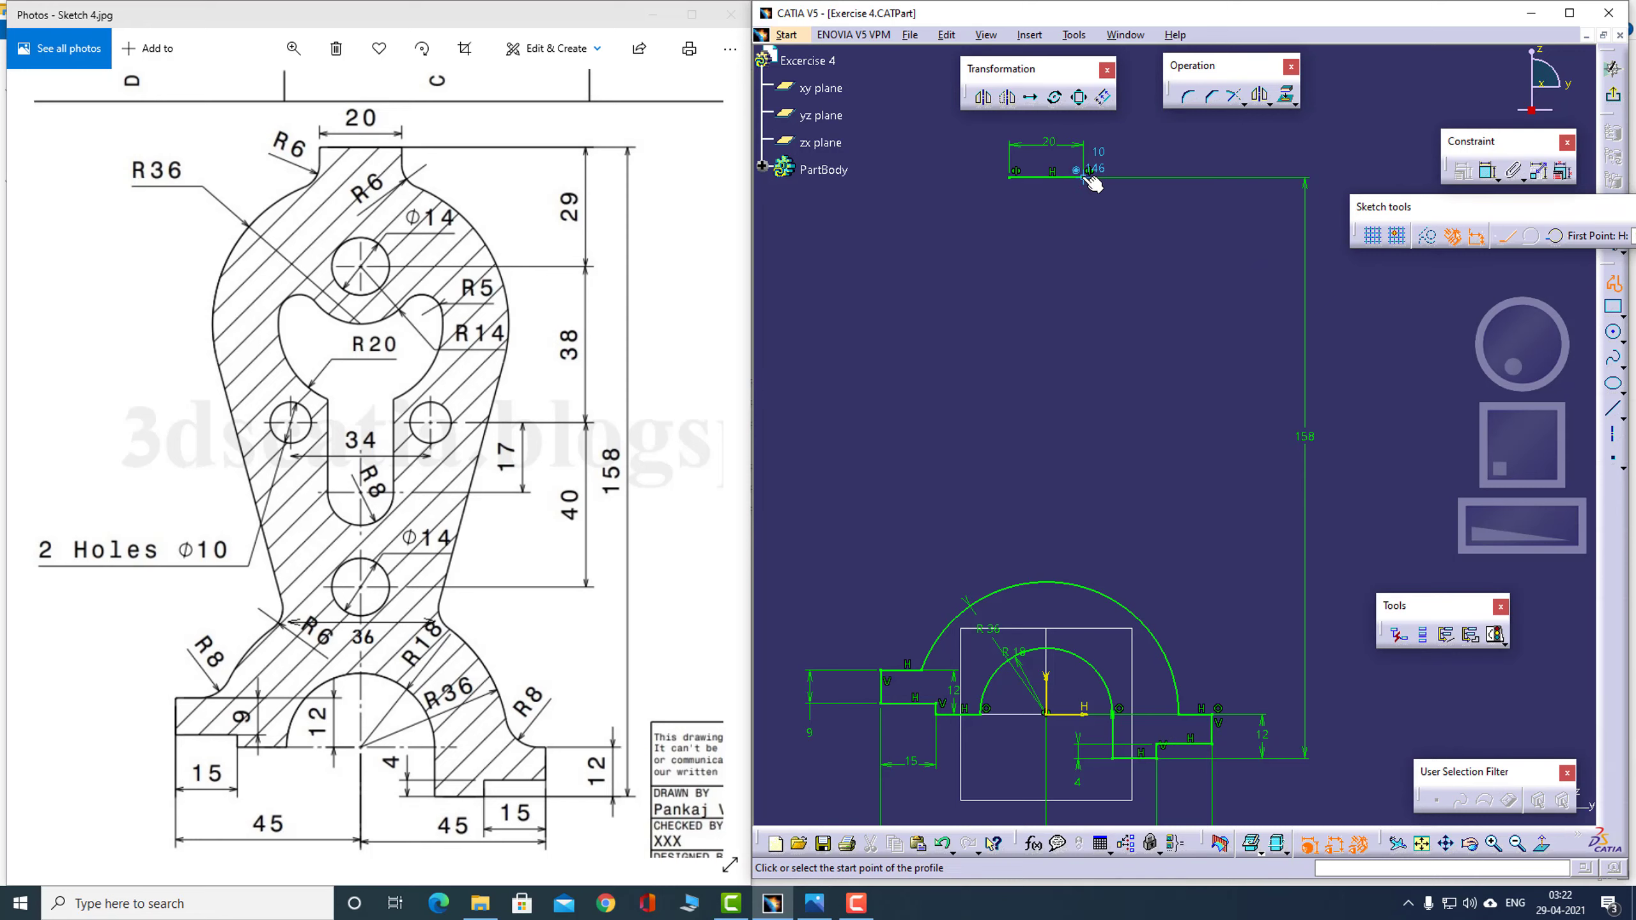
pyautogui.click(1083, 233)
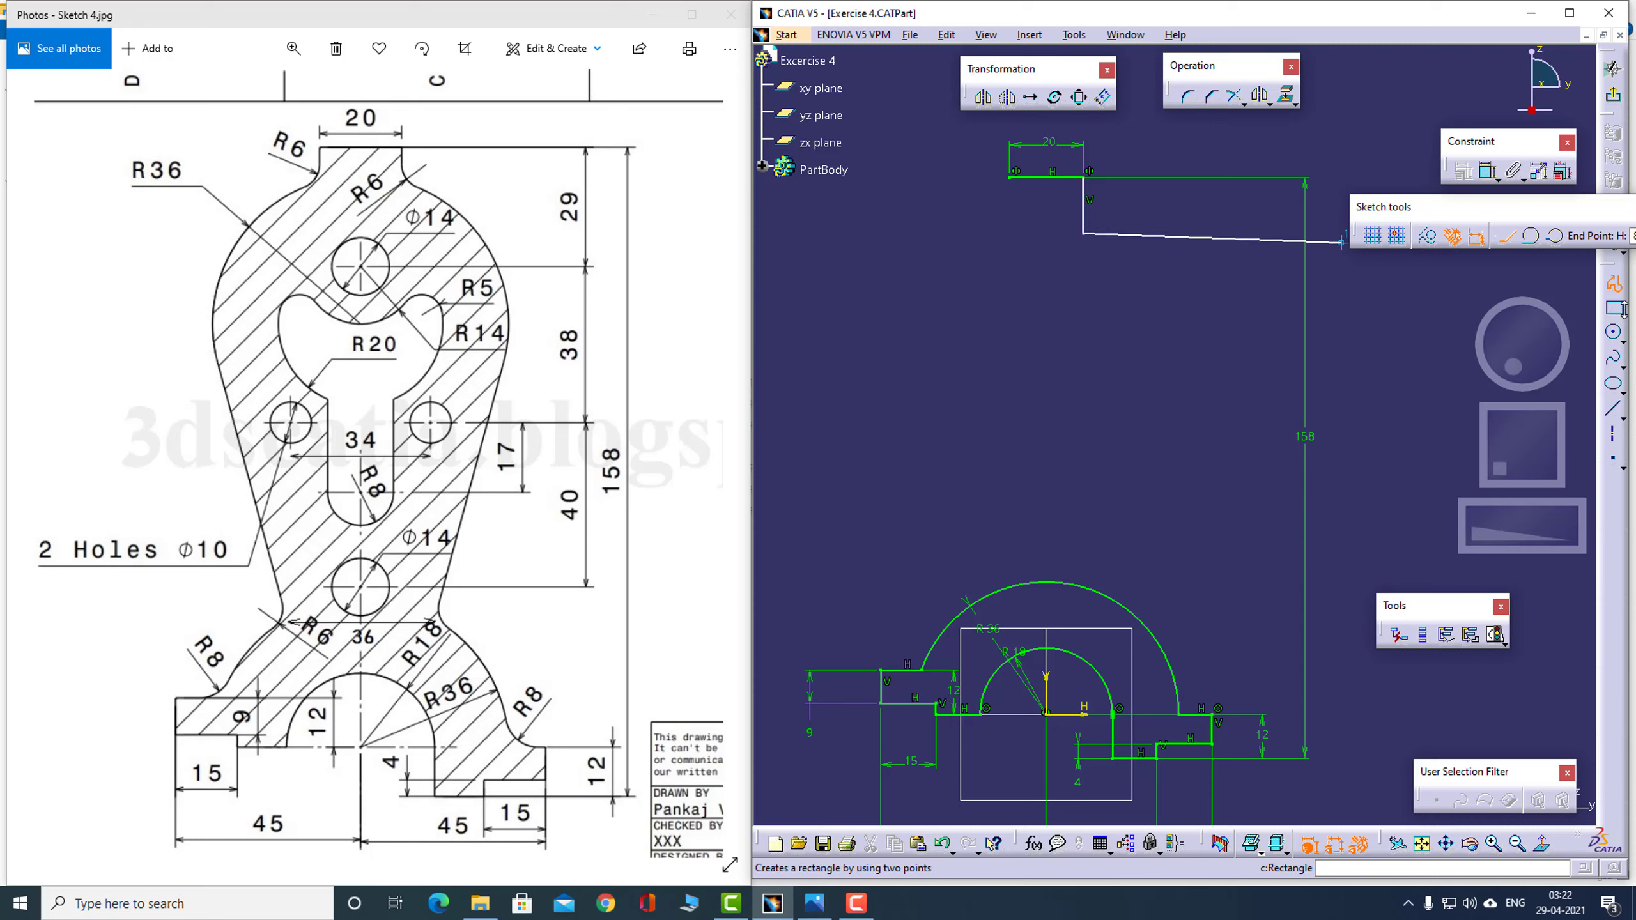
pyautogui.click(1614, 284)
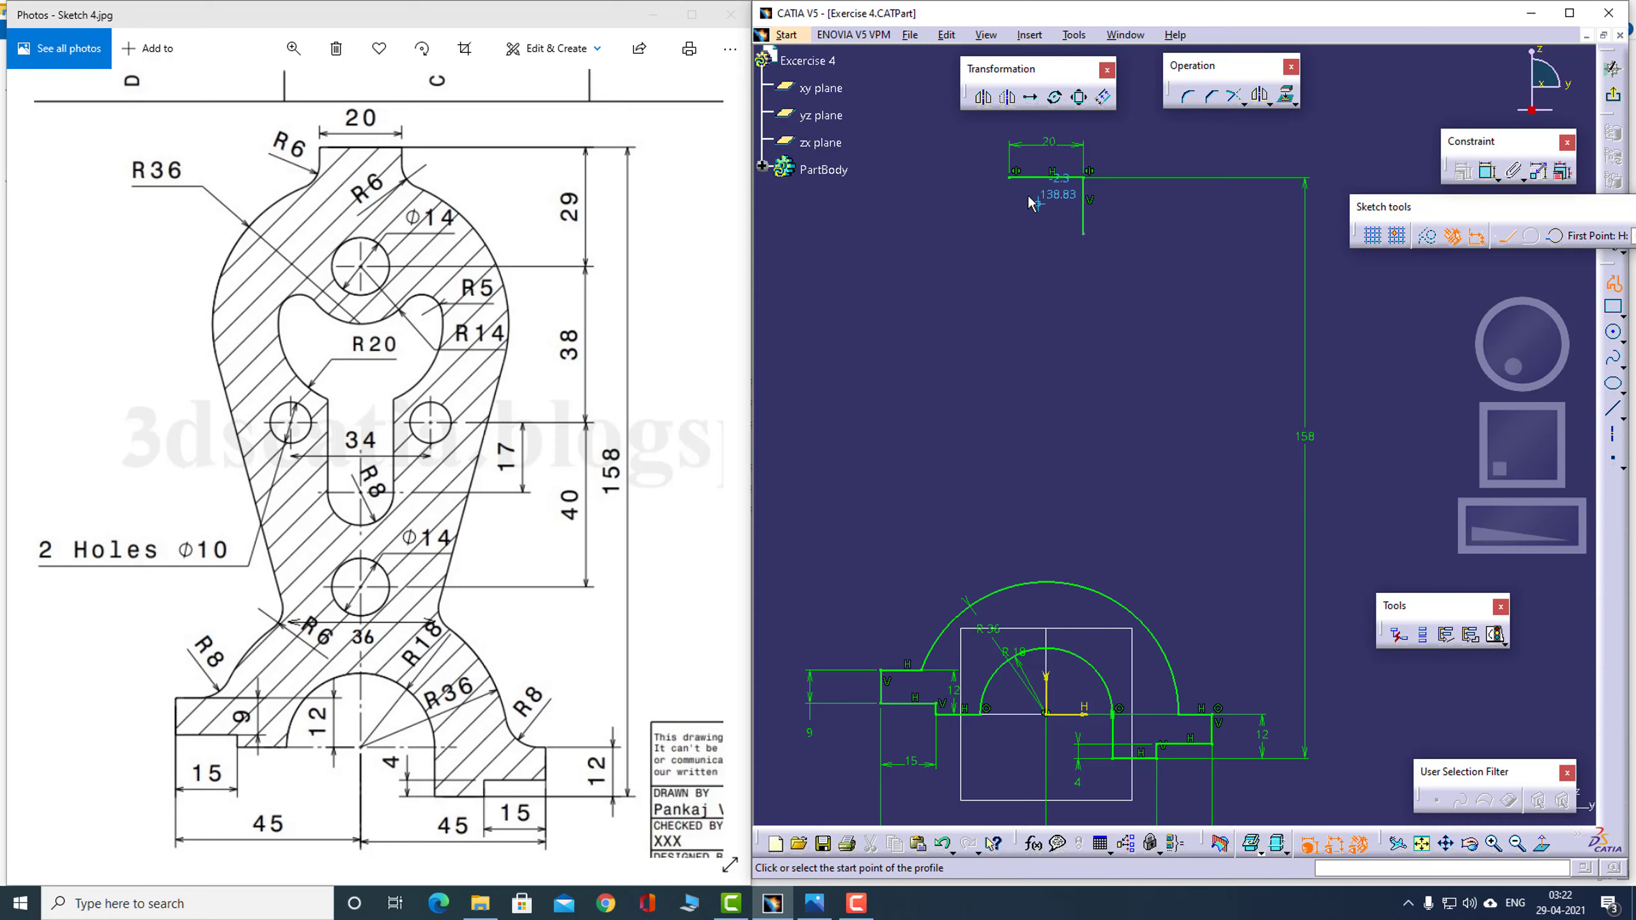
pyautogui.click(1010, 176)
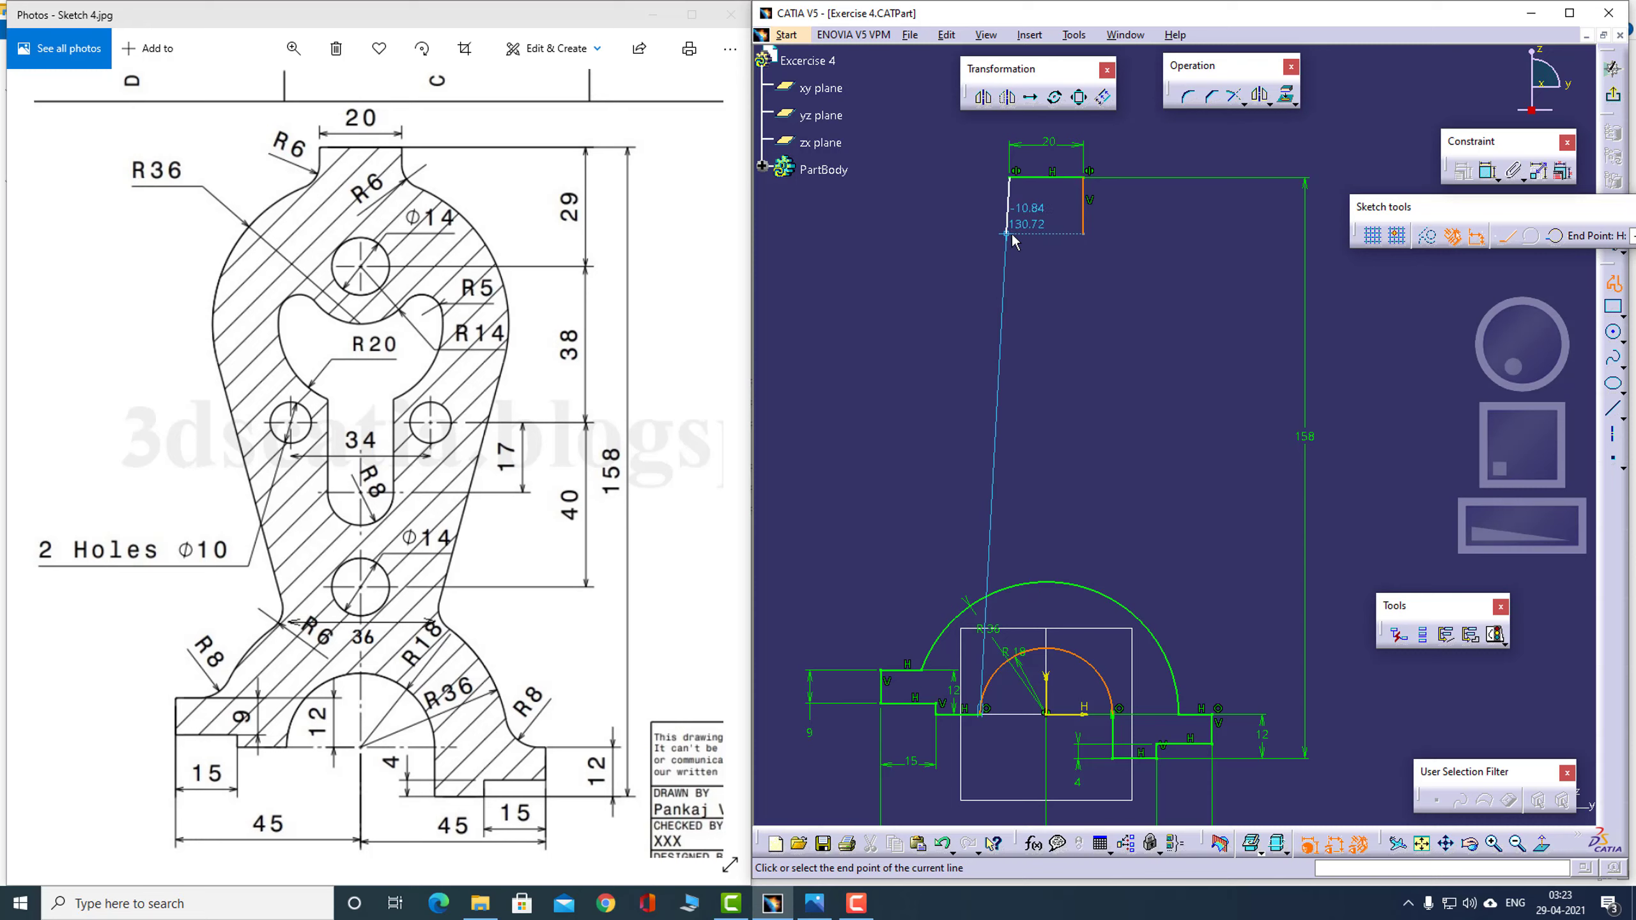
pyautogui.click(1008, 233)
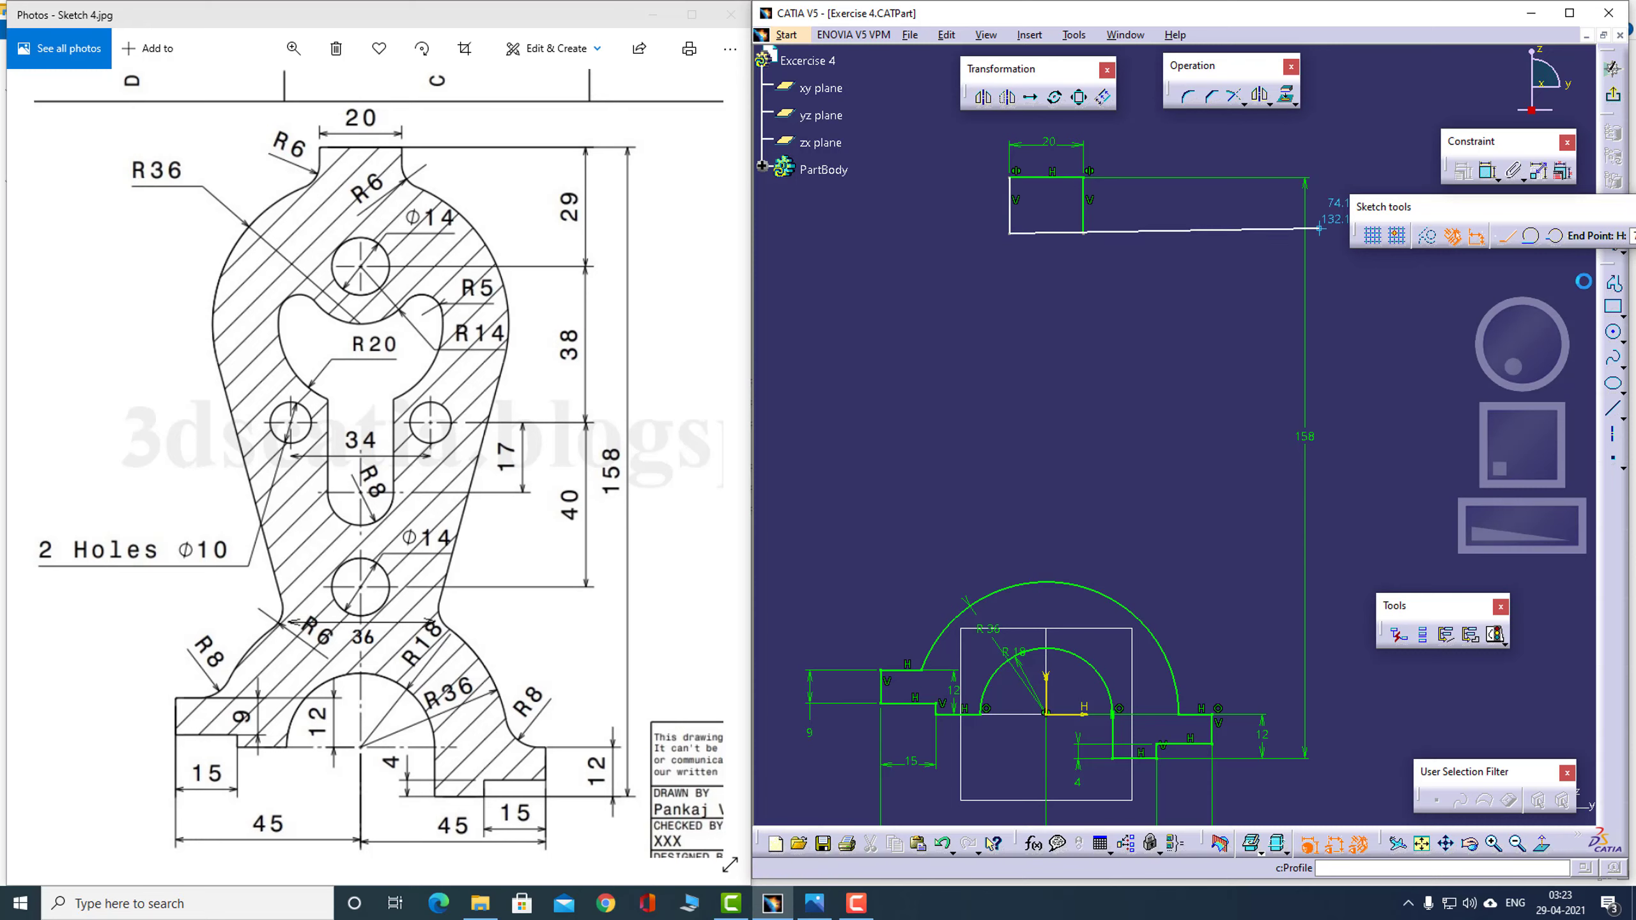
pyautogui.press('Escape')
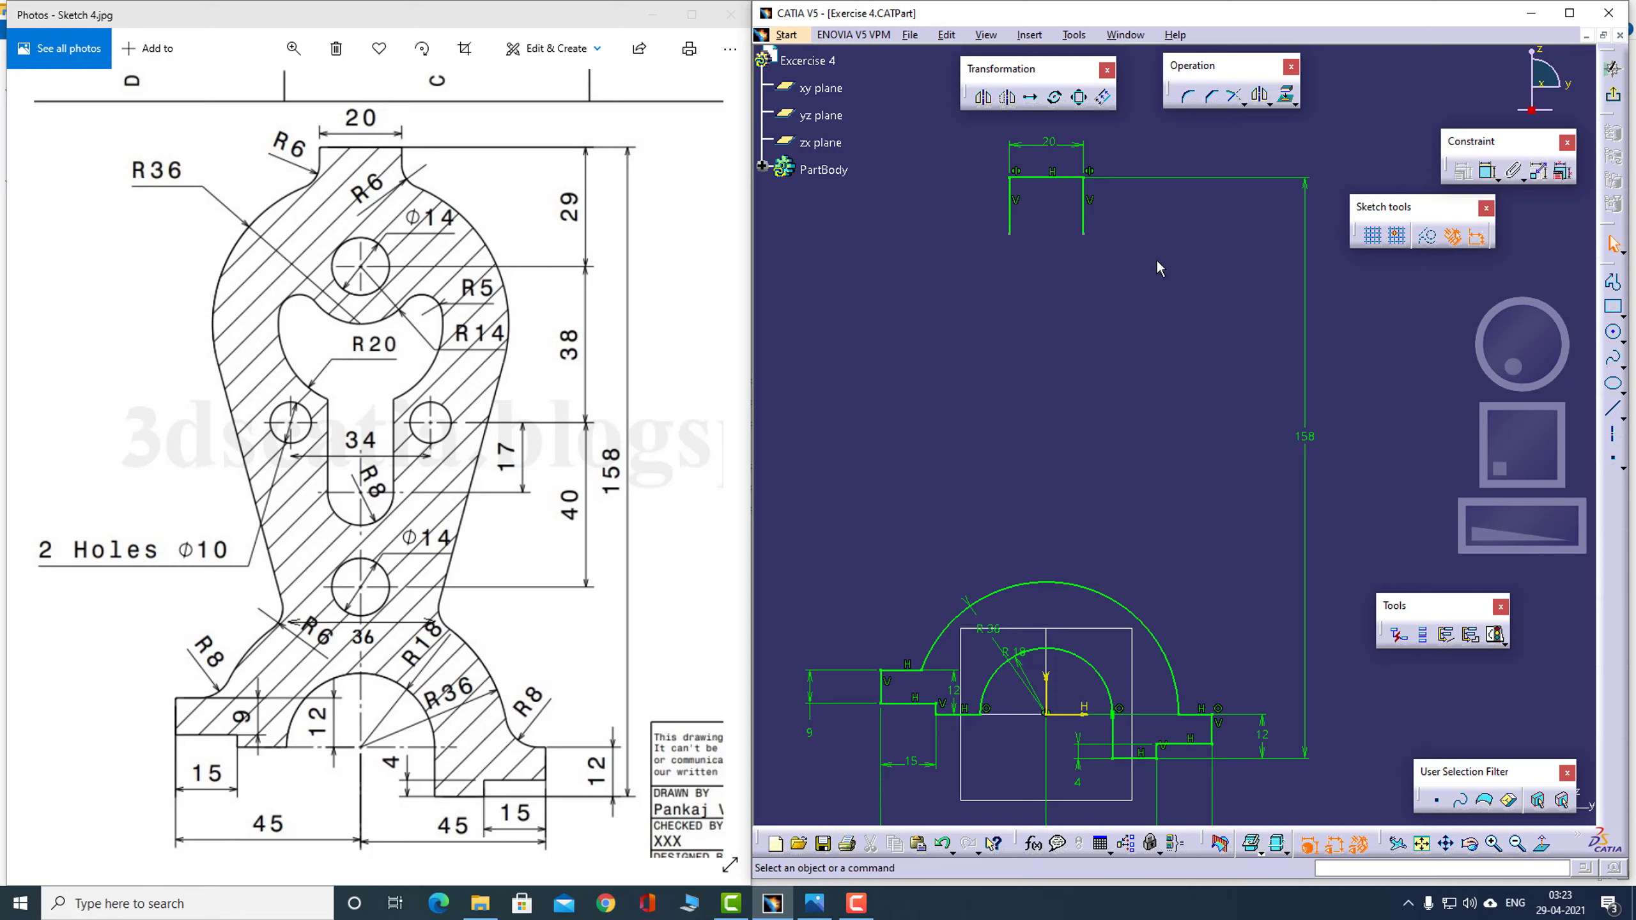
# Draw a circle about 11 mm in diameter centred on the vertical axis, just below the top edge
pyautogui.click(1623, 339)
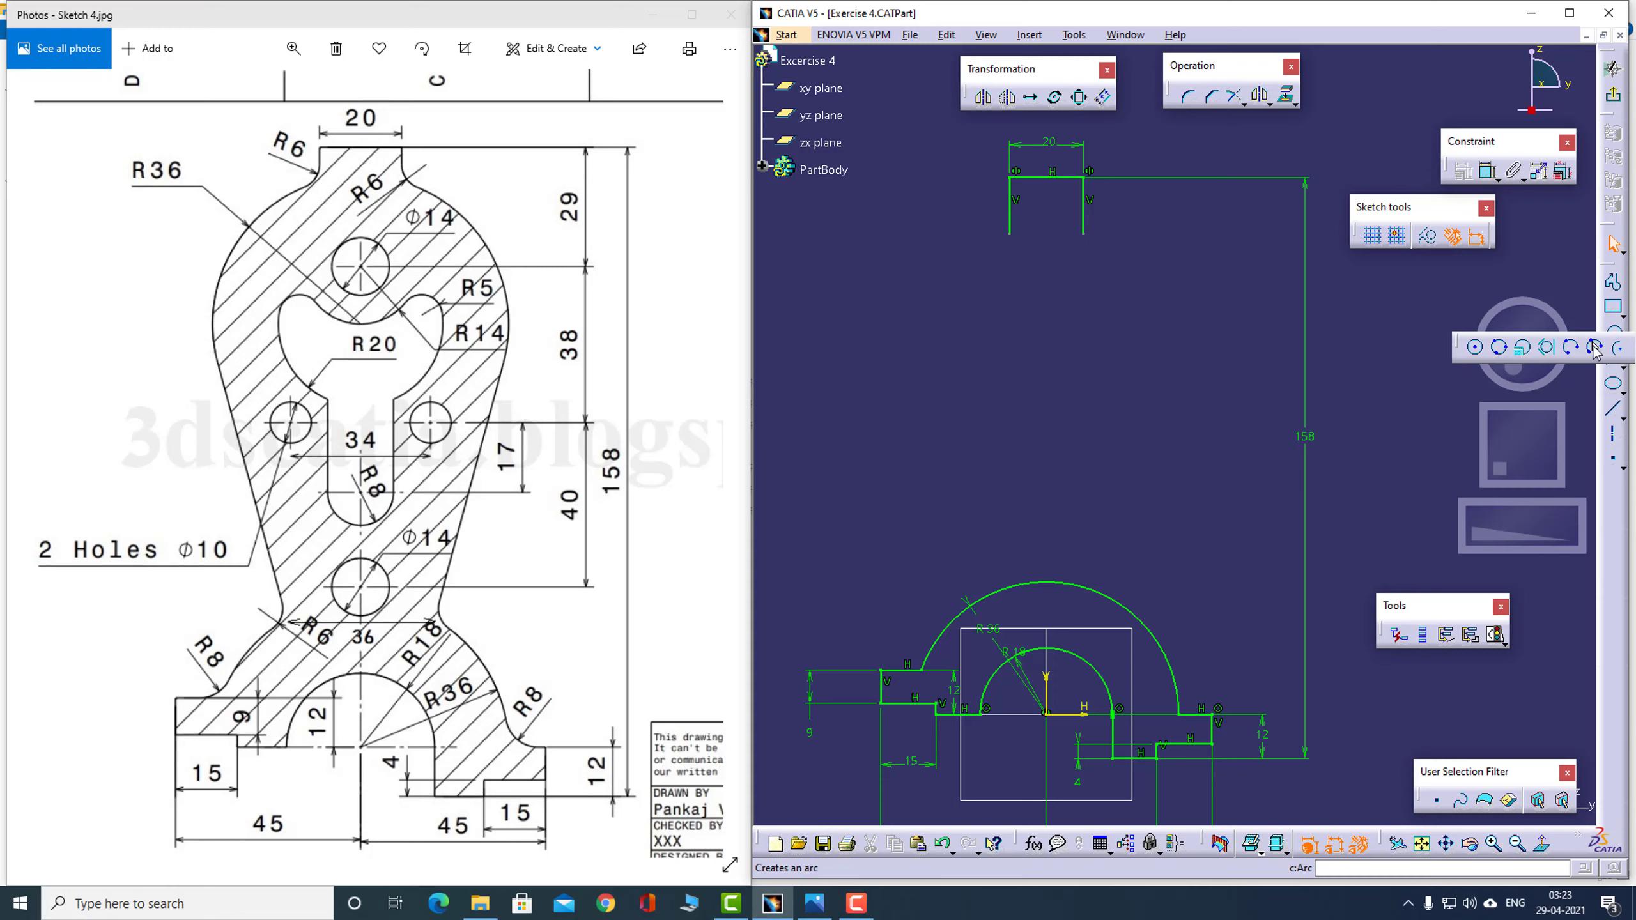
pyautogui.click(1477, 349)
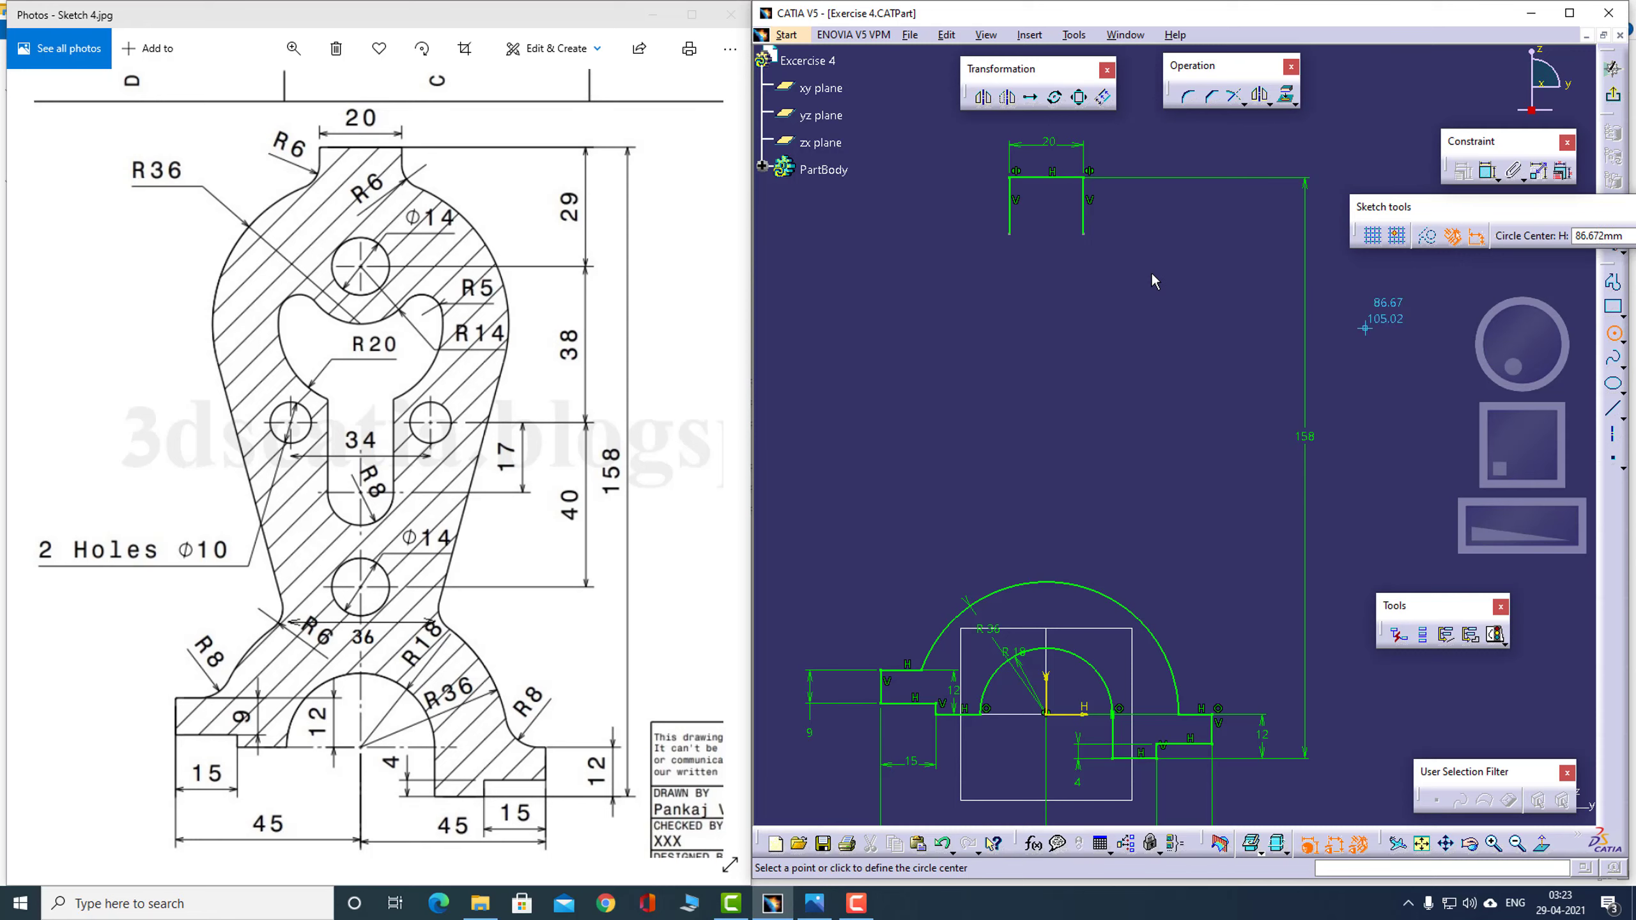
pyautogui.click(1046, 250)
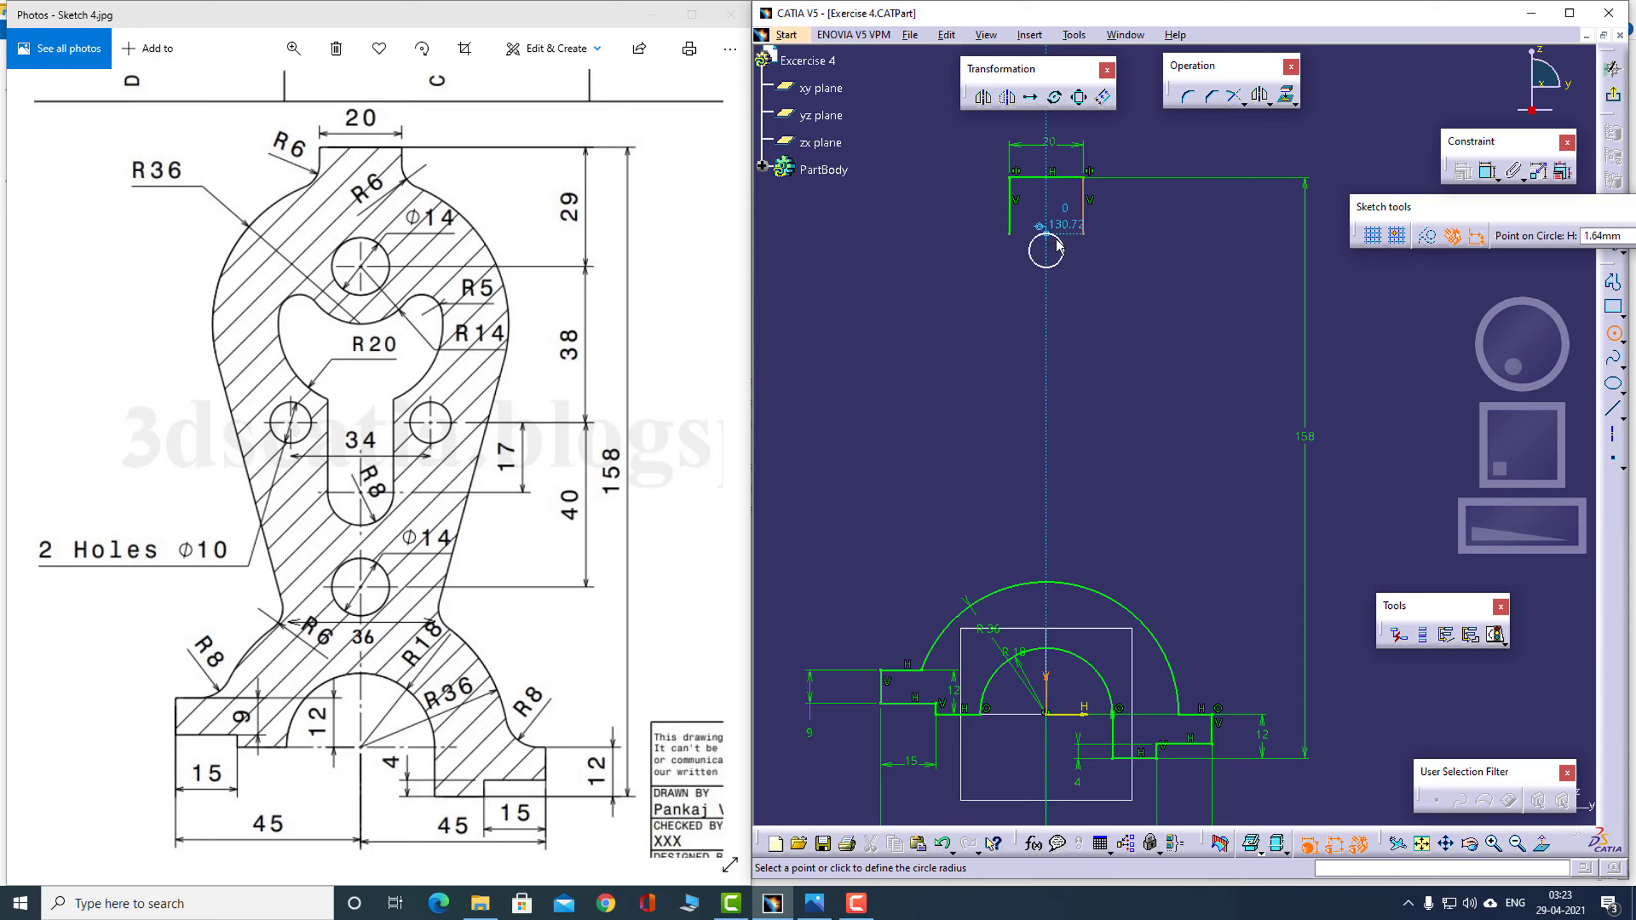
pyautogui.click(1051, 243)
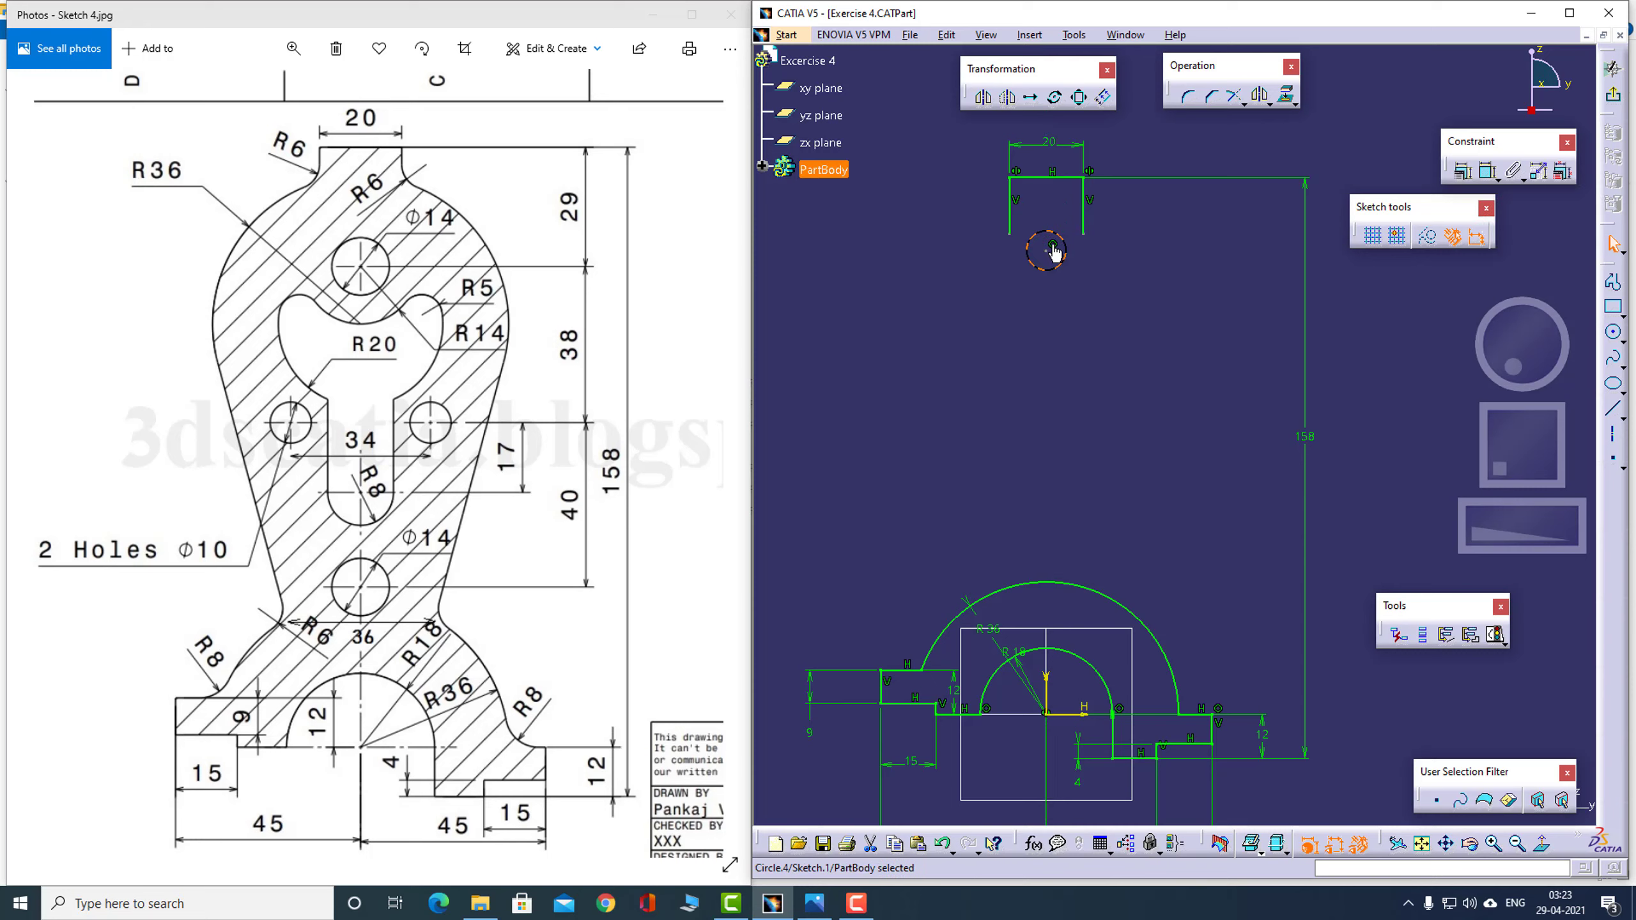
pyautogui.click(914, 271)
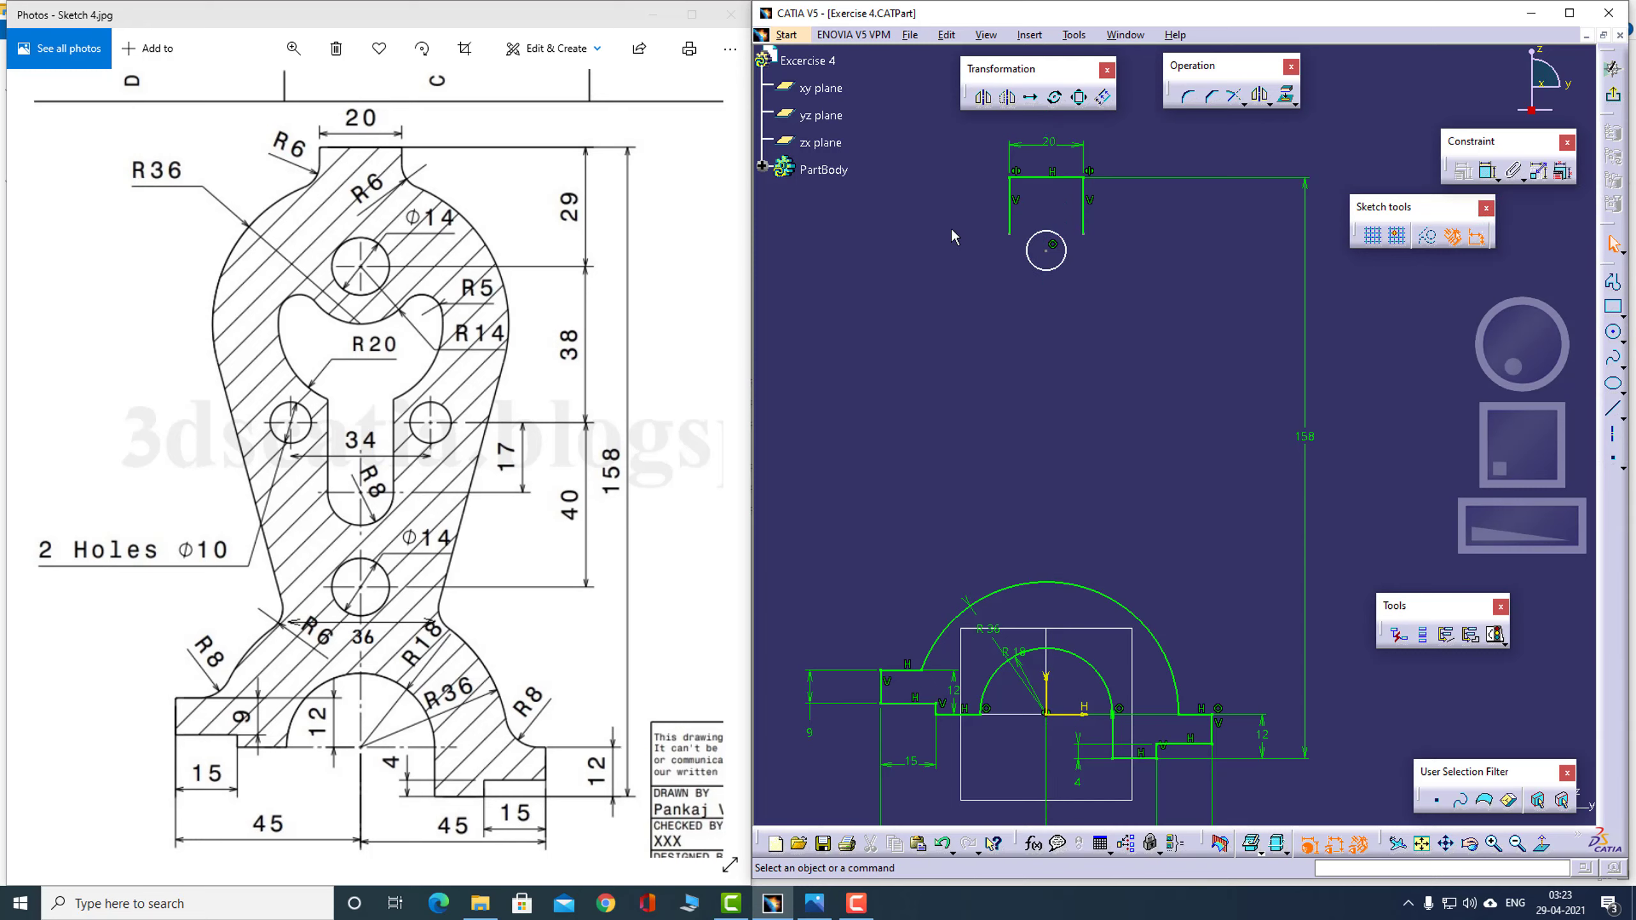
# Dimension the diameter of the circle below the top edge and set it to 14 mm
pyautogui.click(1489, 173)
pyautogui.click(1061, 261)
pyautogui.click(1087, 272)
pyautogui.doubleClick(1088, 267)
pyautogui.click(1385, 754)
pyautogui.click(1363, 792)
pyautogui.doubleClick(1376, 713)
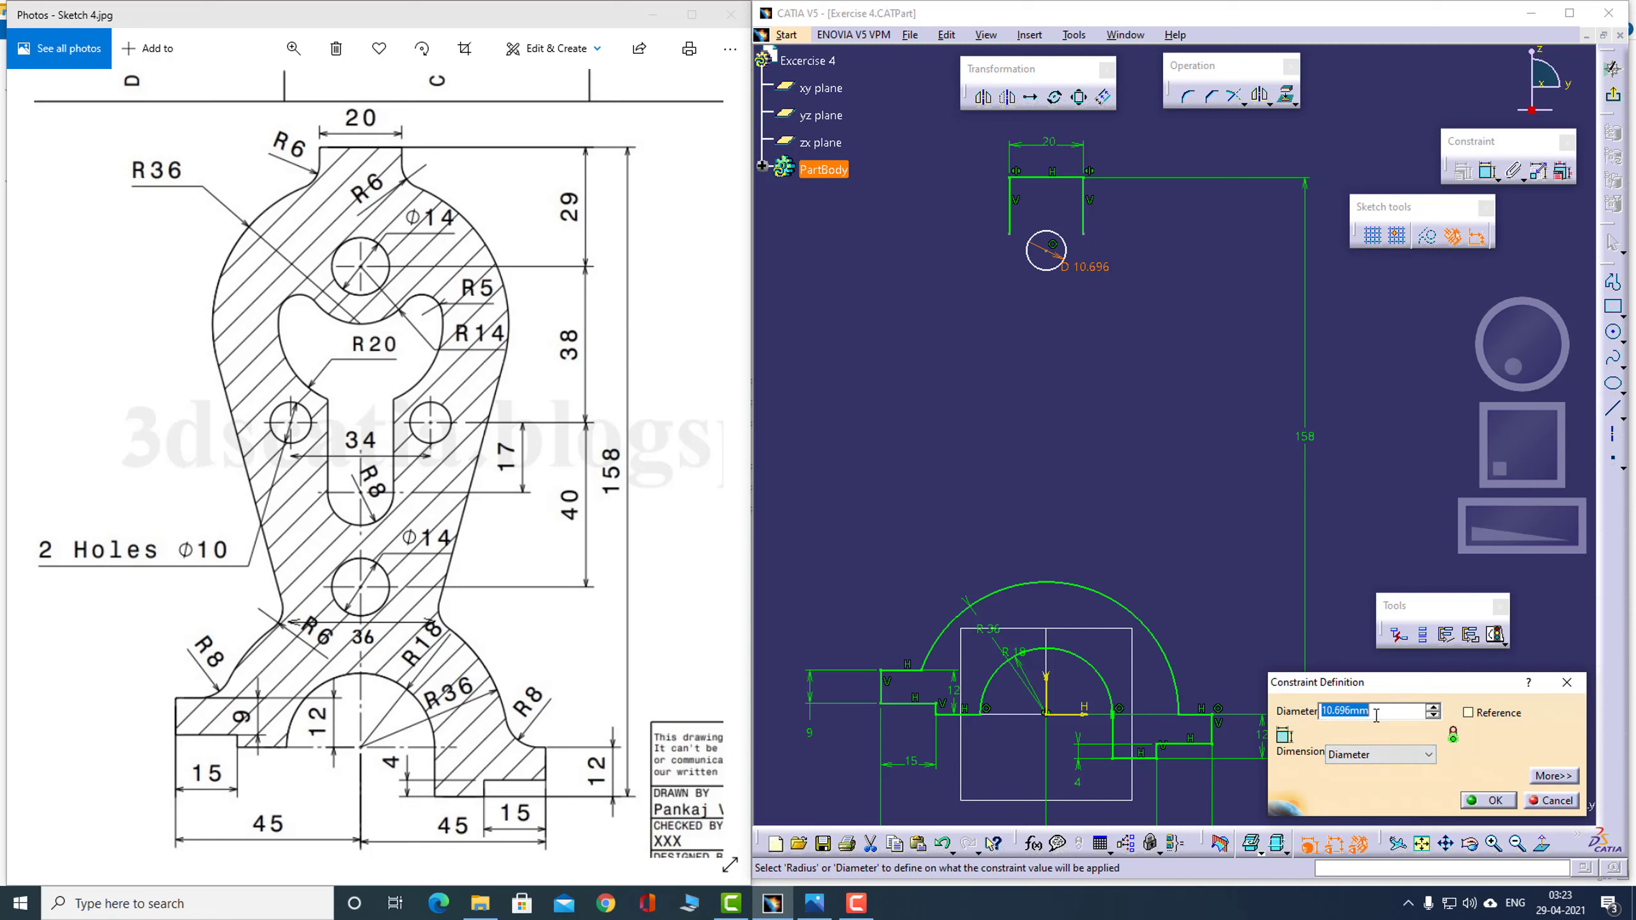
pyautogui.write('14')
pyautogui.press('Return')
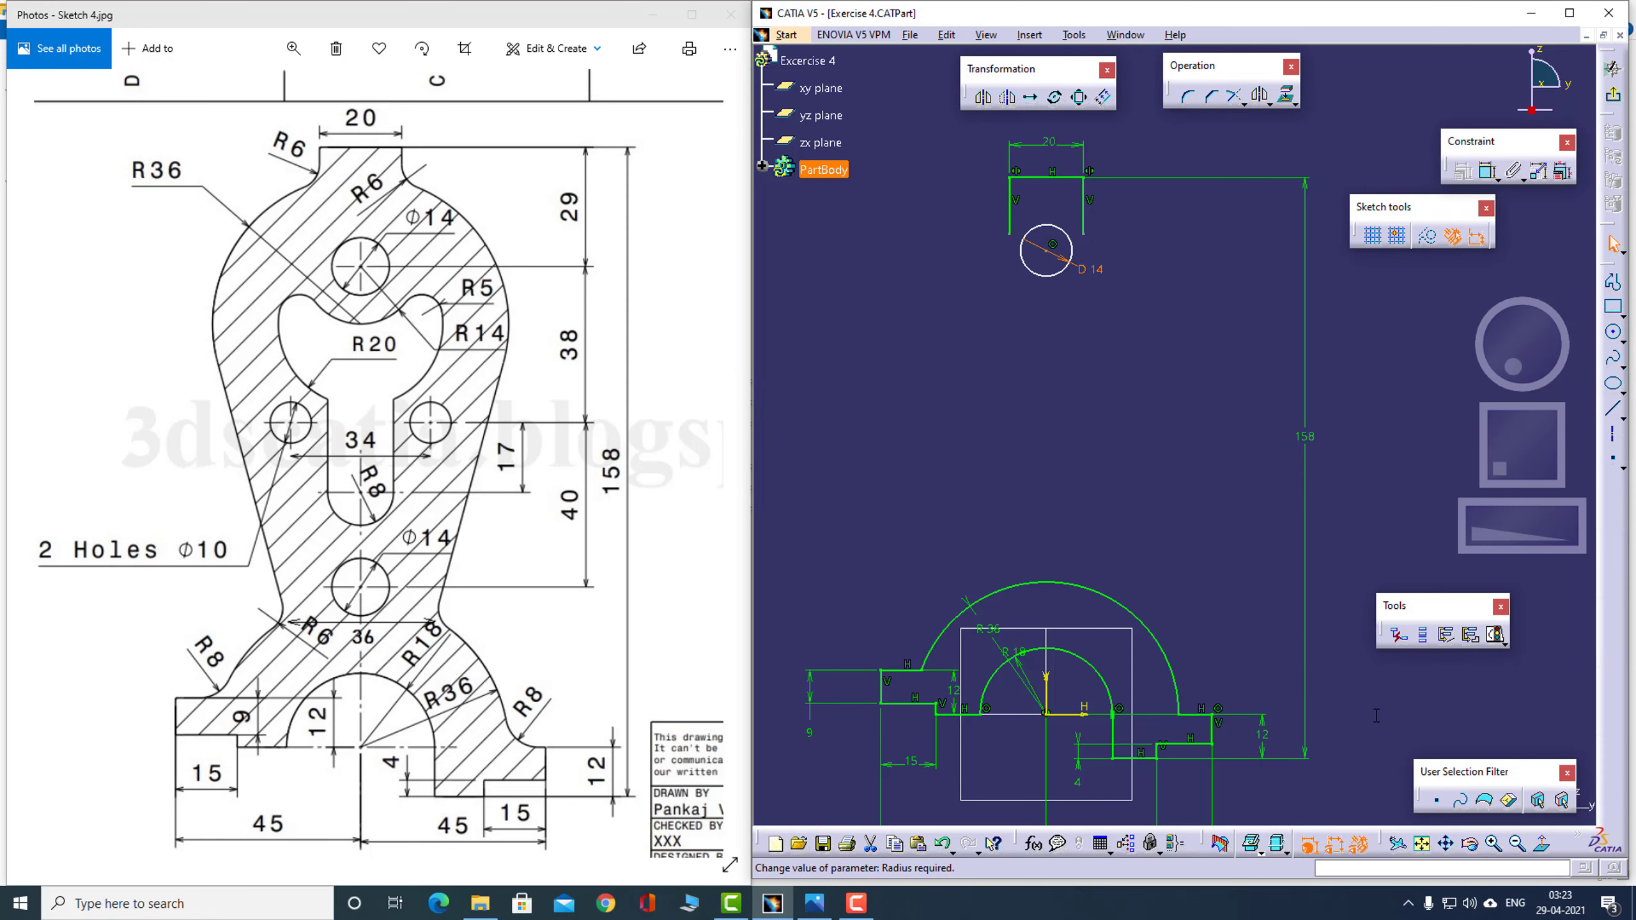
pyautogui.click(1190, 423)
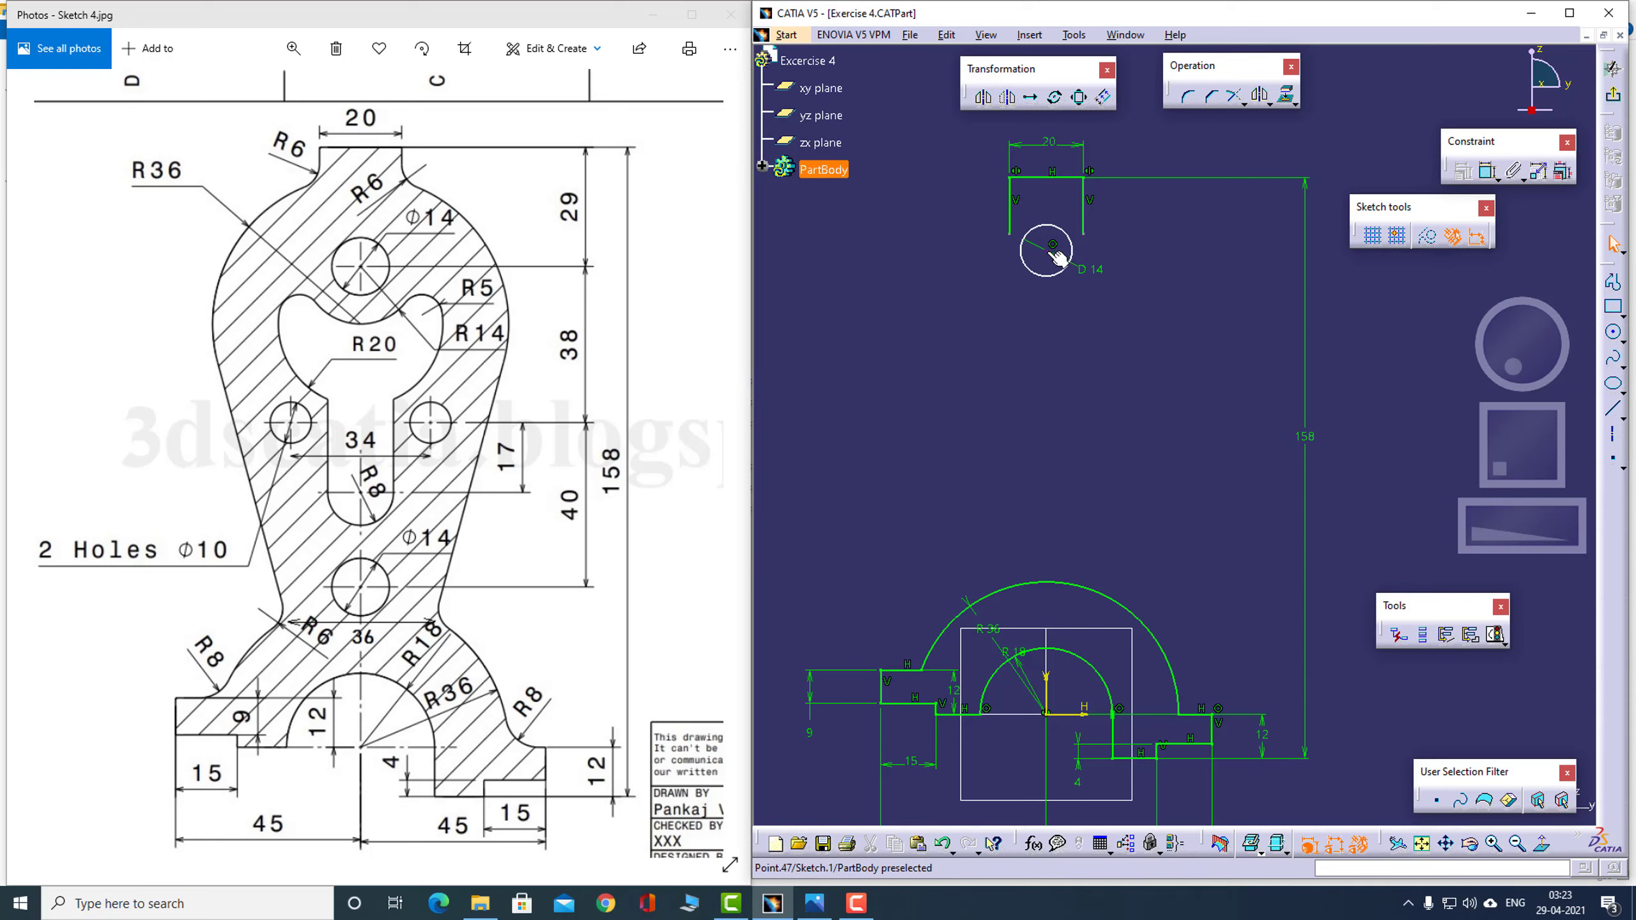
# Move the 14 mm circle lower along the vertical axis and set its centre 29 mm from the top edge with a dimension
pyautogui.moveTo(1054, 248); pyautogui.dragTo(1054, 275)
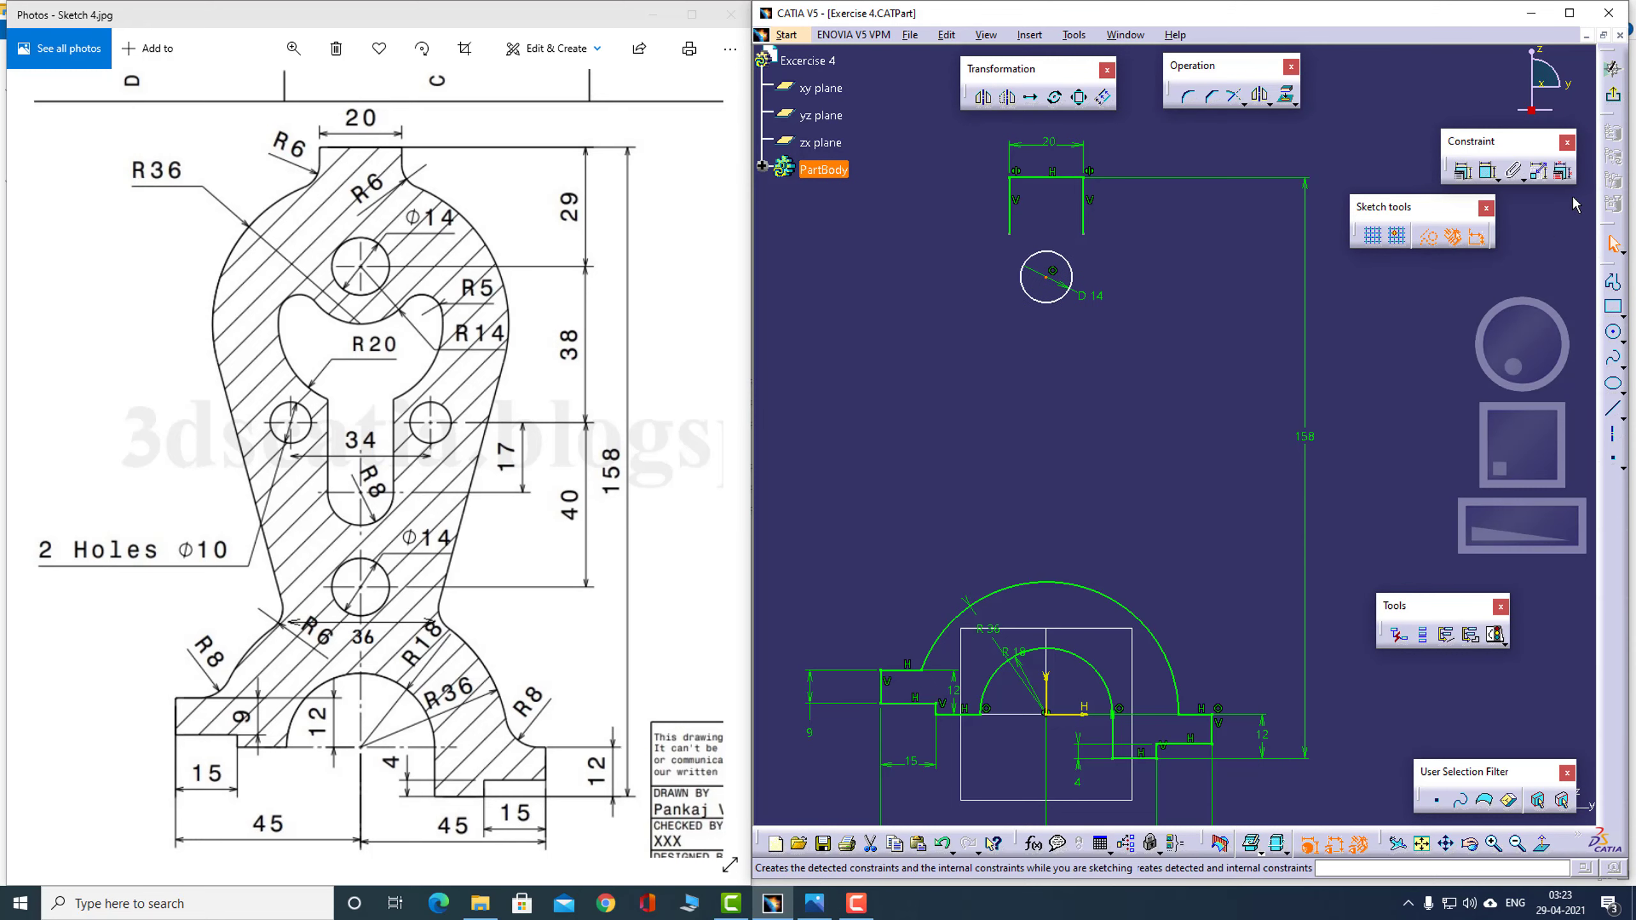
pyautogui.click(1487, 171)
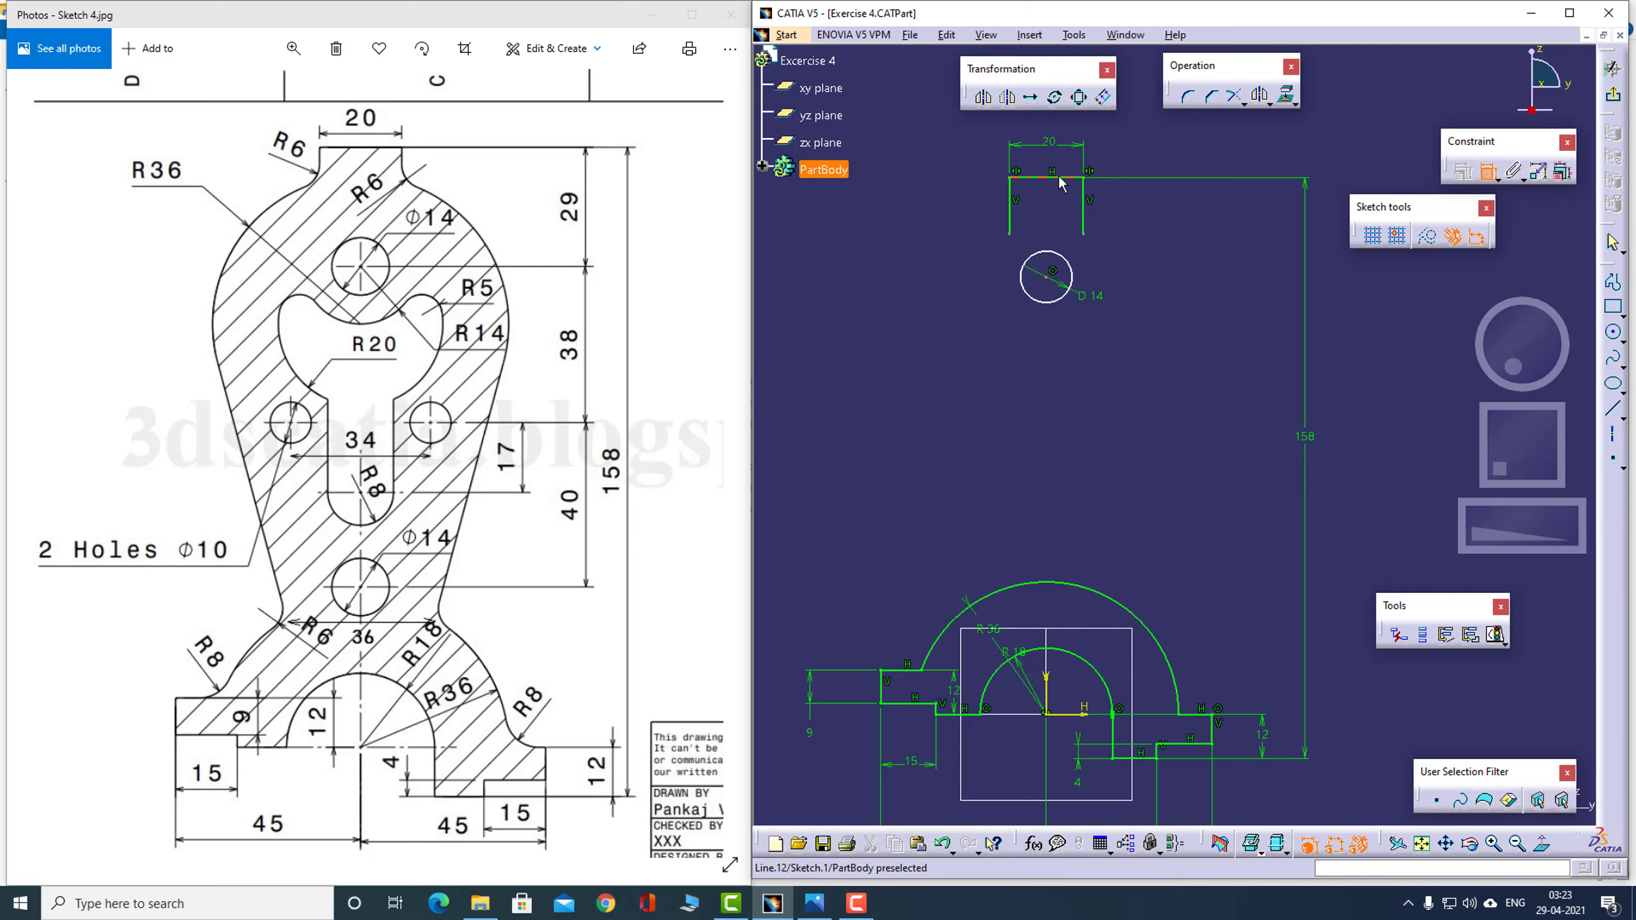
pyautogui.click(1061, 179)
pyautogui.click(1070, 269)
pyautogui.click(1178, 237)
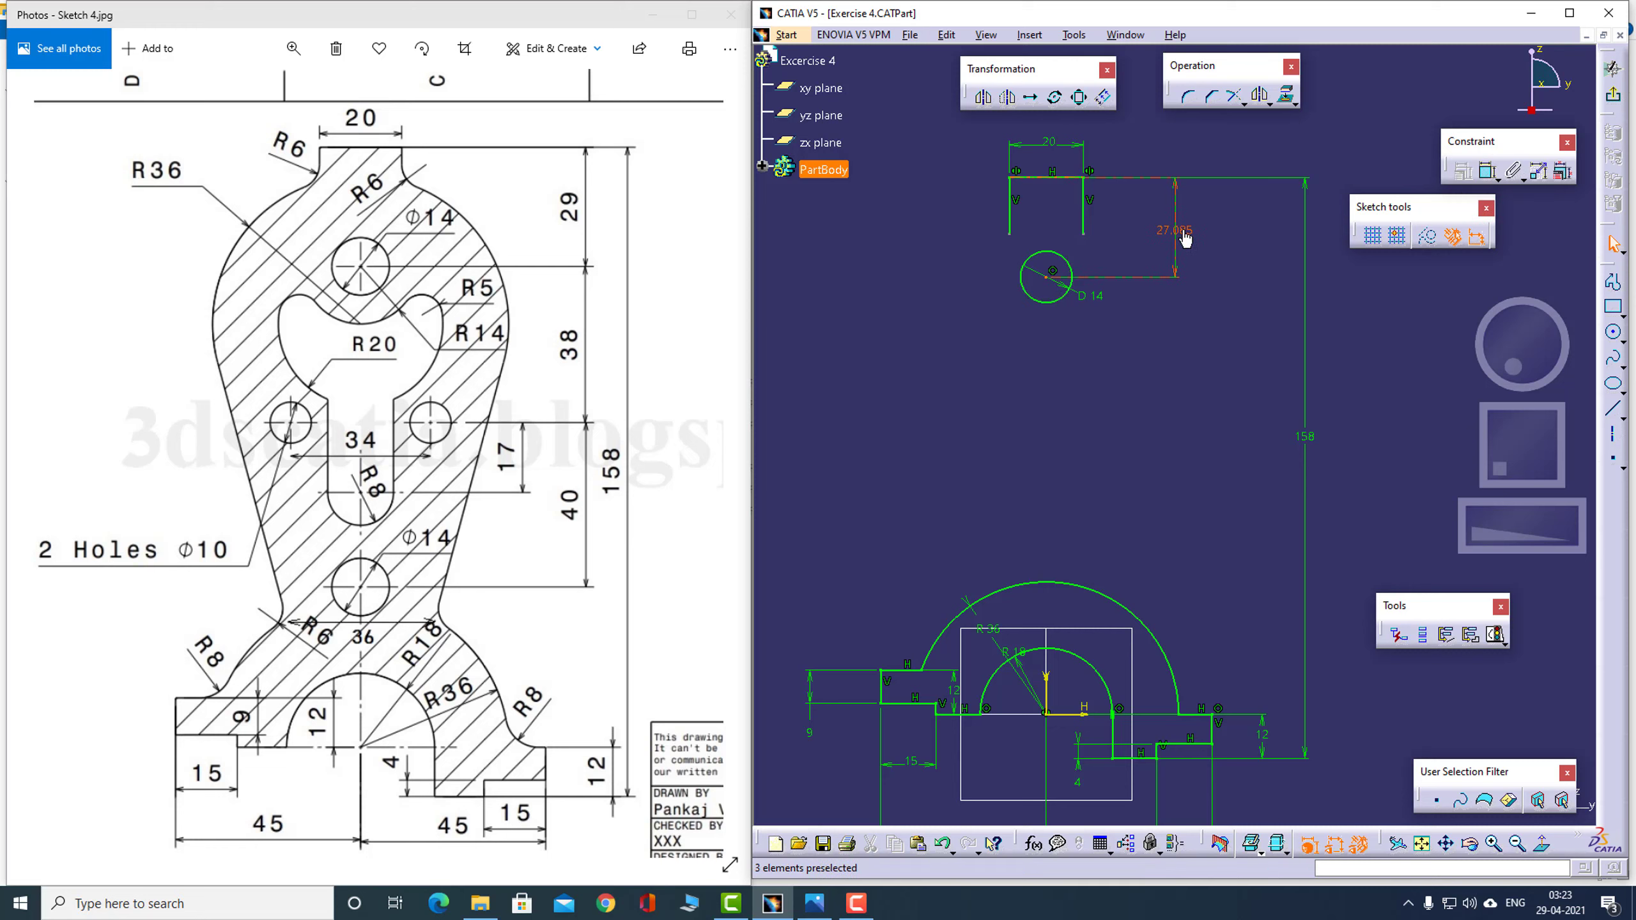
pyautogui.doubleClick(1182, 229)
pyautogui.write('29')
pyautogui.press('Return')
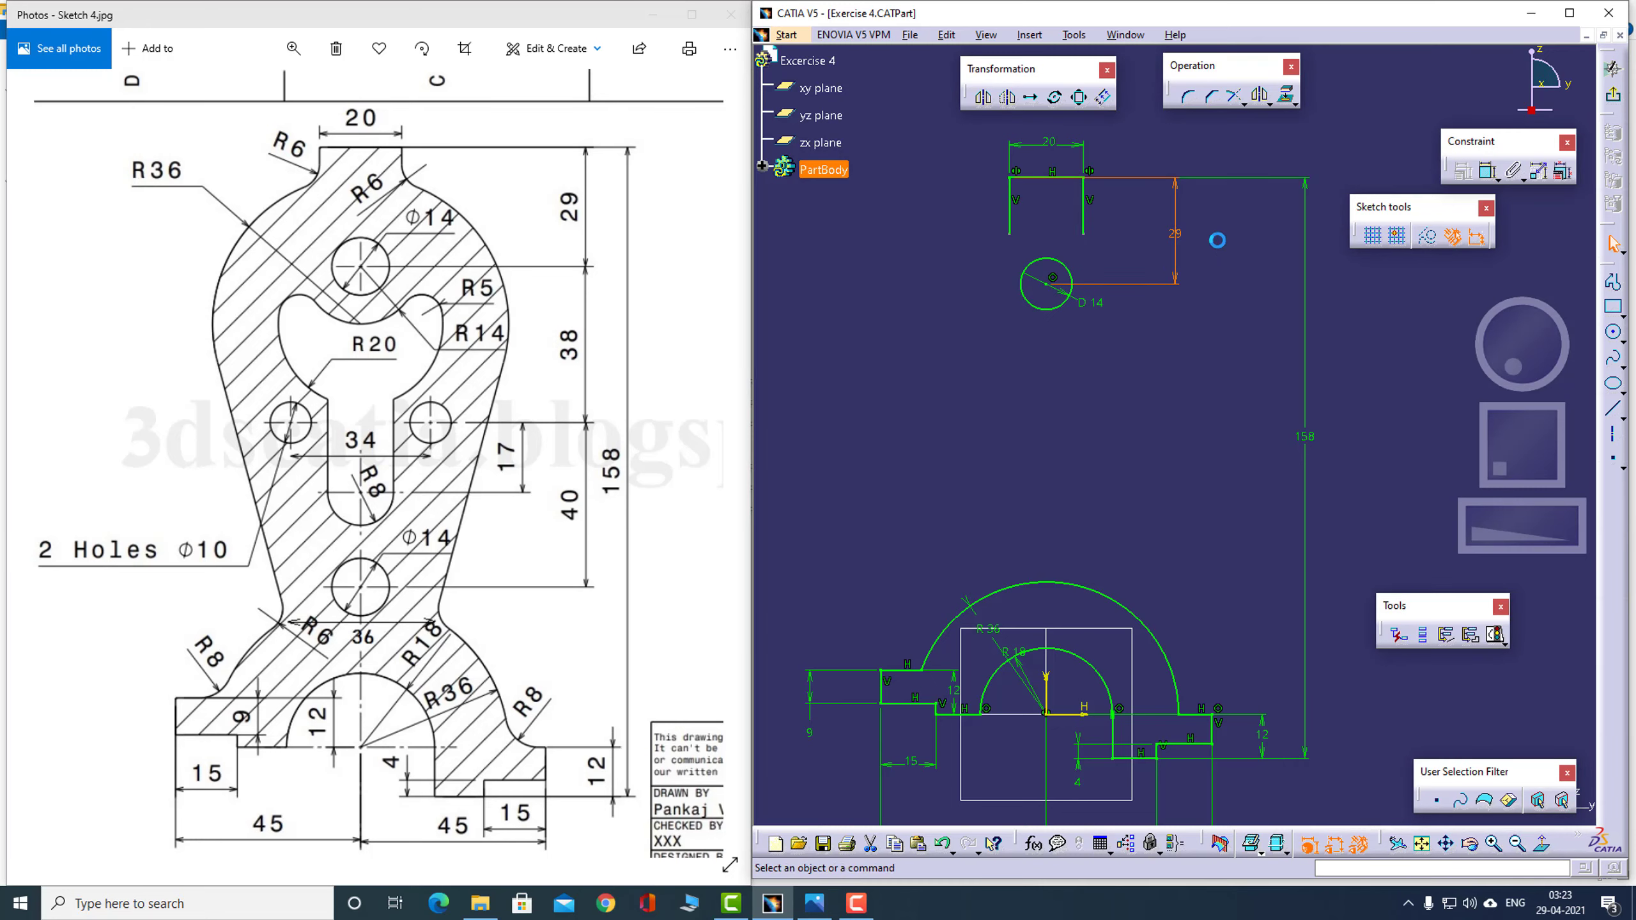
pyautogui.click(1220, 248)
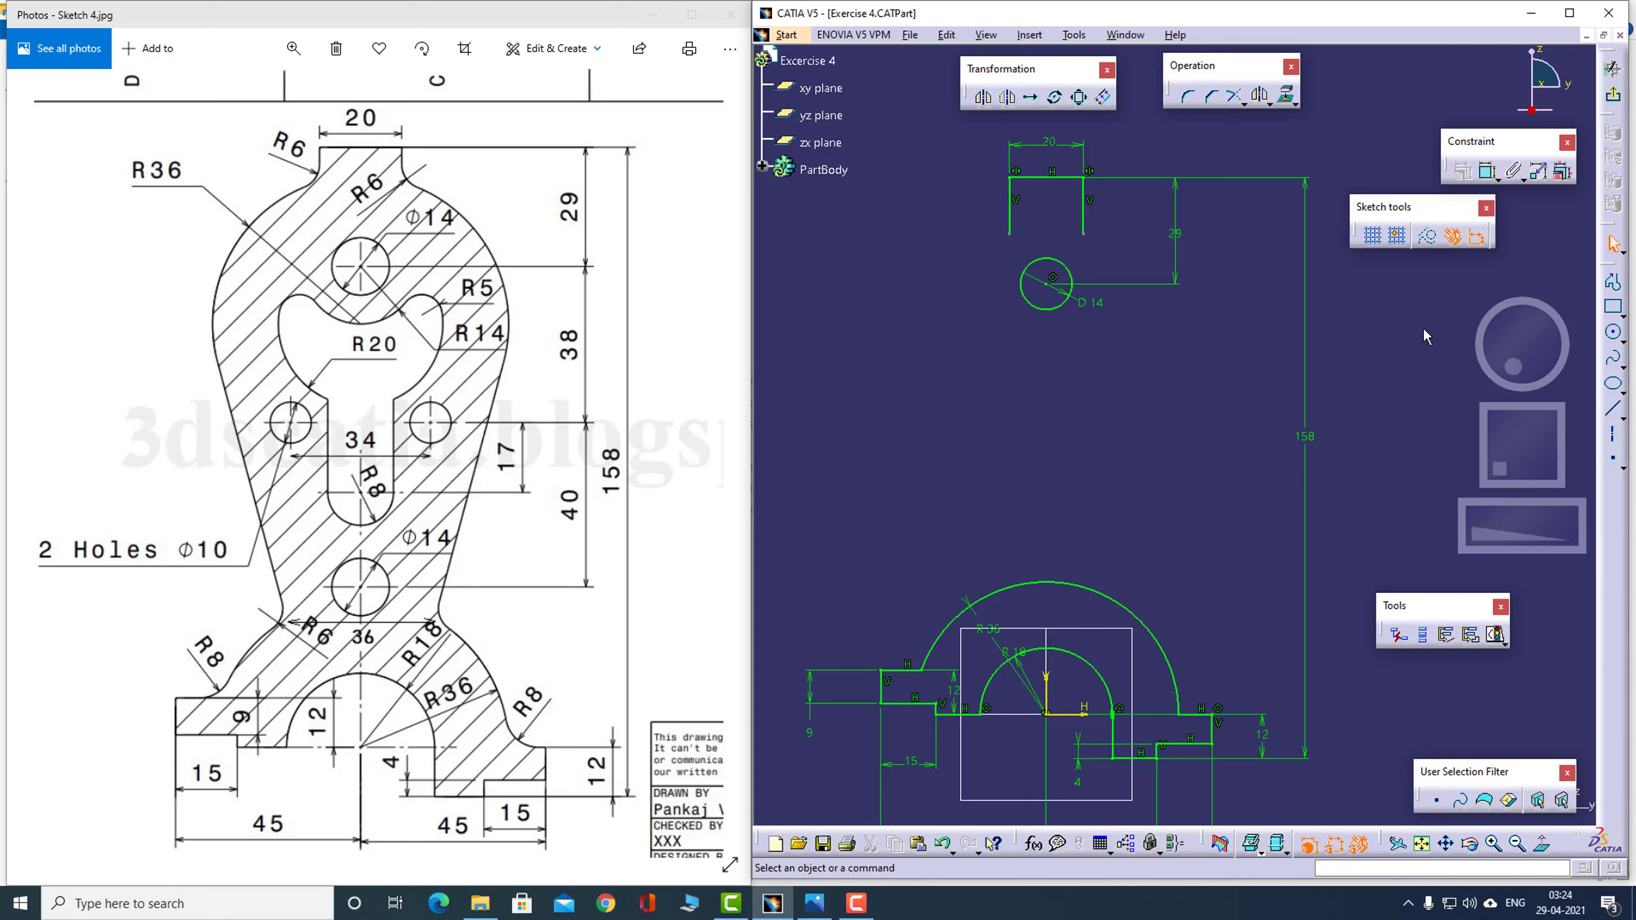
# Draw a larger circle about 25 mm in diameter, concentric with the 14 mm circle
pyautogui.click(1613, 332)
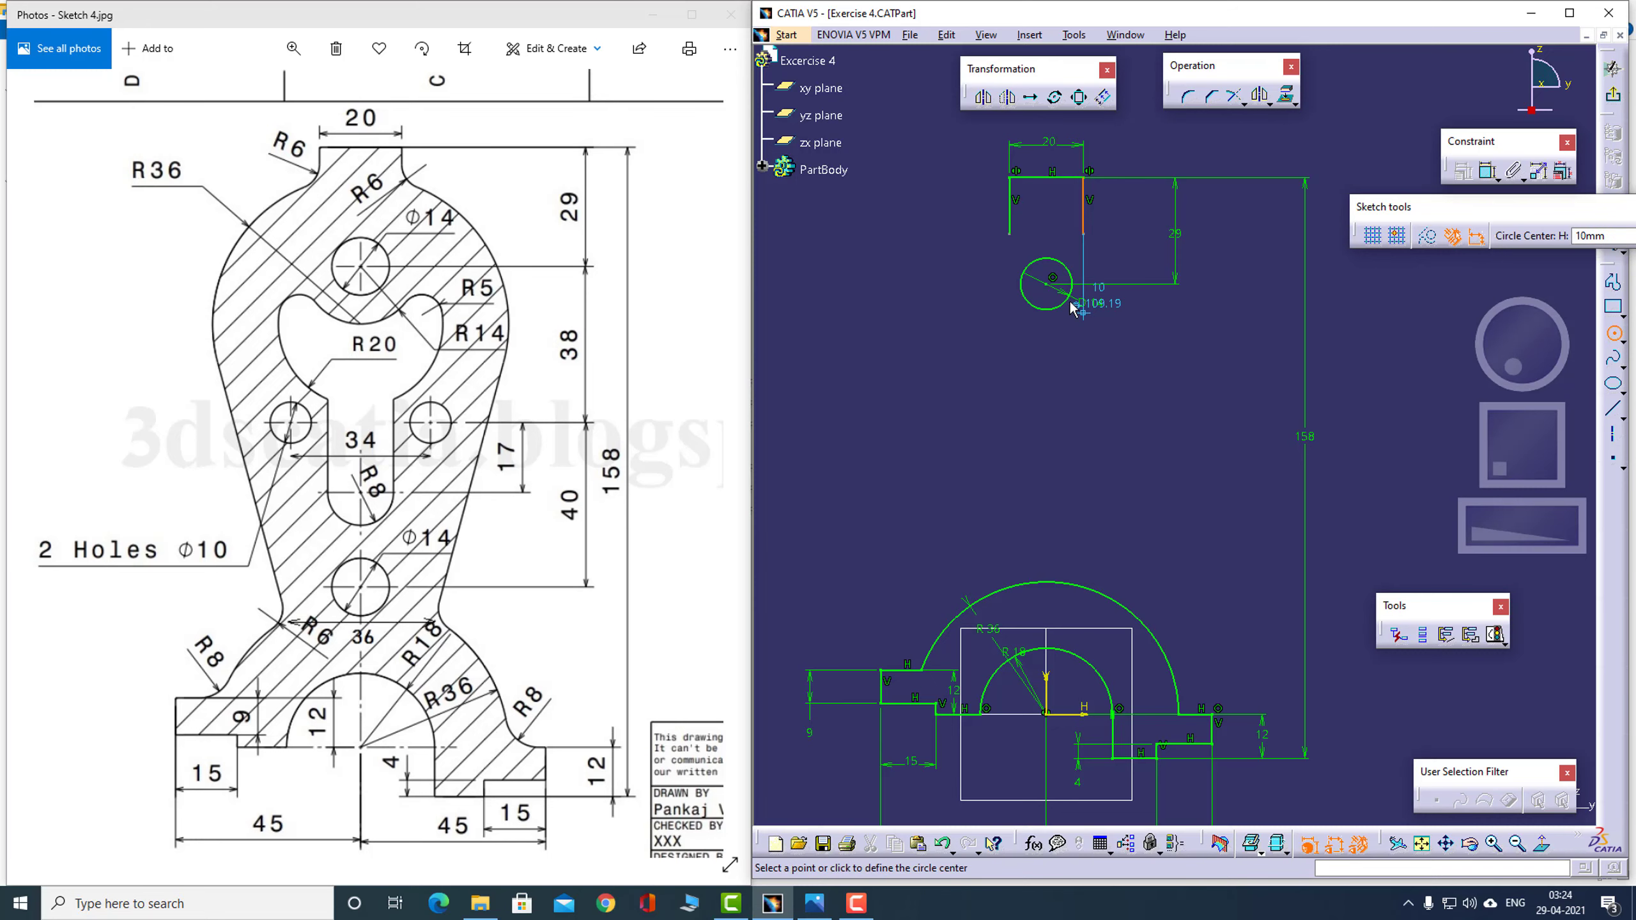
pyautogui.click(1046, 284)
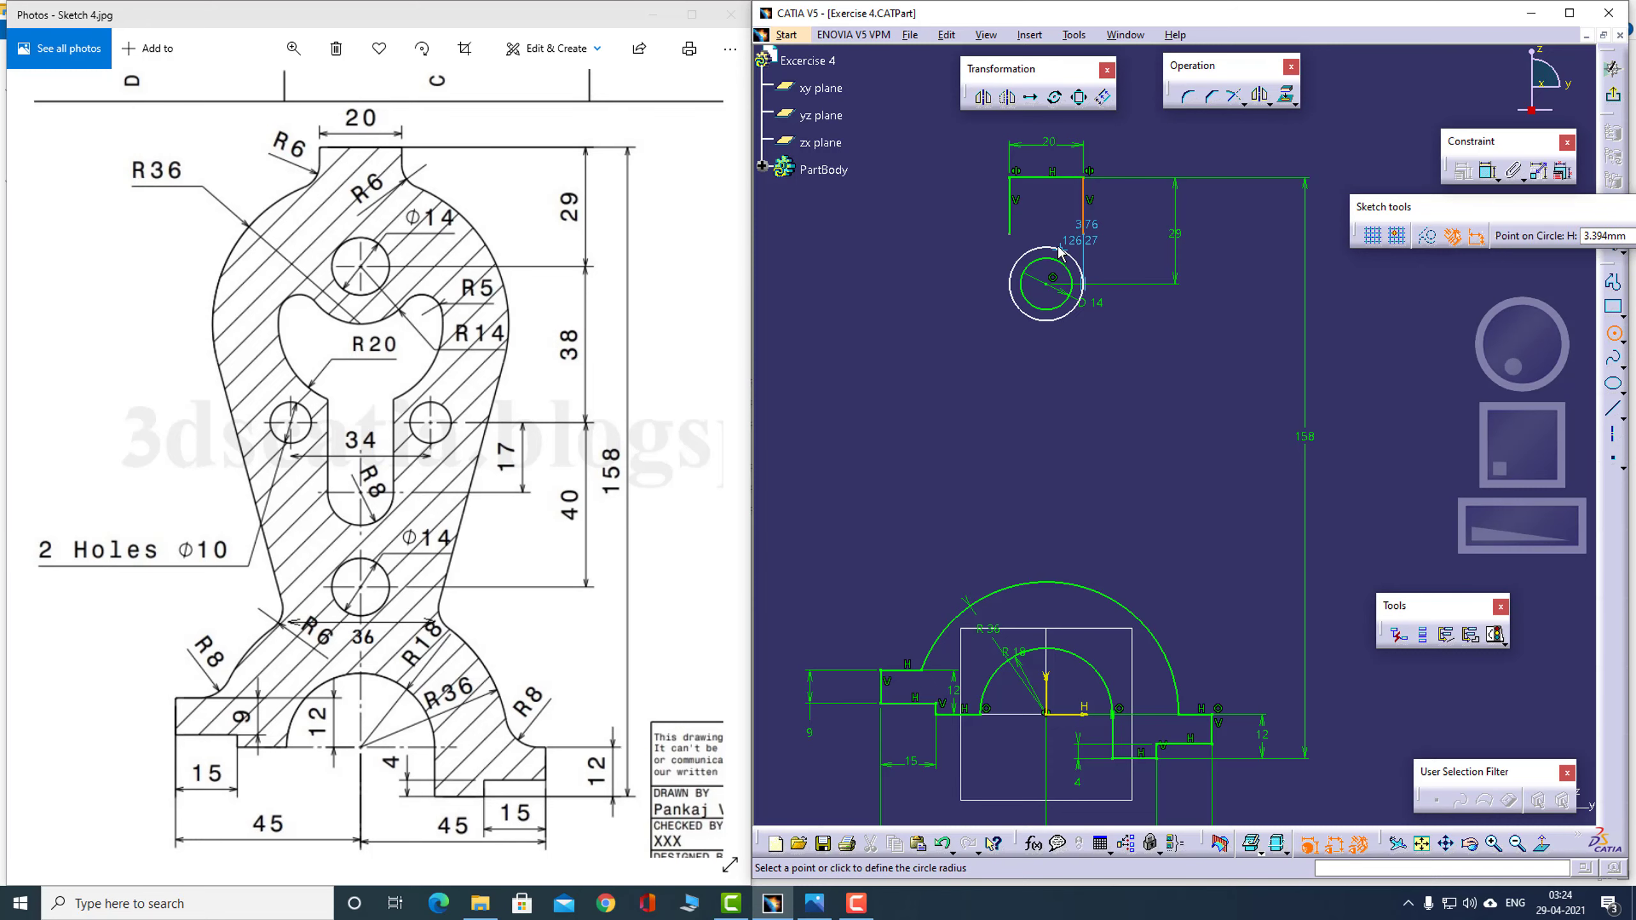
pyautogui.click(1068, 243)
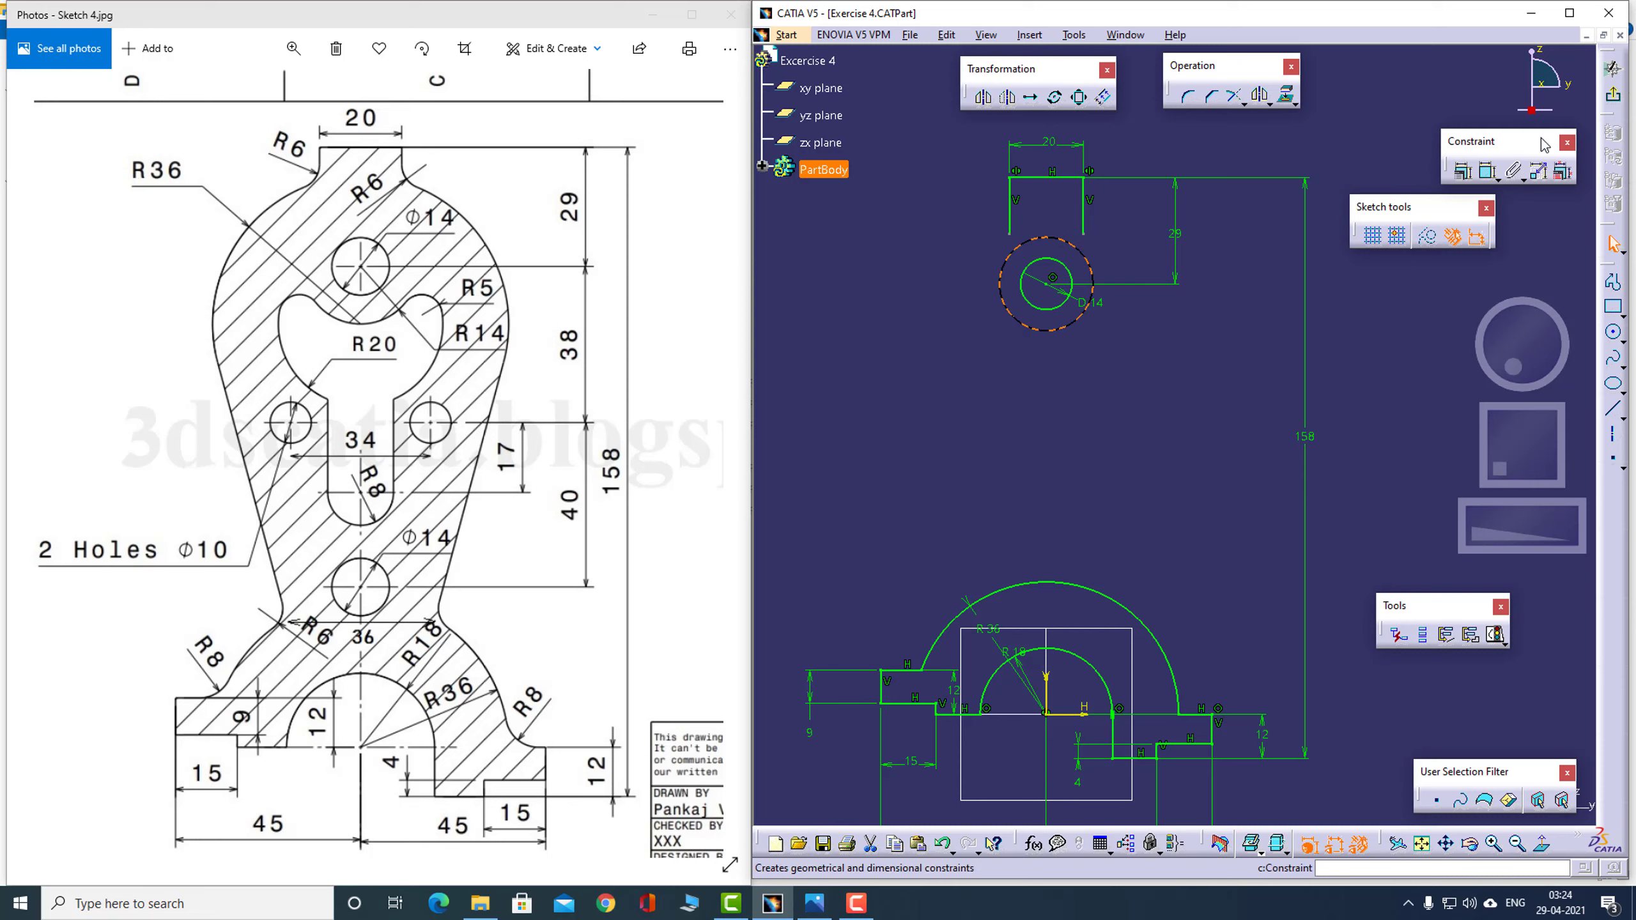
# Dimension the larger circle around the upper 14 mm hole as a radius and set it to 14 mm
pyautogui.click(1488, 170)
pyautogui.click(1034, 329)
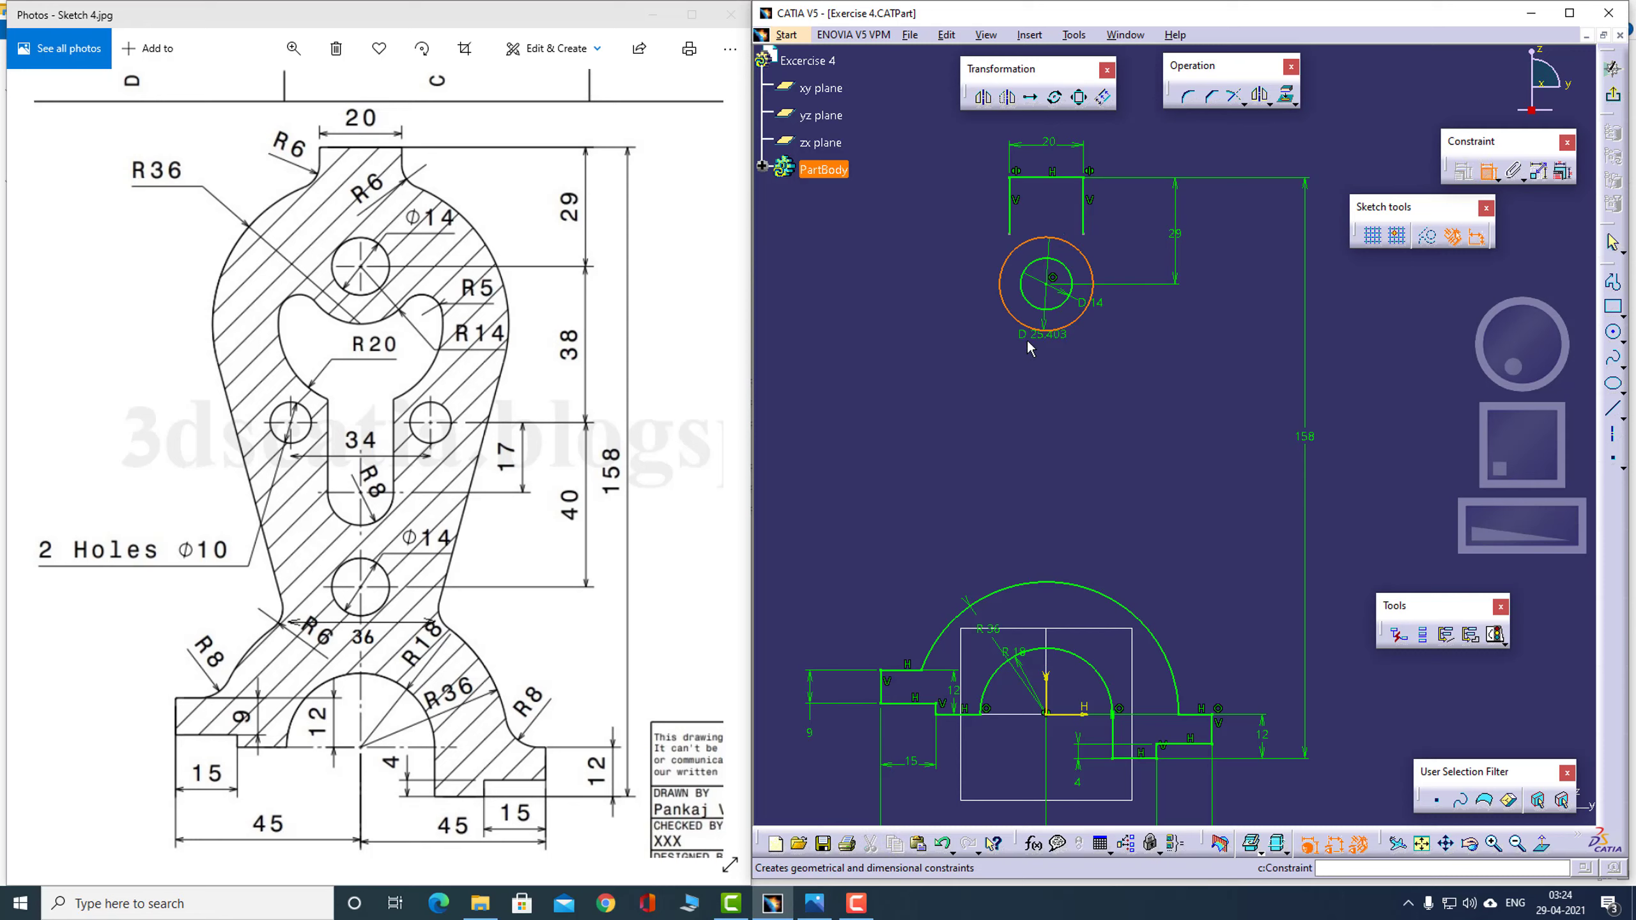
pyautogui.click(1113, 349)
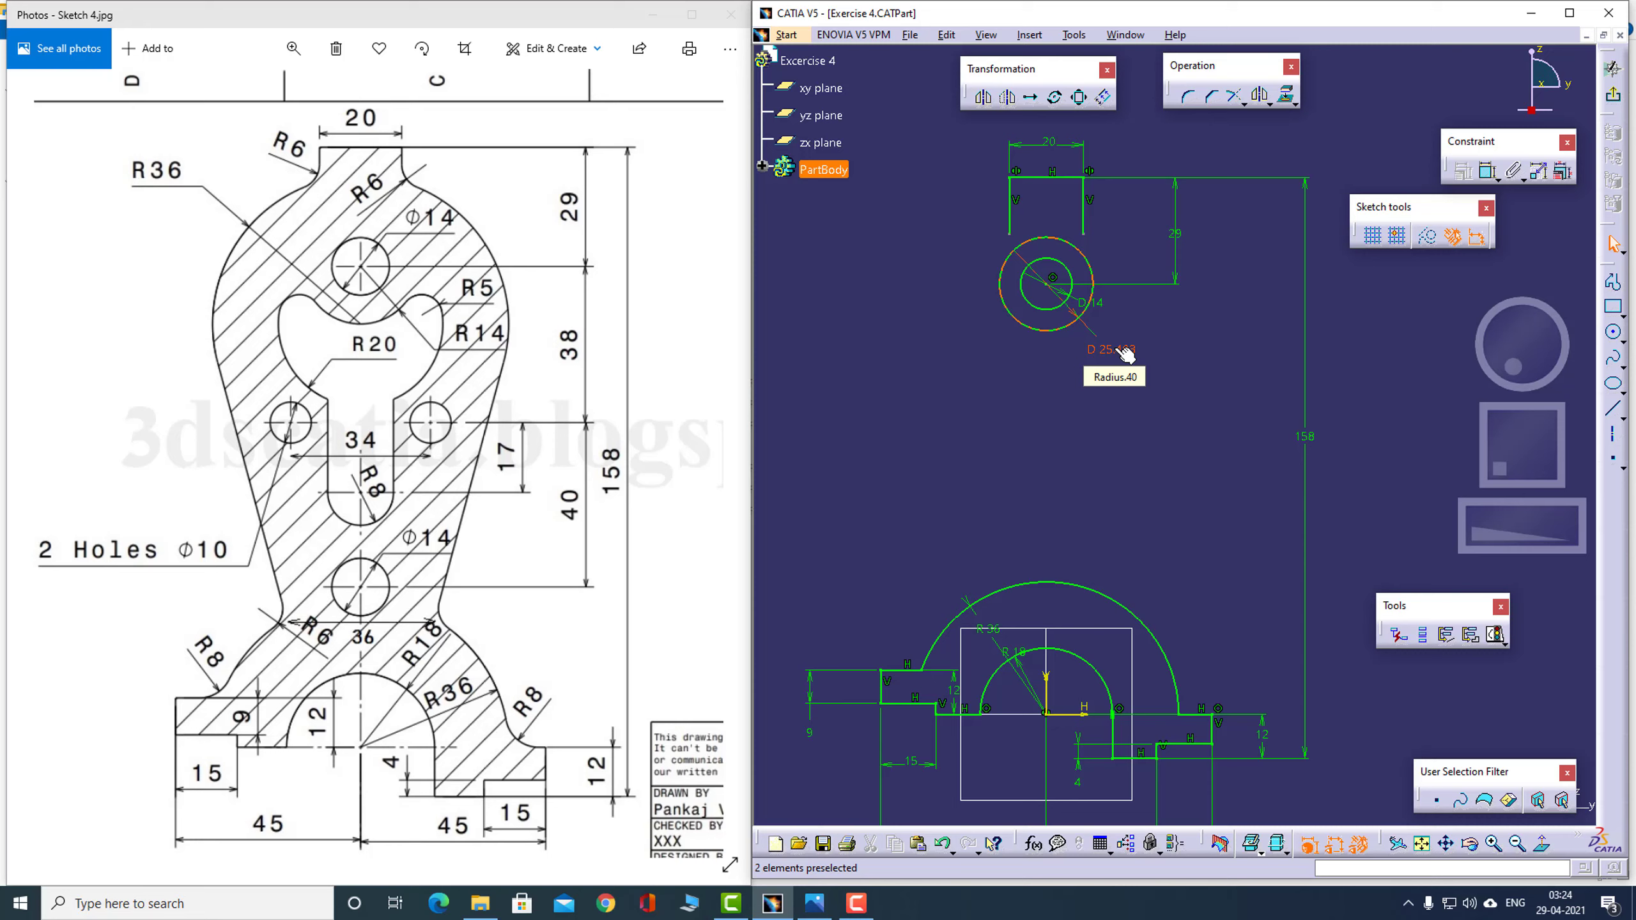
pyautogui.doubleClick(1126, 353)
pyautogui.click(1380, 753)
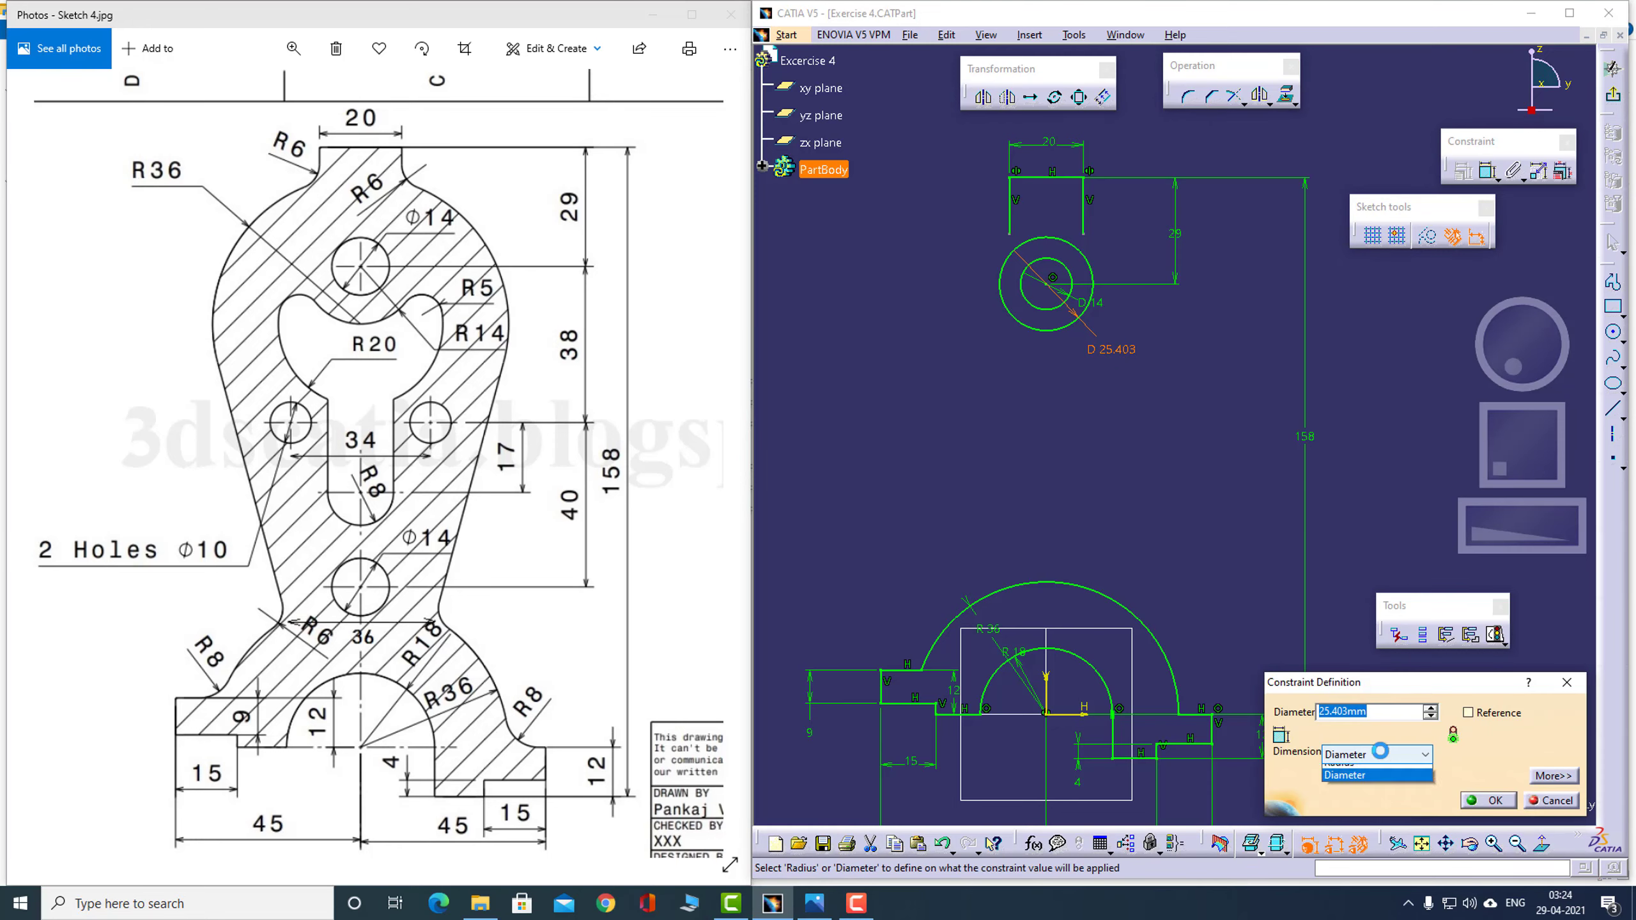
pyautogui.click(1353, 767)
pyautogui.write('14')
pyautogui.press('Return')
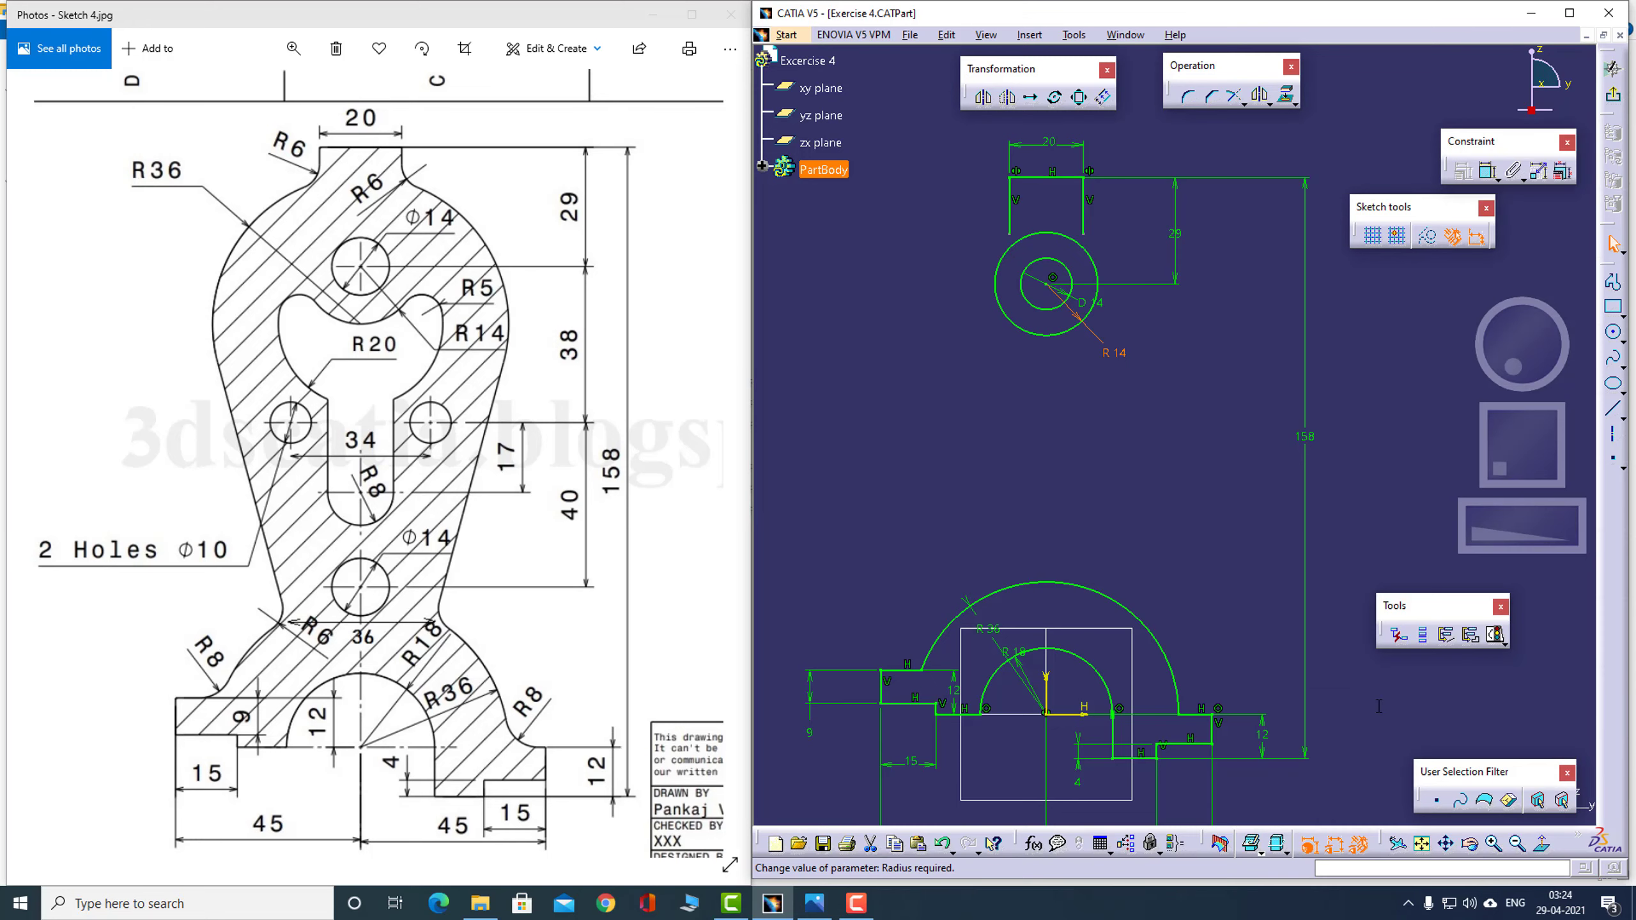
# Shorten the neck's two vertical lines so their lower ends sit above the R14 circle
pyautogui.click(1116, 518)
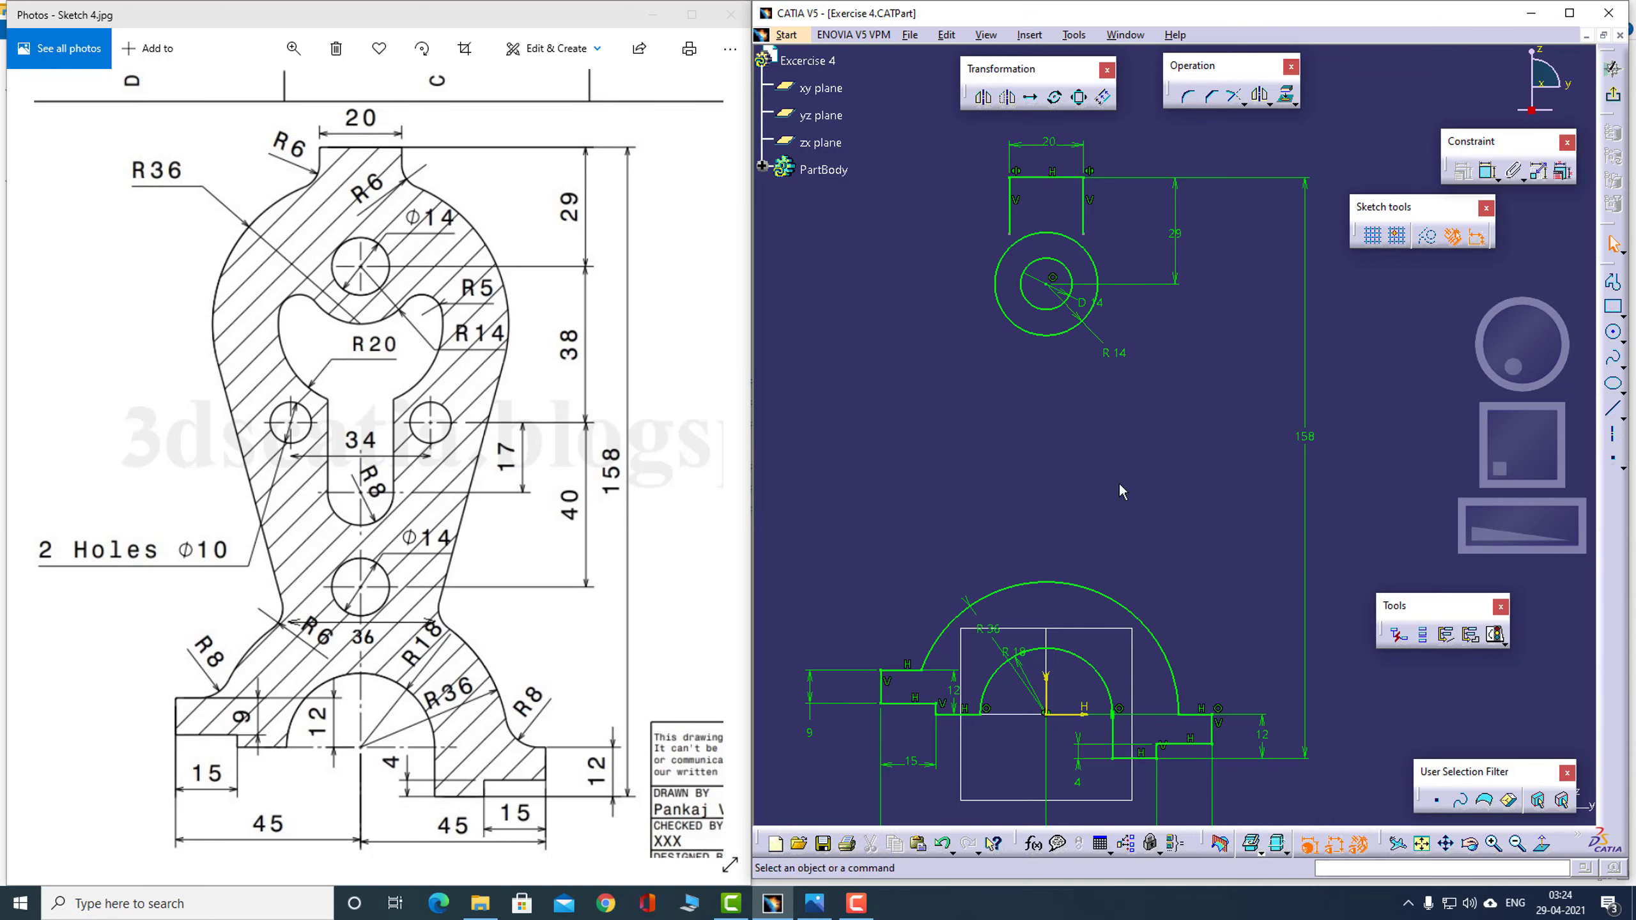
pyautogui.click(1089, 235)
pyautogui.moveTo(1090, 235); pyautogui.dragTo(1009, 208)
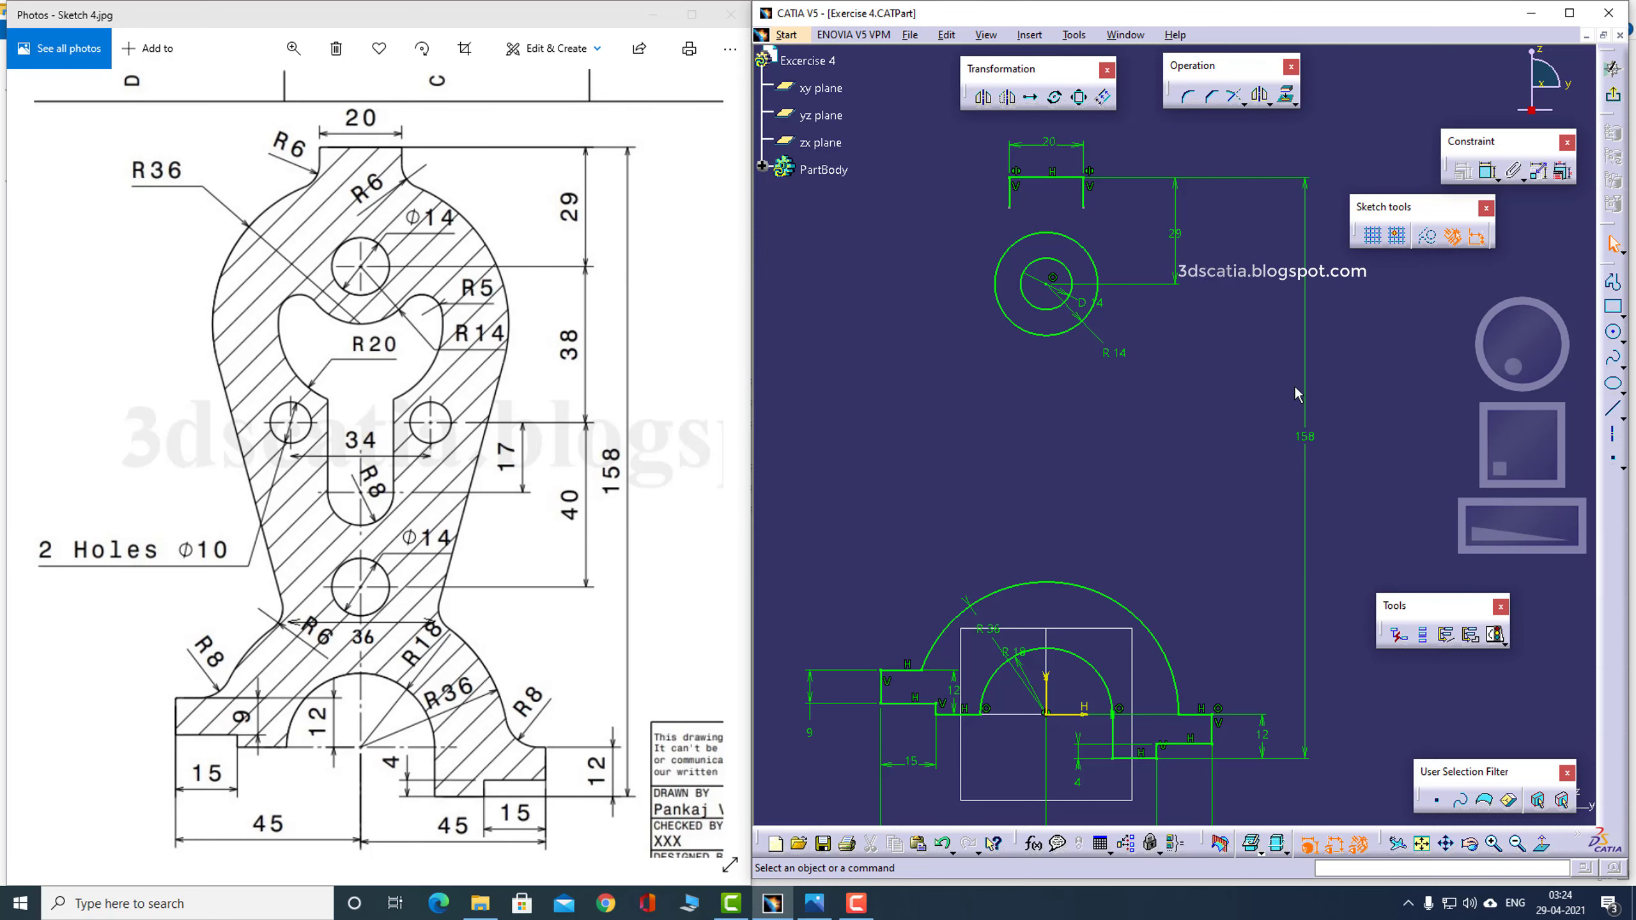
# Draw a circle about 16 mm in diameter centred on the vertical axis, a little above the R36 arc
pyautogui.click(1613, 331)
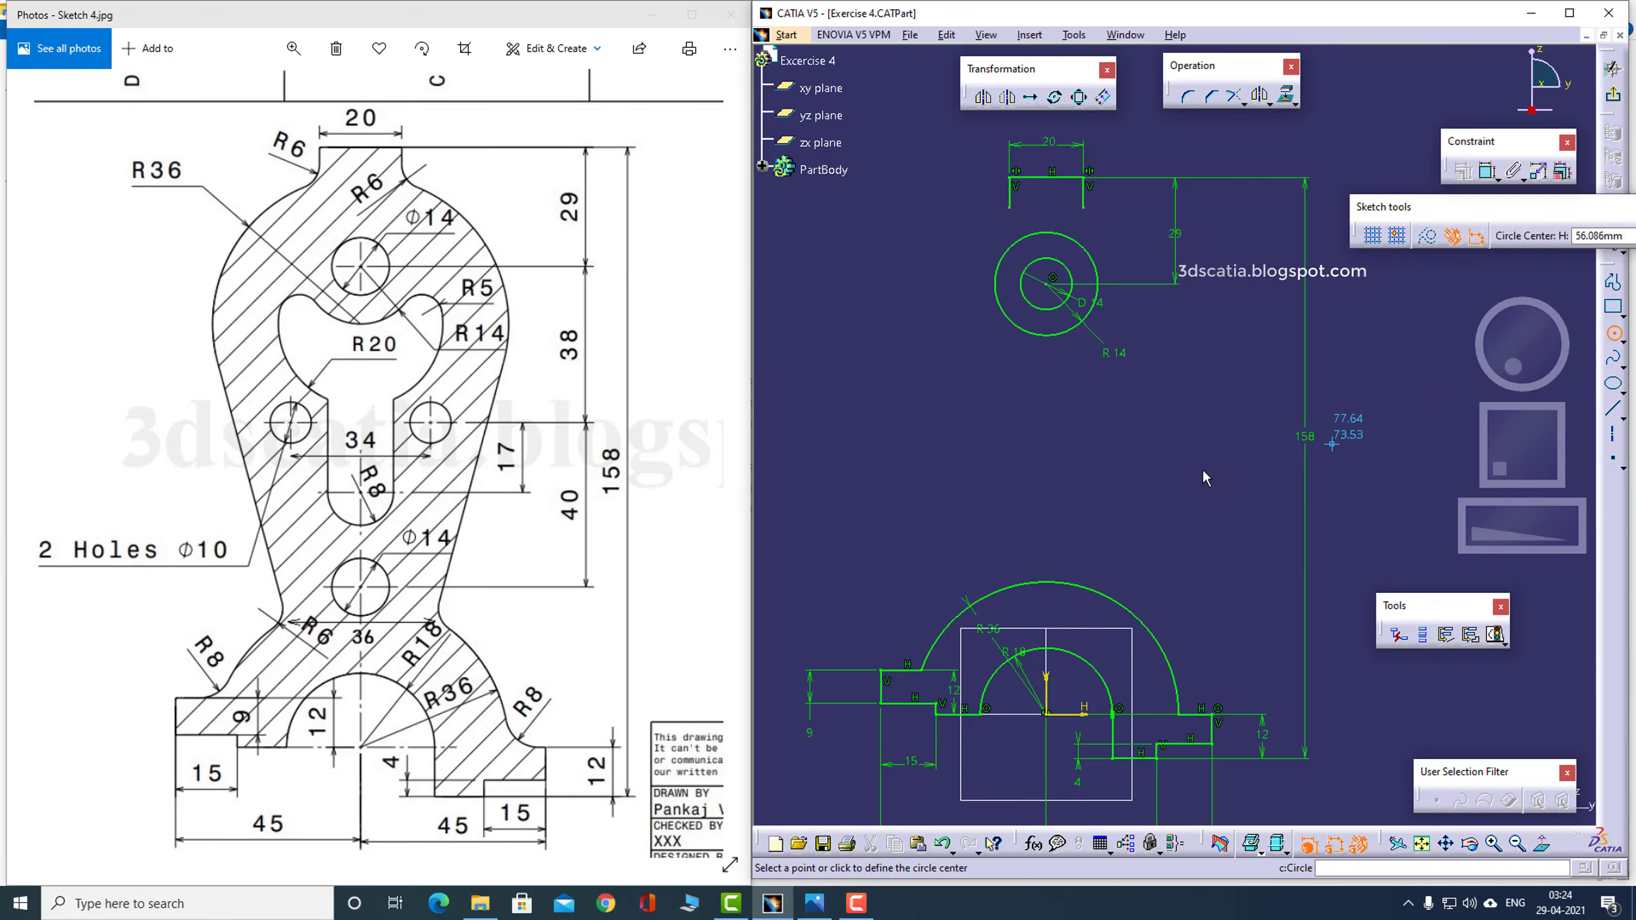
pyautogui.click(1046, 507)
pyautogui.click(1054, 483)
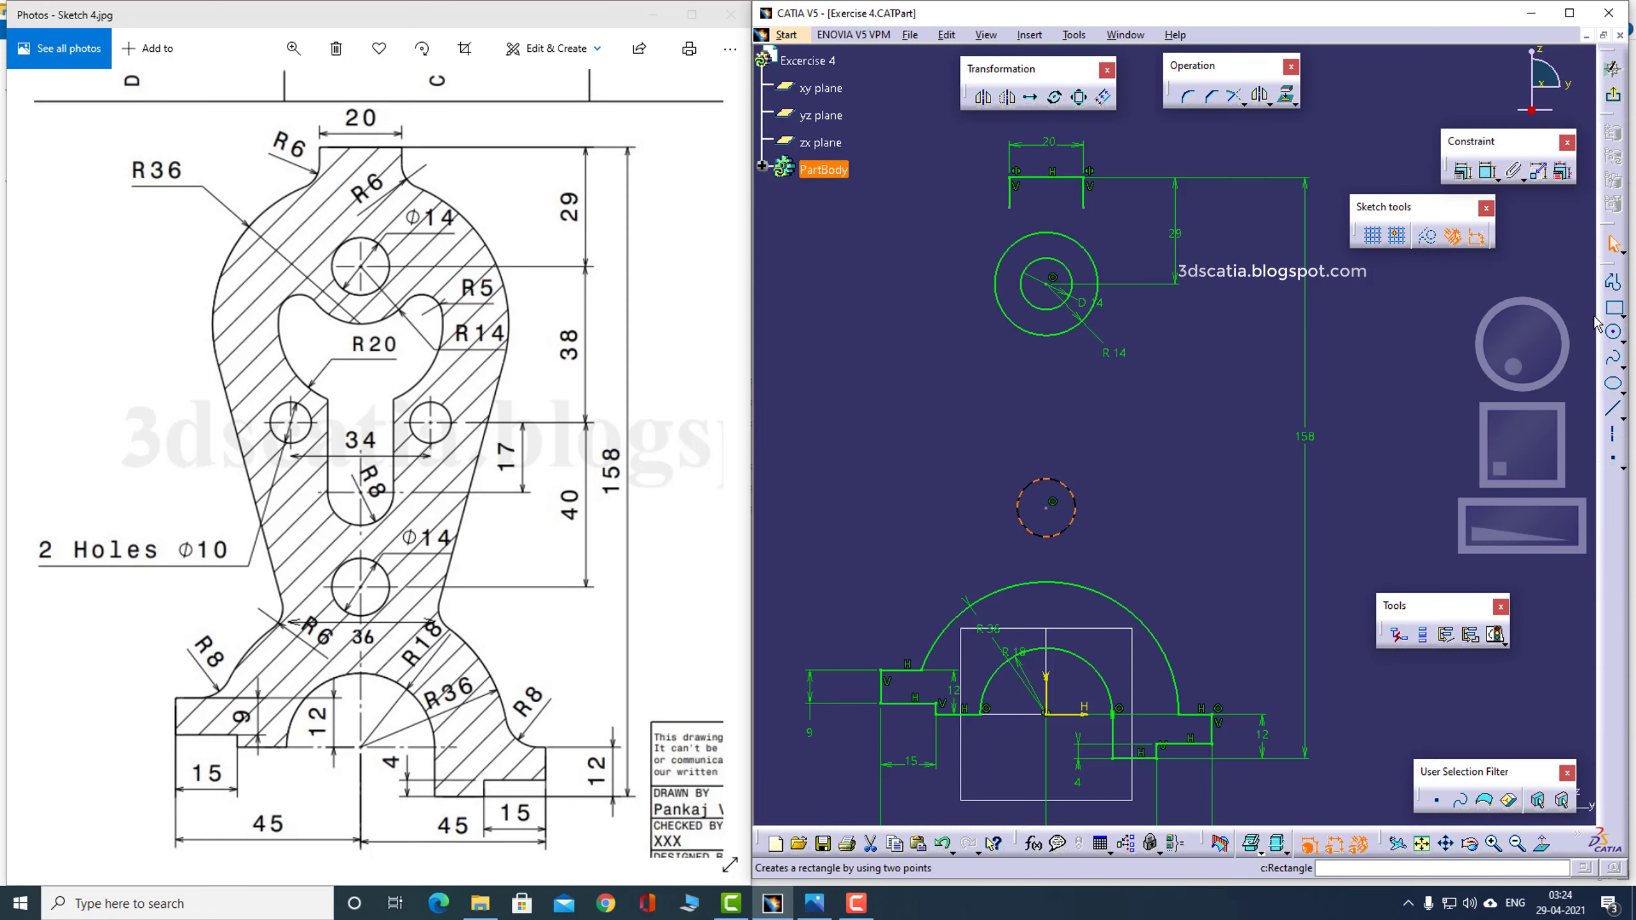
# Dimension the lower circle on the vertical axis as a diameter and set it to 14 mm
pyautogui.click(1487, 171)
pyautogui.click(1072, 501)
pyautogui.click(1108, 468)
pyautogui.doubleClick(1097, 470)
pyautogui.click(1414, 757)
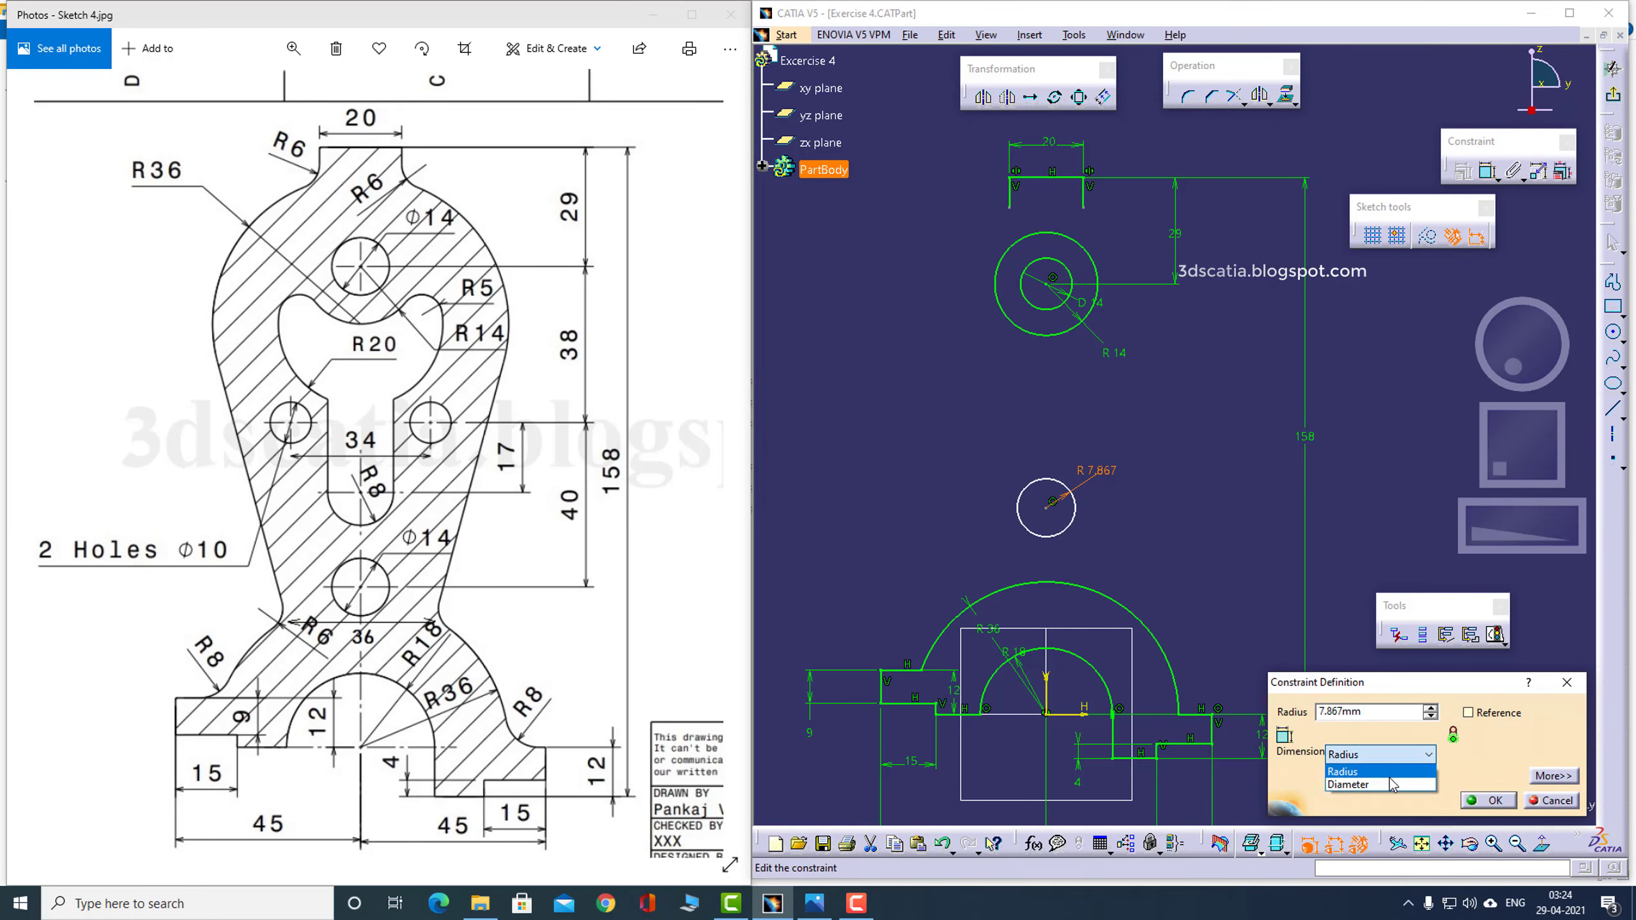
pyautogui.click(1379, 784)
pyautogui.write('14')
pyautogui.press('Return')
pyautogui.click(1046, 694)
pyautogui.click(1152, 554)
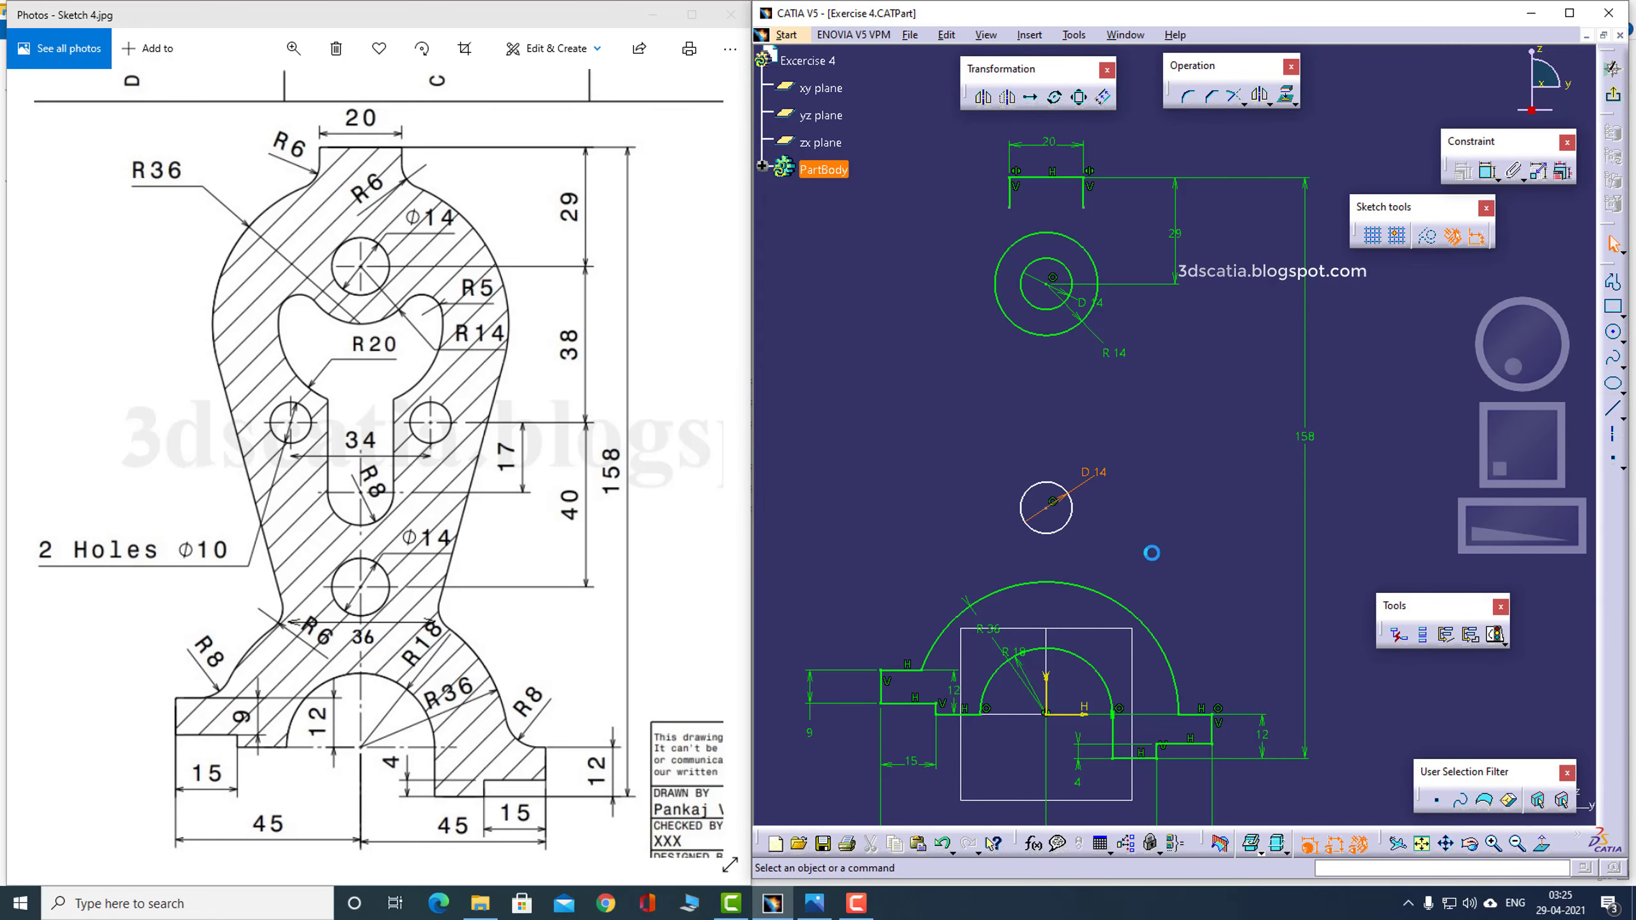
# Draw a circle about 6 mm in diameter to the right of the vertical axis and mirror it about that axis
pyautogui.click(1614, 334)
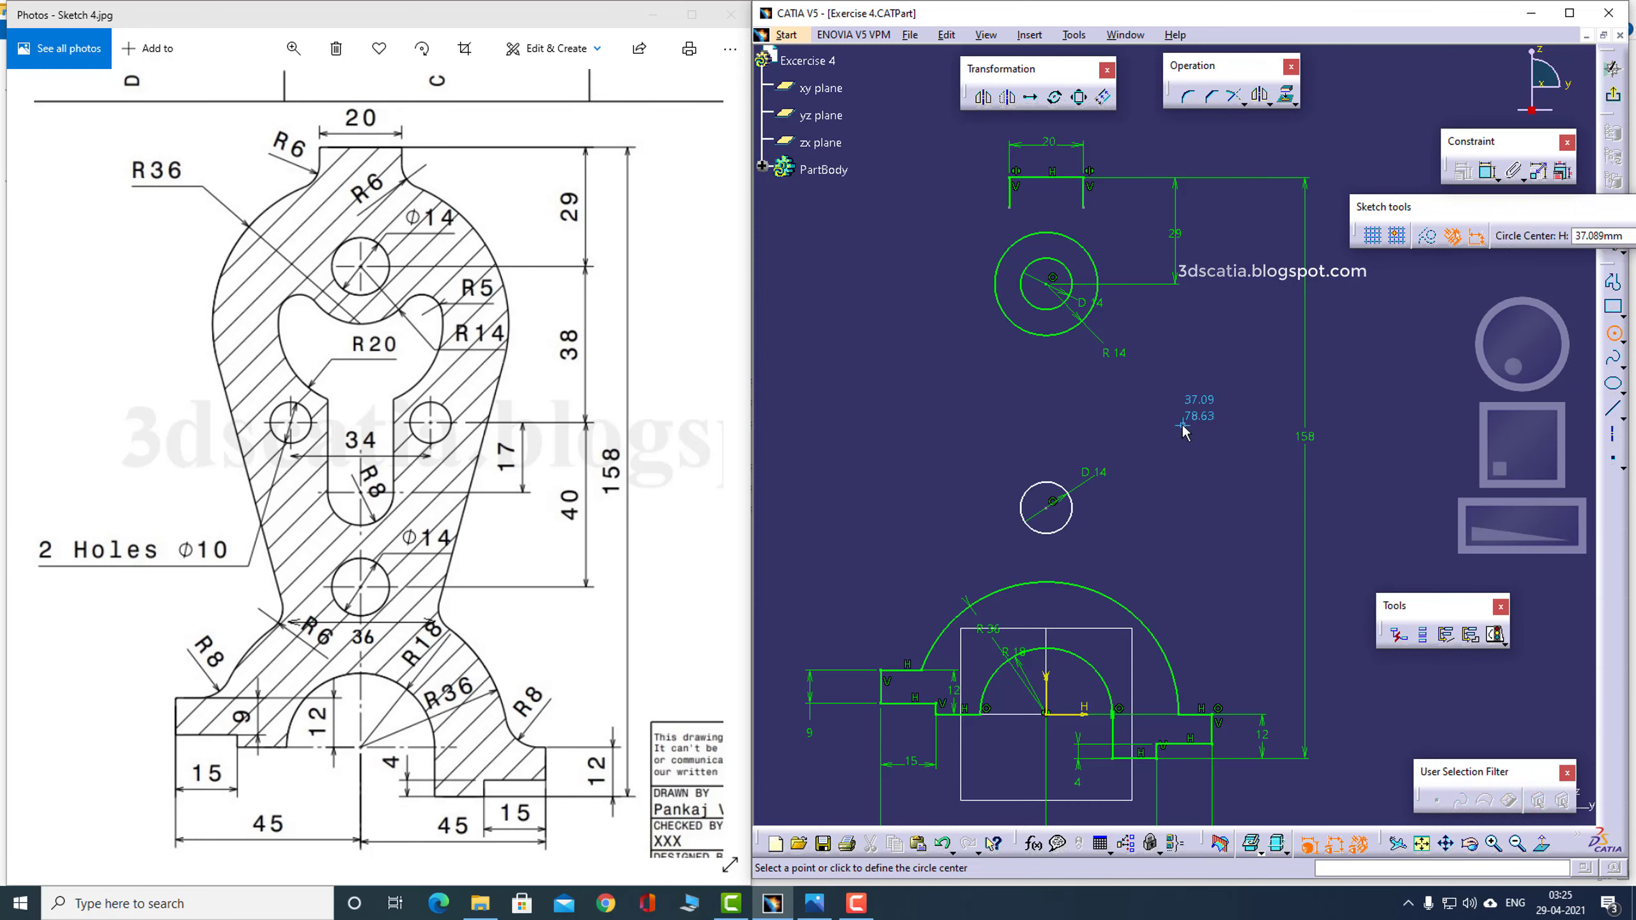
pyautogui.click(1141, 390)
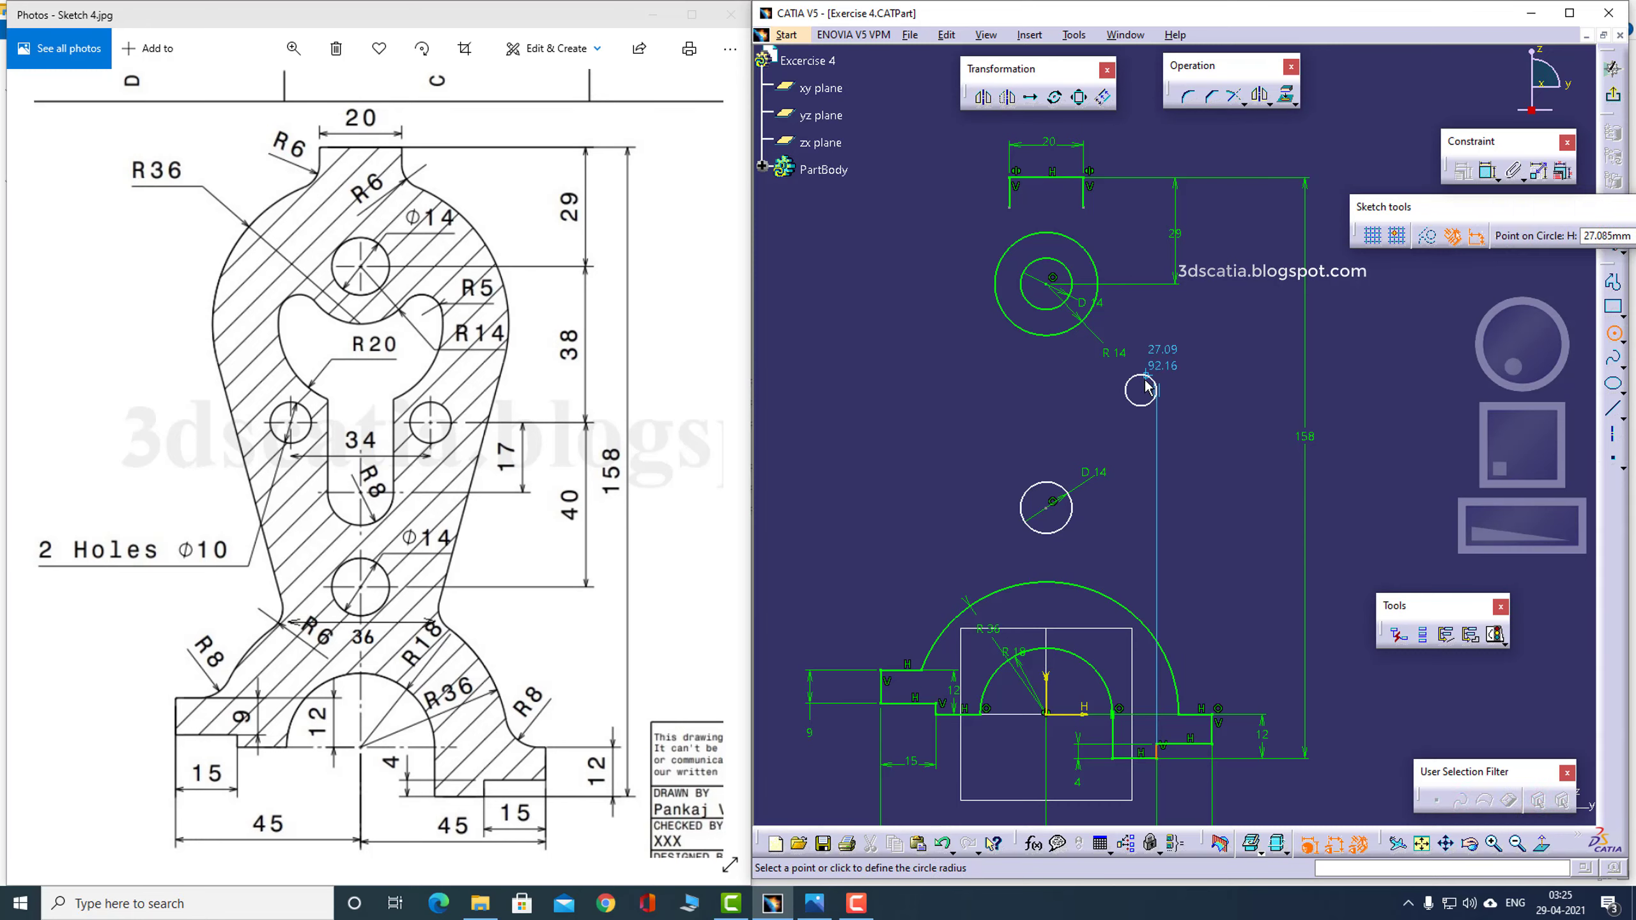
pyautogui.click(1145, 386)
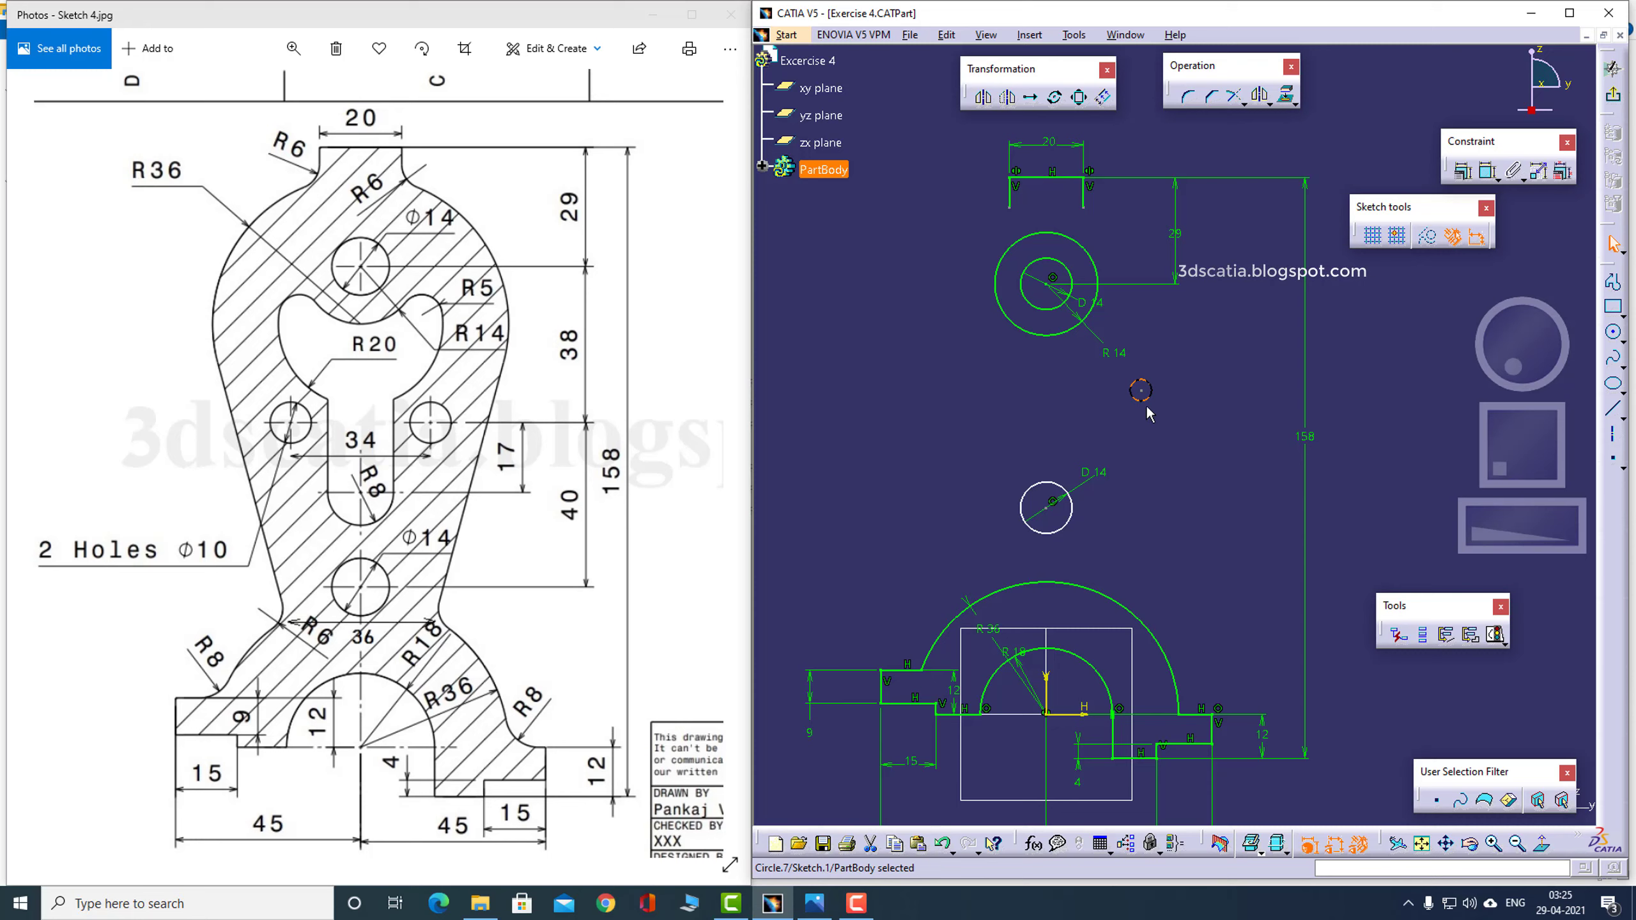
pyautogui.click(986, 103)
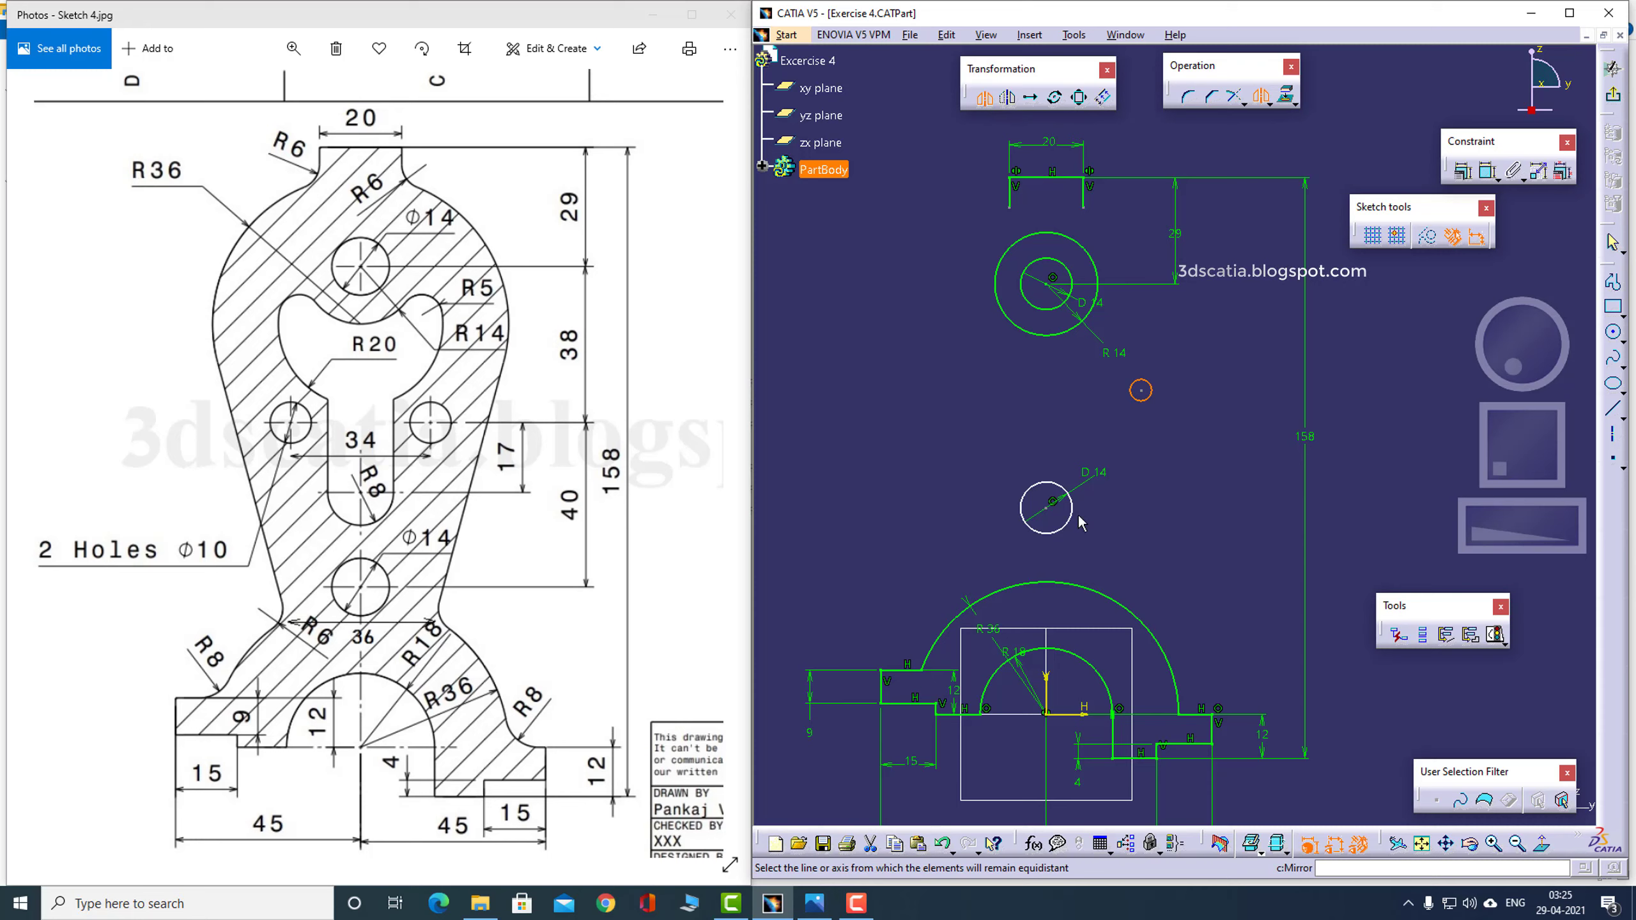
pyautogui.click(1047, 693)
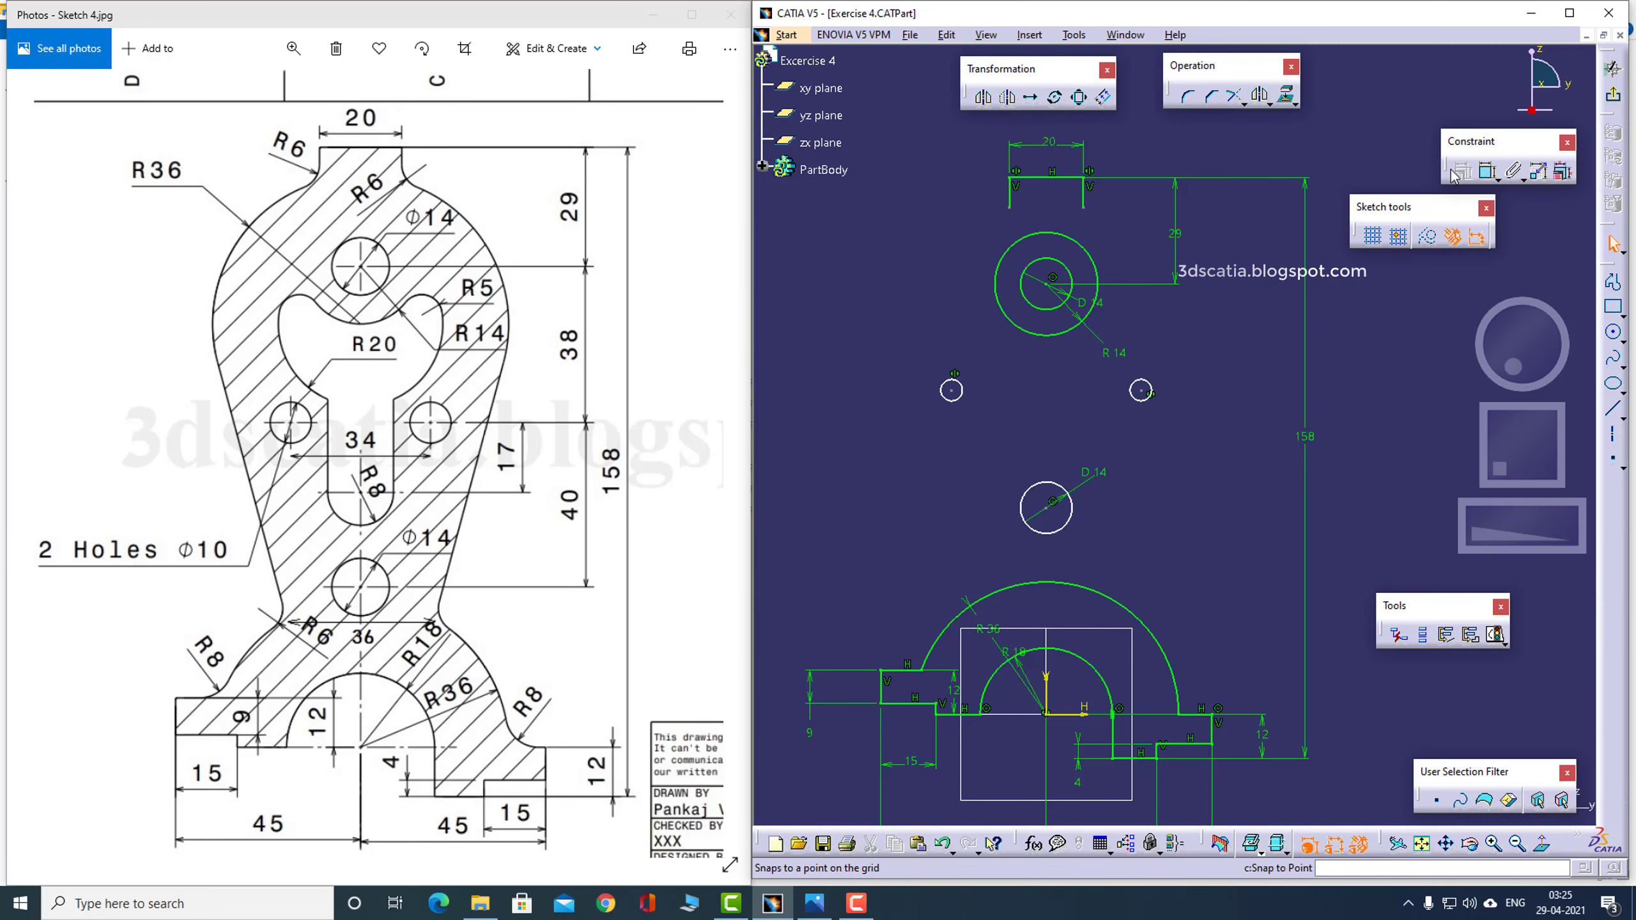
# Dimension the diameter of the small circle right of the axis and set it to 10 mm
pyautogui.click(1151, 387)
pyautogui.click(1185, 353)
pyautogui.doubleClick(1184, 354)
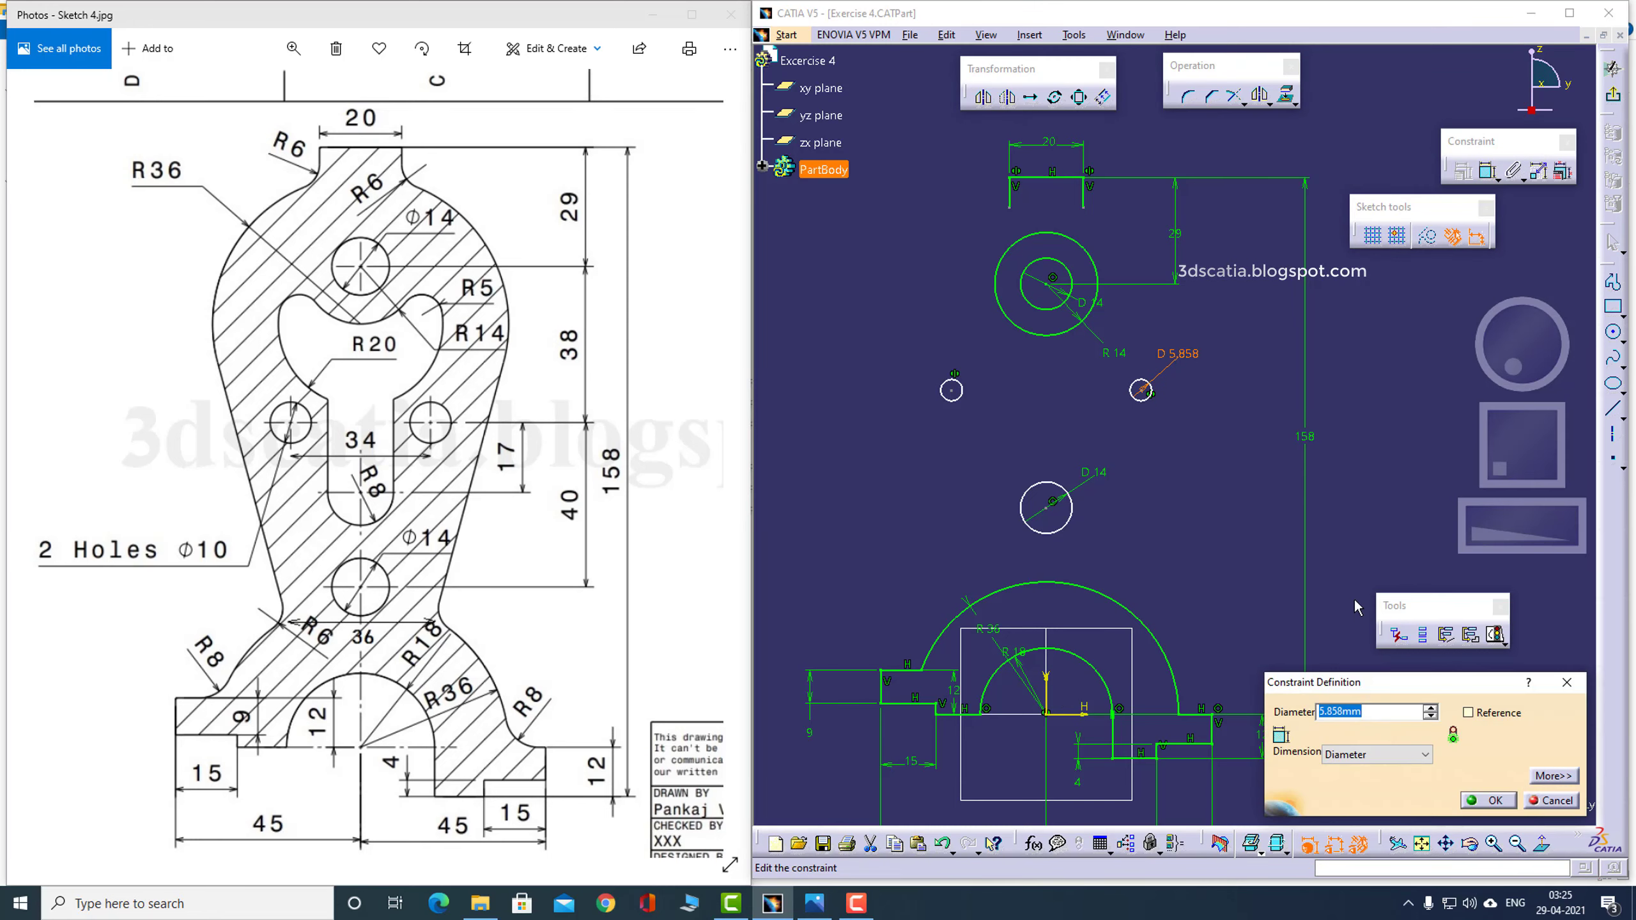
pyautogui.write('10')
pyautogui.press('Return')
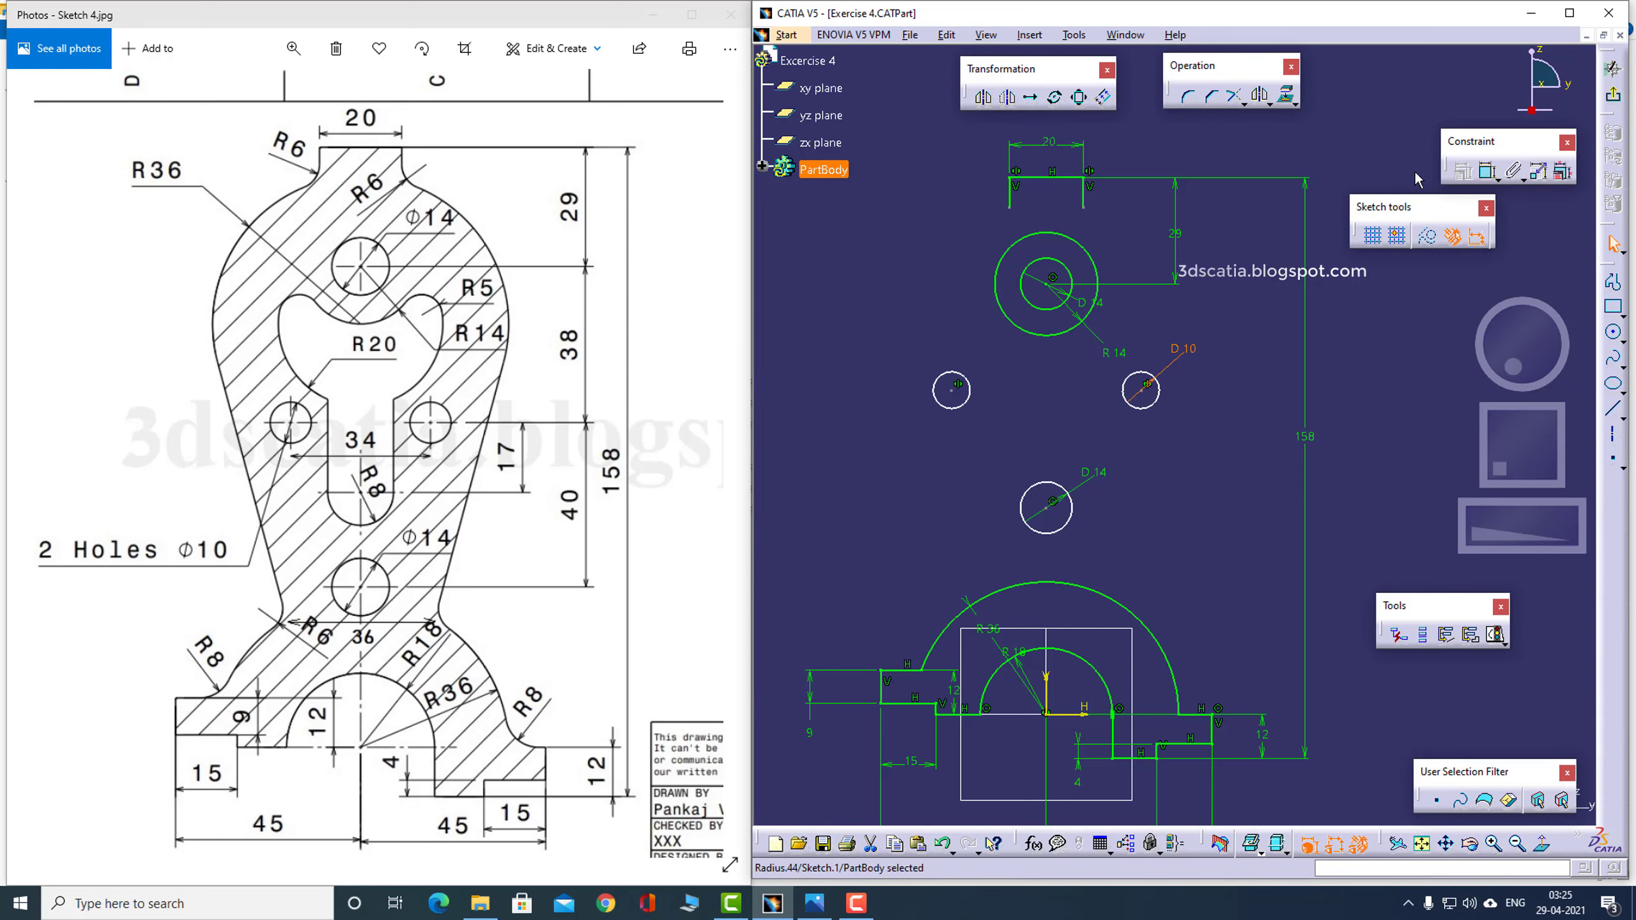
# Dimension the distance between the centres of the two 10 mm circles and set it to 34 mm
pyautogui.click(1489, 172)
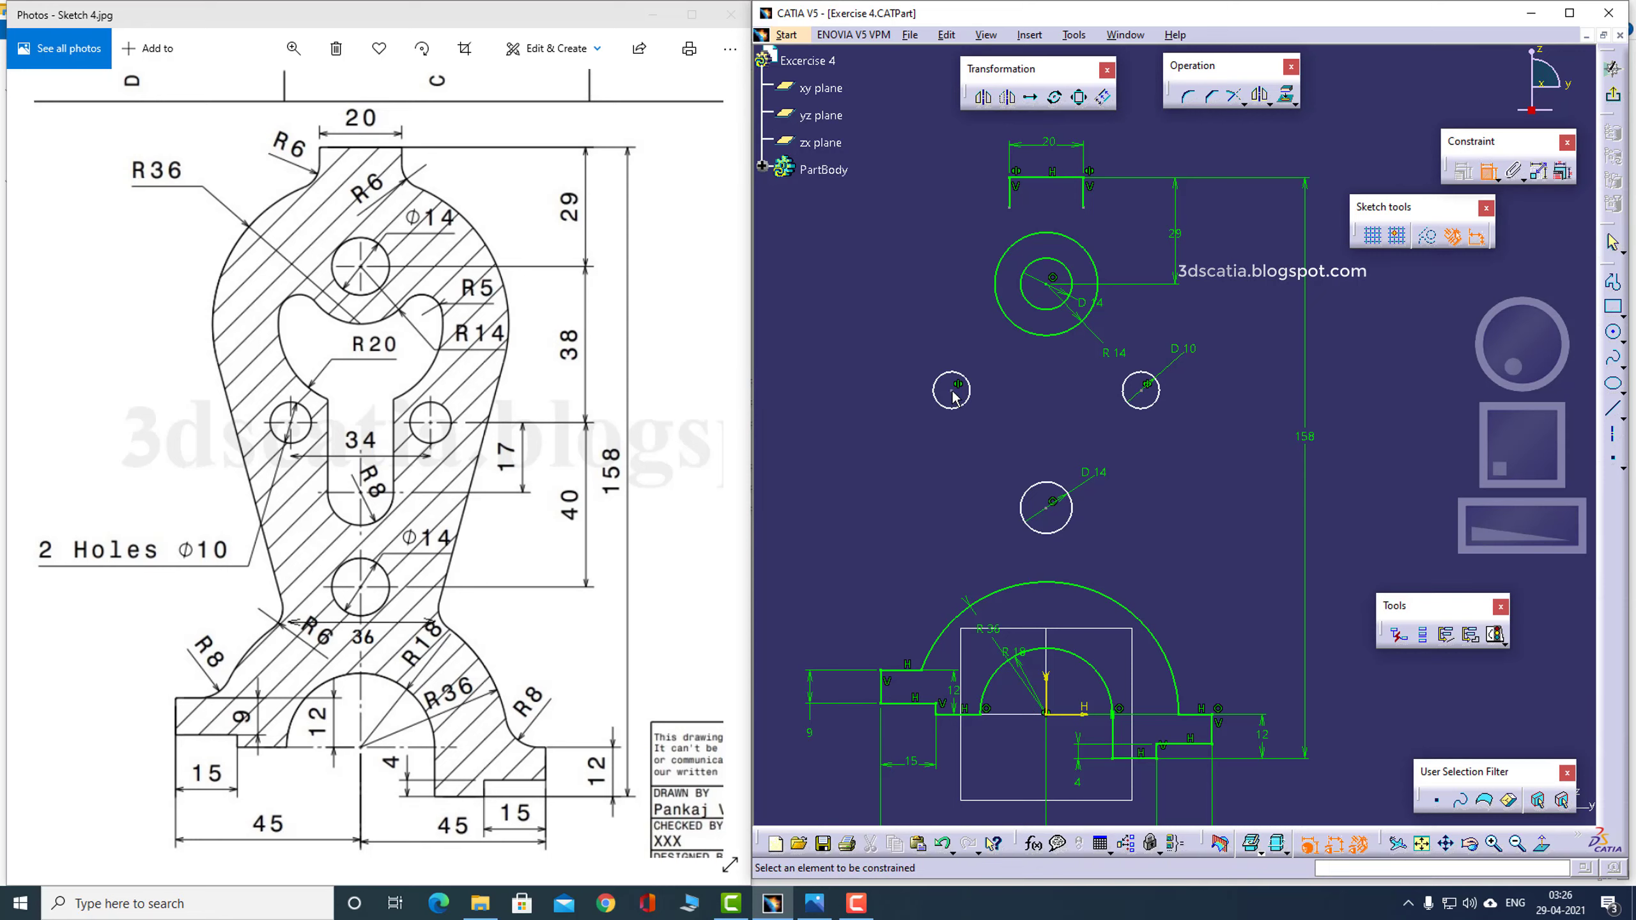
pyautogui.click(958, 391)
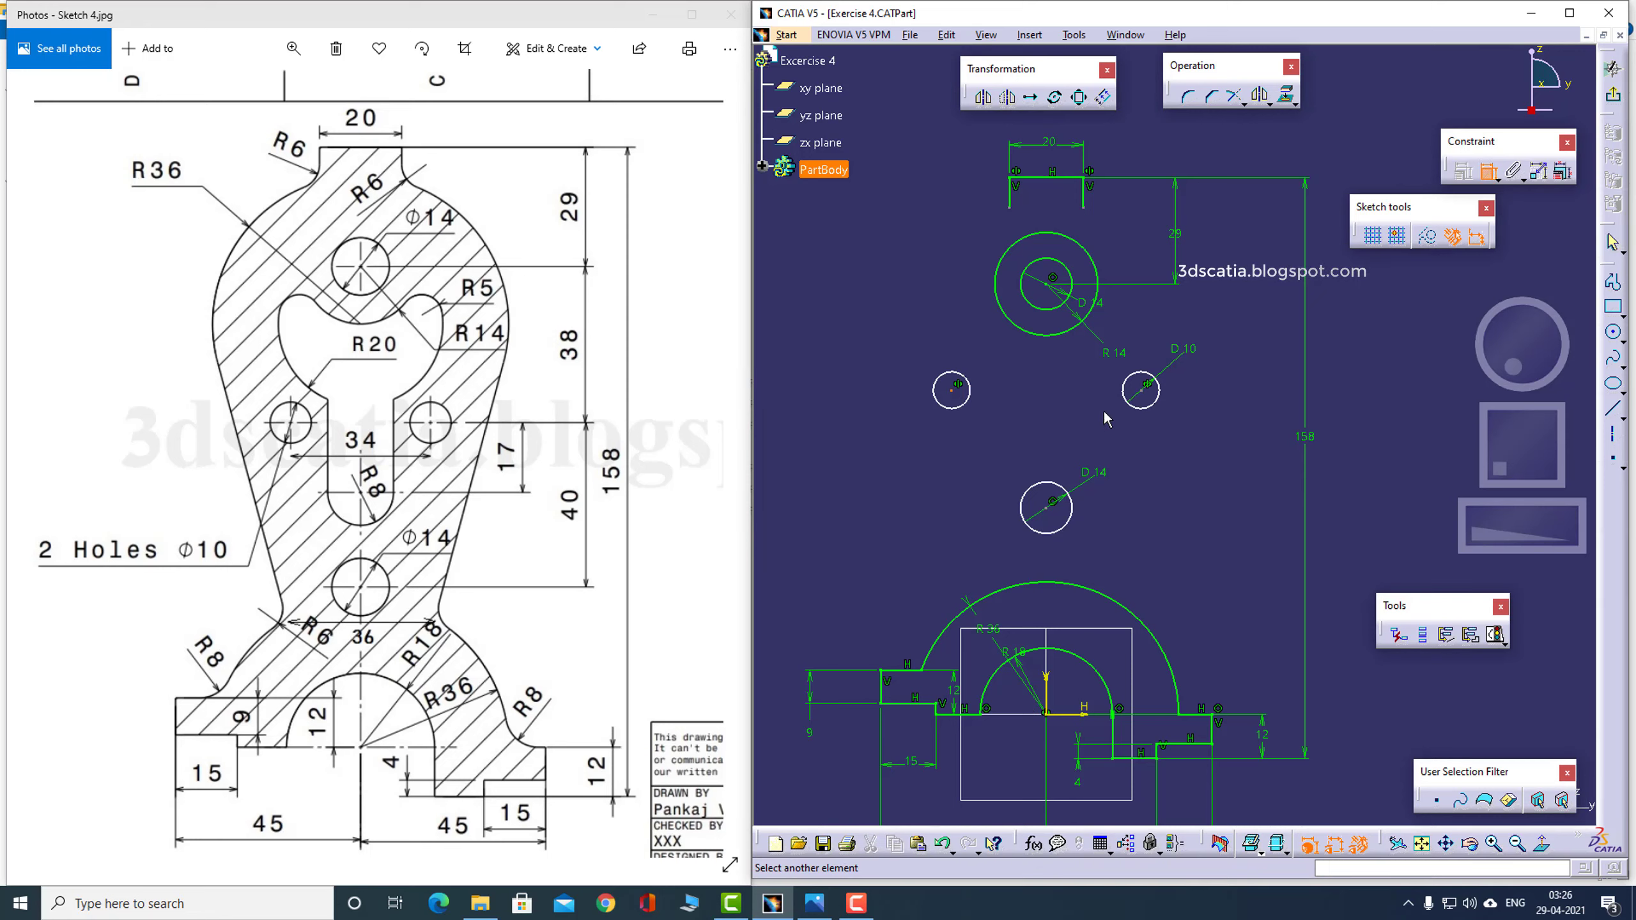
pyautogui.click(1146, 388)
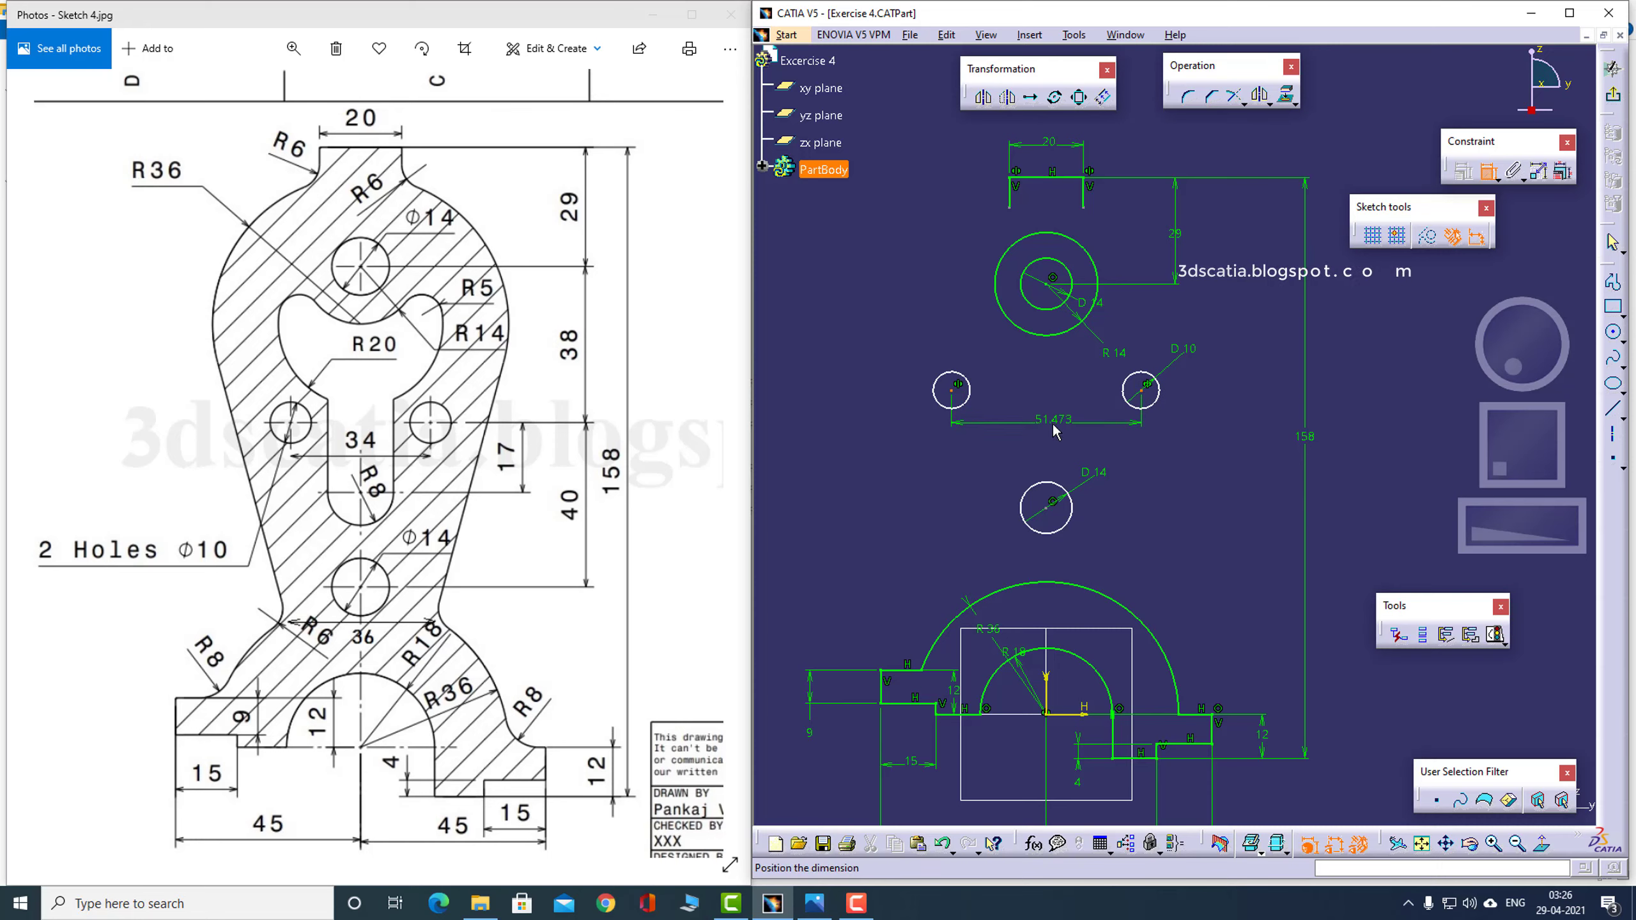
pyautogui.click(1063, 418)
pyautogui.doubleClick(1063, 418)
pyautogui.write('3')
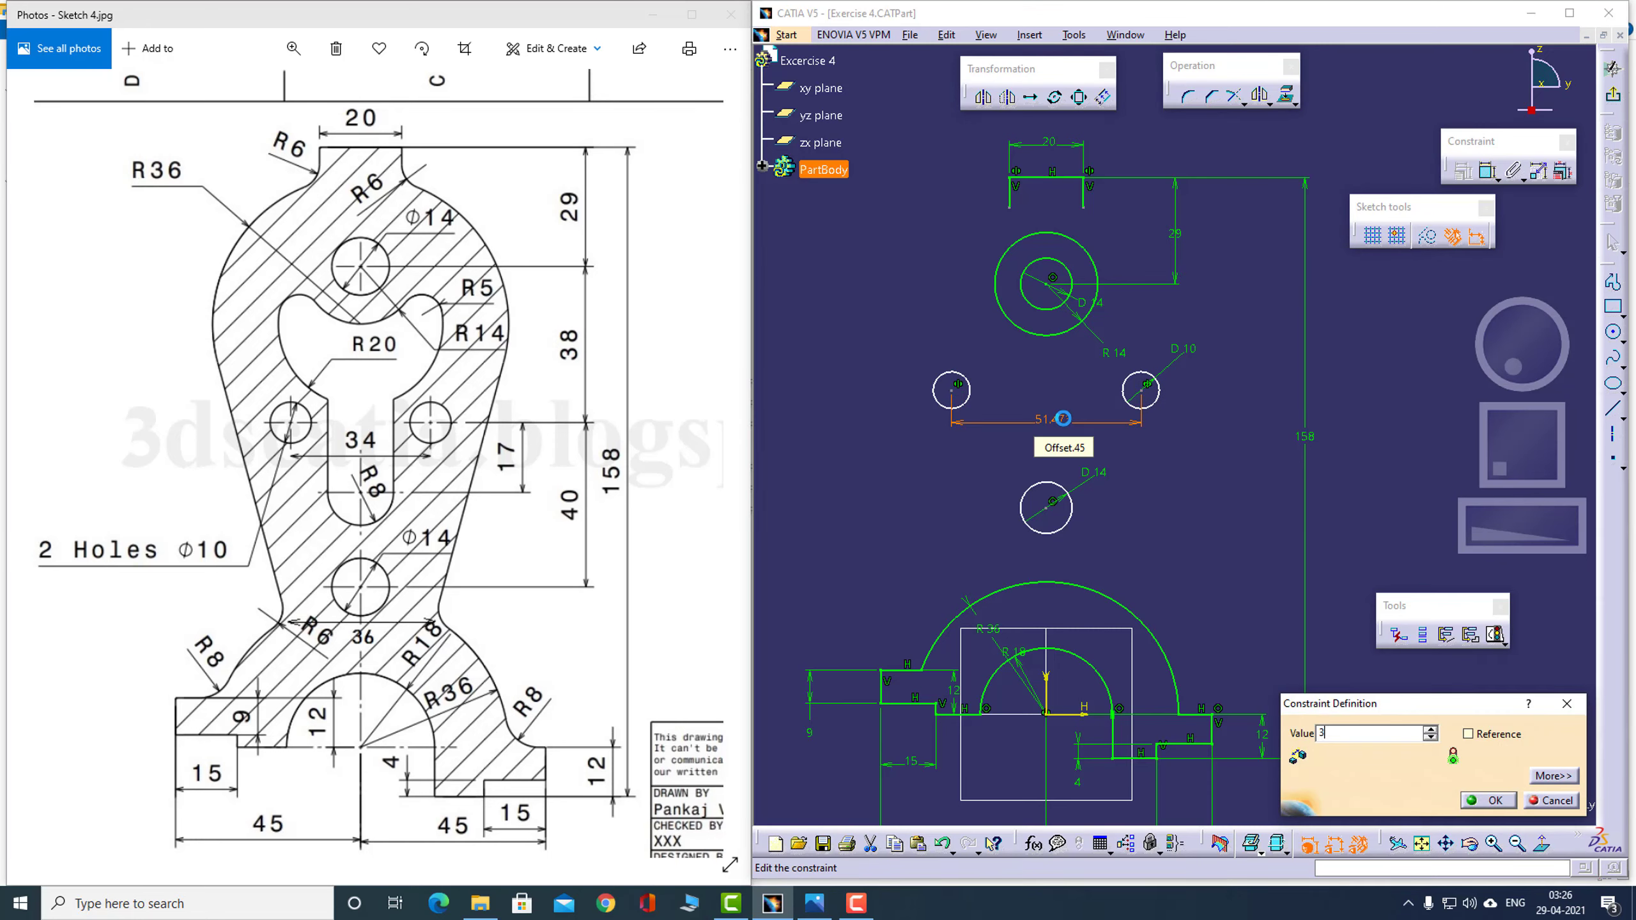
pyautogui.write('4mm')
pyautogui.press('Return')
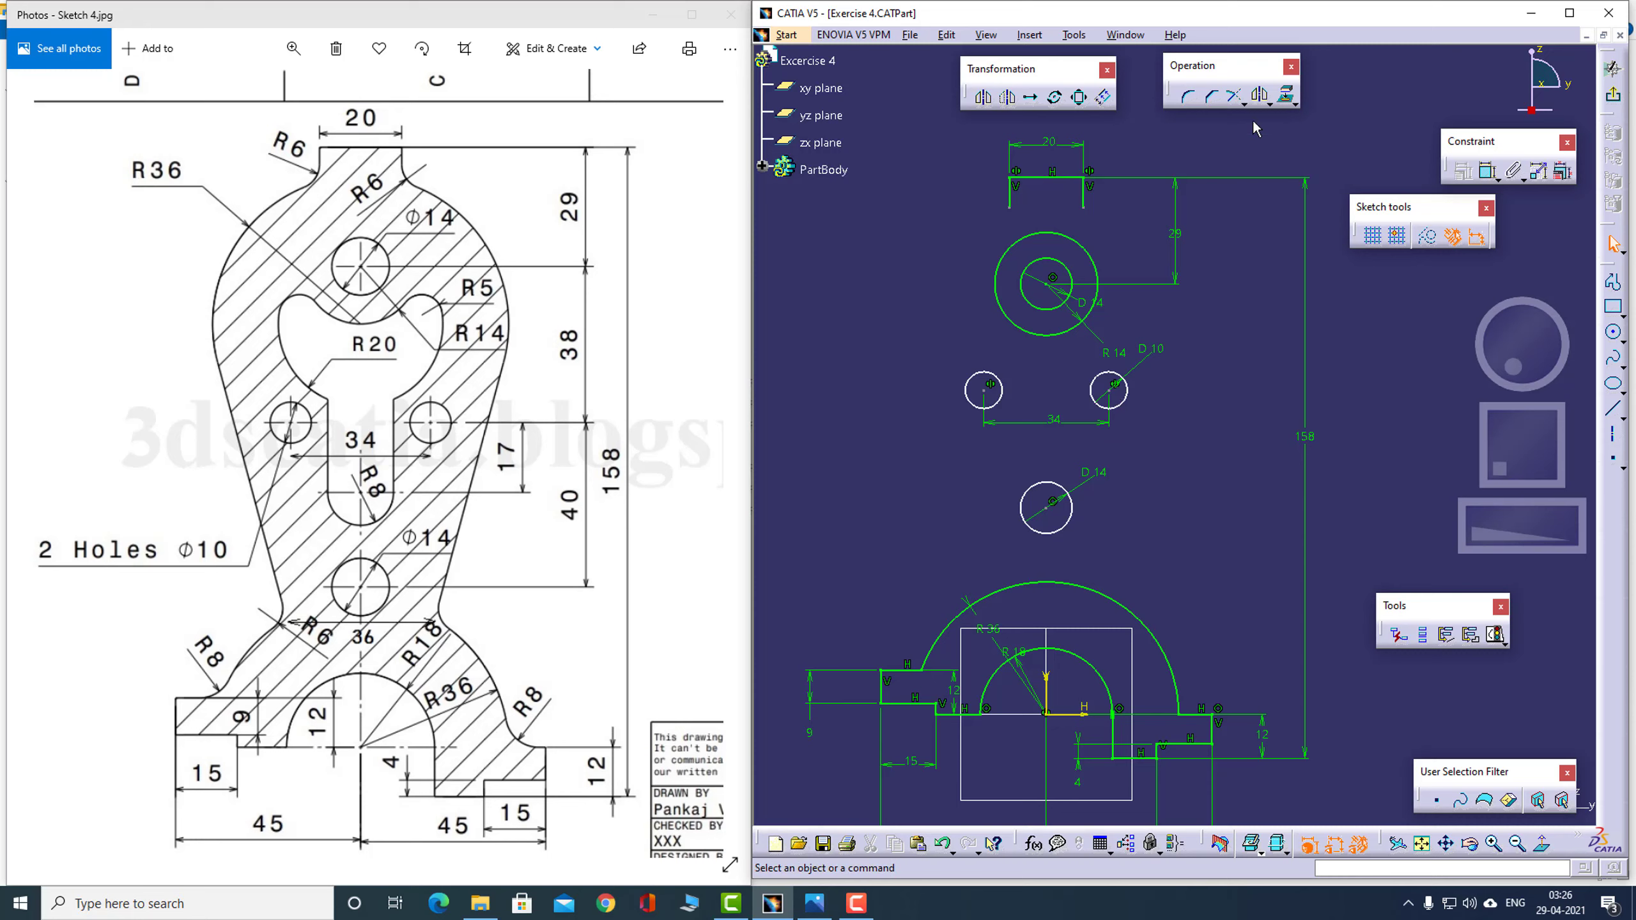
# Add a vertical dimension between the centres of the lower 14 mm circle and the right 10 mm circle, set to 40 mm
pyautogui.click(1487, 172)
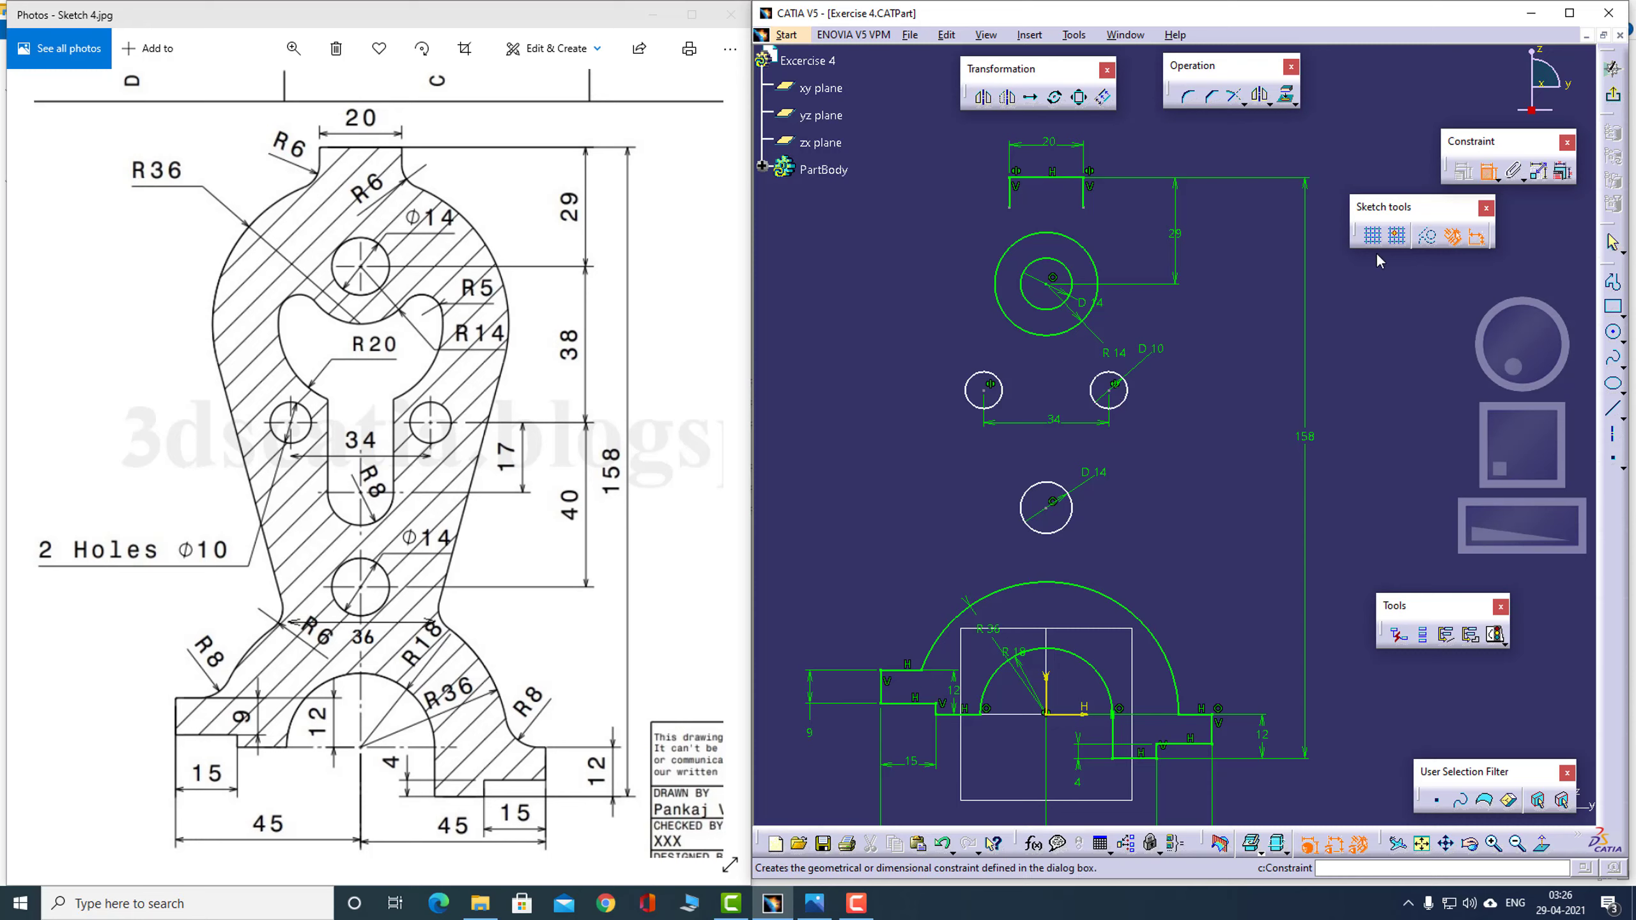
pyautogui.click(1051, 507)
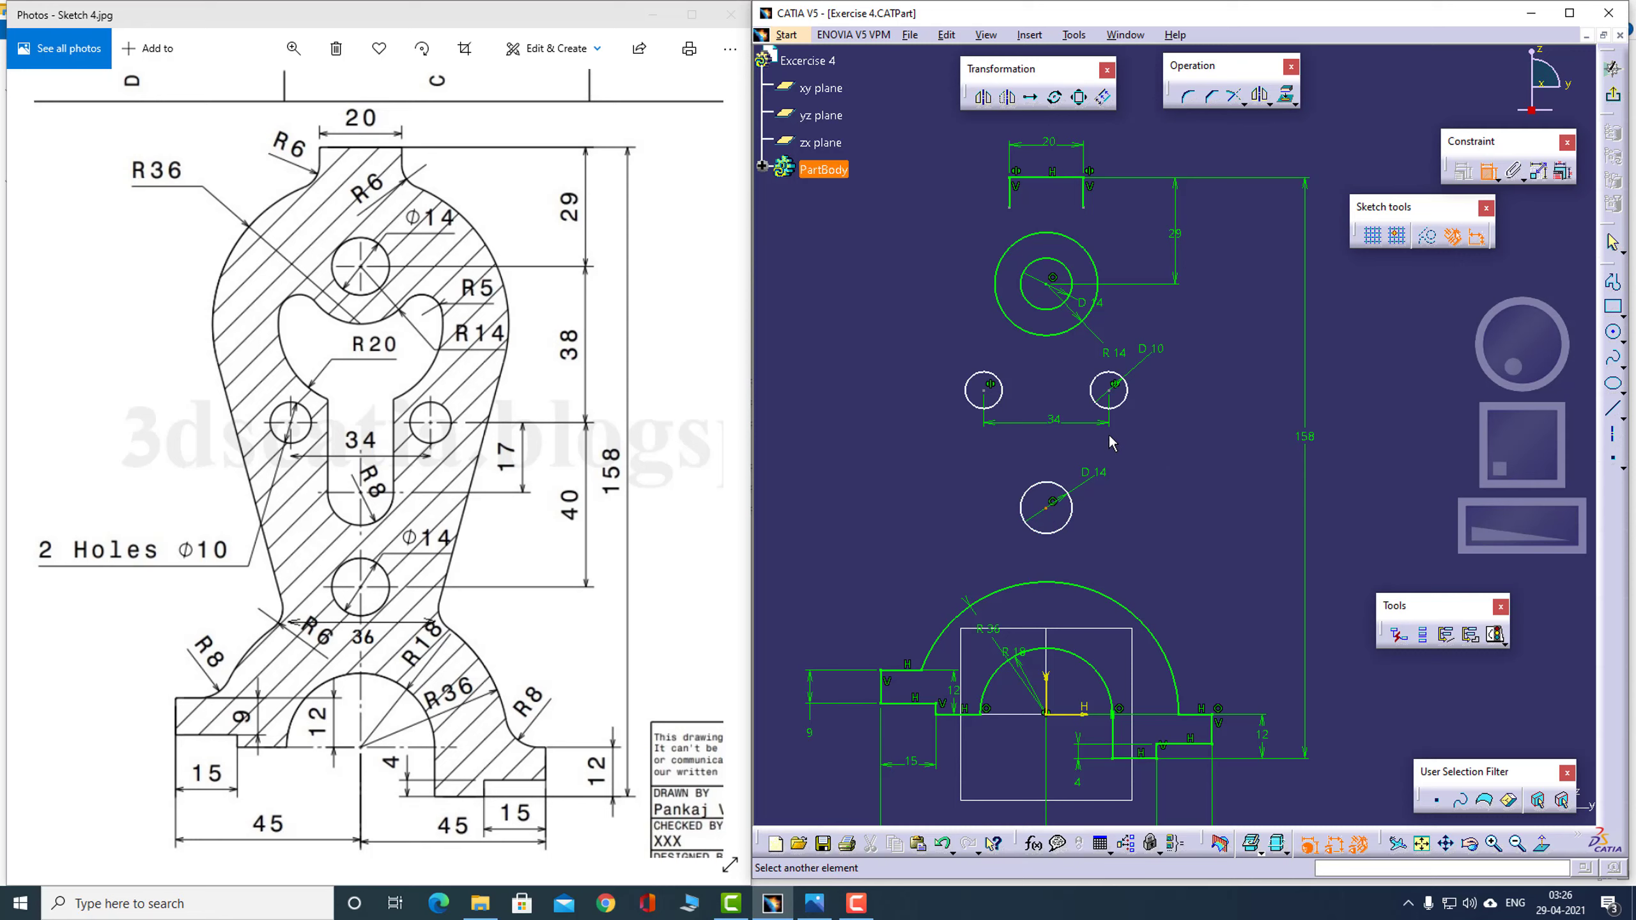
pyautogui.click(1111, 389)
pyautogui.rightClick(1208, 407)
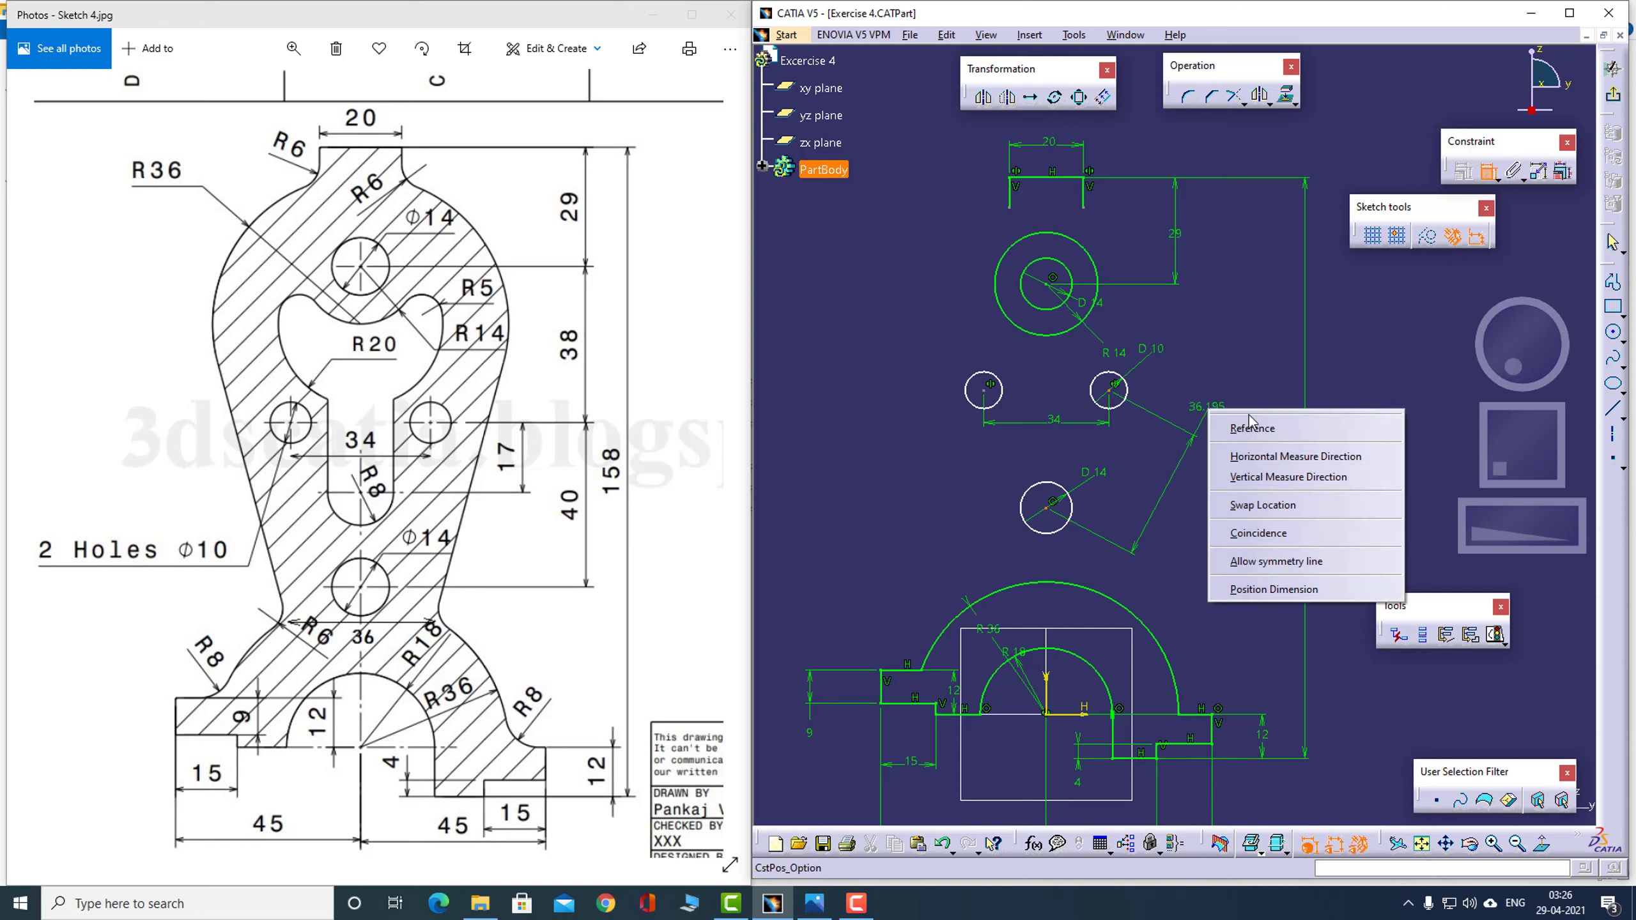
pyautogui.click(1286, 480)
pyautogui.click(1244, 448)
pyautogui.doubleClick(1239, 439)
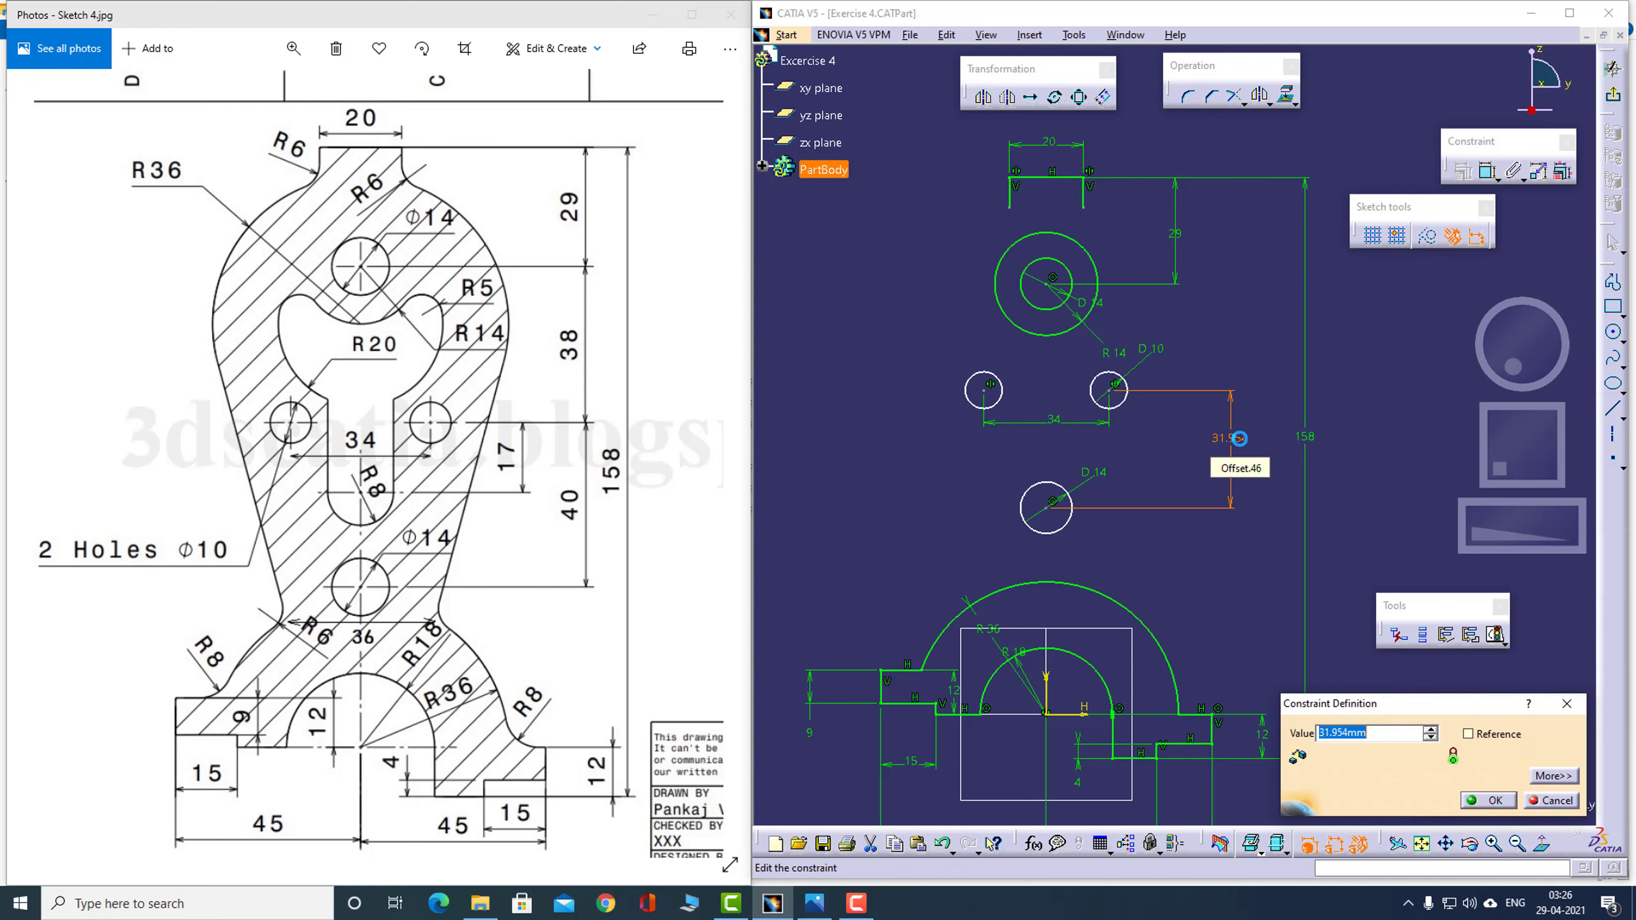
pyautogui.write('40')
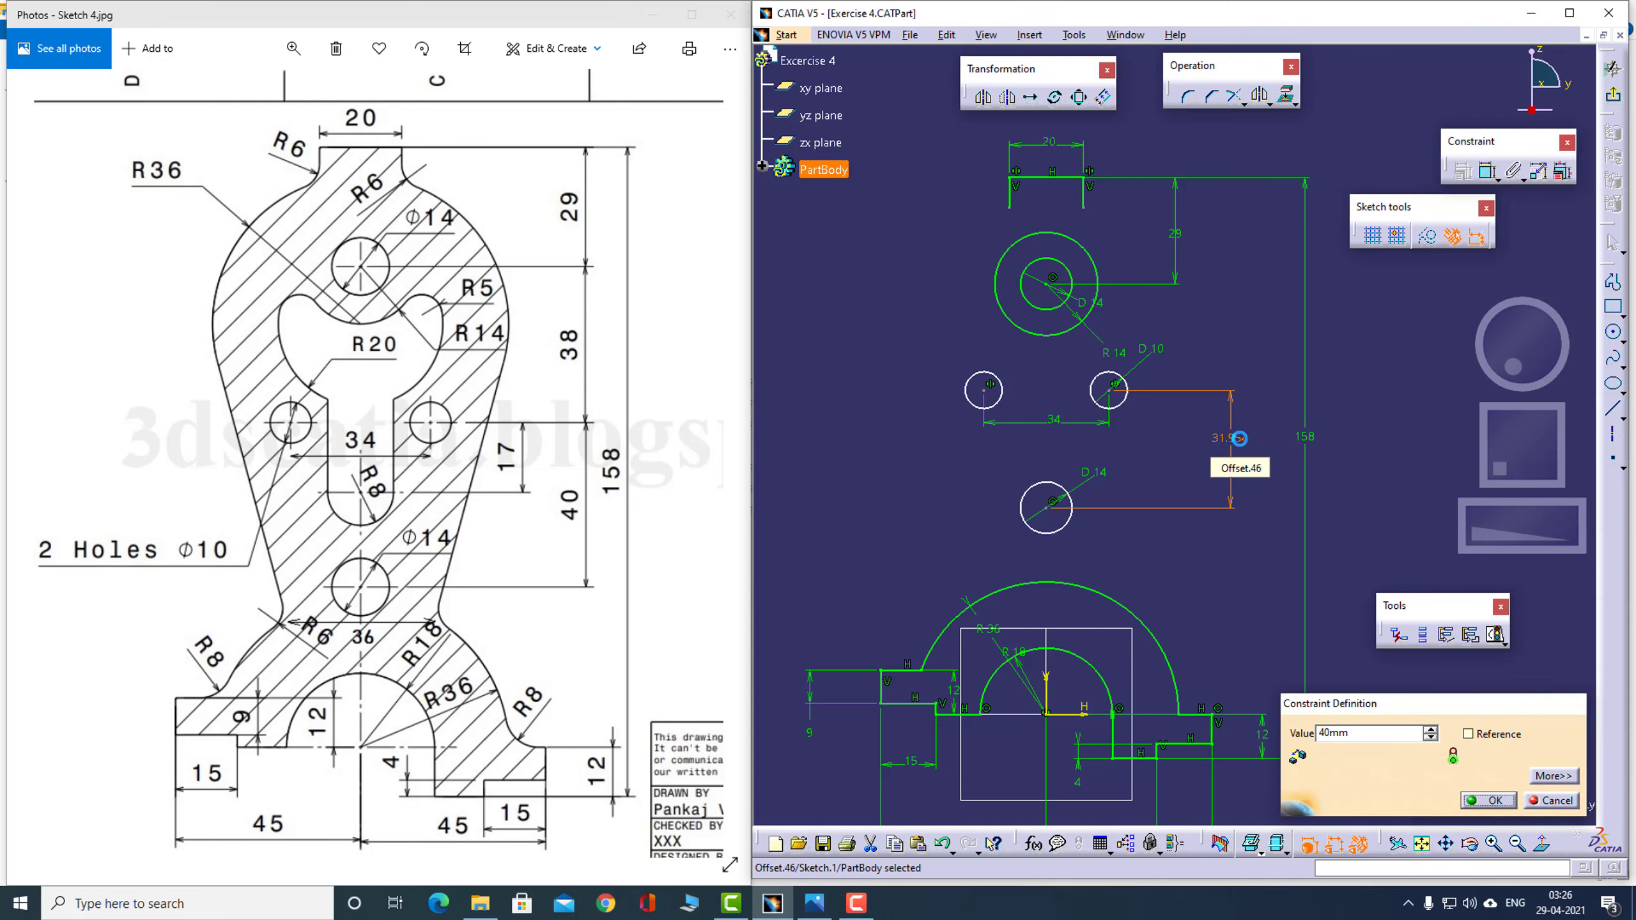
pyautogui.press('Return')
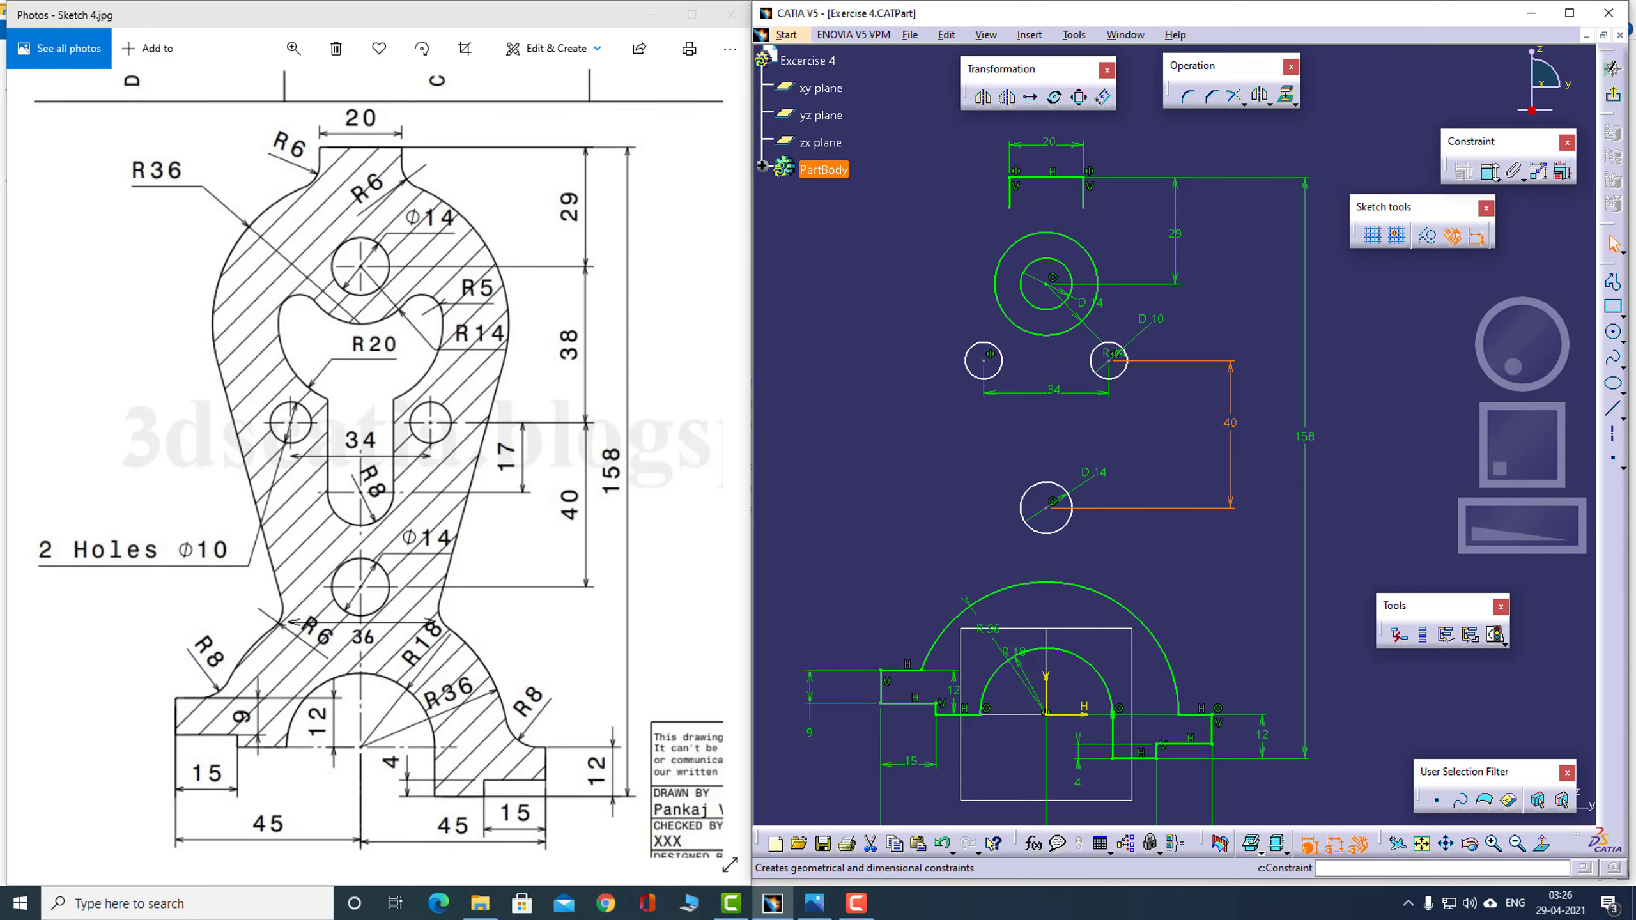
# Add a vertical dimension between the centres of the upper 14 mm circle and the right 10 mm circle, set to 38 mm
pyautogui.click(1489, 172)
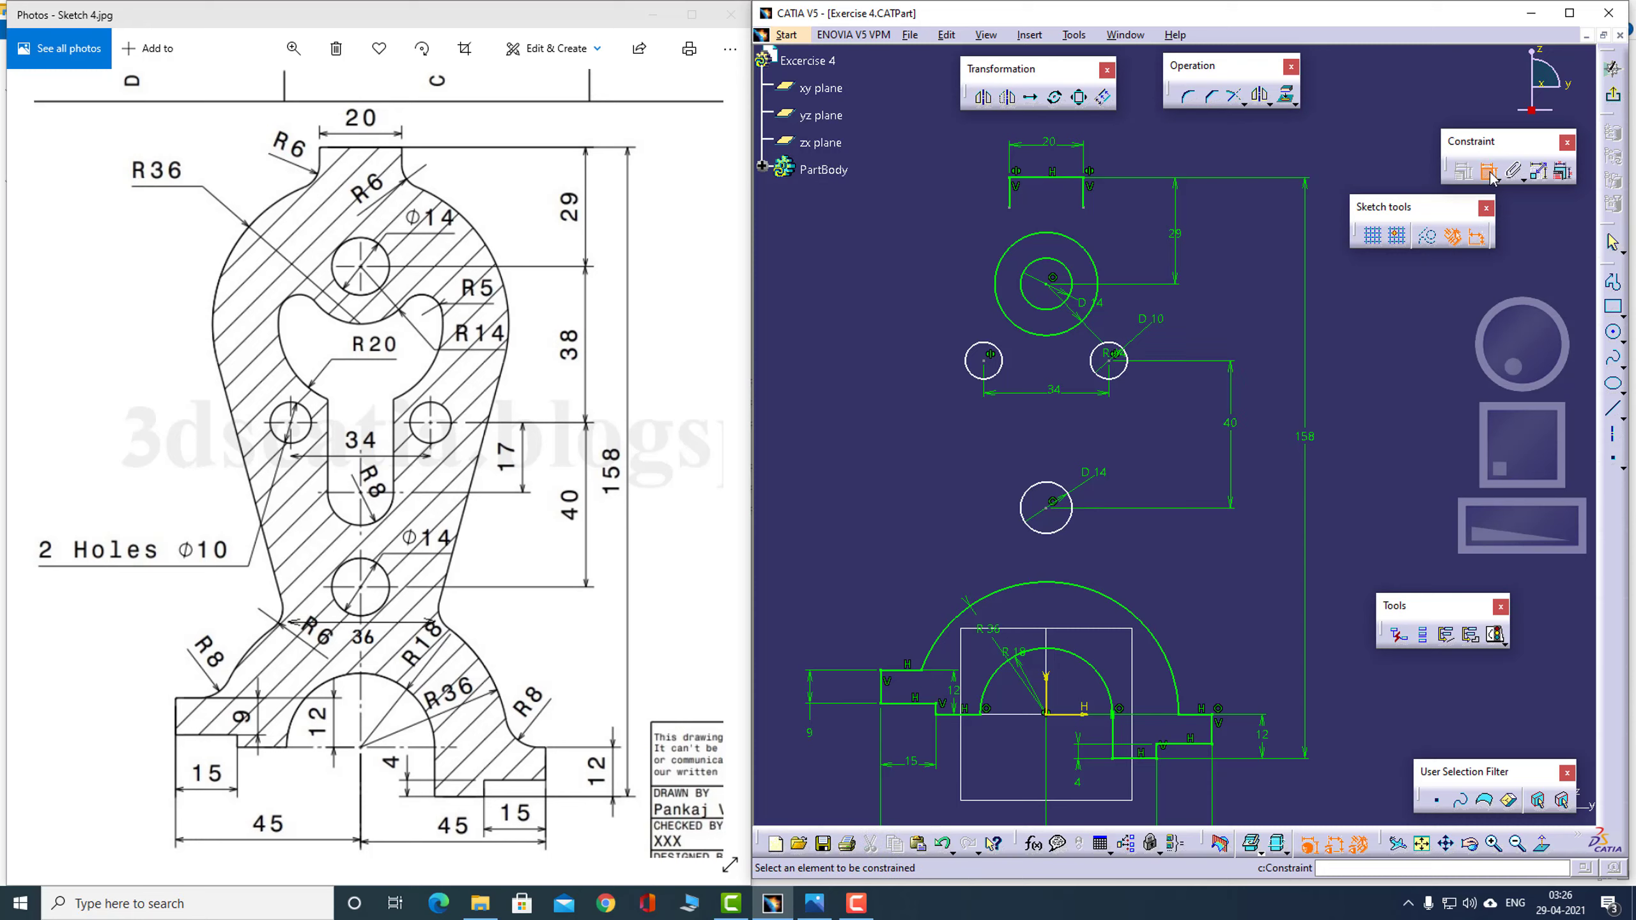
pyautogui.click(1052, 280)
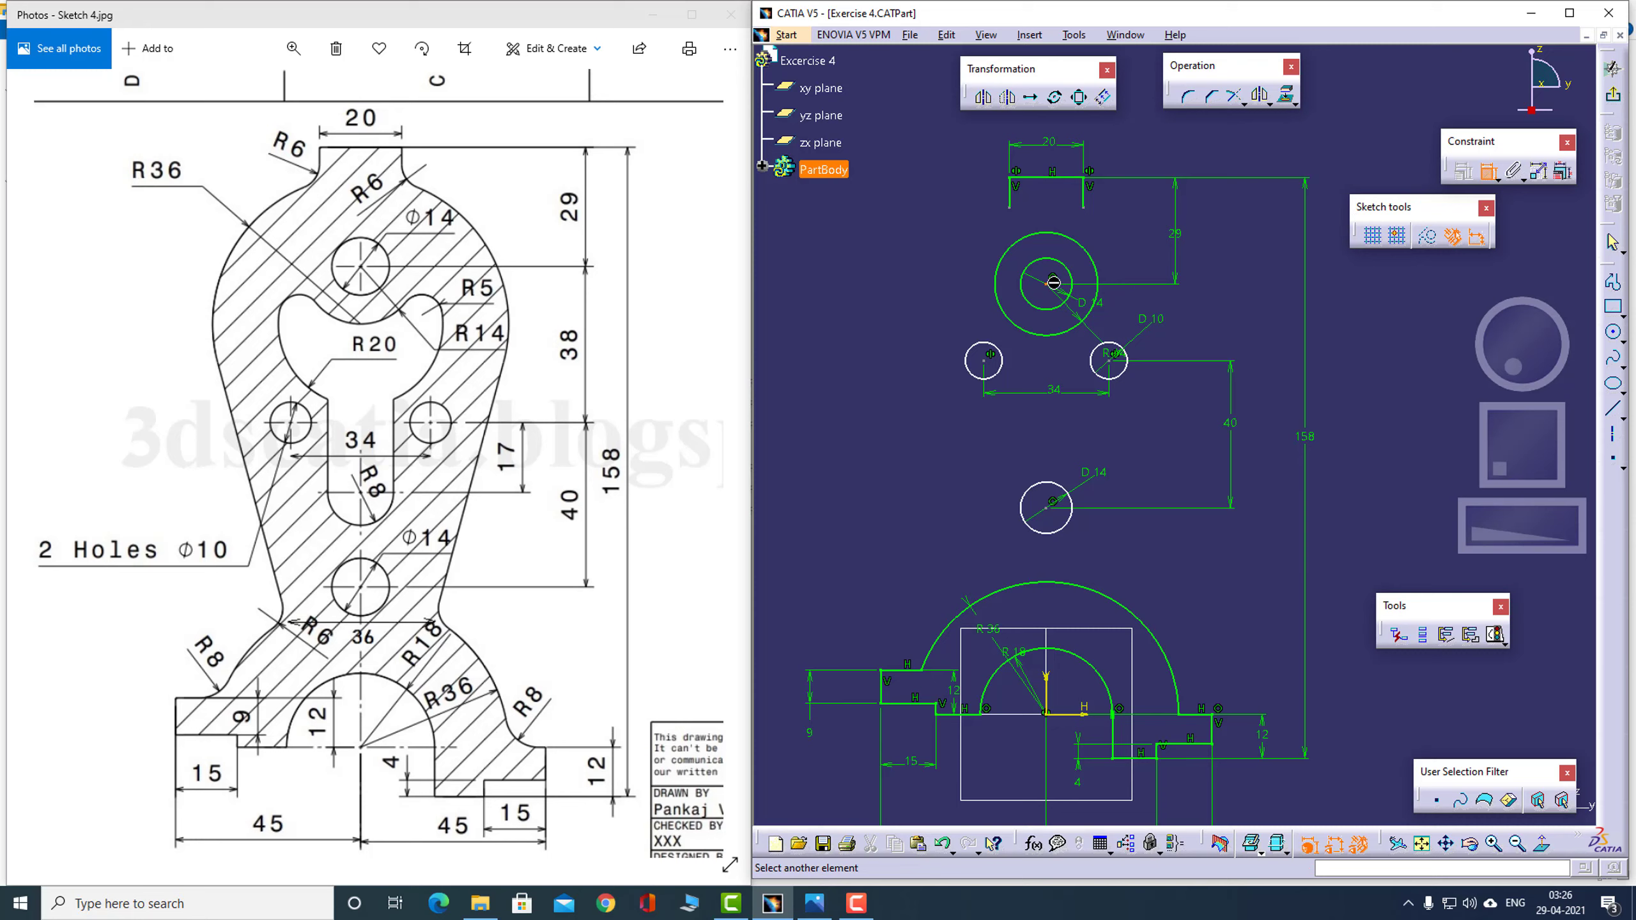
pyautogui.click(1110, 359)
pyautogui.rightClick(1232, 317)
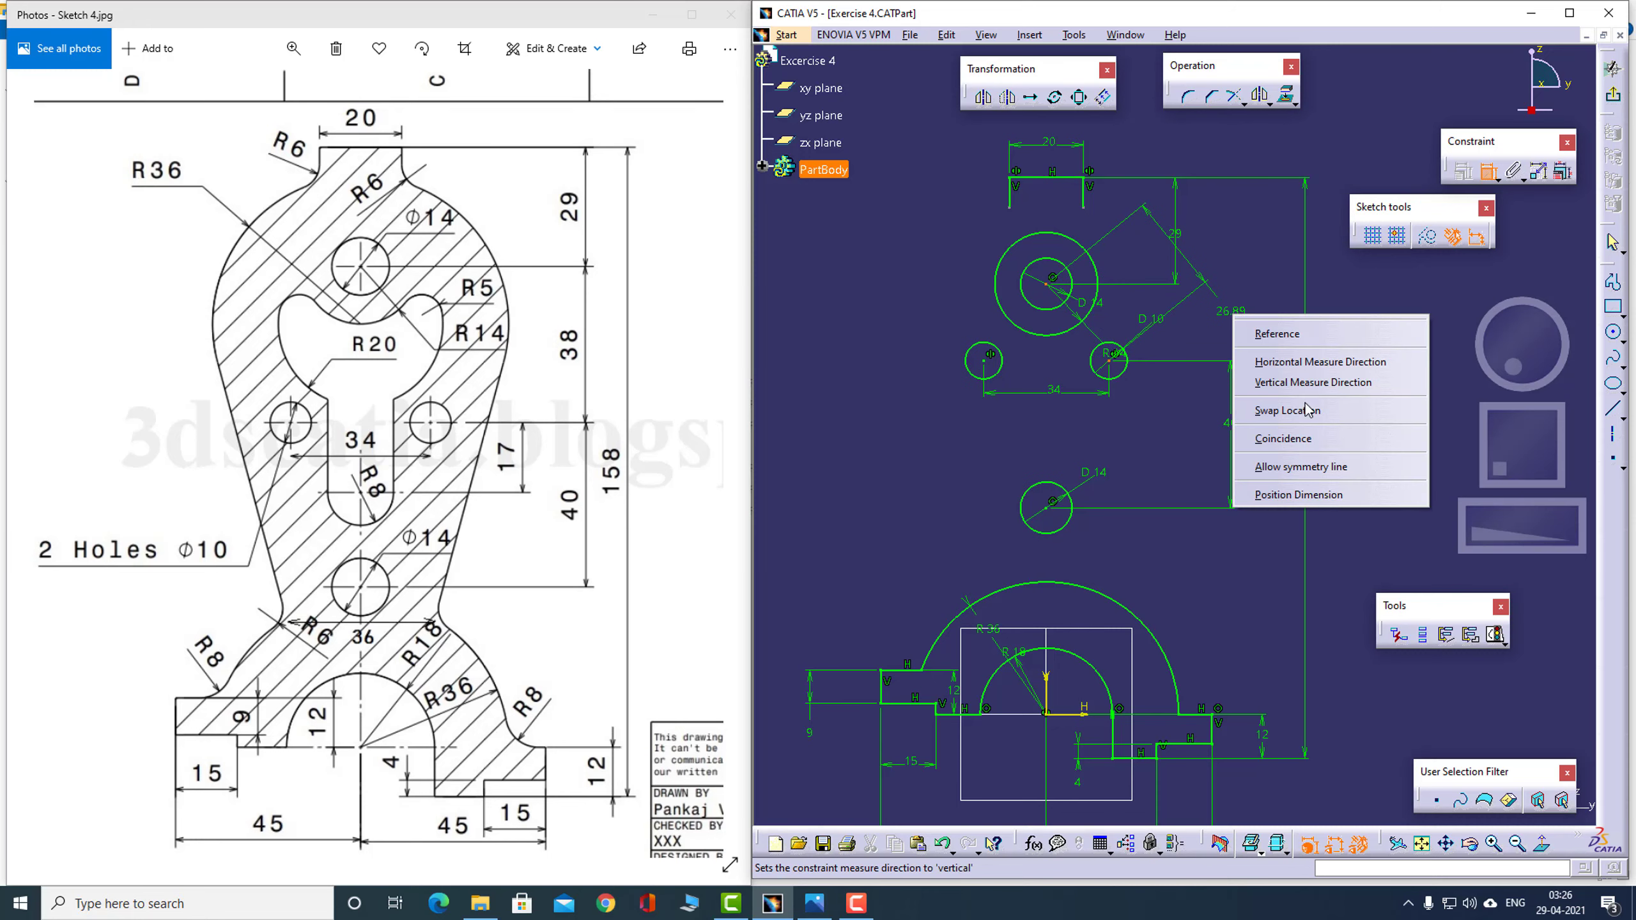
pyautogui.click(1289, 382)
pyautogui.click(1247, 320)
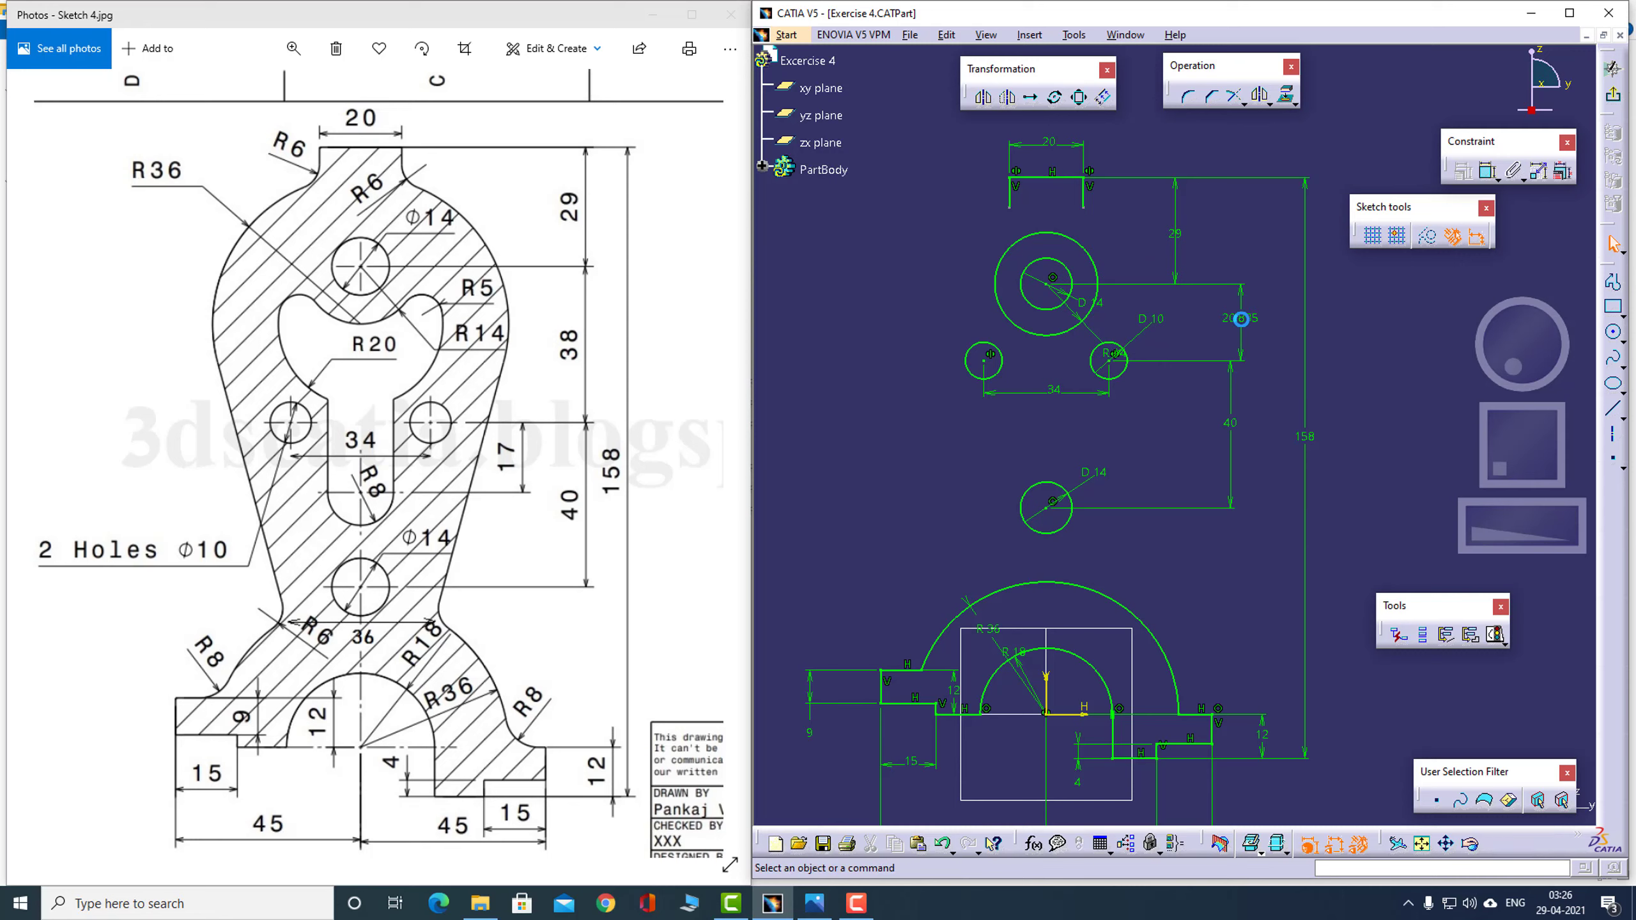
pyautogui.doubleClick(1246, 318)
pyautogui.write('38mm')
pyautogui.press('Return')
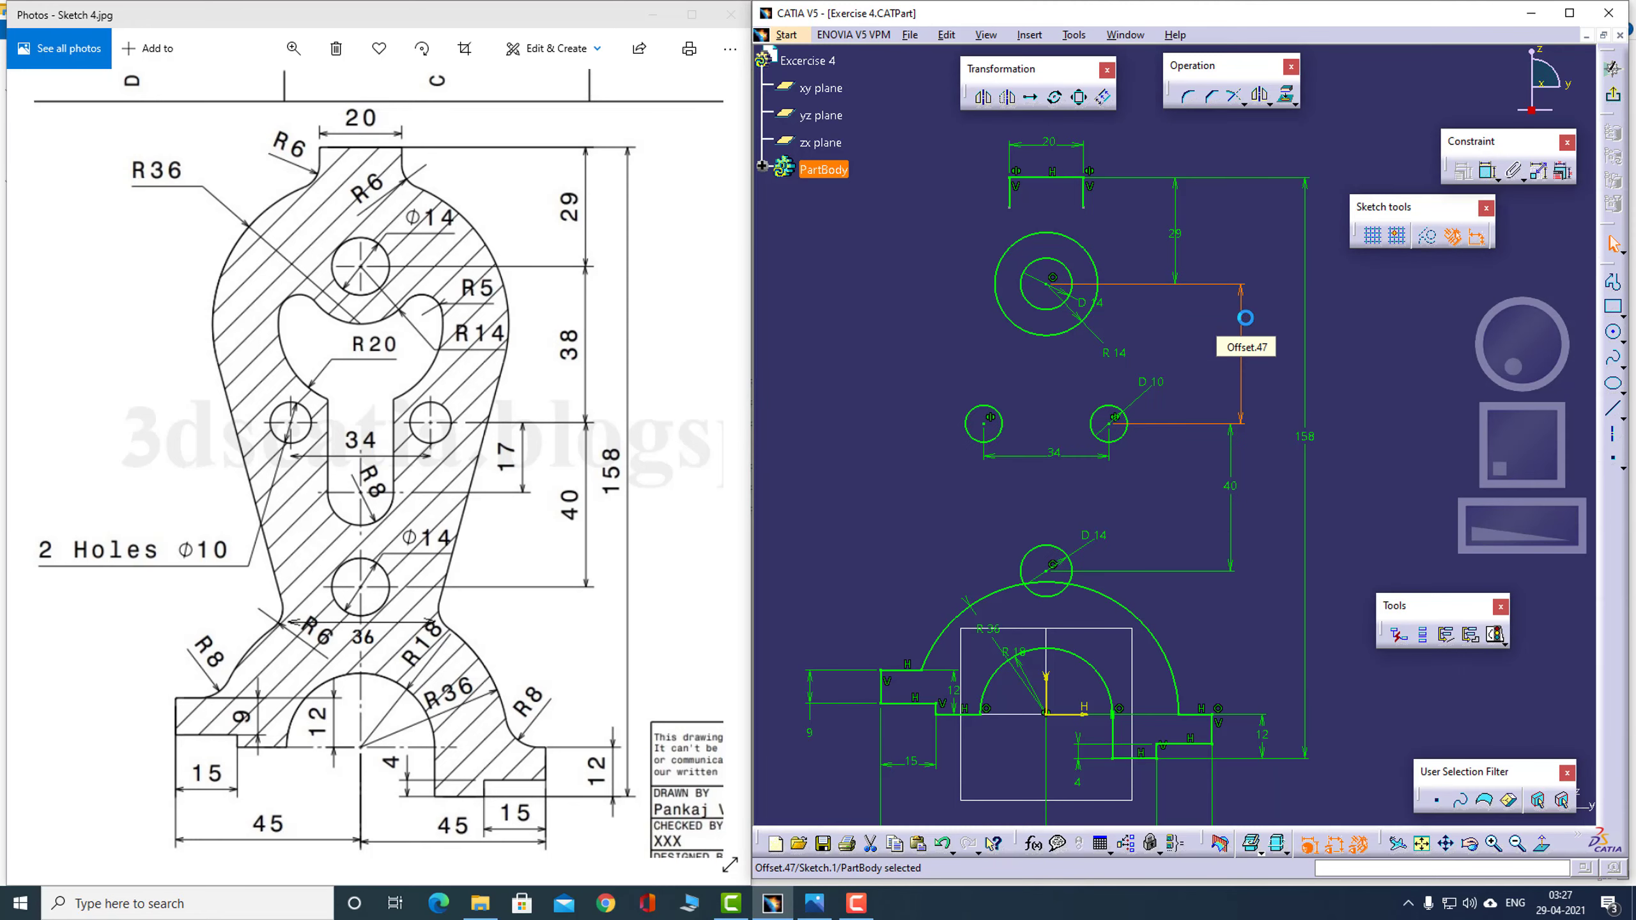
pyautogui.click(1150, 504)
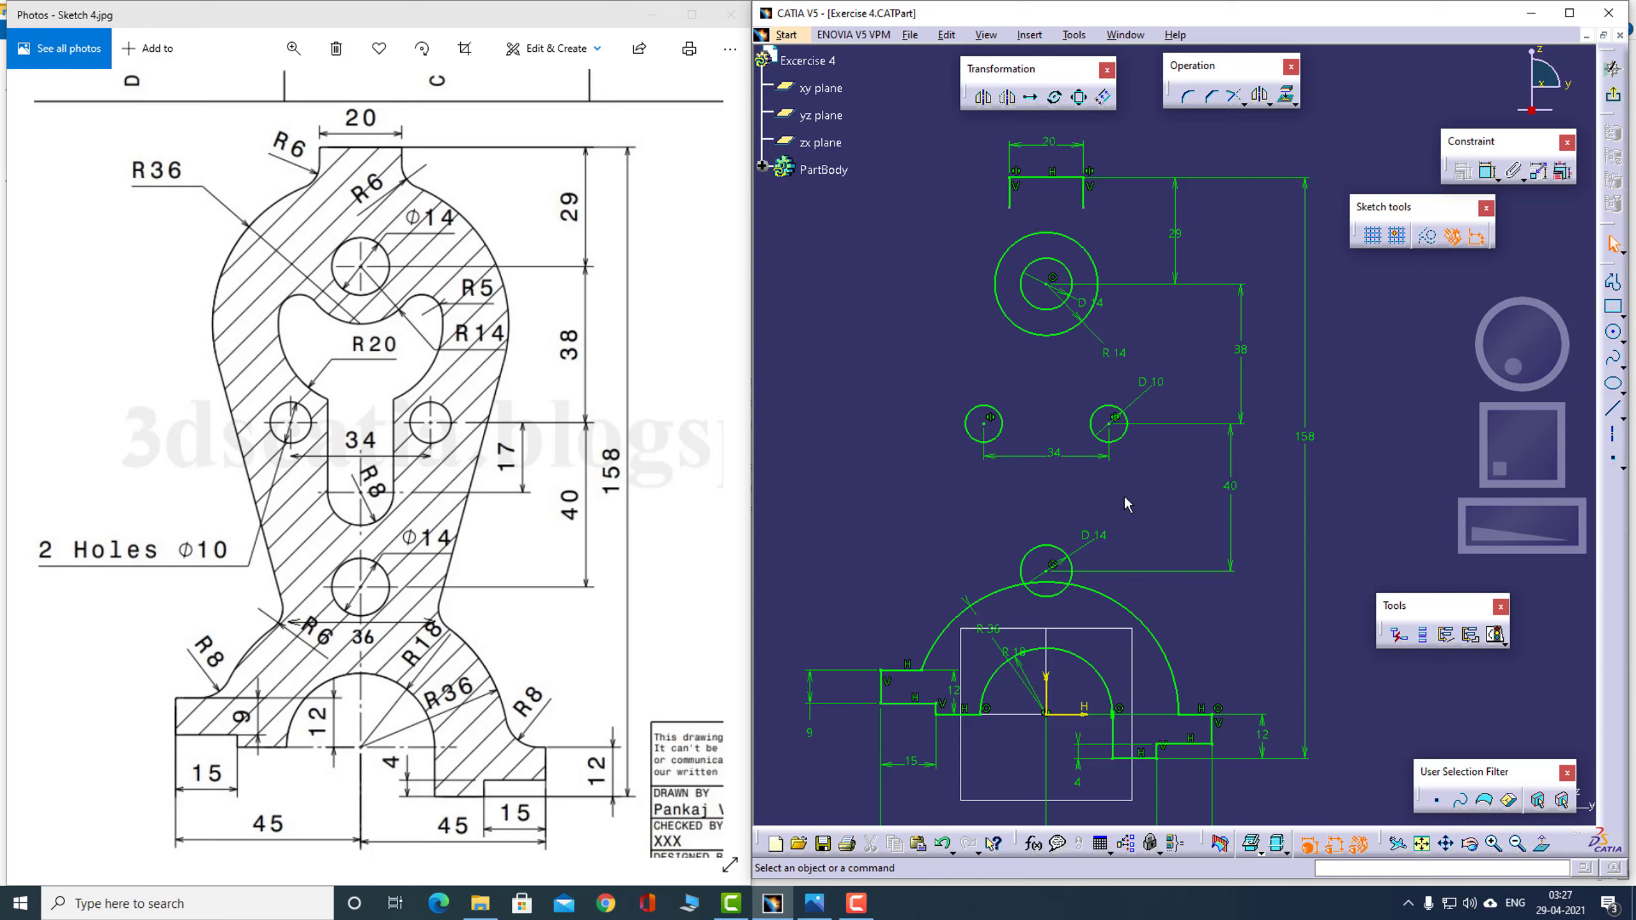
# Sketch a near-vertical line just left of the vertical axis, running from between the two 10 mm circles down towards the lower 14 mm circle
pyautogui.click(1613, 282)
pyautogui.click(1024, 406)
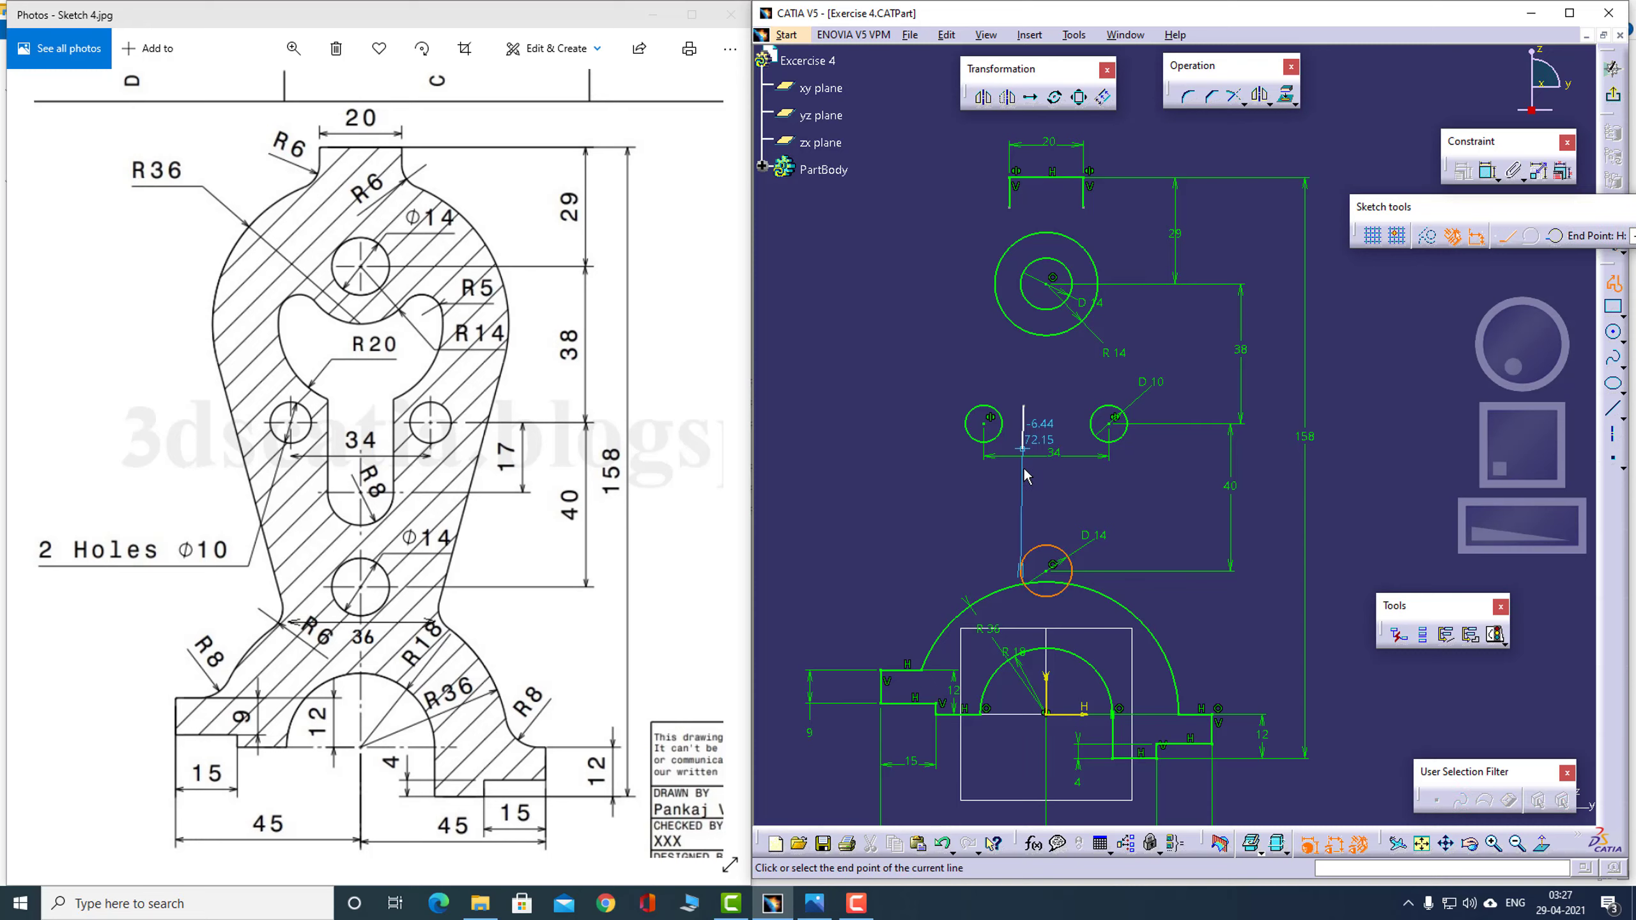
pyautogui.click(1017, 517)
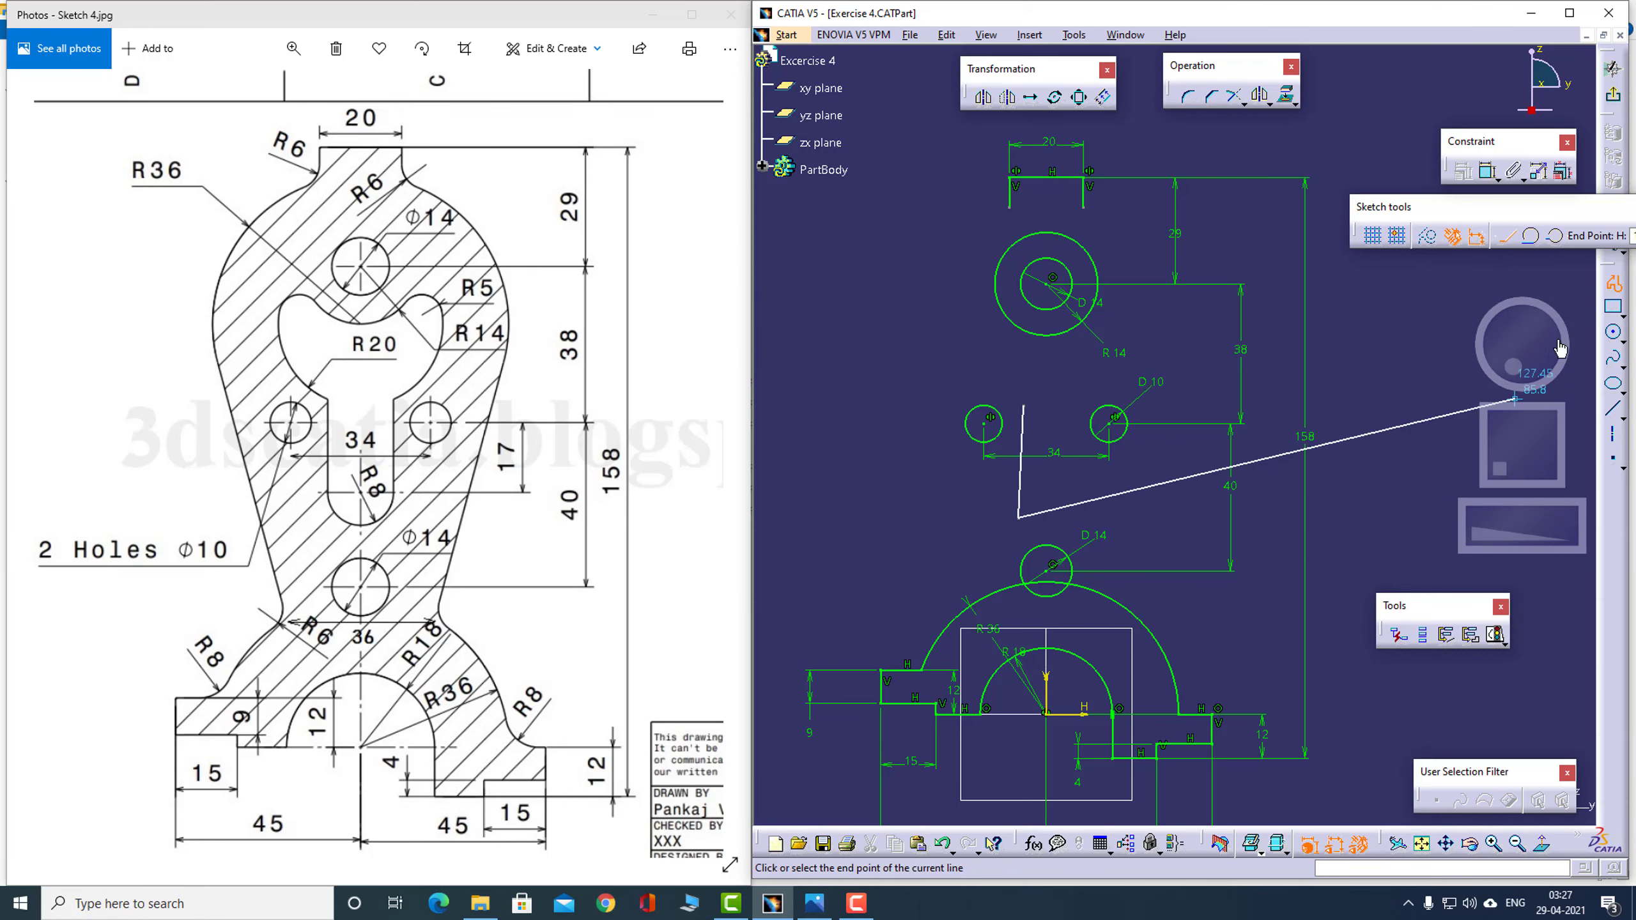
pyautogui.click(1614, 282)
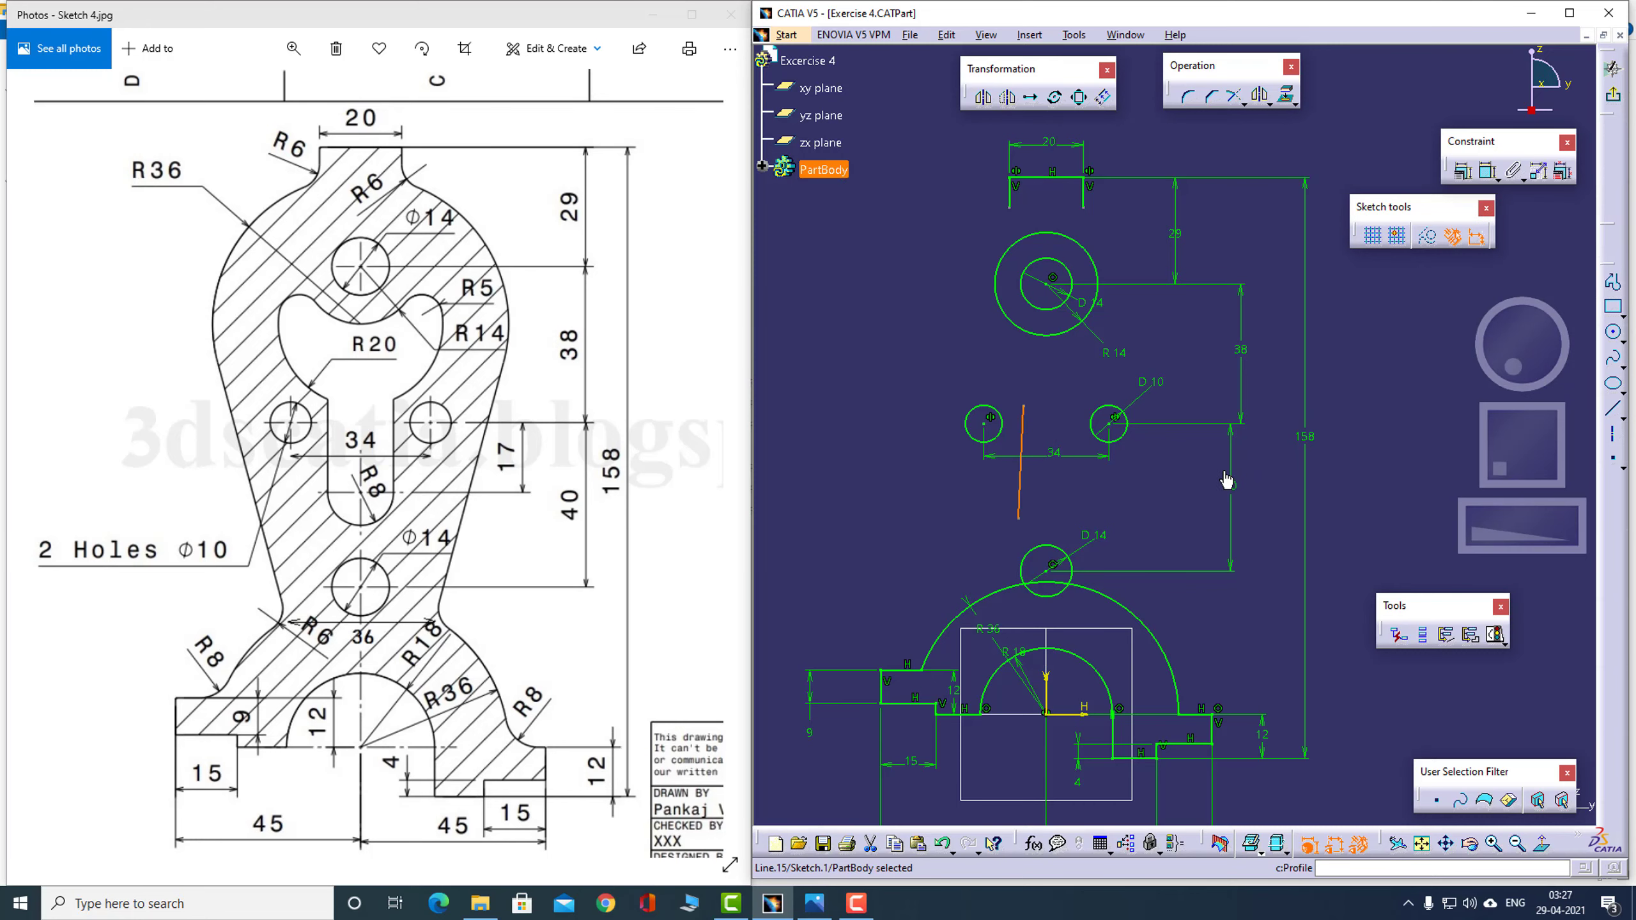
# Constrain the new slot line to vertical and mirror it about the sketch's vertical axis
pyautogui.rightClick(1024, 485)
pyautogui.moveTo(1179, 744)
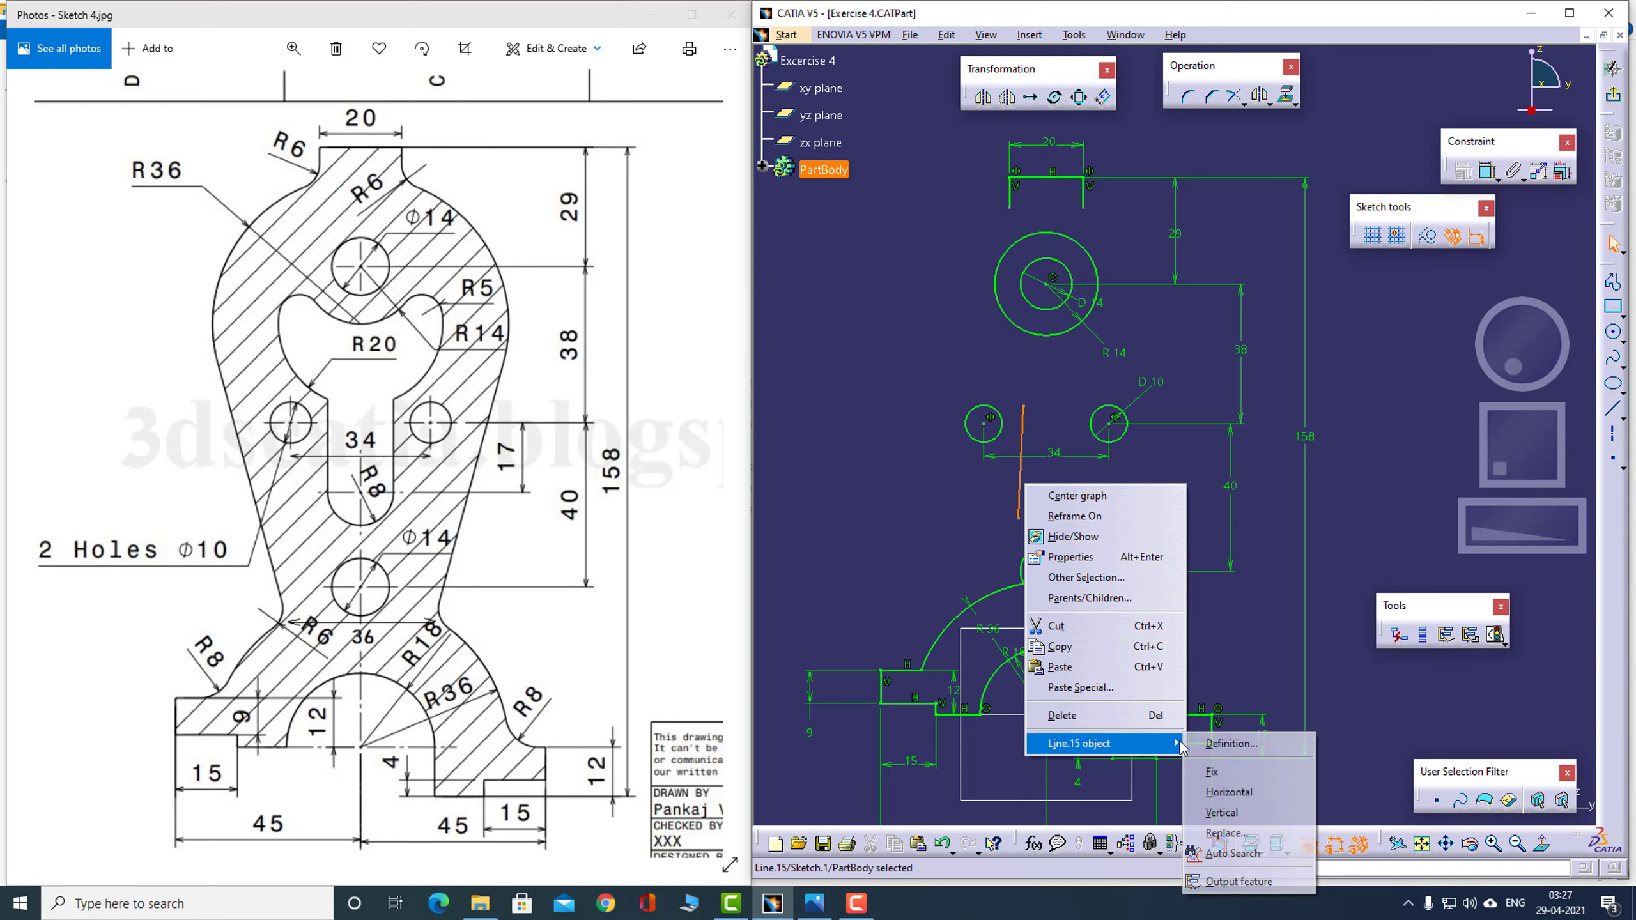
pyautogui.click(1220, 813)
pyautogui.moveTo(1002, 469); pyautogui.dragTo(1013, 474)
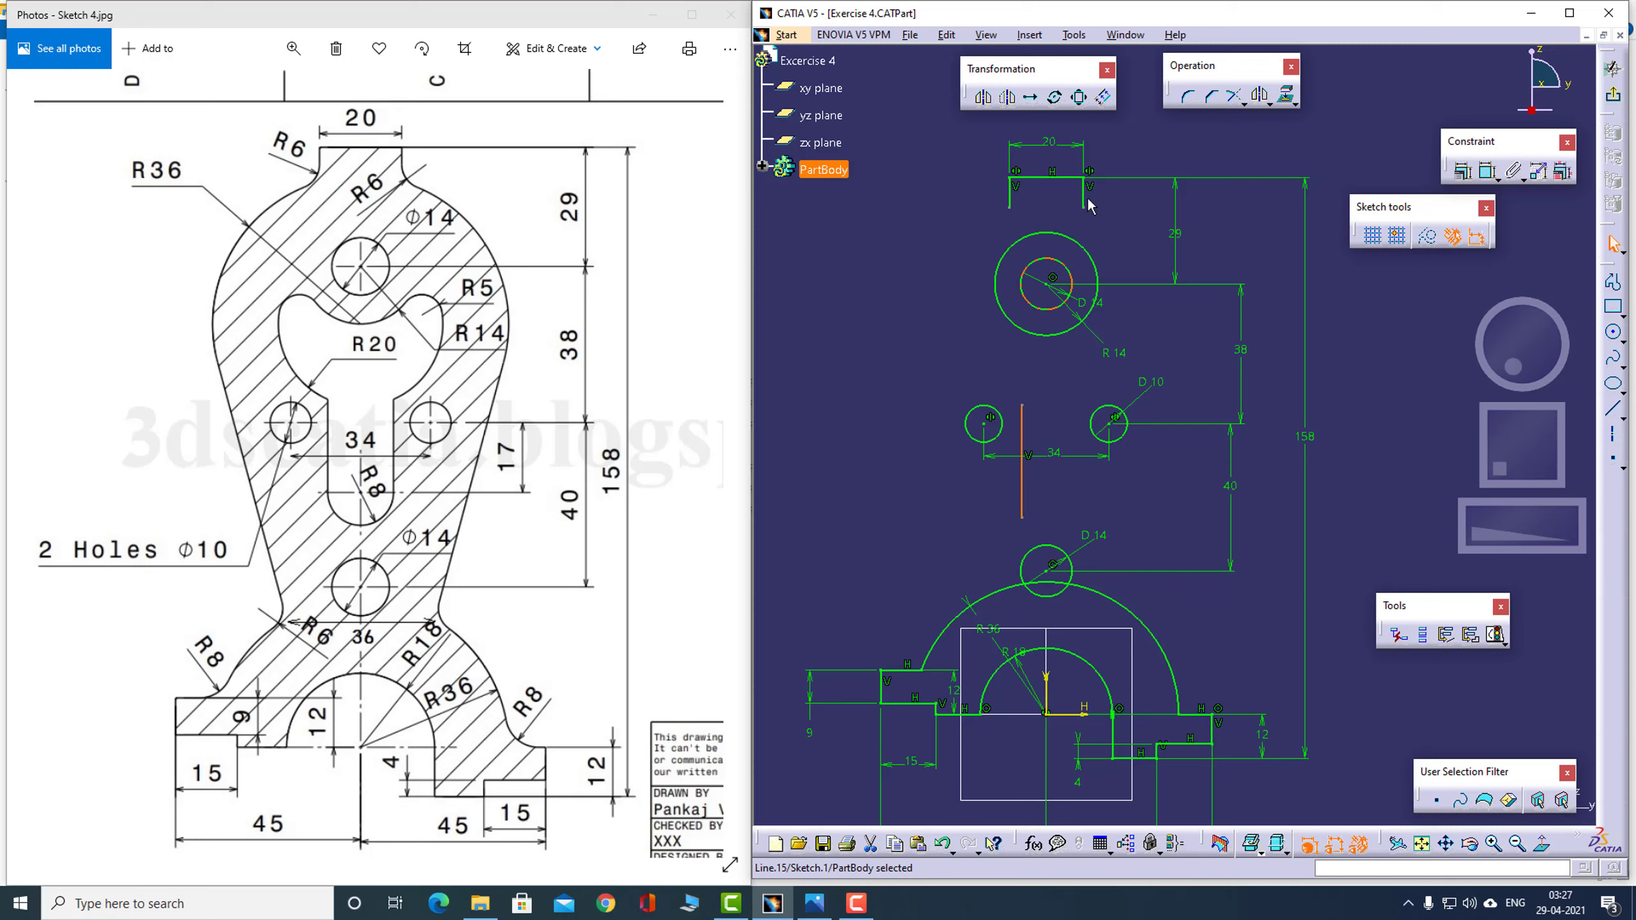
pyautogui.click(984, 97)
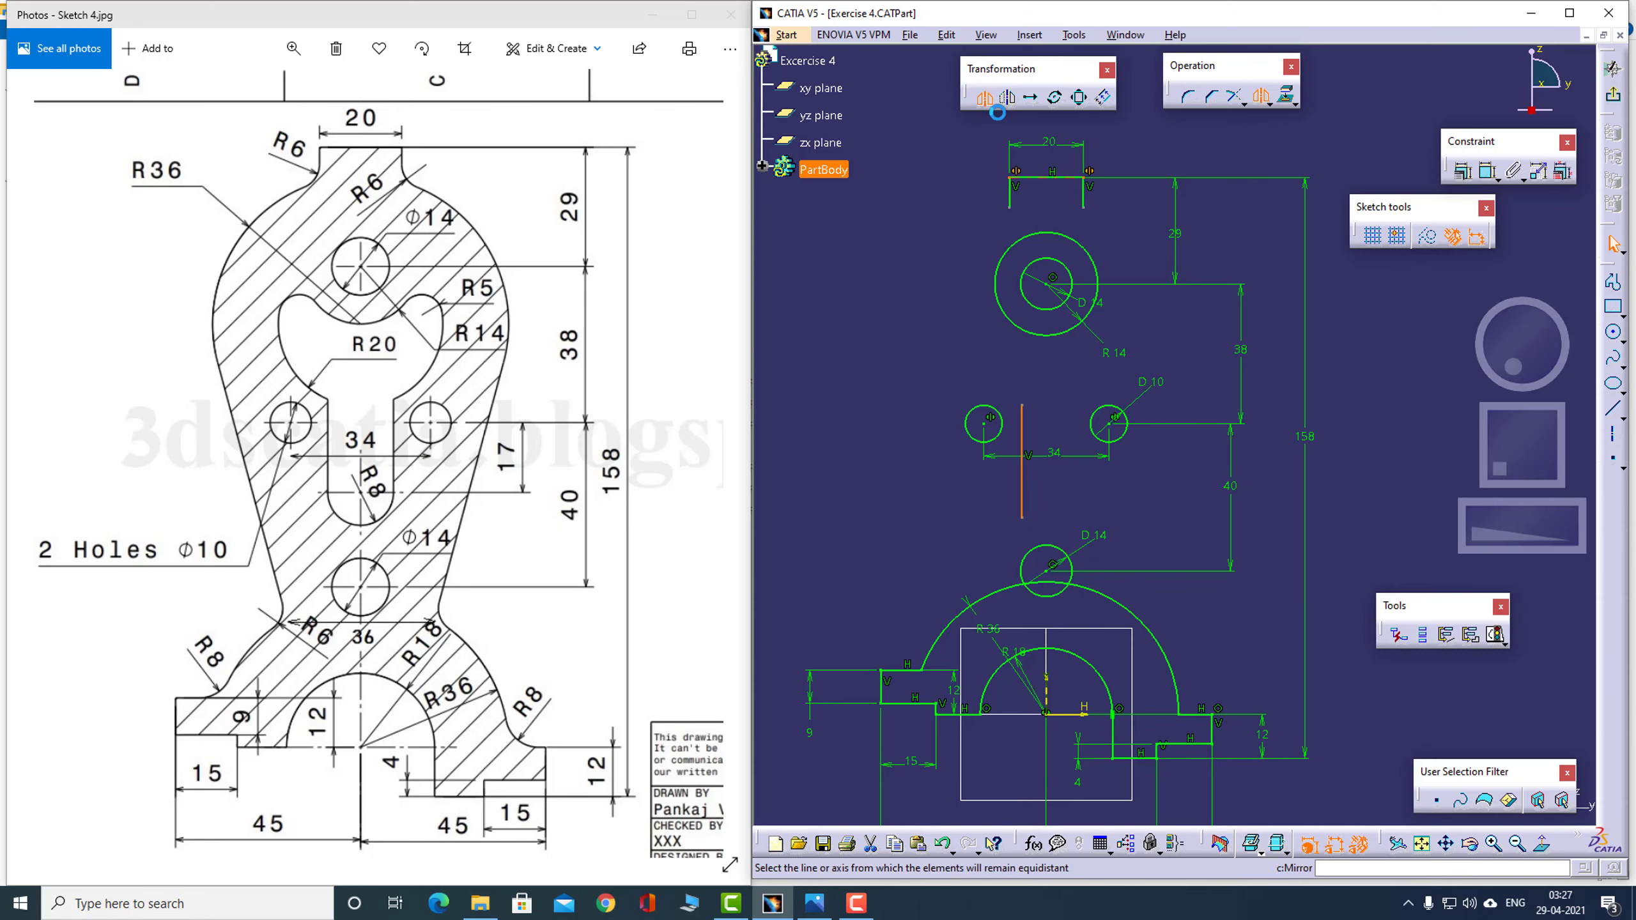
pyautogui.click(1053, 699)
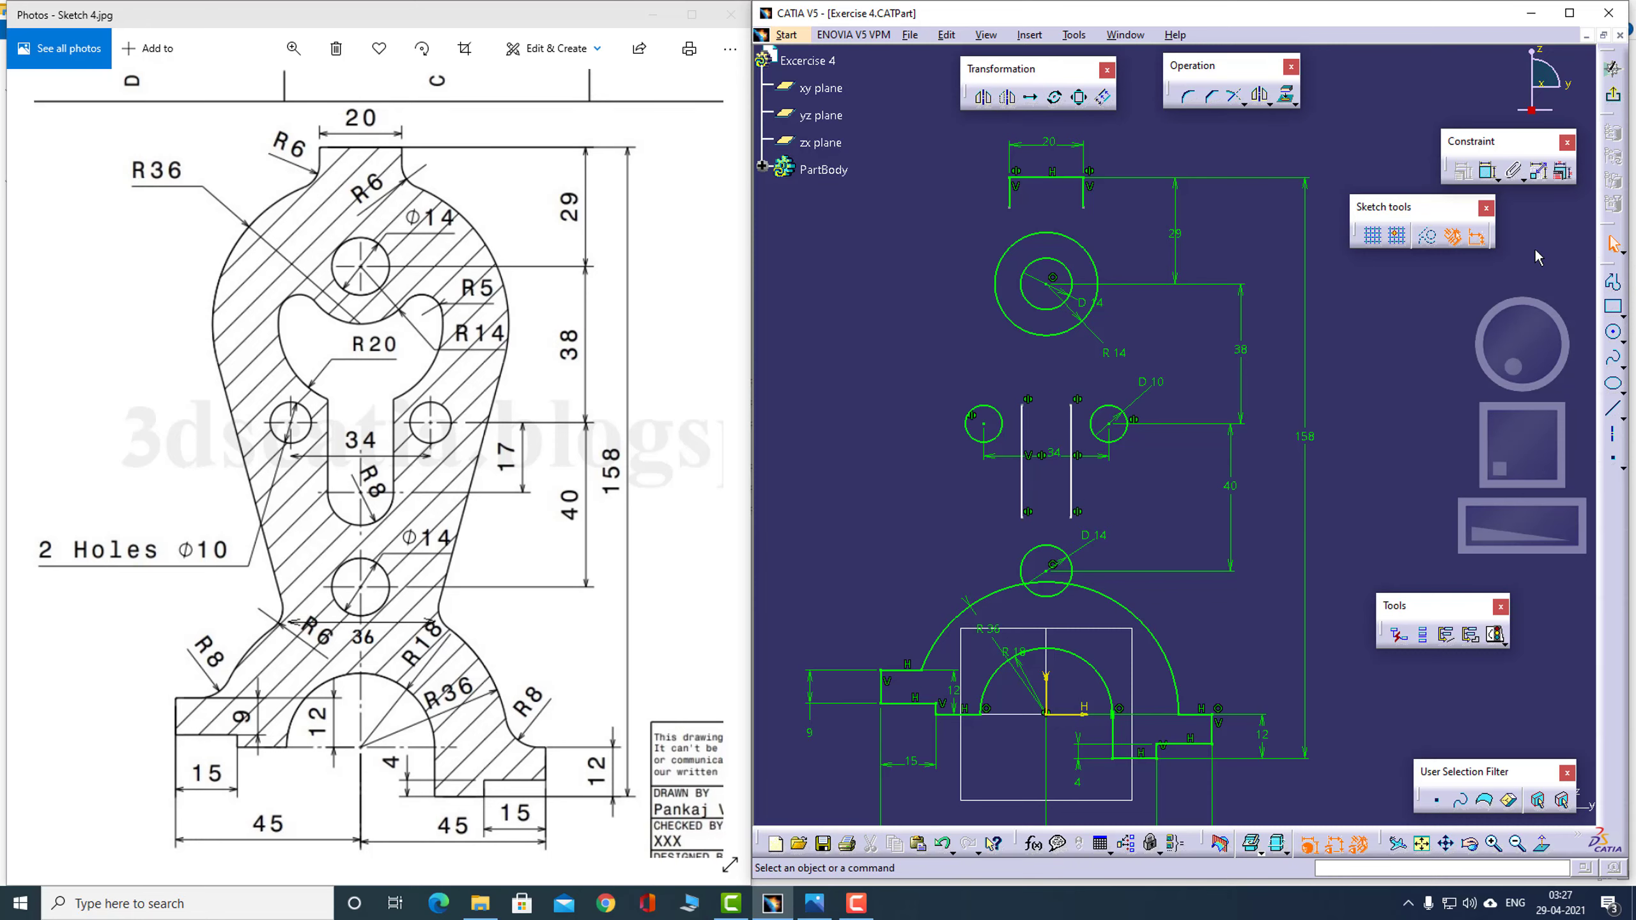
# Close the slot's lower end with a three-point arc of about 6.7 mm radius joining the lower endpoints of the two vertical lines
pyautogui.click(1620, 338)
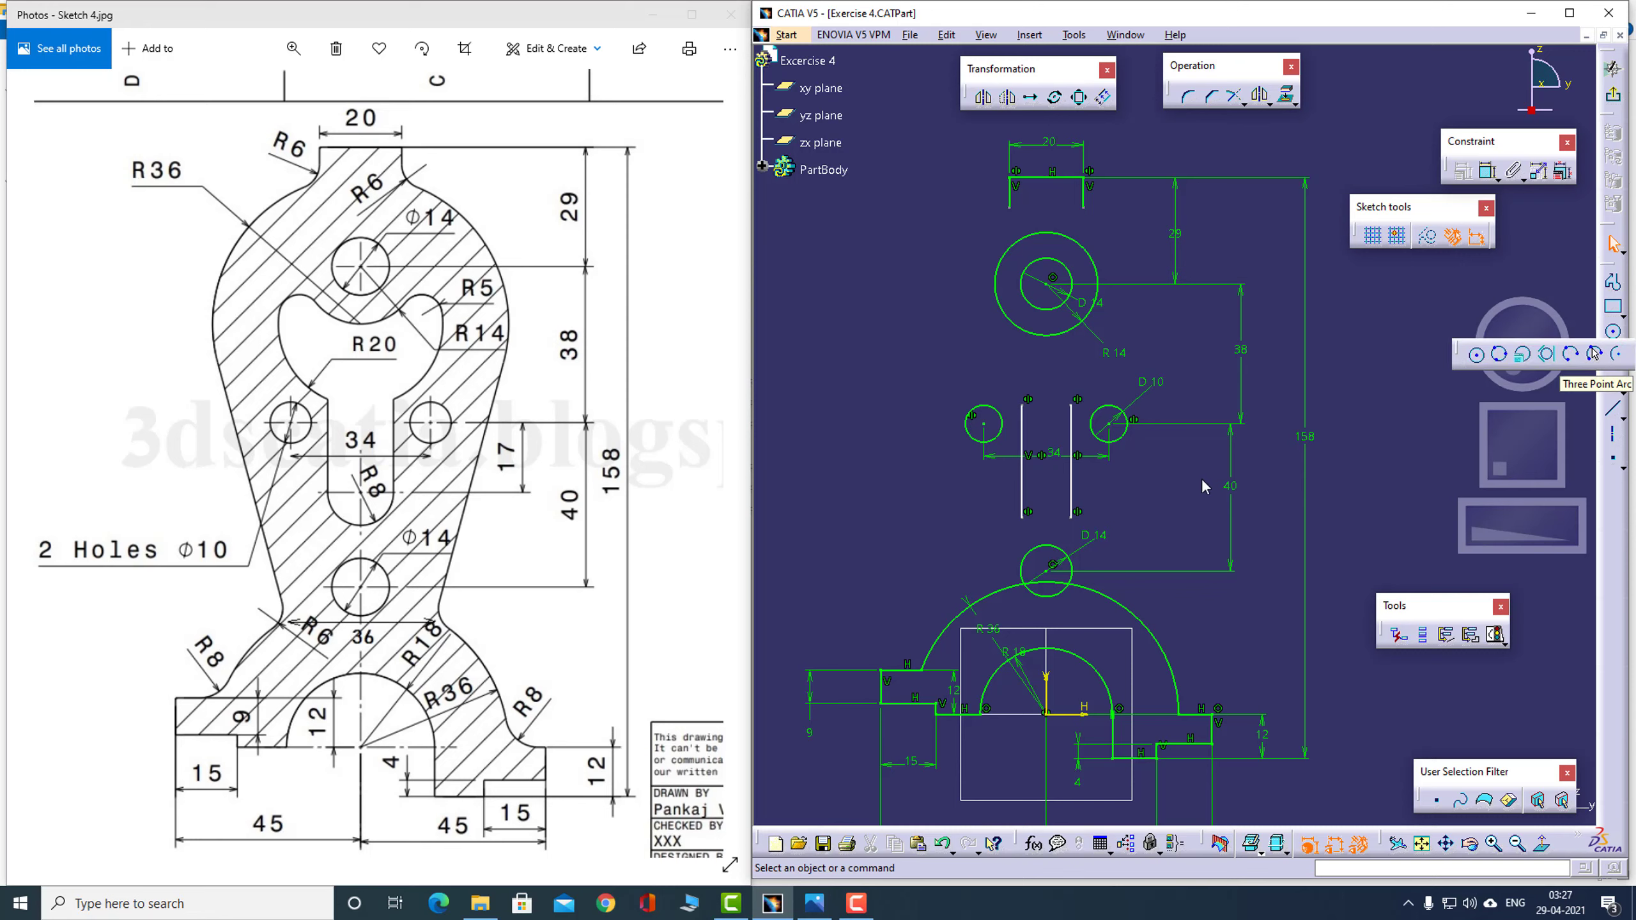
pyautogui.click(1594, 353)
pyautogui.click(1072, 514)
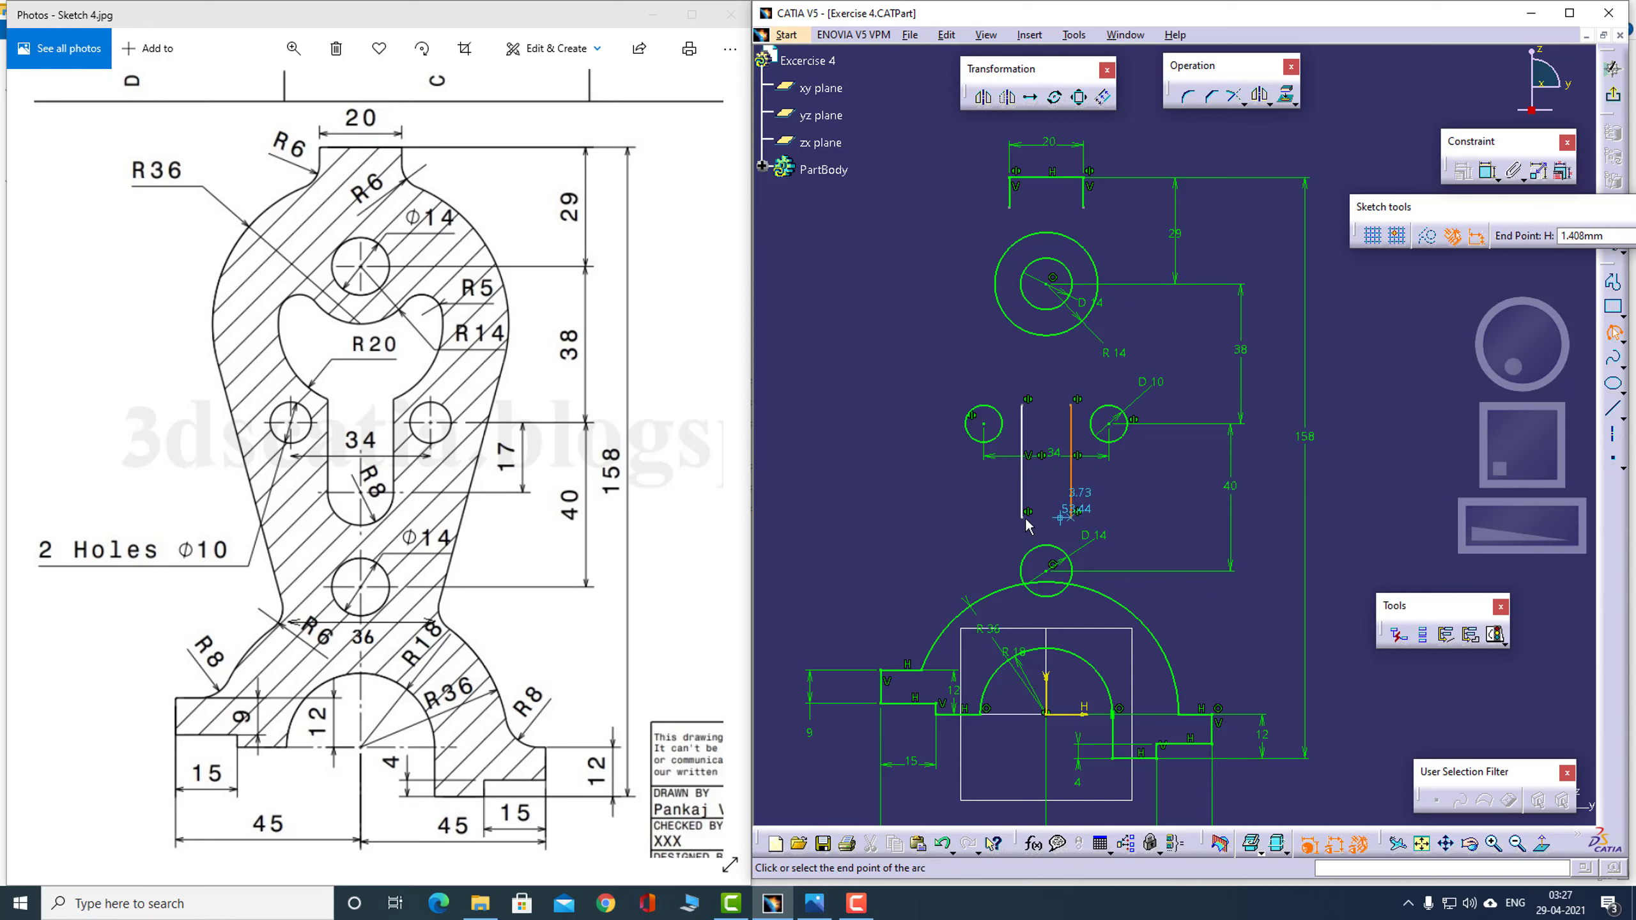
pyautogui.click(1024, 517)
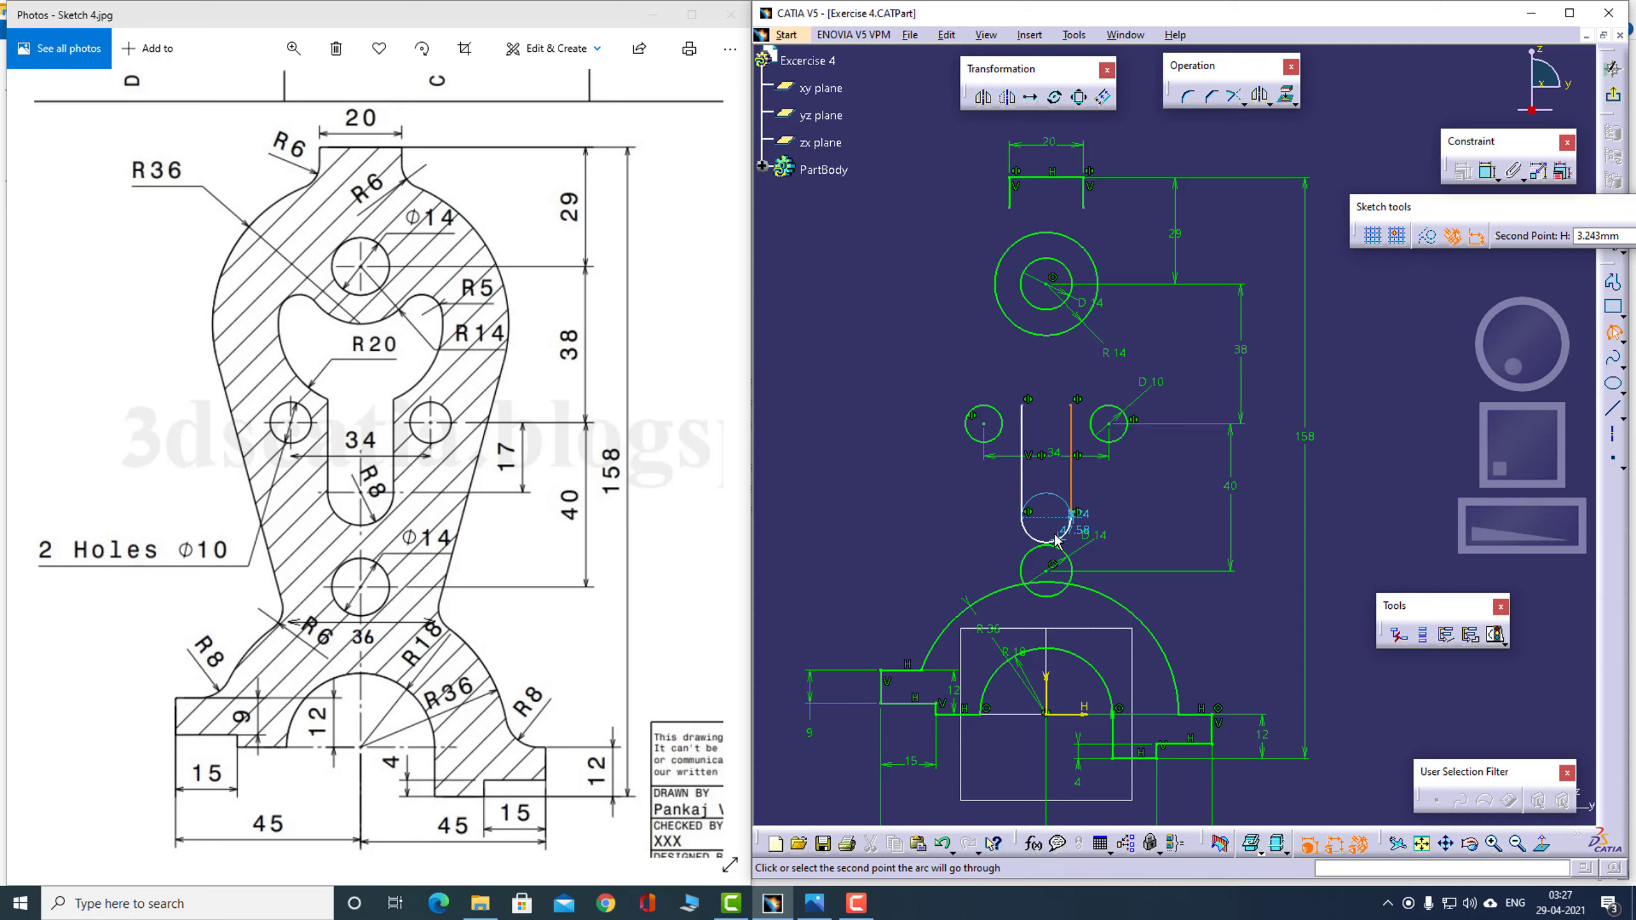
pyautogui.click(1056, 540)
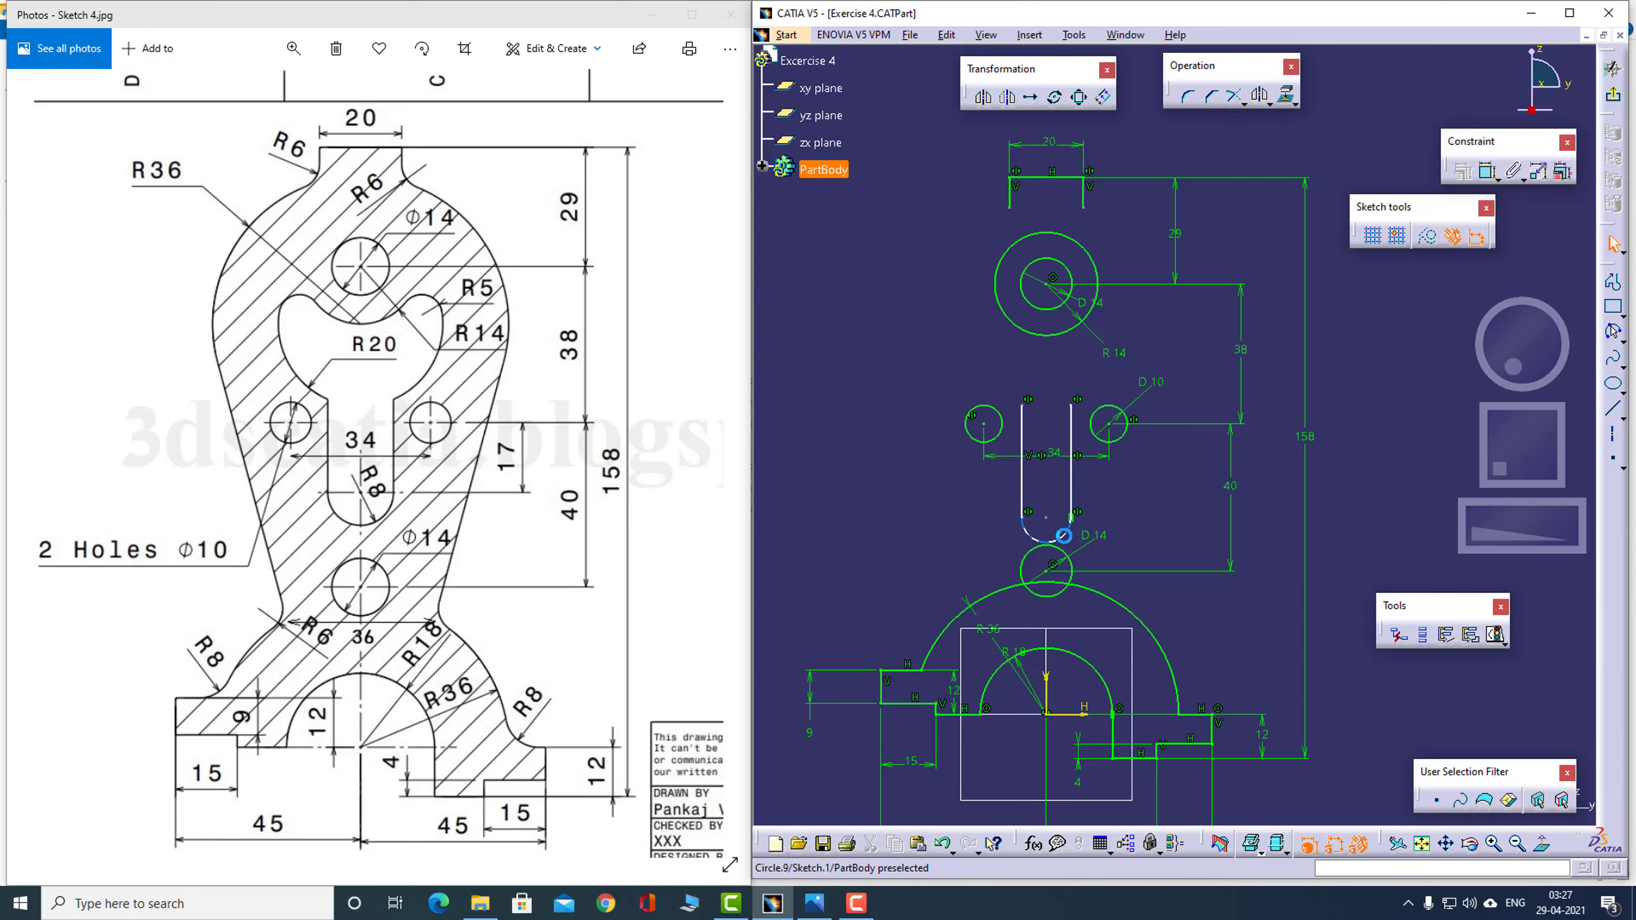
# Add a tangency constraint between the slot's left vertical line and its bottom arc
pyautogui.click(1030, 503)
pyautogui.keyDown('ctrl'); pyautogui.click(1034, 538); pyautogui.keyUp('ctrl')
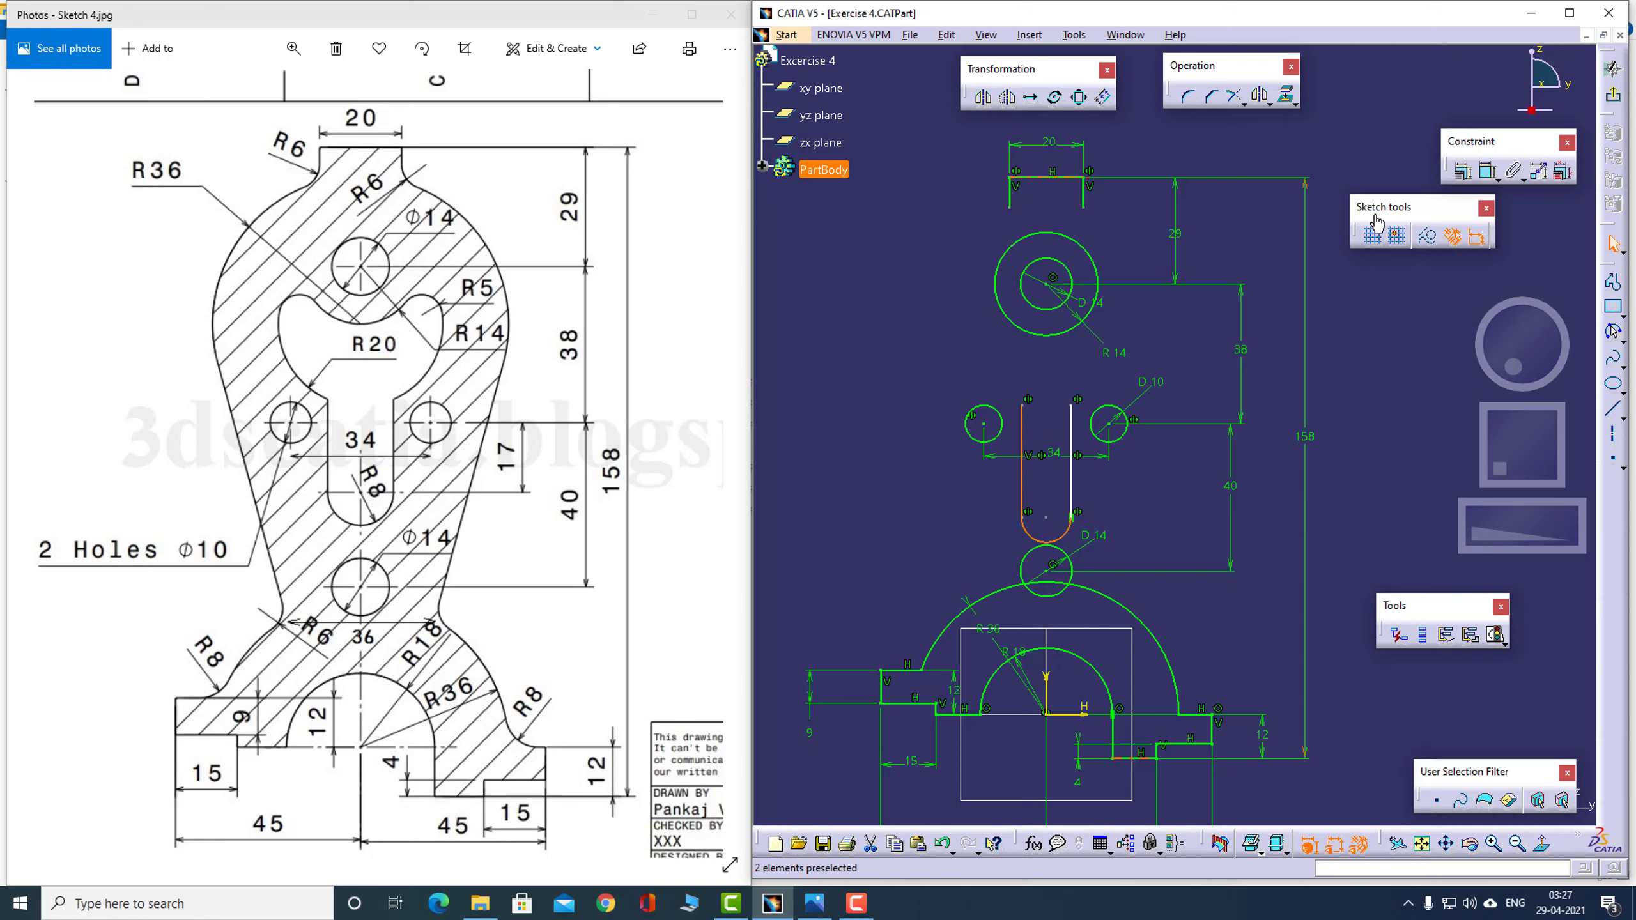
pyautogui.click(1463, 172)
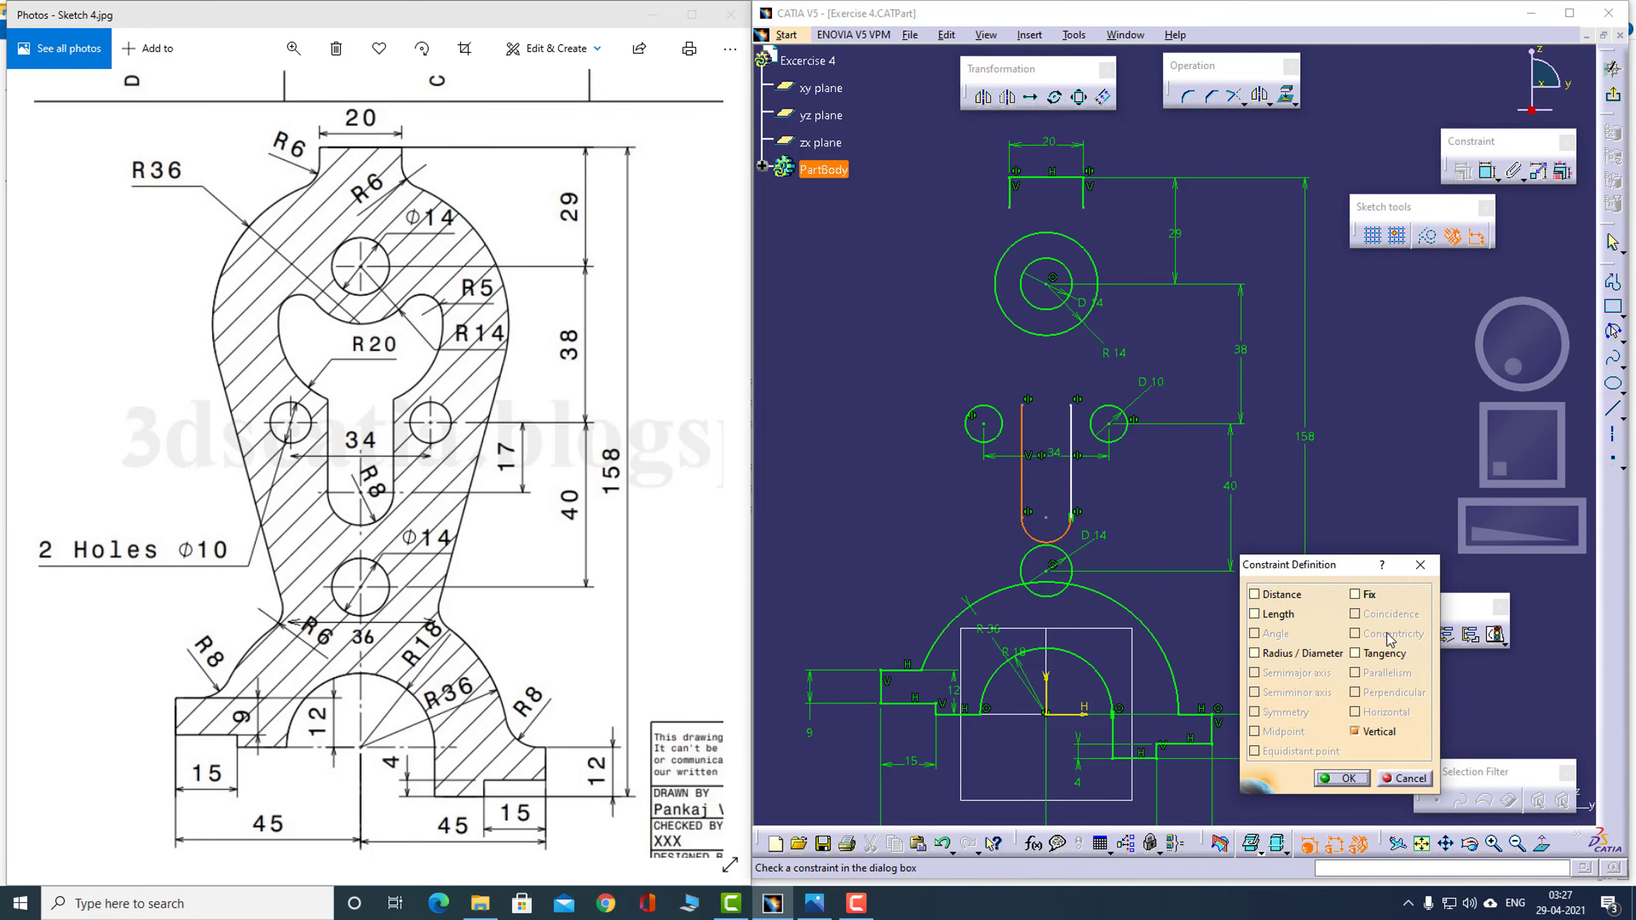
pyautogui.click(1385, 655)
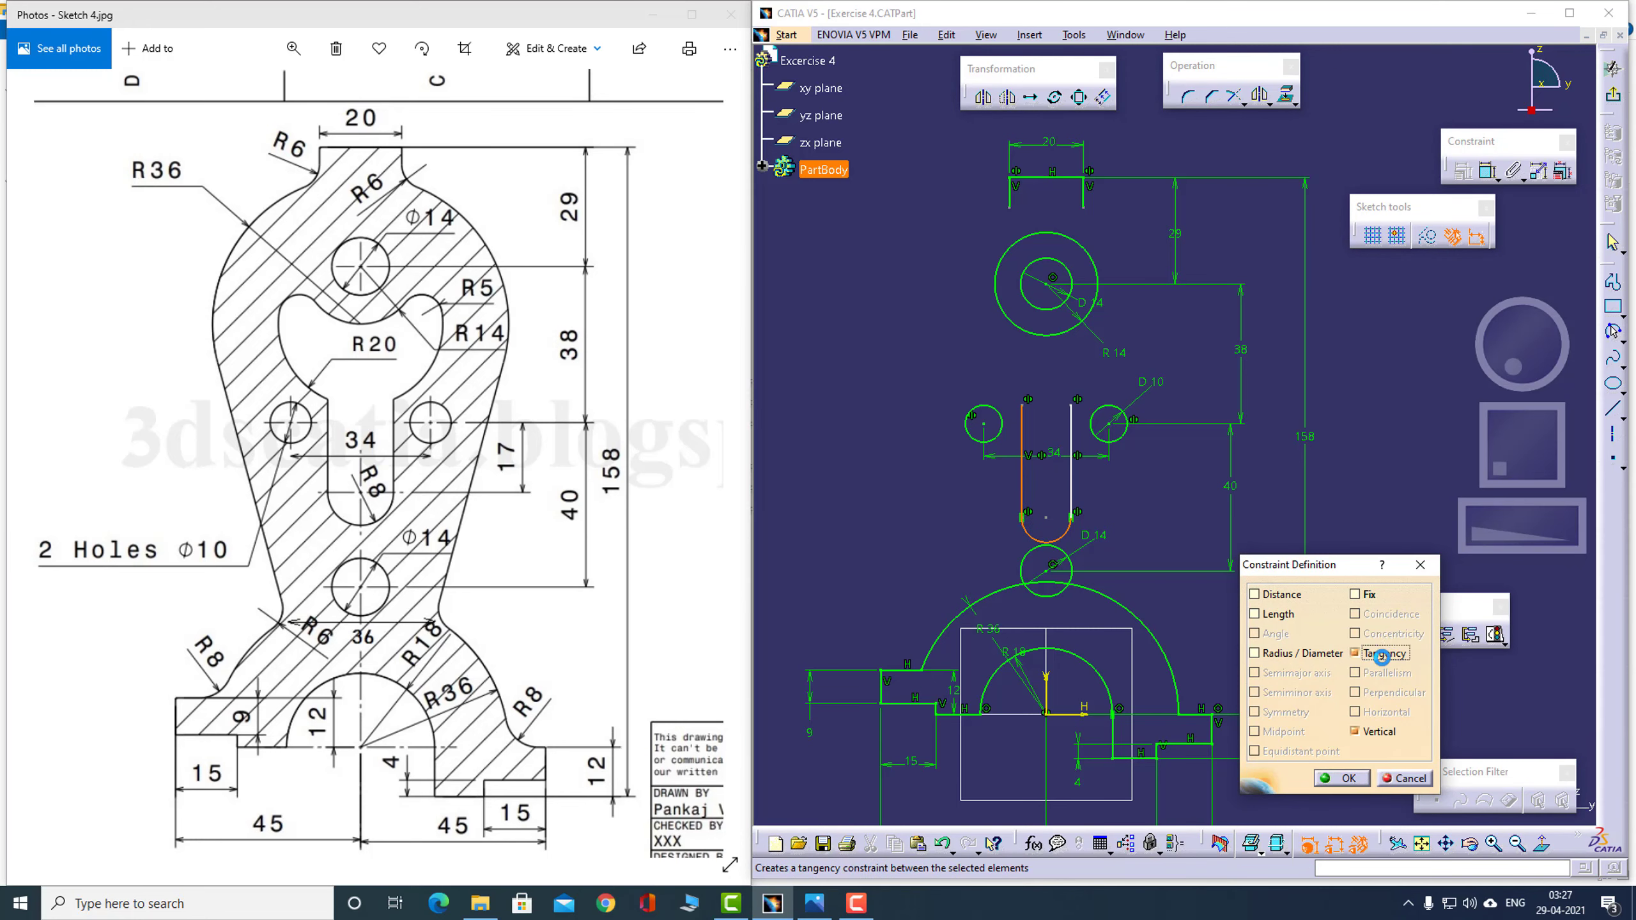
pyautogui.click(1341, 778)
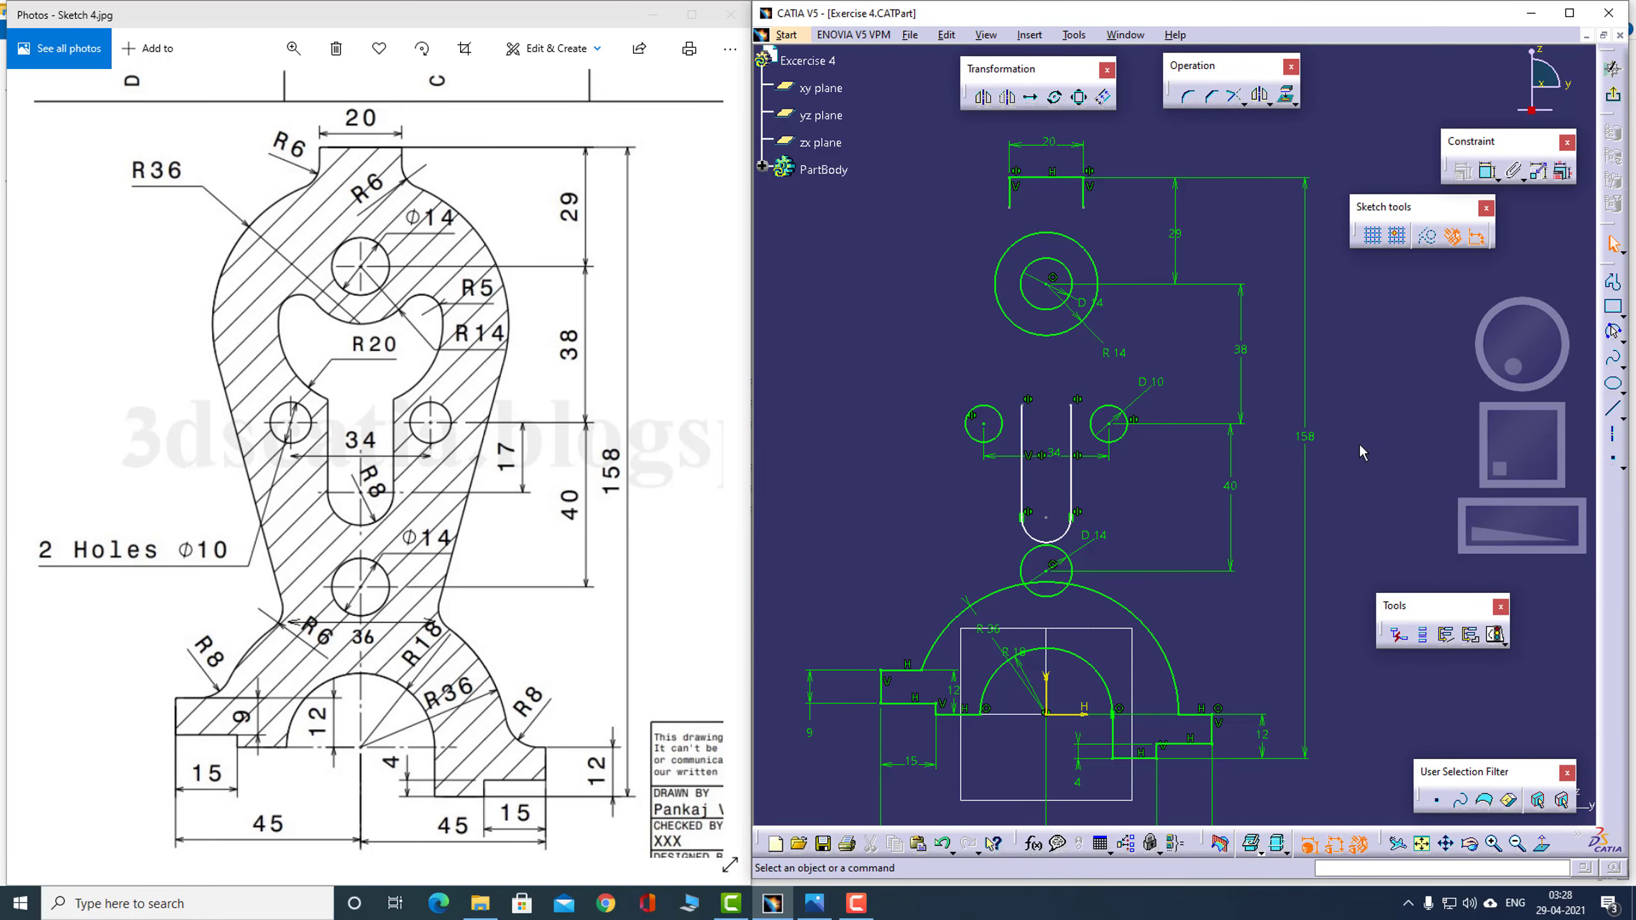
# Dimension the radius of the slot's bottom arc and set it to 8 mm
pyautogui.click(1487, 172)
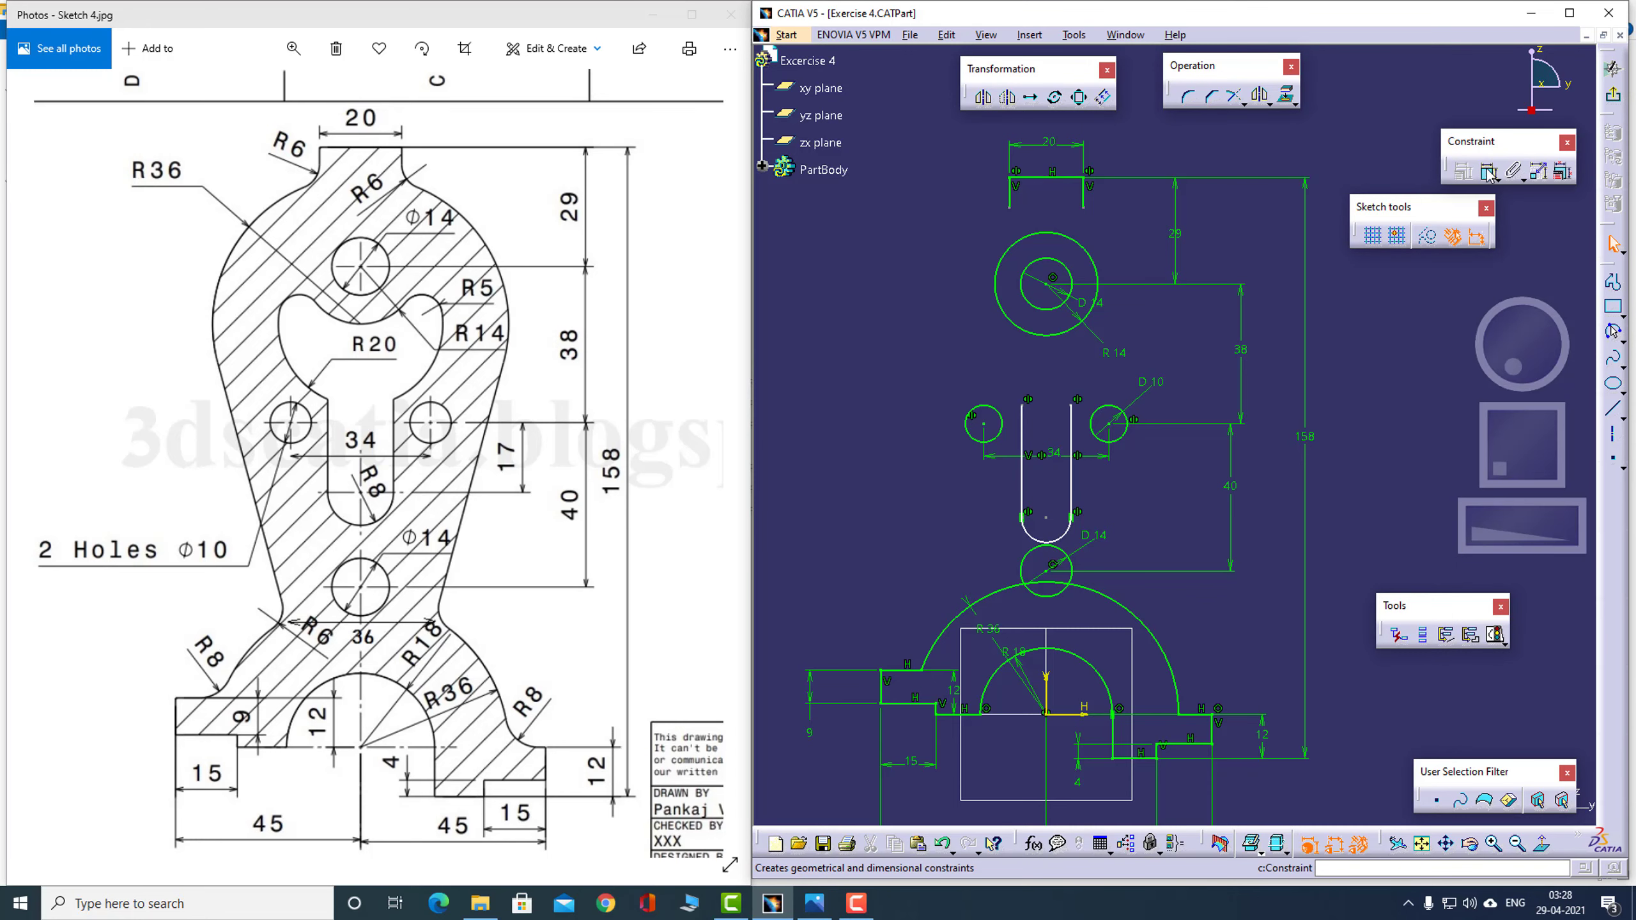
pyautogui.click(1059, 537)
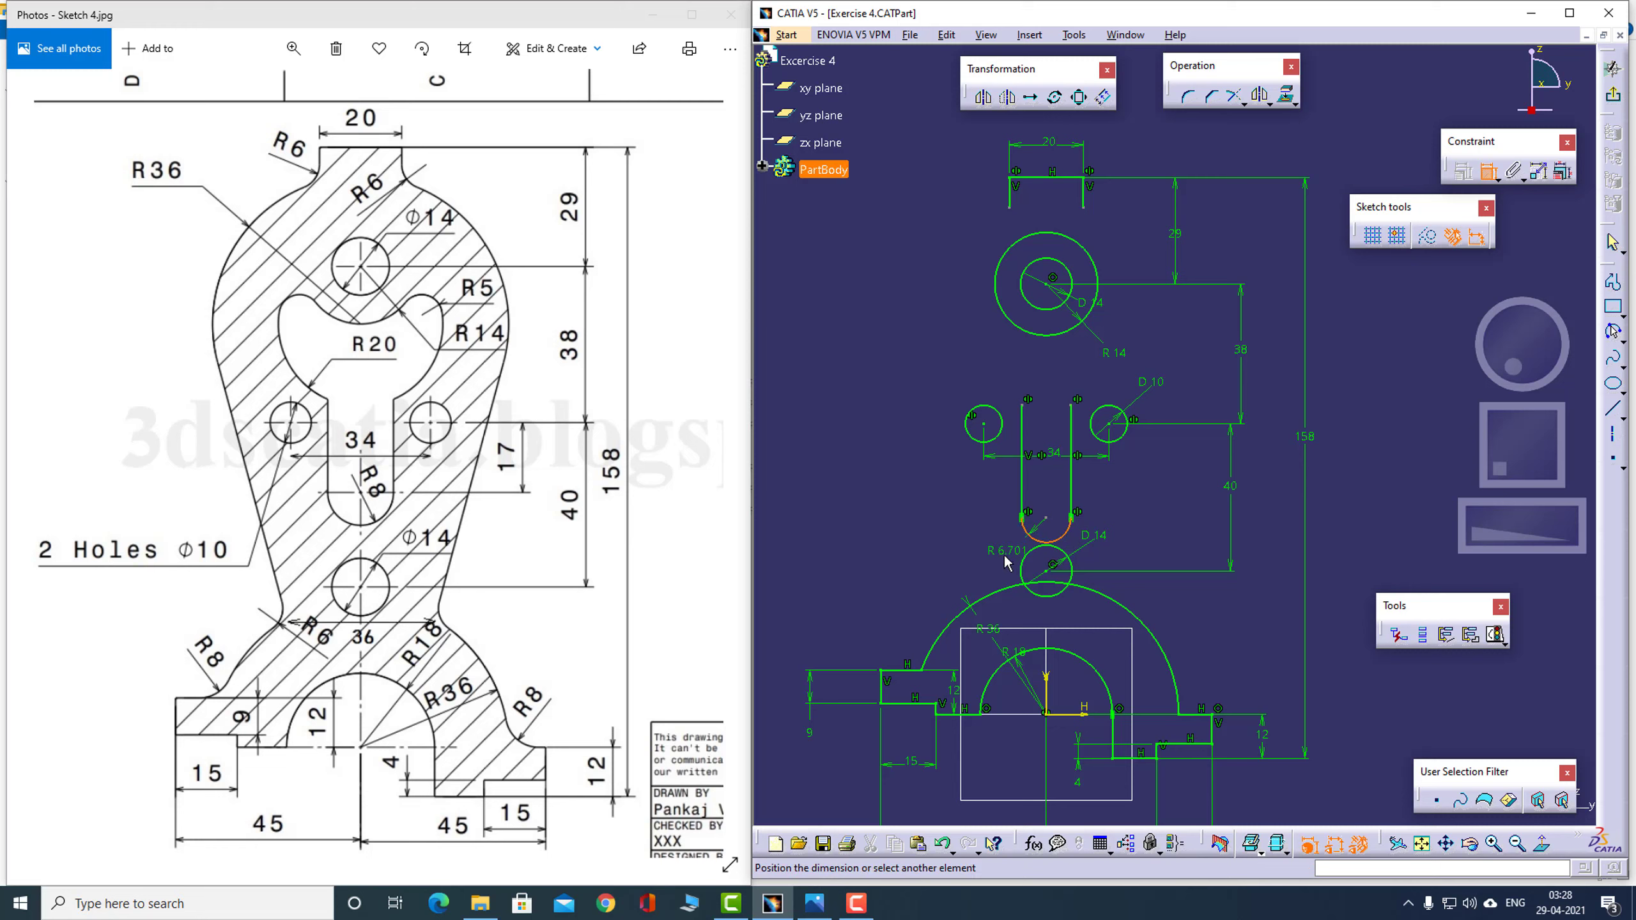
pyautogui.doubleClick(1000, 553)
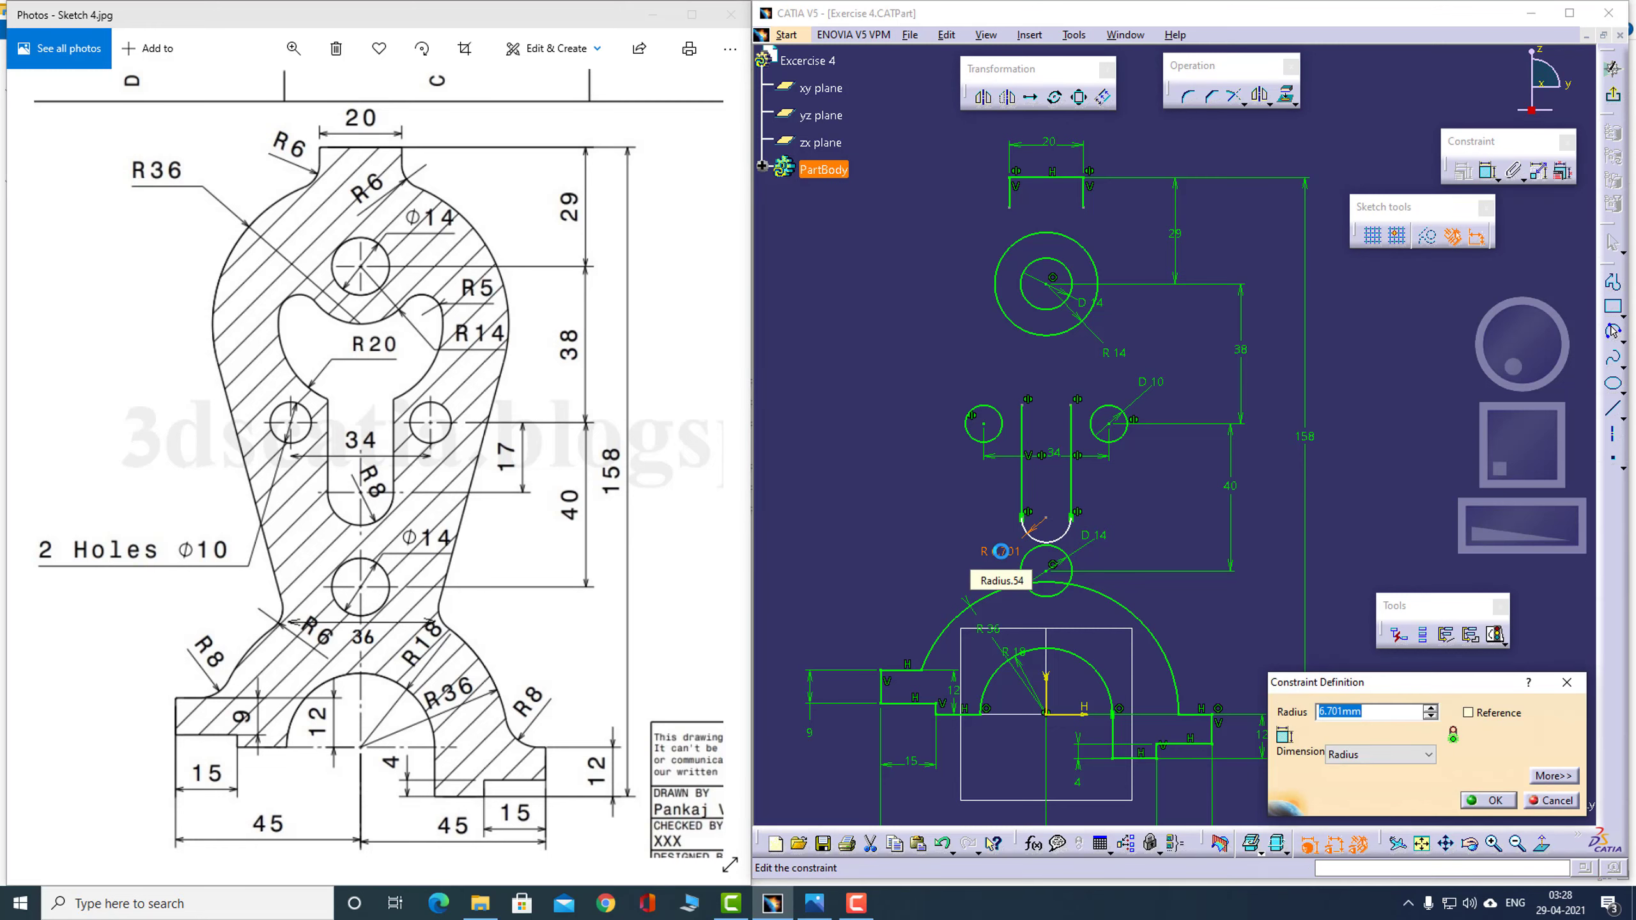
pyautogui.write('8')
pyautogui.press('Return')
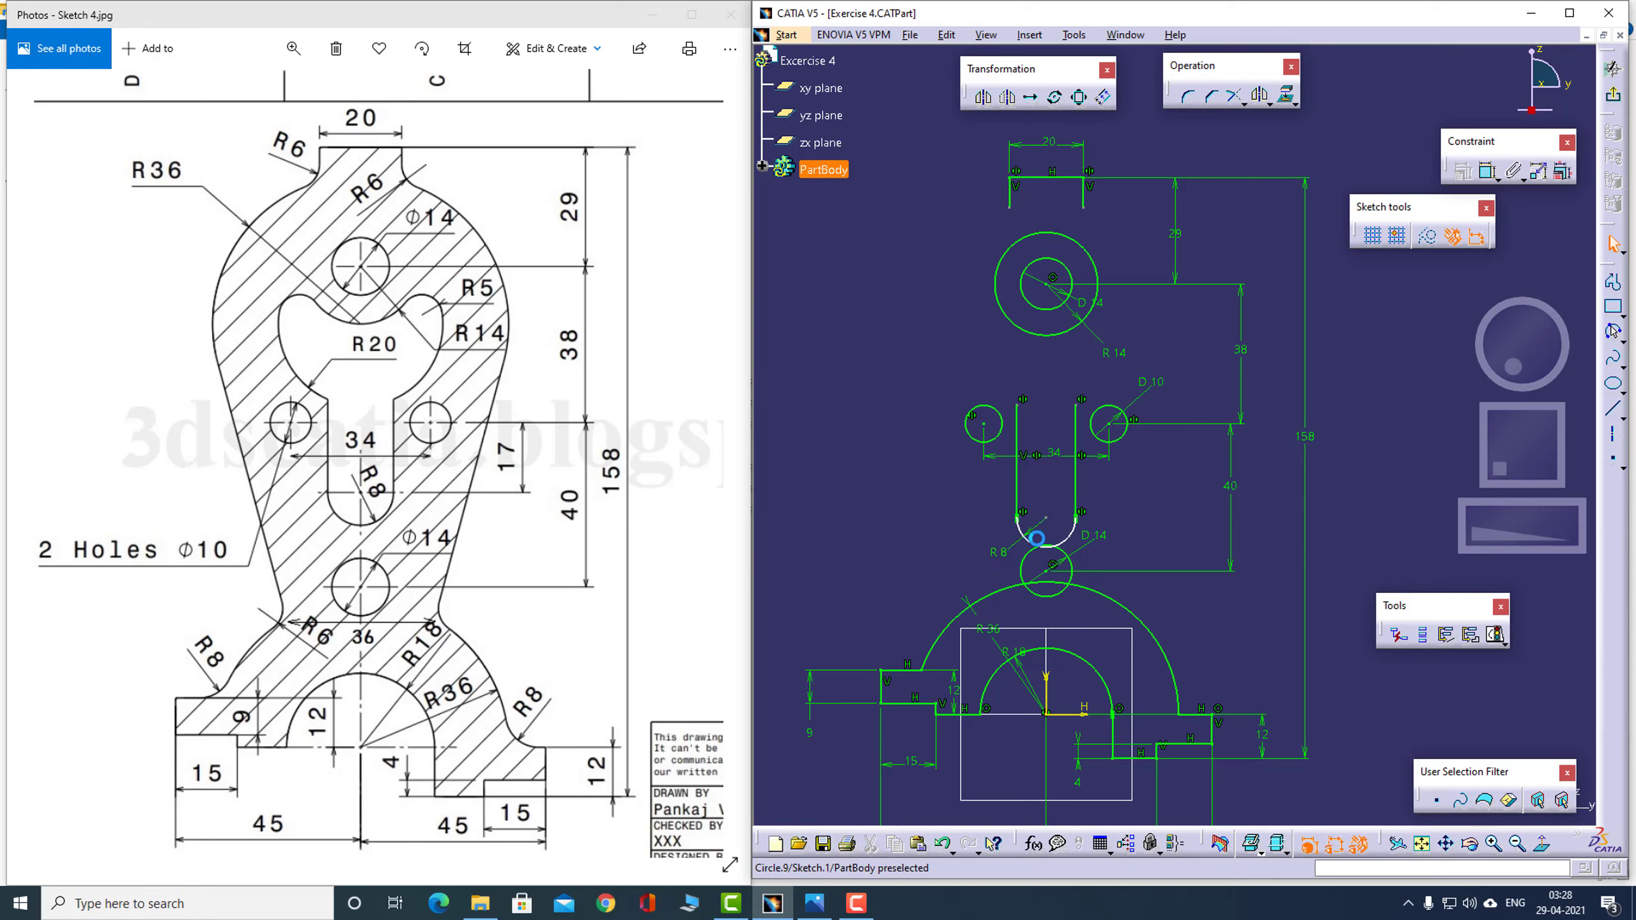
# Add a vertical dimension between the slot arc's centre and the right 10 mm circle's centre, set to 17 mm
pyautogui.click(1047, 509)
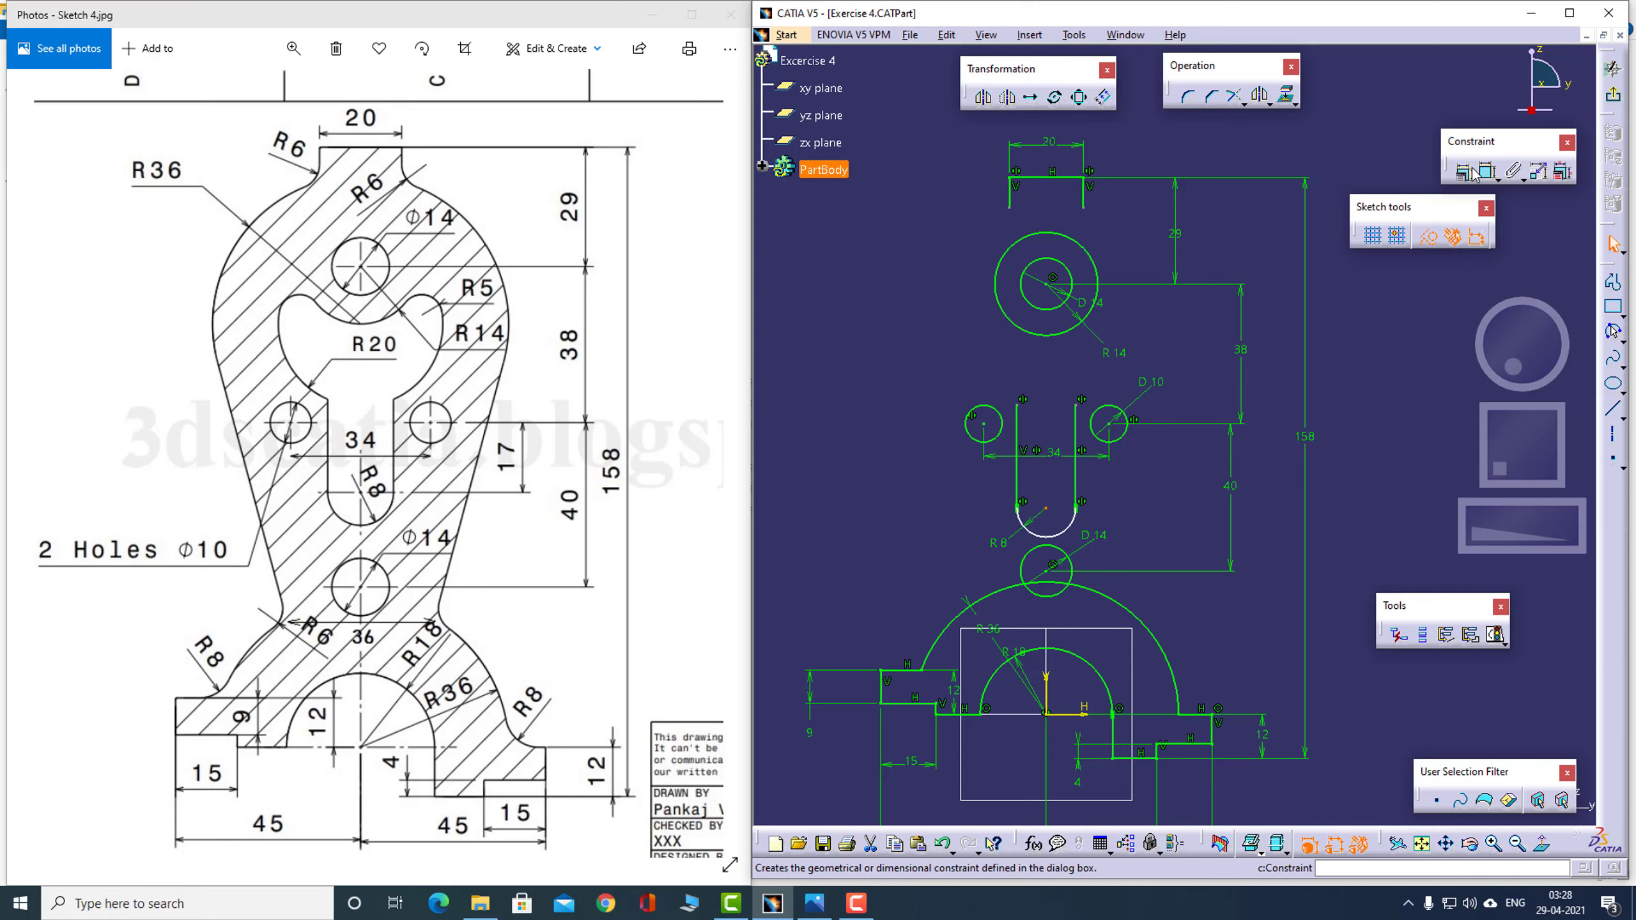
pyautogui.click(1486, 172)
pyautogui.click(1078, 483)
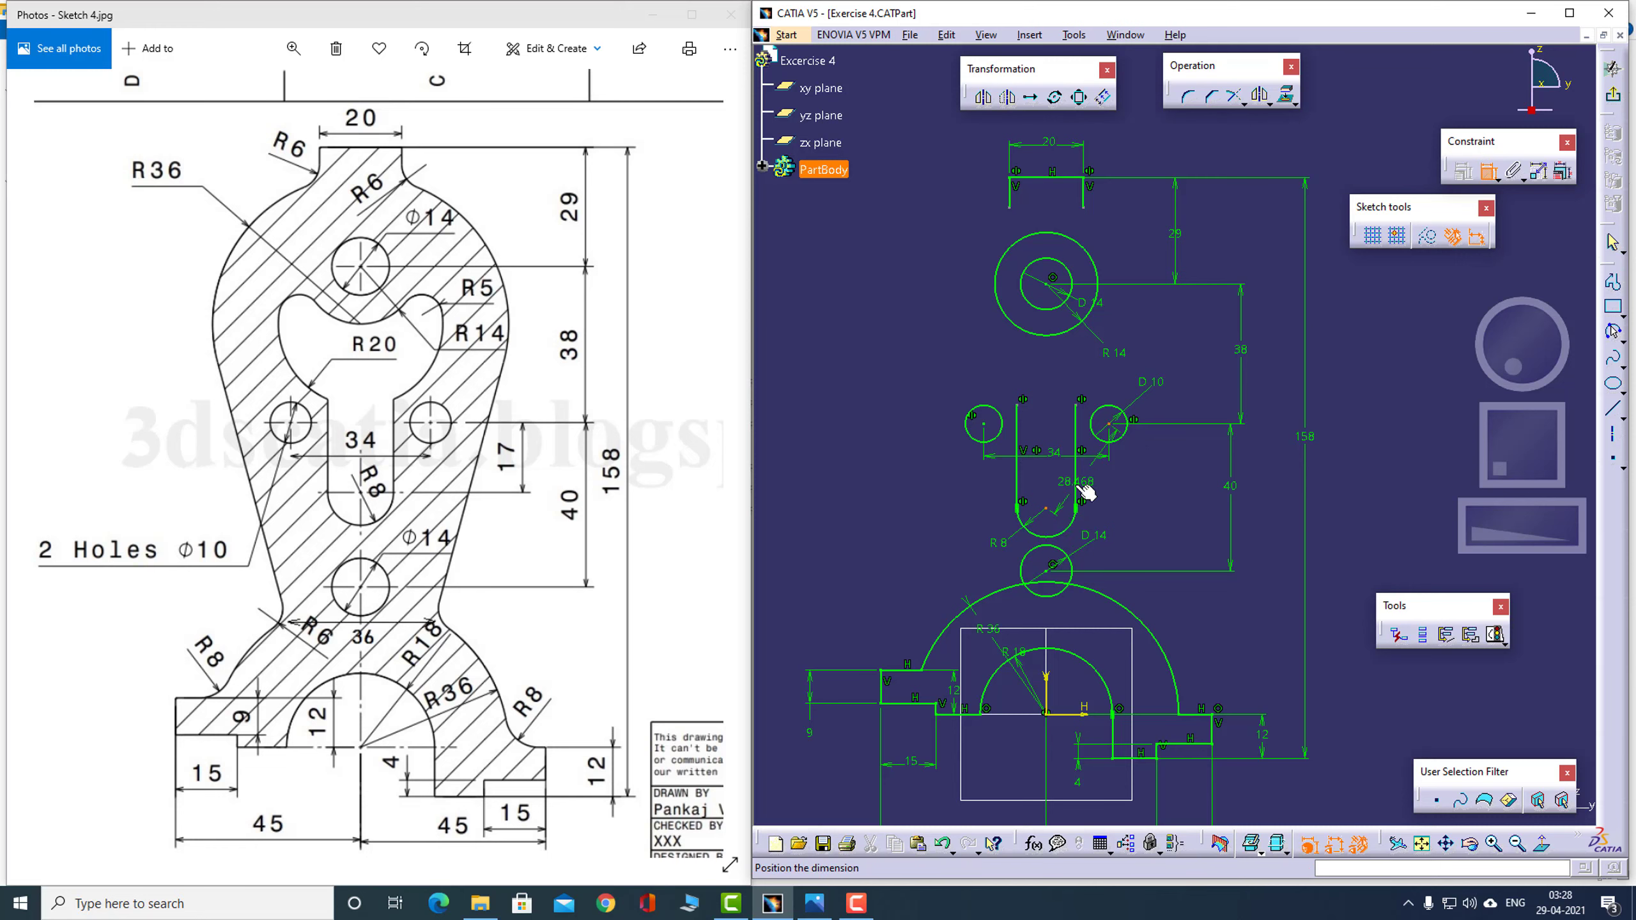
pyautogui.rightClick(1126, 480)
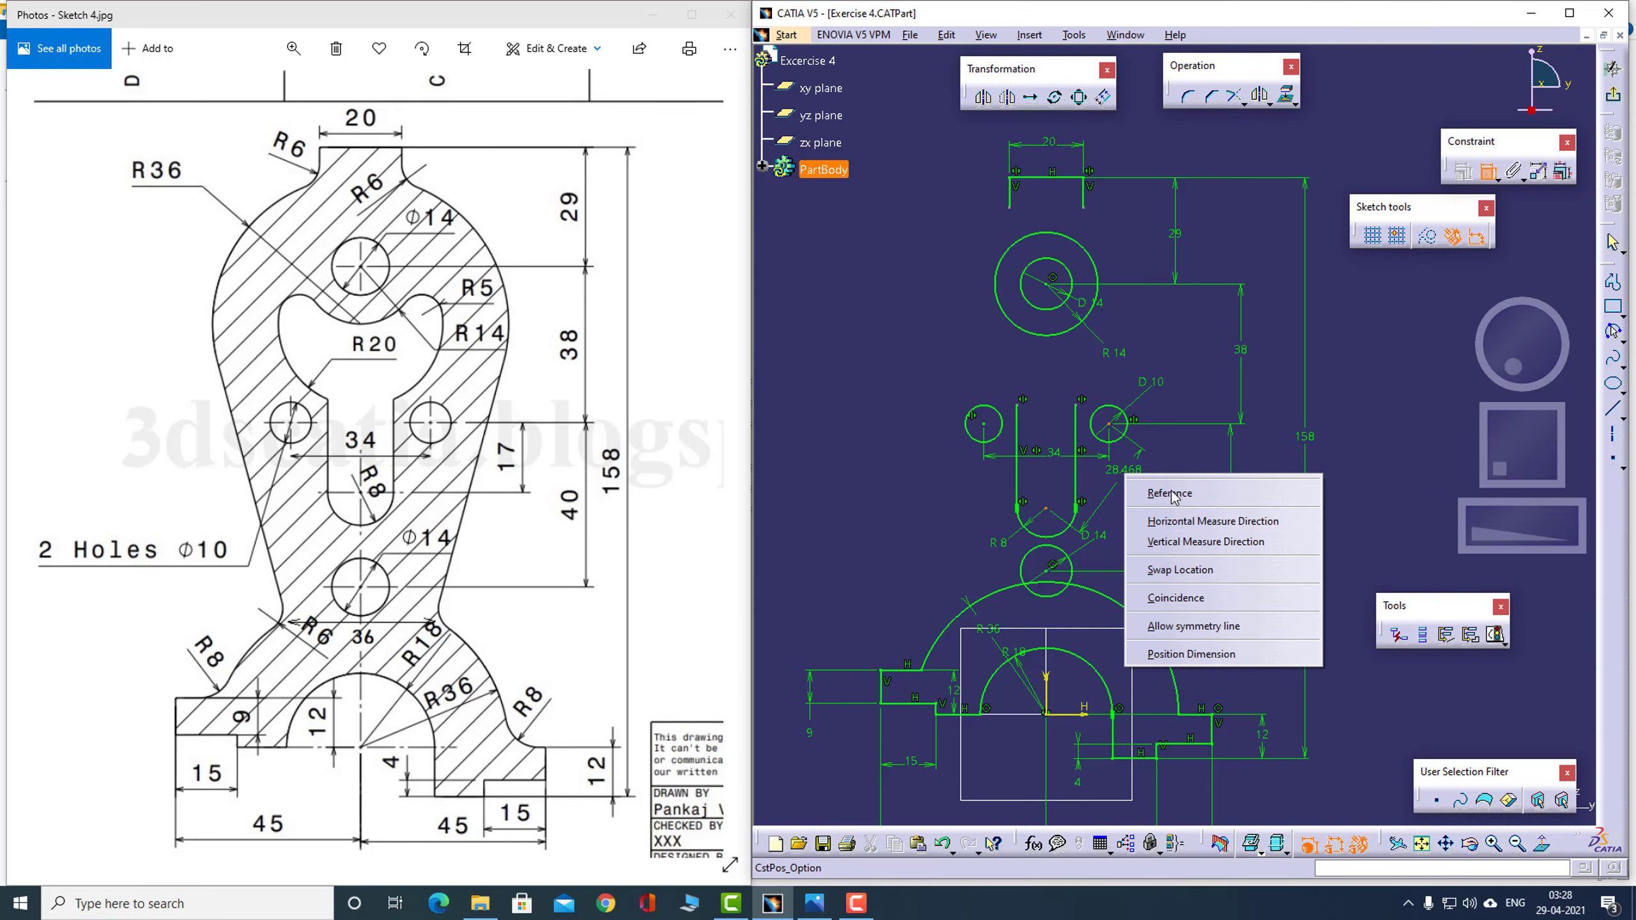
pyautogui.click(1159, 543)
pyautogui.click(1180, 464)
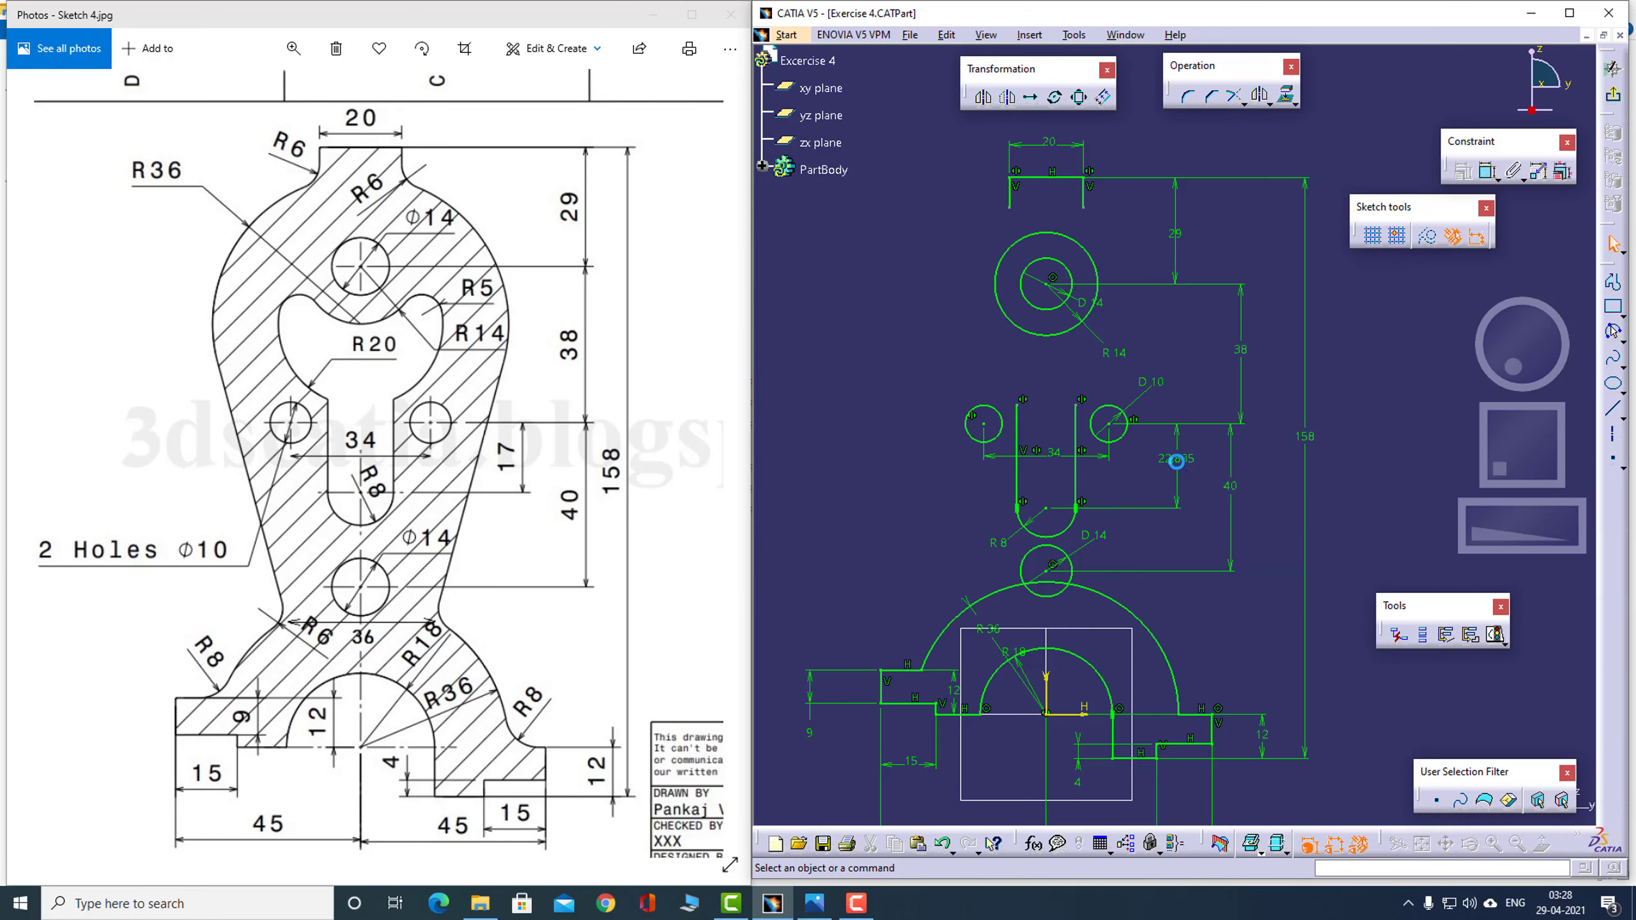
pyautogui.doubleClick(1177, 459)
pyautogui.write('1')
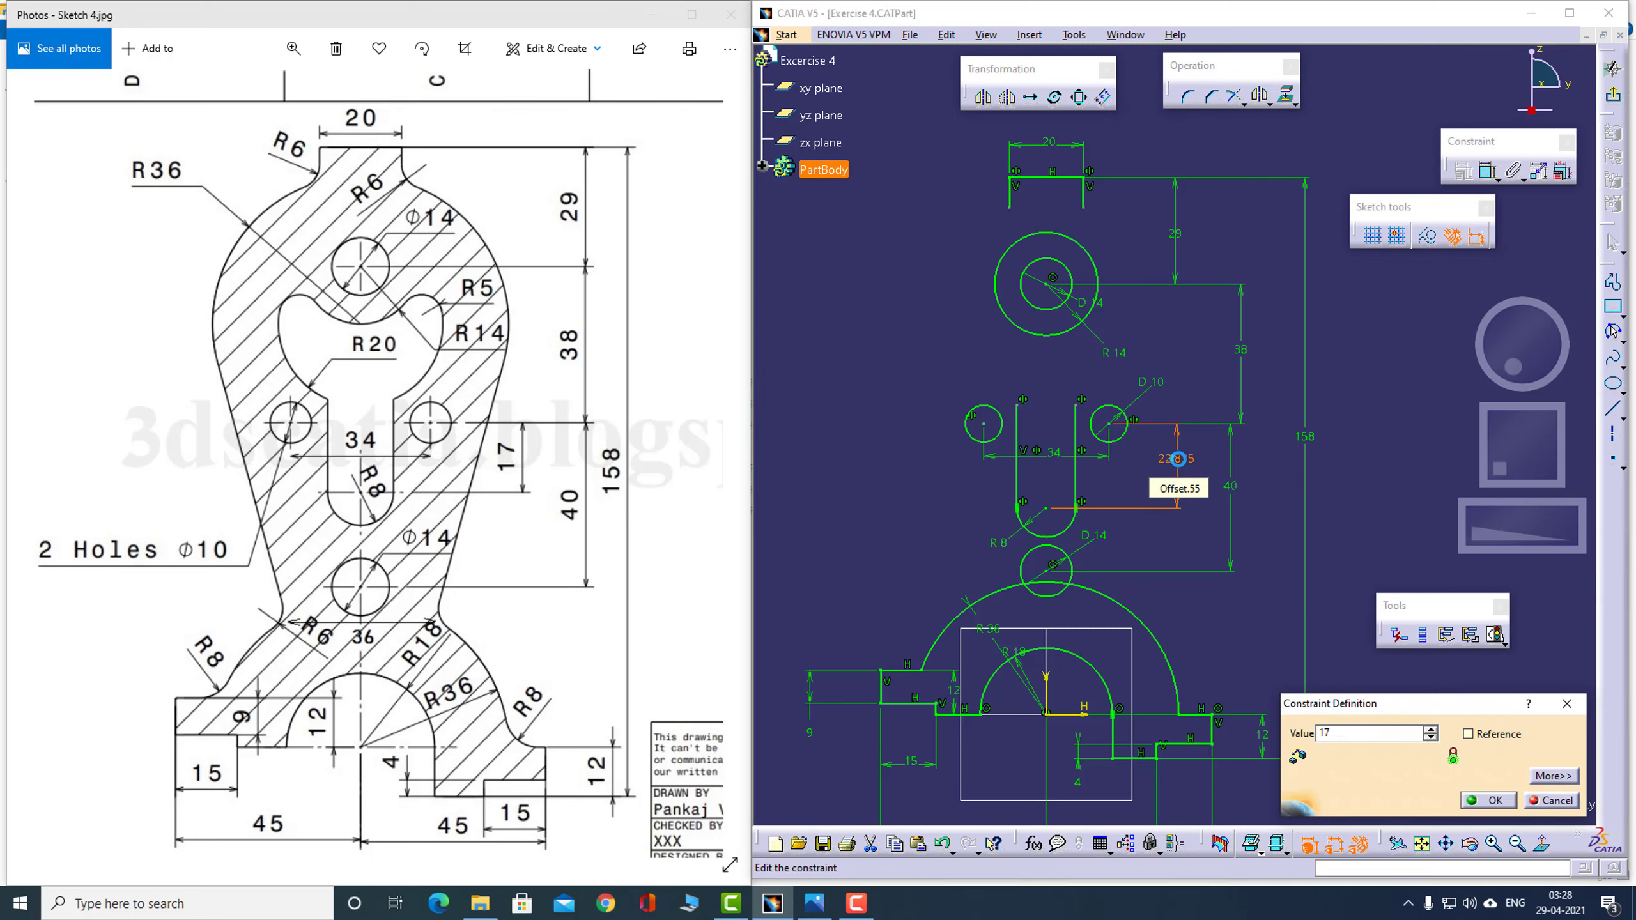
pyautogui.write('7')
pyautogui.press('Return')
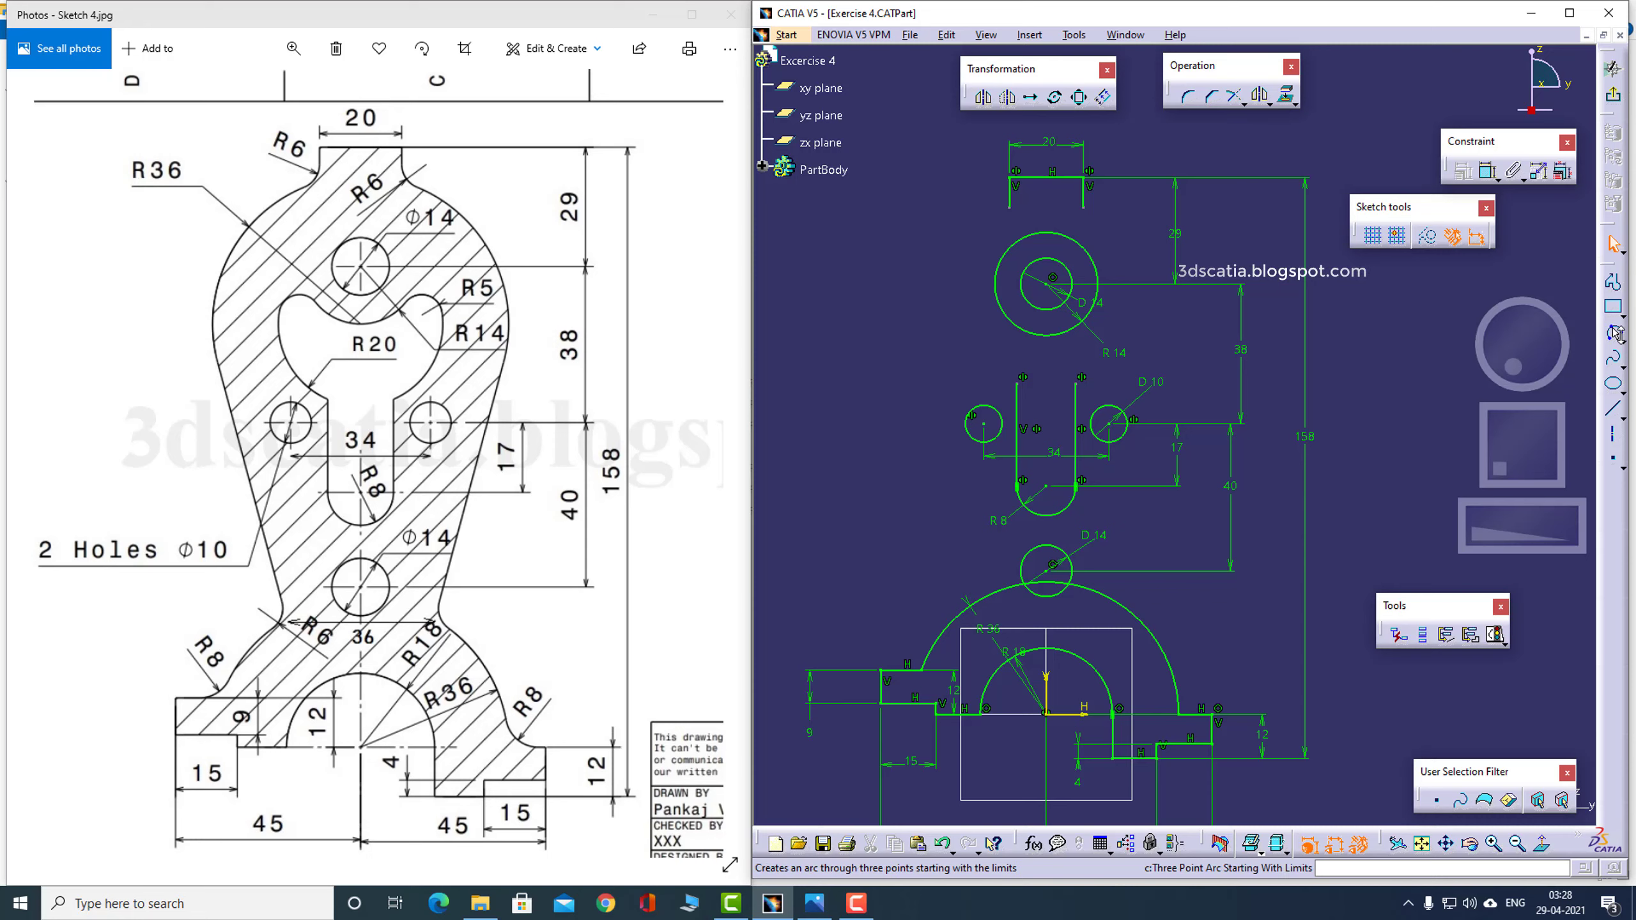
# Sketch a circle of about 70 mm radius centred on the vertical axis, between the upper 14 mm hole and the slot
pyautogui.click(1622, 344)
pyautogui.click(1476, 350)
pyautogui.click(1045, 354)
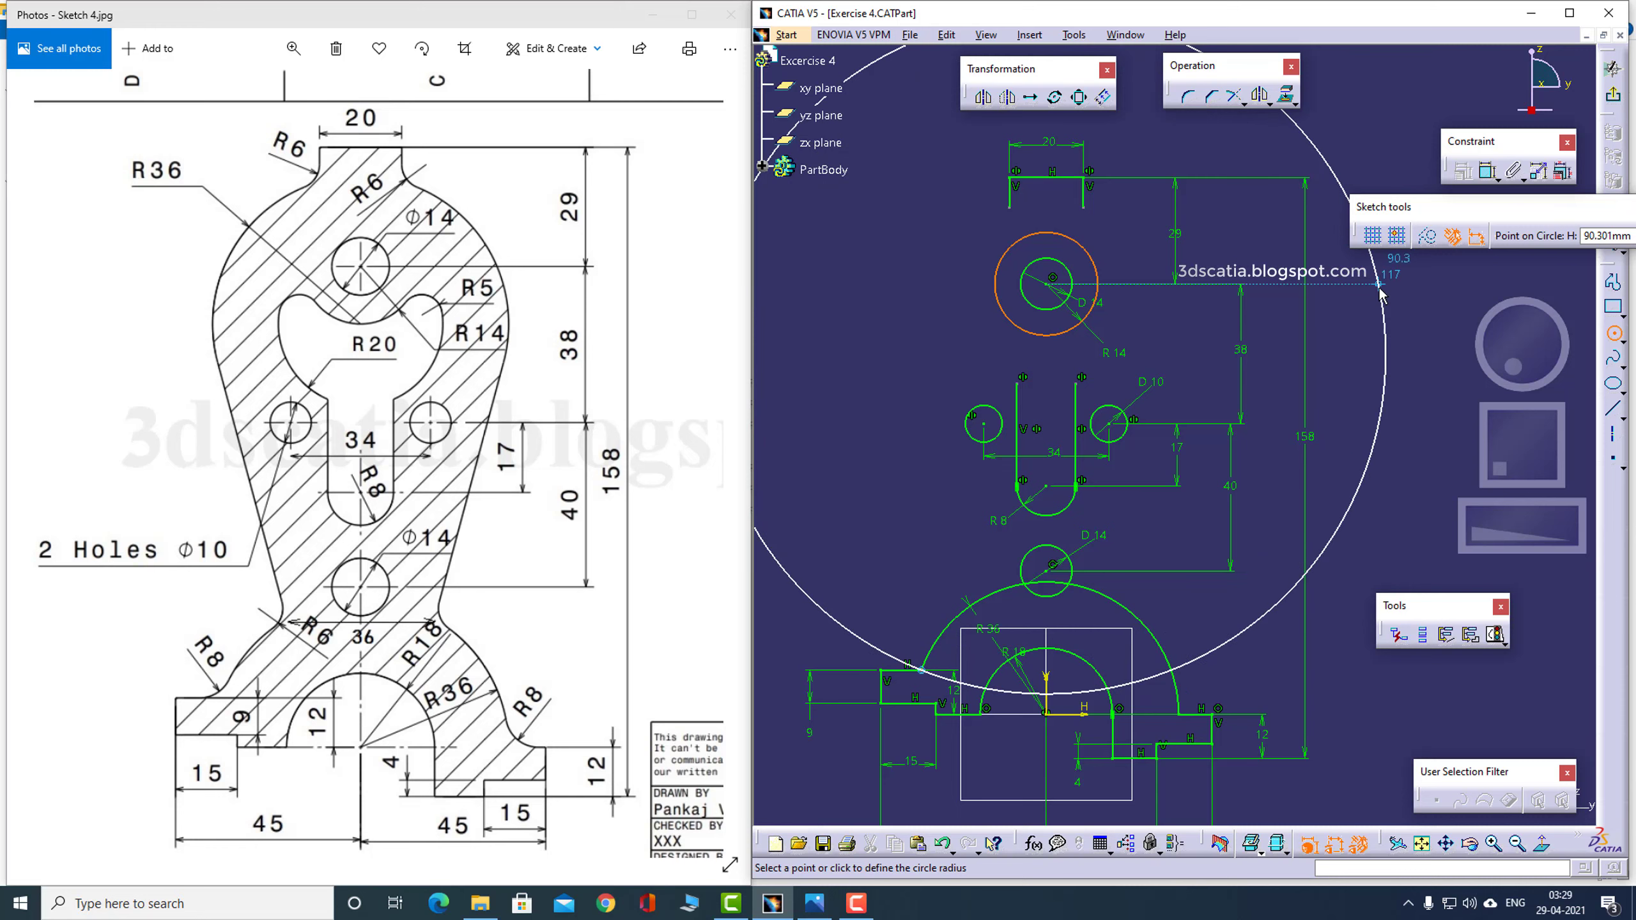
pyautogui.click(1301, 322)
# Dimension the radius of the new large circle and set it to 20 mm
pyautogui.click(1475, 174)
pyautogui.click(1300, 339)
pyautogui.doubleClick(1386, 327)
pyautogui.click(1393, 753)
pyautogui.click(1366, 781)
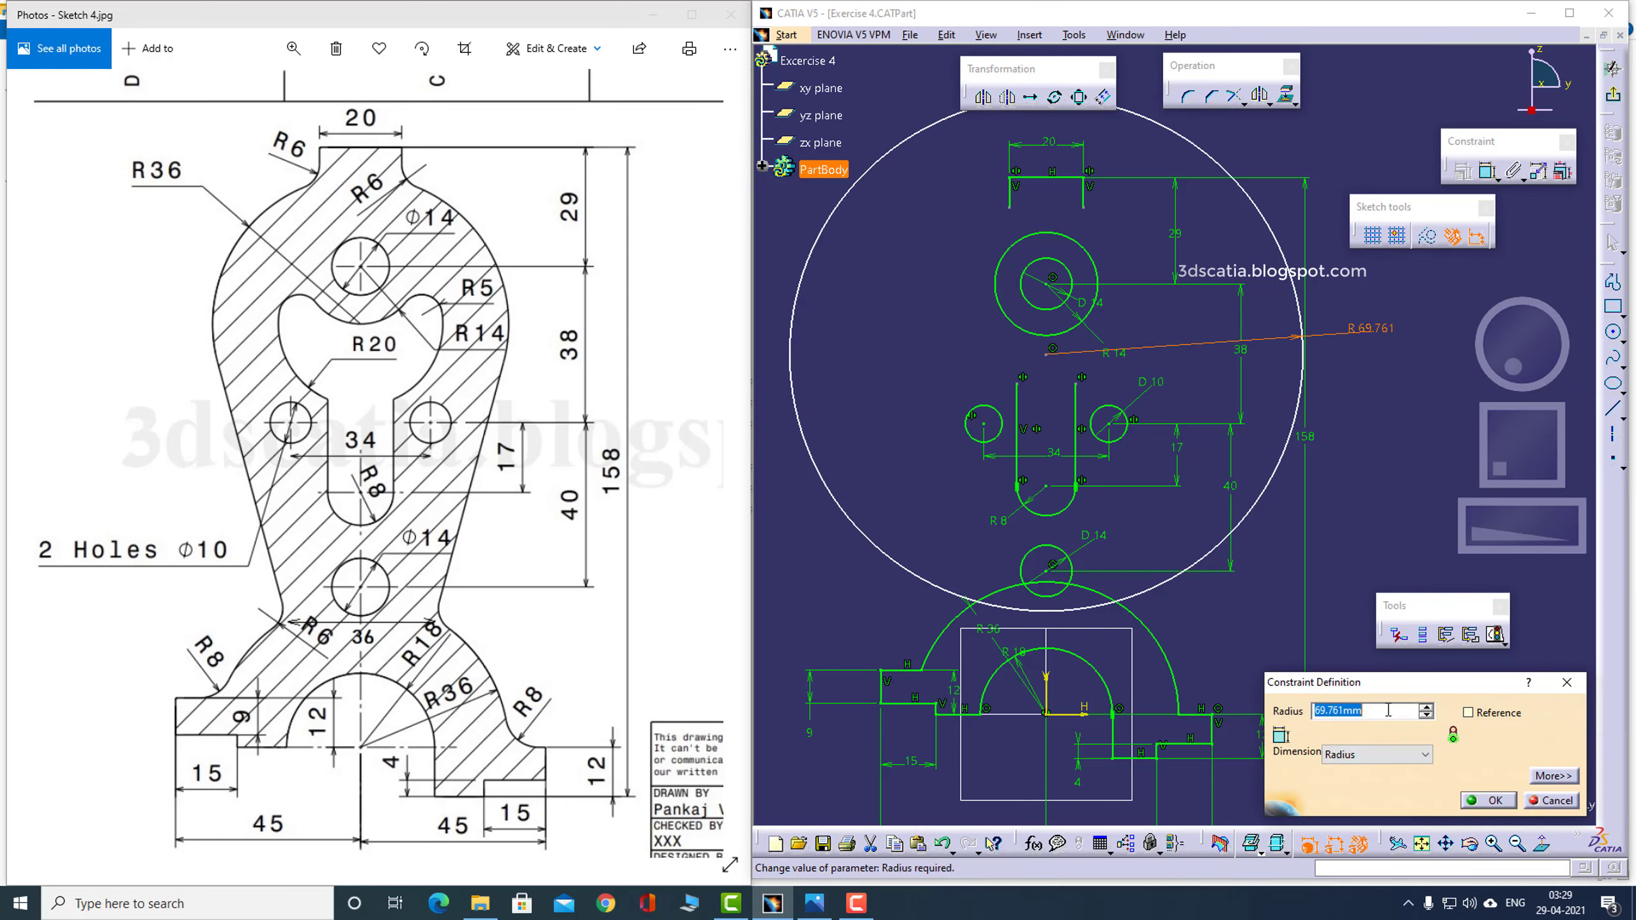
pyautogui.write('20')
pyautogui.press('Return')
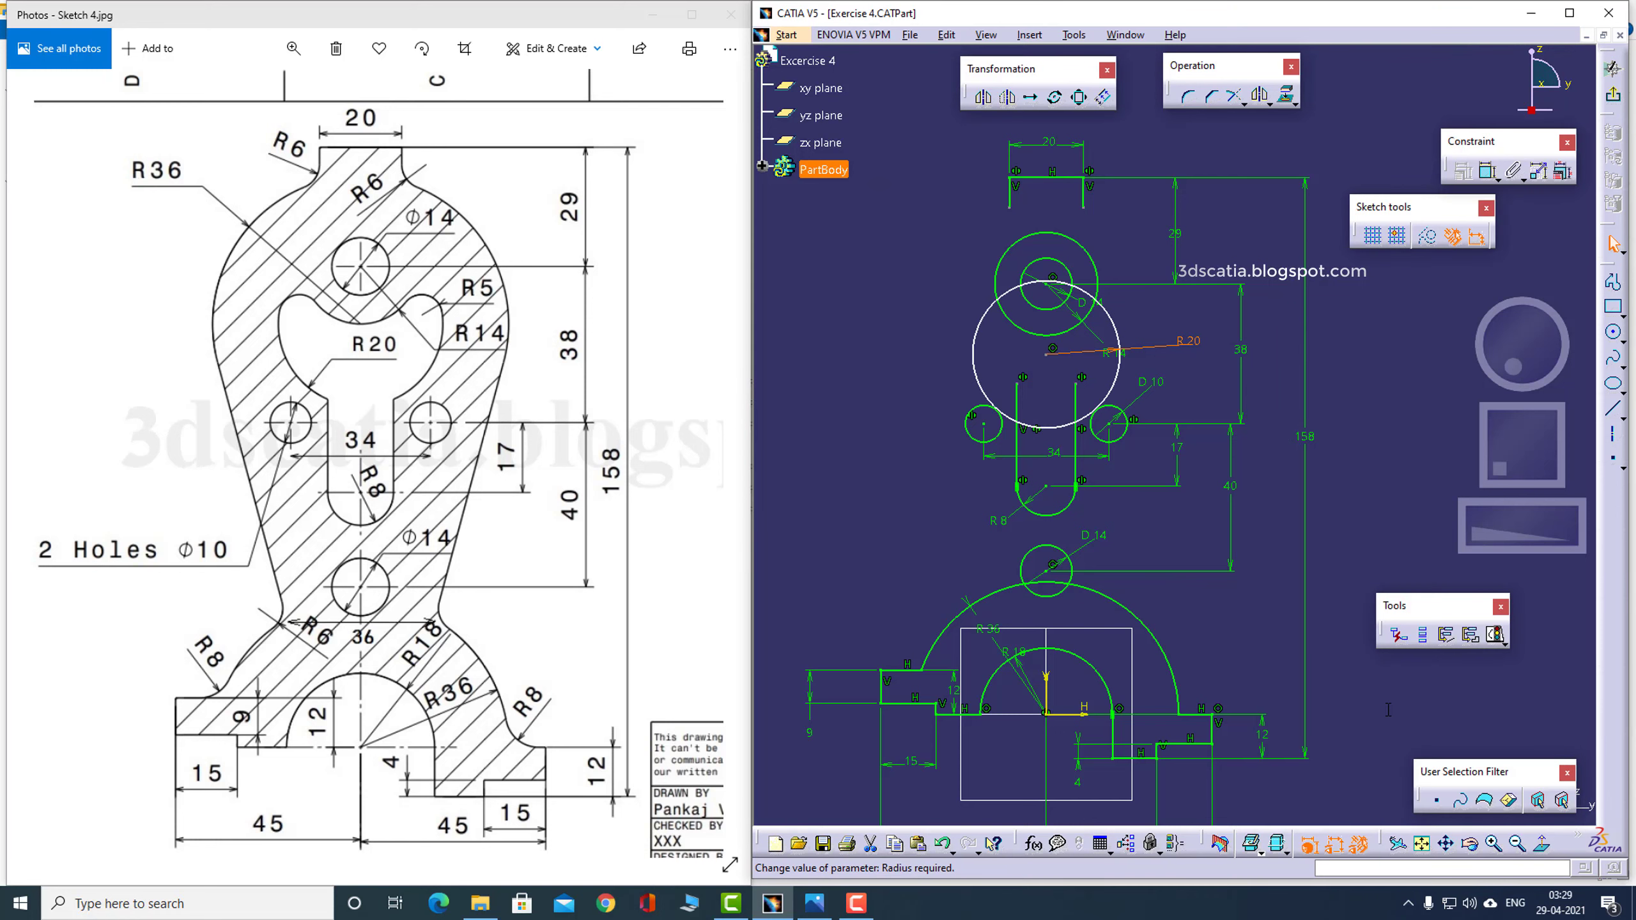
pyautogui.click(1368, 376)
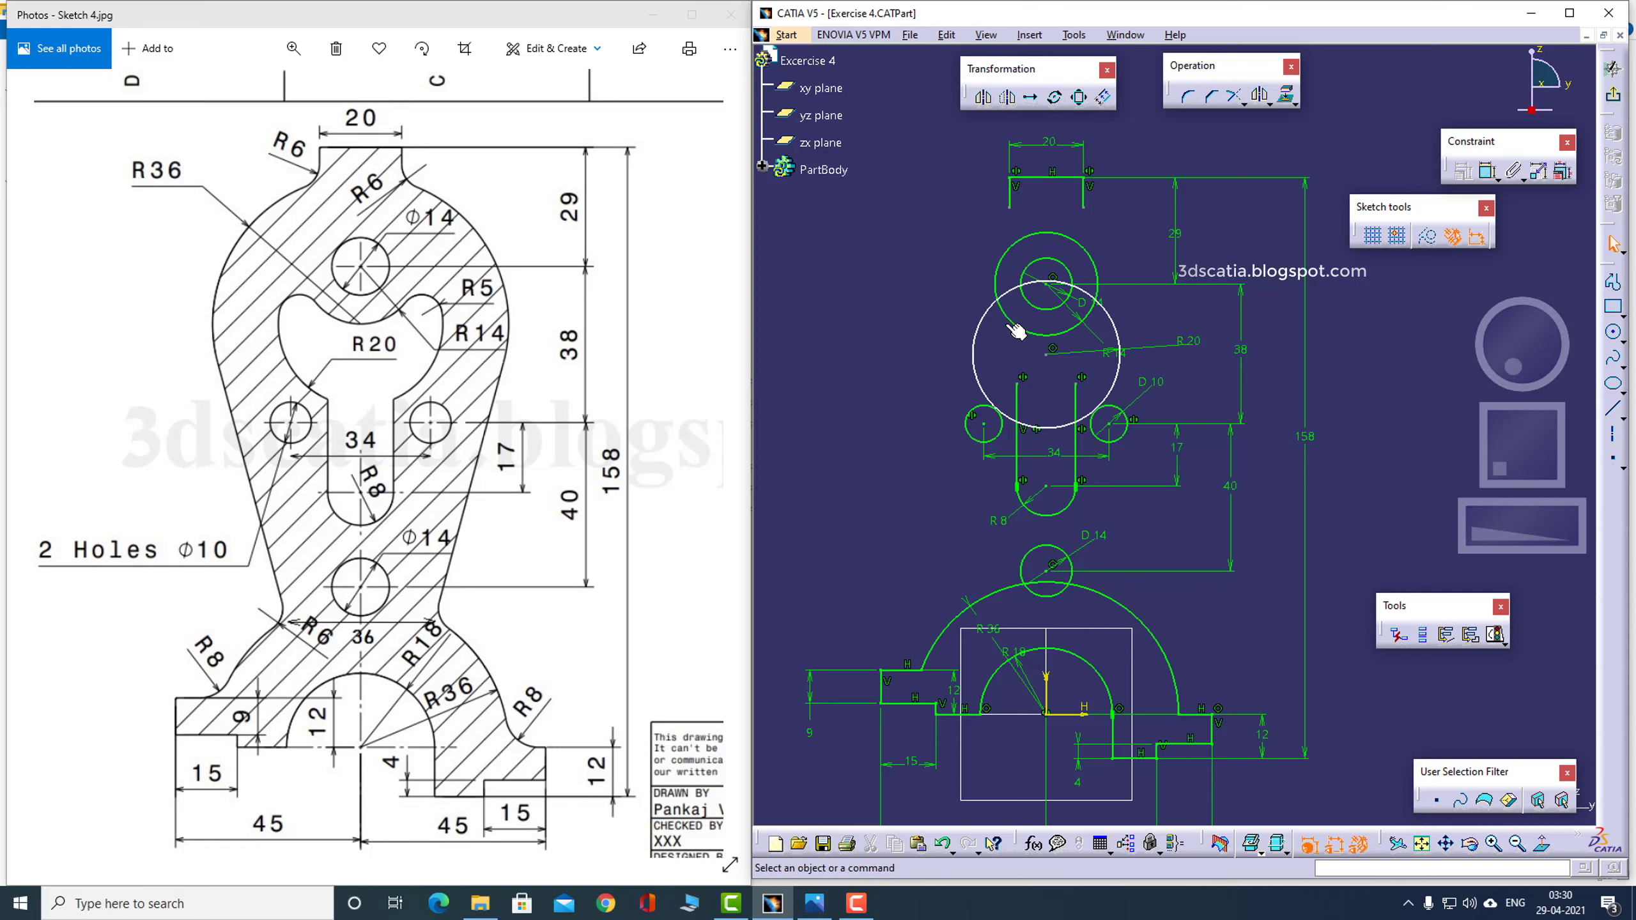
# Add a corner arc without trimming between the R14 and R20 circles on the left of the axis
pyautogui.click(1190, 99)
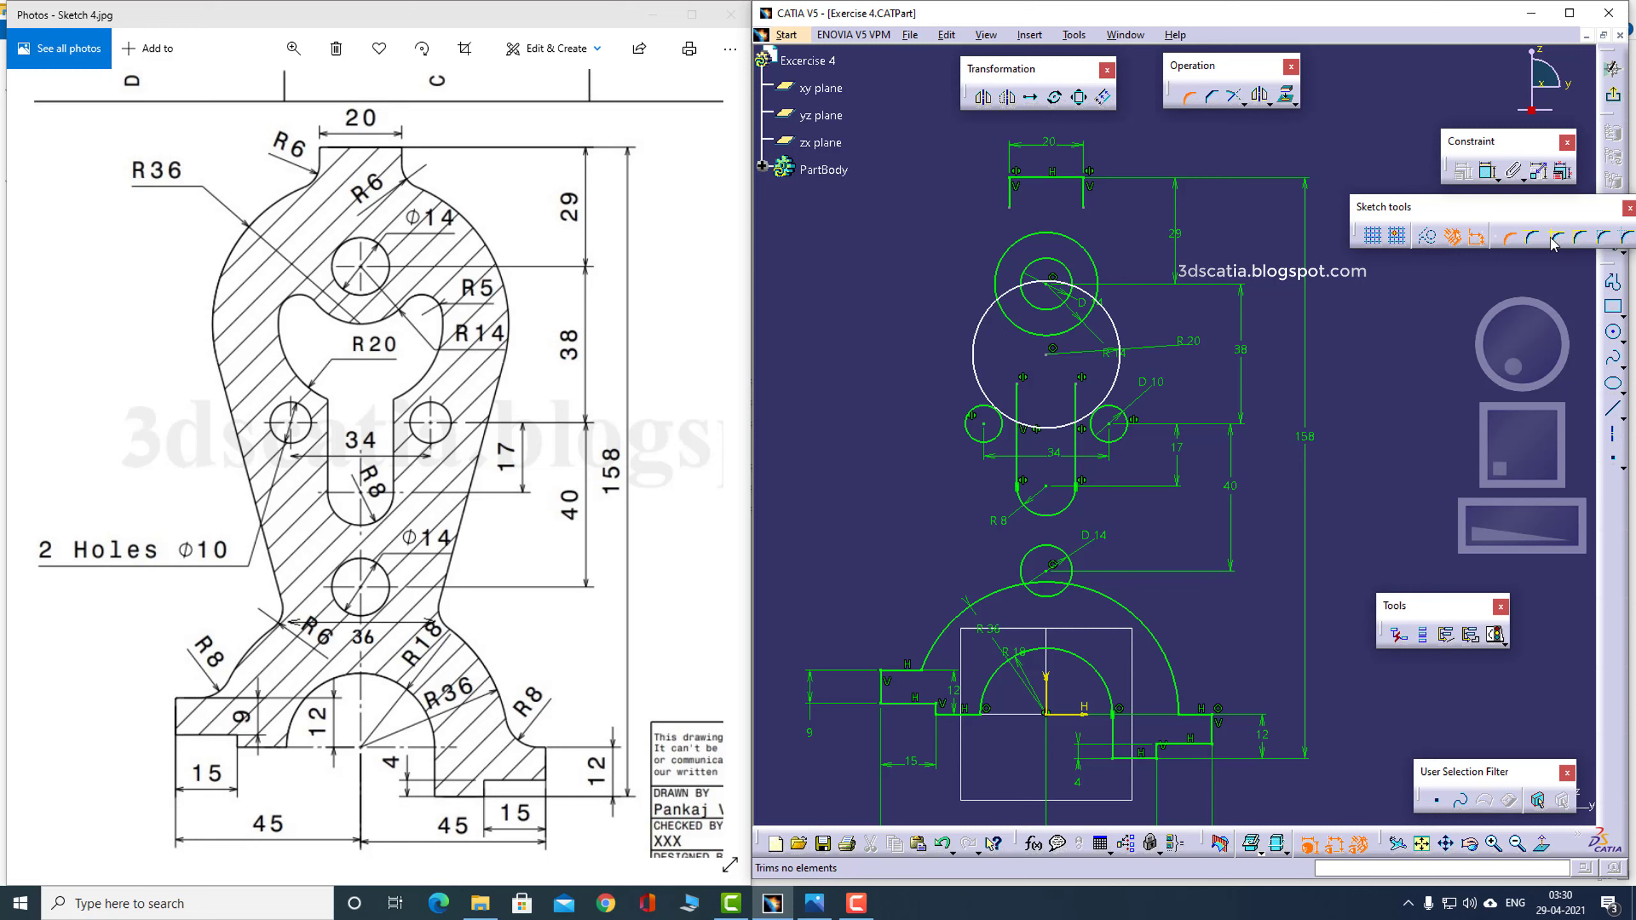
pyautogui.click(996, 312)
pyautogui.click(1003, 319)
pyautogui.click(1001, 323)
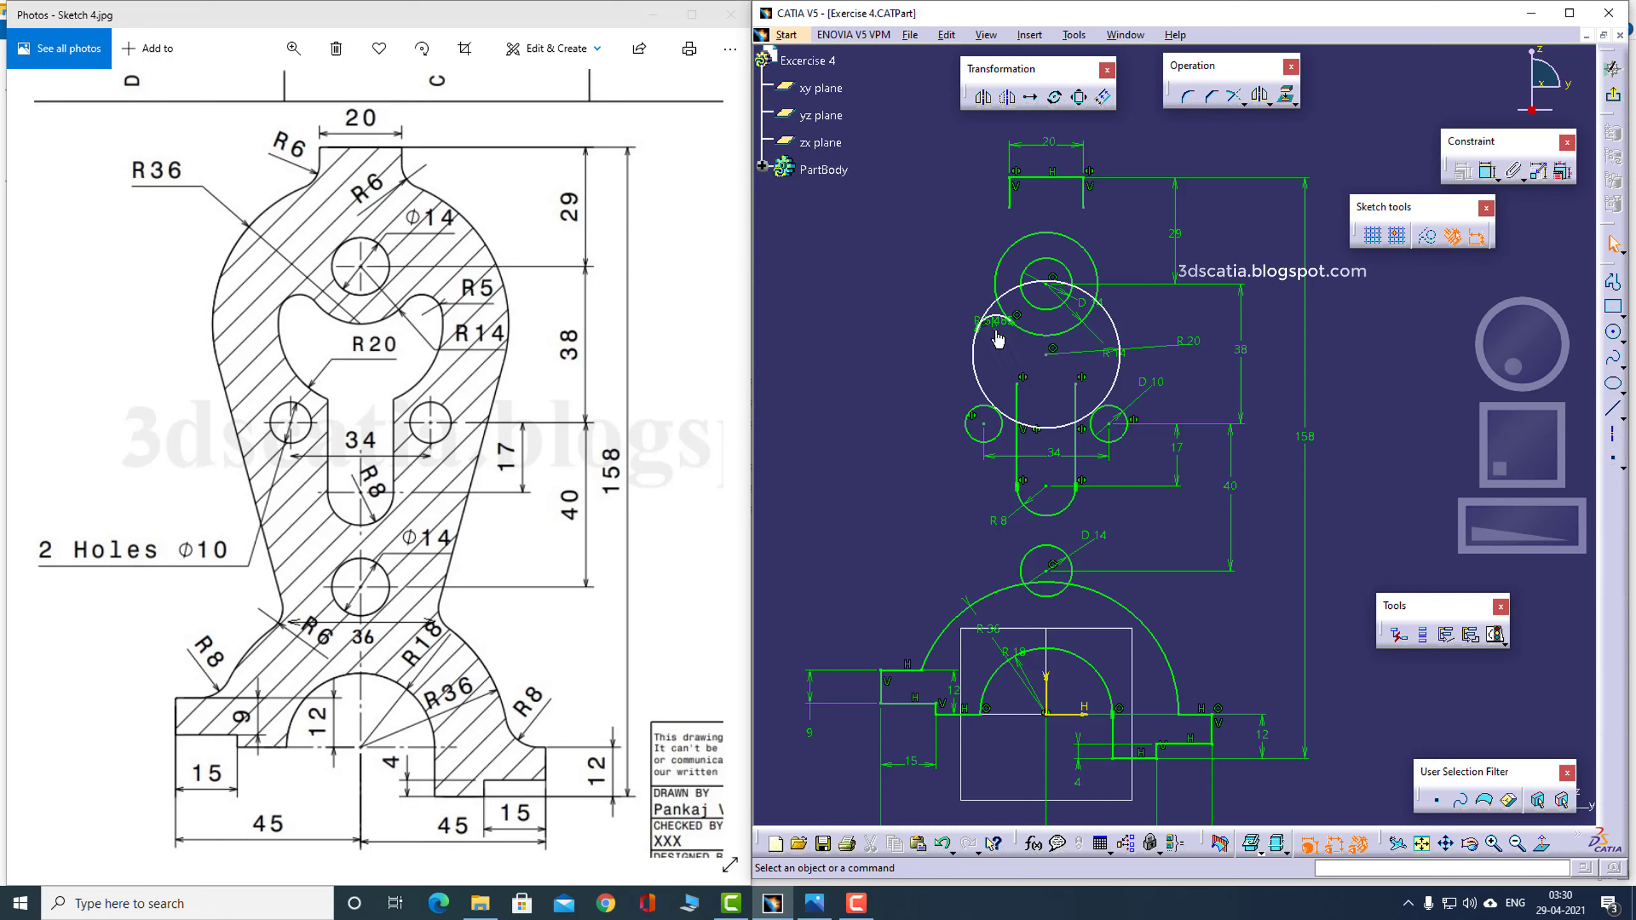
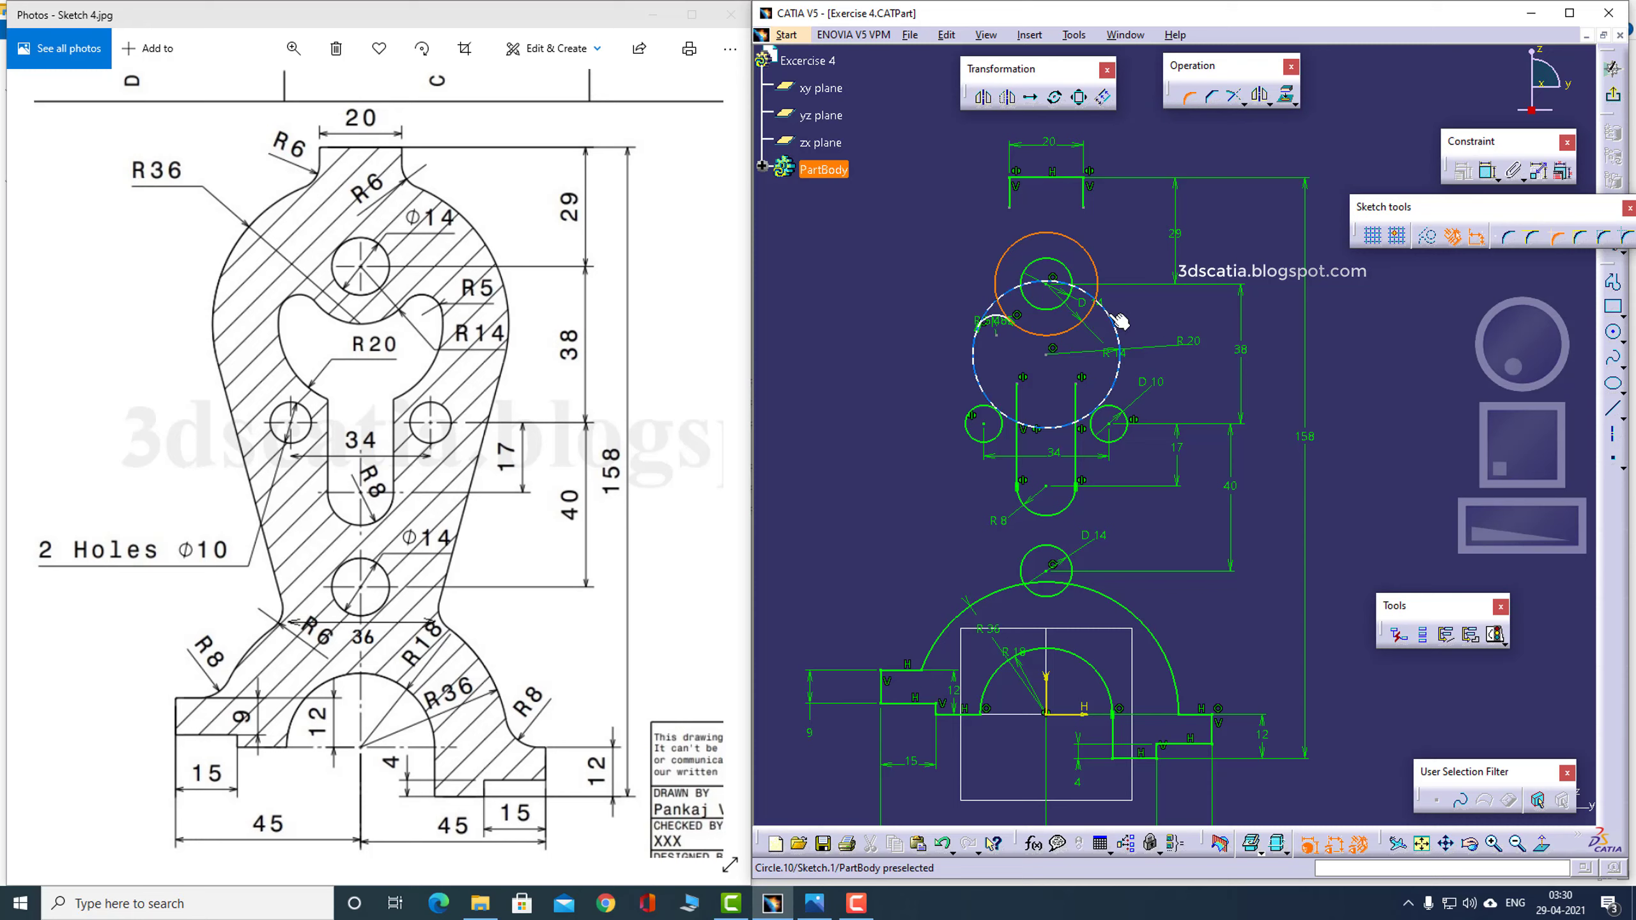
# Add a corner arc without trimming between the R14 and R20 circles on the right of the axis and set its radius to 5 mm
pyautogui.click(1118, 325)
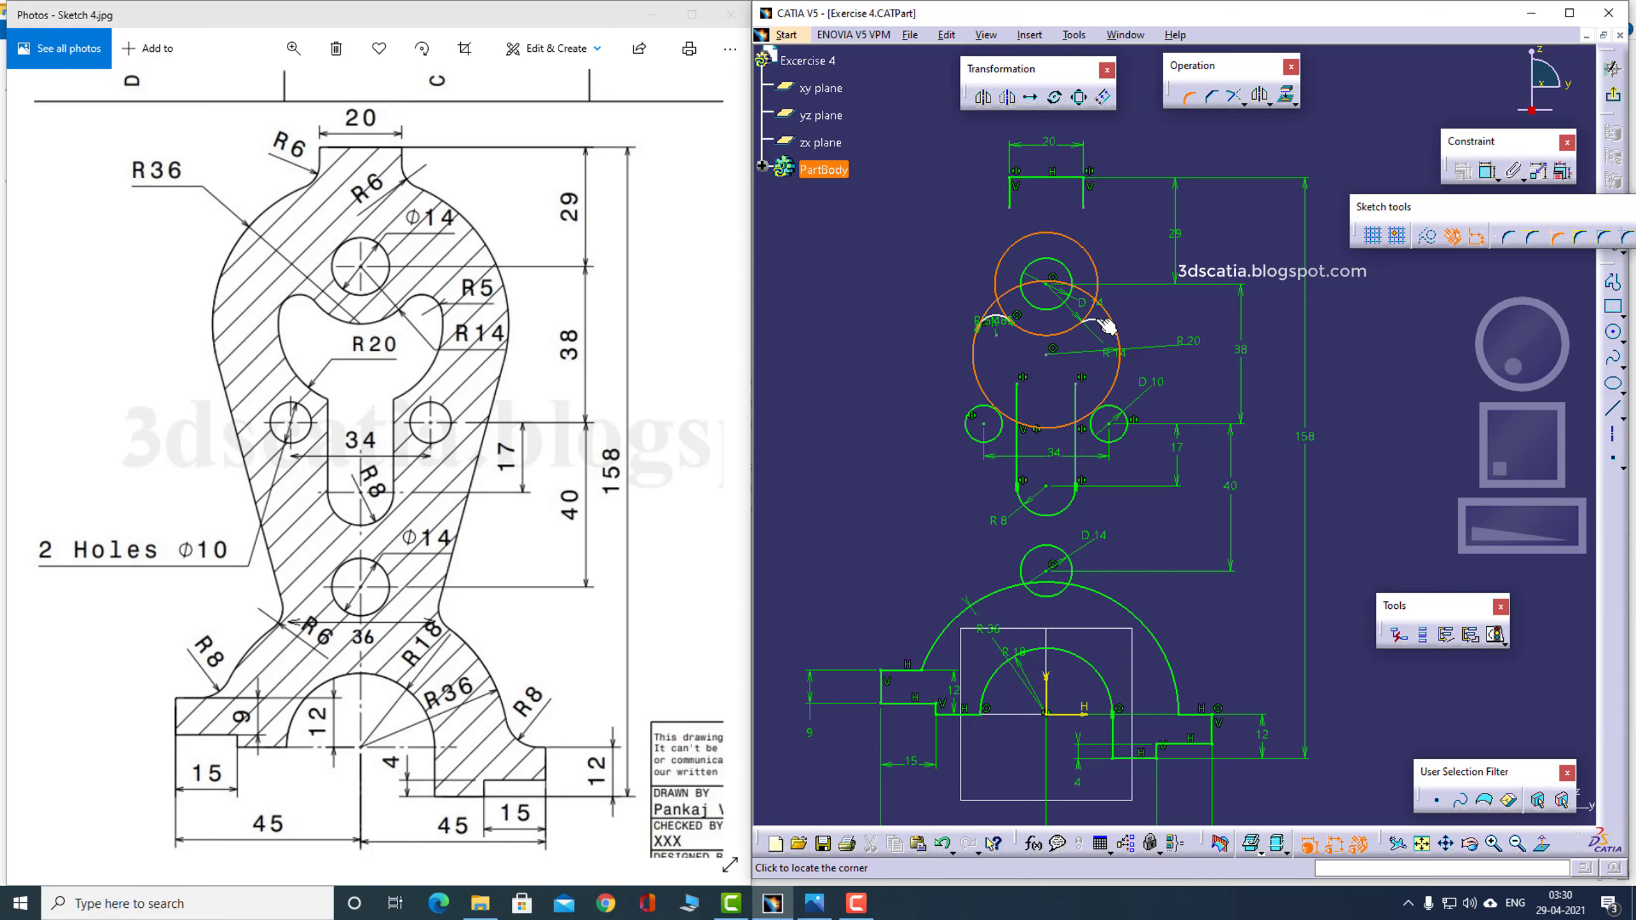
pyautogui.click(1098, 328)
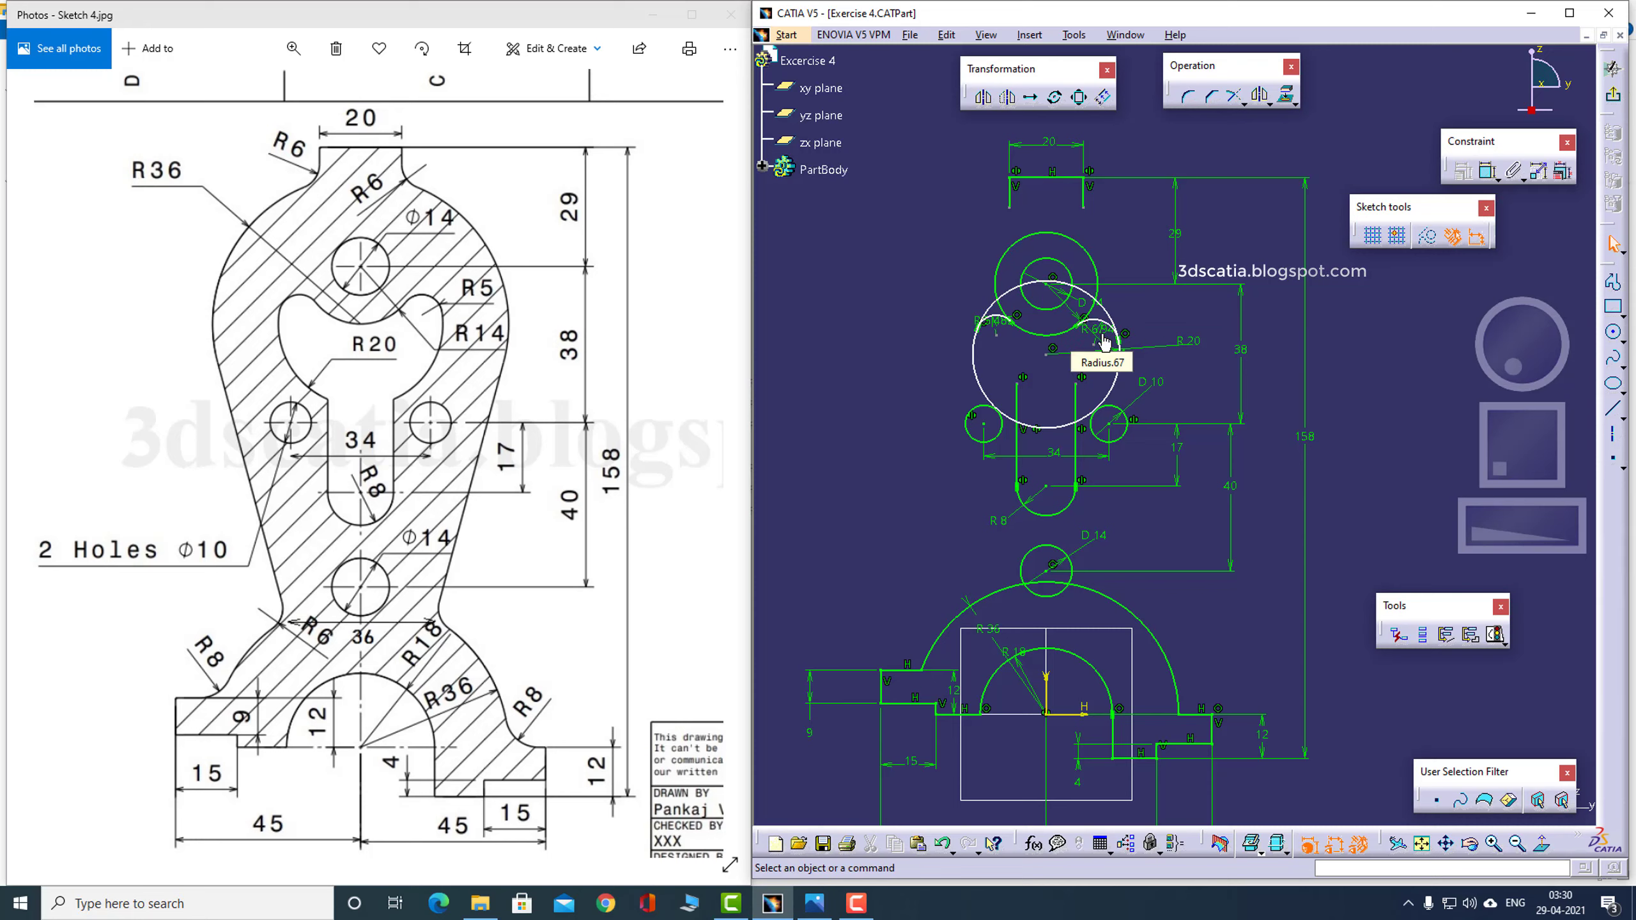
pyautogui.doubleClick(1101, 331)
pyautogui.write('6')
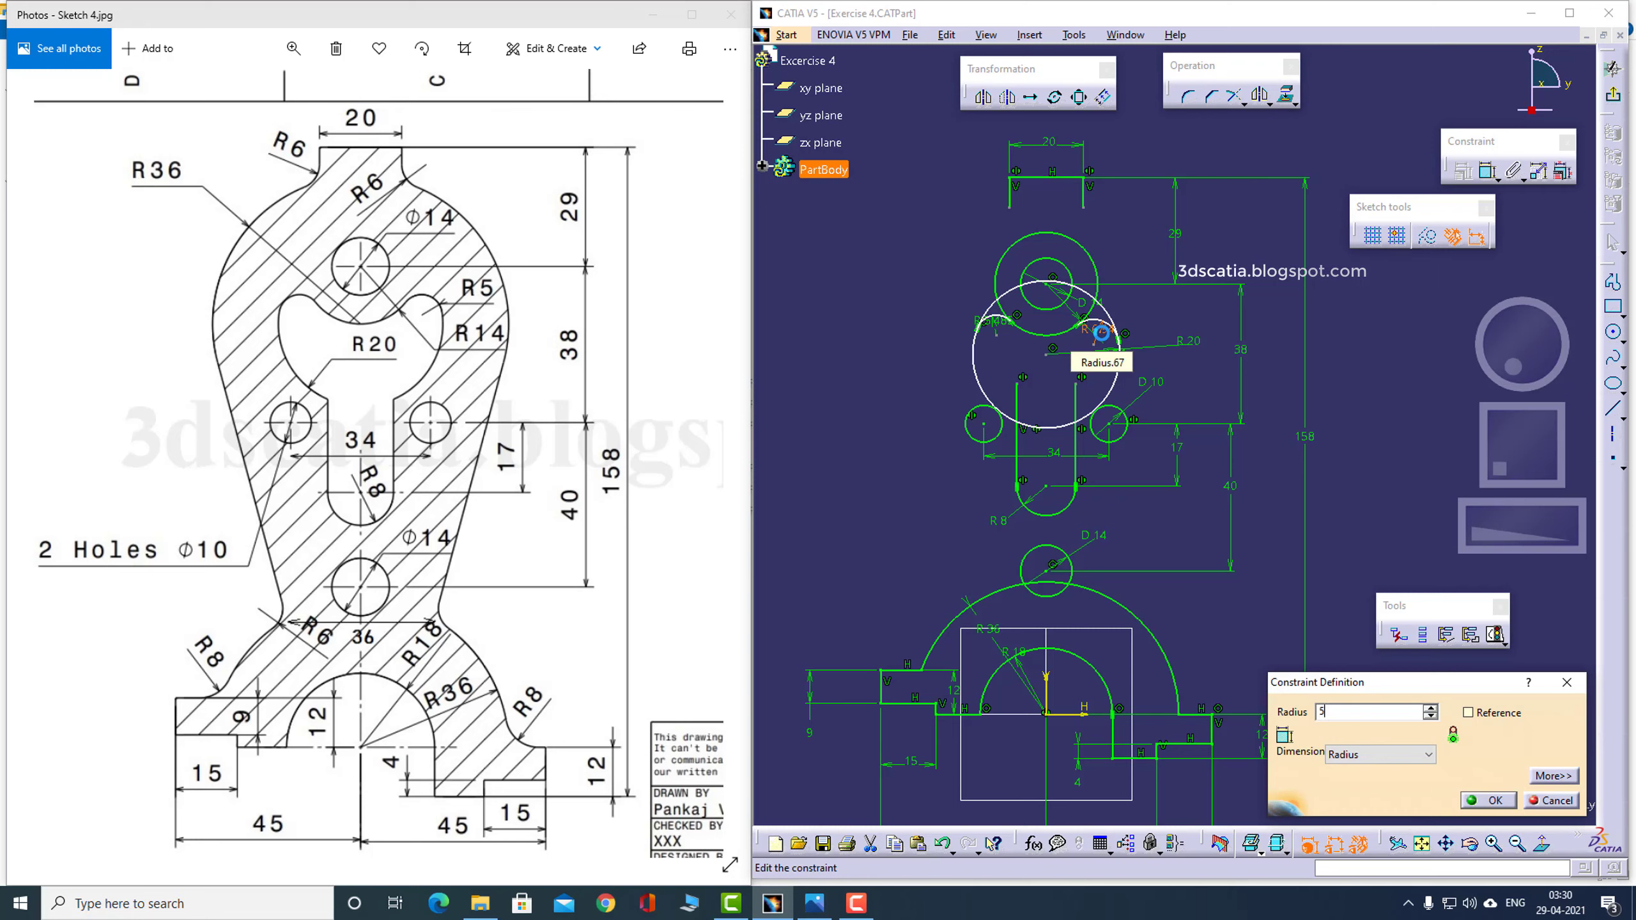
pyautogui.press('Return')
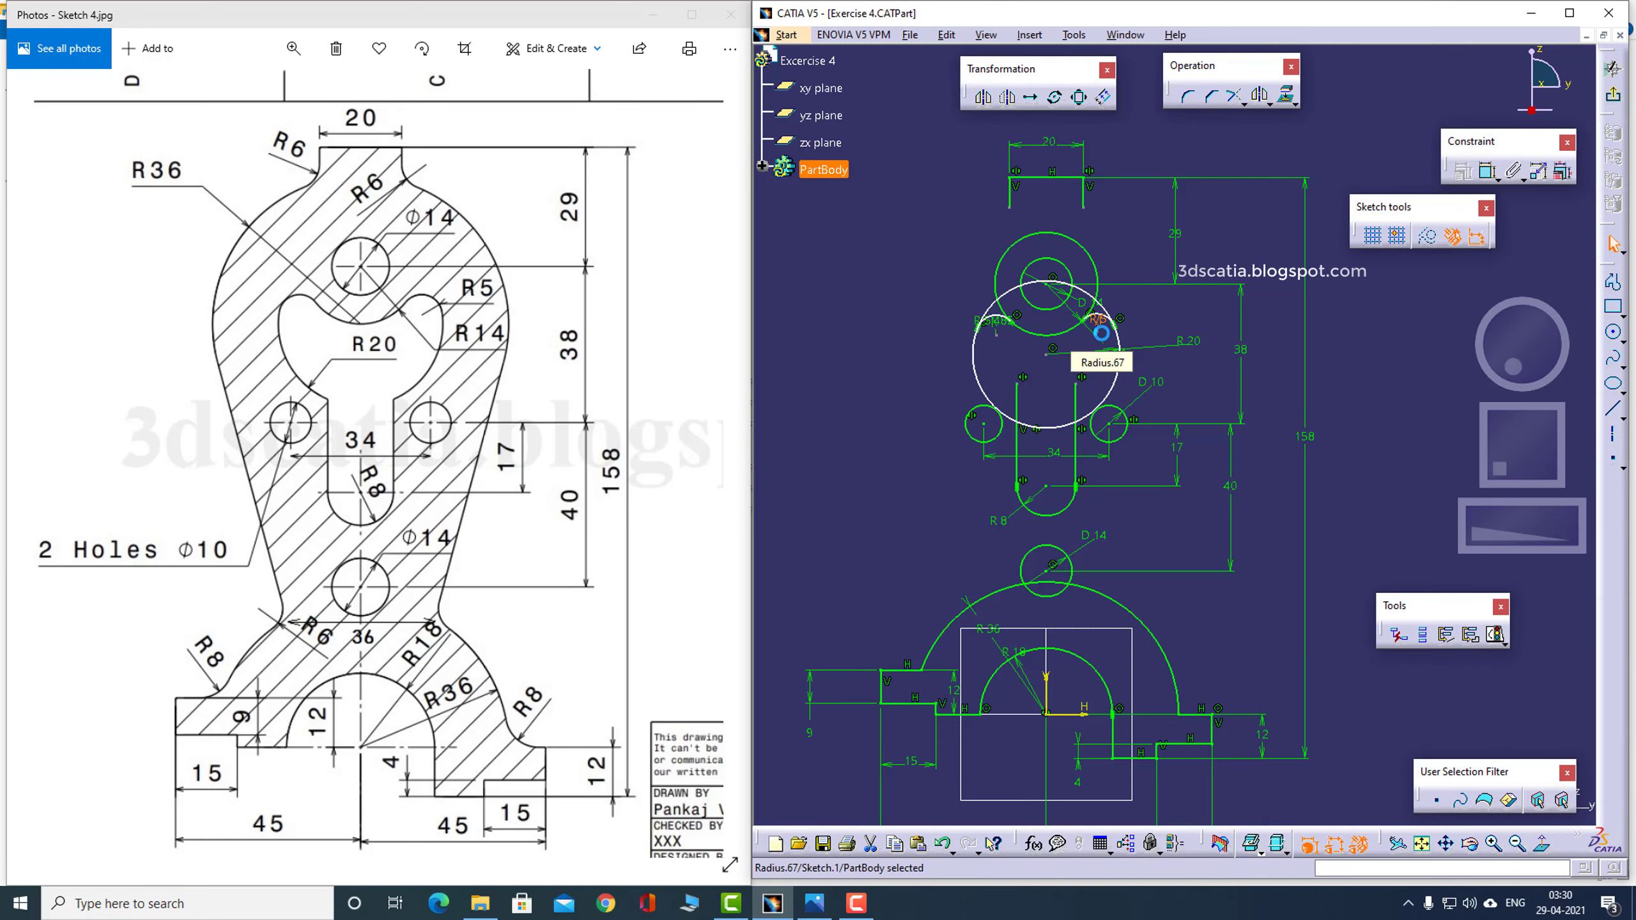
# Set the radius of the corner arc on the left of the axis to 5 mm
pyautogui.doubleClick(1001, 332)
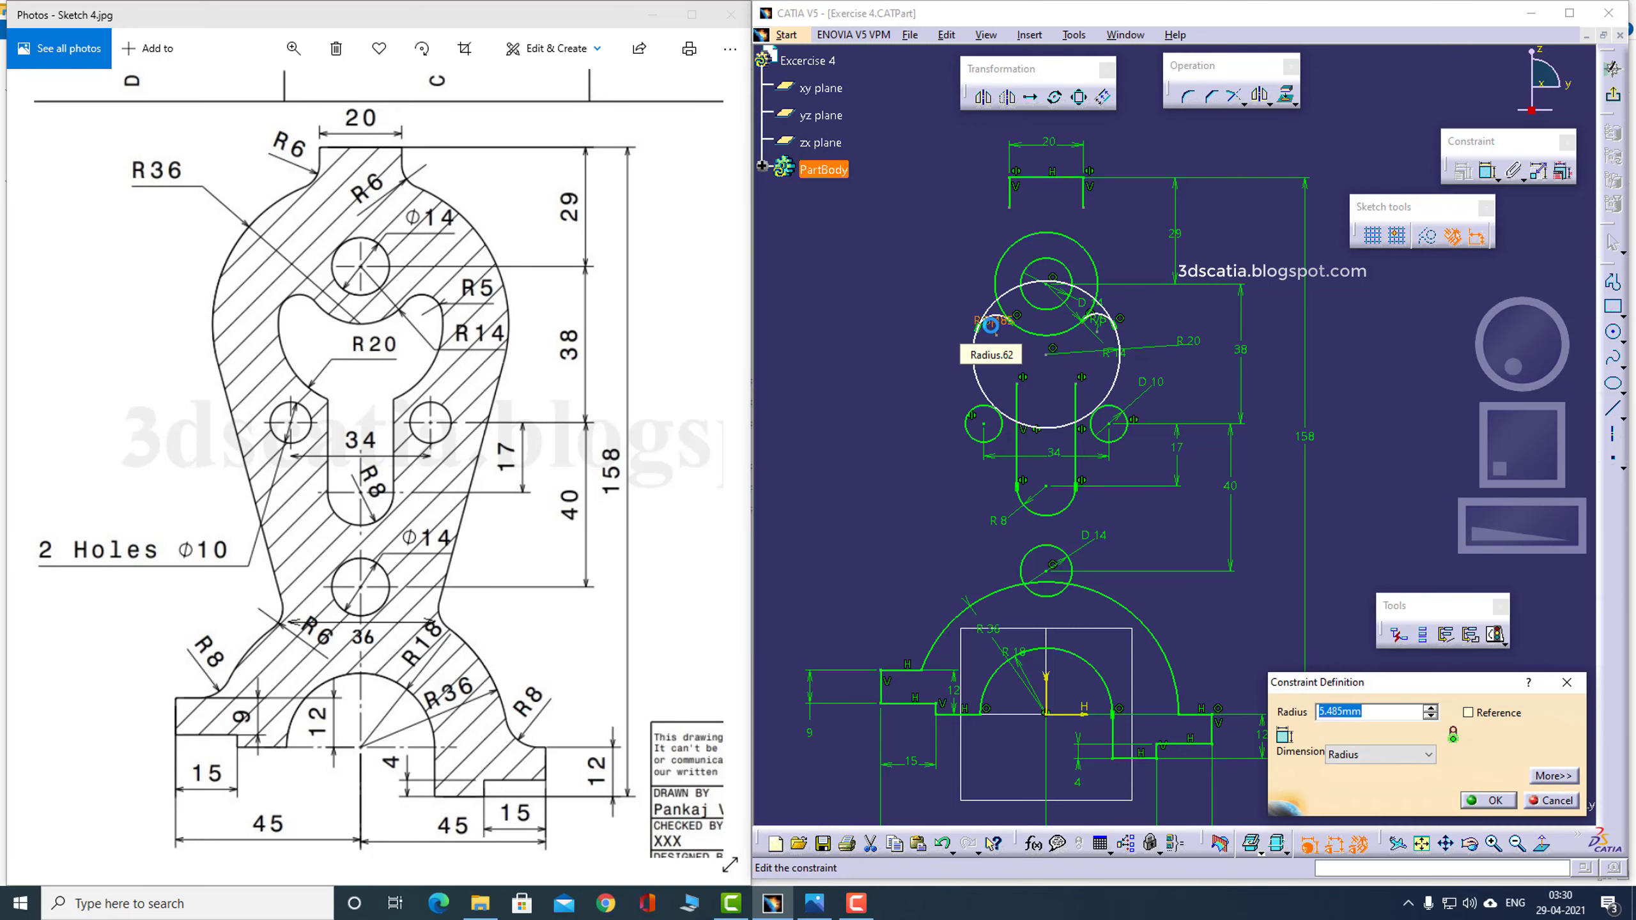
pyautogui.write('5')
pyautogui.press('Return')
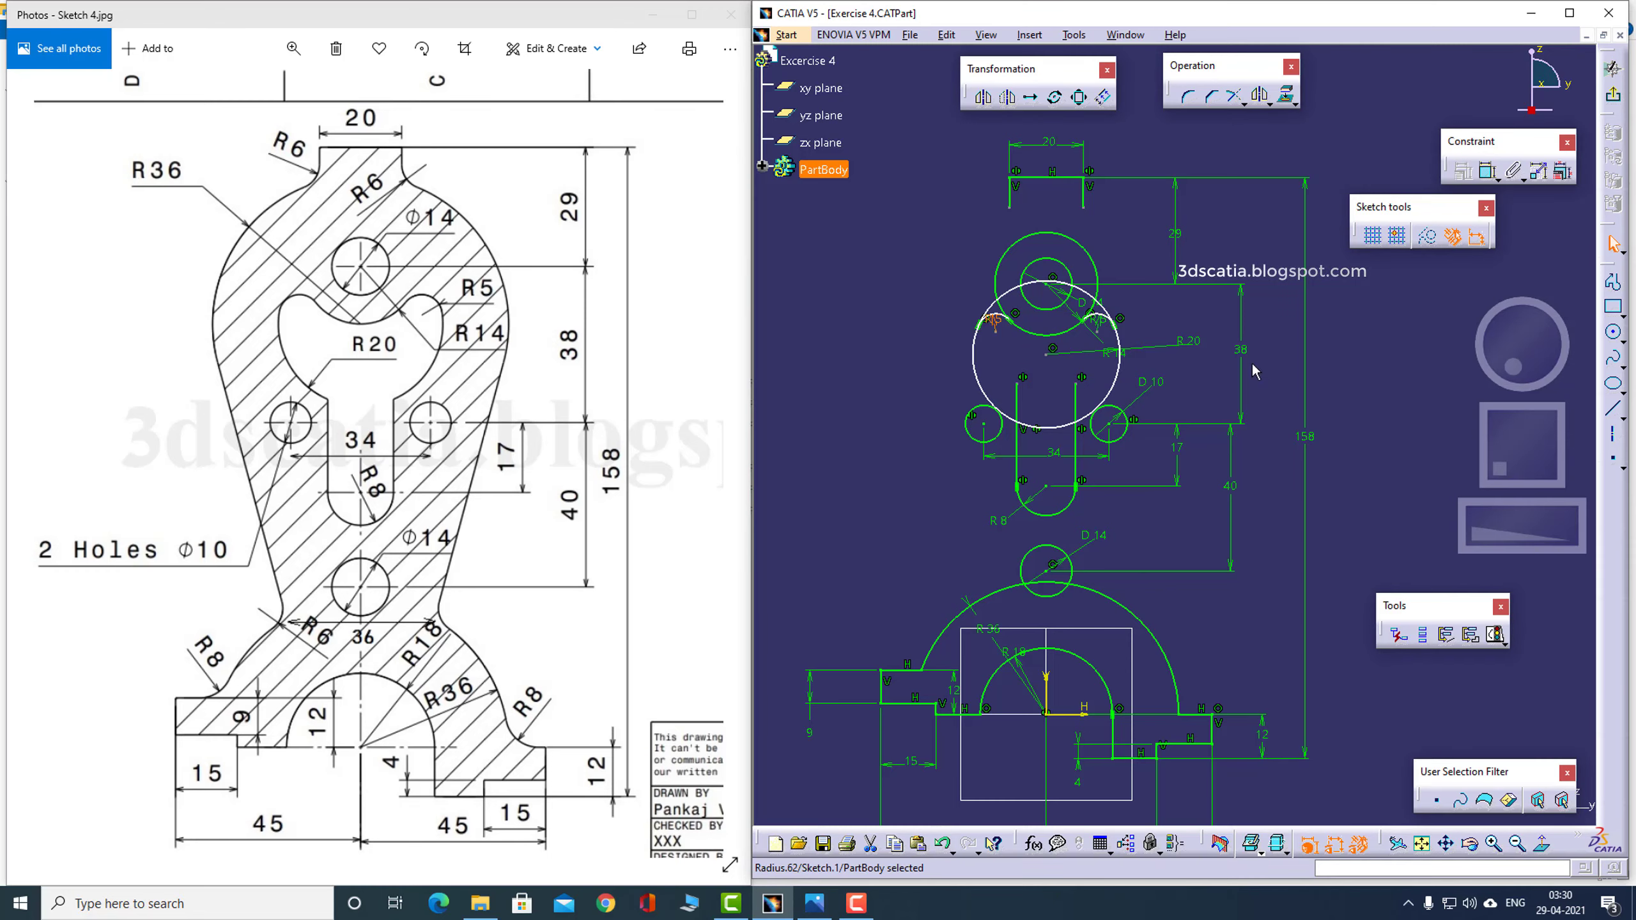
# Quick Trim the R20 circle's top above the corner arcs, the slot lines inside the circle, and its bottom arc between the slot lines
pyautogui.scroll(3, 1214, 486)
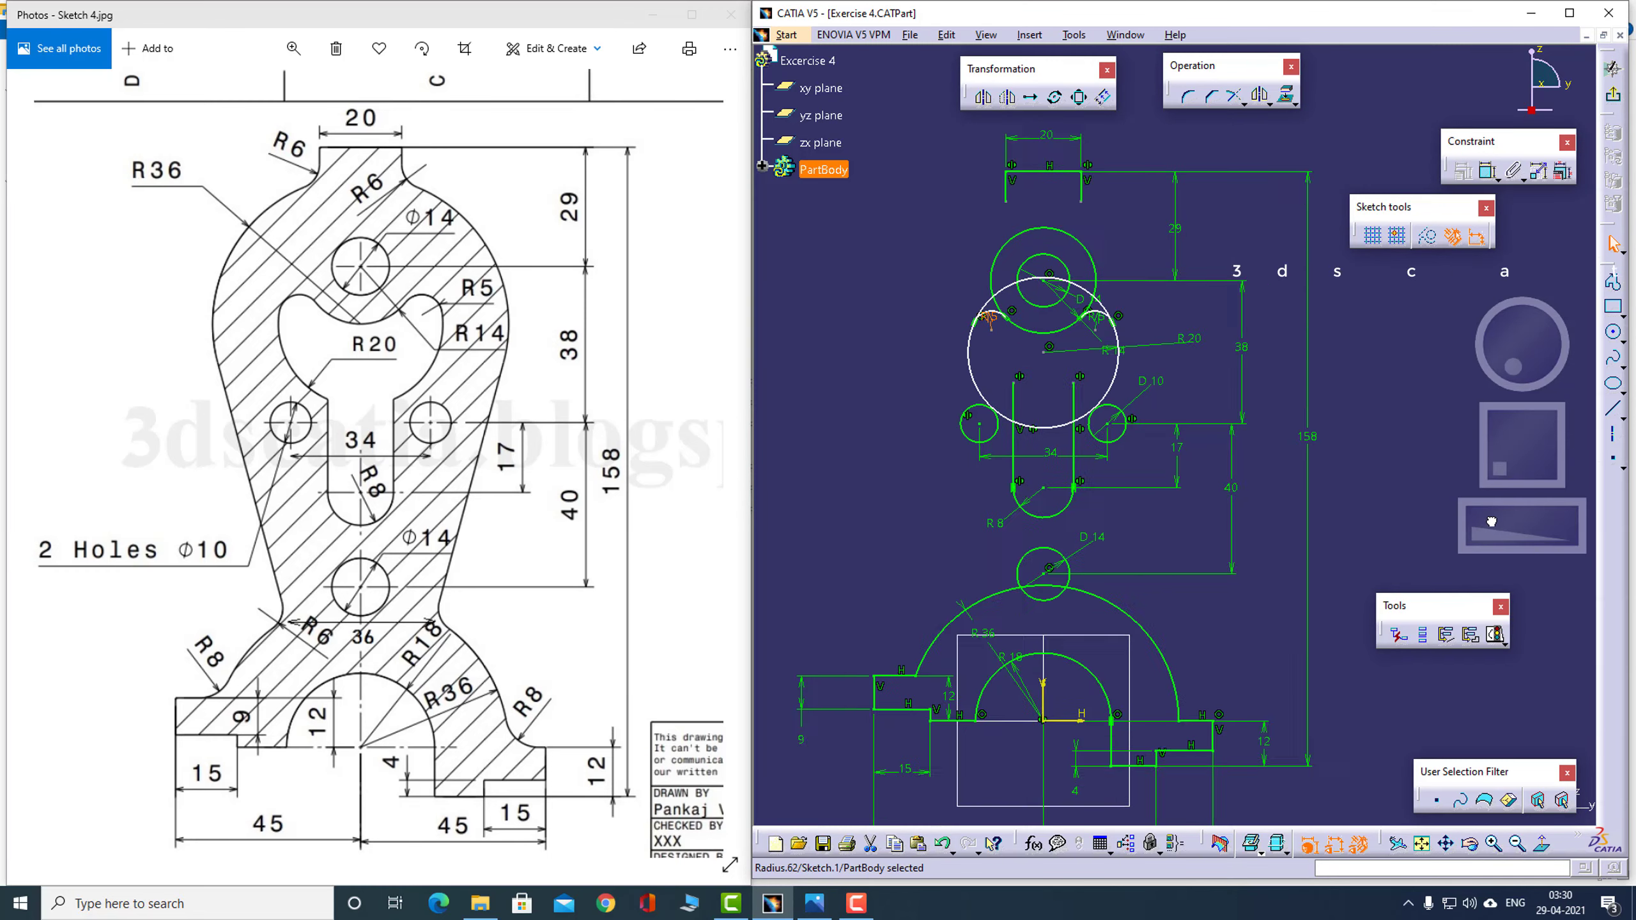
pyautogui.moveTo(1510, 458); pyautogui.dragTo(1588, 554, button='middle')
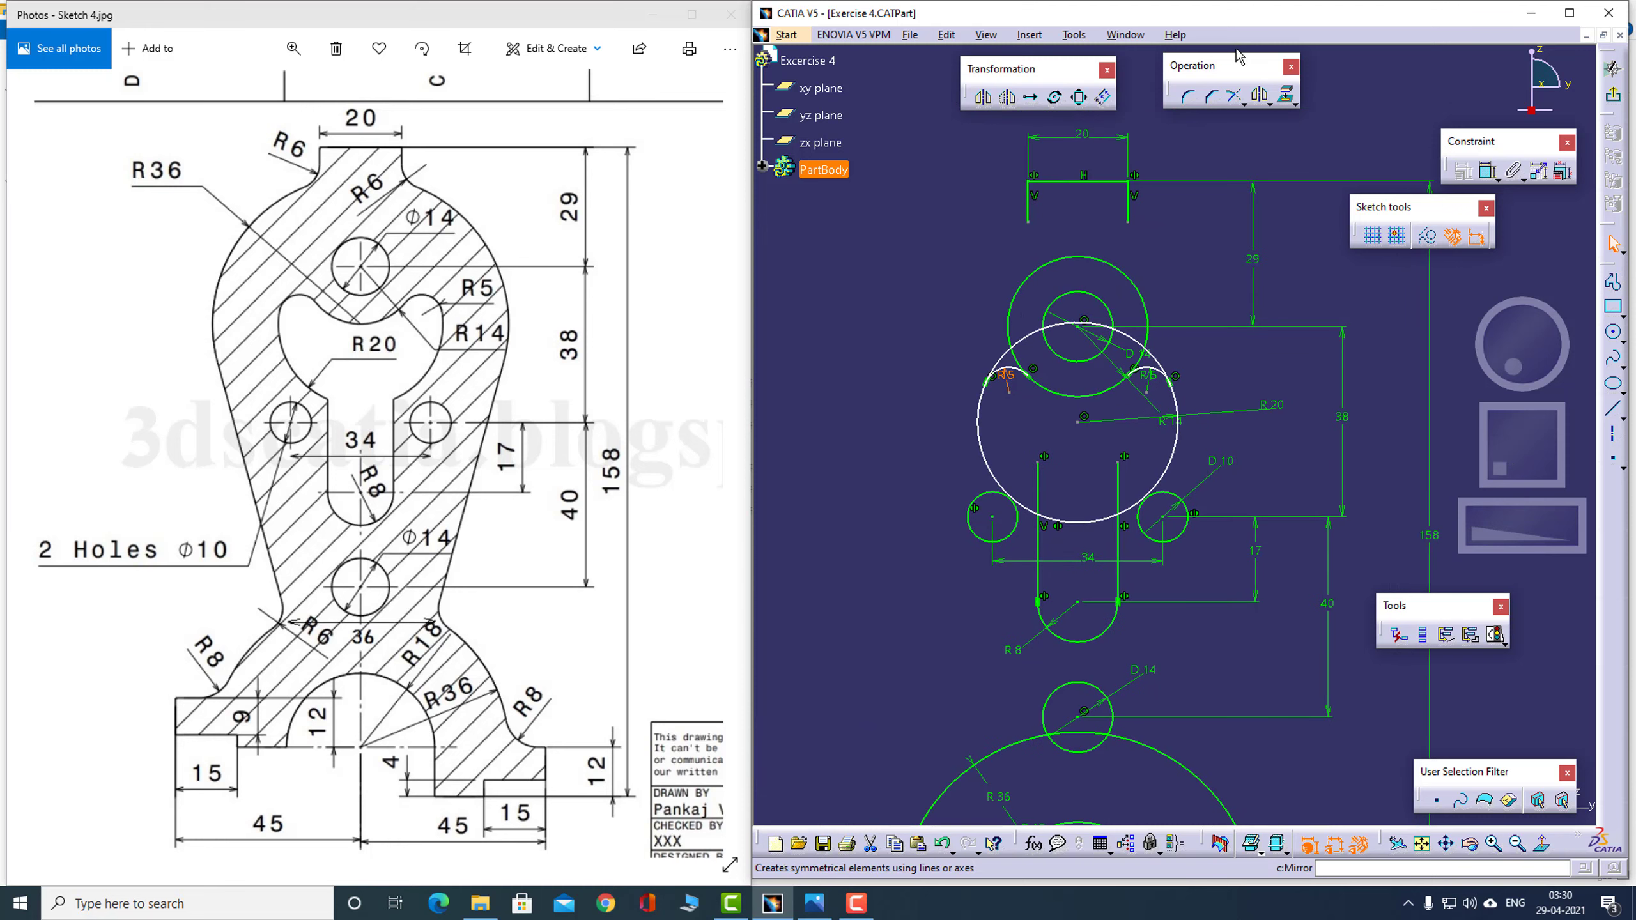
pyautogui.click(1243, 105)
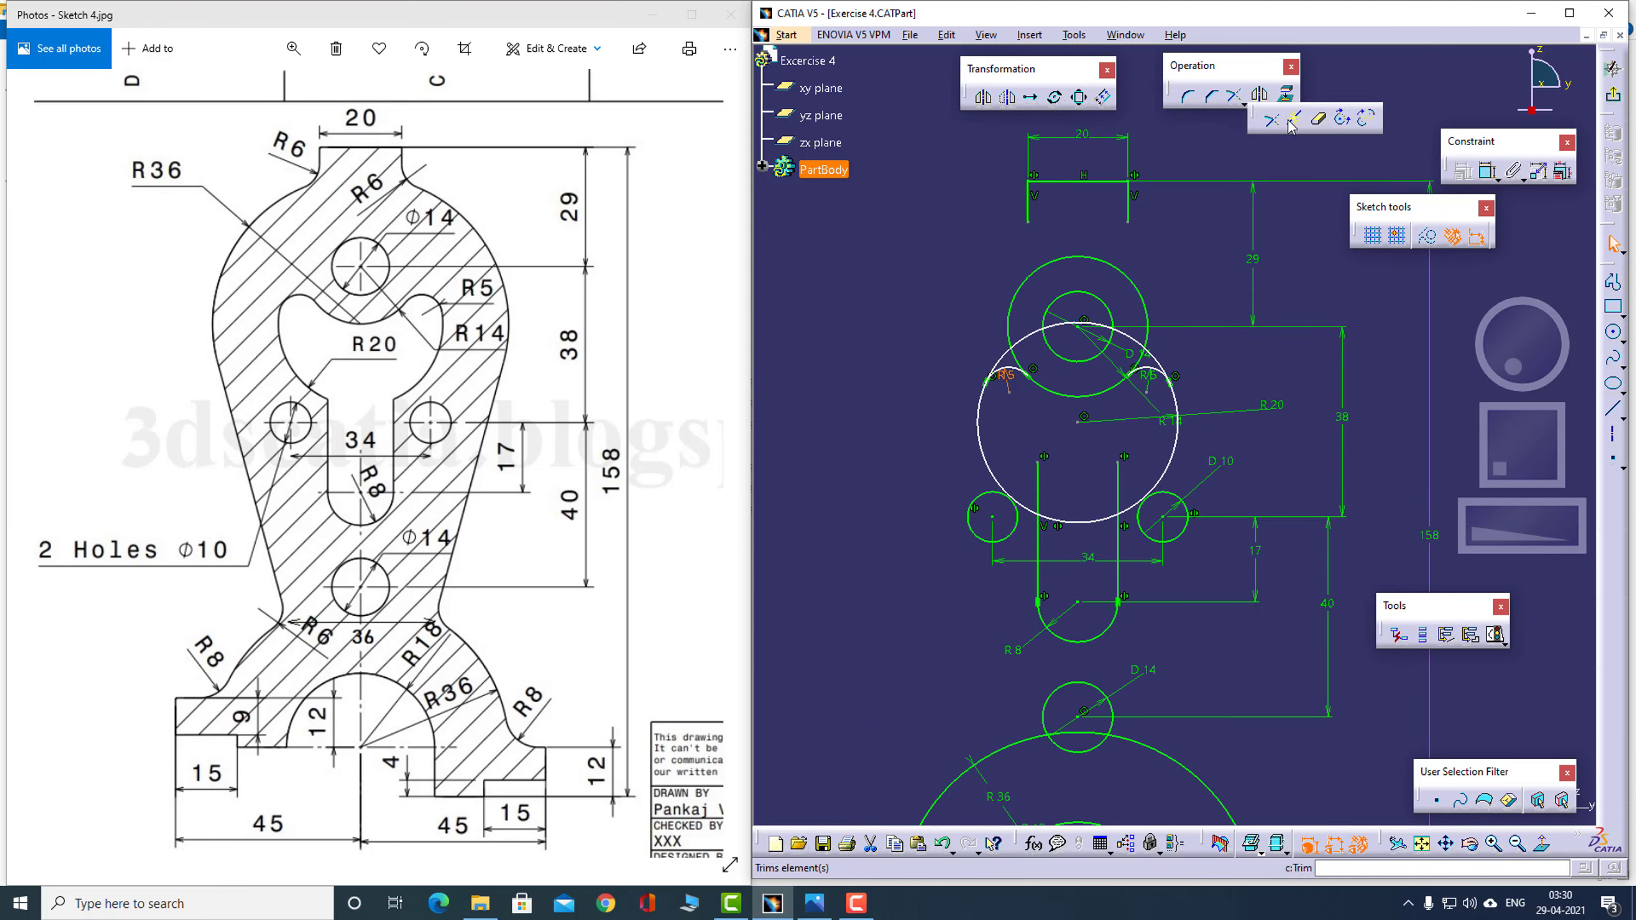
pyautogui.click(1322, 121)
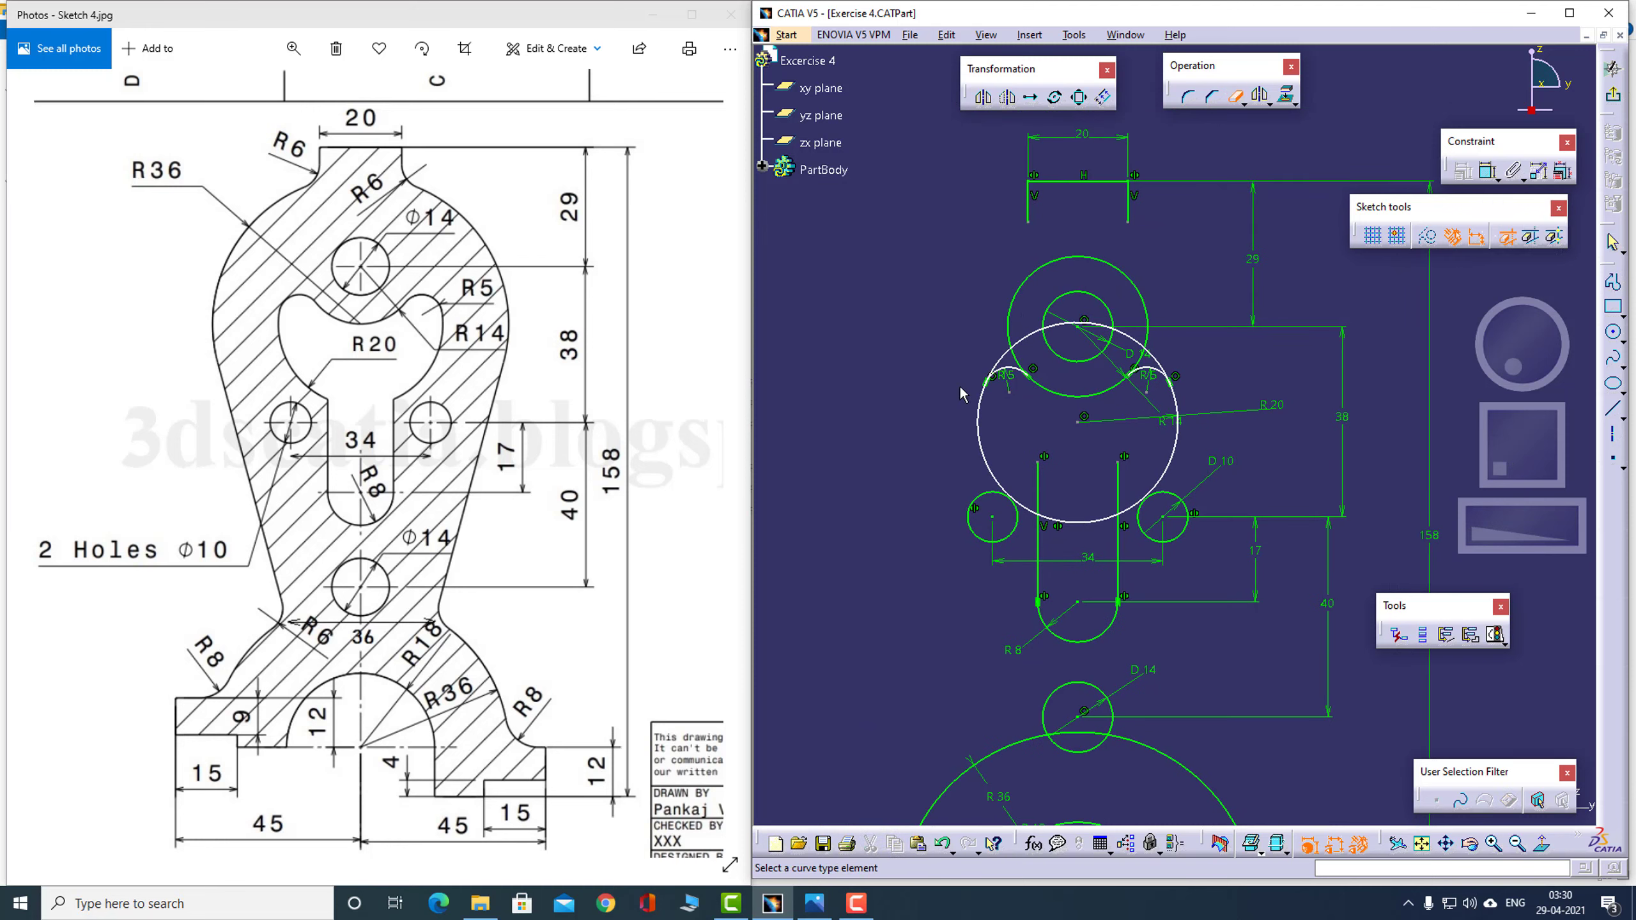
pyautogui.click(1012, 365)
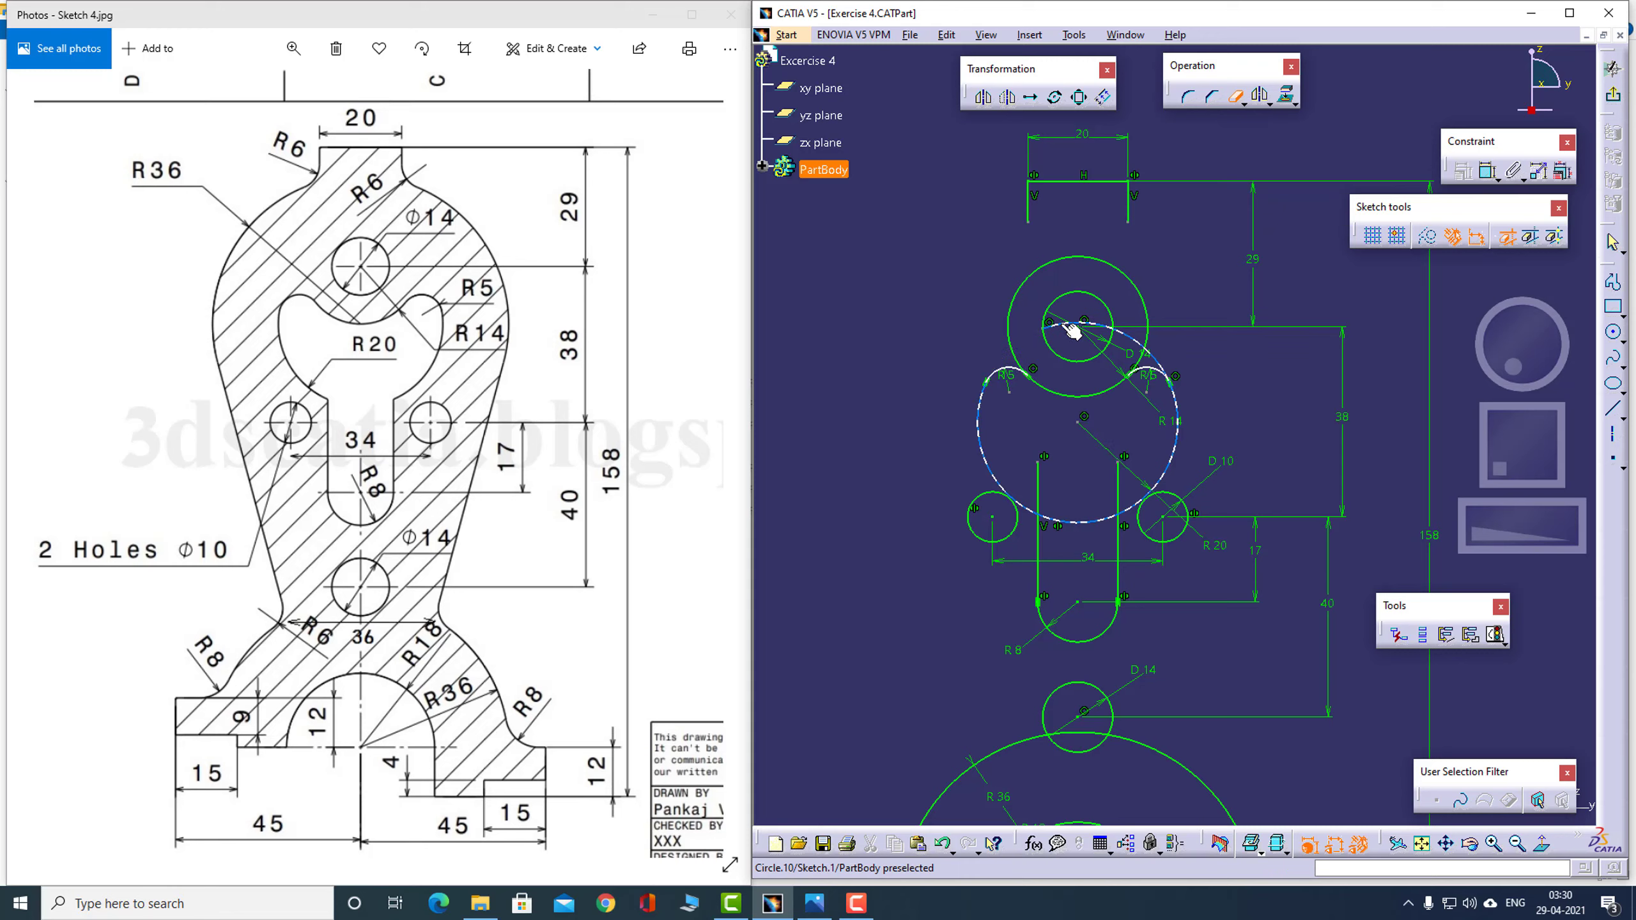
pyautogui.click(1153, 359)
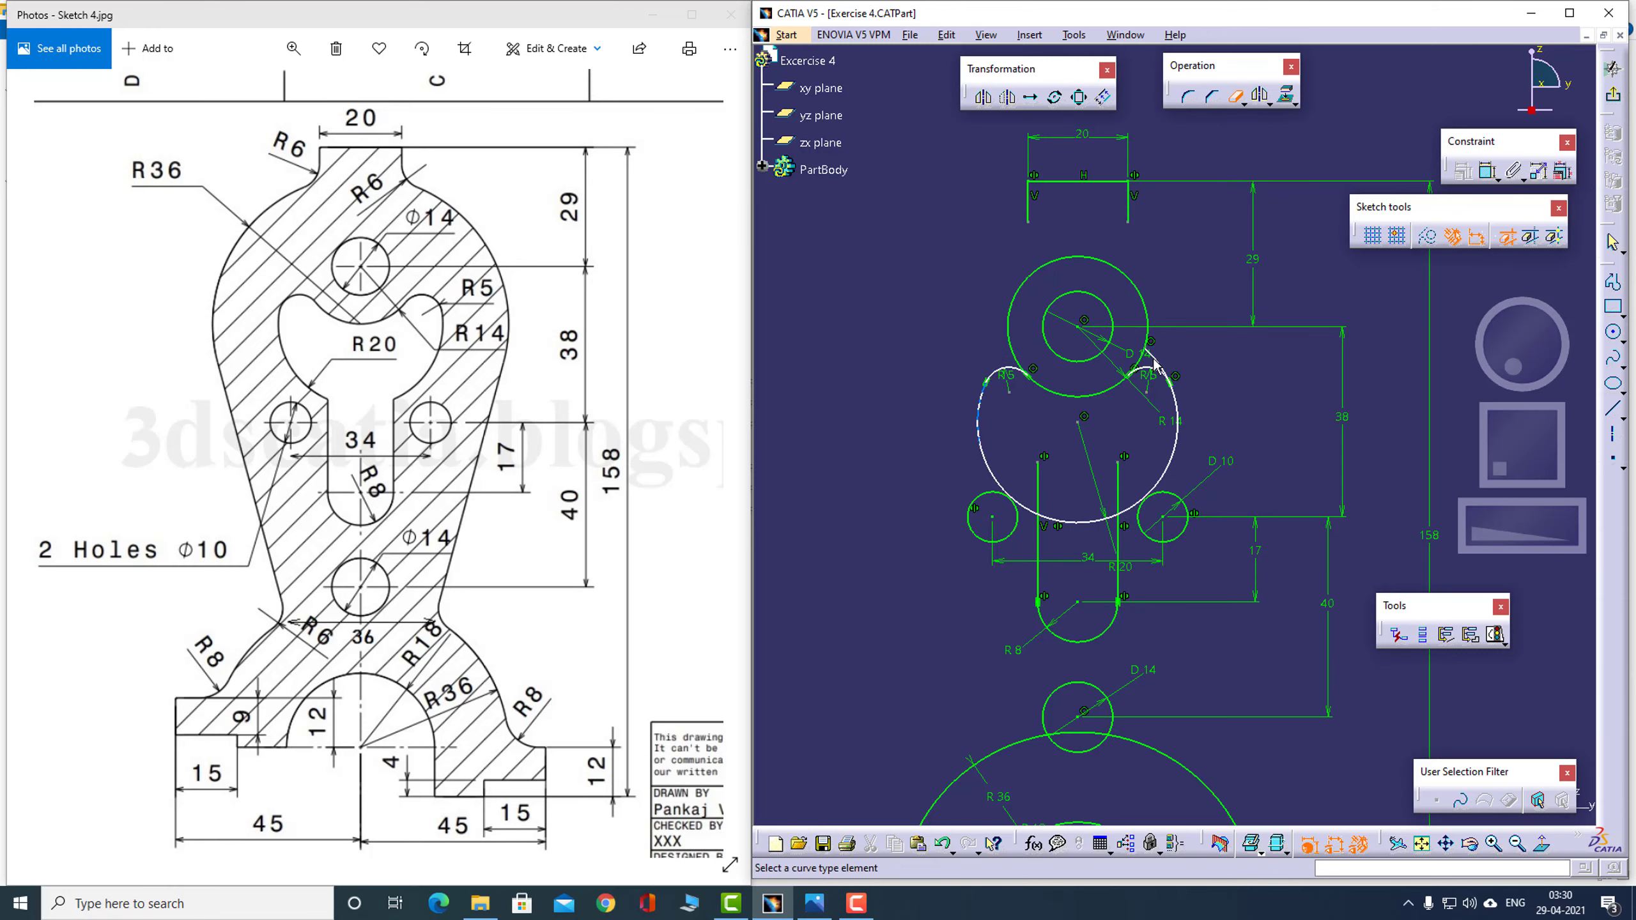
pyautogui.click(1155, 366)
pyautogui.click(1038, 487)
pyautogui.click(1120, 487)
pyautogui.click(1071, 522)
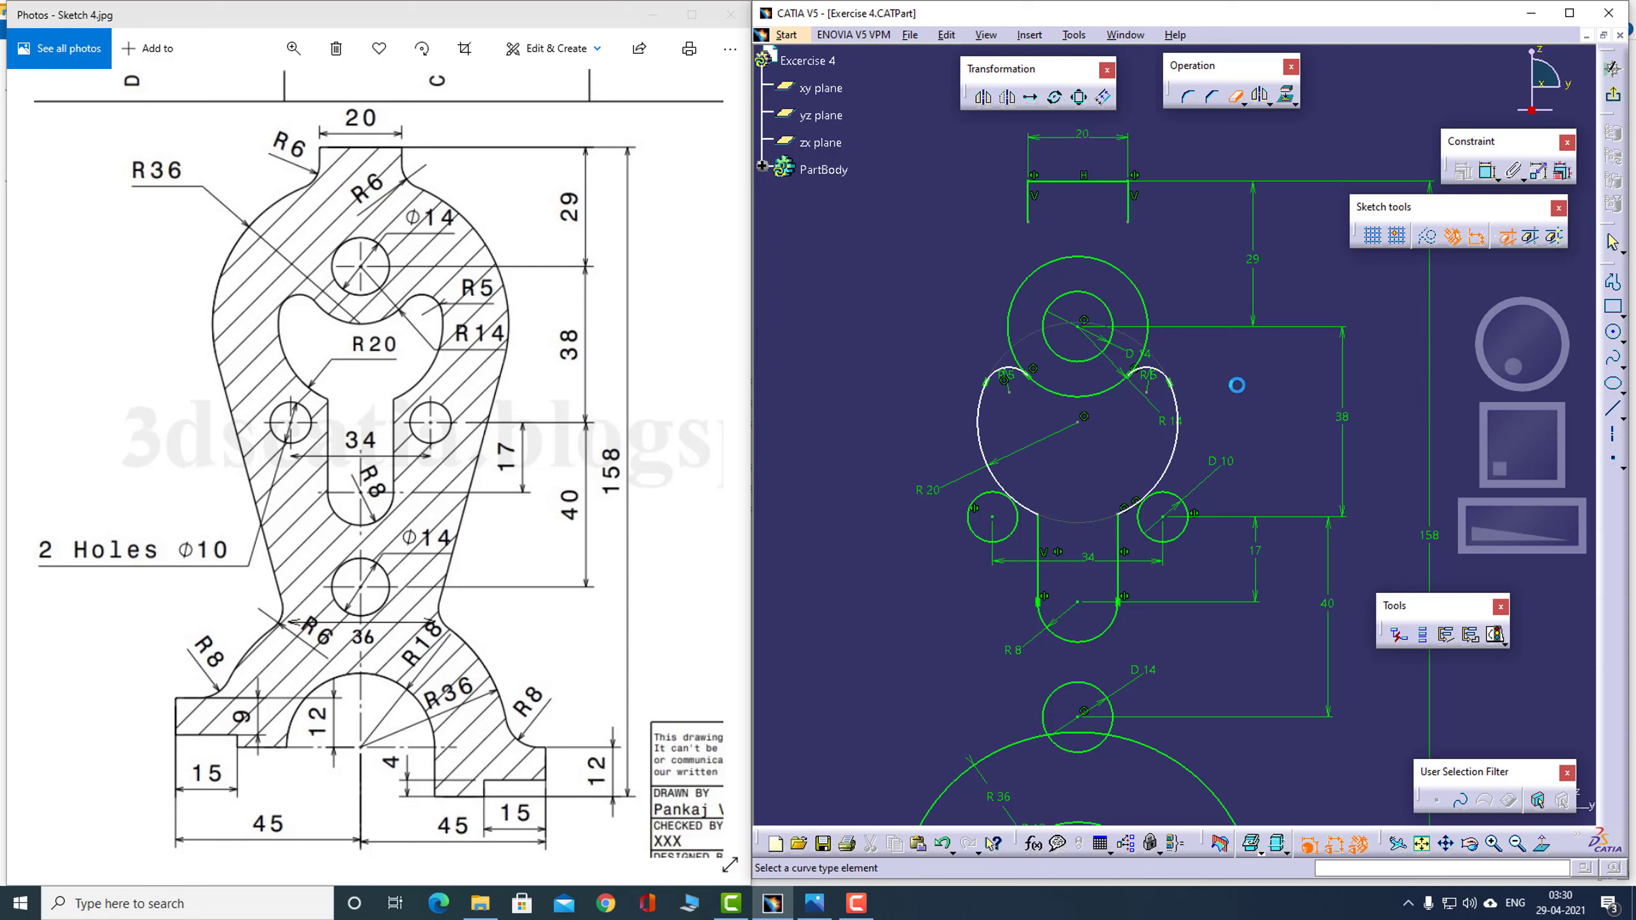
# Quick Trim the upper part of the R14 circle, keeping only the lower arc between the two R5 corners
pyautogui.click(1237, 97)
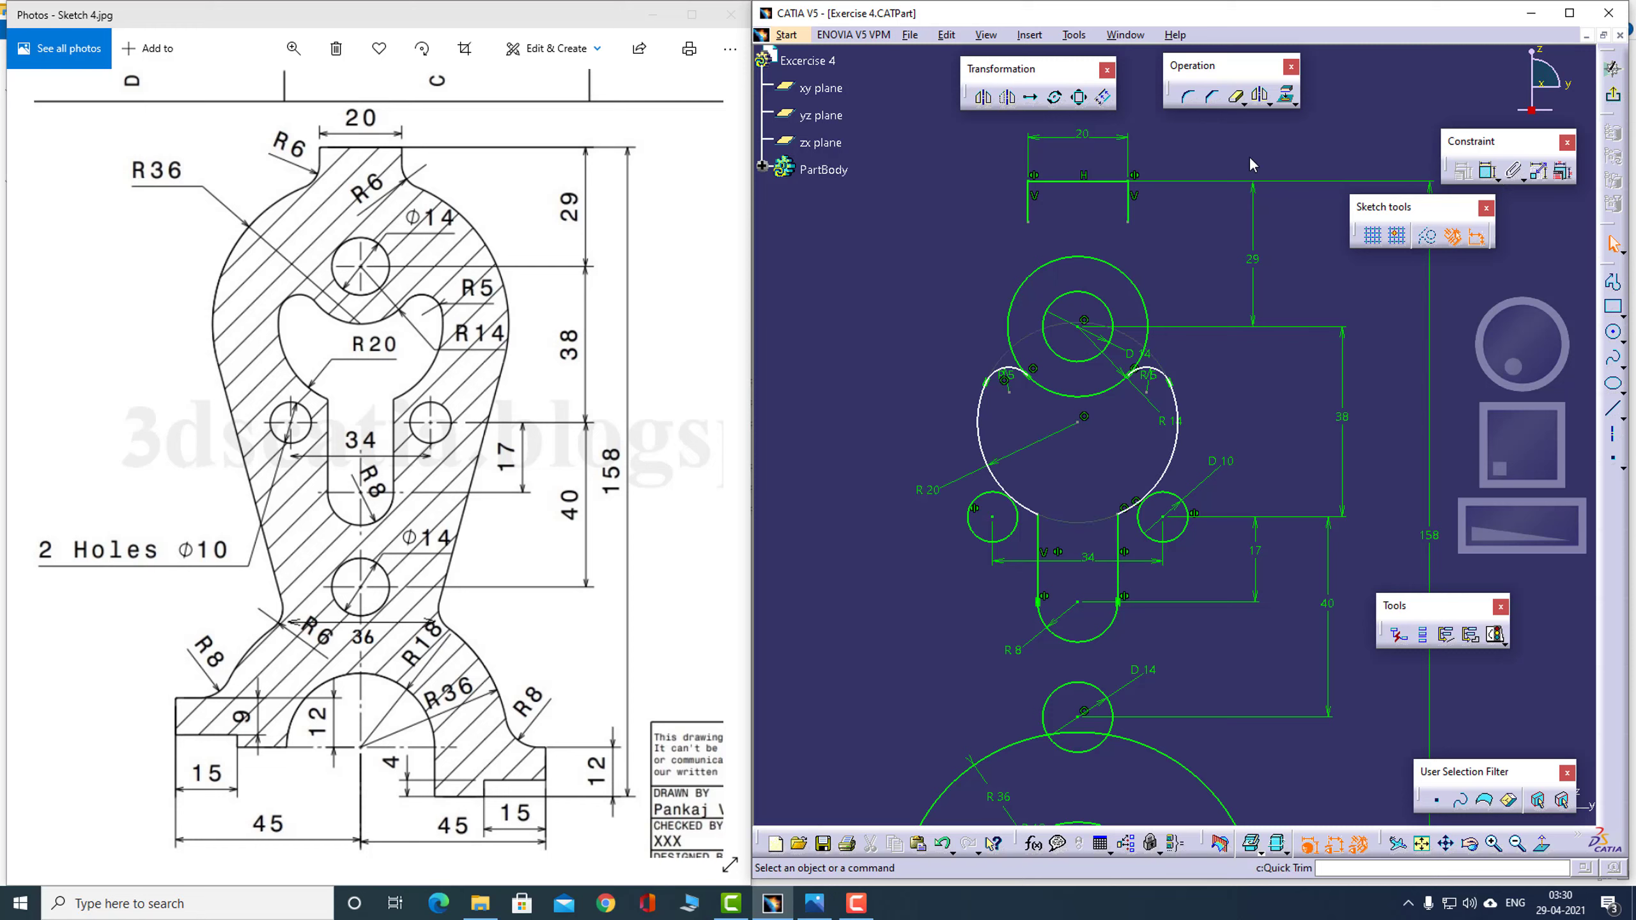
pyautogui.click(1235, 99)
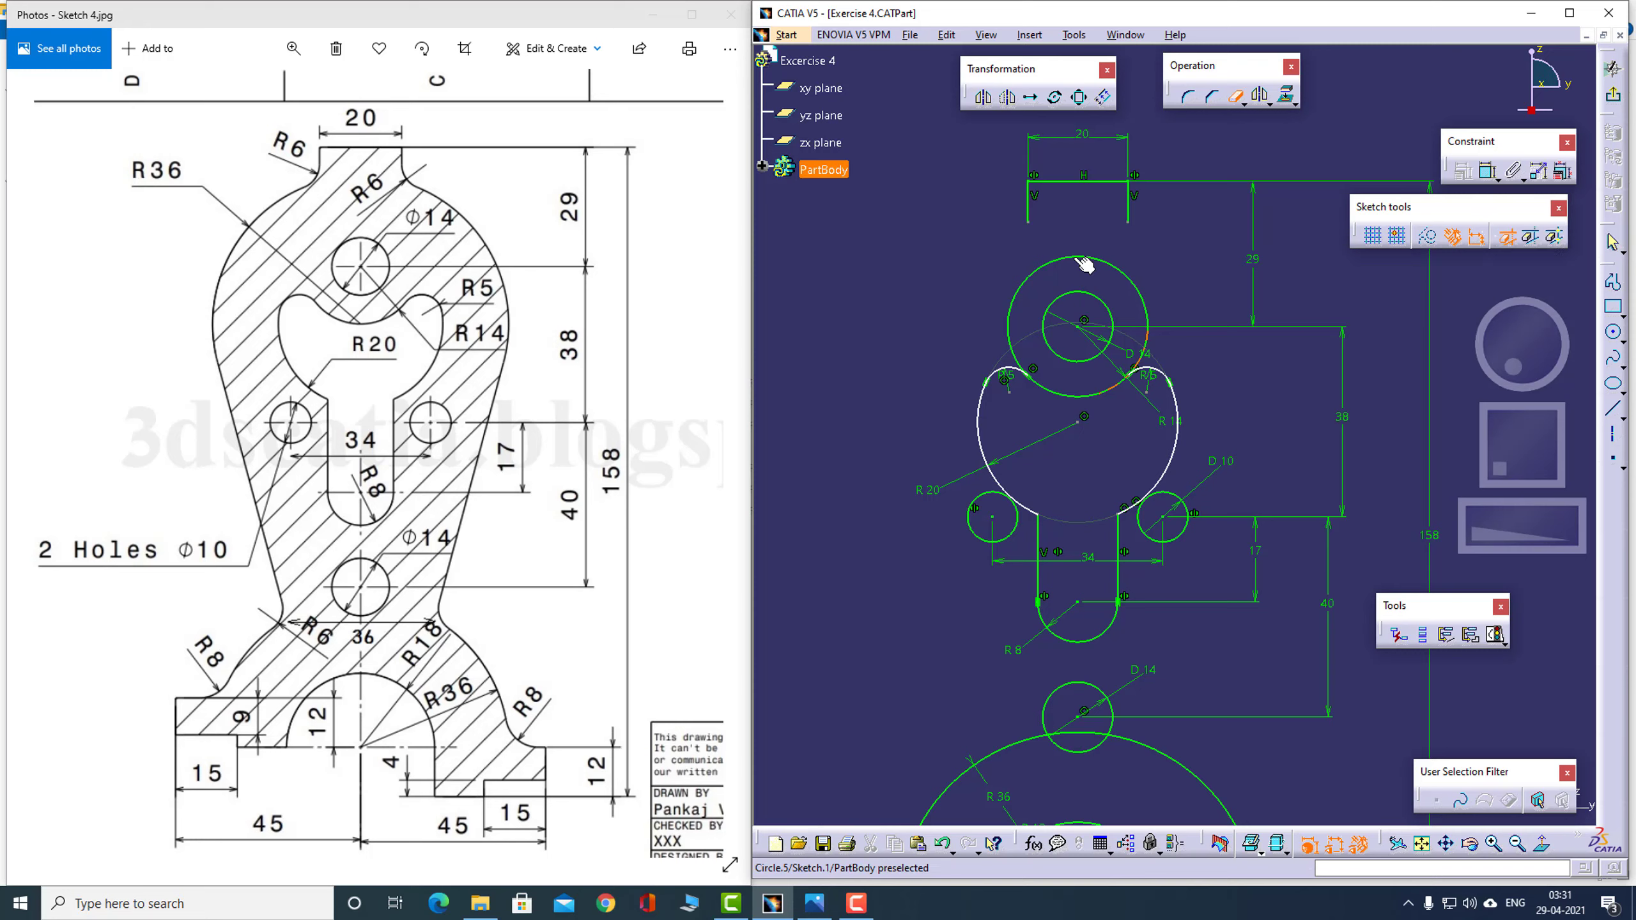
pyautogui.click(1083, 264)
pyautogui.click(1234, 96)
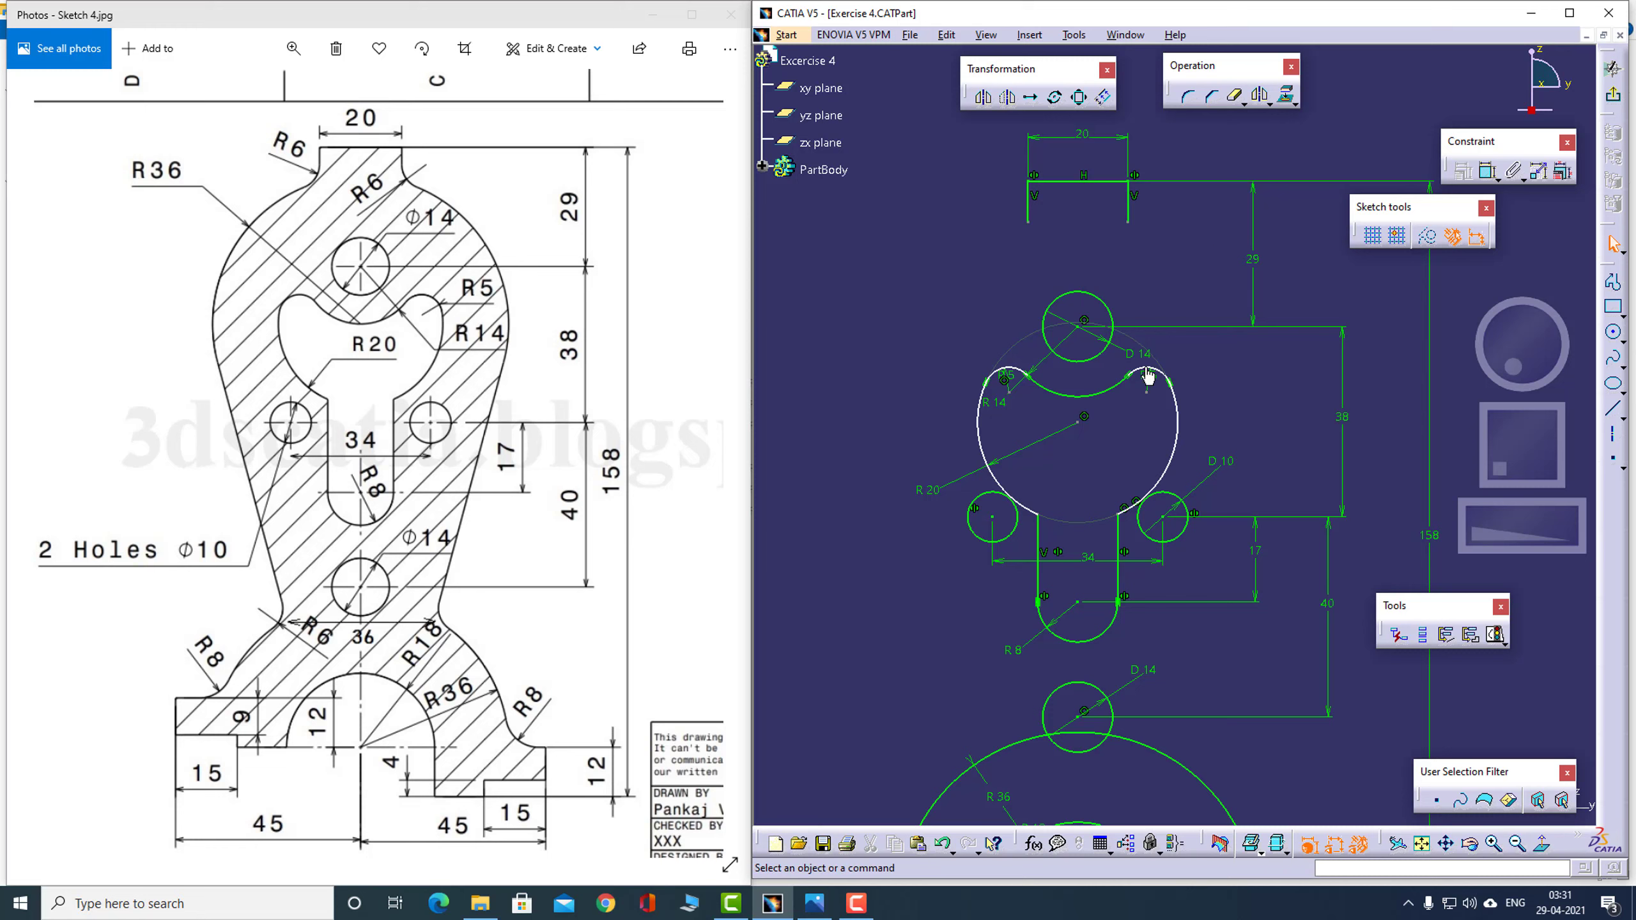
# Constrain the R20 arc's centre to be coincident with the R14 arc
pyautogui.click(1077, 406)
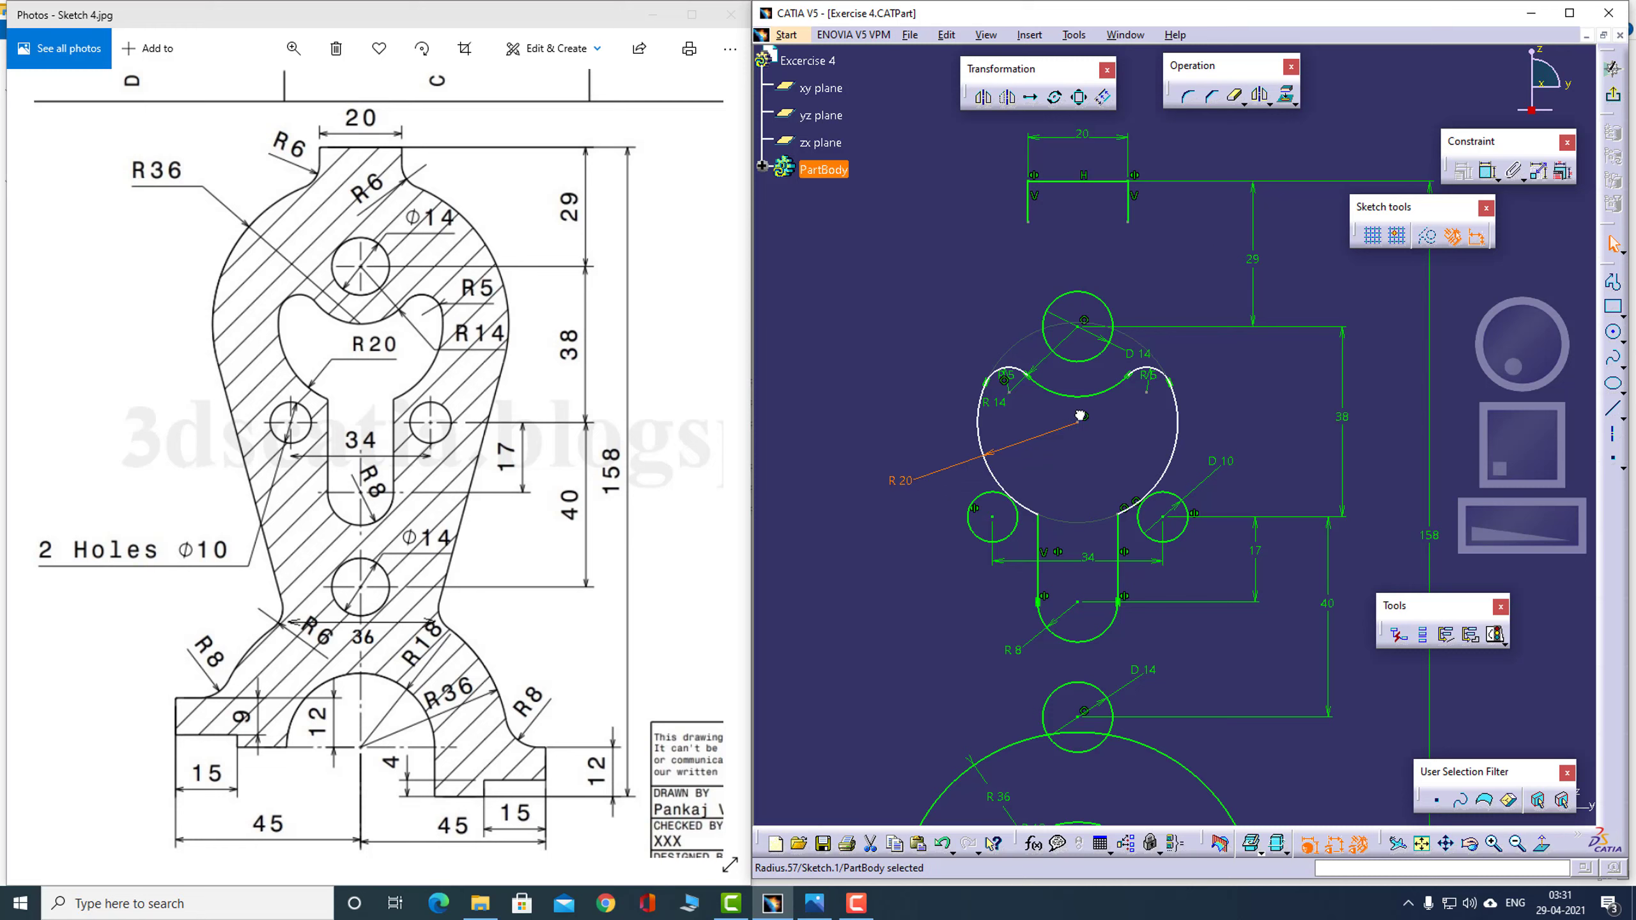
pyautogui.click(1108, 458)
pyautogui.moveTo(1139, 499)
pyautogui.mouseDown()
pyautogui.moveTo(1121, 520)
pyautogui.moveTo(1112, 471)
pyautogui.mouseUp()
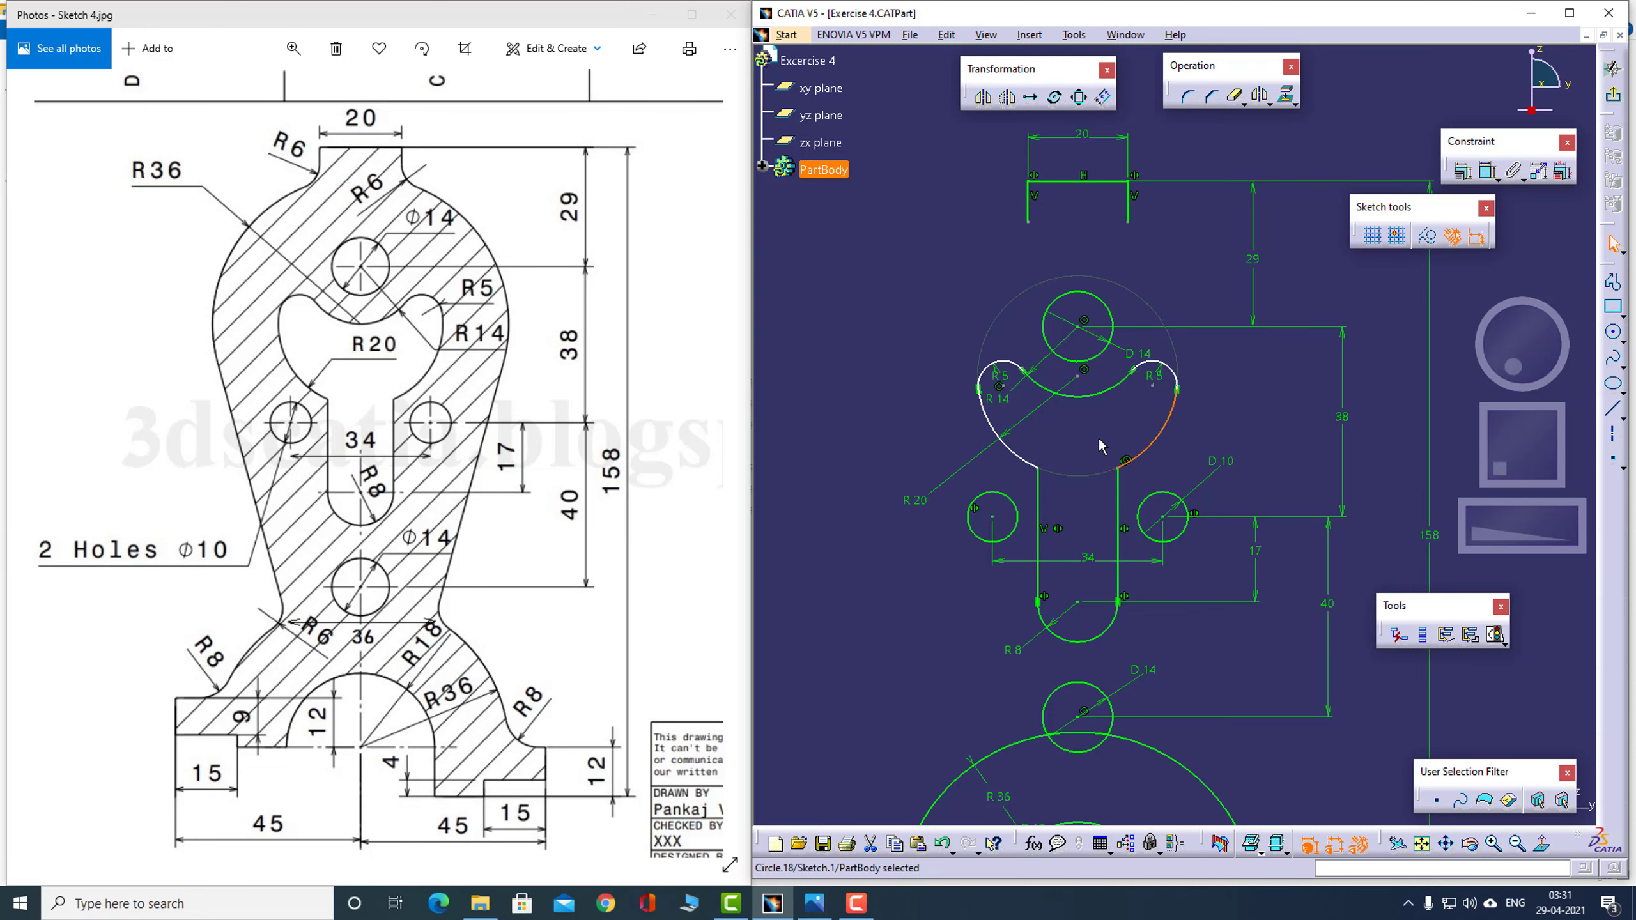
pyautogui.click(1077, 373)
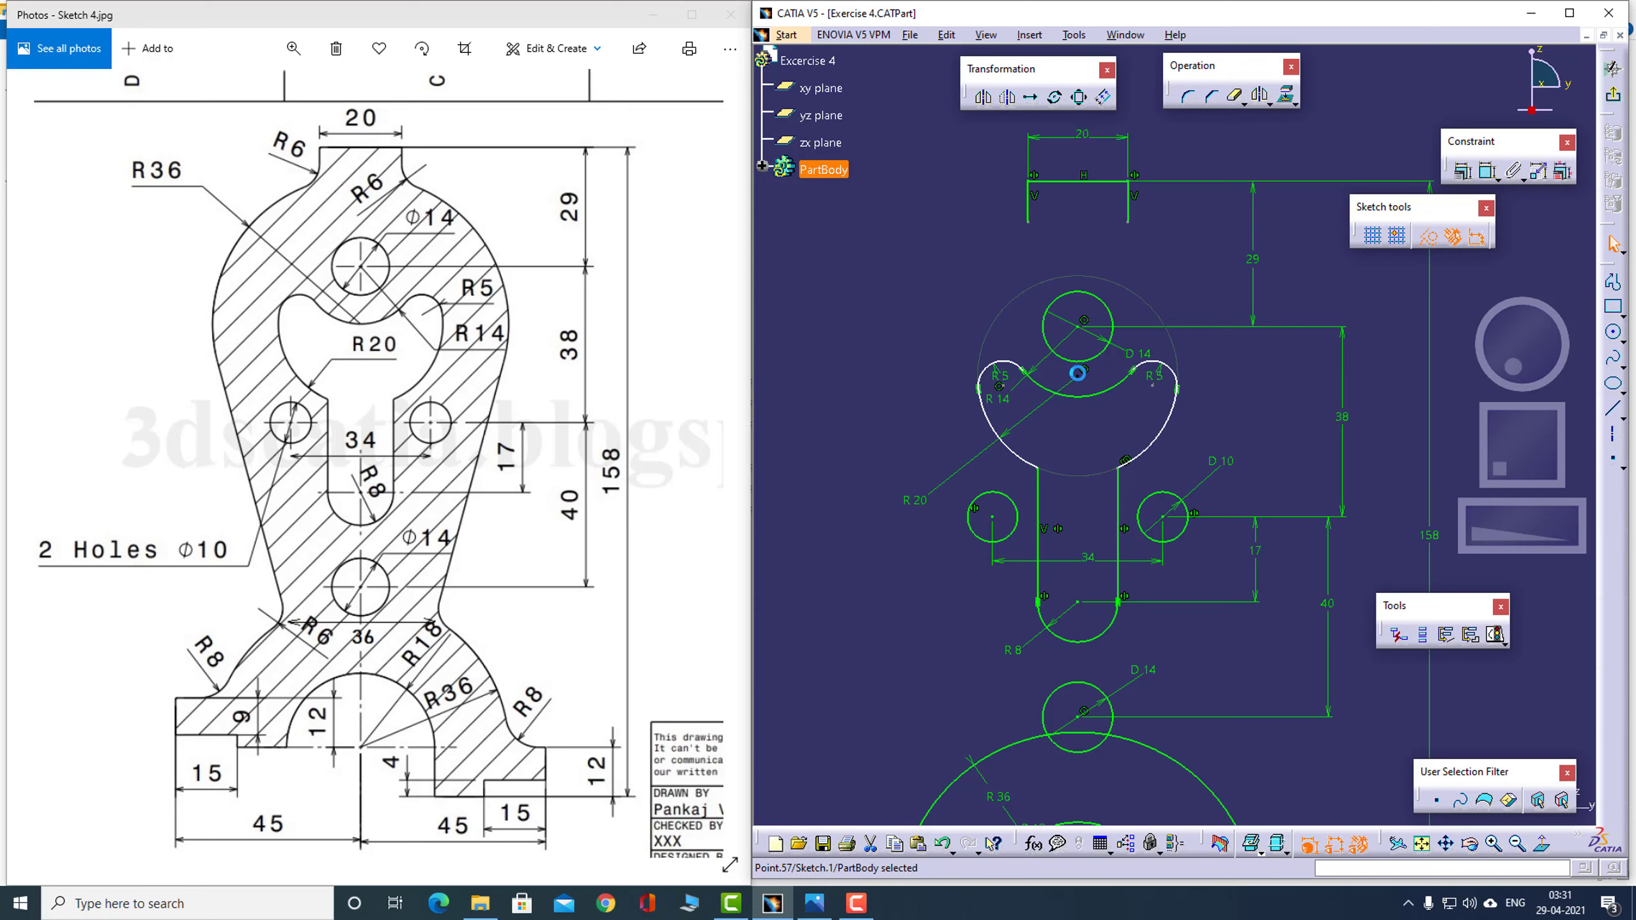
pyautogui.click(1099, 404)
pyautogui.click(1462, 171)
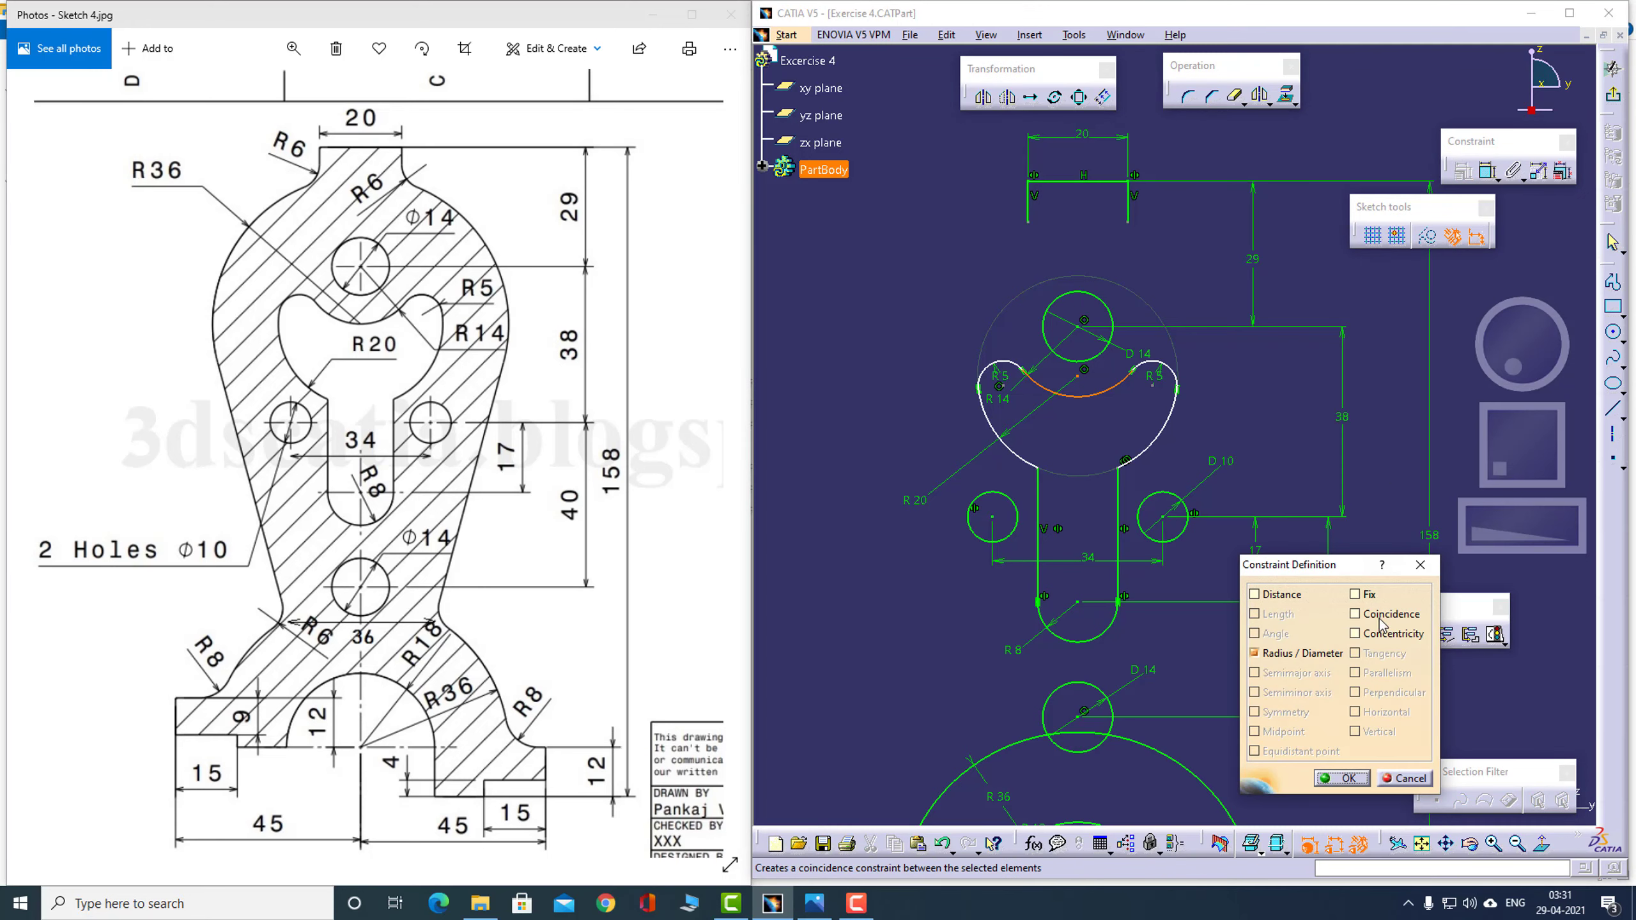
pyautogui.click(1364, 613)
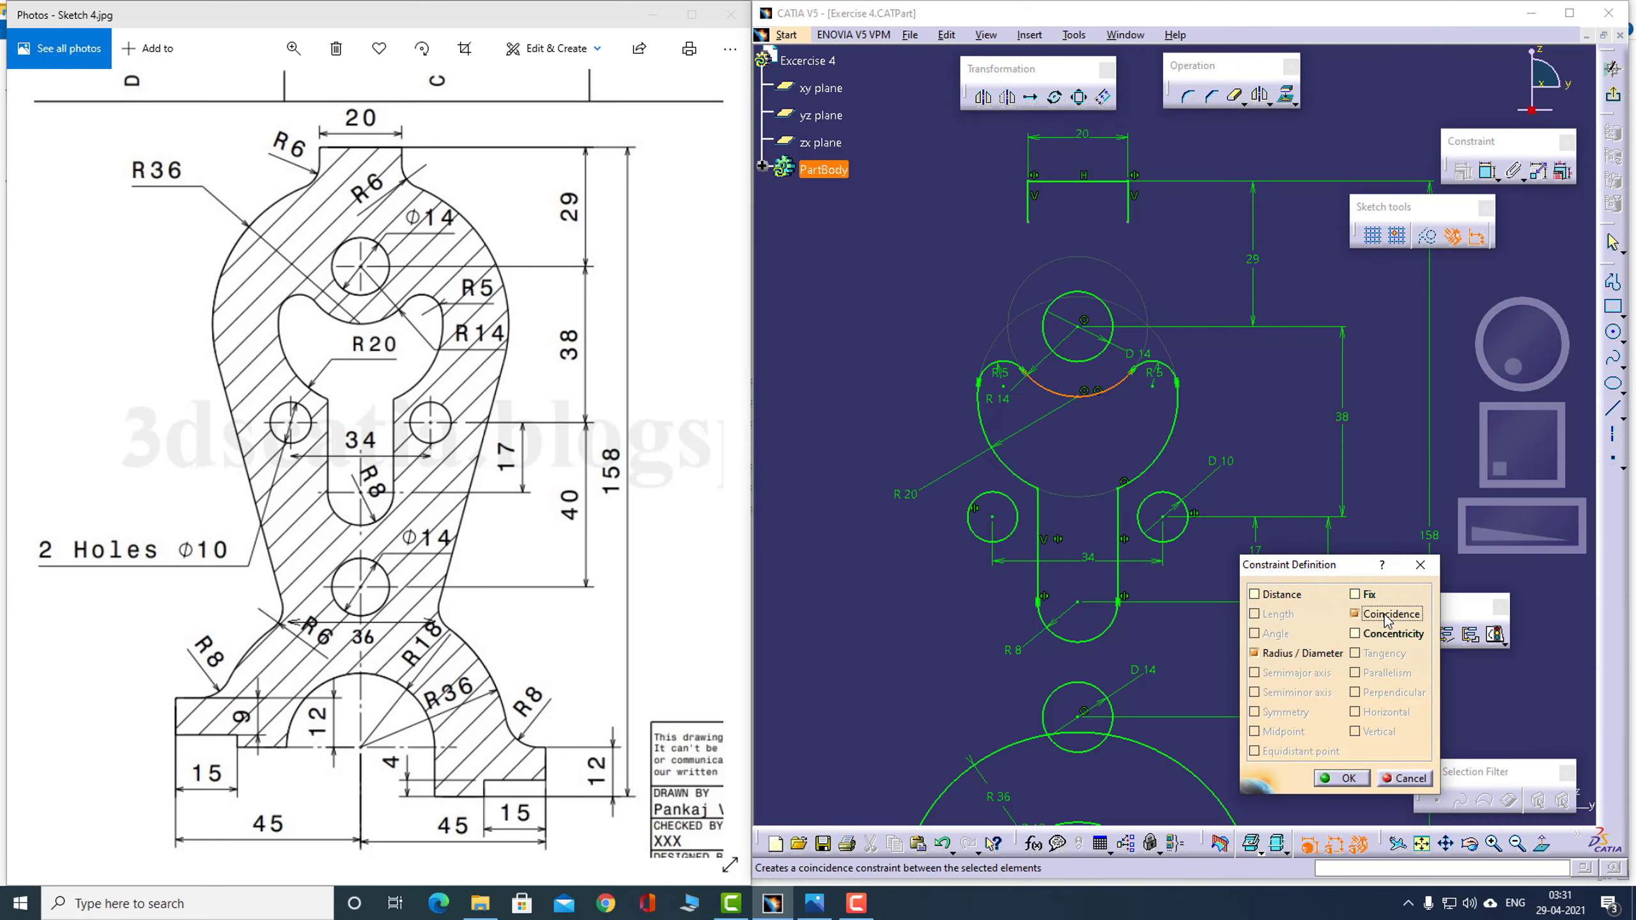
pyautogui.click(1348, 777)
# Sketch a circle of about 39 mm radius around the keyhole slot, centred on the vertical axis just below the R14 arc
pyautogui.moveTo(1260, 499)
pyautogui.mouseDown(button='middle')
pyautogui.moveTo(1294, 430)
pyautogui.moveTo(1496, 536)
pyautogui.mouseUp(button='middle')
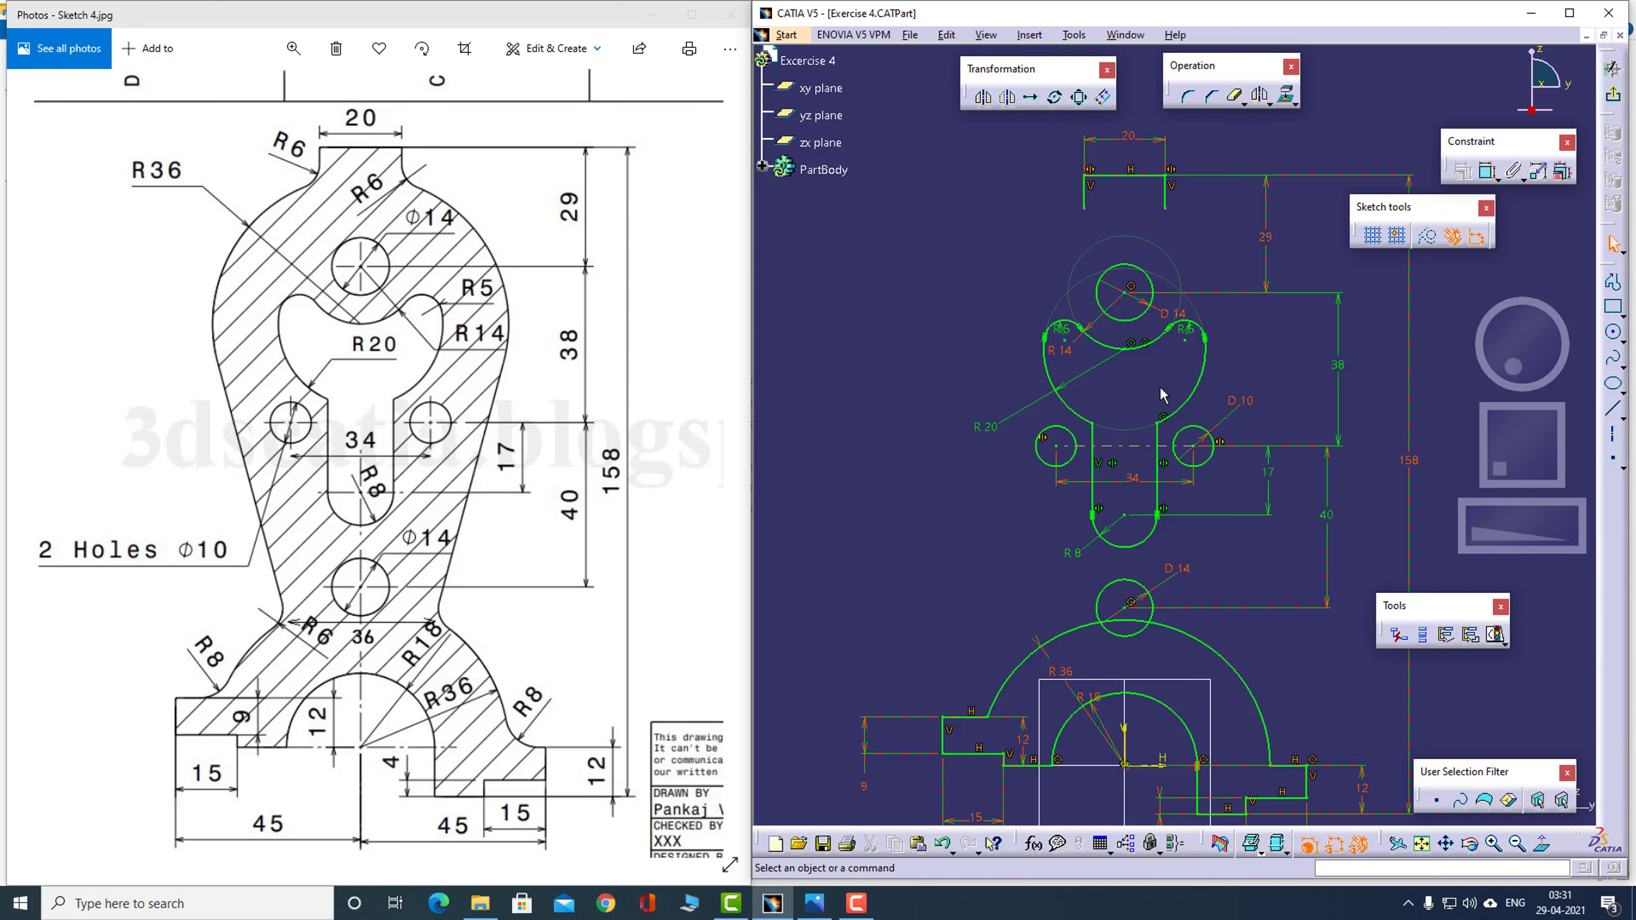
pyautogui.press('c')
pyautogui.click(1125, 386)
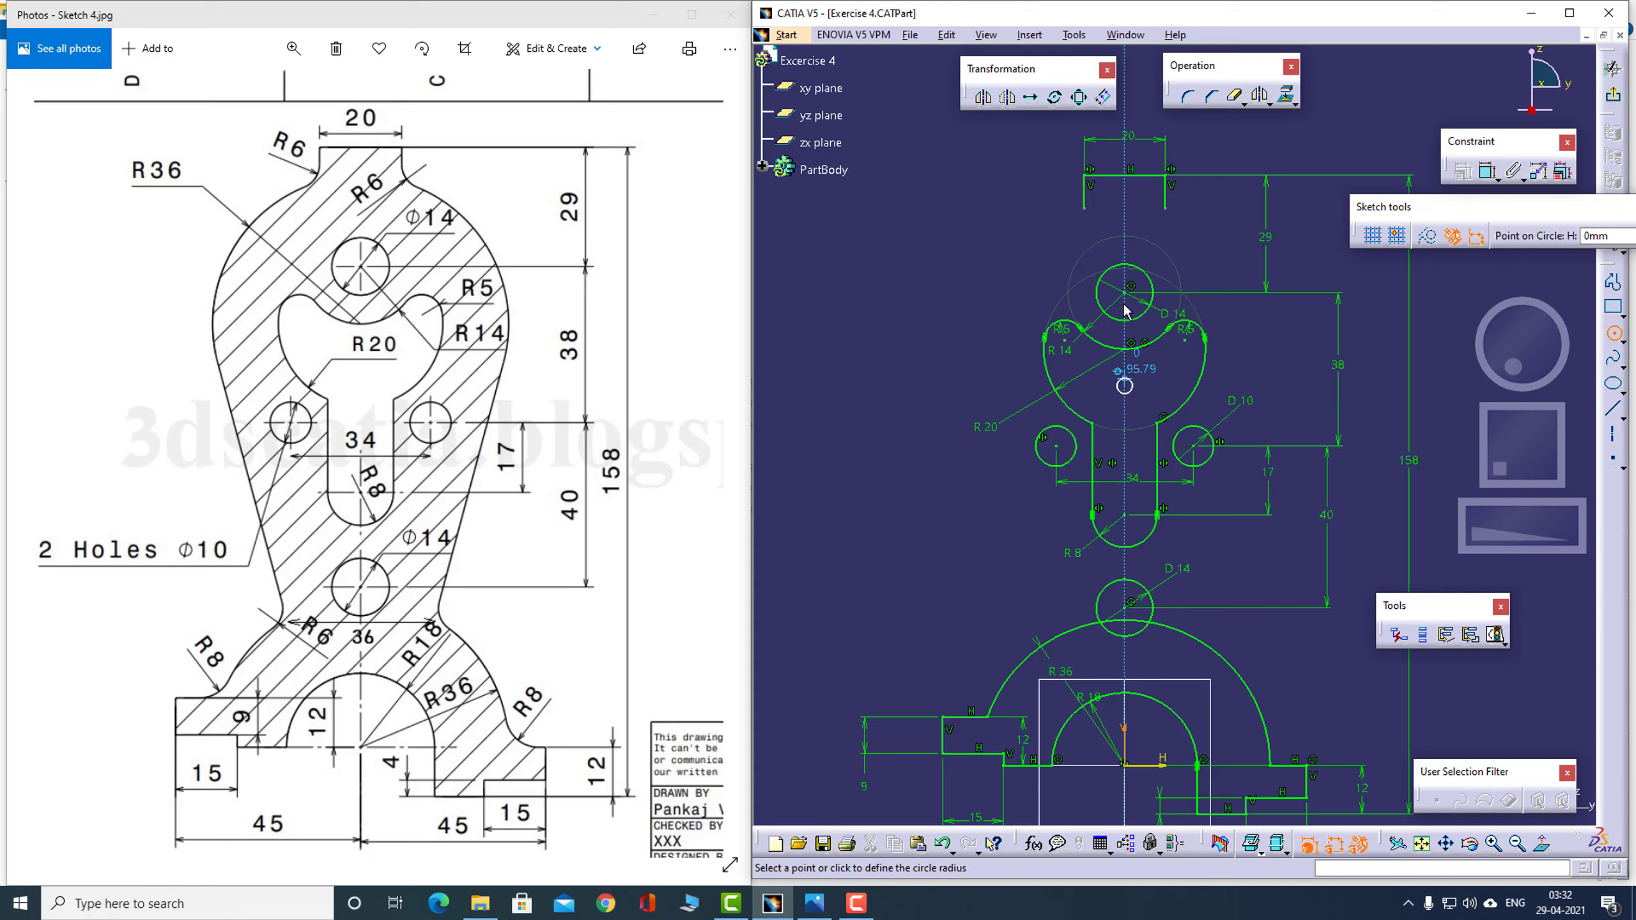
pyautogui.click(1128, 231)
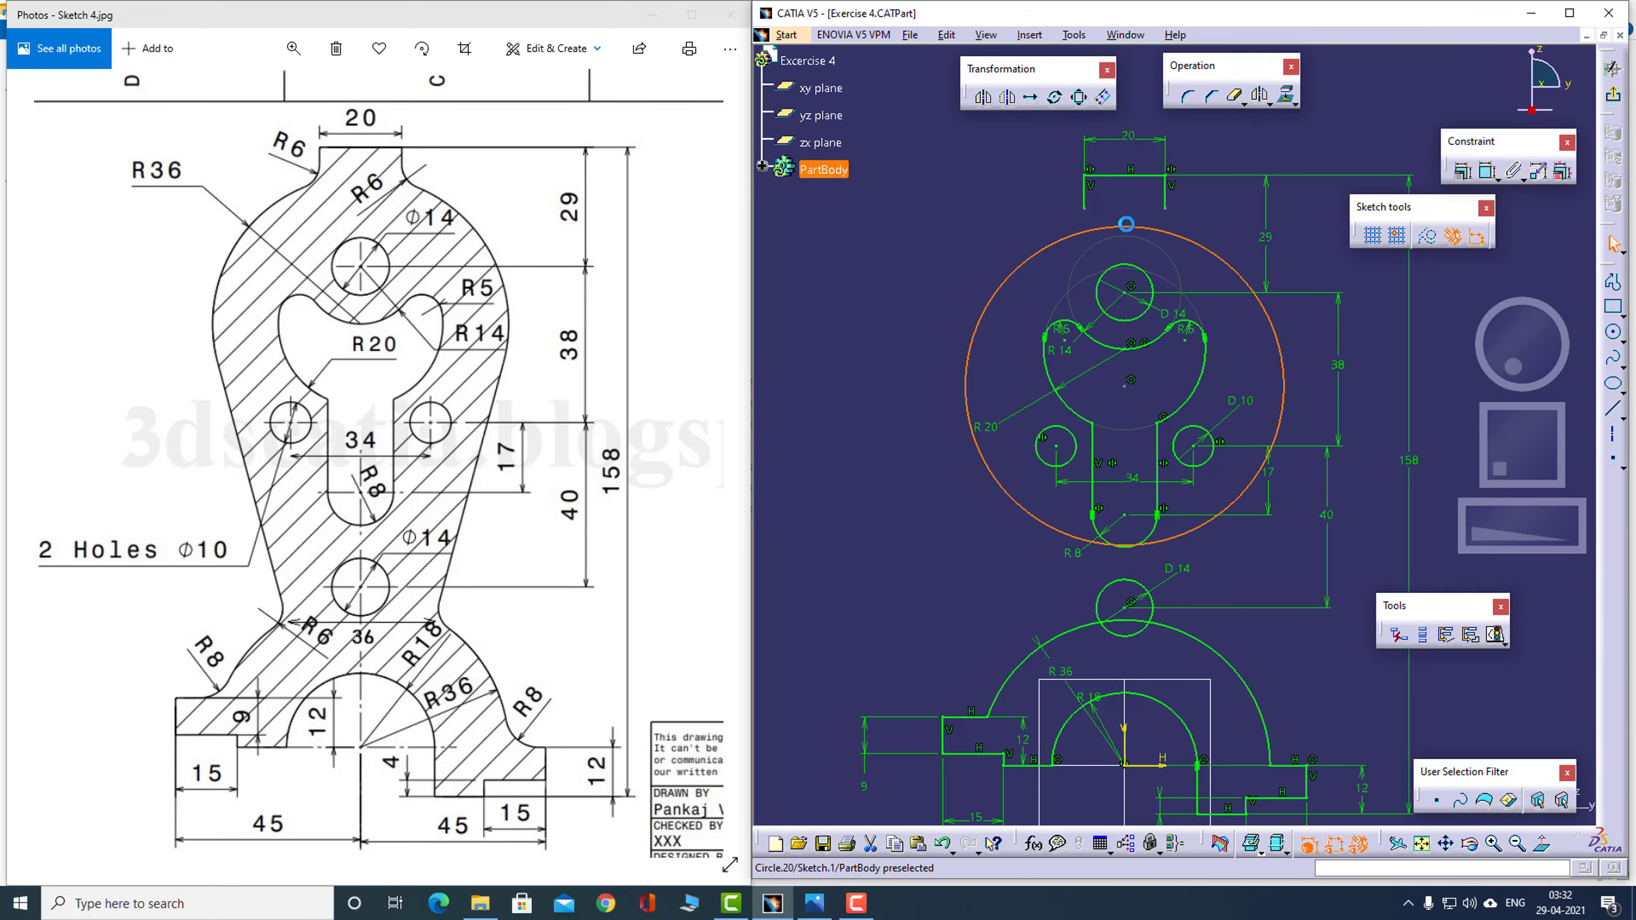
# Dimension the radius of the new outer circle and set it to 36 mm
pyautogui.click(1427, 236)
pyautogui.click(1489, 175)
pyautogui.click(1004, 277)
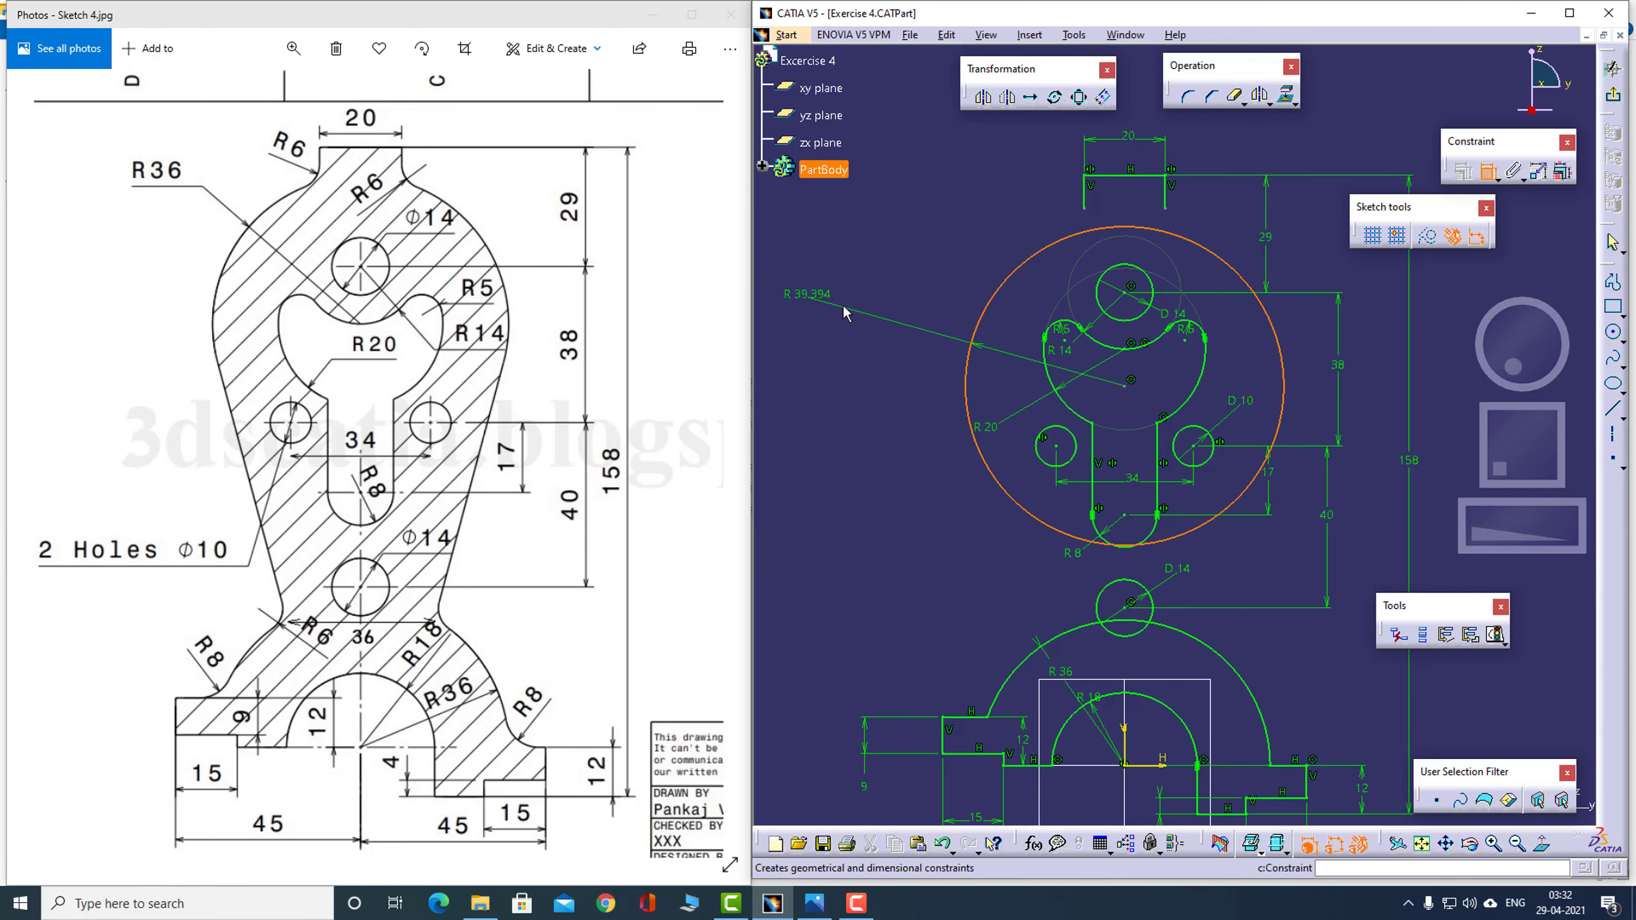
pyautogui.click(856, 310)
pyautogui.doubleClick(856, 309)
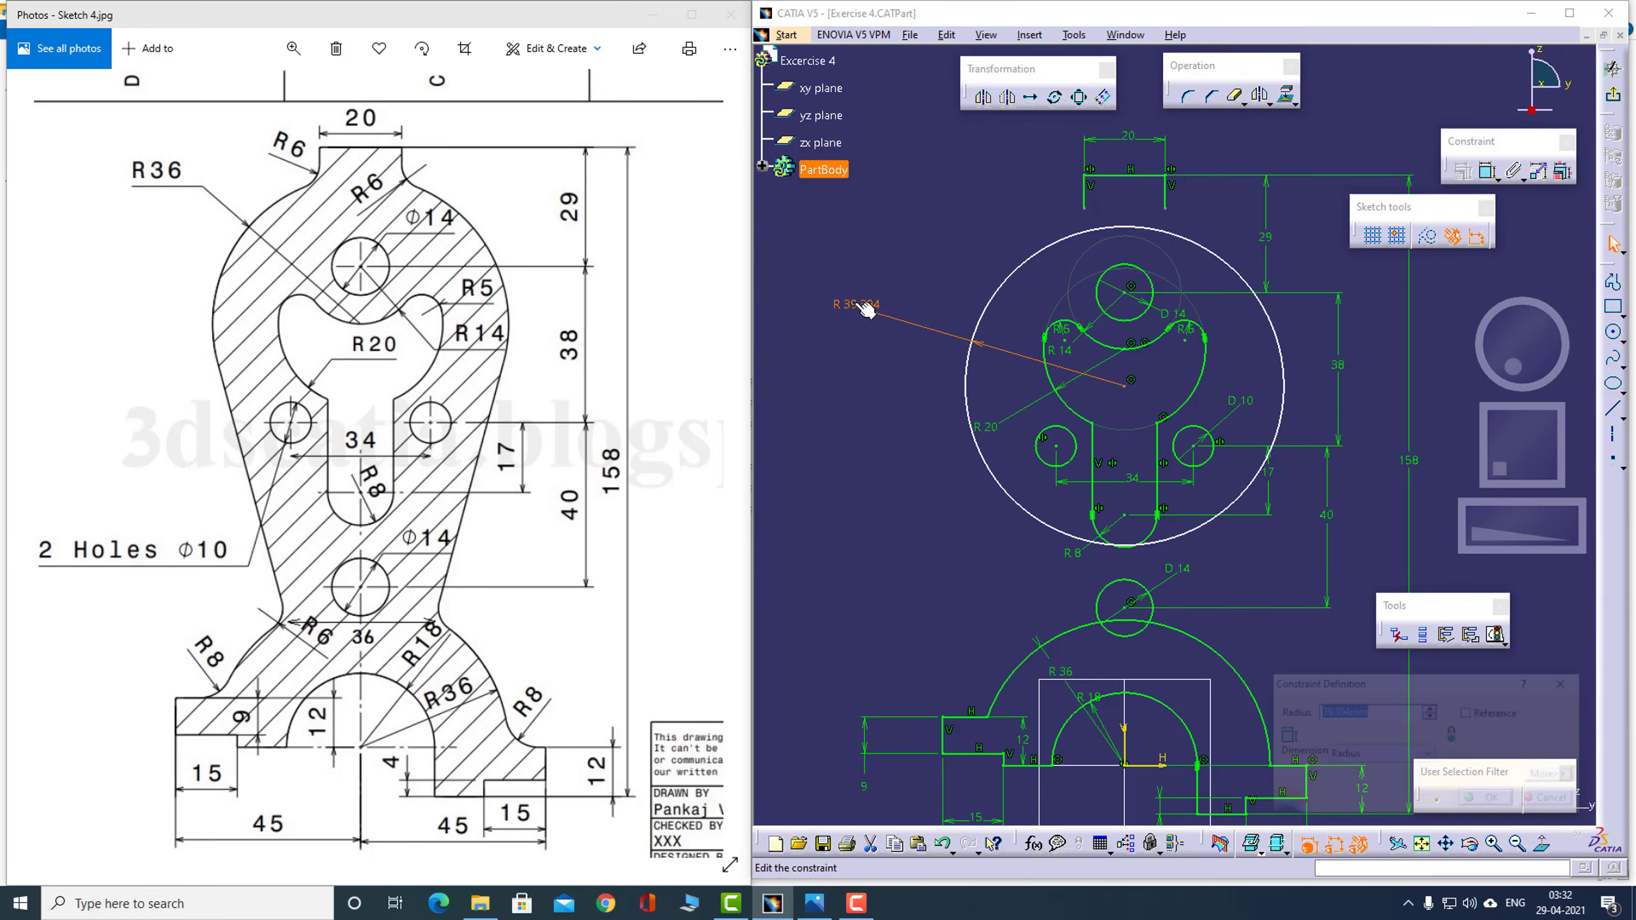
pyautogui.write('36')
pyautogui.press('Return')
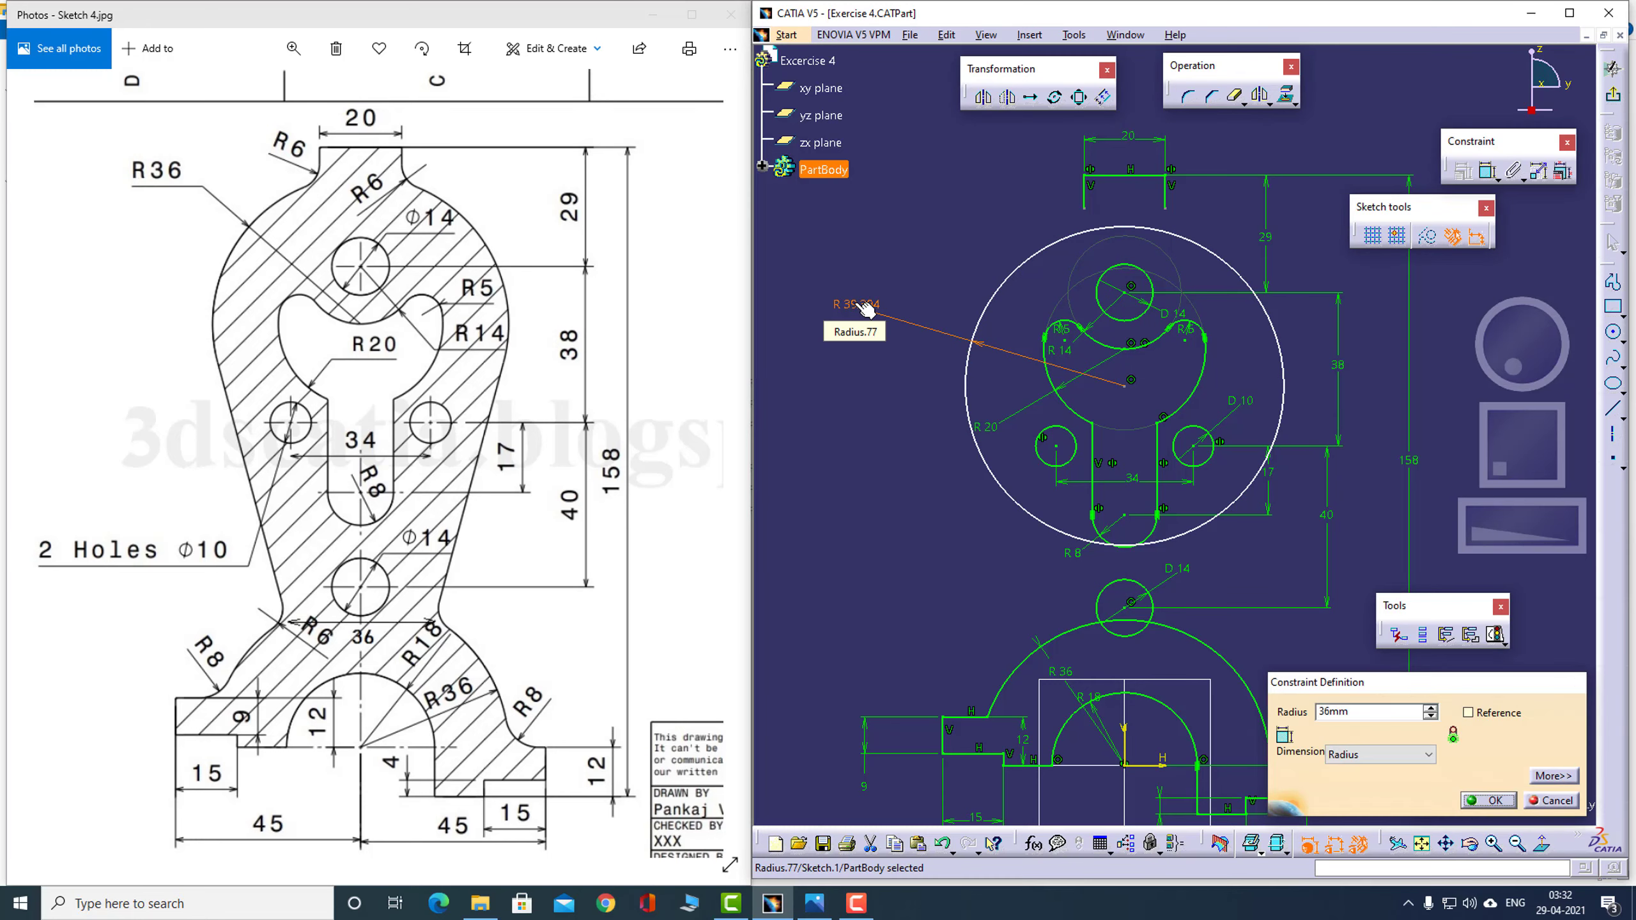
pyautogui.click(921, 440)
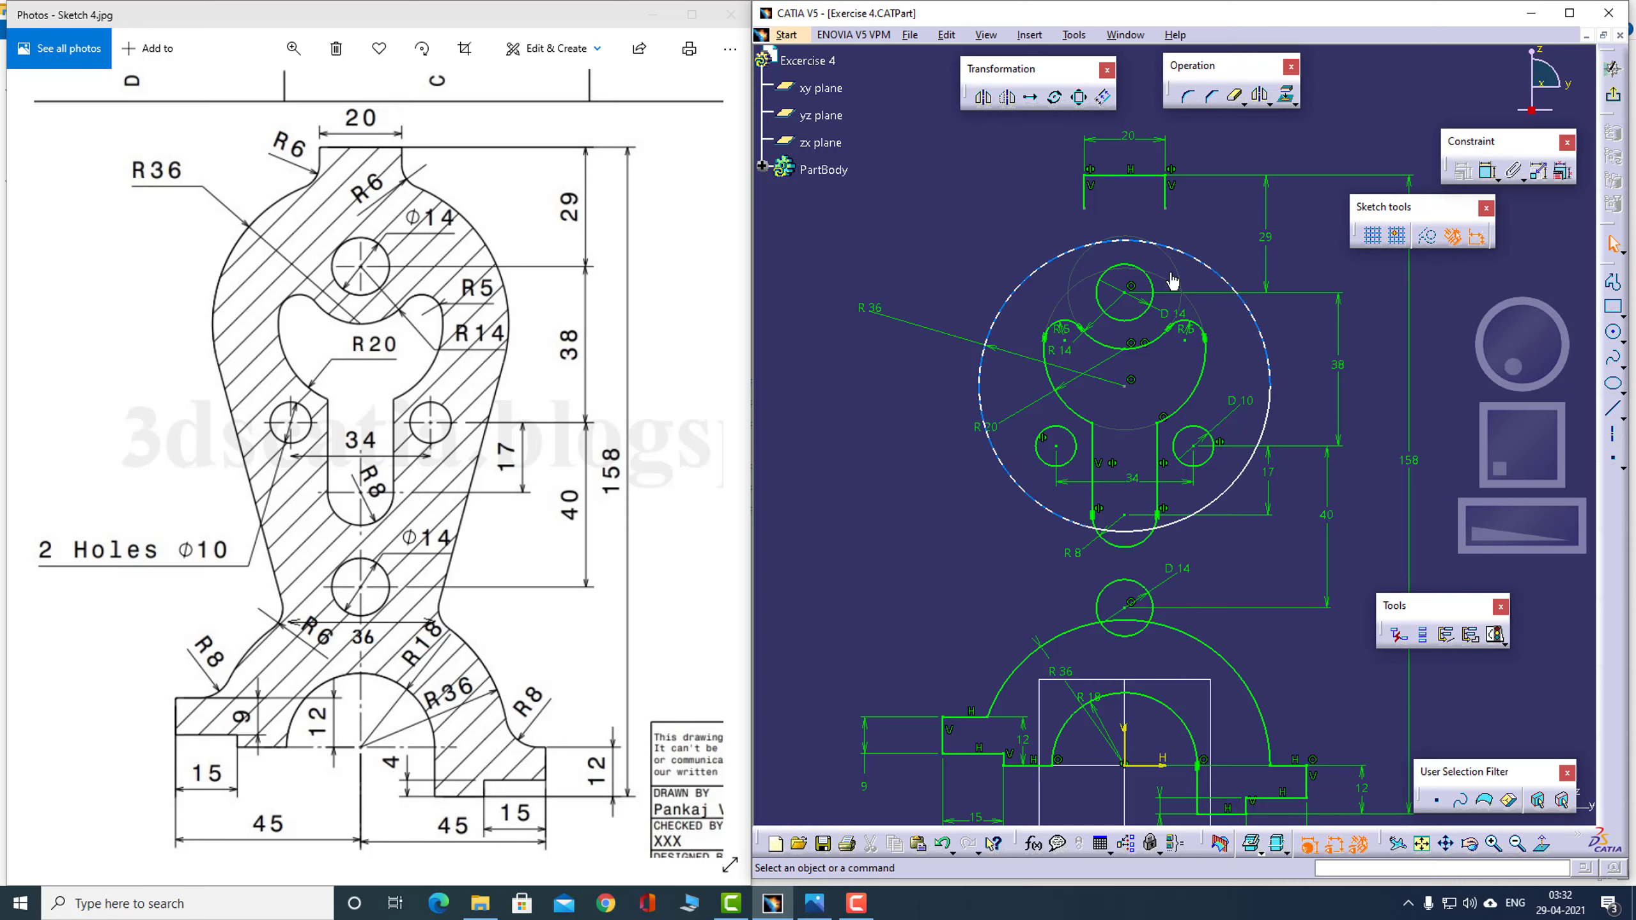
# Constrain the outer R36 circle's centre to be coincident with the R14 arc
pyautogui.moveTo(1196, 257); pyautogui.dragTo(1237, 262)
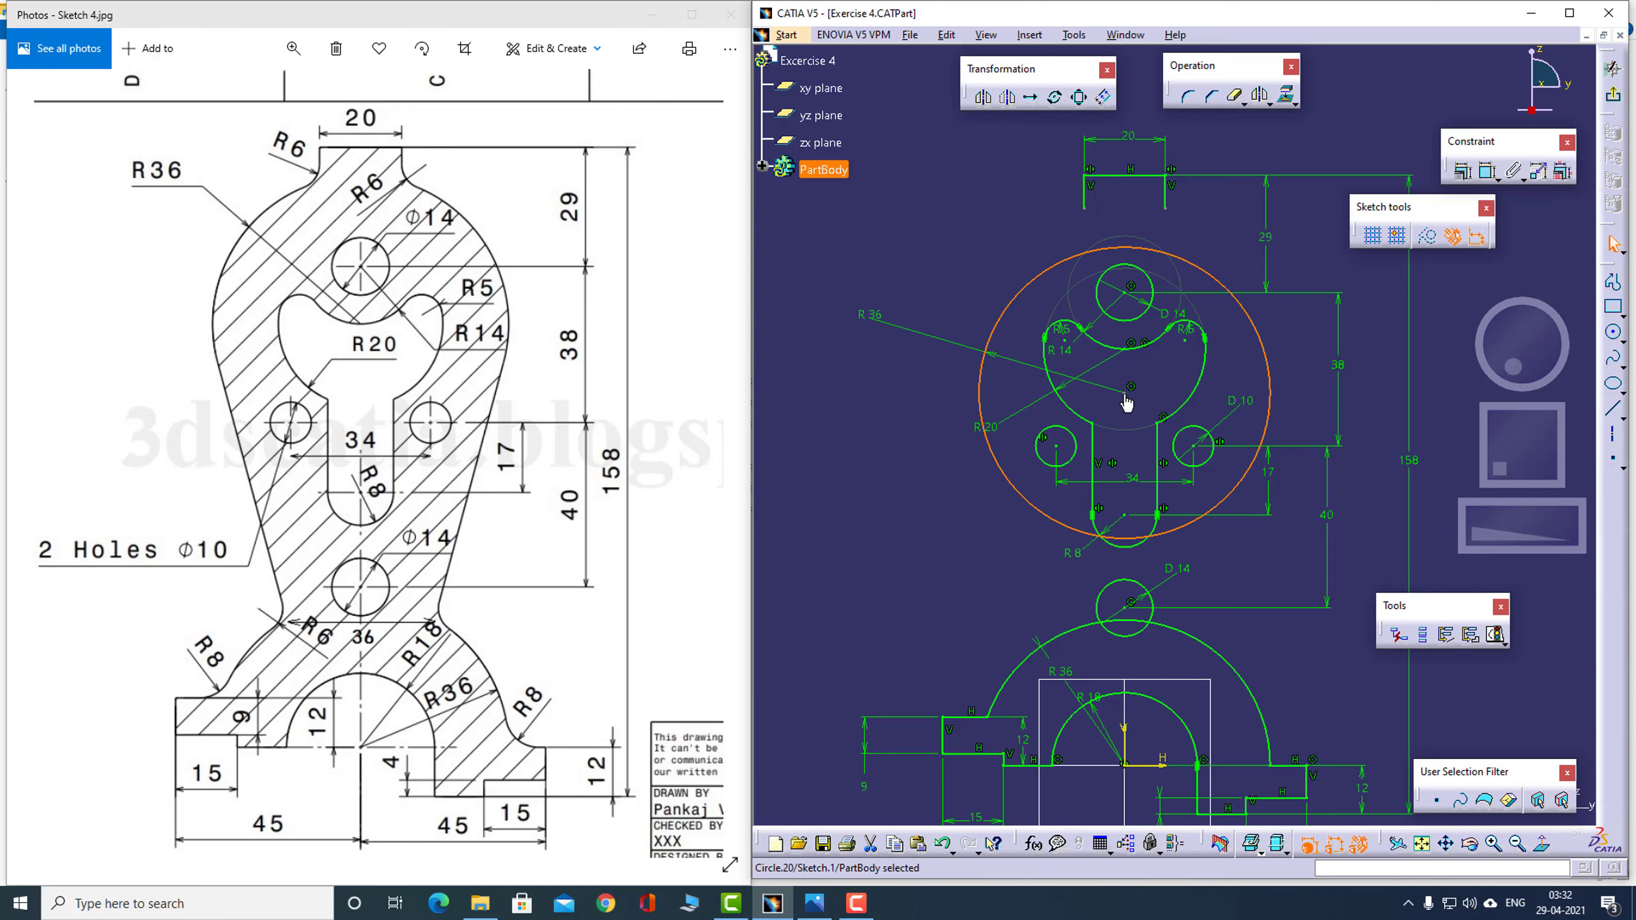
pyautogui.click(1151, 349)
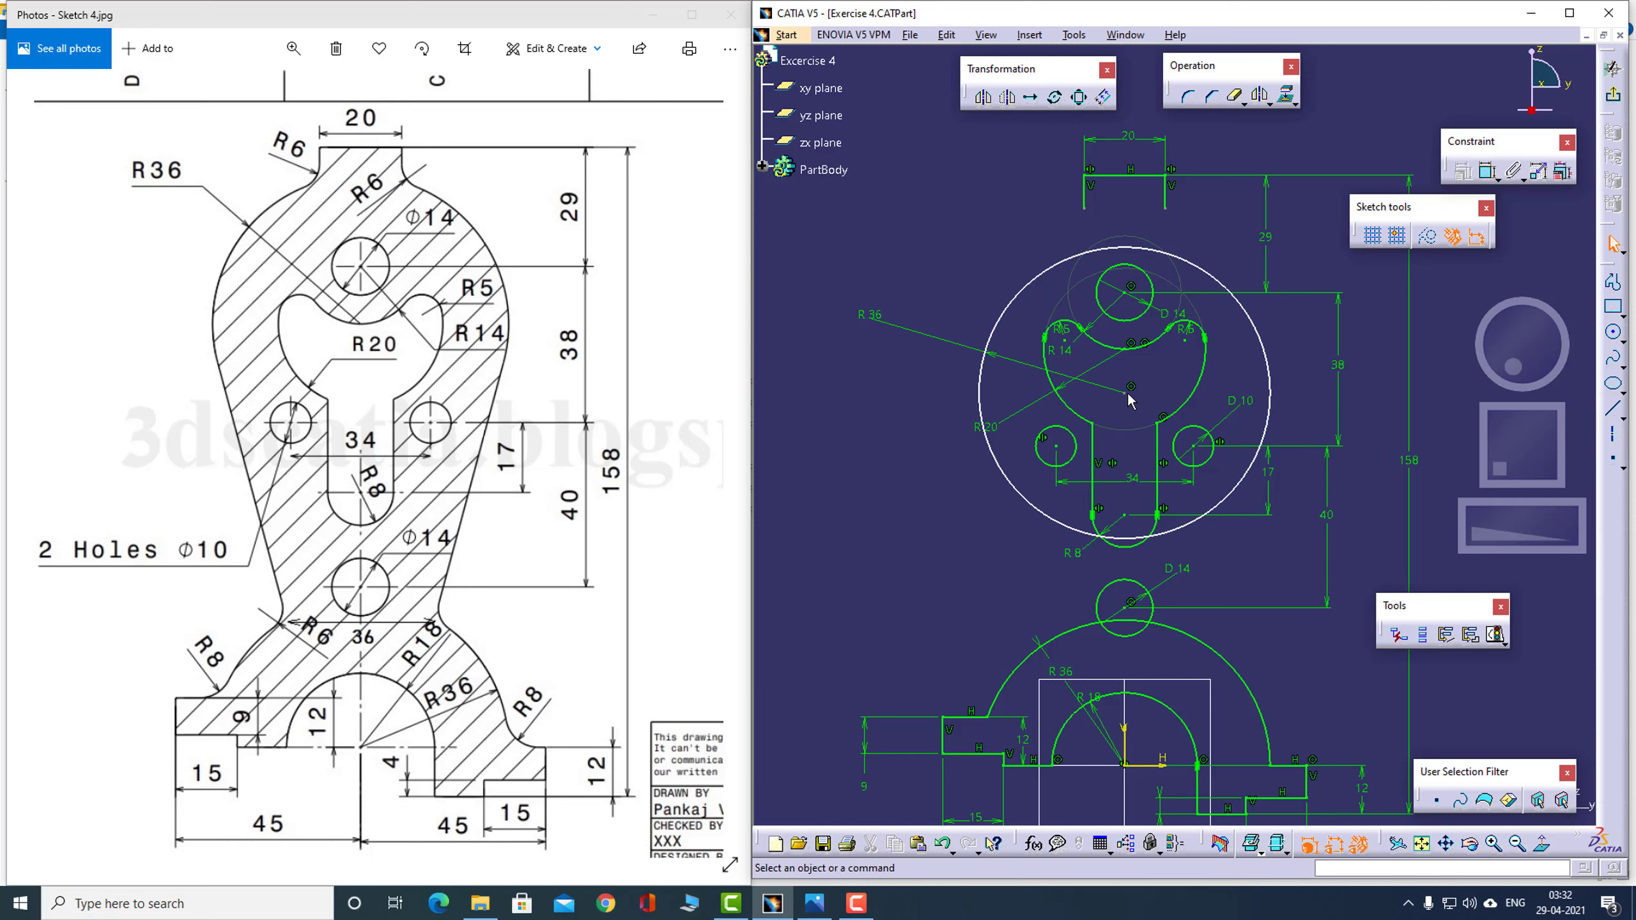
pyautogui.click(1151, 343)
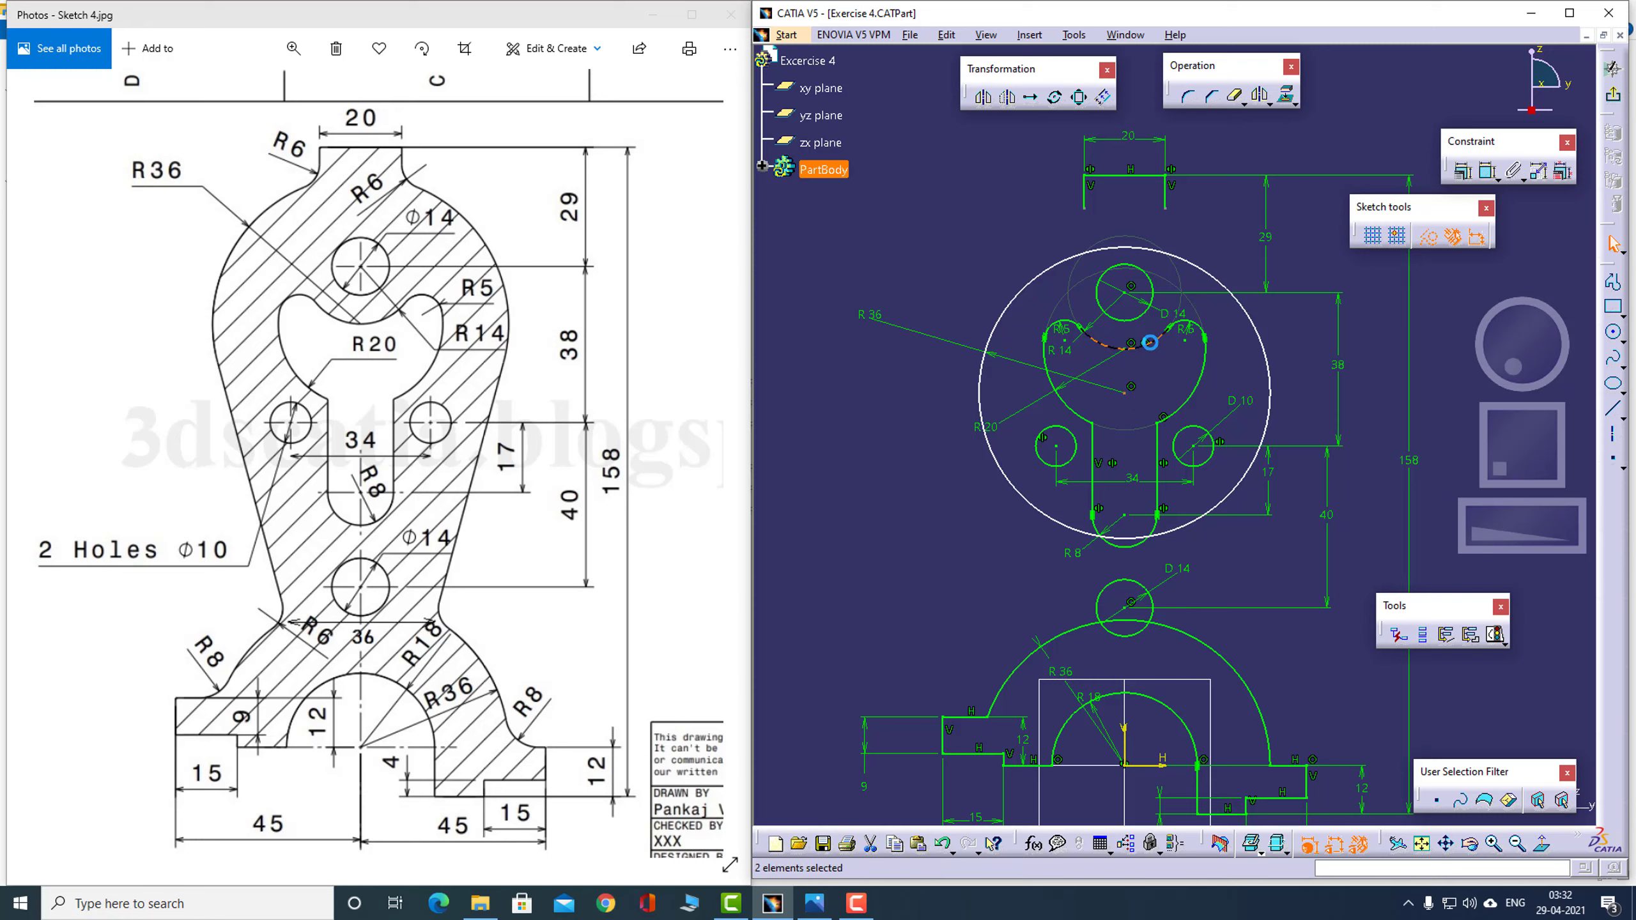
pyautogui.click(1462, 170)
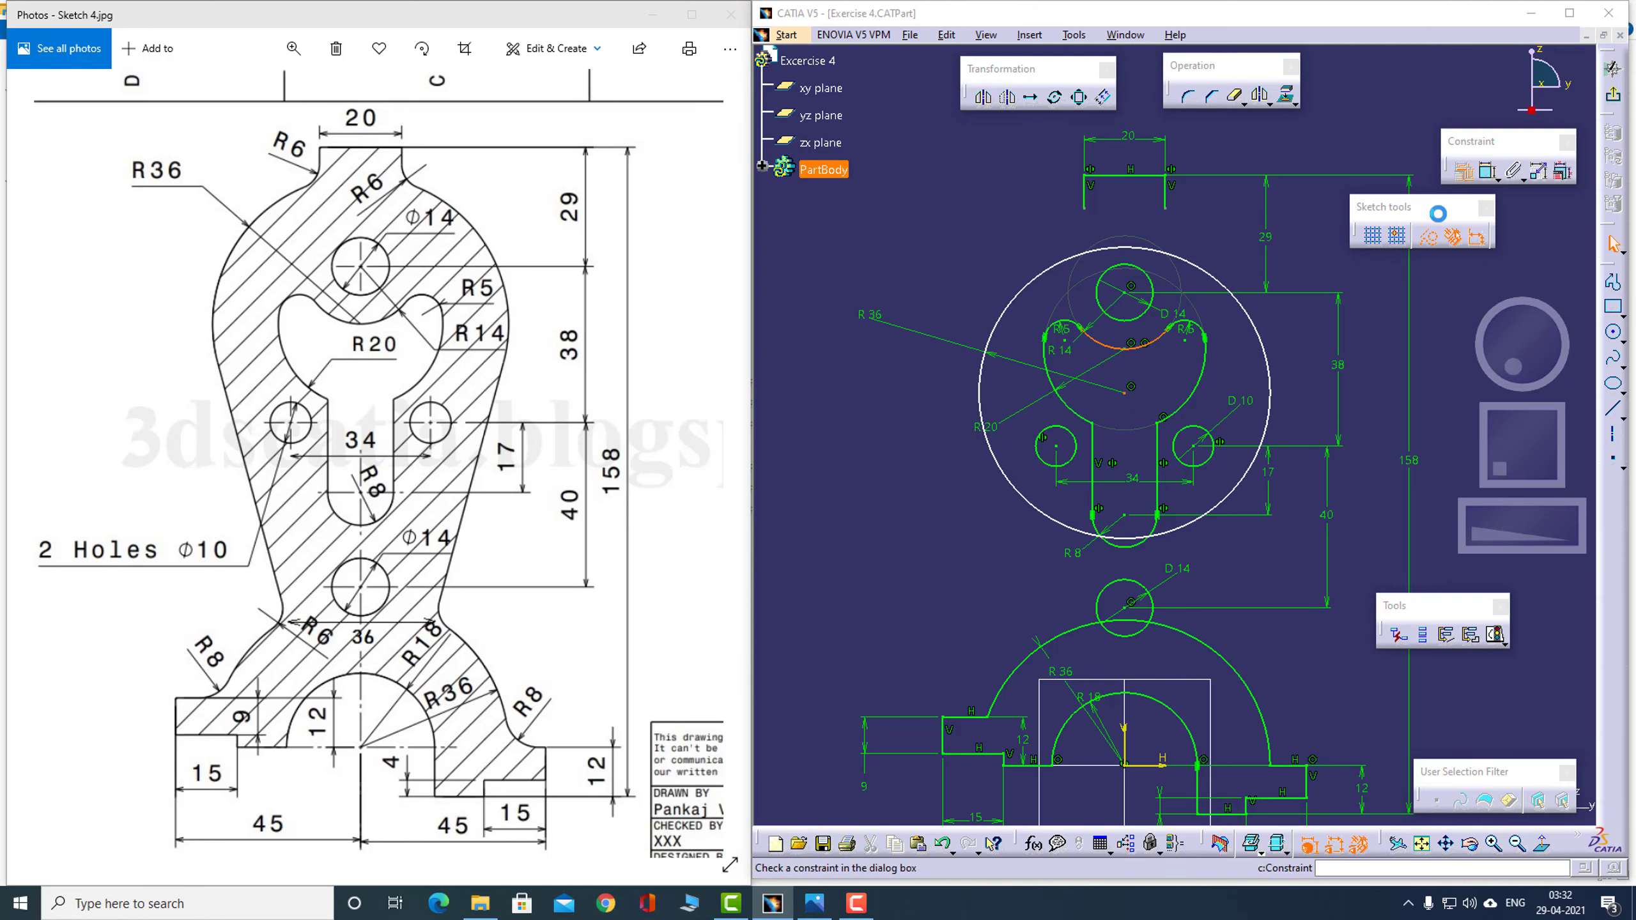
pyautogui.click(1389, 618)
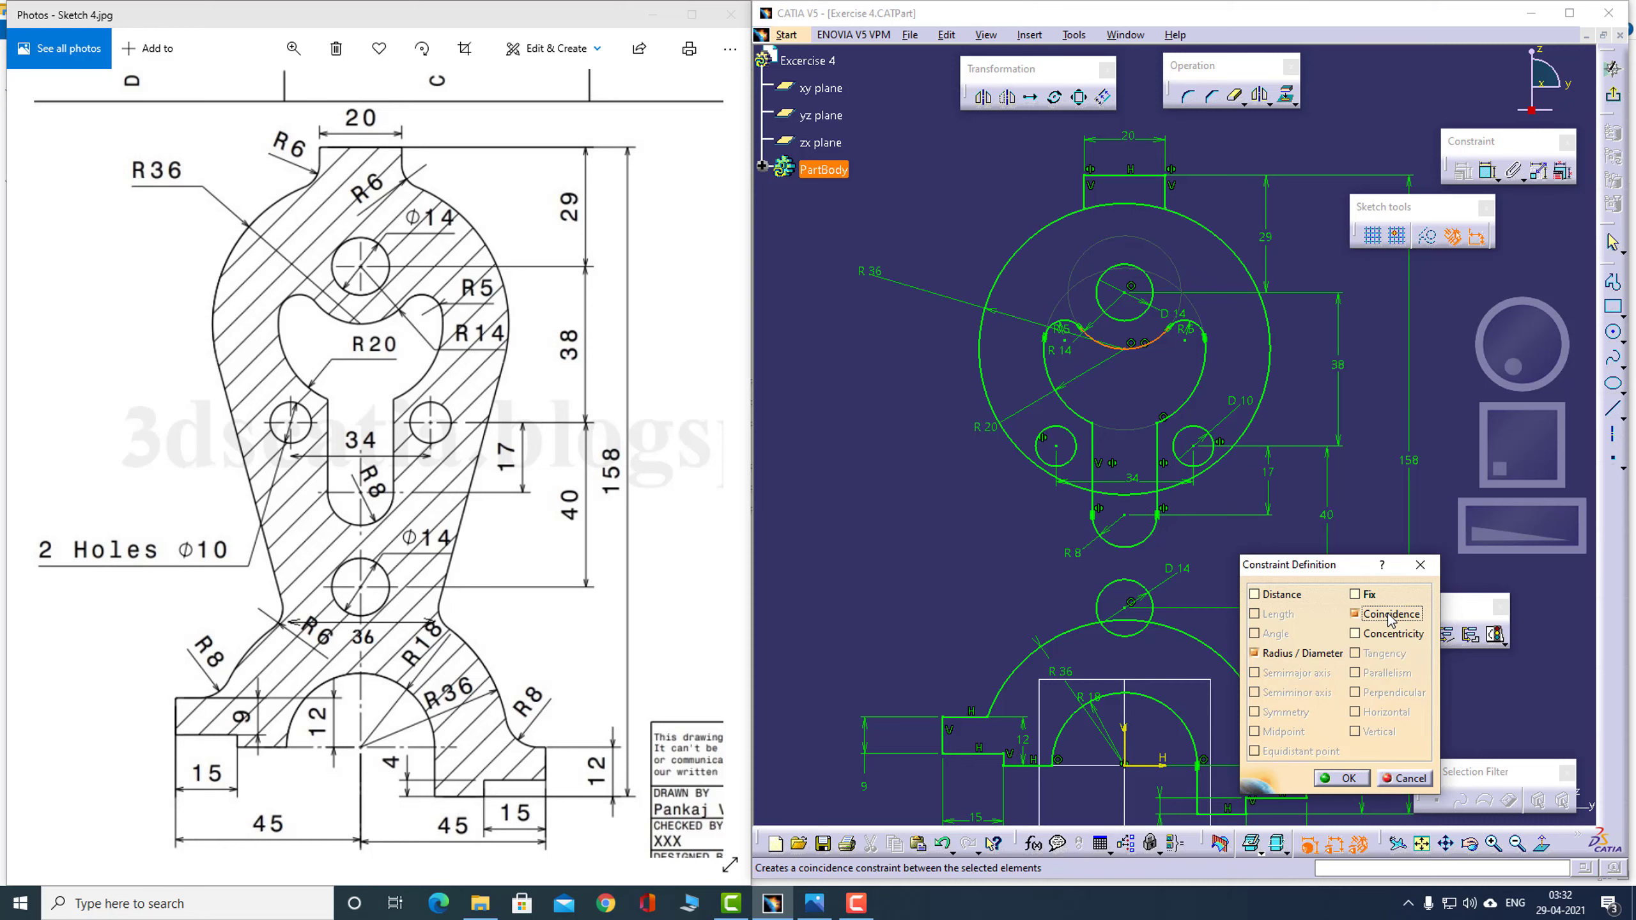
pyautogui.click(1341, 778)
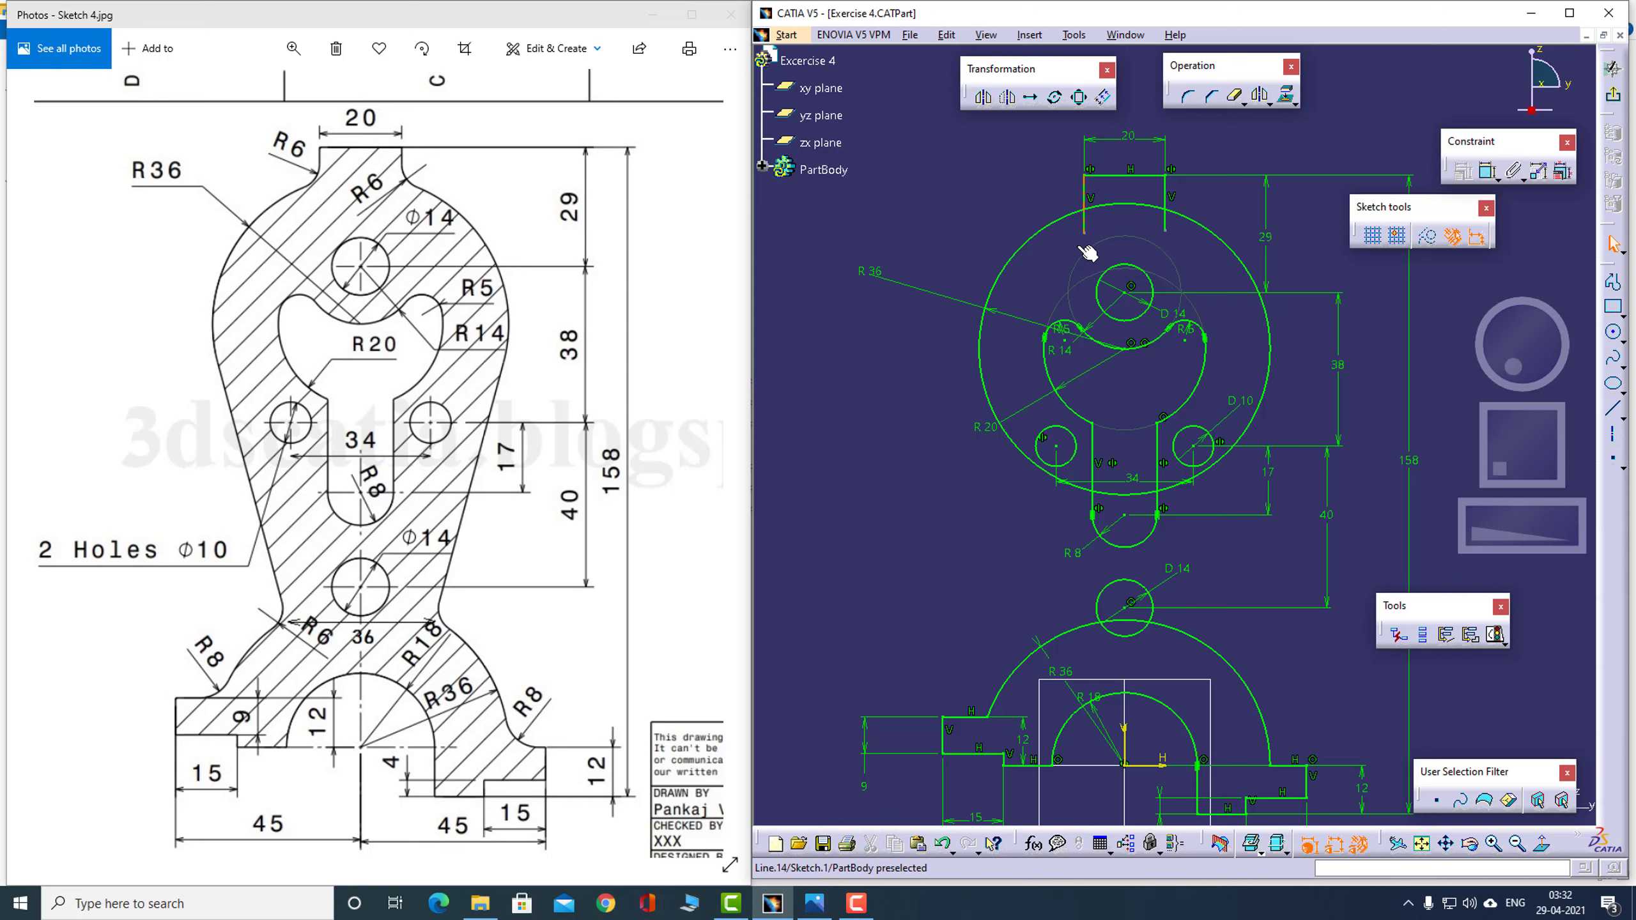
# Sketch a single steep slanted line just outside the left side of the upper R36 circle, ending above the base's left tab
pyautogui.click(1186, 94)
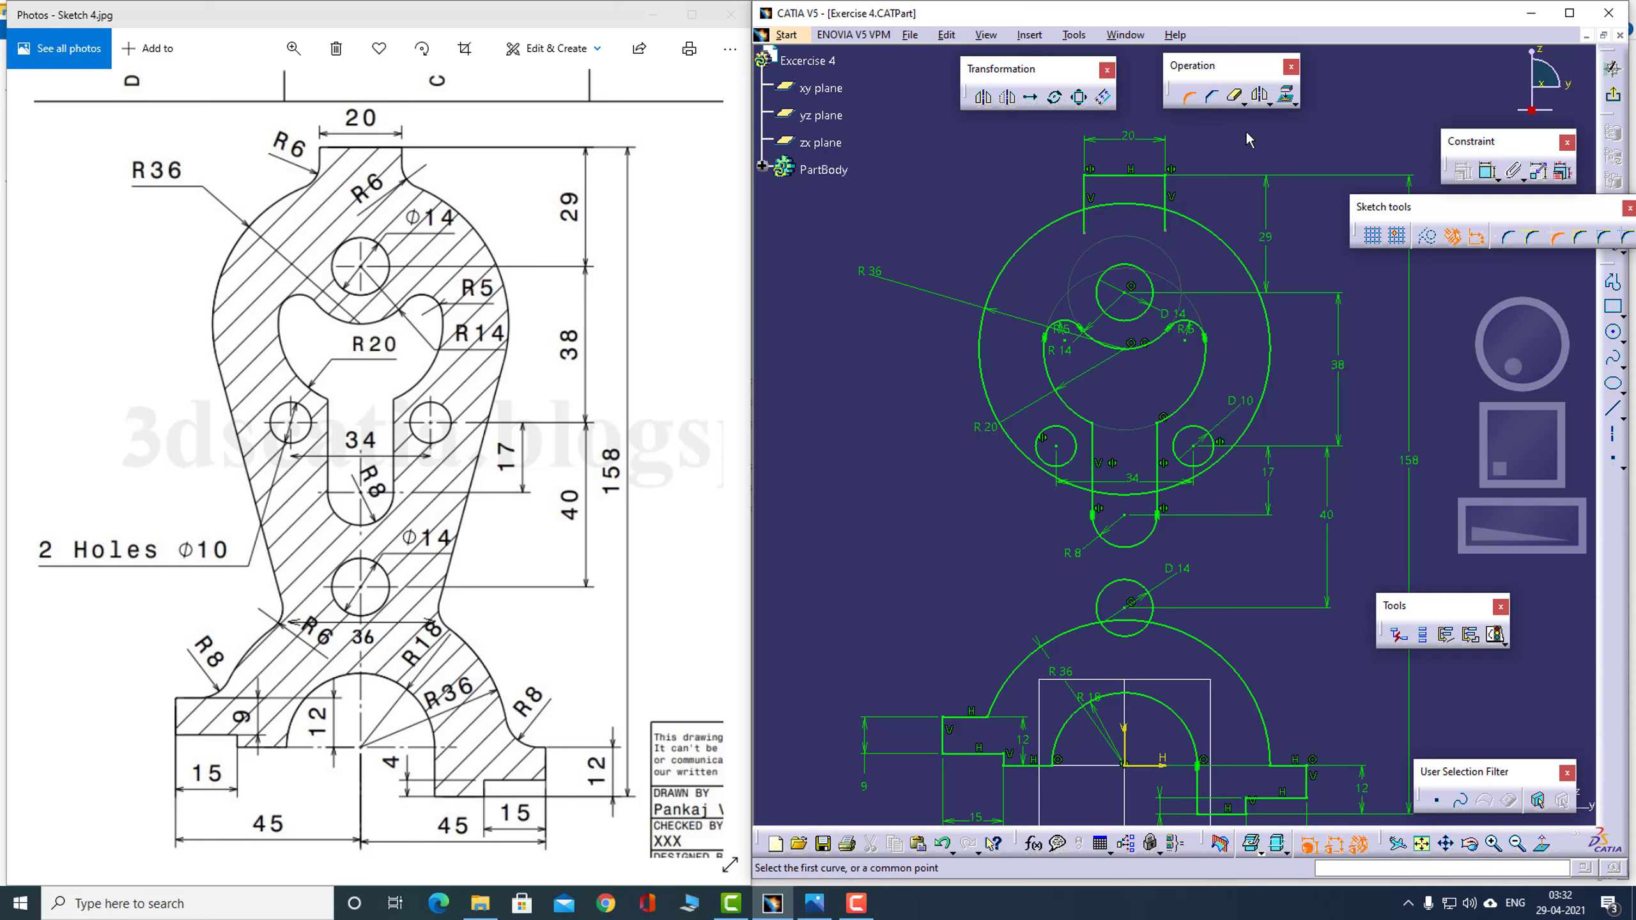
pyautogui.click(1192, 97)
pyautogui.click(1613, 281)
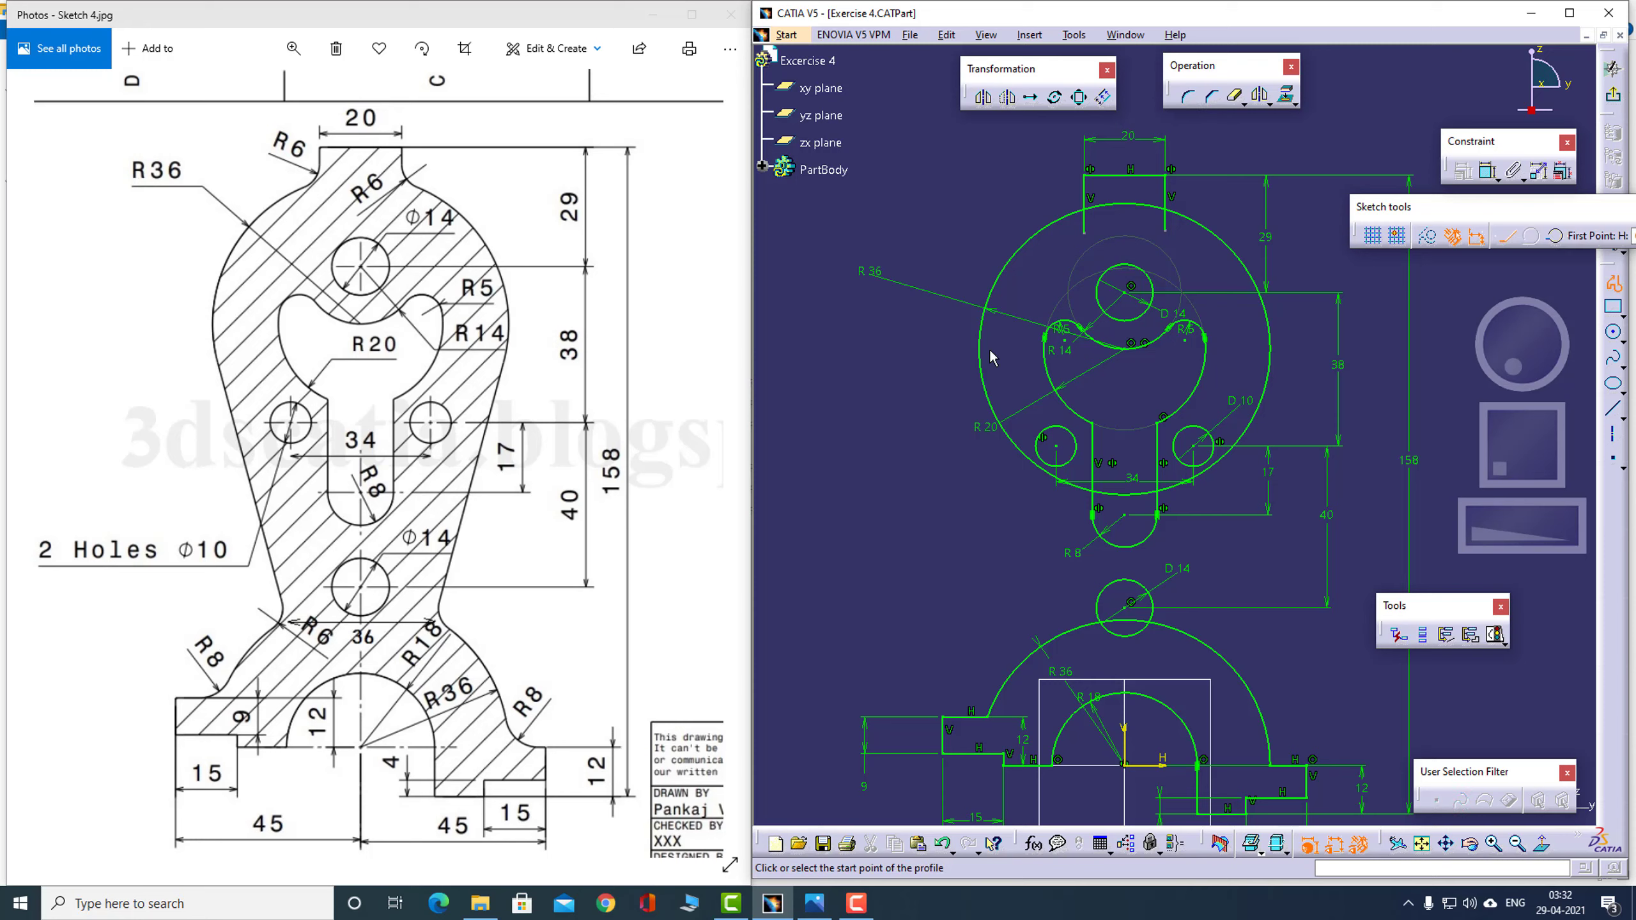
pyautogui.click(954, 257)
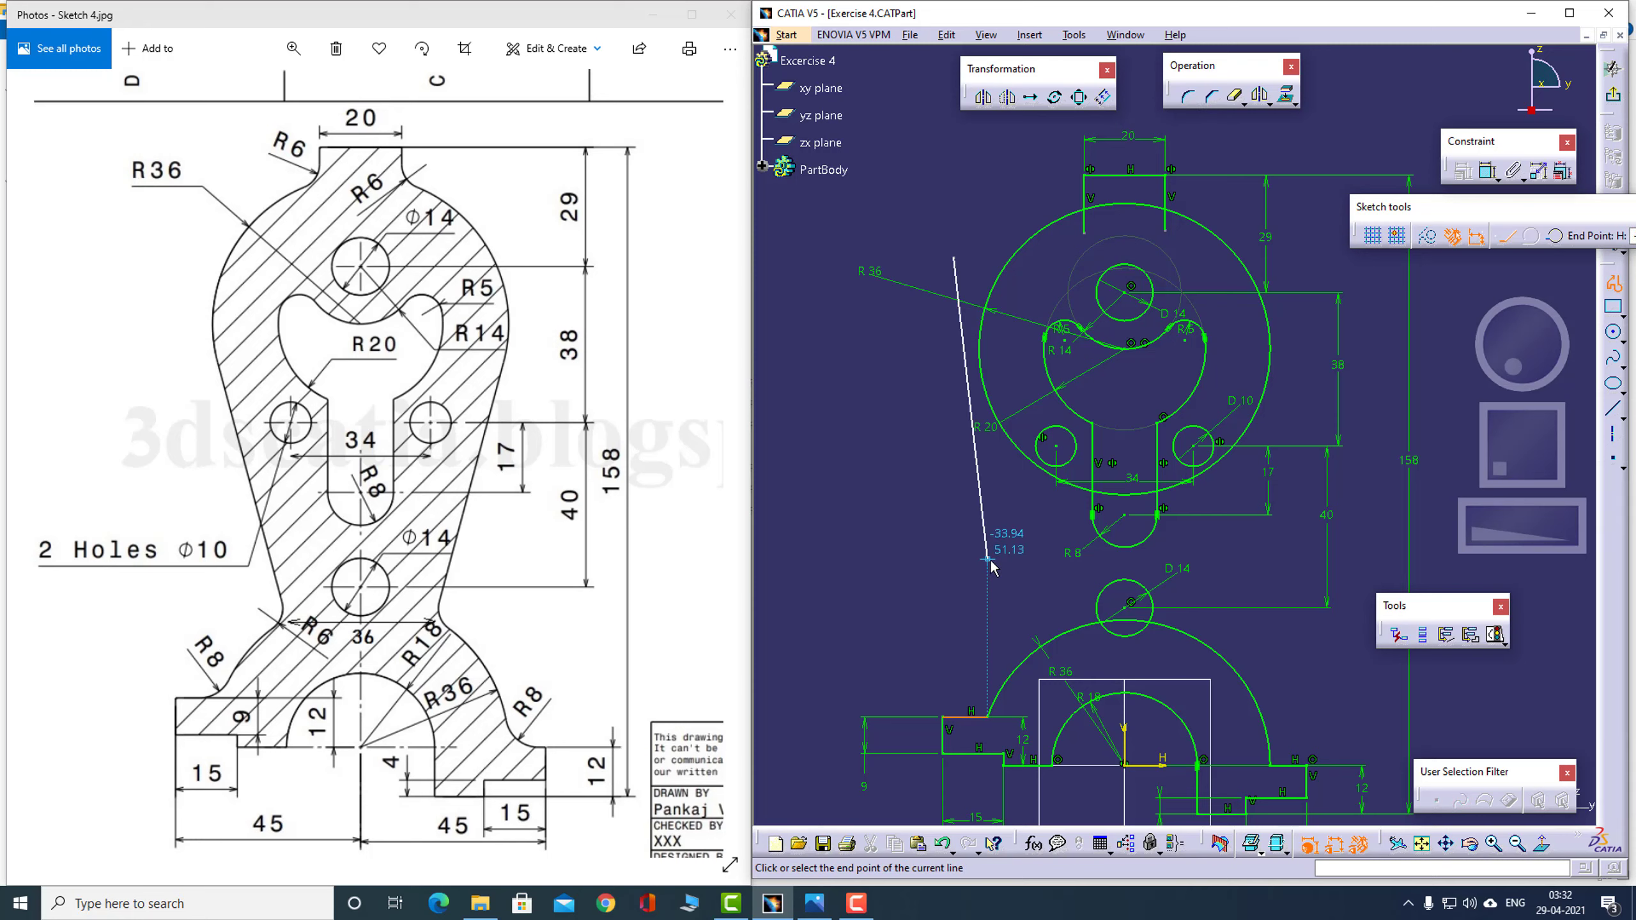
pyautogui.click(912, 613)
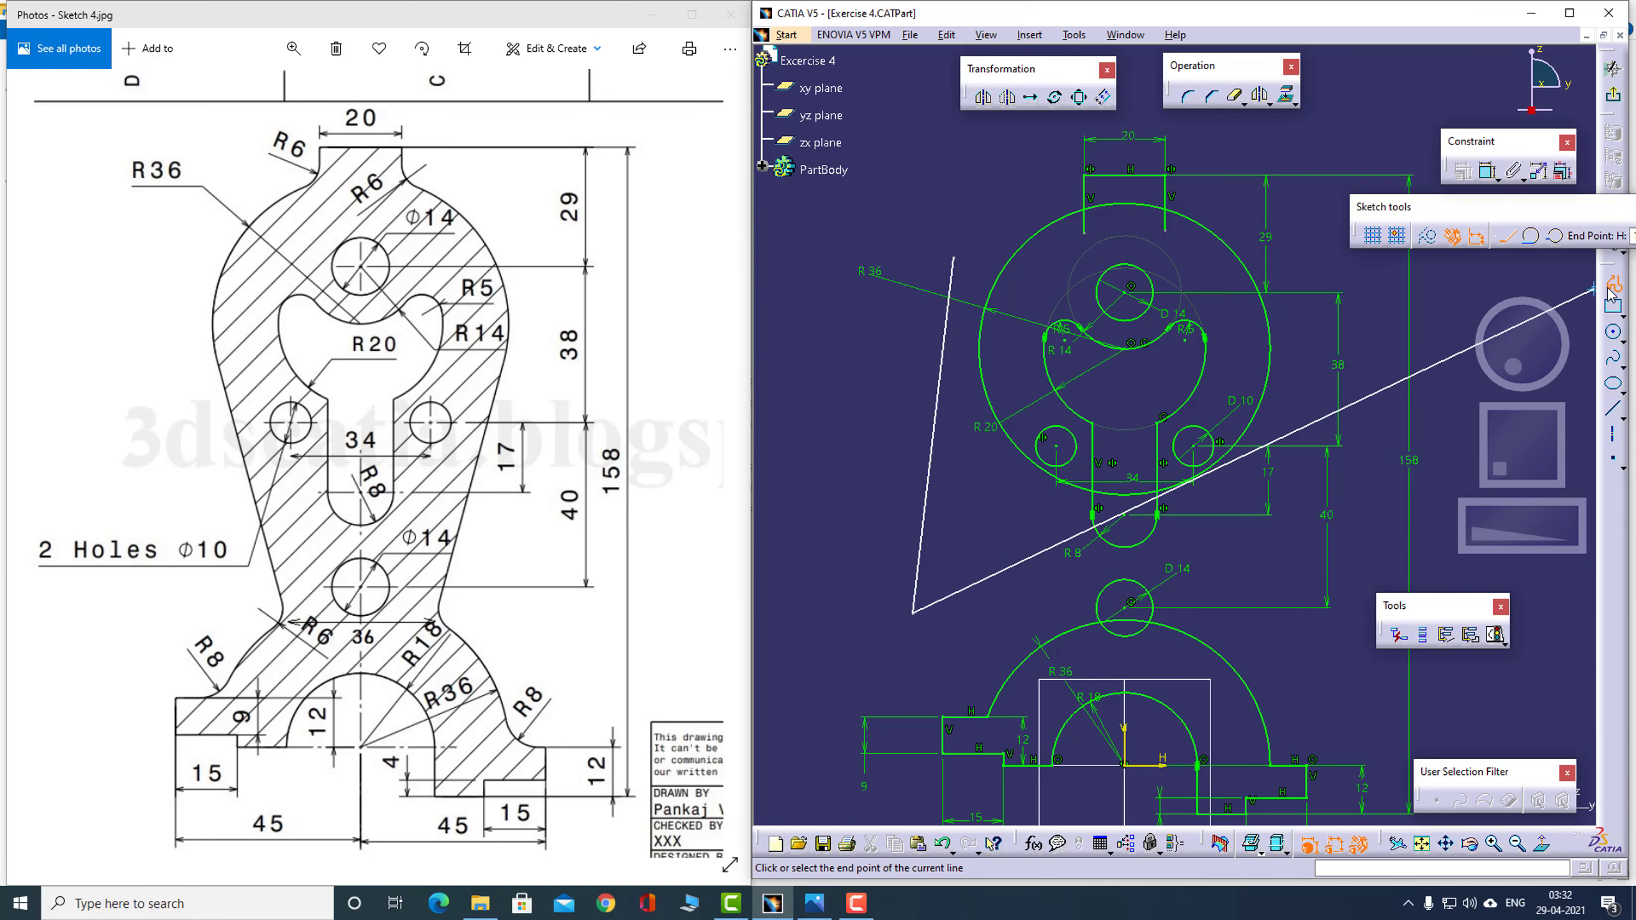
pyautogui.press('Escape')
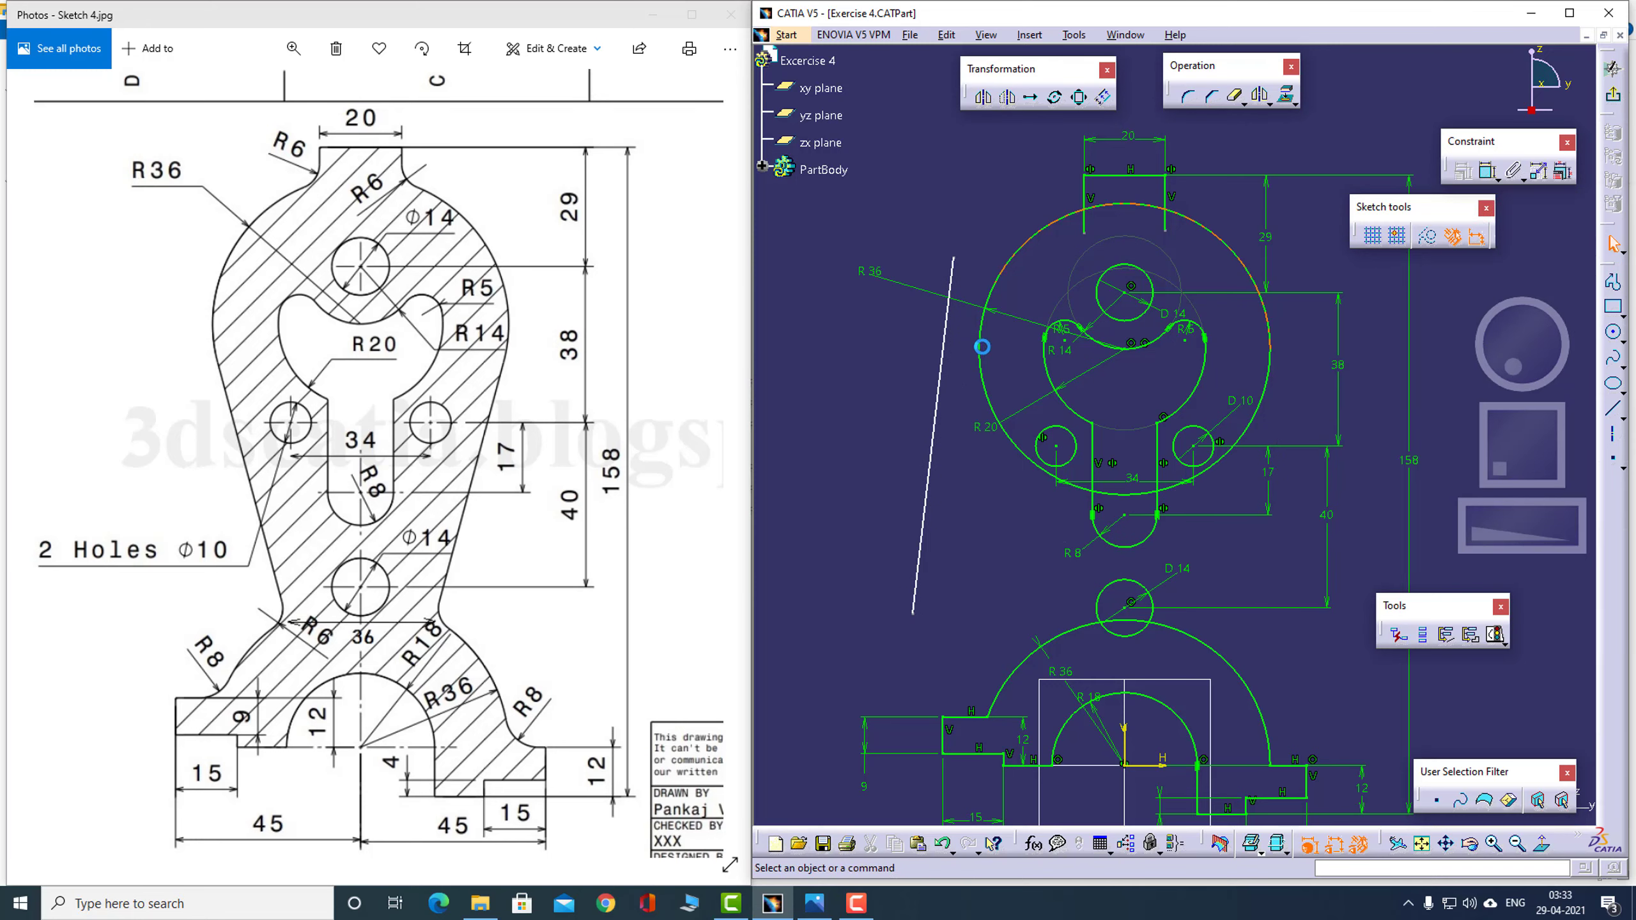
# Make the slanted line tangent to the upper R36 circle and swing its lower end inward to inside the lower R36 arc
pyautogui.click(980, 340)
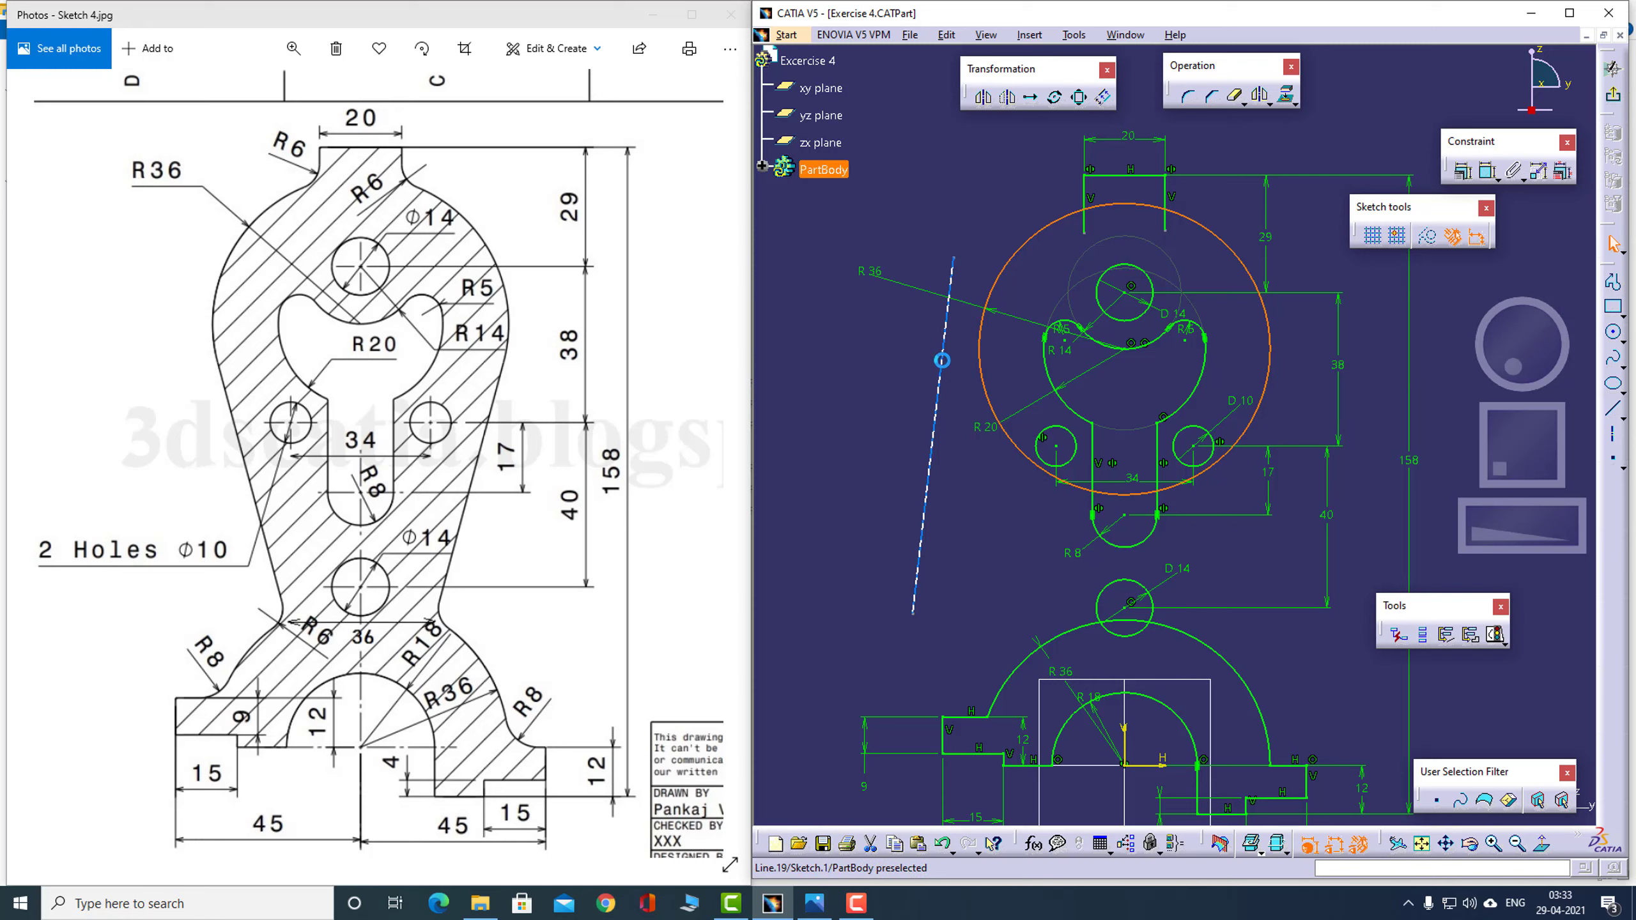
pyautogui.keyDown('ctrl'); pyautogui.click(948, 365); pyautogui.keyUp('ctrl')
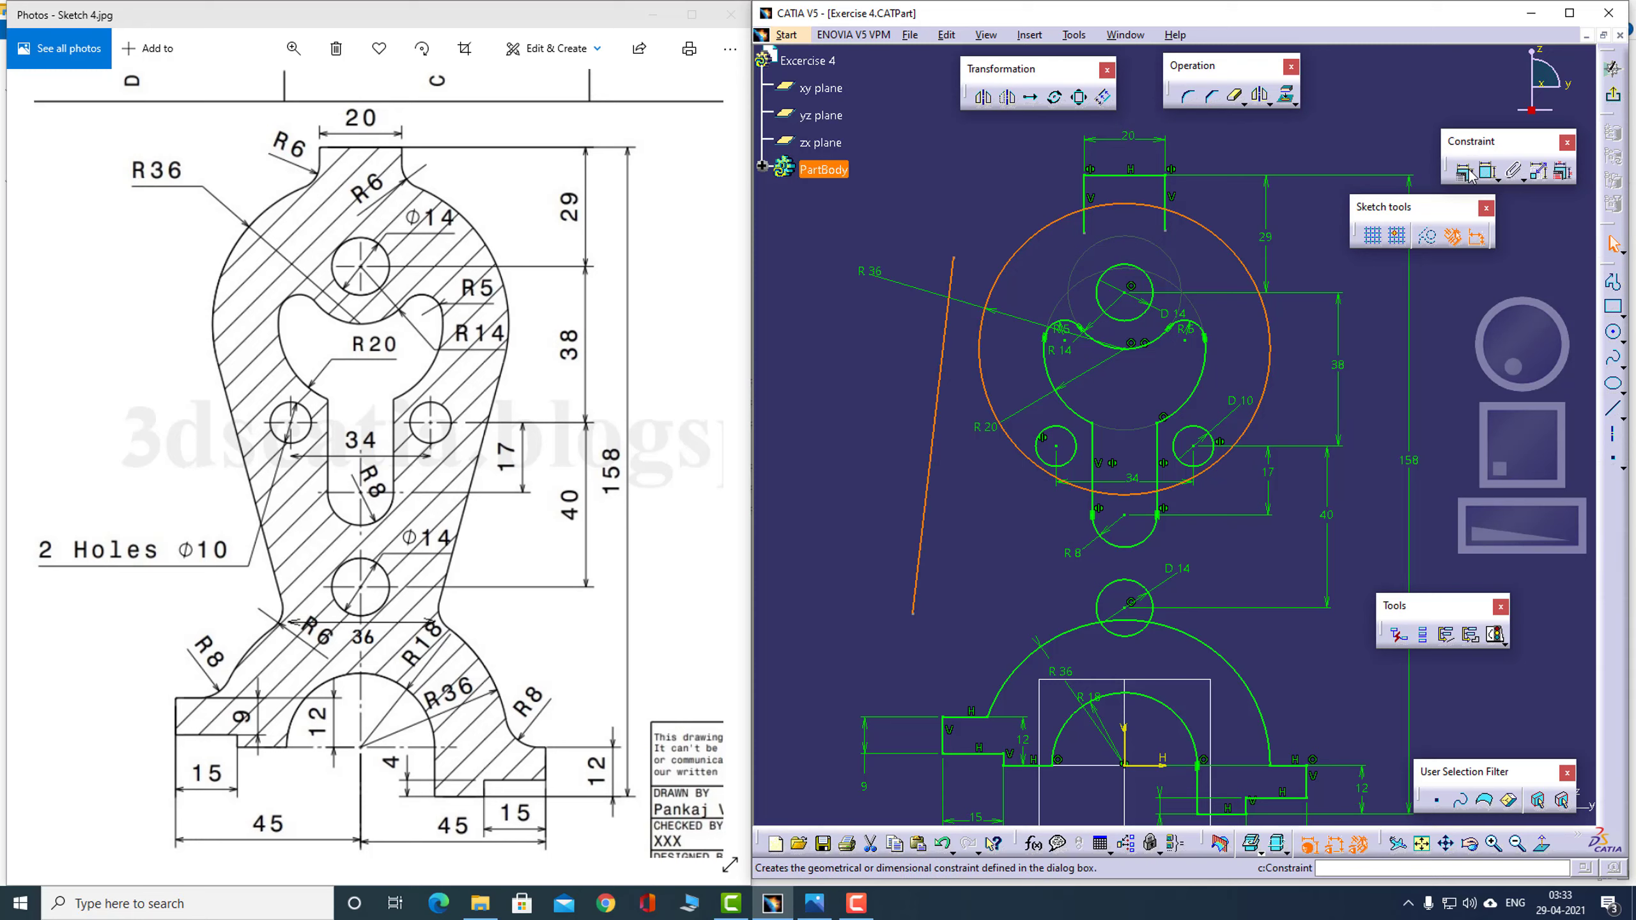
pyautogui.click(1462, 171)
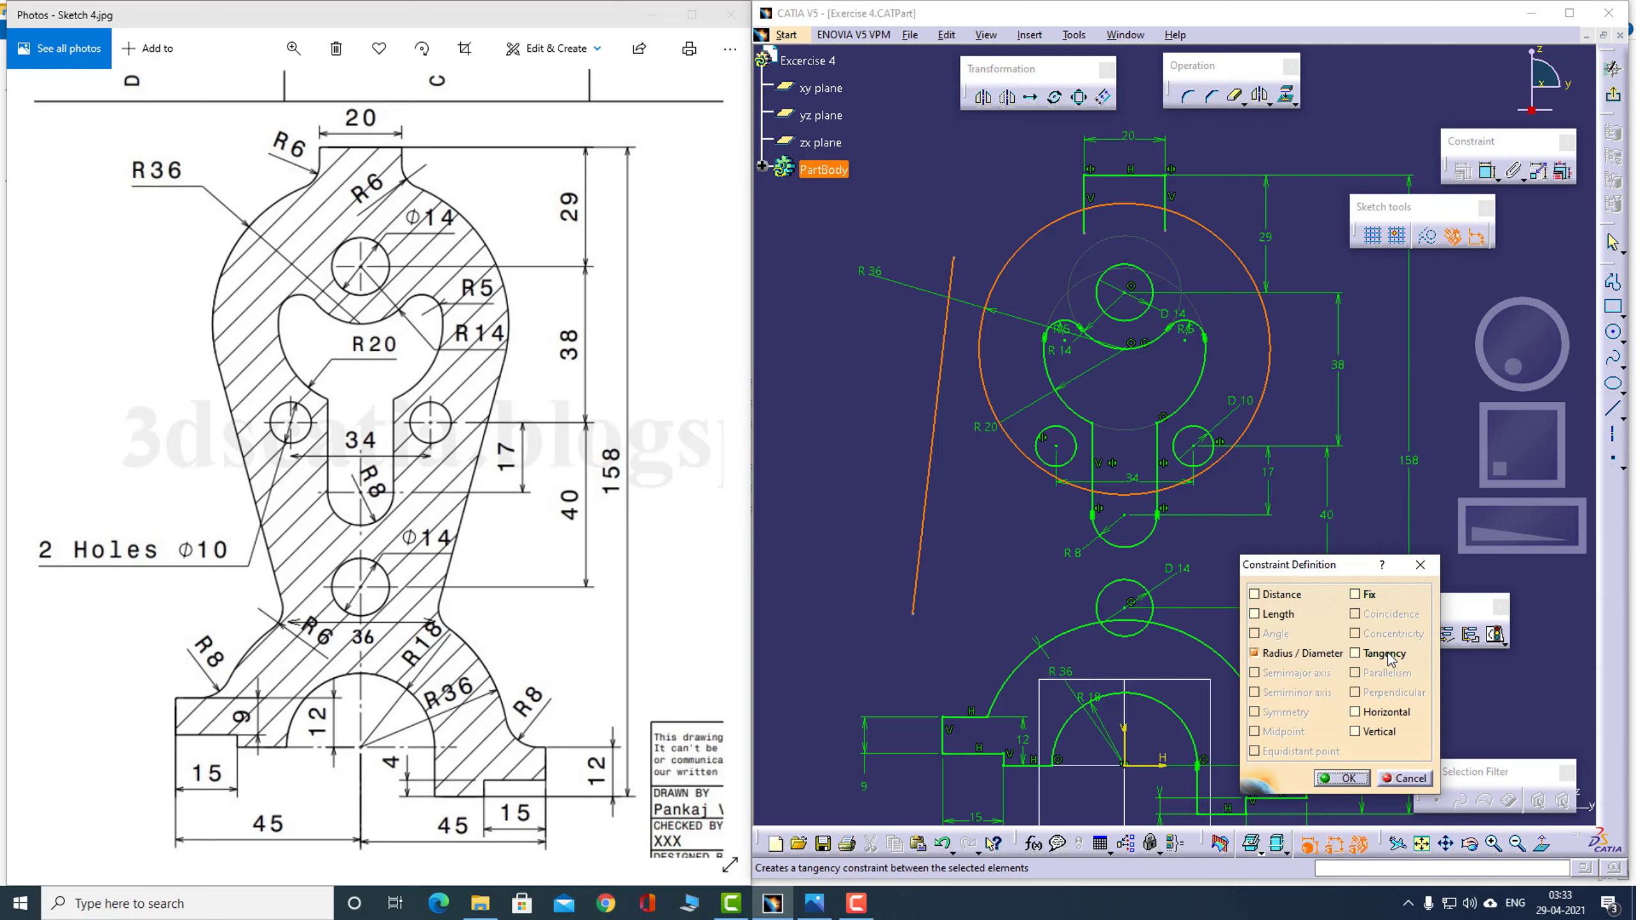
pyautogui.click(1356, 653)
pyautogui.click(1341, 777)
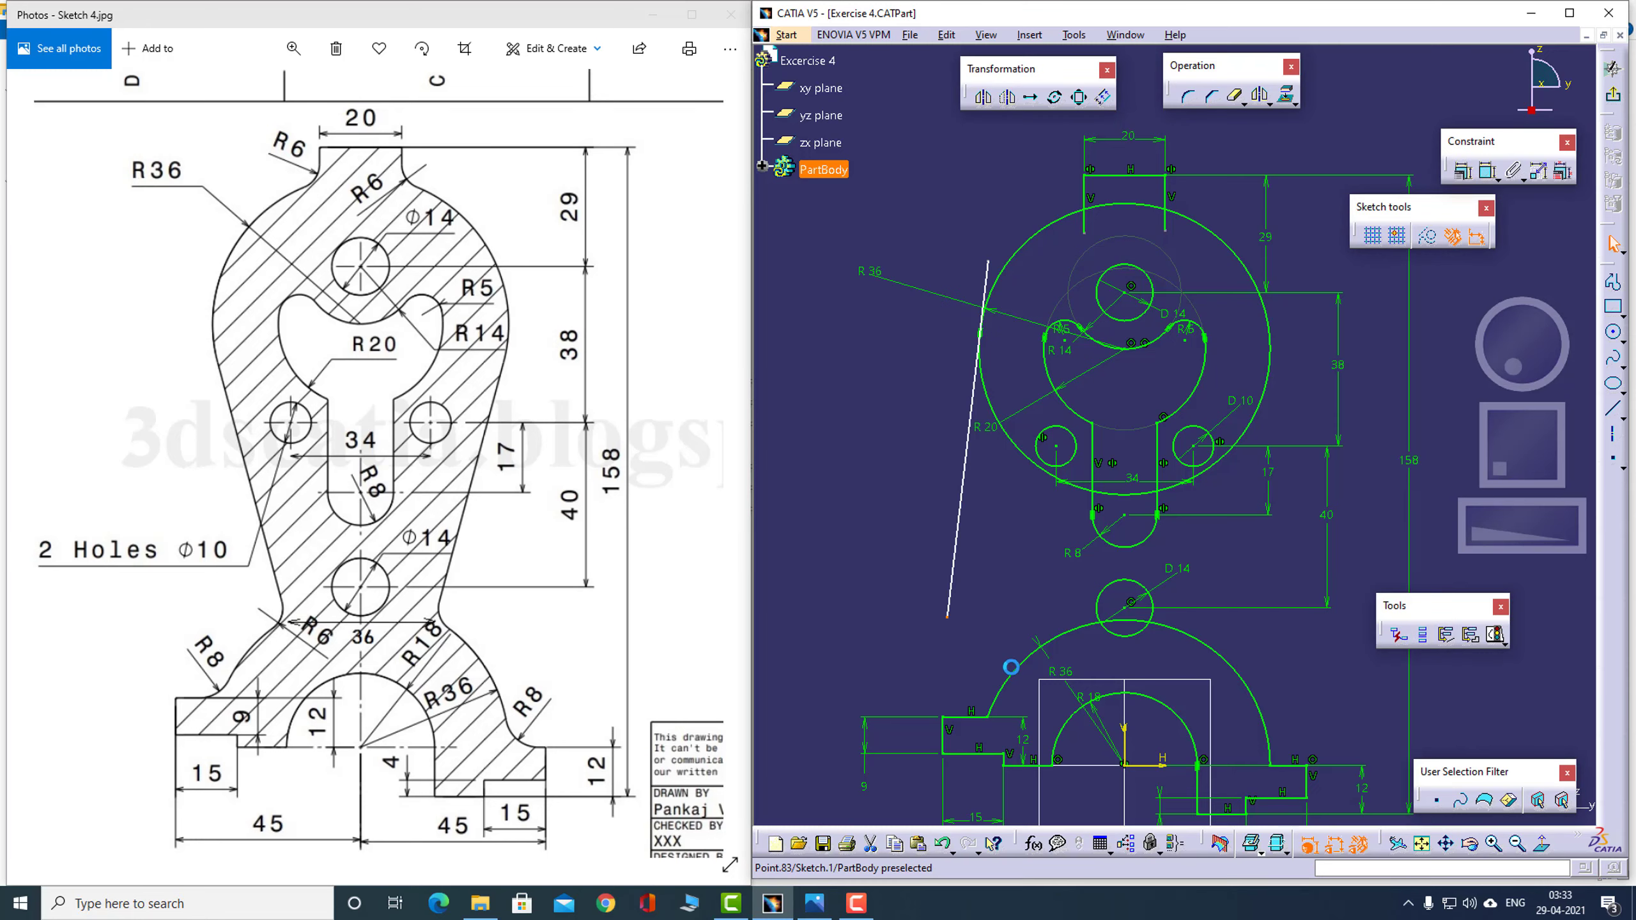
pyautogui.moveTo(948, 618); pyautogui.dragTo(1063, 697)
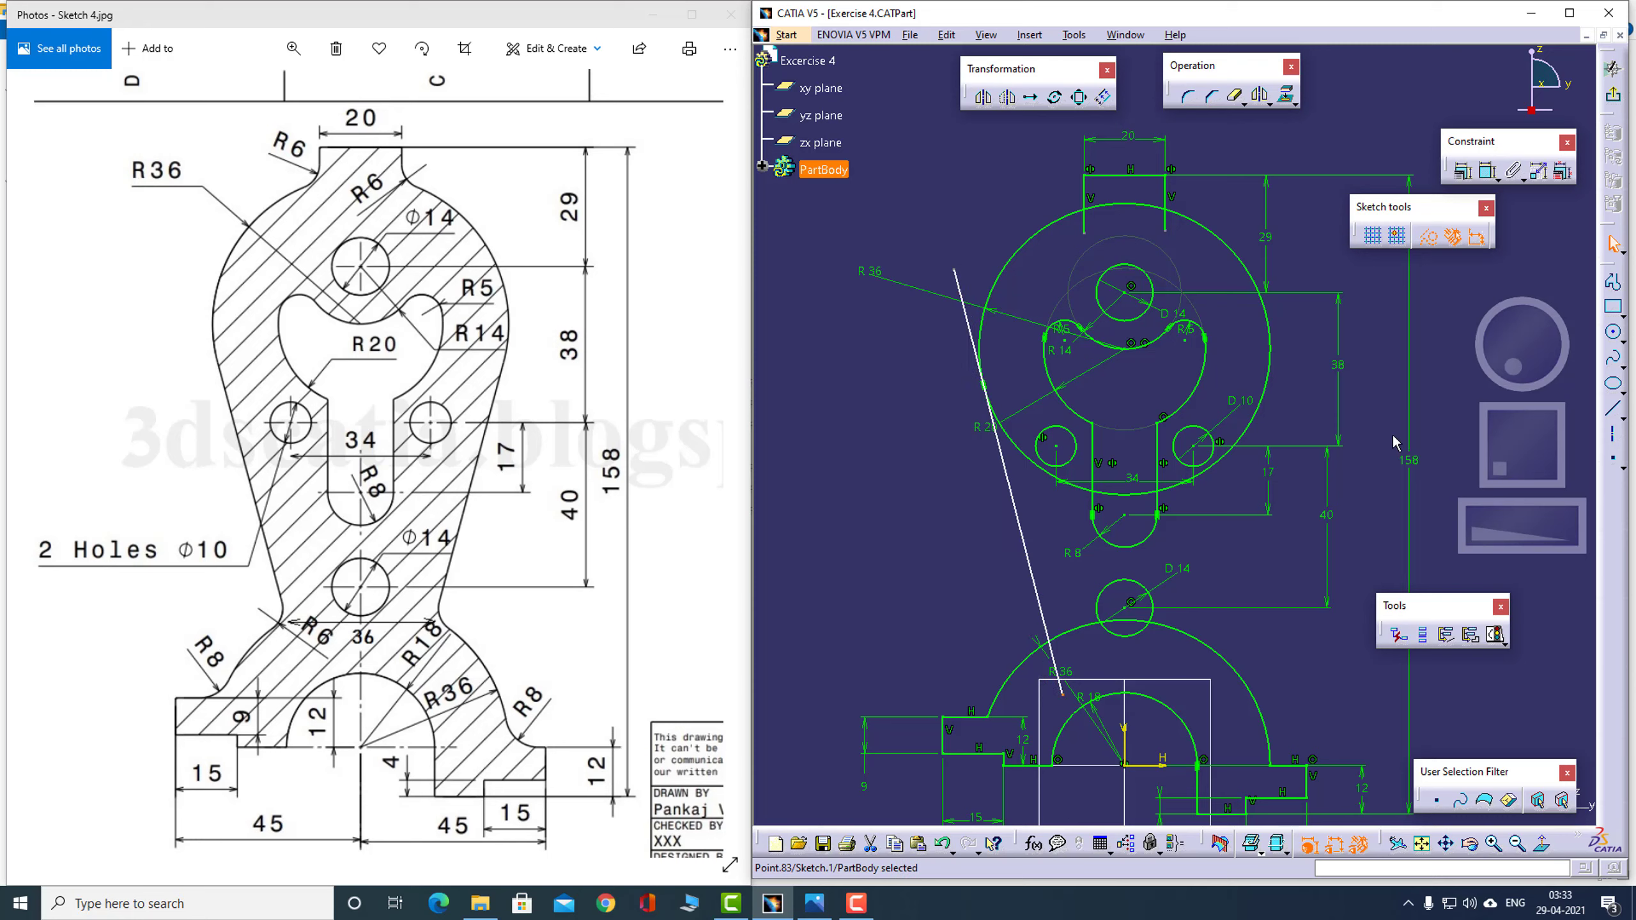
# Mirror the left tangent line about the vertical axis
pyautogui.click(1034, 567)
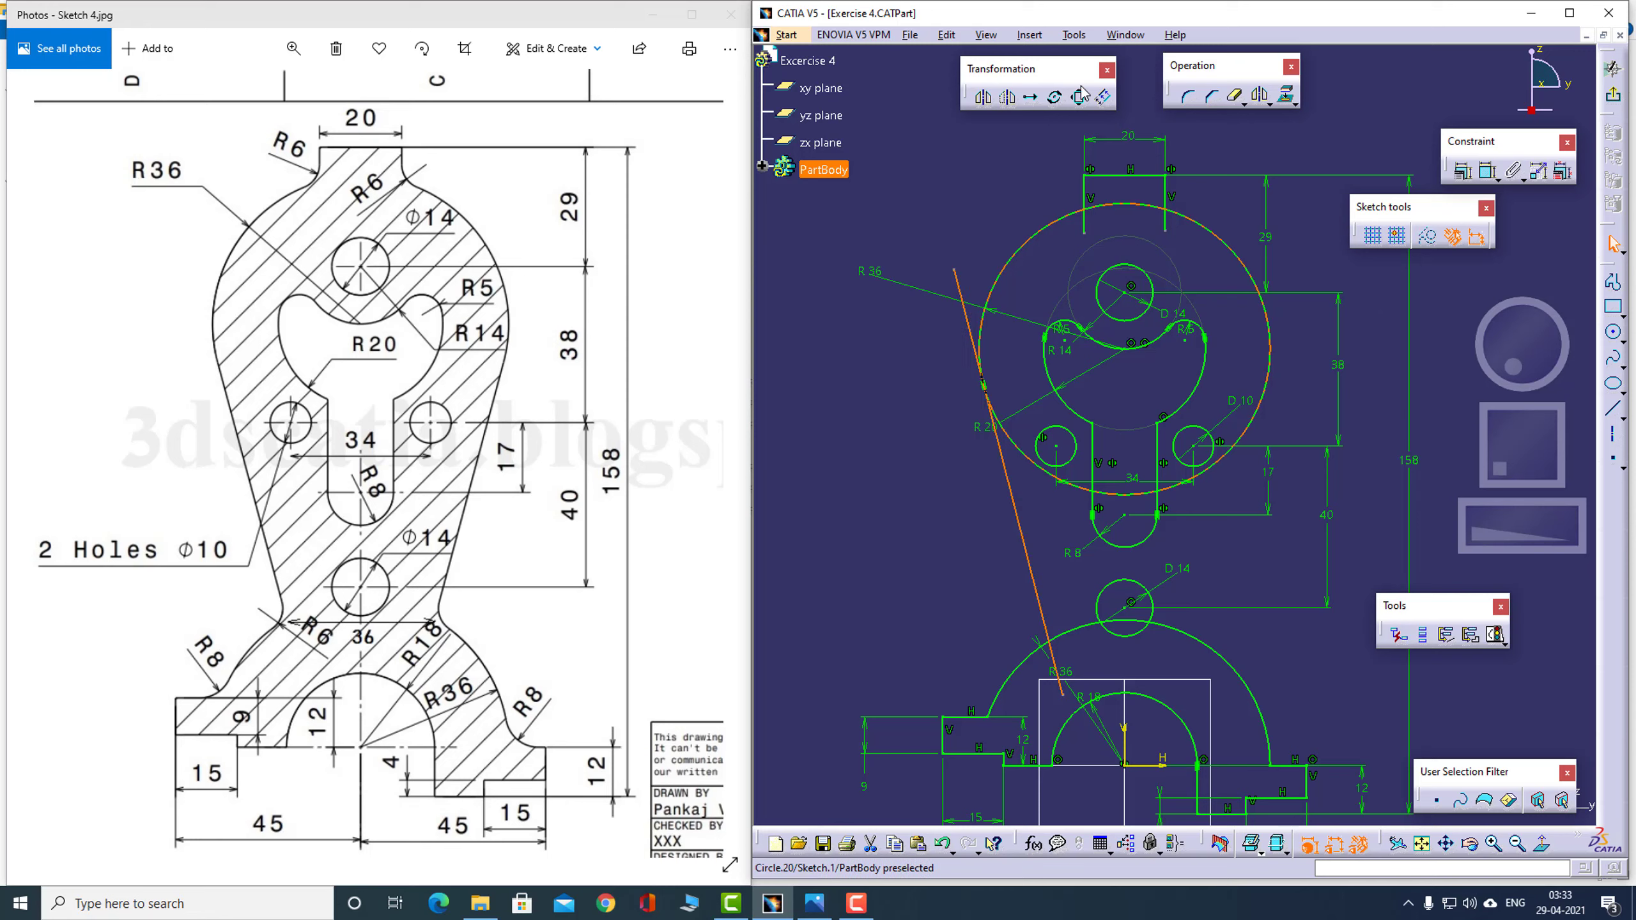
pyautogui.click(989, 98)
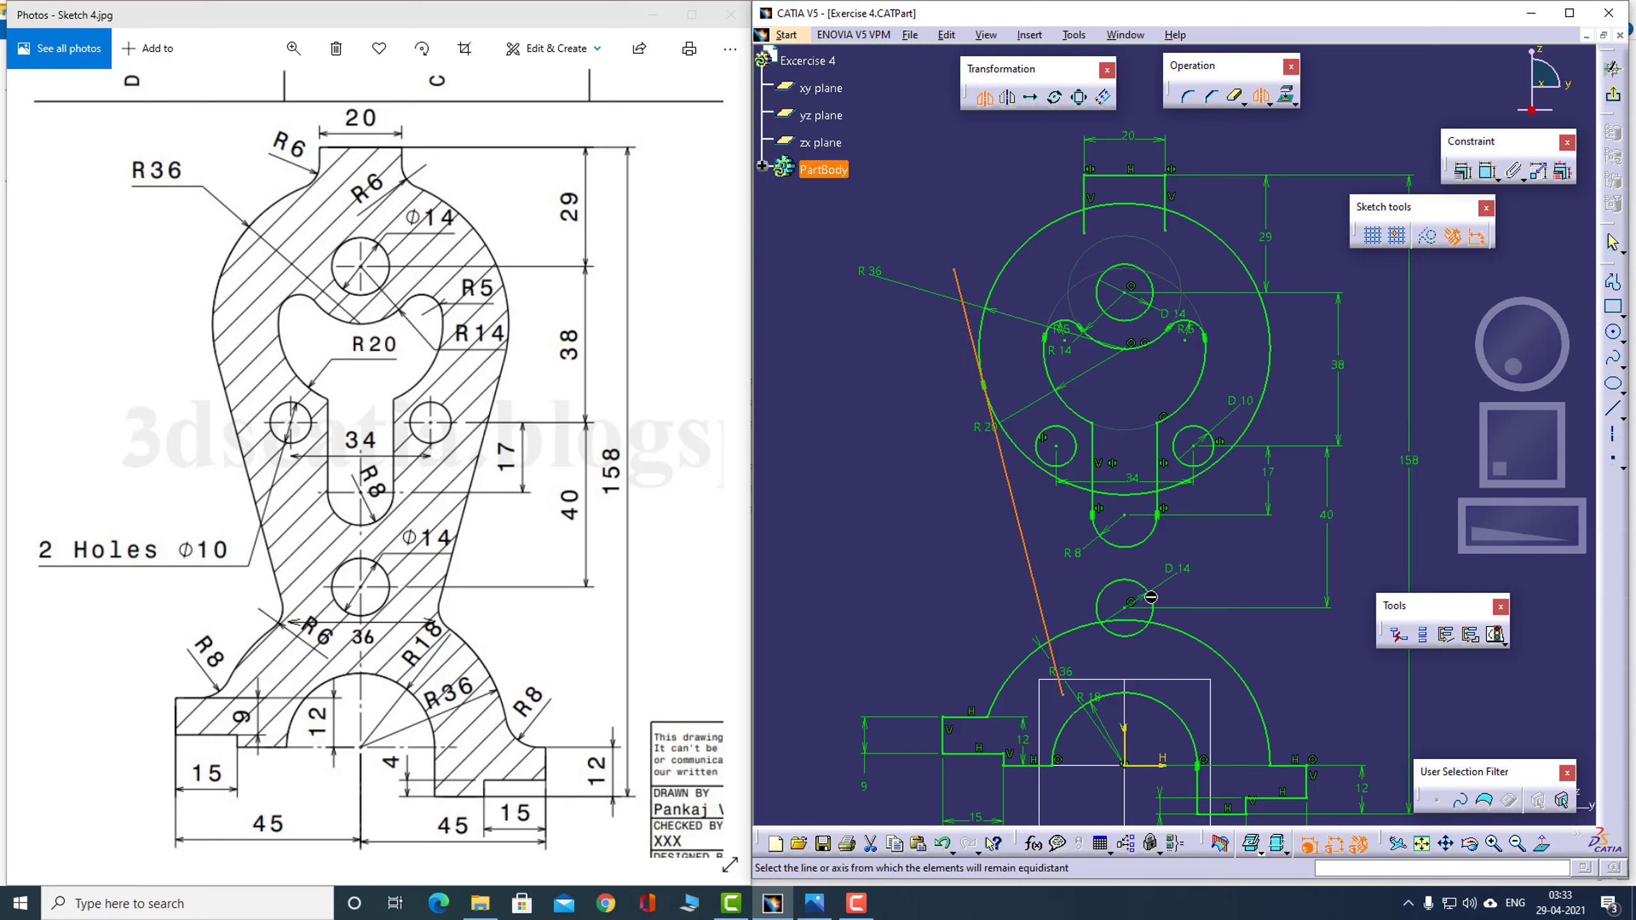
pyautogui.click(1133, 742)
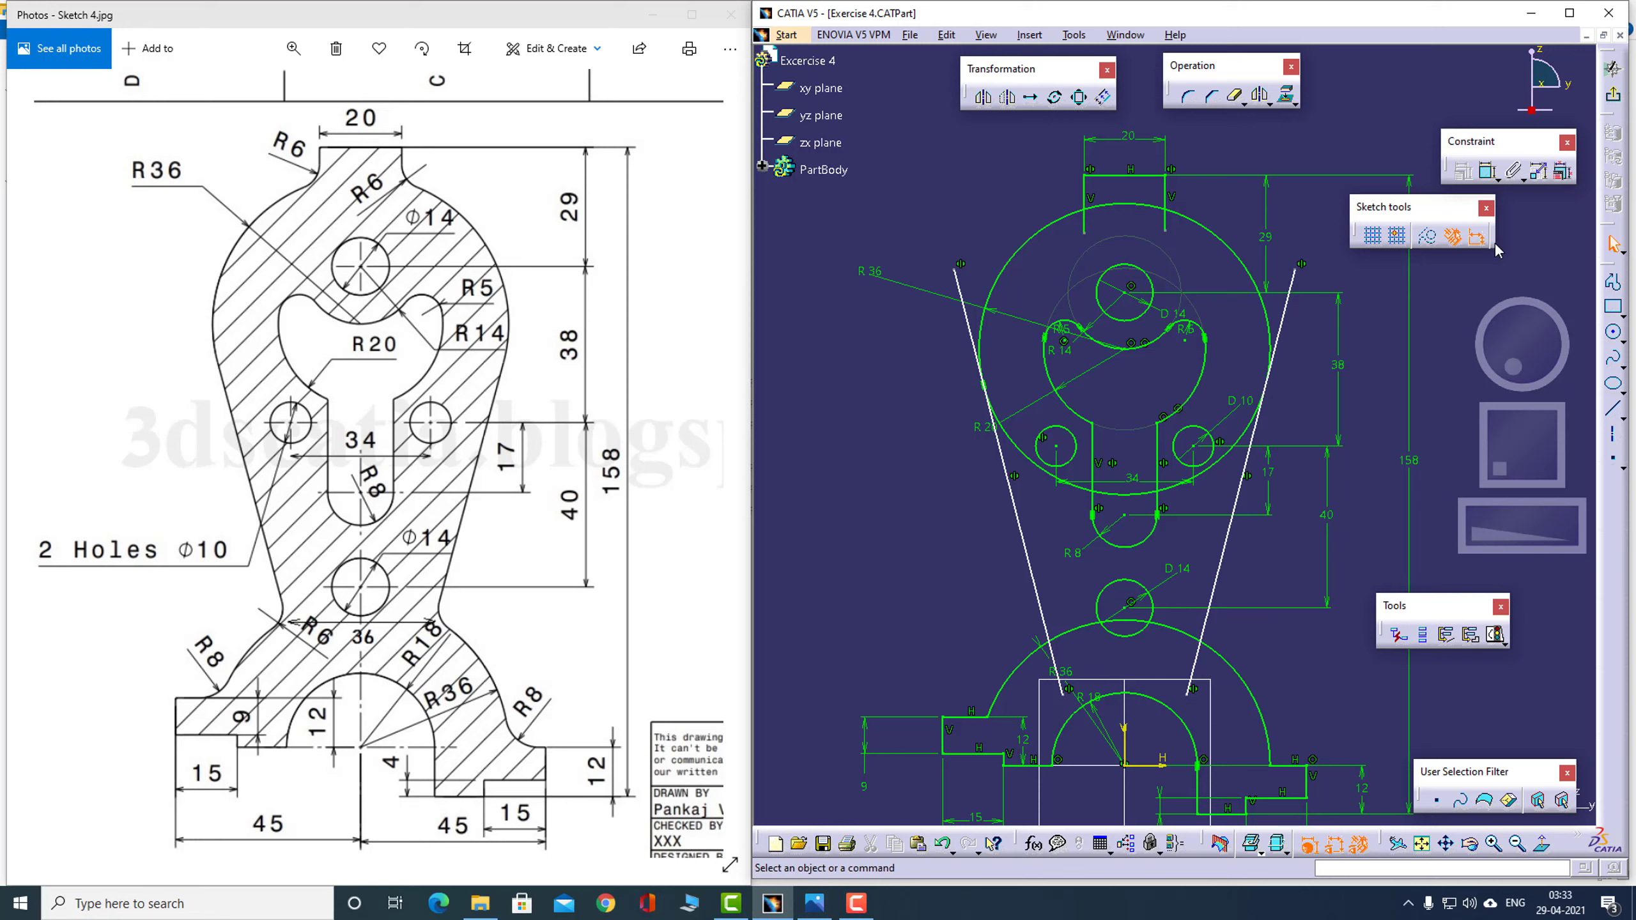
# Try to trim the upper R36 circle against the right tangent line
pyautogui.click(1241, 101)
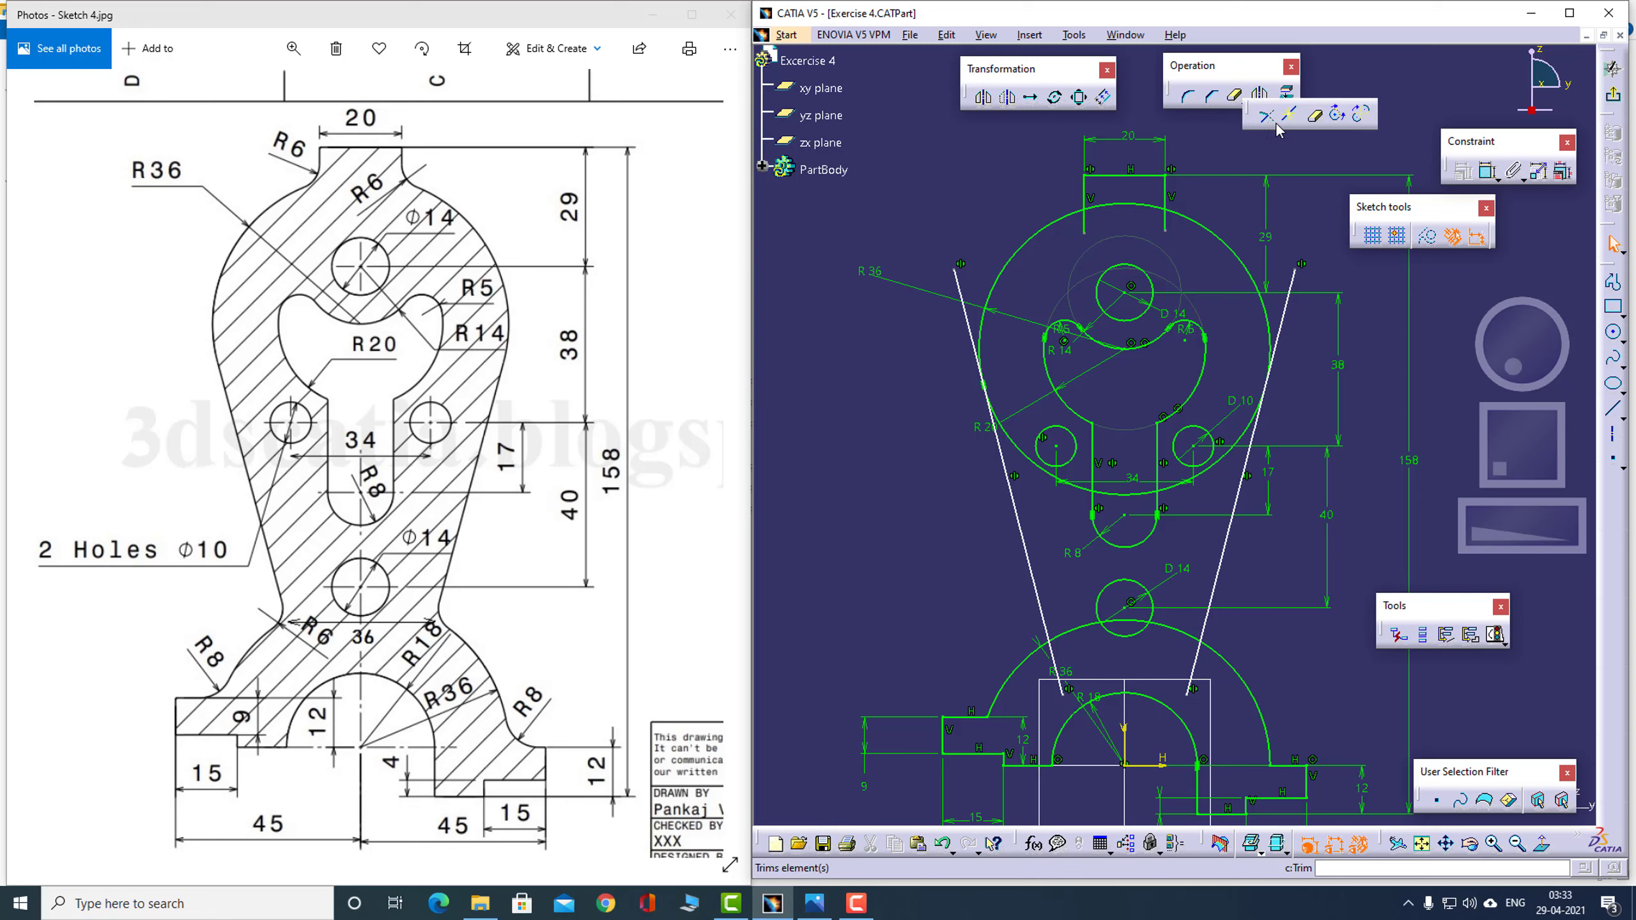
pyautogui.click(1266, 117)
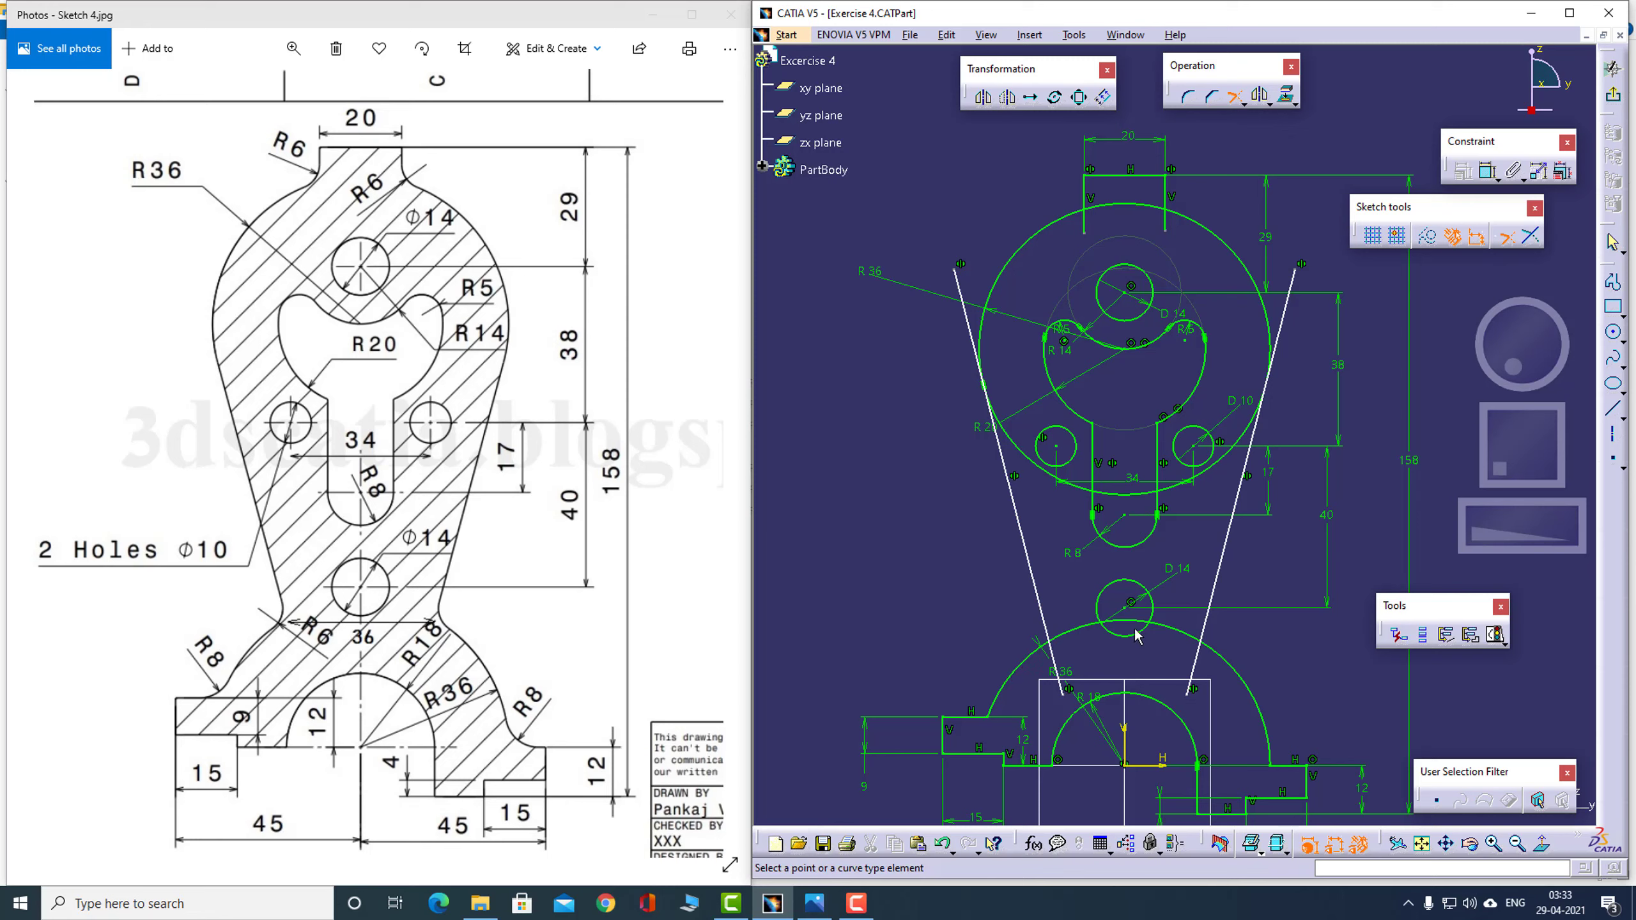
pyautogui.click(1246, 264)
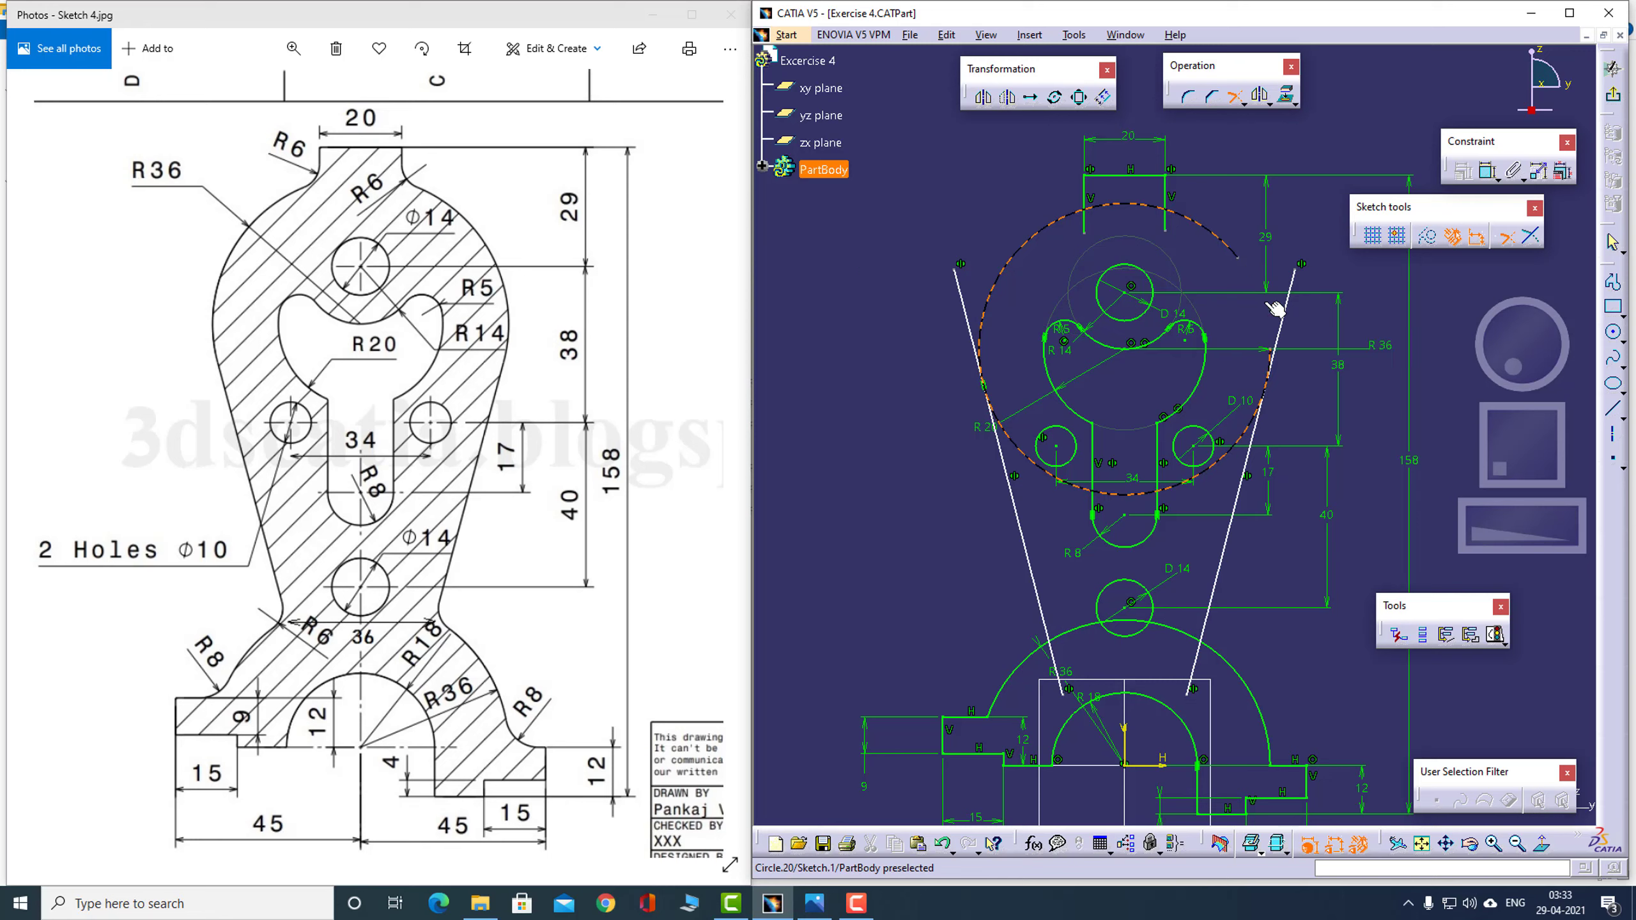
pyautogui.click(1244, 522)
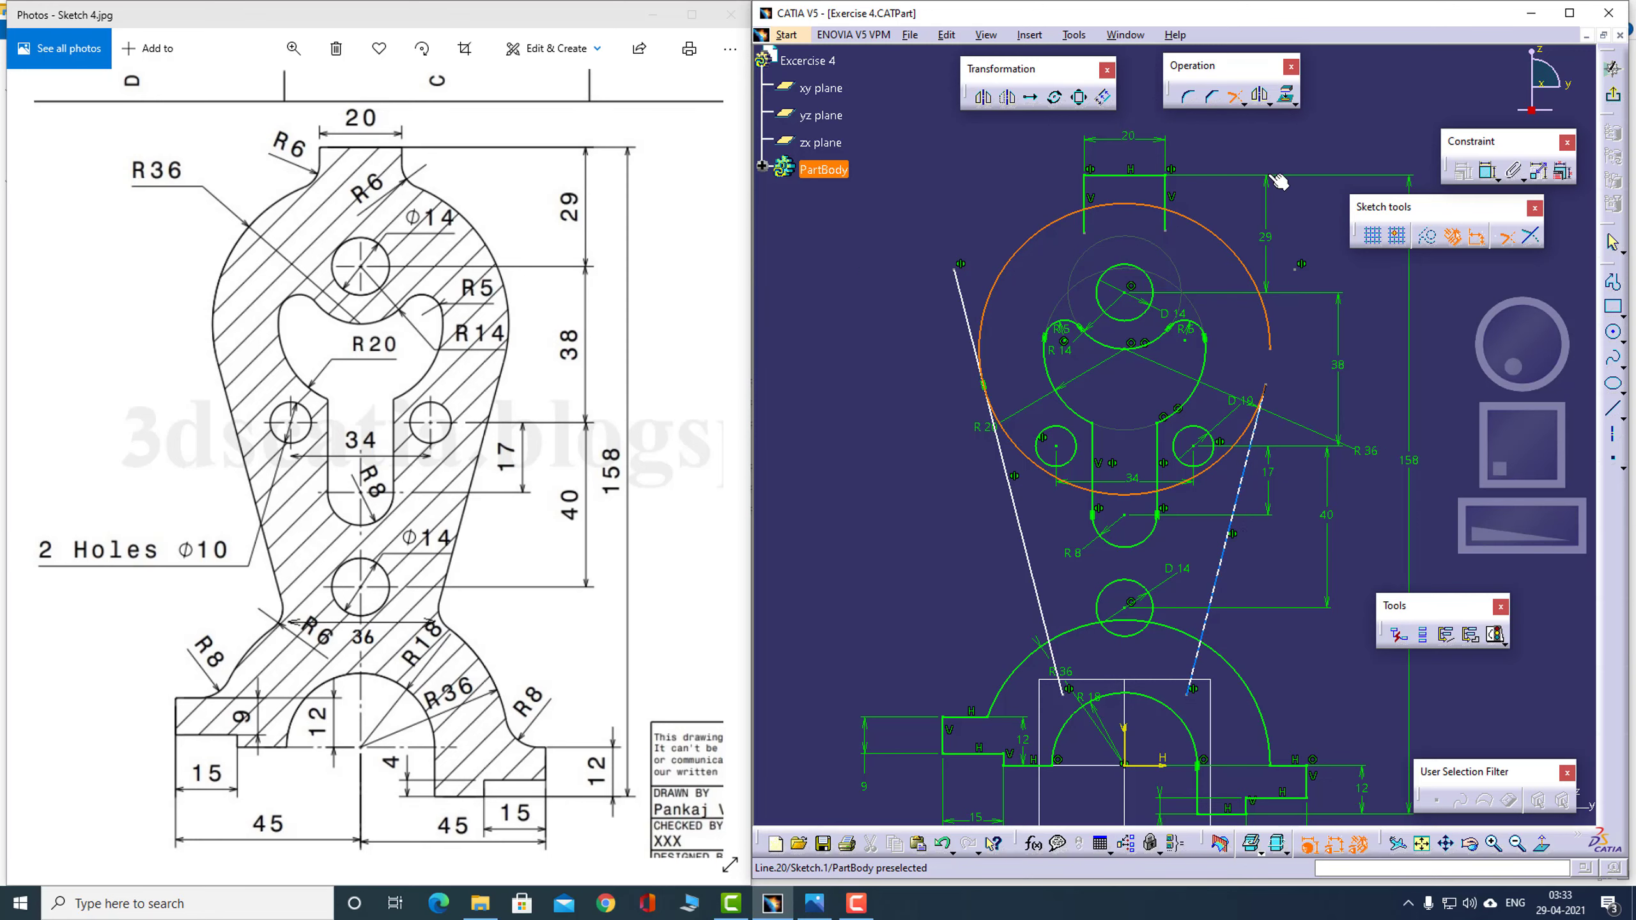
pyautogui.hotkey('ctrl', 'z')
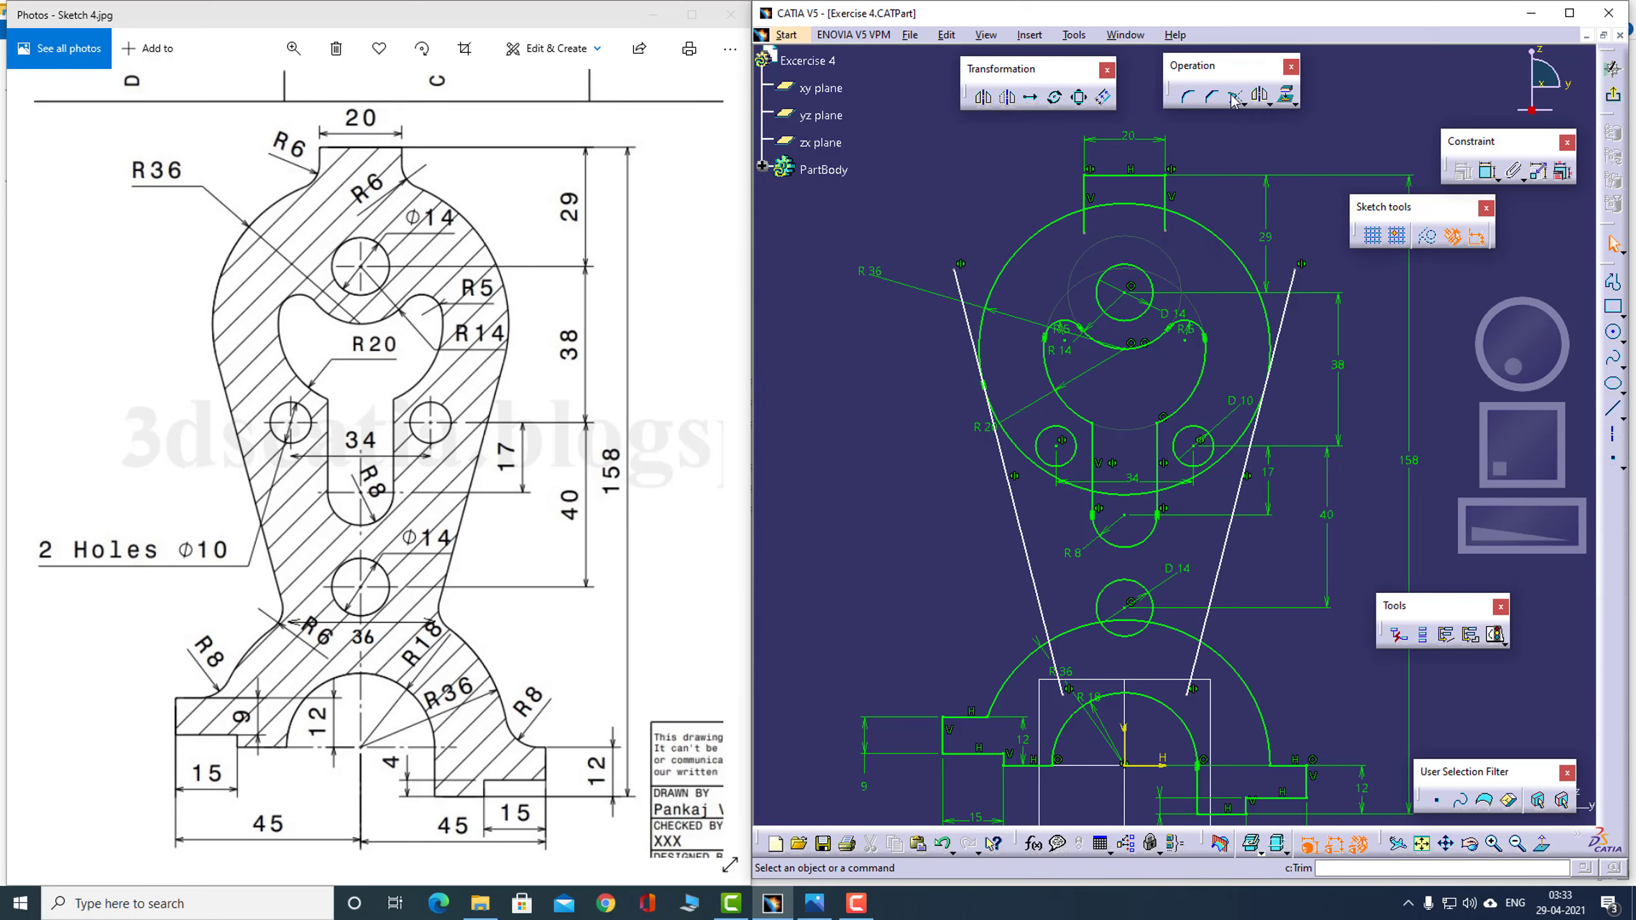
# Trim the upper R36 circle against both tangent lines, keeping the circle's upper arc and the lines below the tangent points
pyautogui.click(1231, 100)
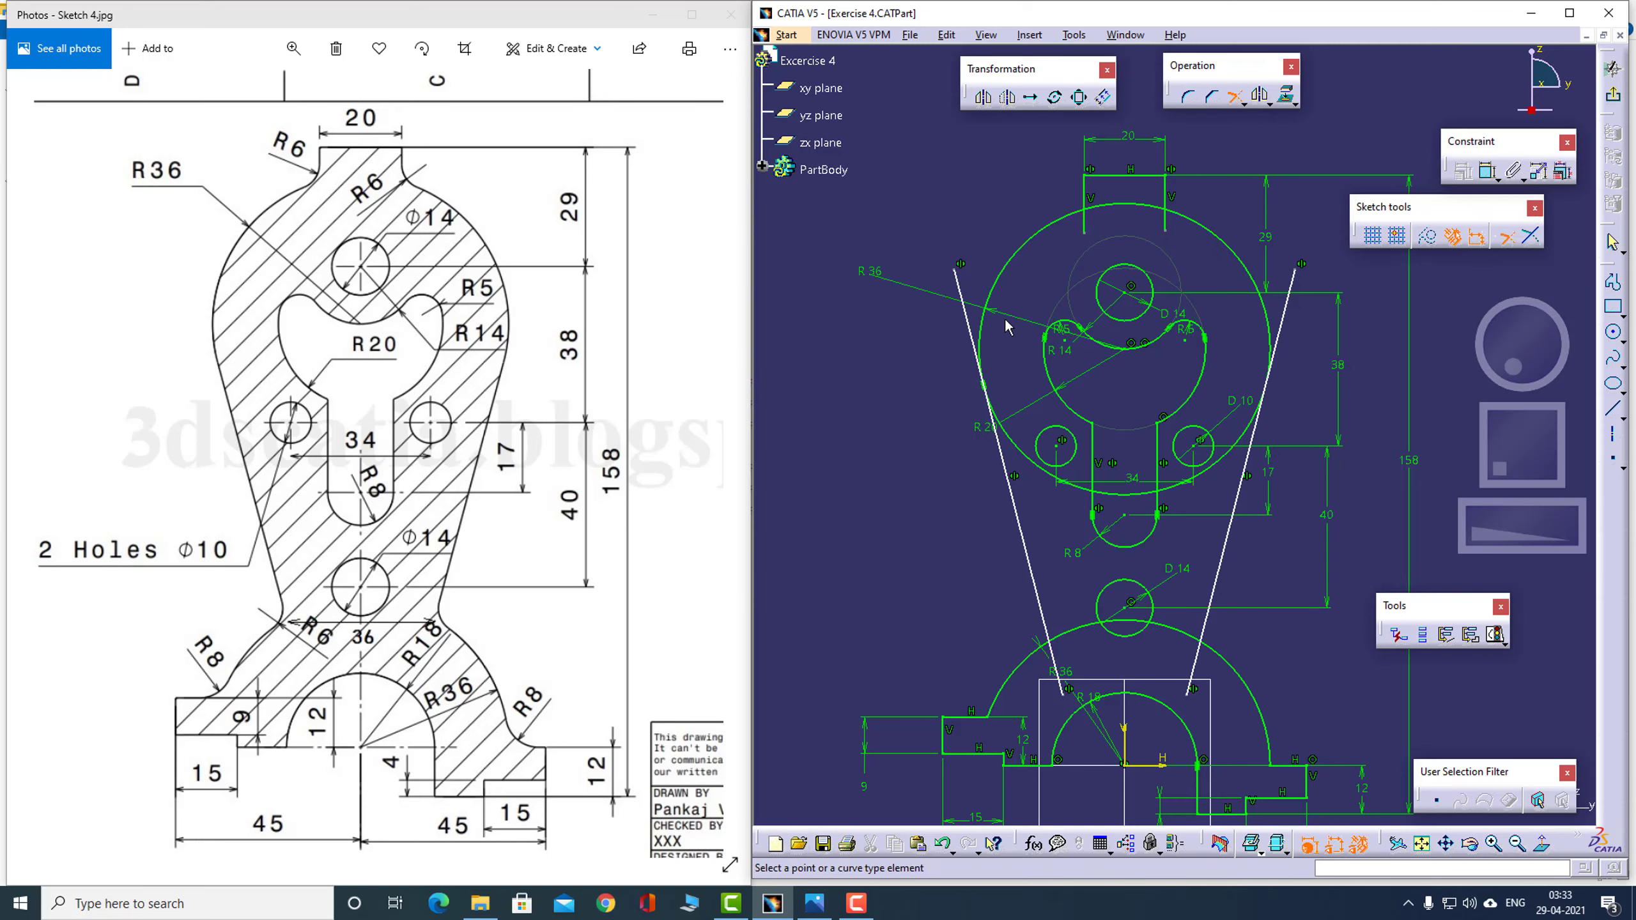
pyautogui.click(1013, 357)
pyautogui.click(1023, 524)
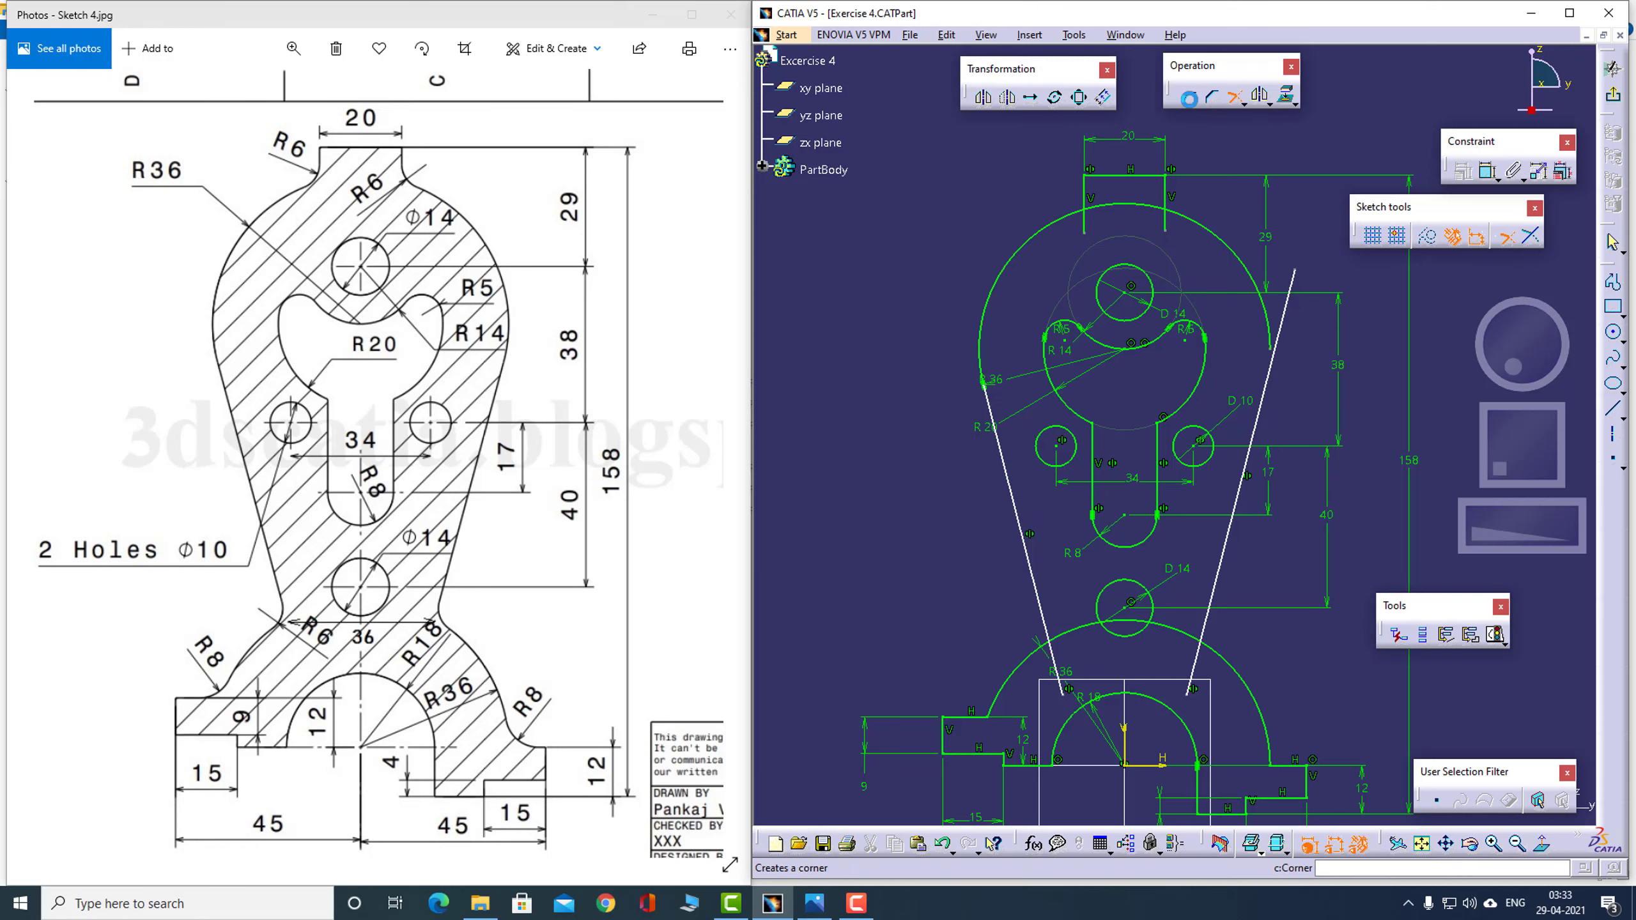
pyautogui.click(1237, 248)
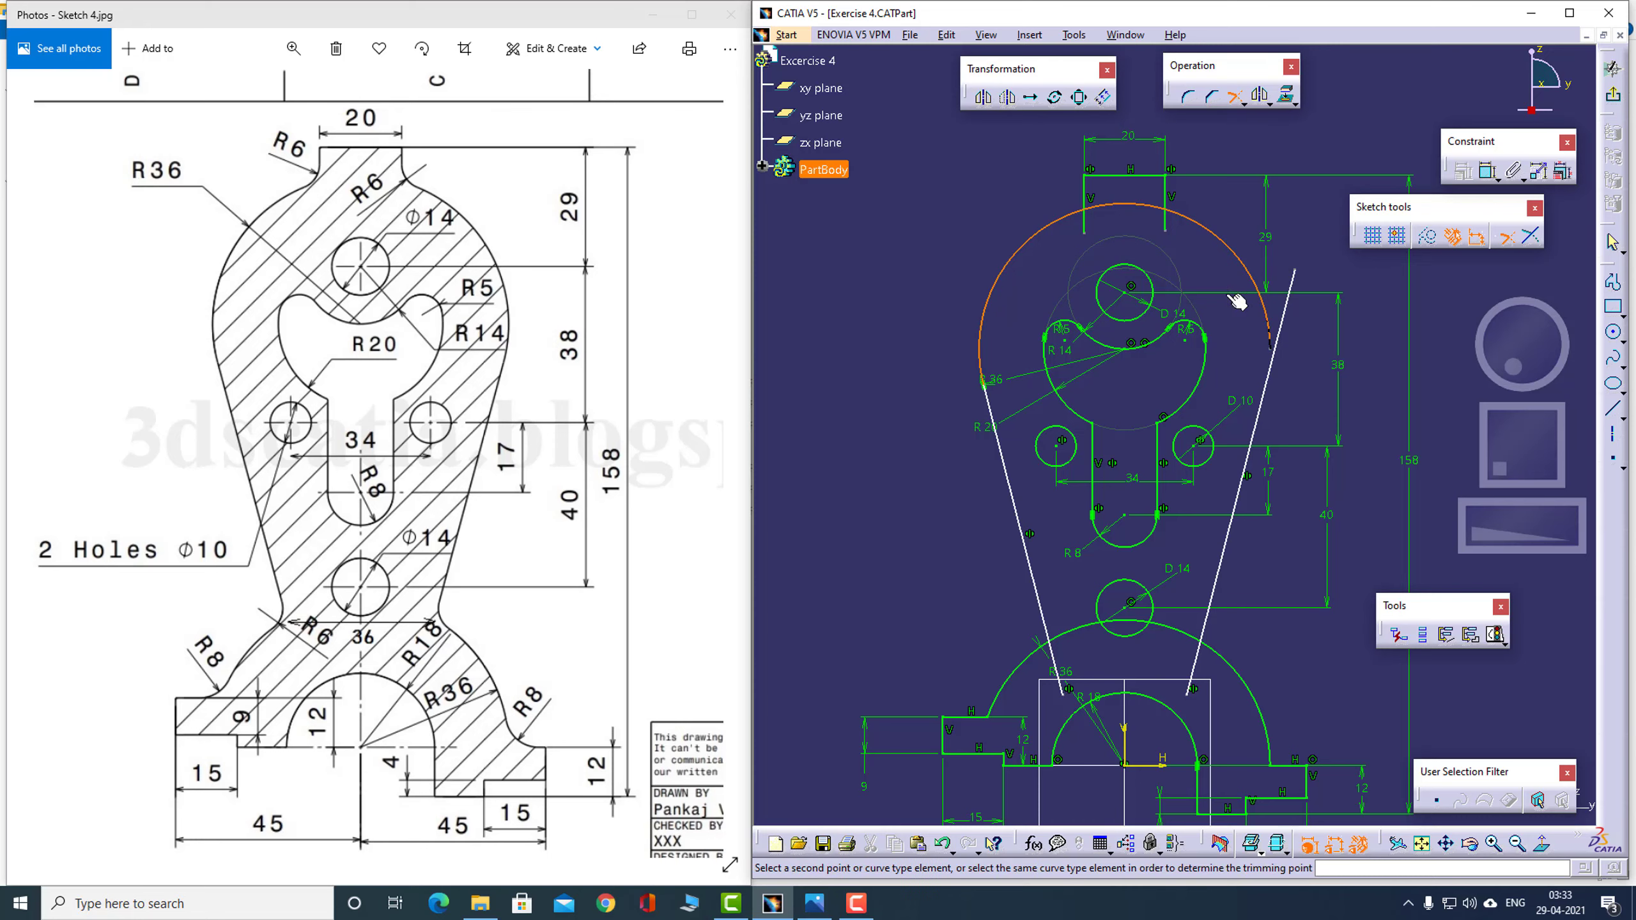
pyautogui.click(1226, 580)
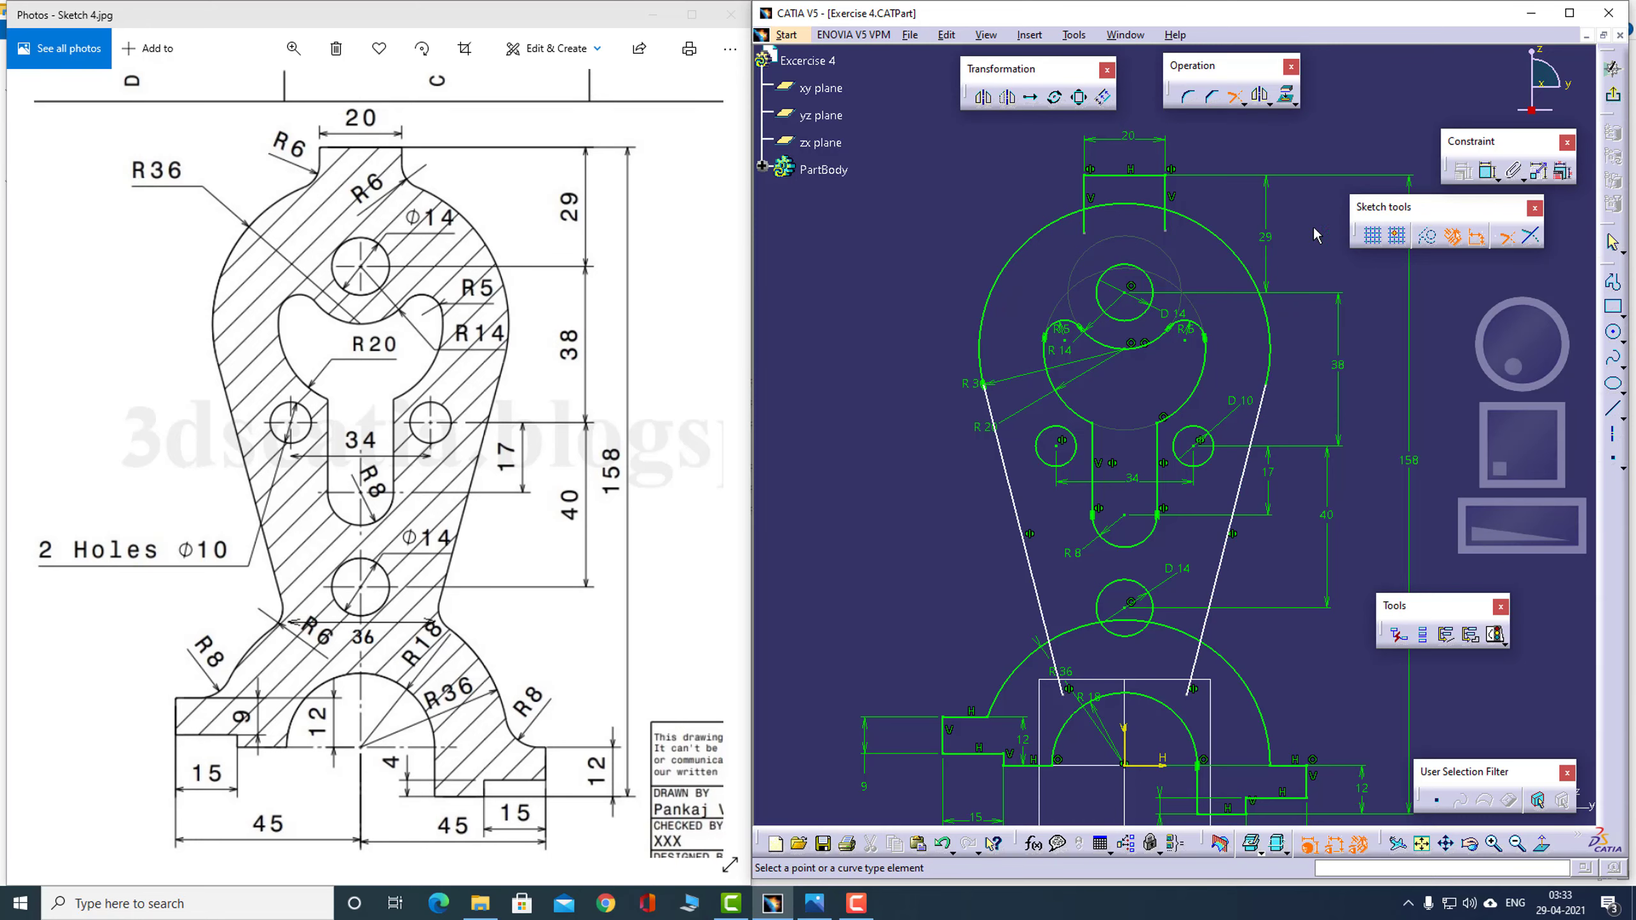
# Quick Trim the tangent lines' ends inside the lower R36 arc and the section of that arc between the two lines
pyautogui.click(1234, 97)
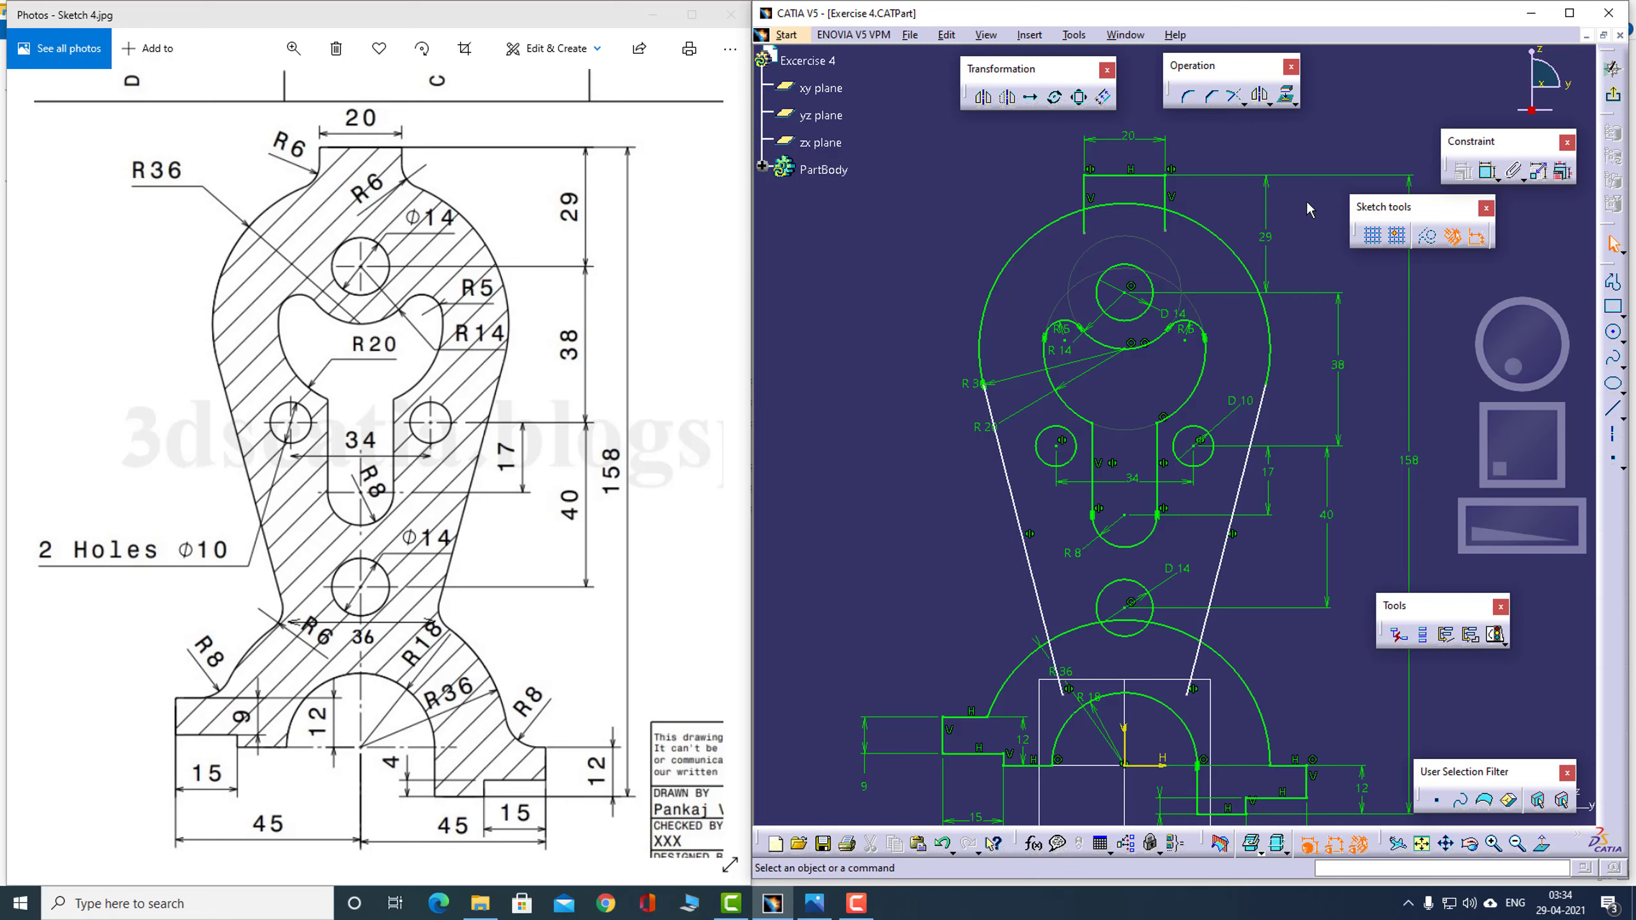
pyautogui.click(1242, 101)
pyautogui.click(1311, 122)
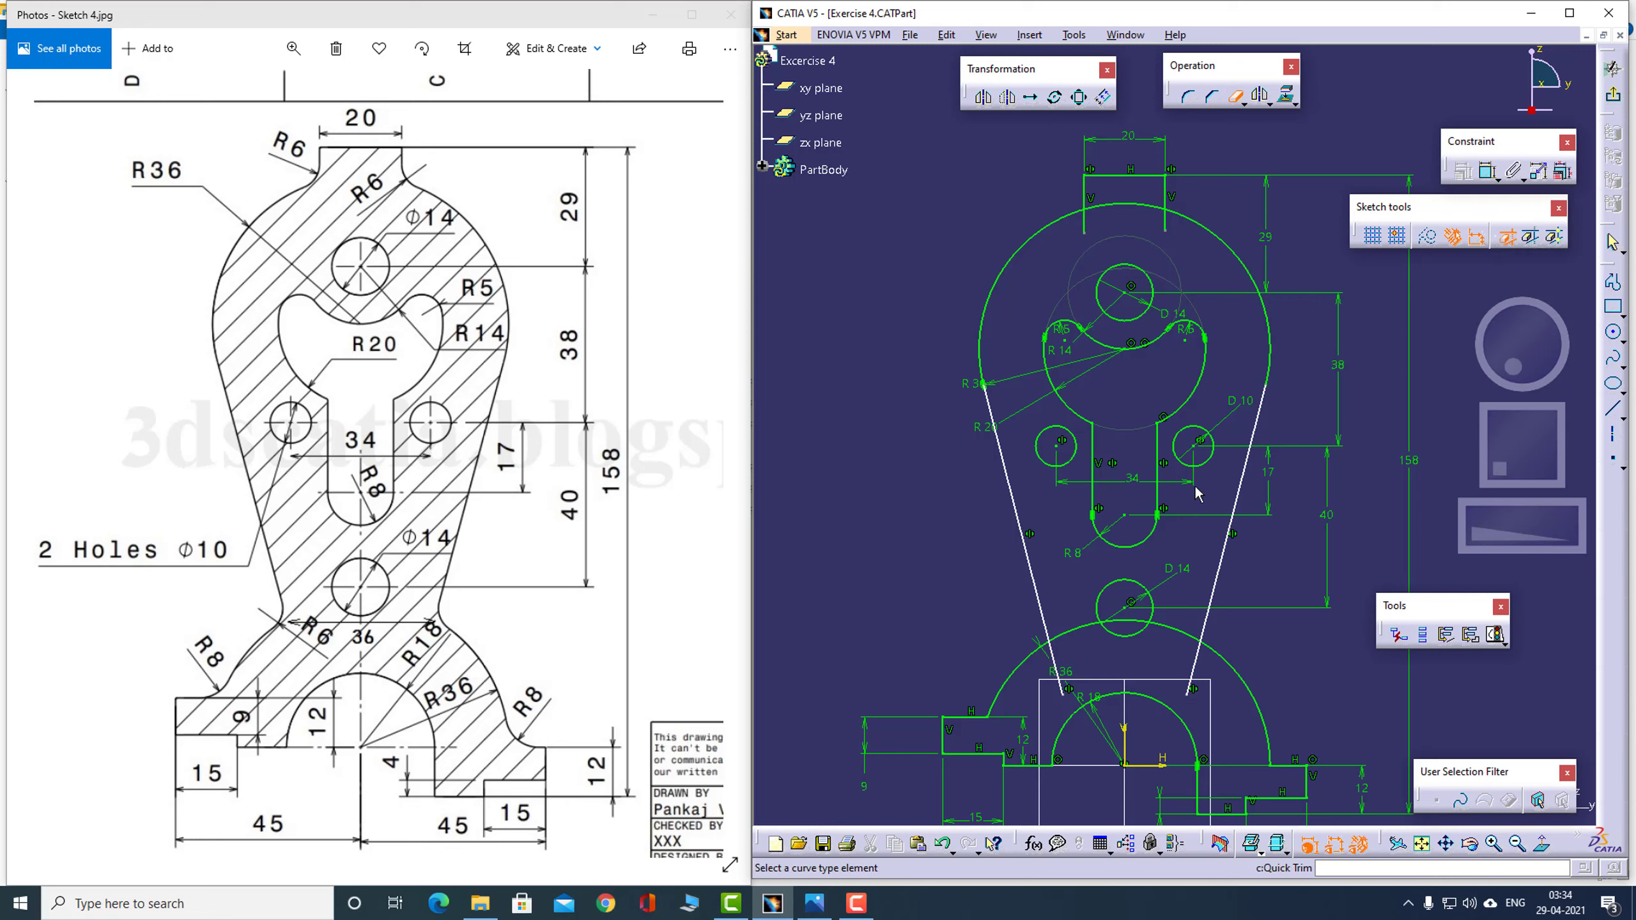
pyautogui.click(1062, 699)
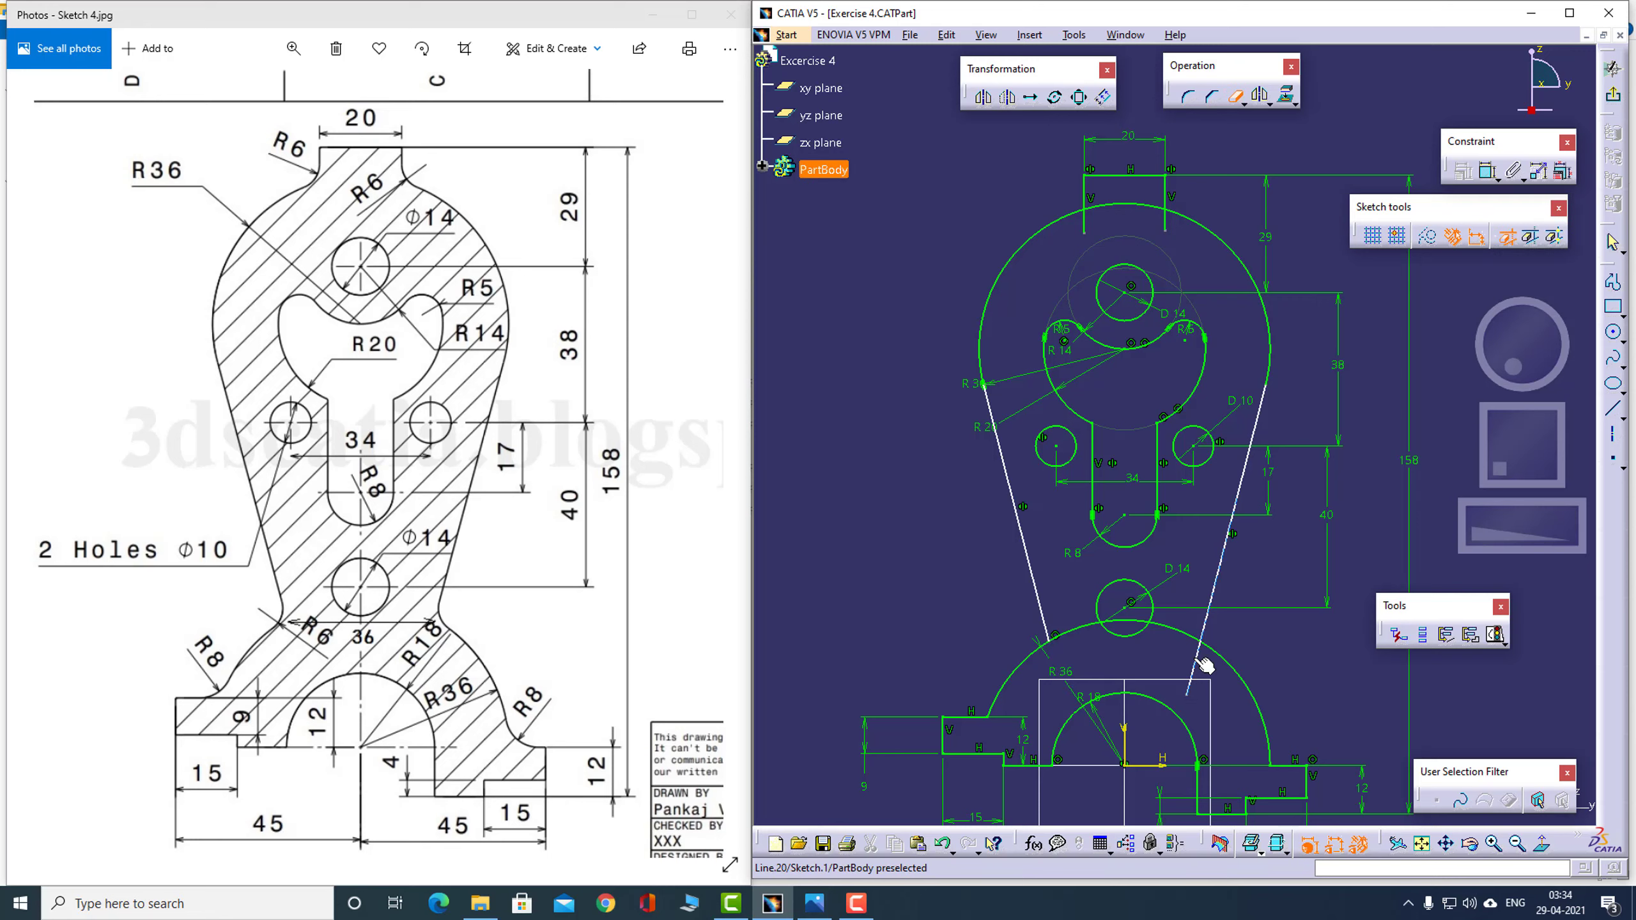
pyautogui.click(1195, 664)
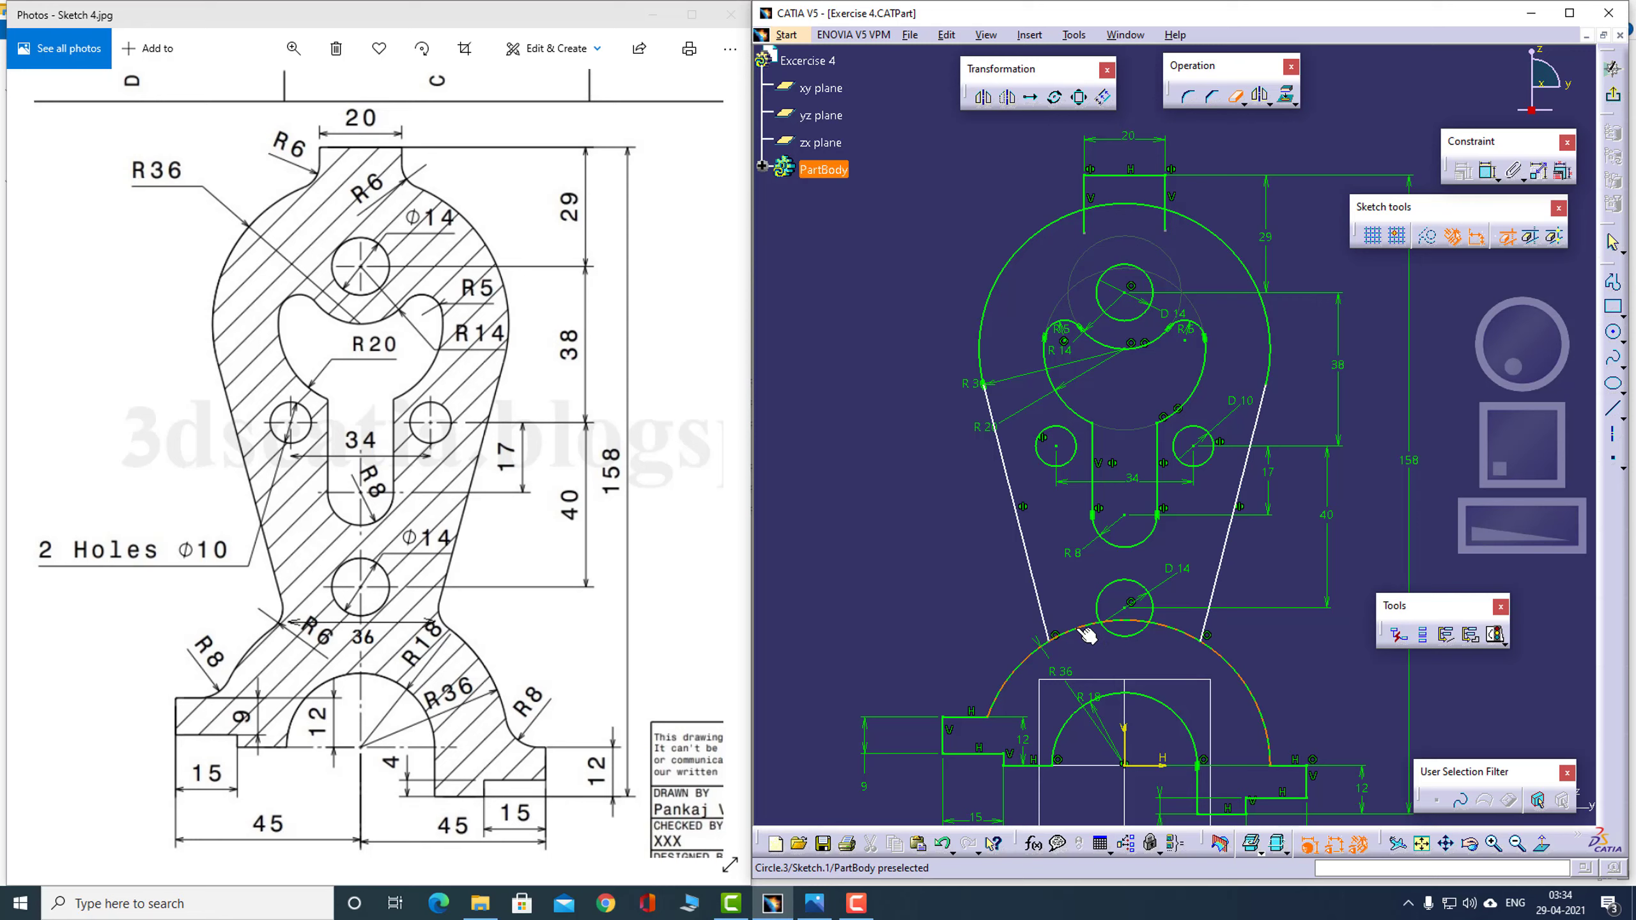
pyautogui.click(1146, 625)
pyautogui.click(1191, 636)
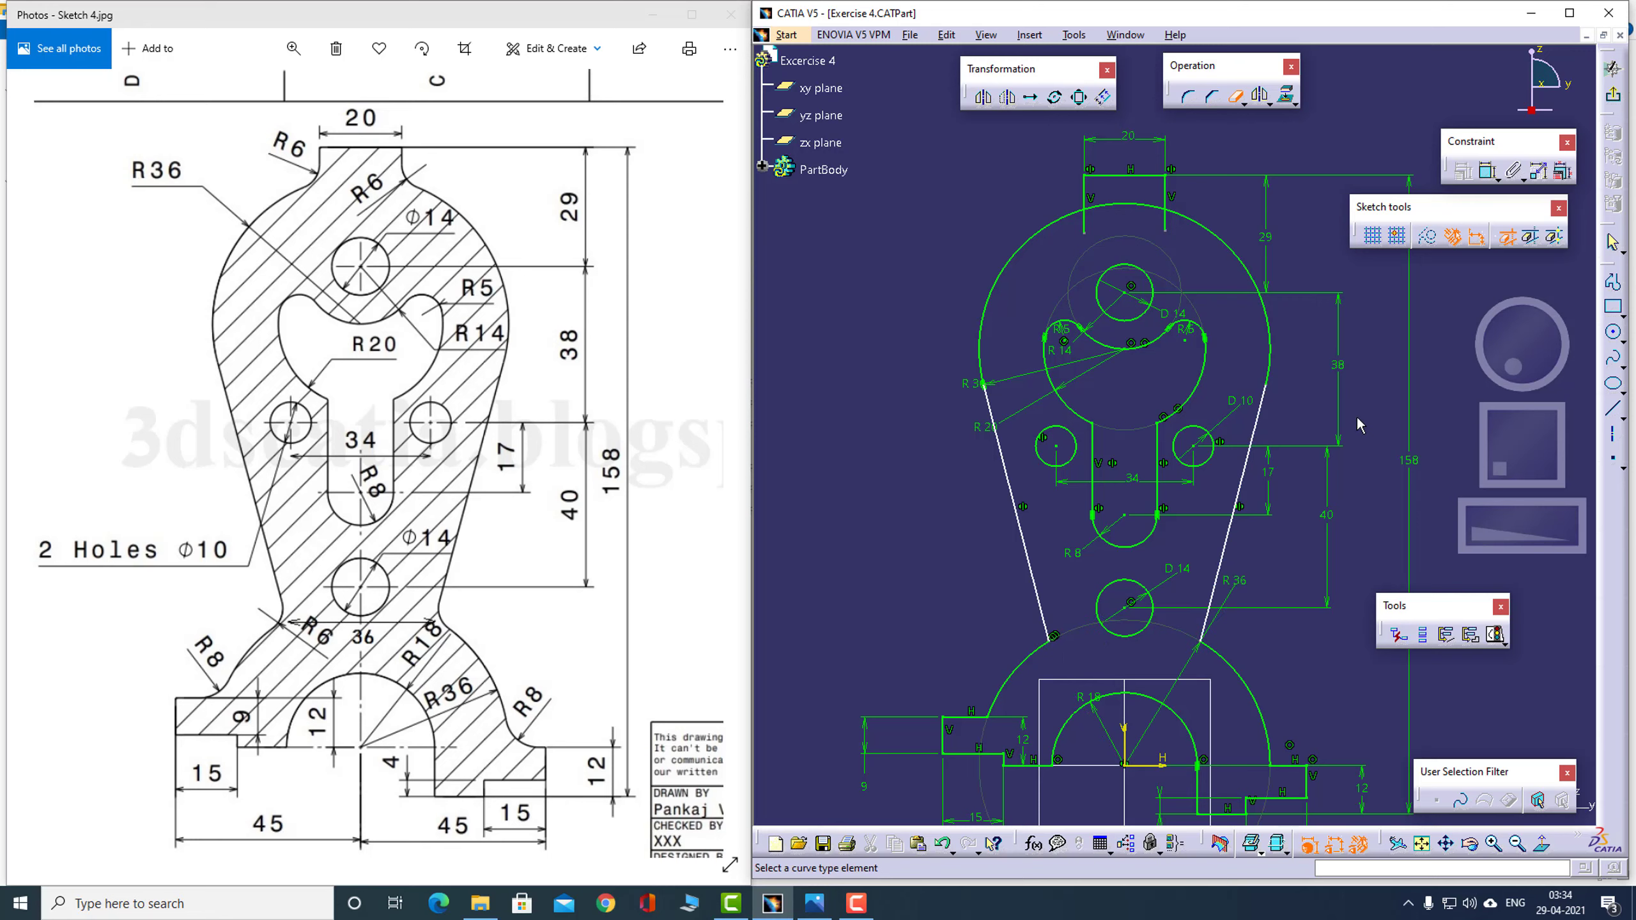
pyautogui.press('Escape')
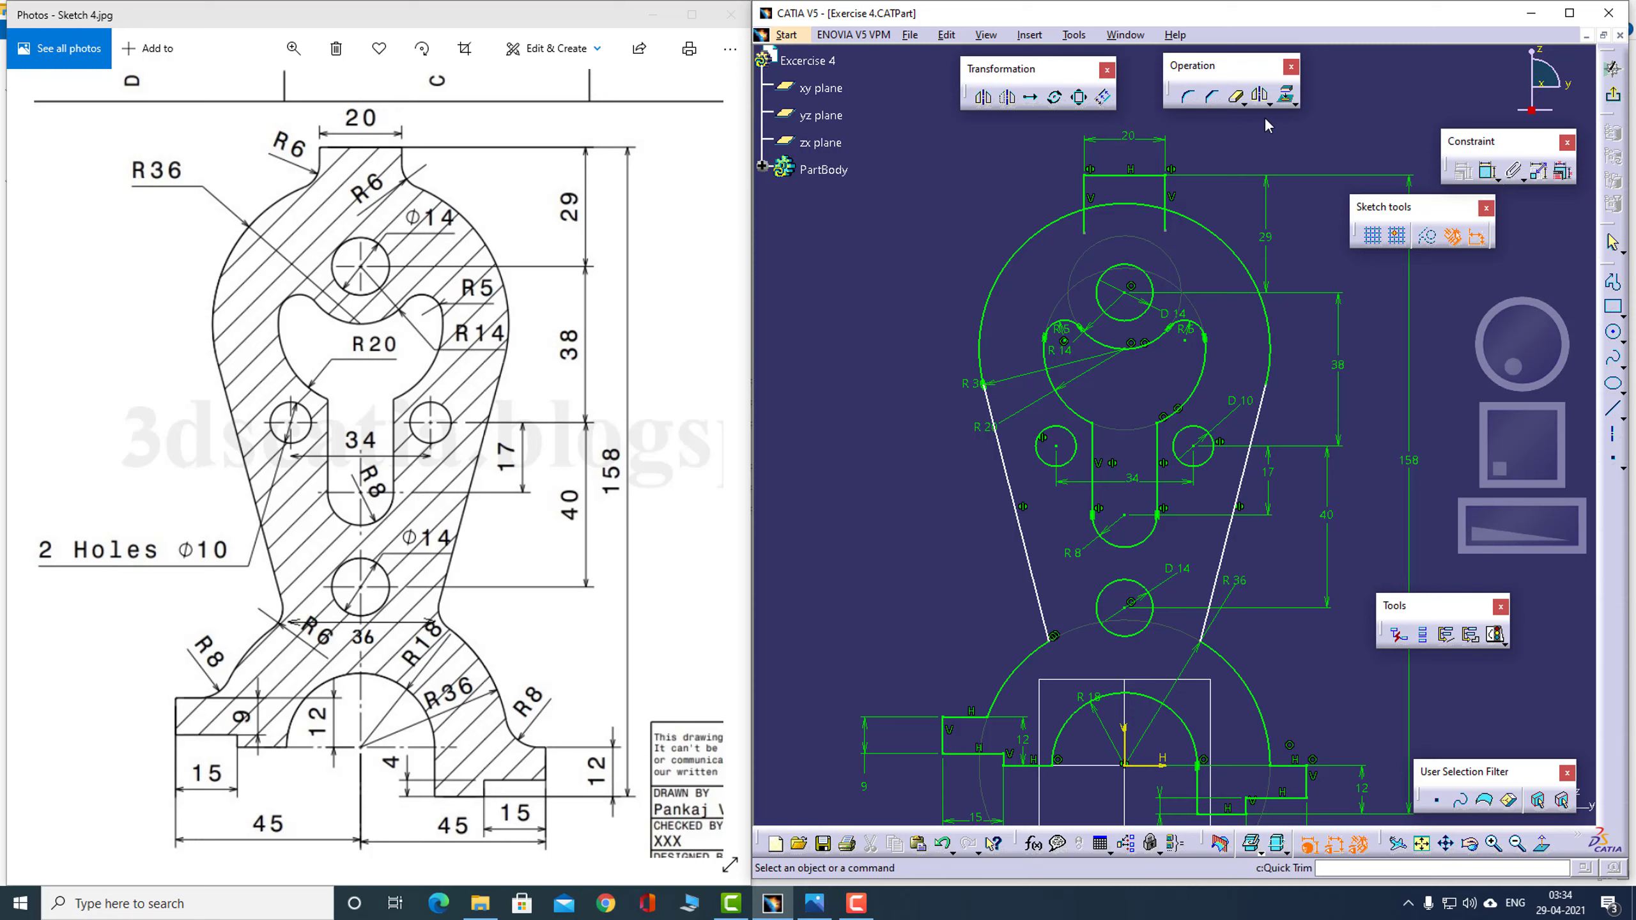
# Dimension the horizontal distance between the tangent lines' lower endpoints and set it to 36 mm
pyautogui.click(1483, 174)
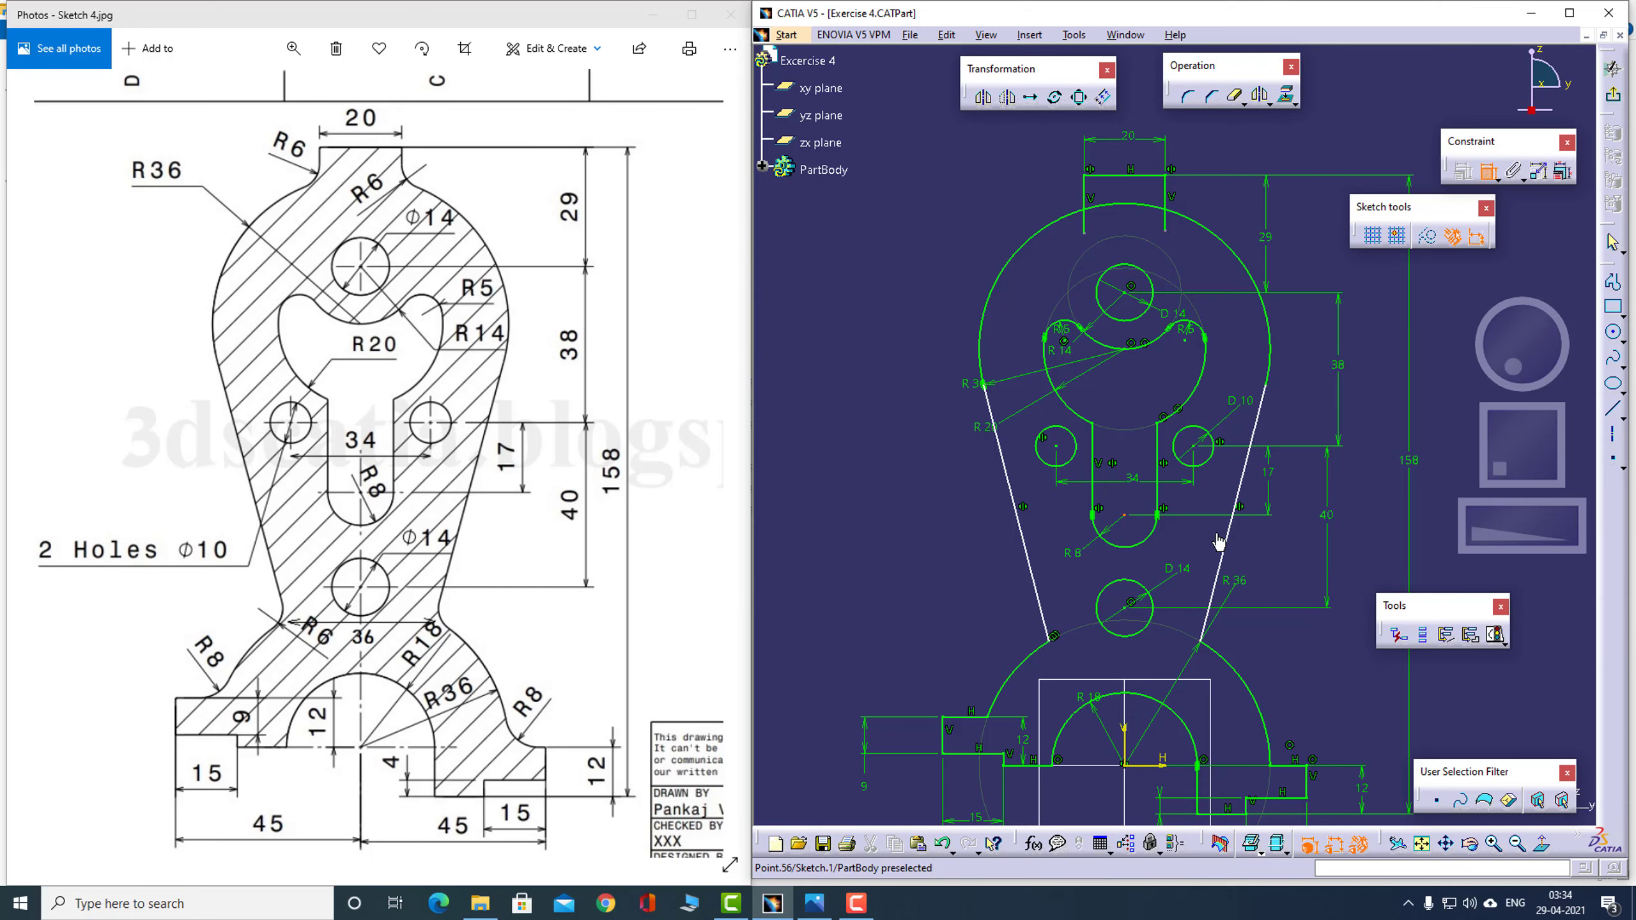
pyautogui.click(1050, 644)
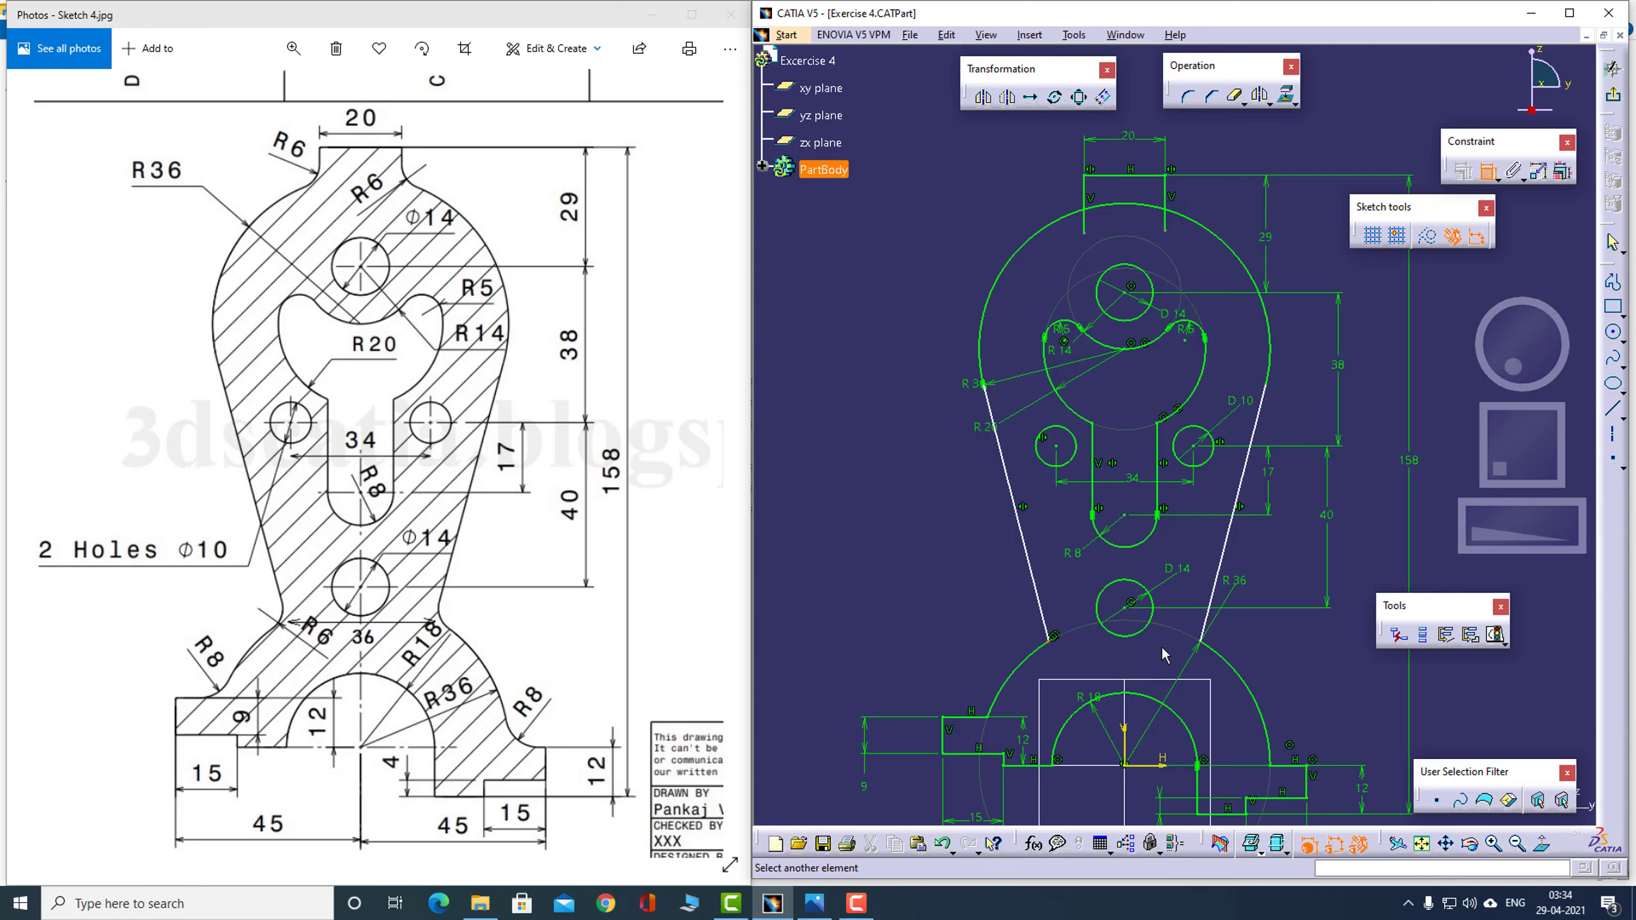
pyautogui.click(1201, 644)
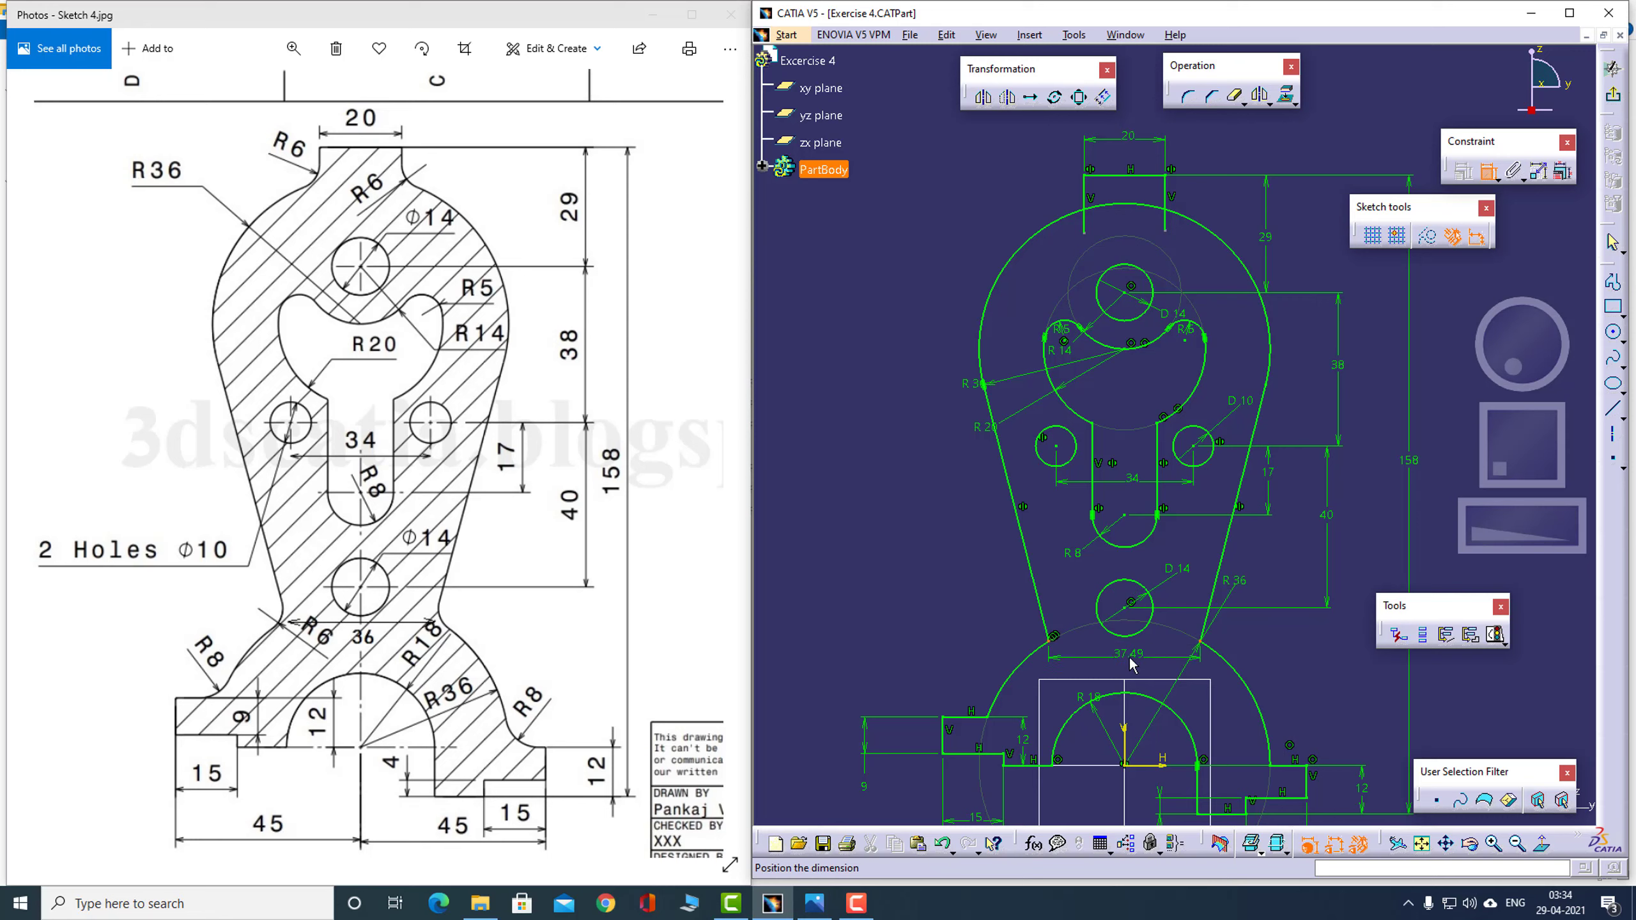
pyautogui.click(1128, 666)
pyautogui.doubleClick(1130, 655)
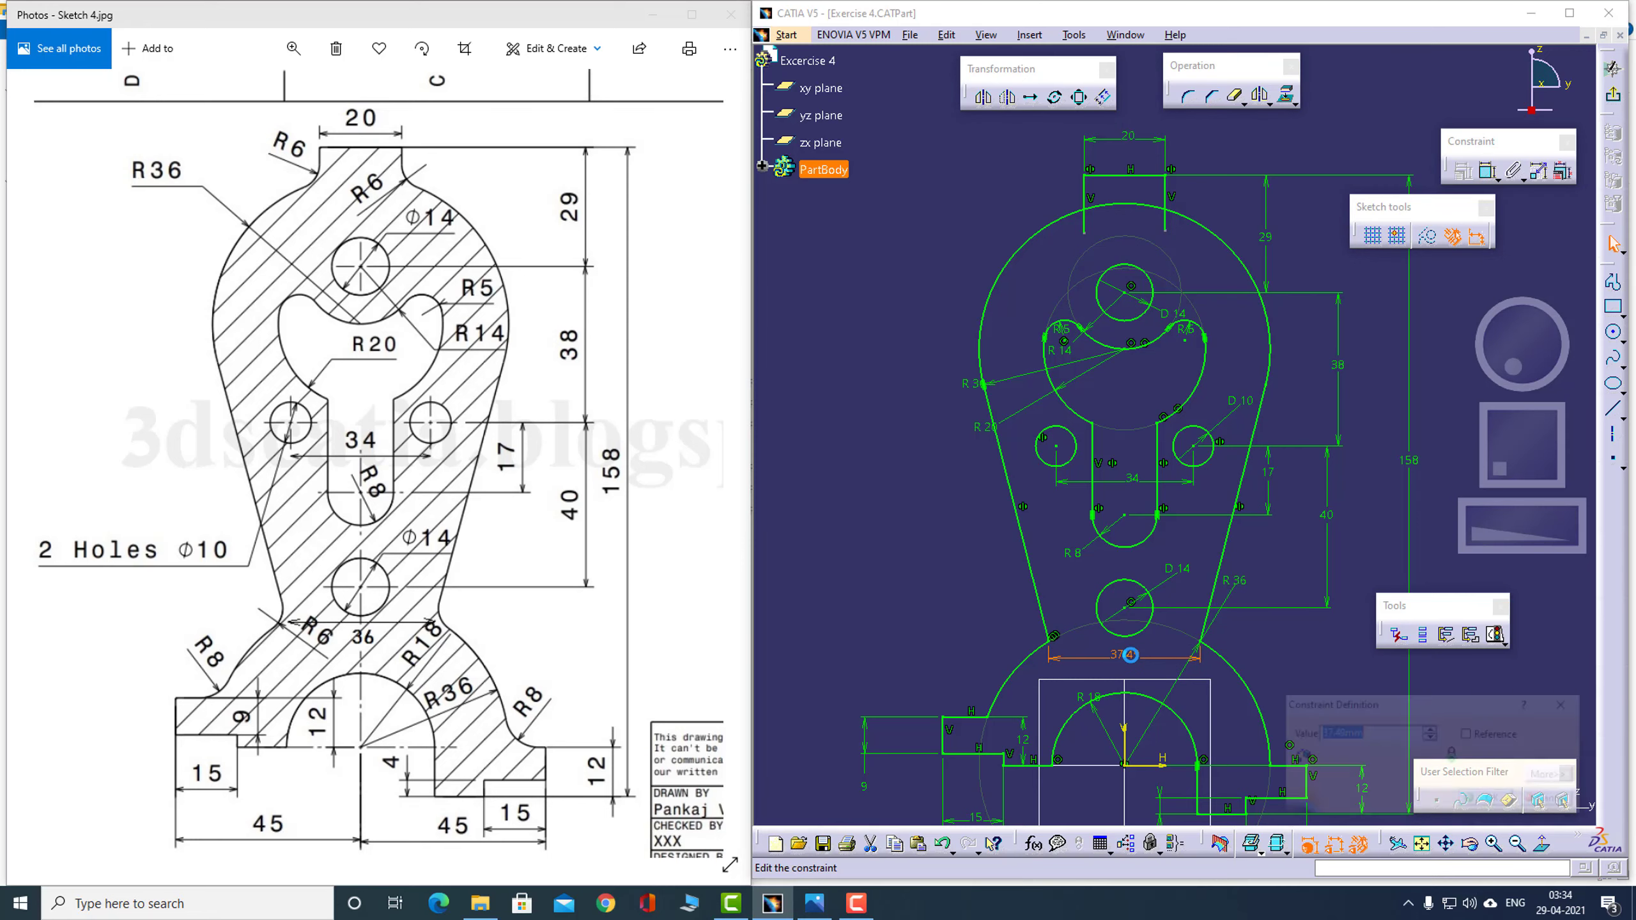
pyautogui.write('36')
pyautogui.press('Return')
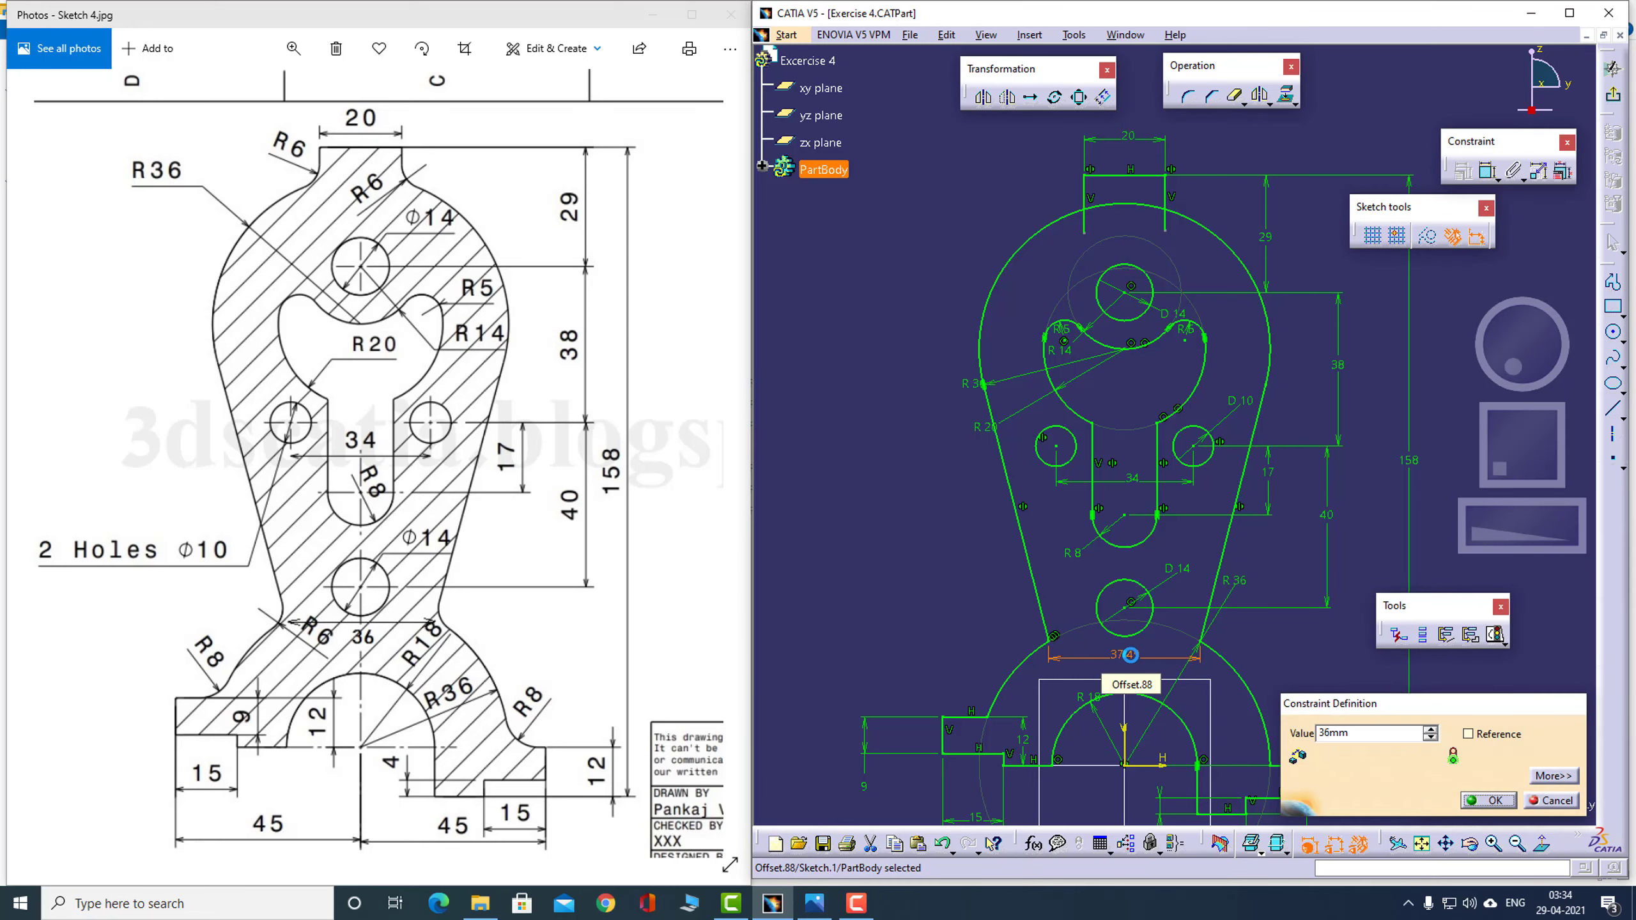
pyautogui.click(1309, 662)
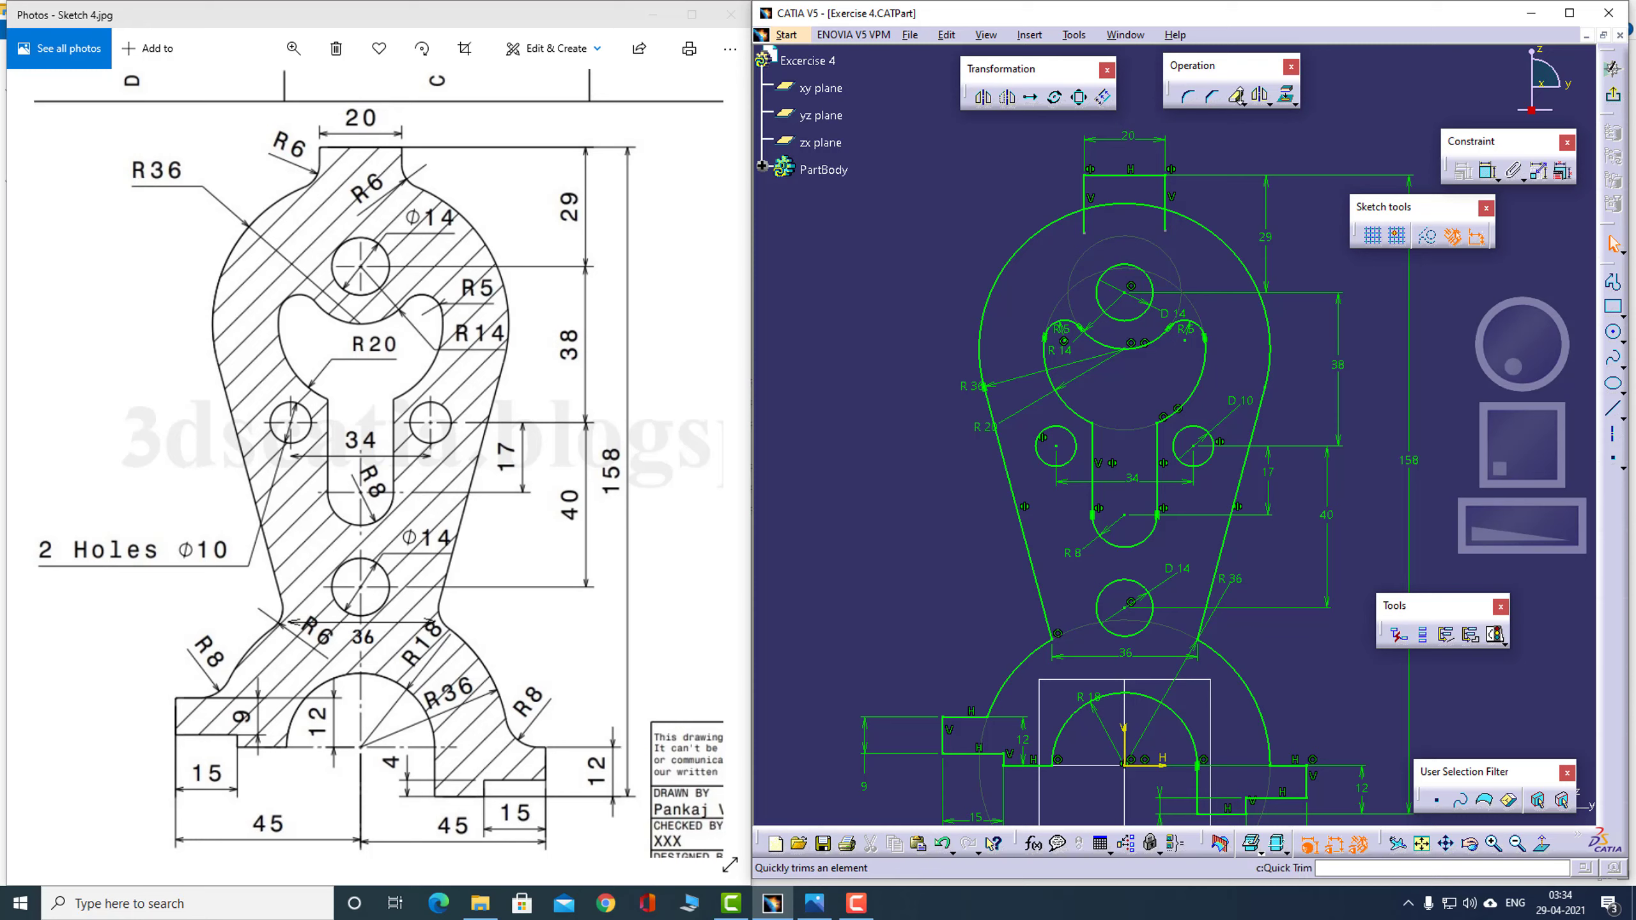
# Quick Trim the tab's side lines inside the upper R36 arc and the section of that arc between them
pyautogui.click(1236, 97)
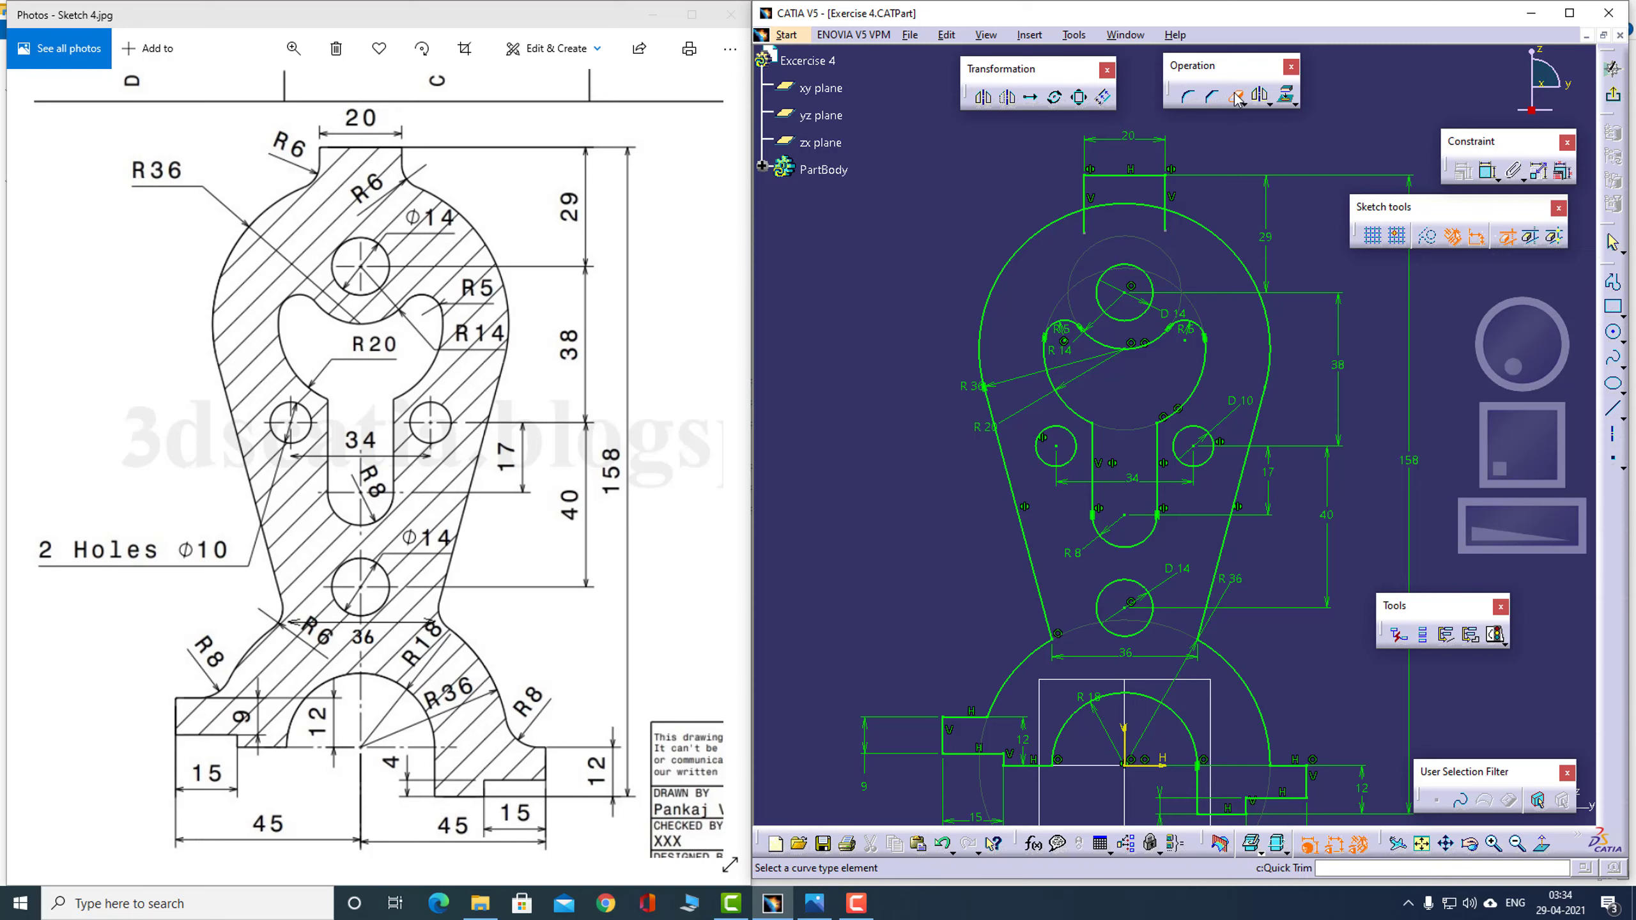
pyautogui.click(1084, 223)
pyautogui.click(1126, 208)
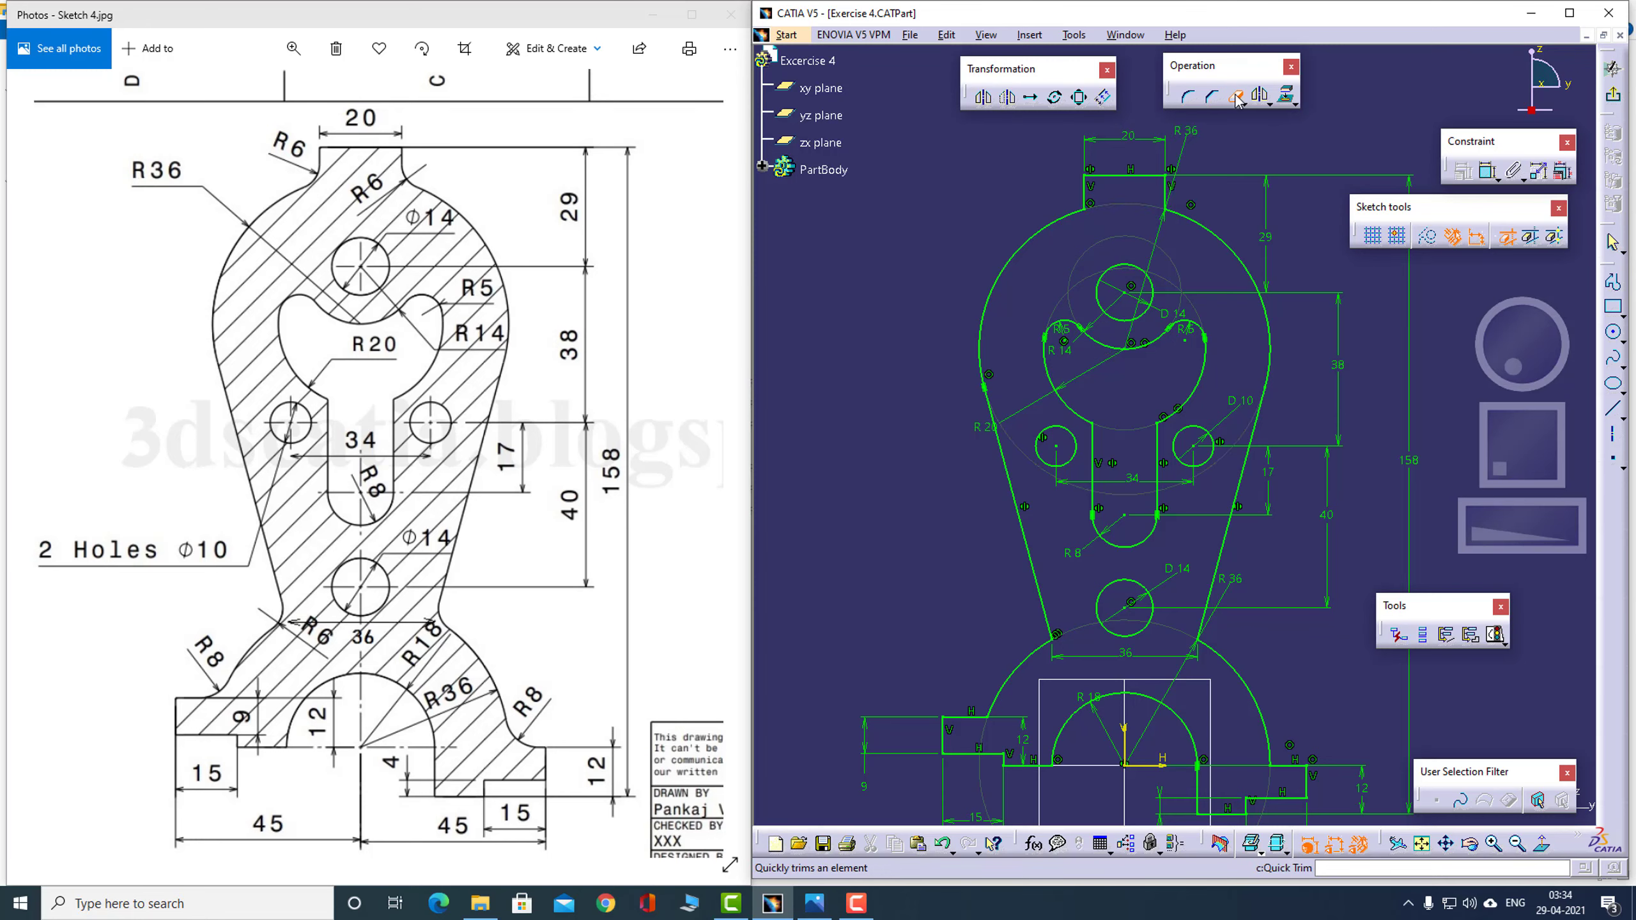
pyautogui.press('Escape')
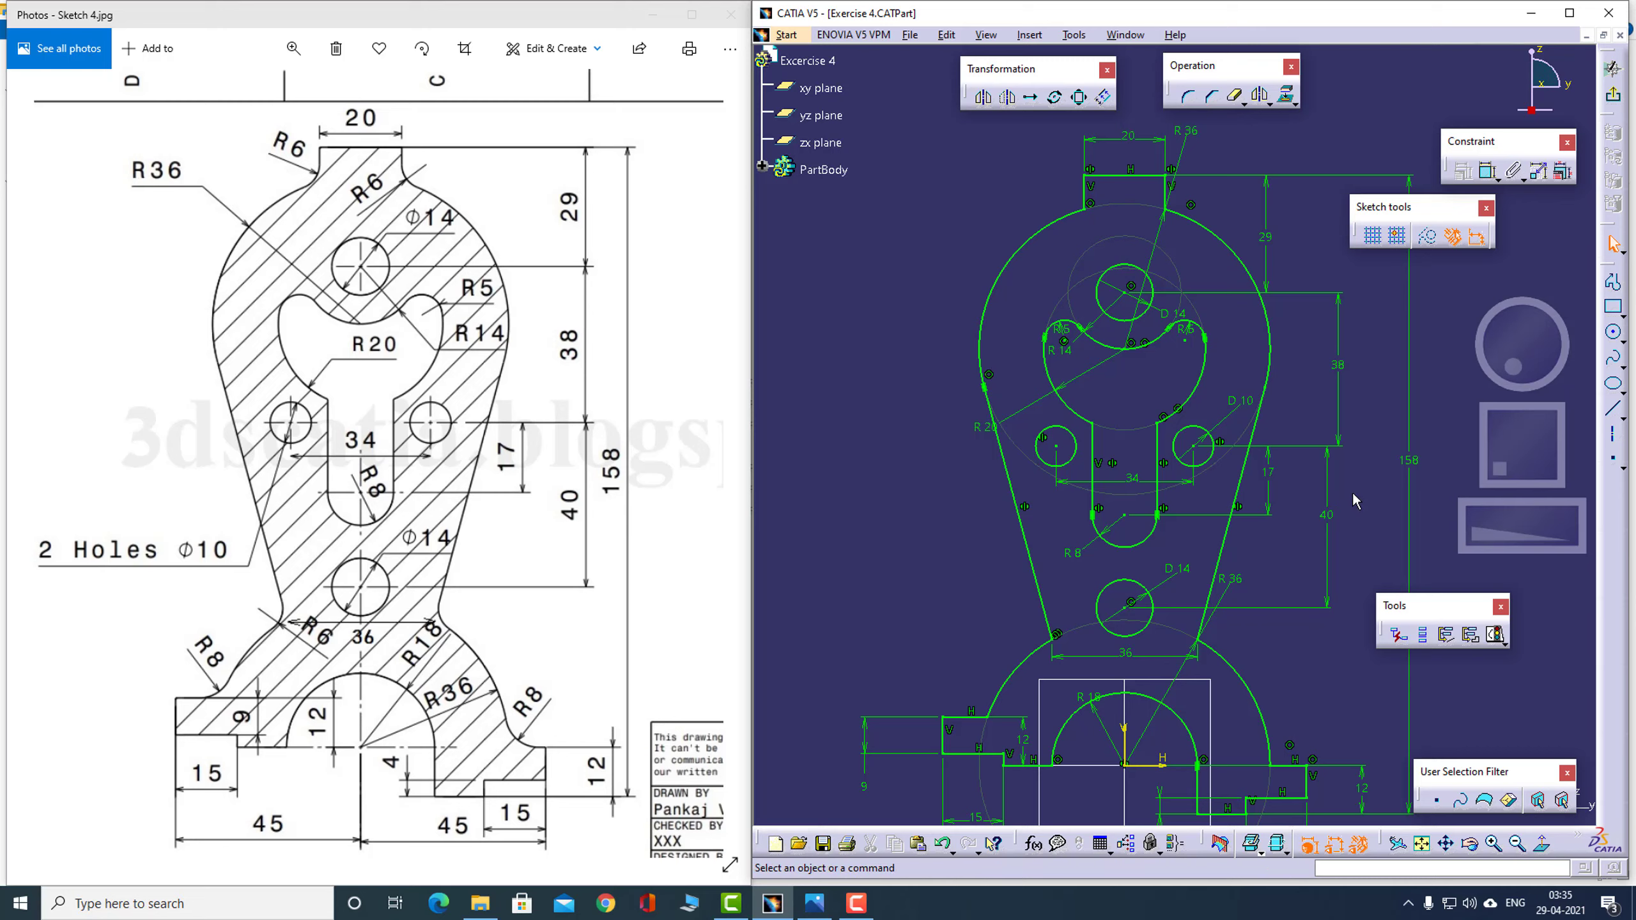
# Create a corner between the tab's left side and the upper R36 arc, trimming all elements, and set its radius to 6 mm
pyautogui.moveTo(1352, 491); pyautogui.dragTo(1351, 362, button='middle')
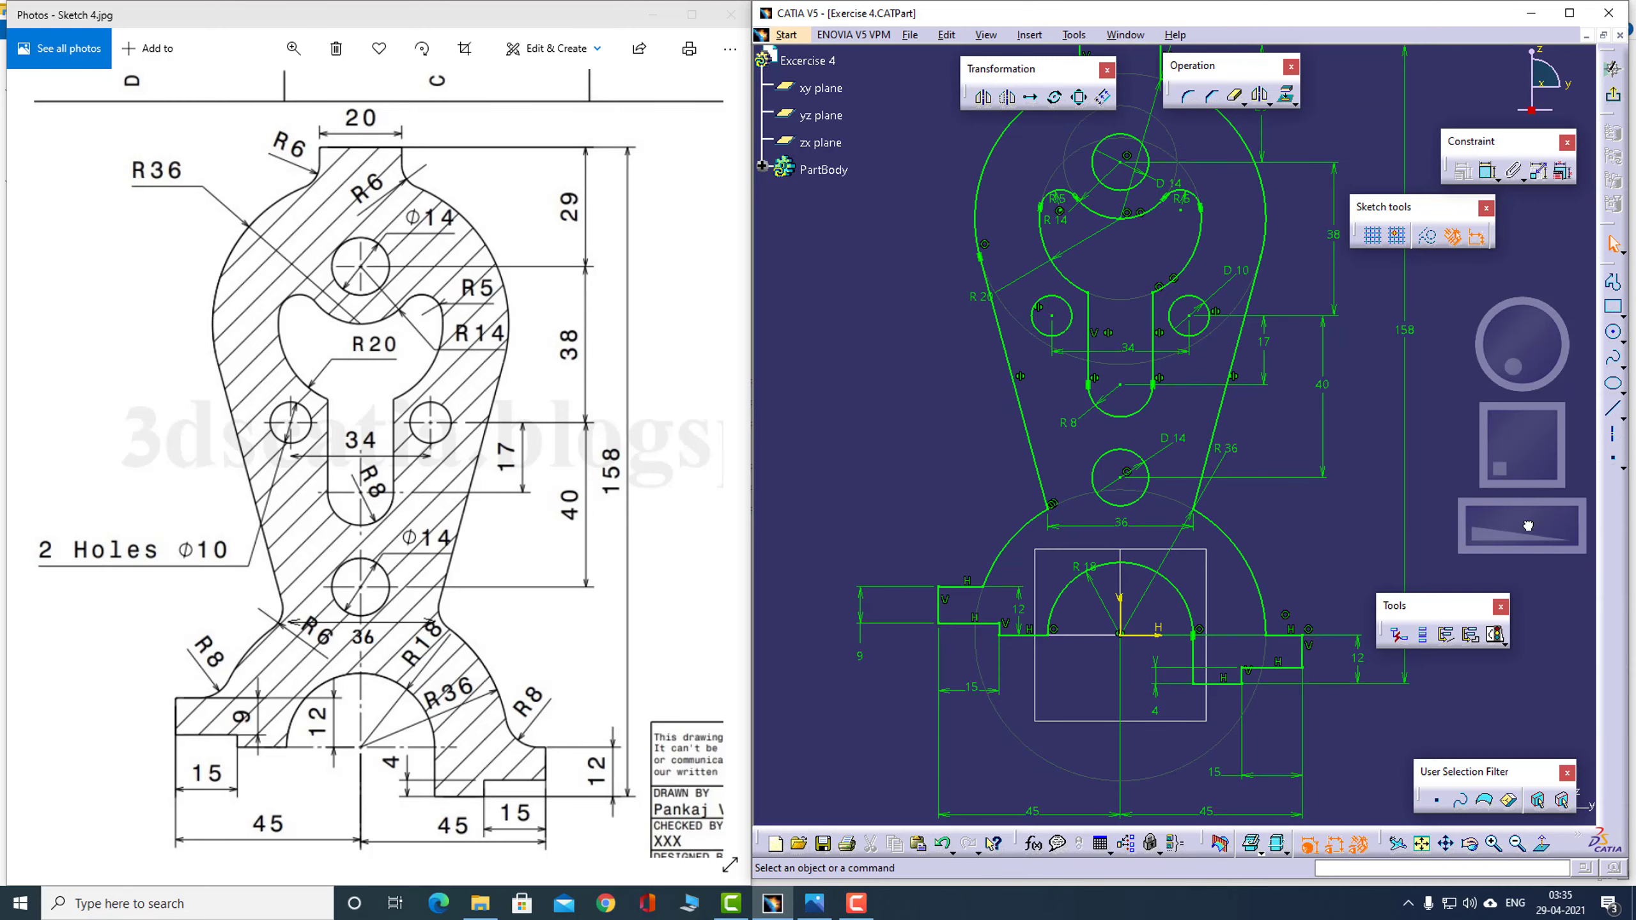
pyautogui.scroll(-3, 1478, 542)
pyautogui.scroll(-1, 1479, 542)
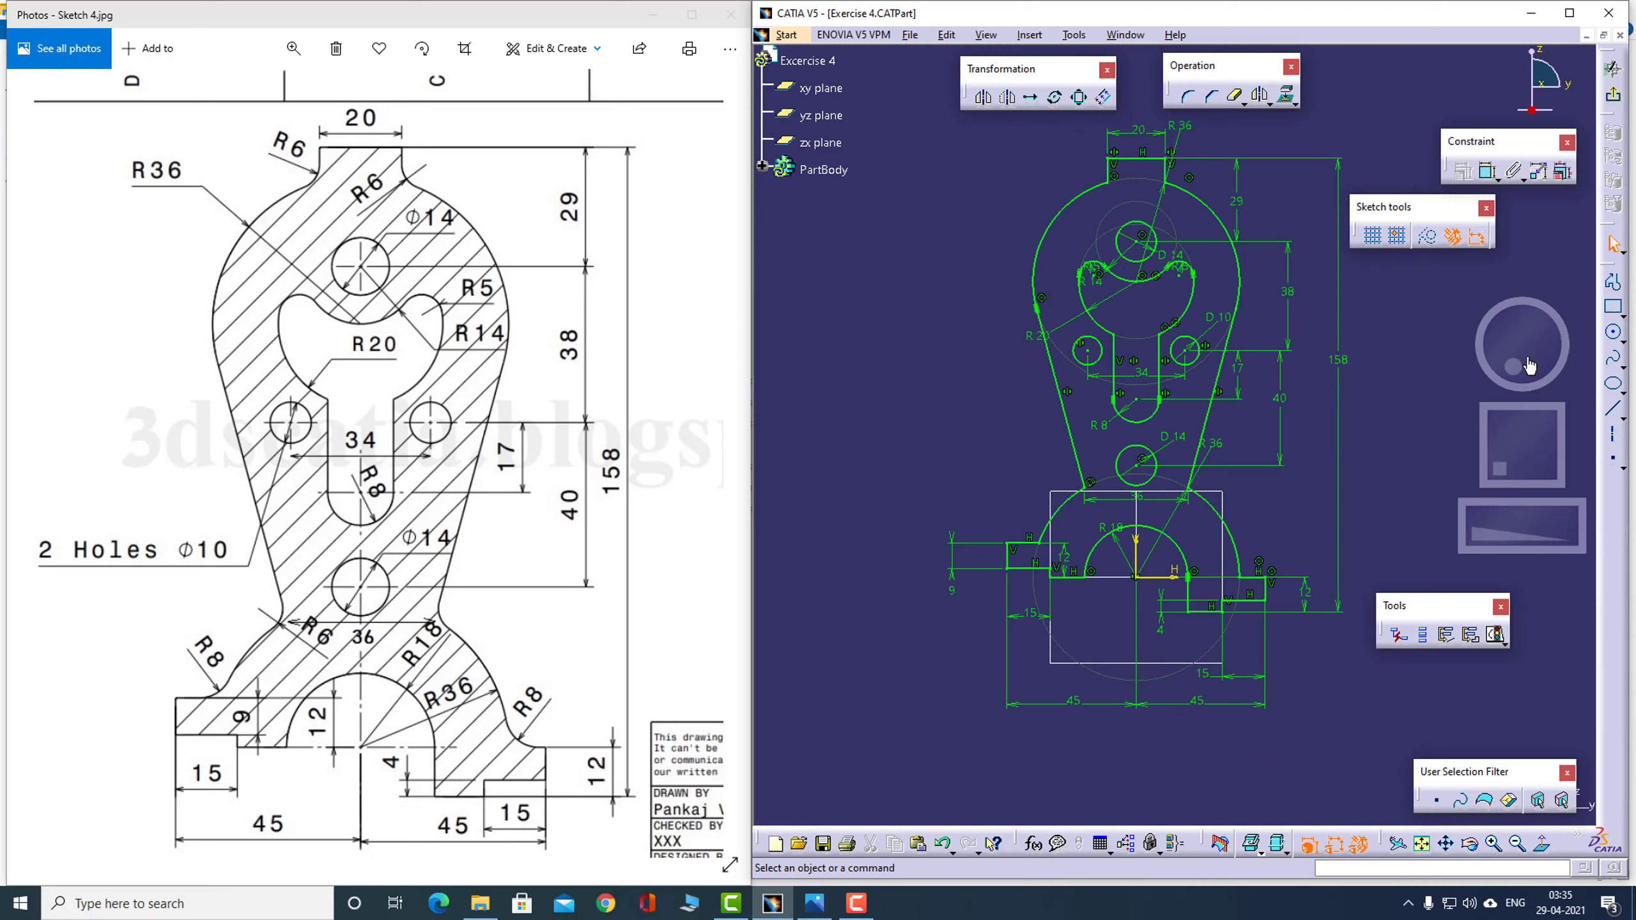
pyautogui.moveTo(1517, 451); pyautogui.dragTo(1510, 454)
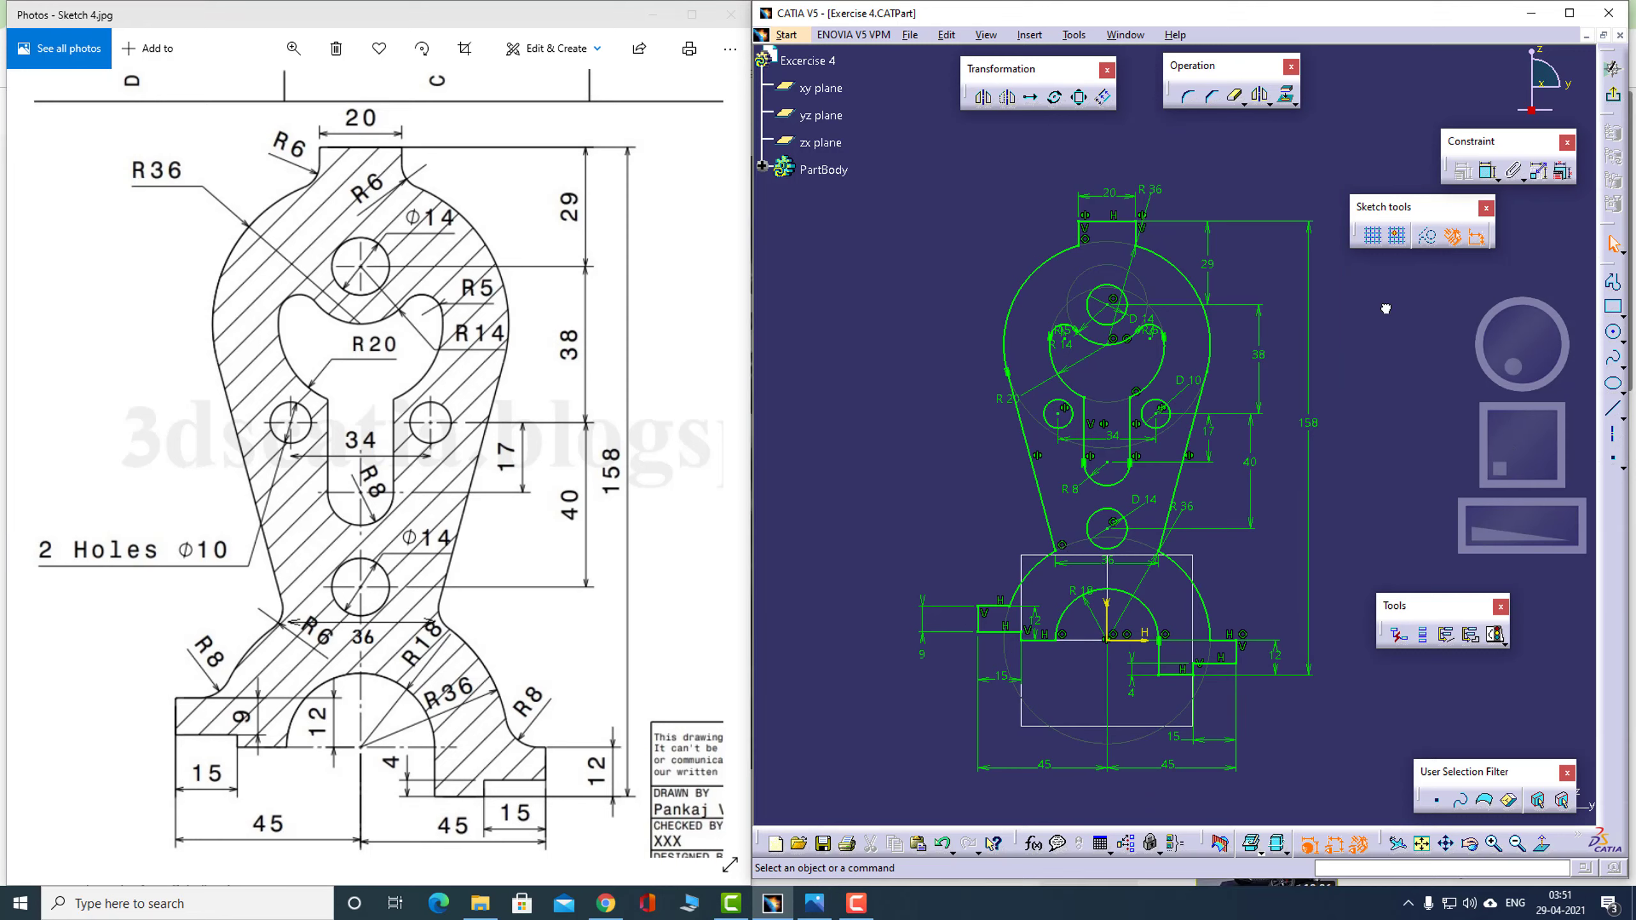
pyautogui.click(1189, 97)
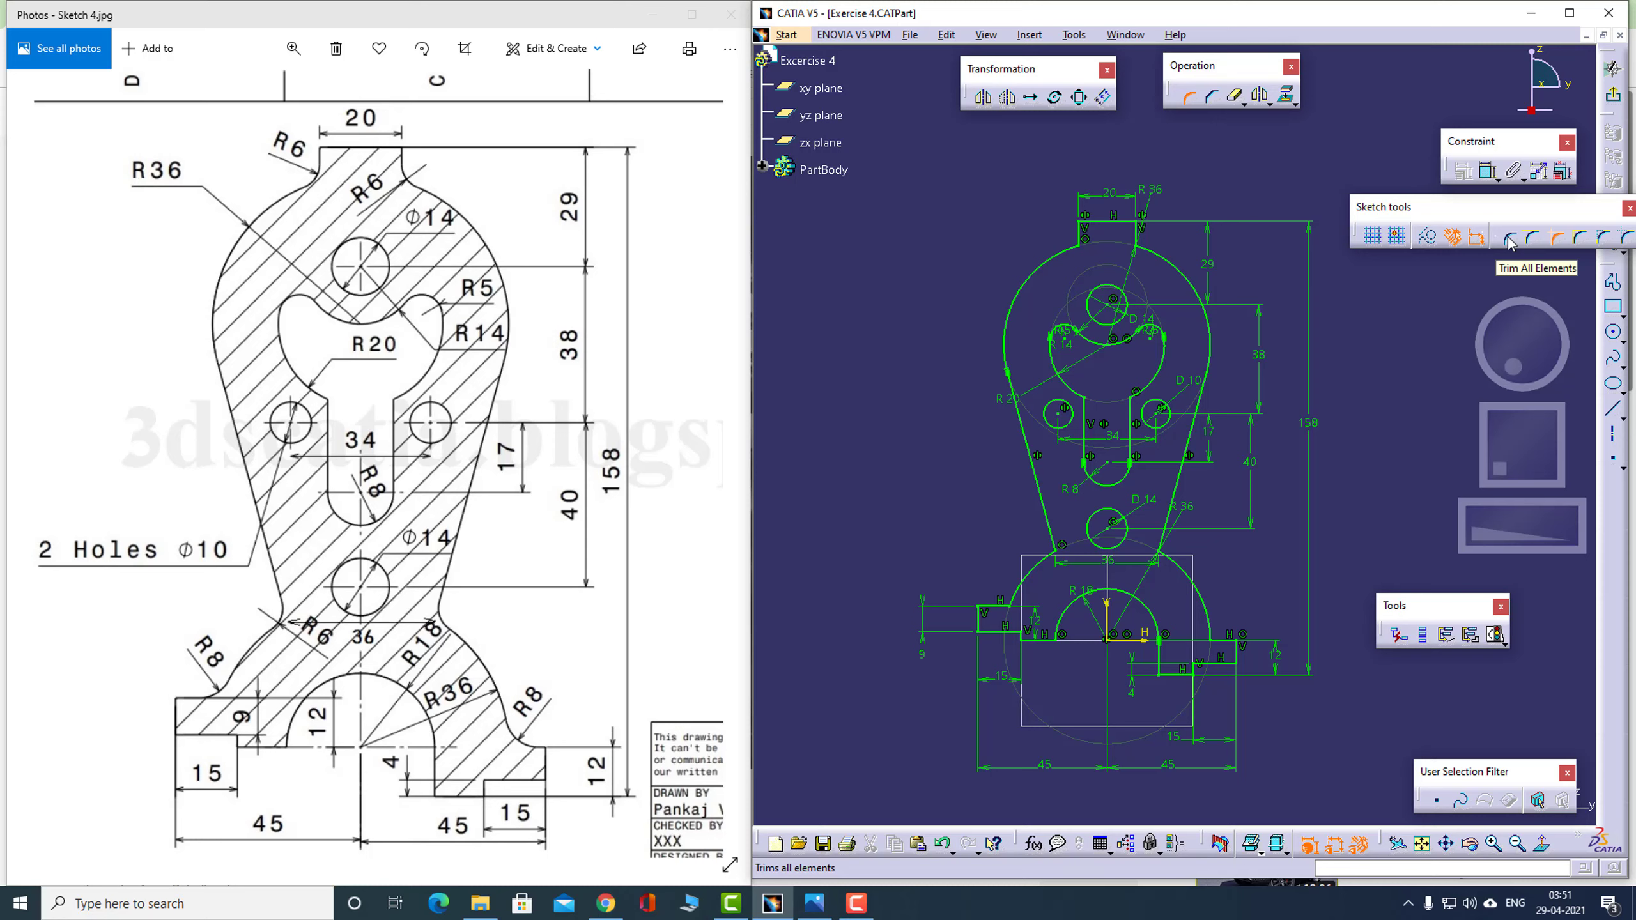
pyautogui.click(1191, 101)
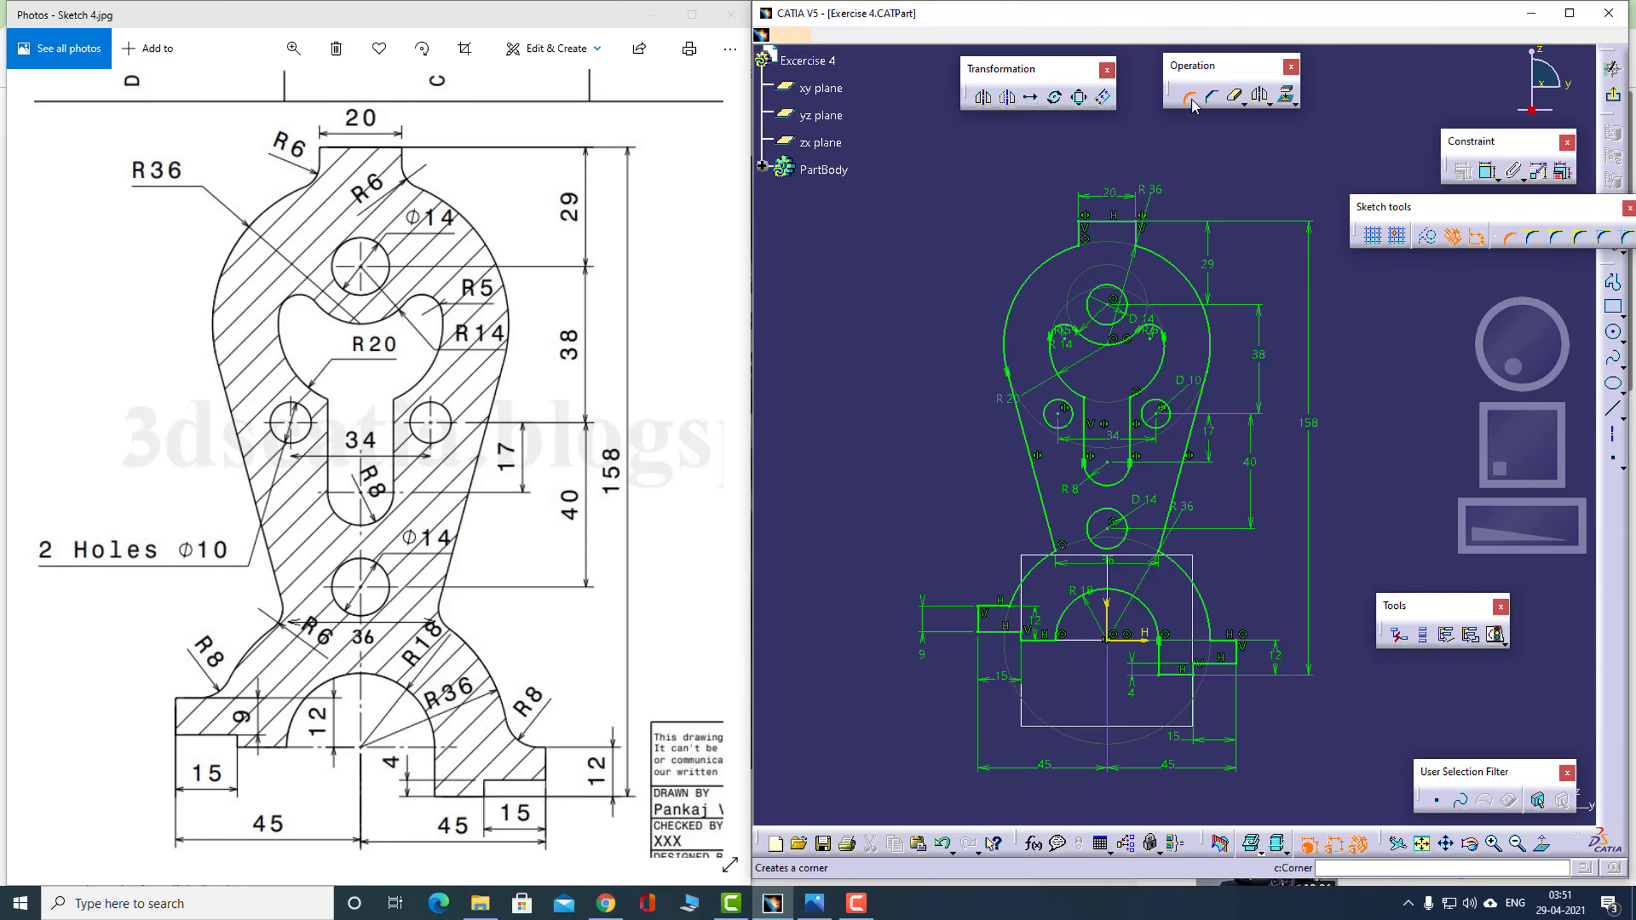
pyautogui.click(1190, 101)
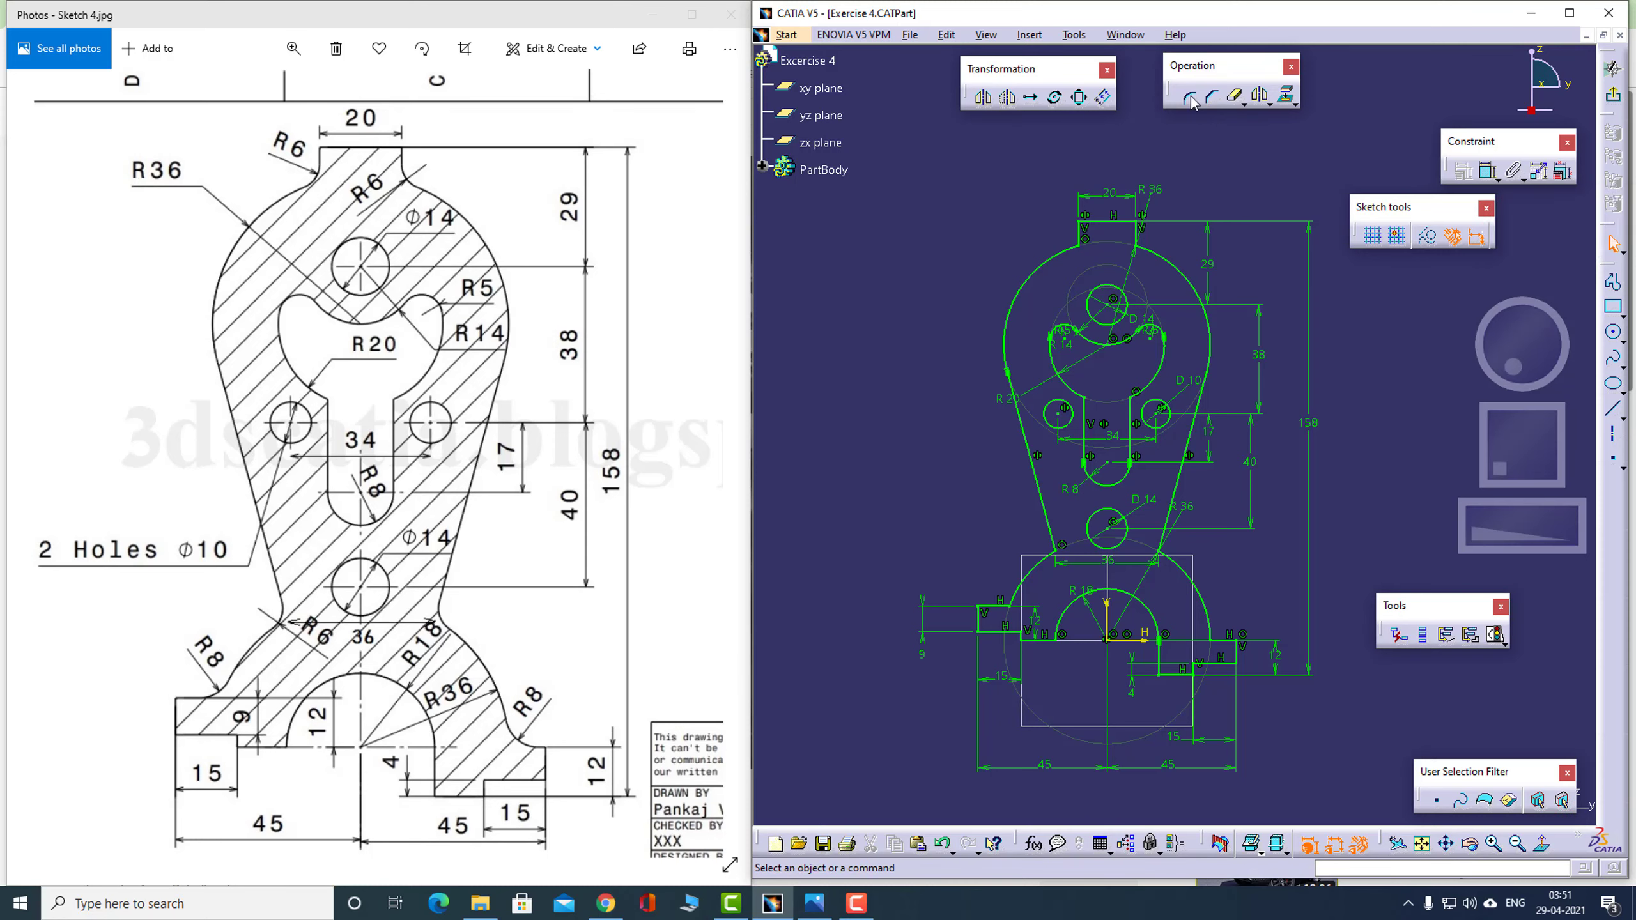
pyautogui.click(1087, 240)
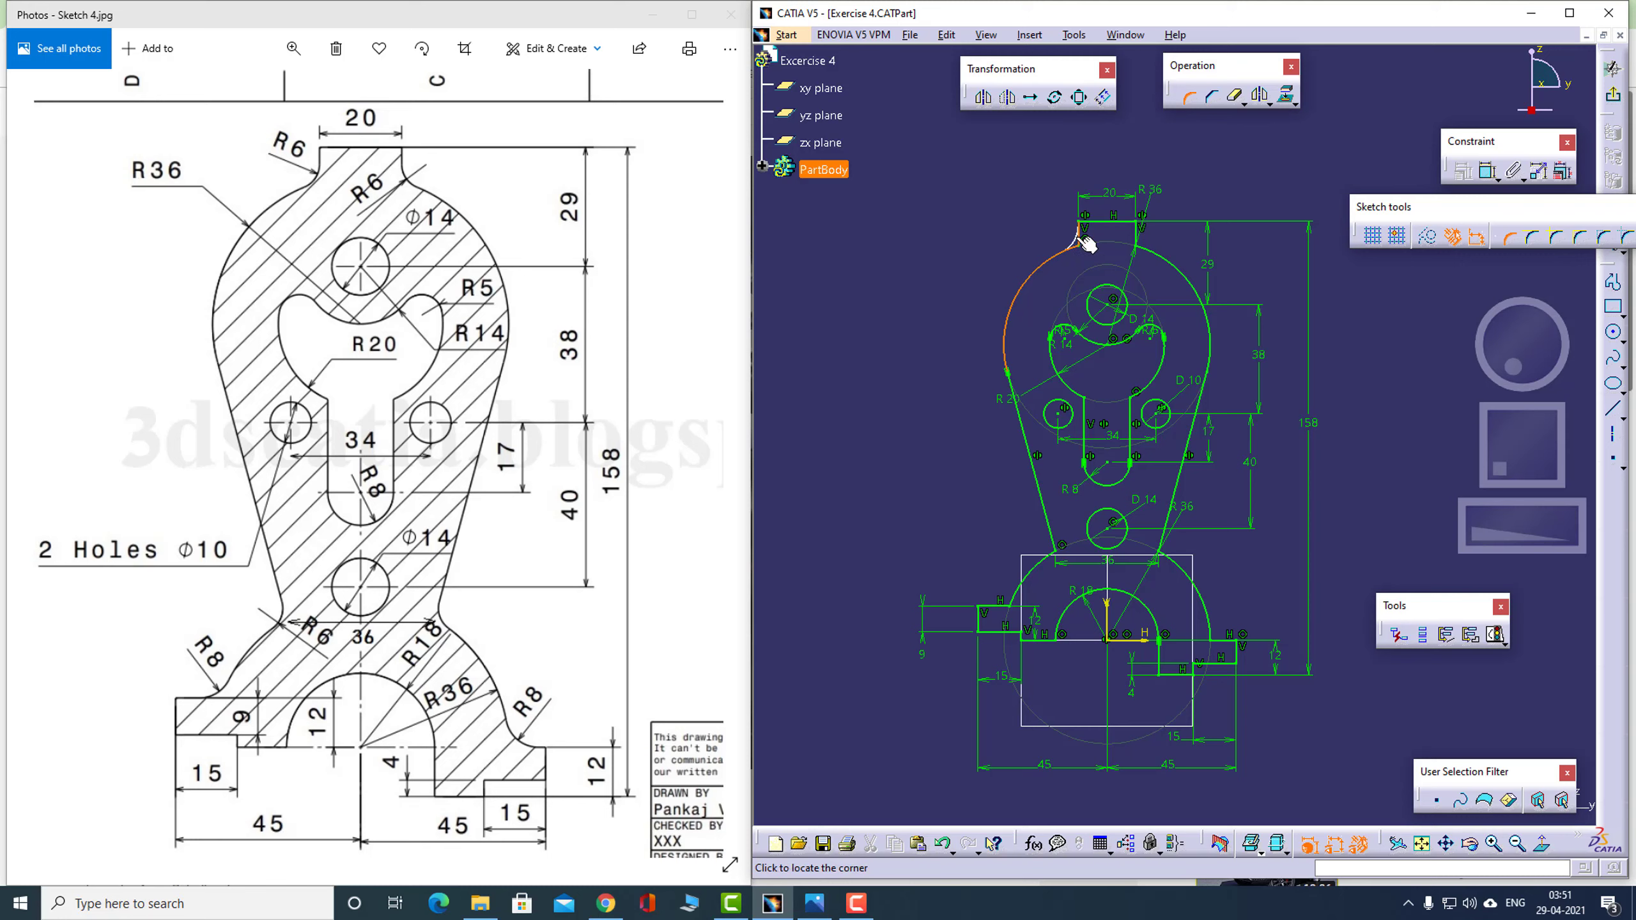
pyautogui.click(1085, 243)
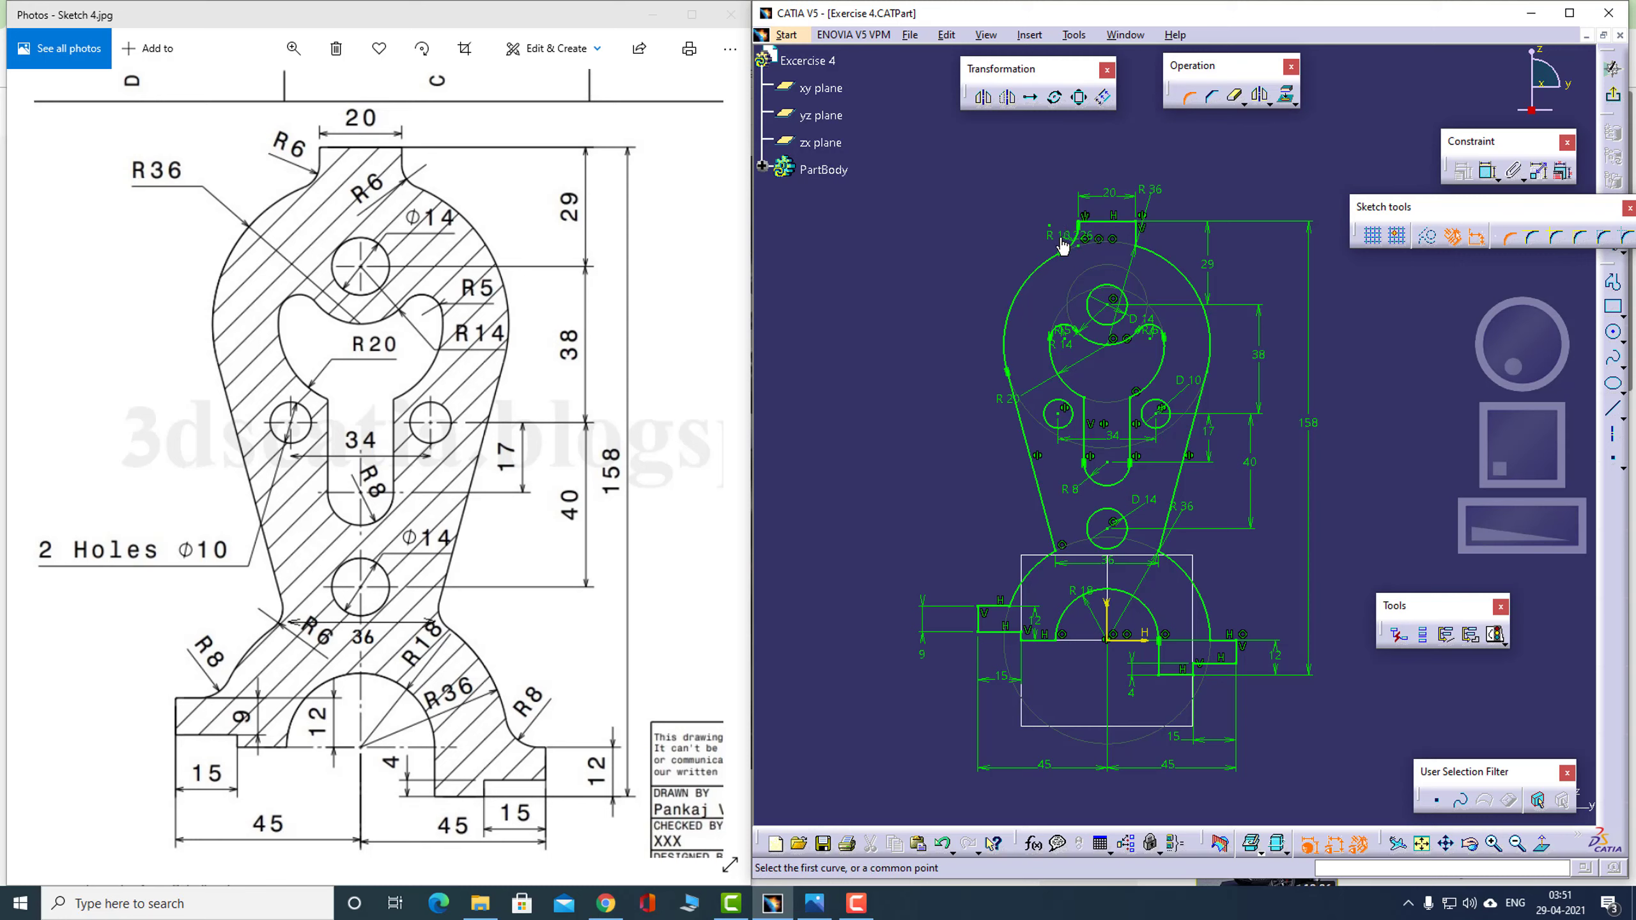
pyautogui.doubleClick(1059, 237)
pyautogui.write('6')
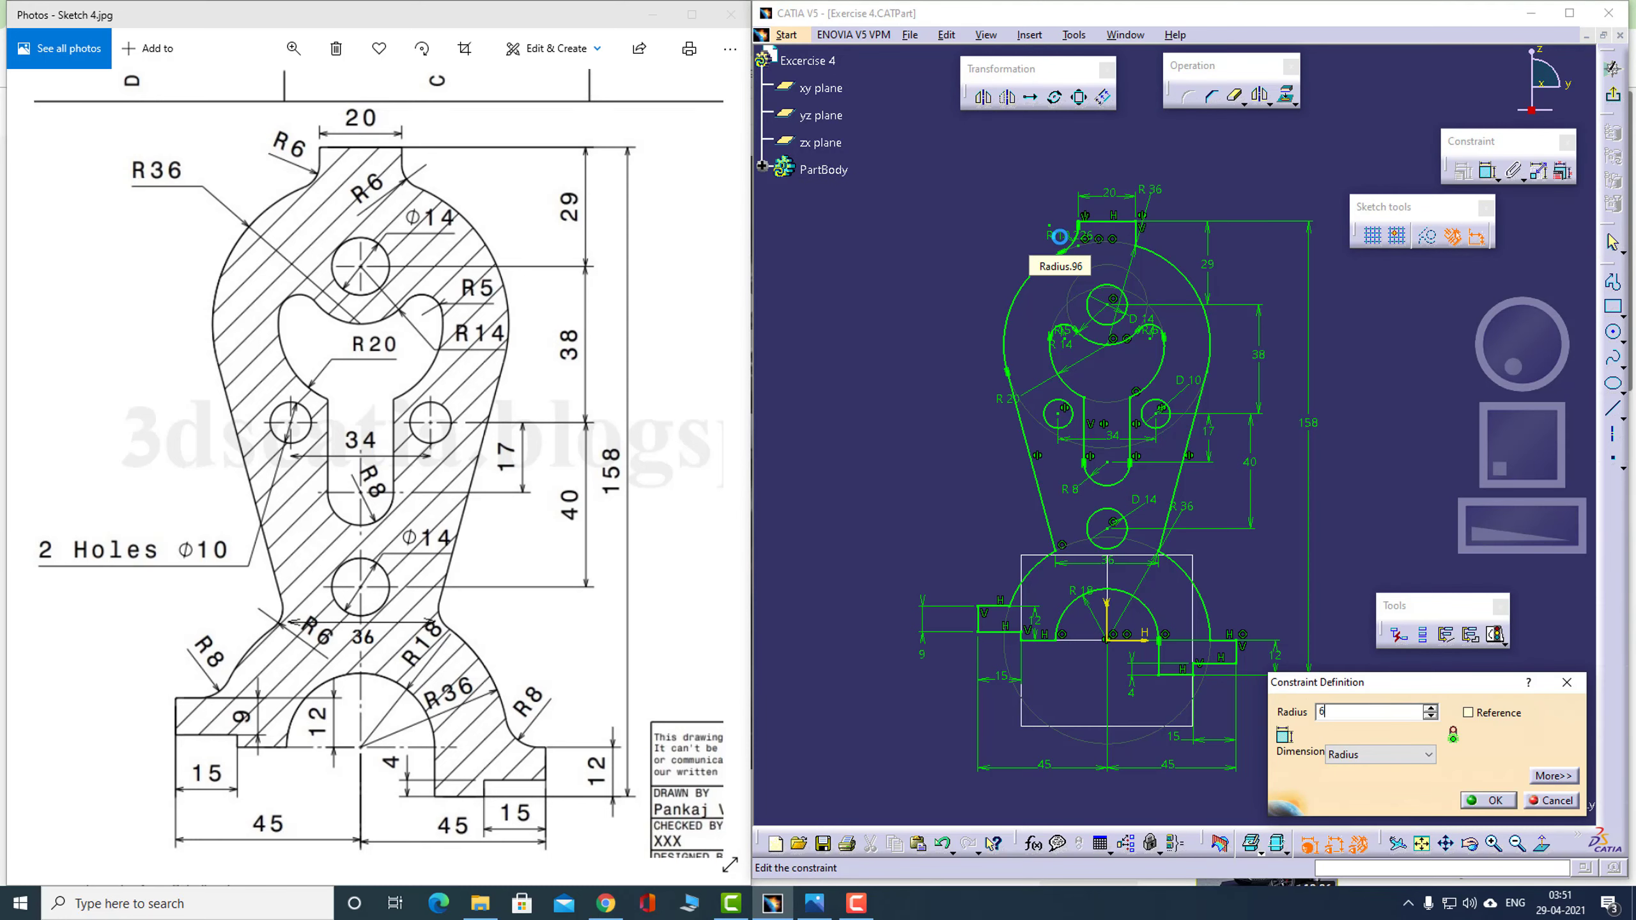
pyautogui.press('Return')
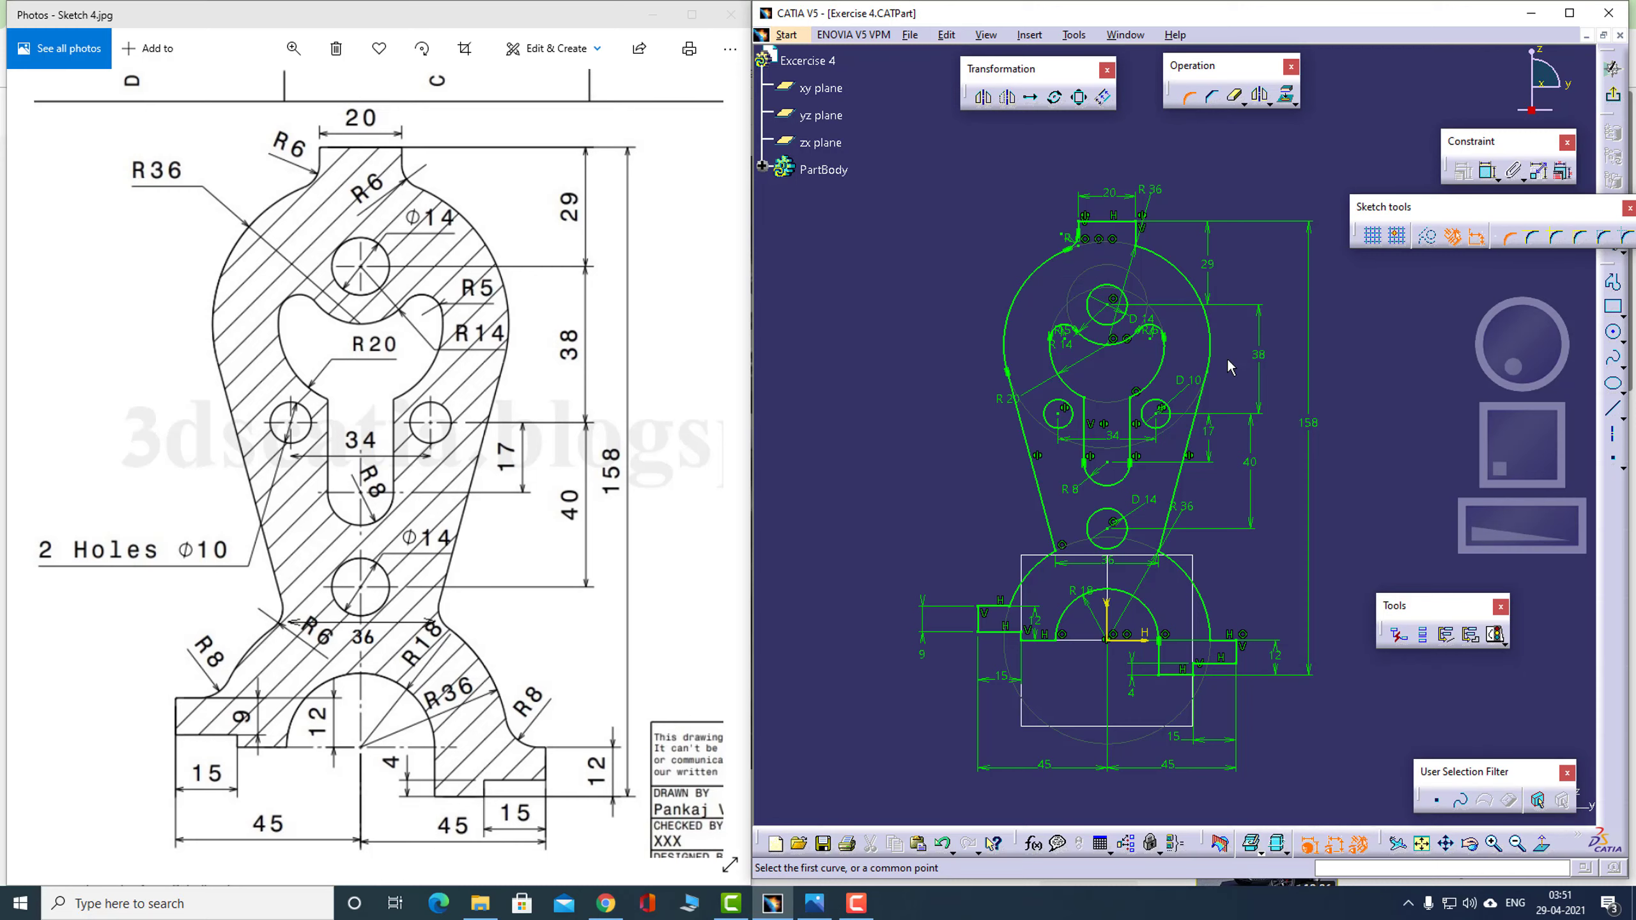
# Create a matching corner between the tab's right side and the upper R36 arc and set its radius to 6 mm
pyautogui.hotkey('ctrl', 'pageup')
pyautogui.hotkey('ctrl', 'pageup')
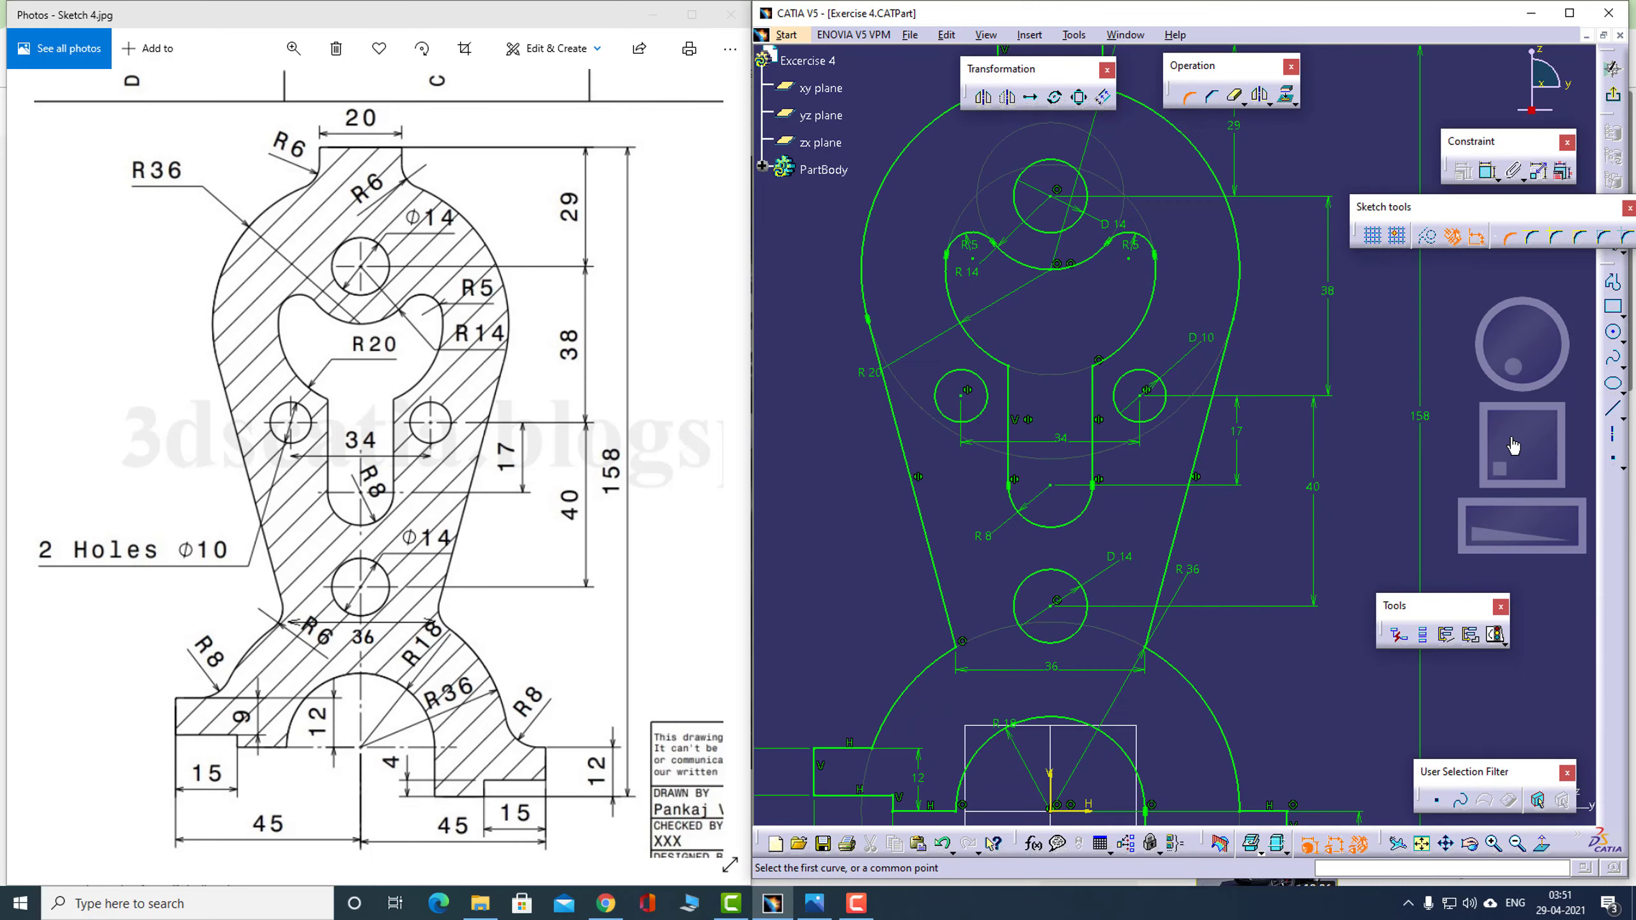
pyautogui.press('Up')
pyautogui.press('Up')
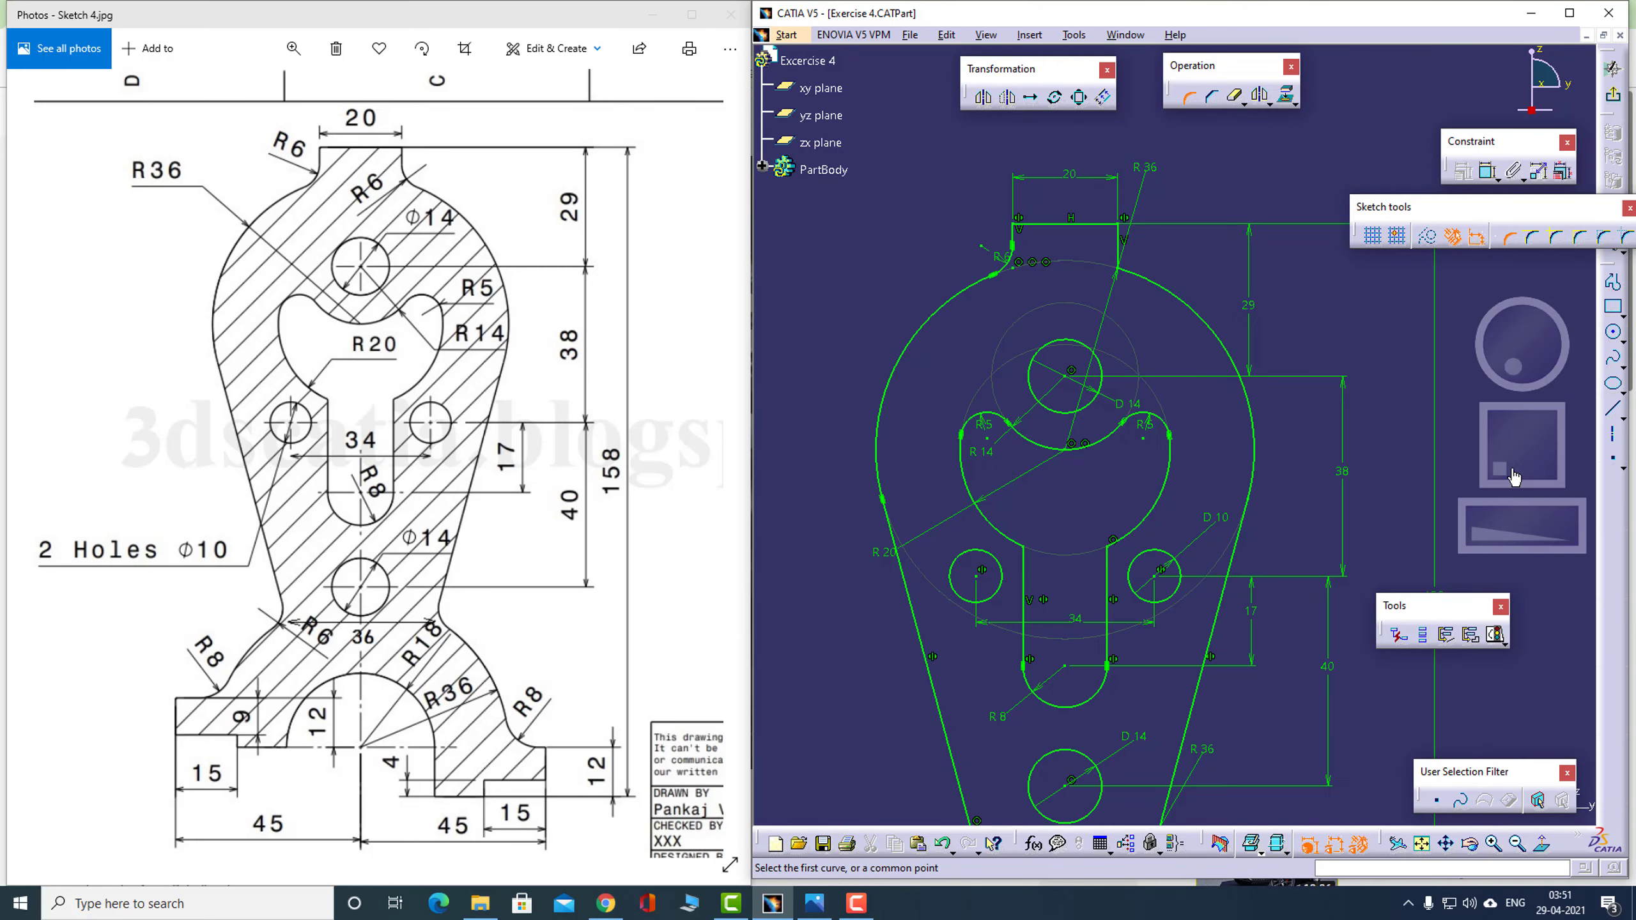
pyautogui.click(1138, 282)
pyautogui.click(1130, 258)
pyautogui.click(1144, 261)
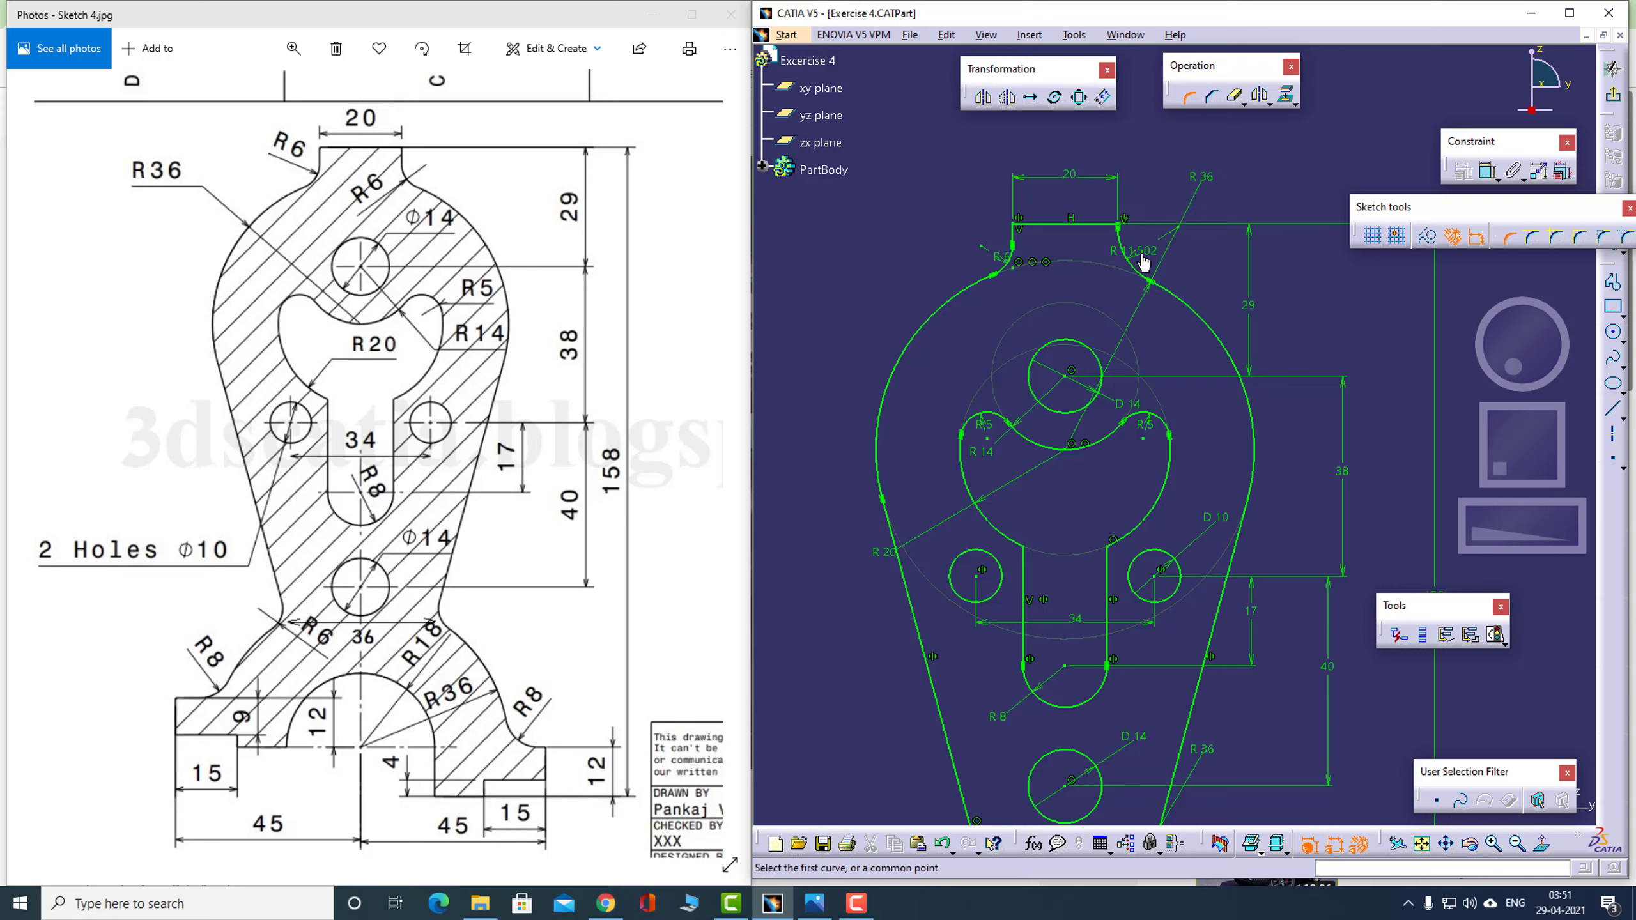
pyautogui.doubleClick(1143, 253)
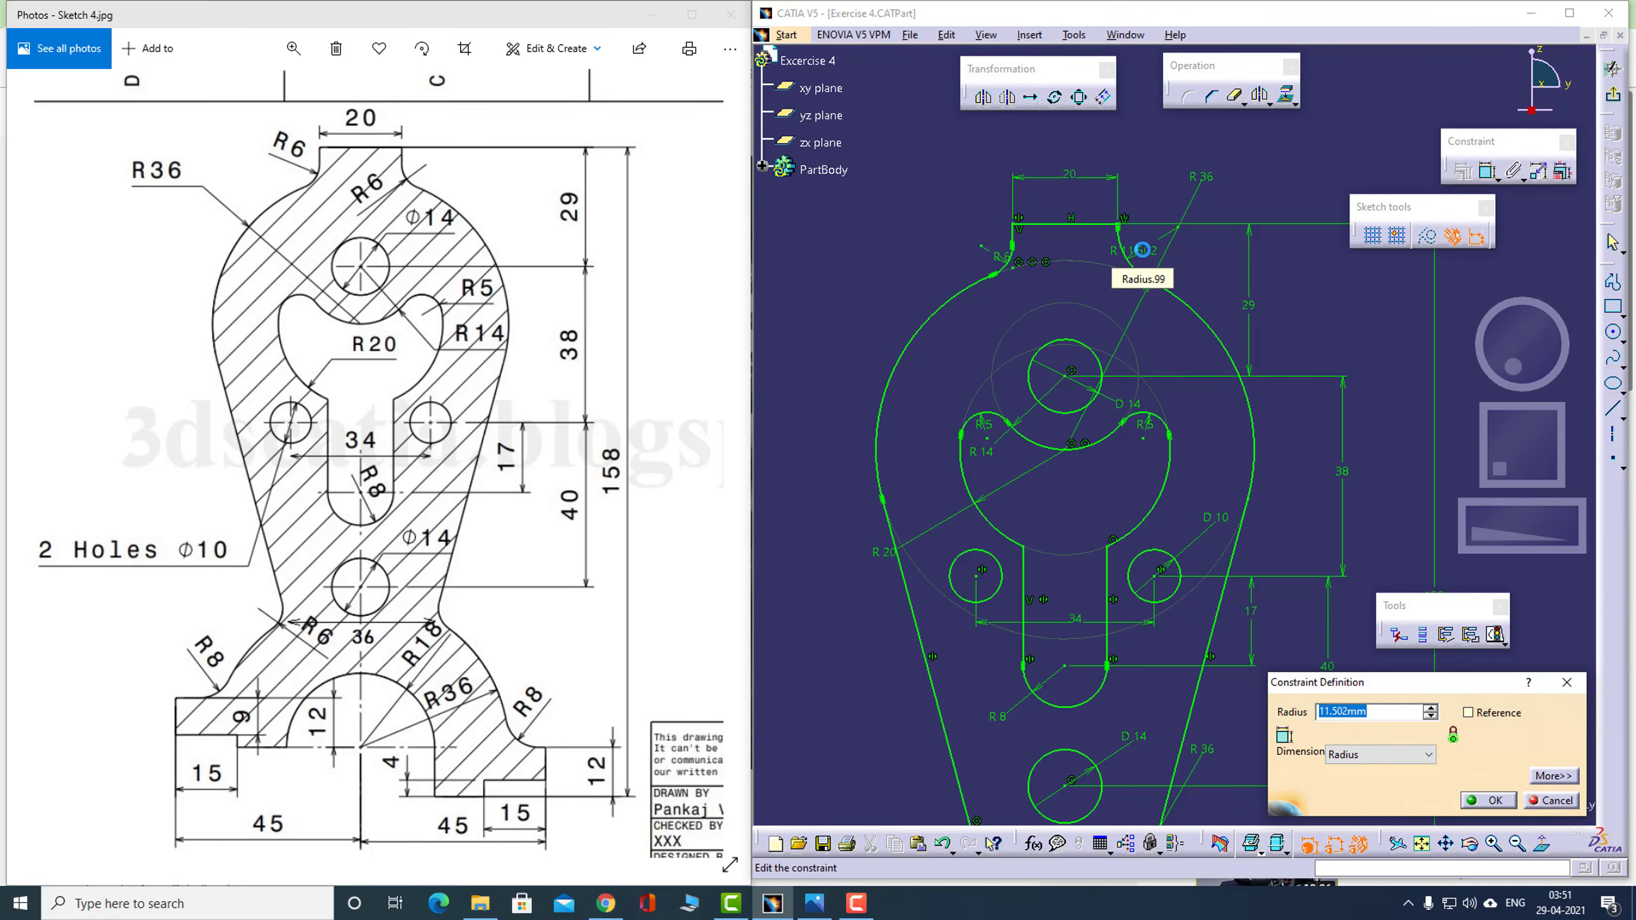
pyautogui.write('6')
pyautogui.press('Return')
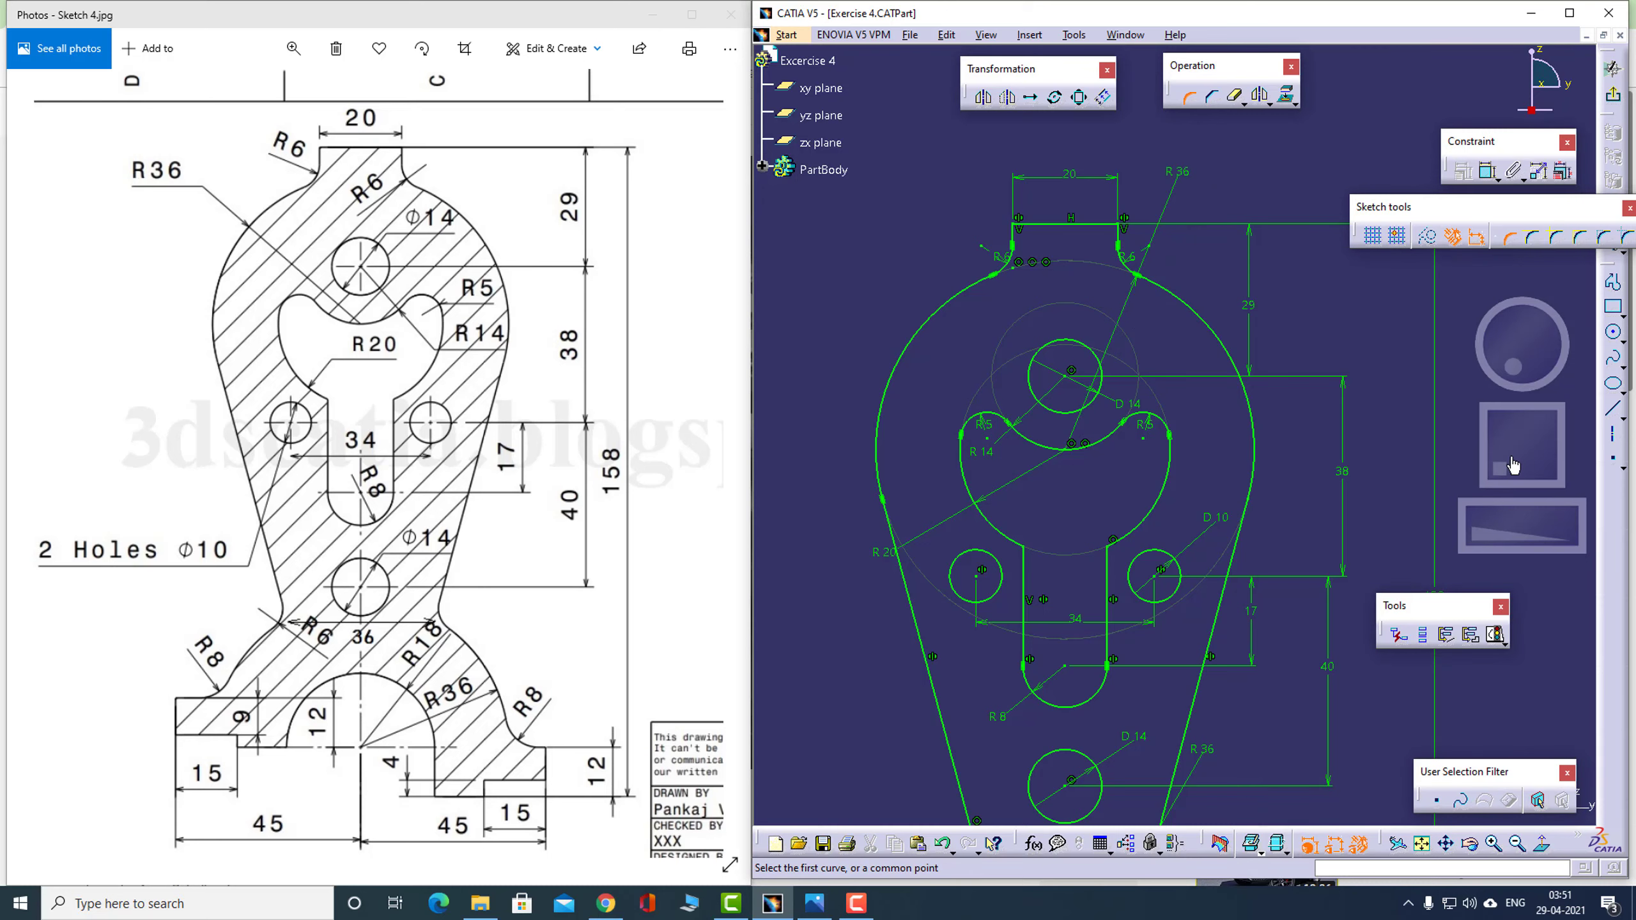
# Create a corner between the left tangent line and the lower R36 arc using Construction Lines No Trim, and set its radius to 6 mm
pyautogui.moveTo(1526, 465); pyautogui.dragTo(1528, 377)
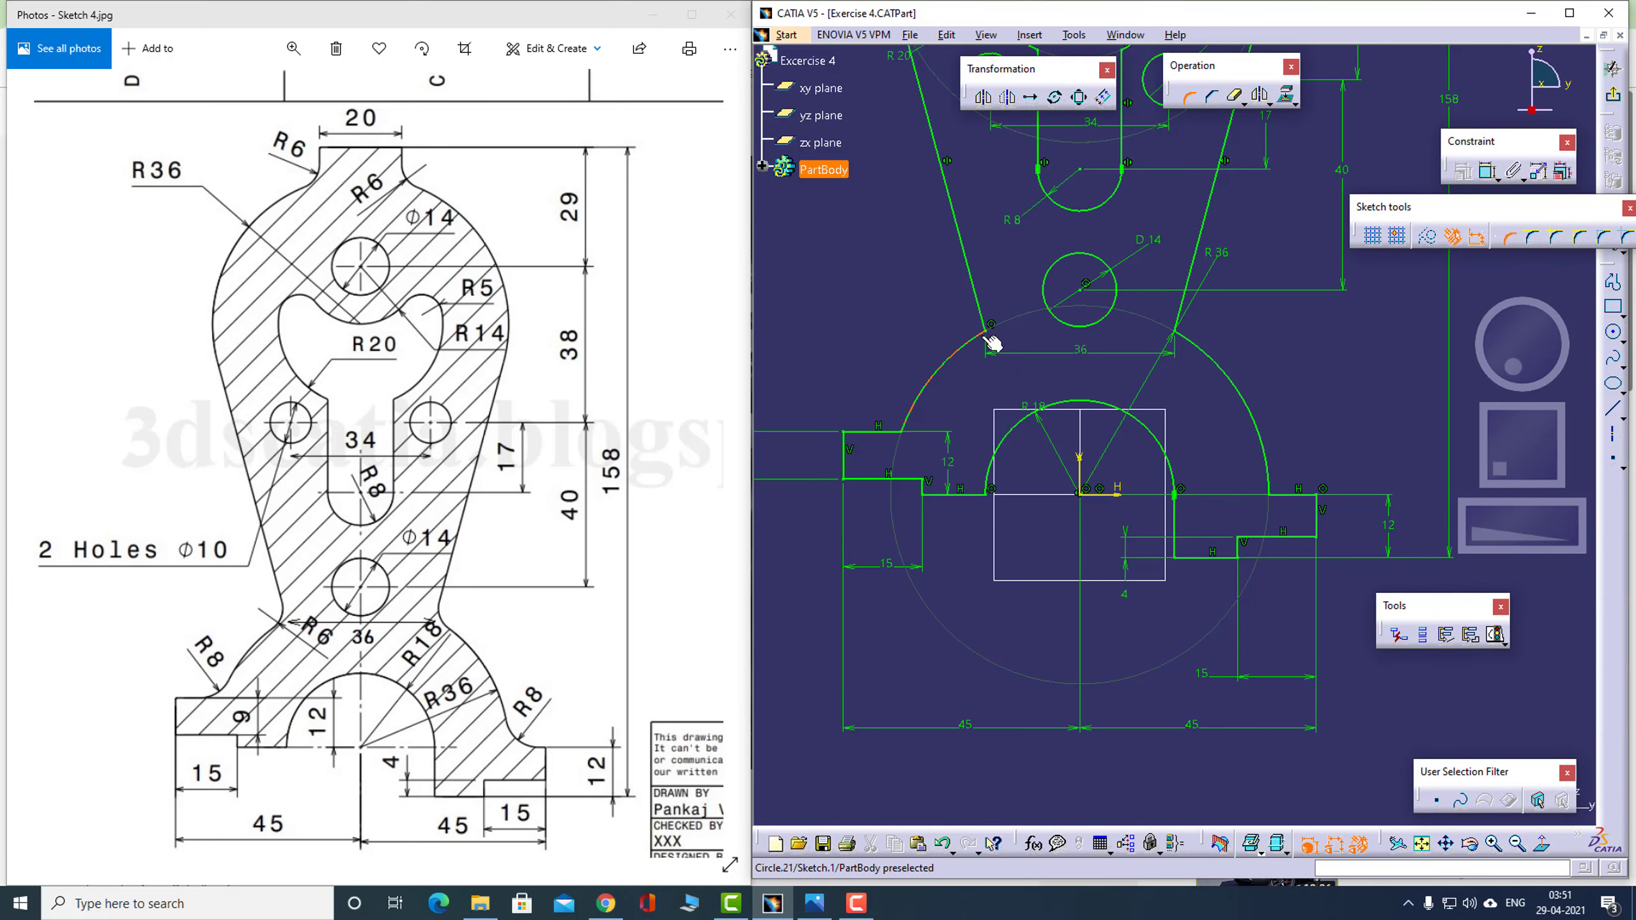
pyautogui.click(1621, 240)
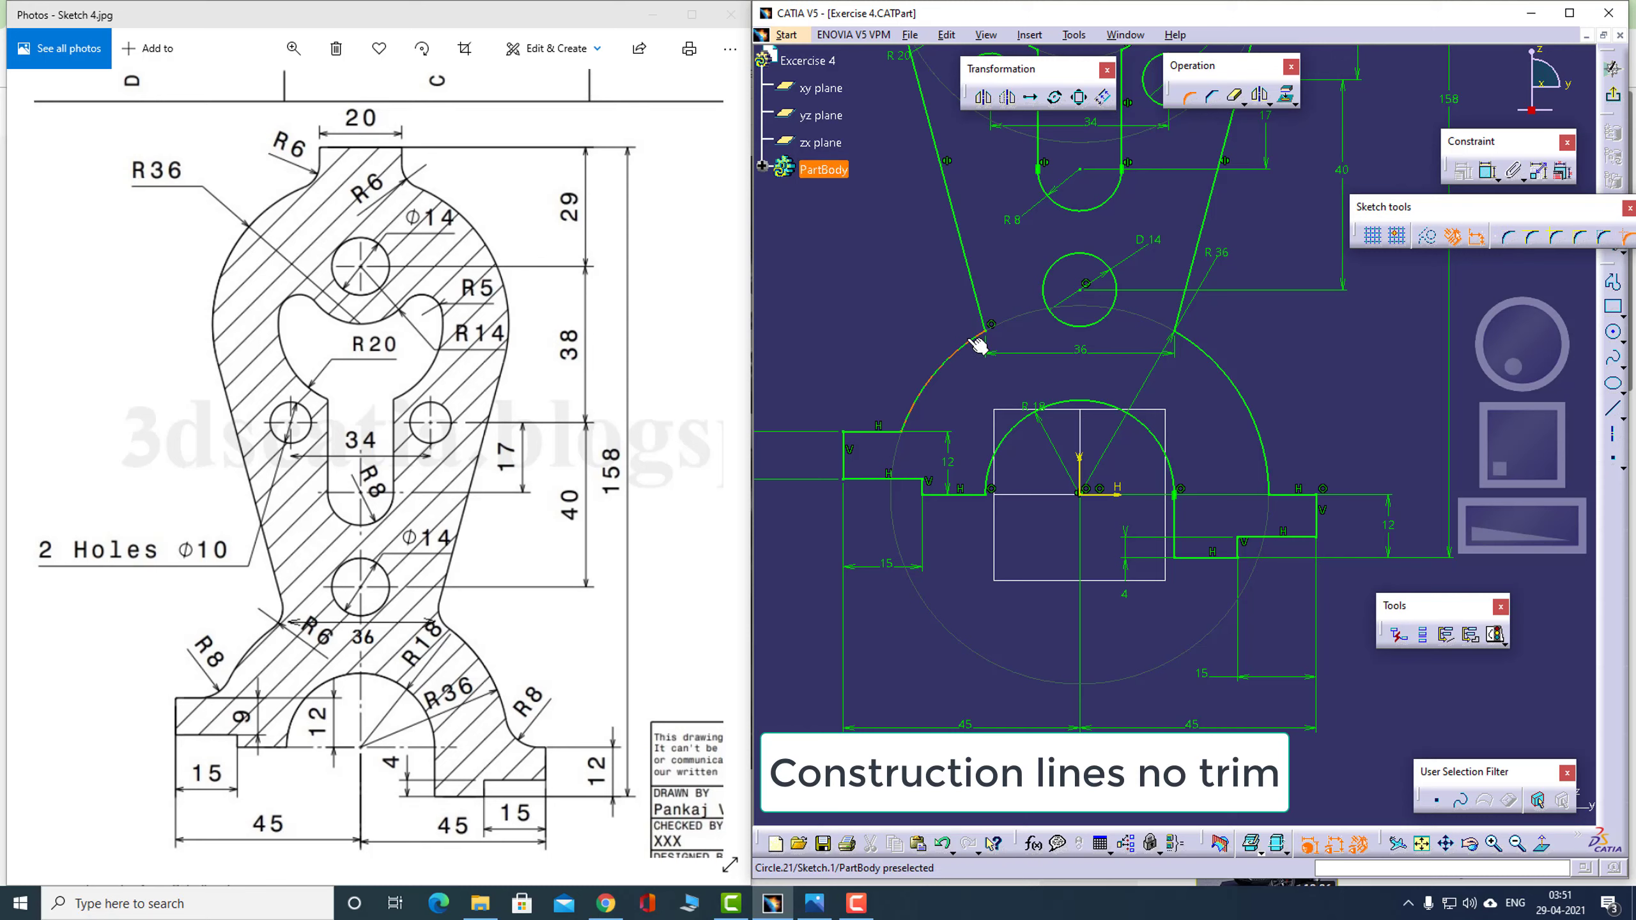
pyautogui.click(987, 326)
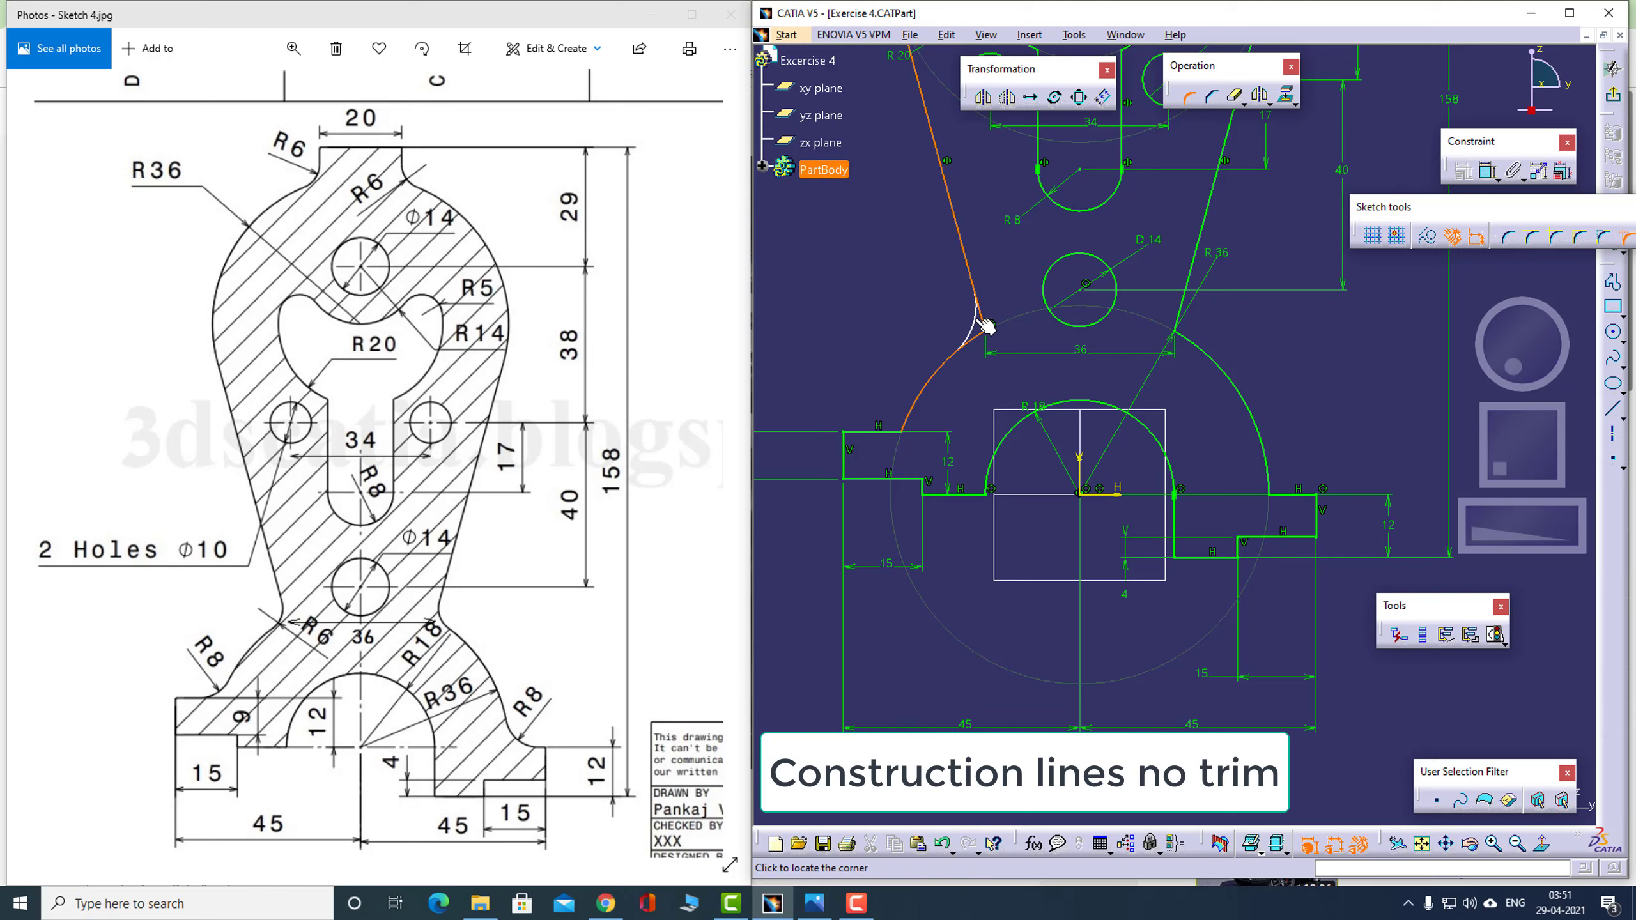
pyautogui.click(976, 326)
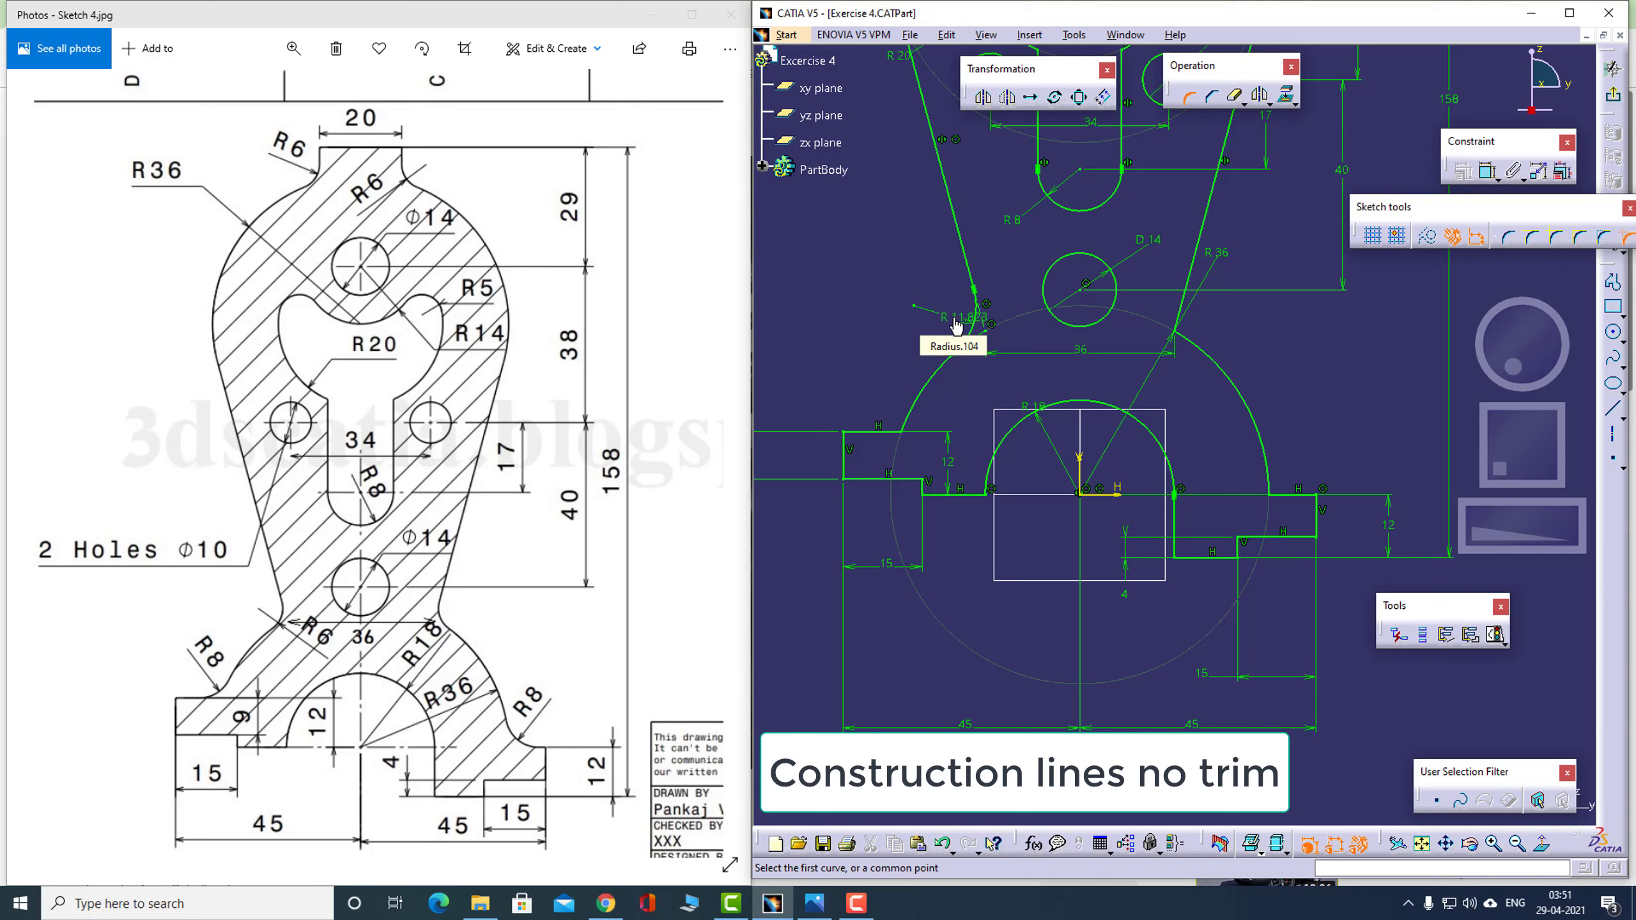
pyautogui.doubleClick(955, 325)
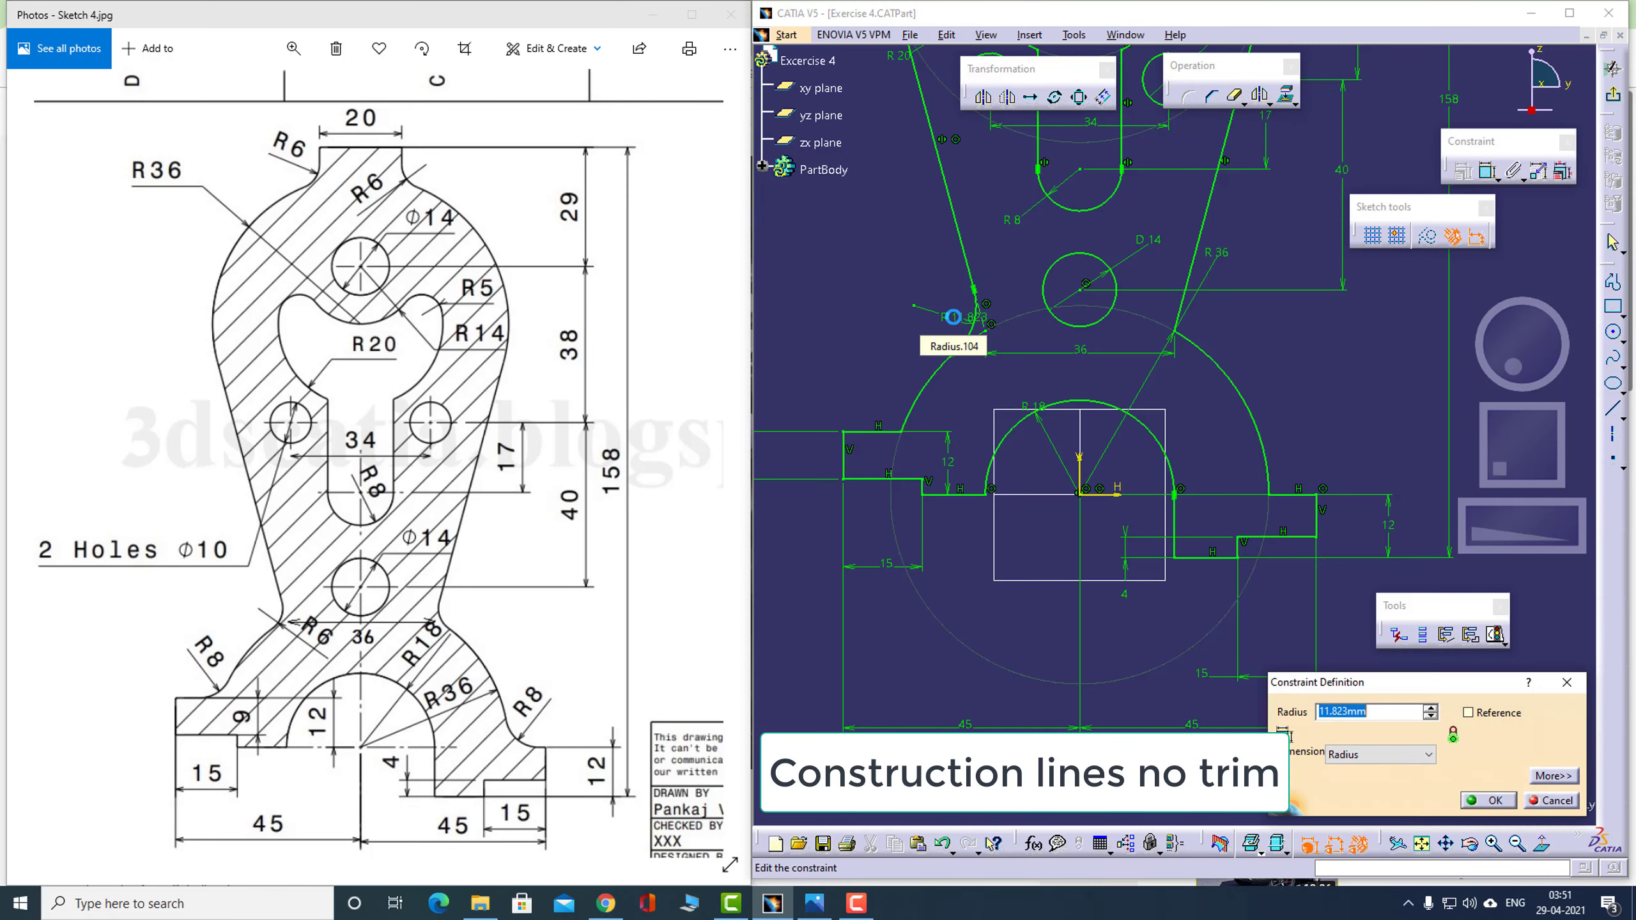
pyautogui.write('6')
pyautogui.press('Return')
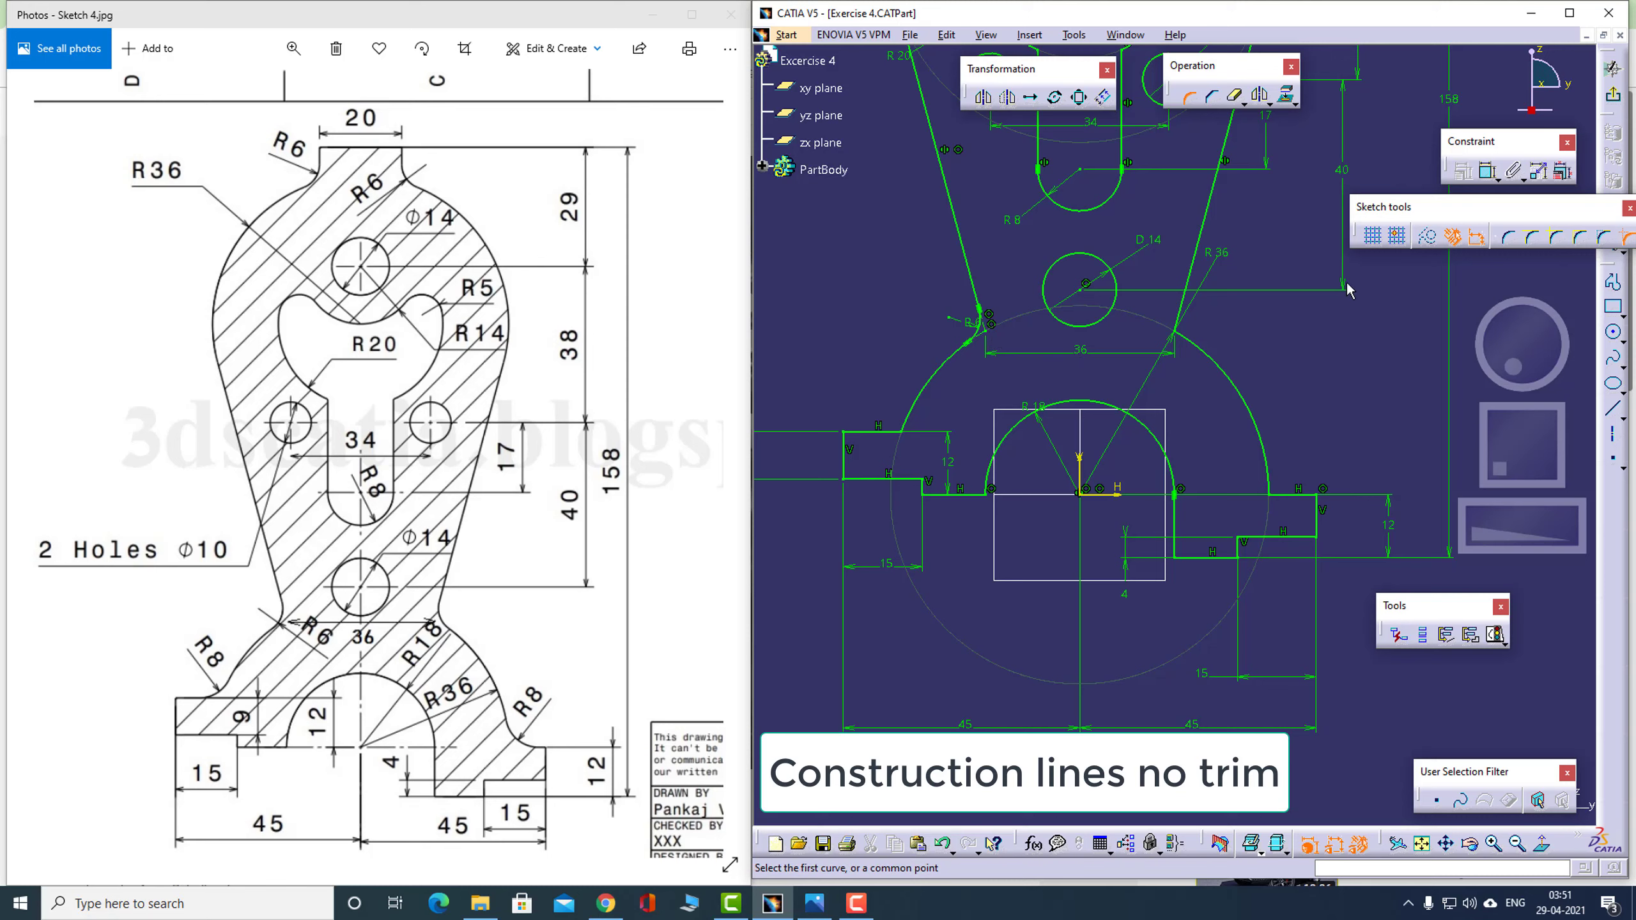
# Create a corner between the right tangent line and the lower R36 arc and set its radius to 6 mm
pyautogui.click(1195, 347)
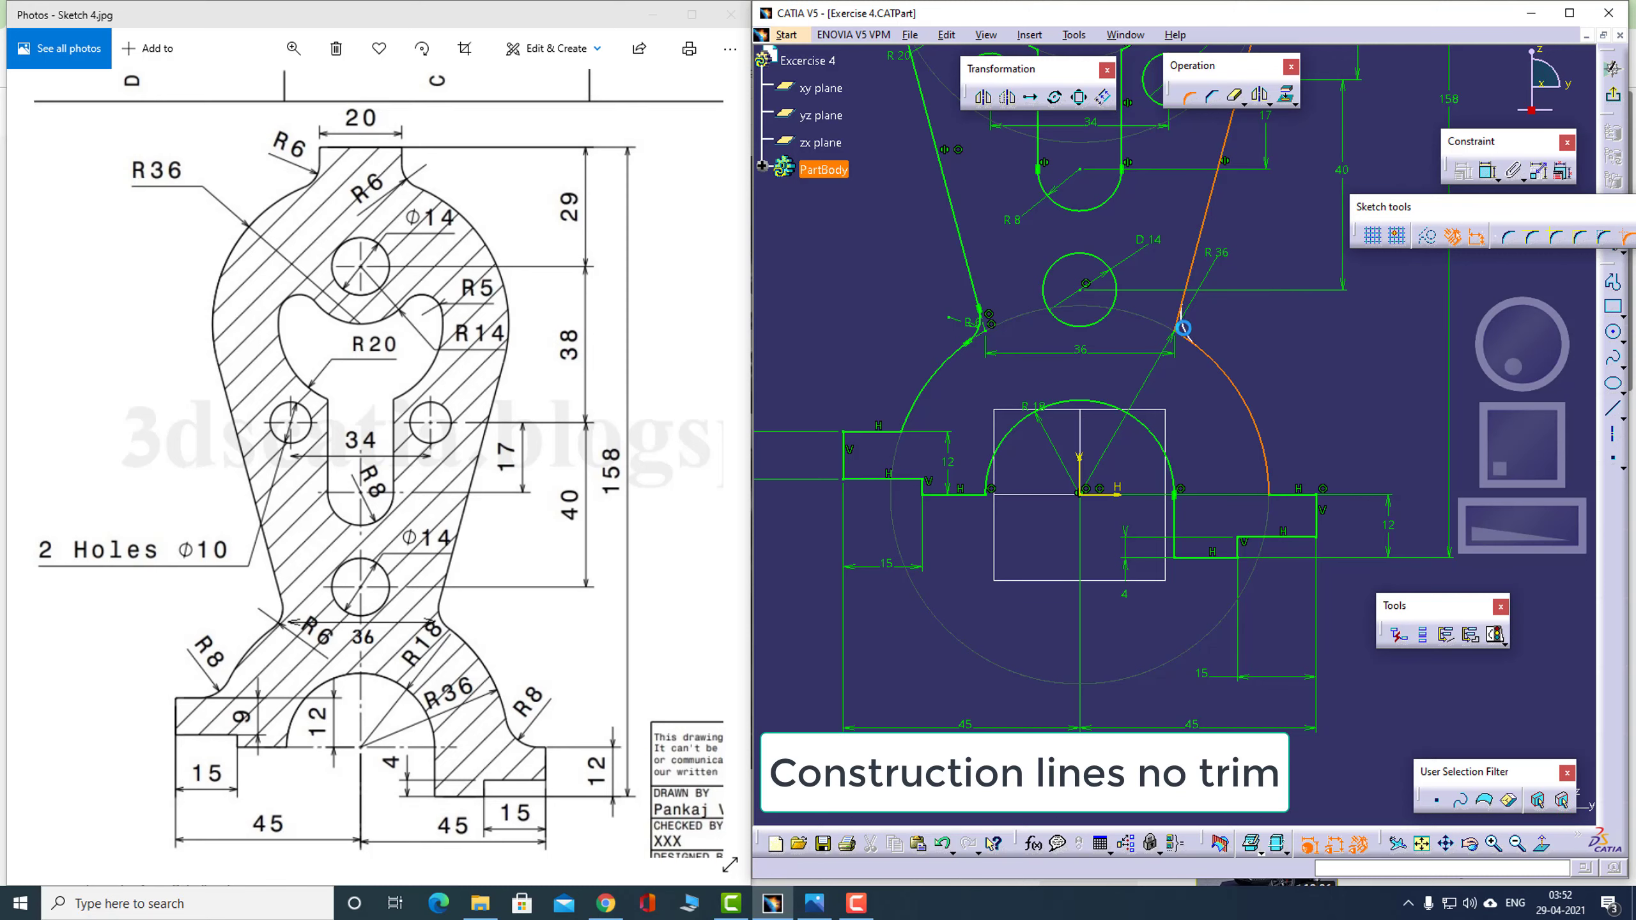
pyautogui.click(1198, 330)
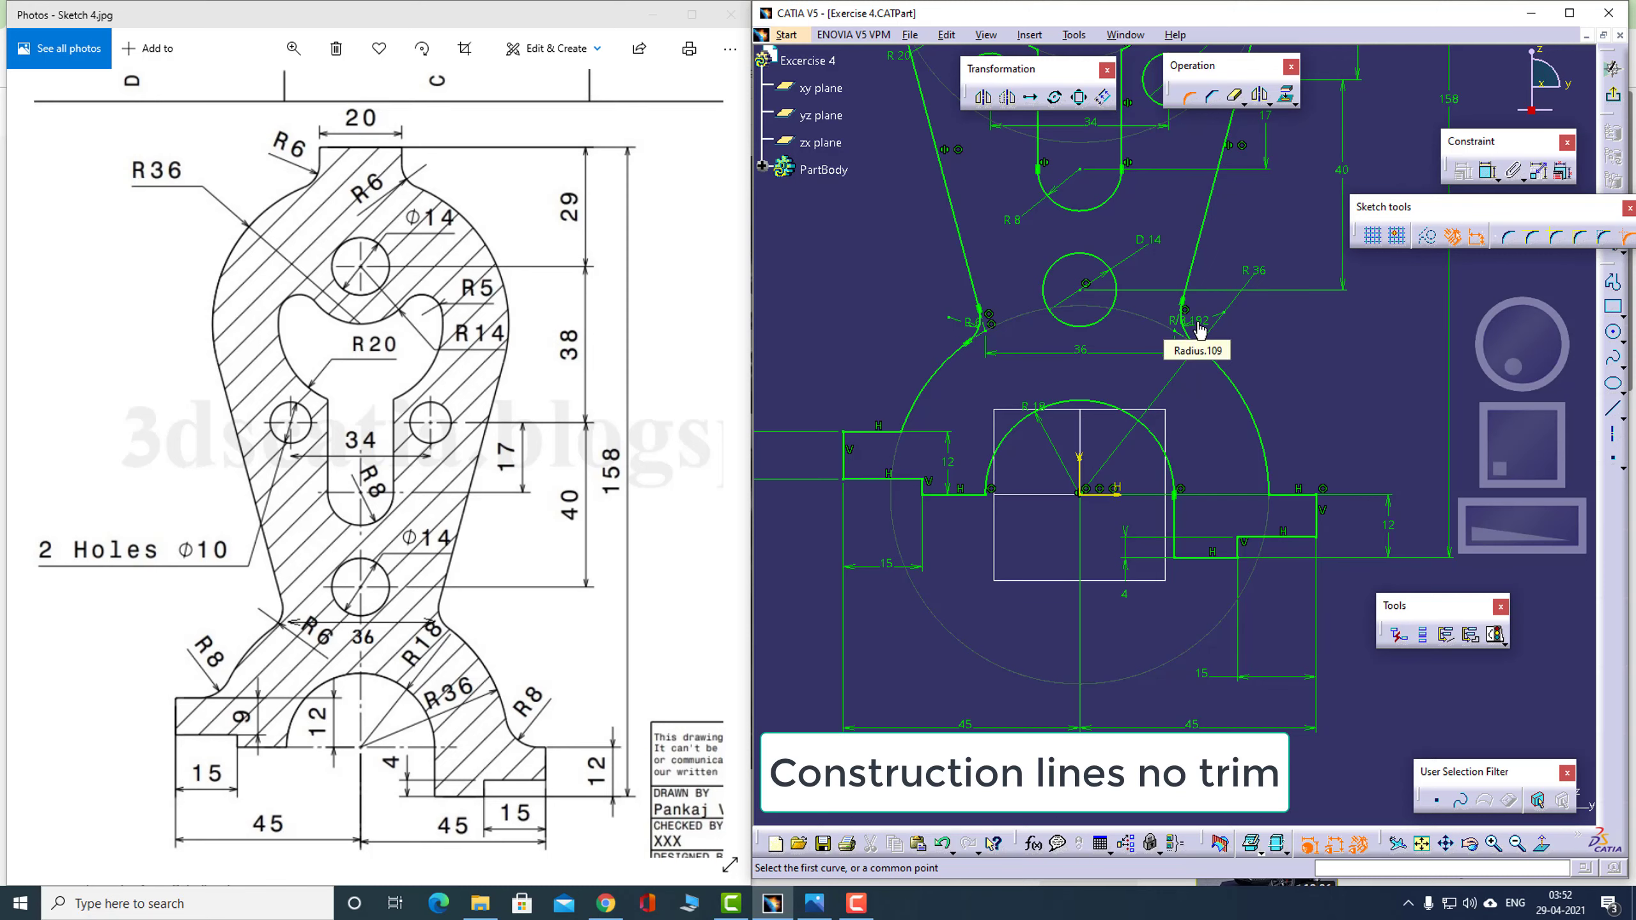
pyautogui.doubleClick(1197, 321)
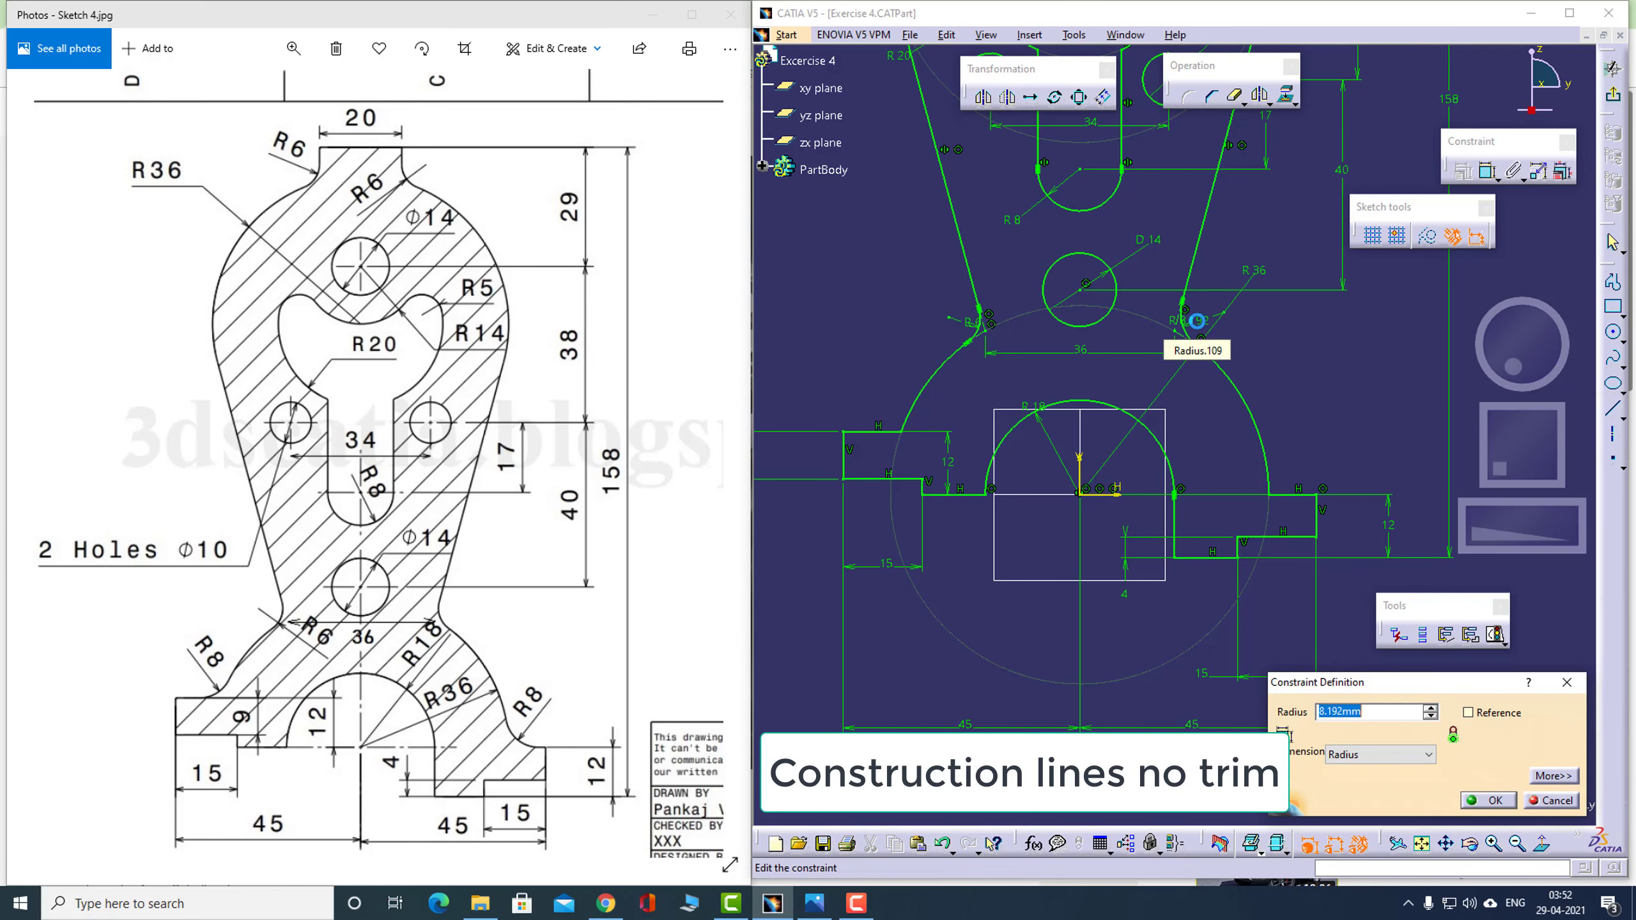
pyautogui.write('6')
pyautogui.press('Return')
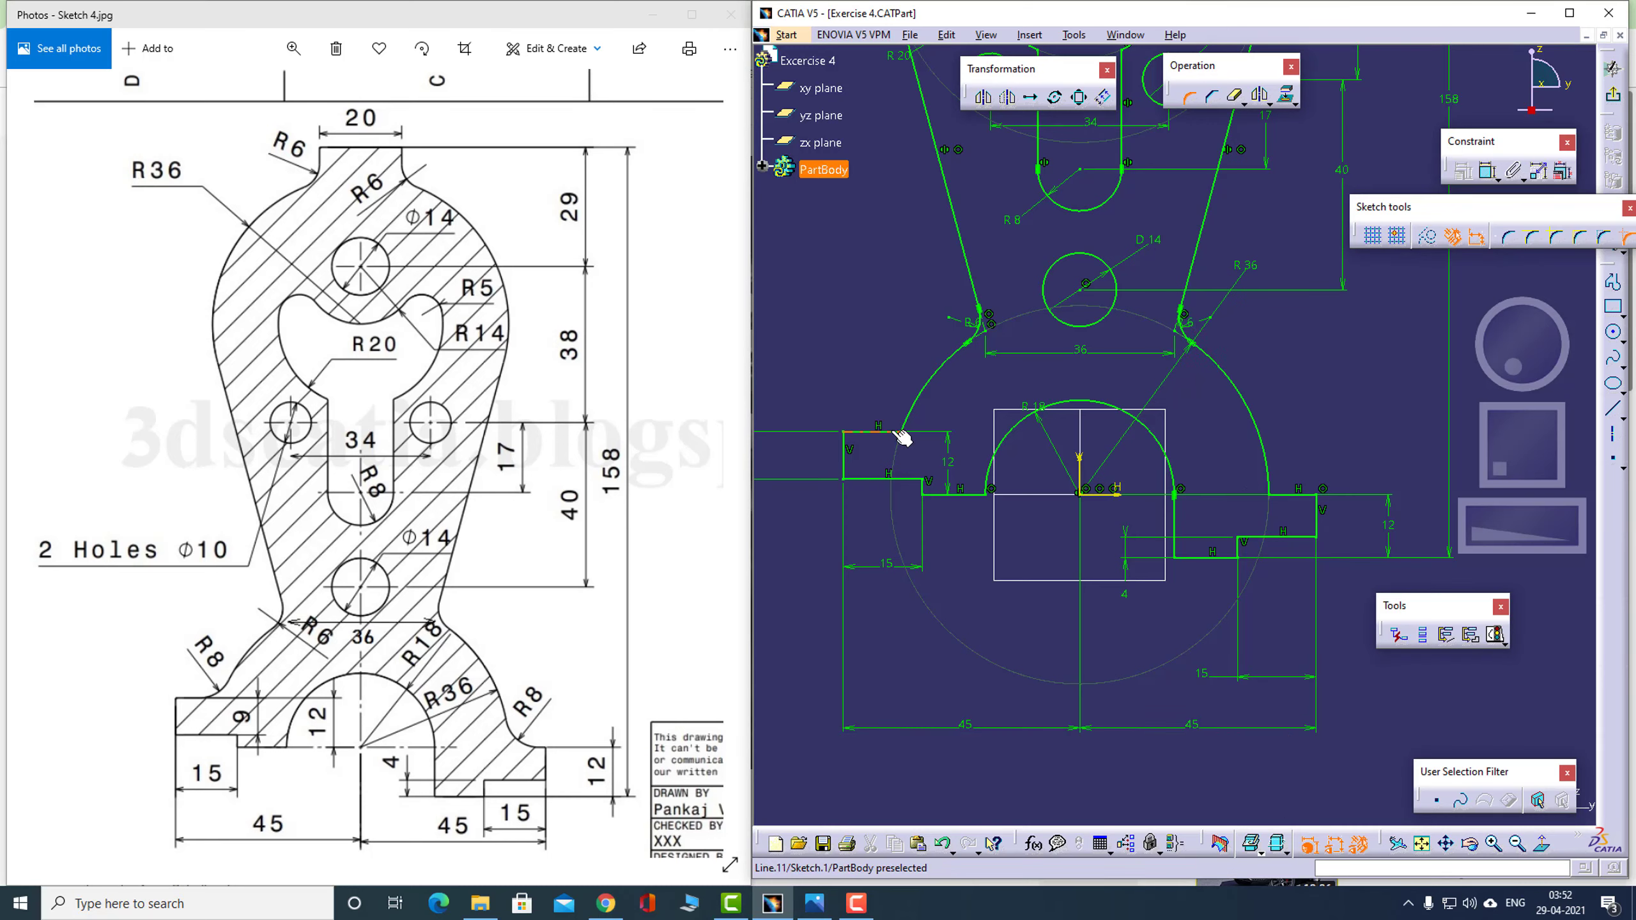
# Create a corner between the lower R36 arc and the left foot's upper edge, trimming all elements, and set its radius to 8 mm
pyautogui.press('c')
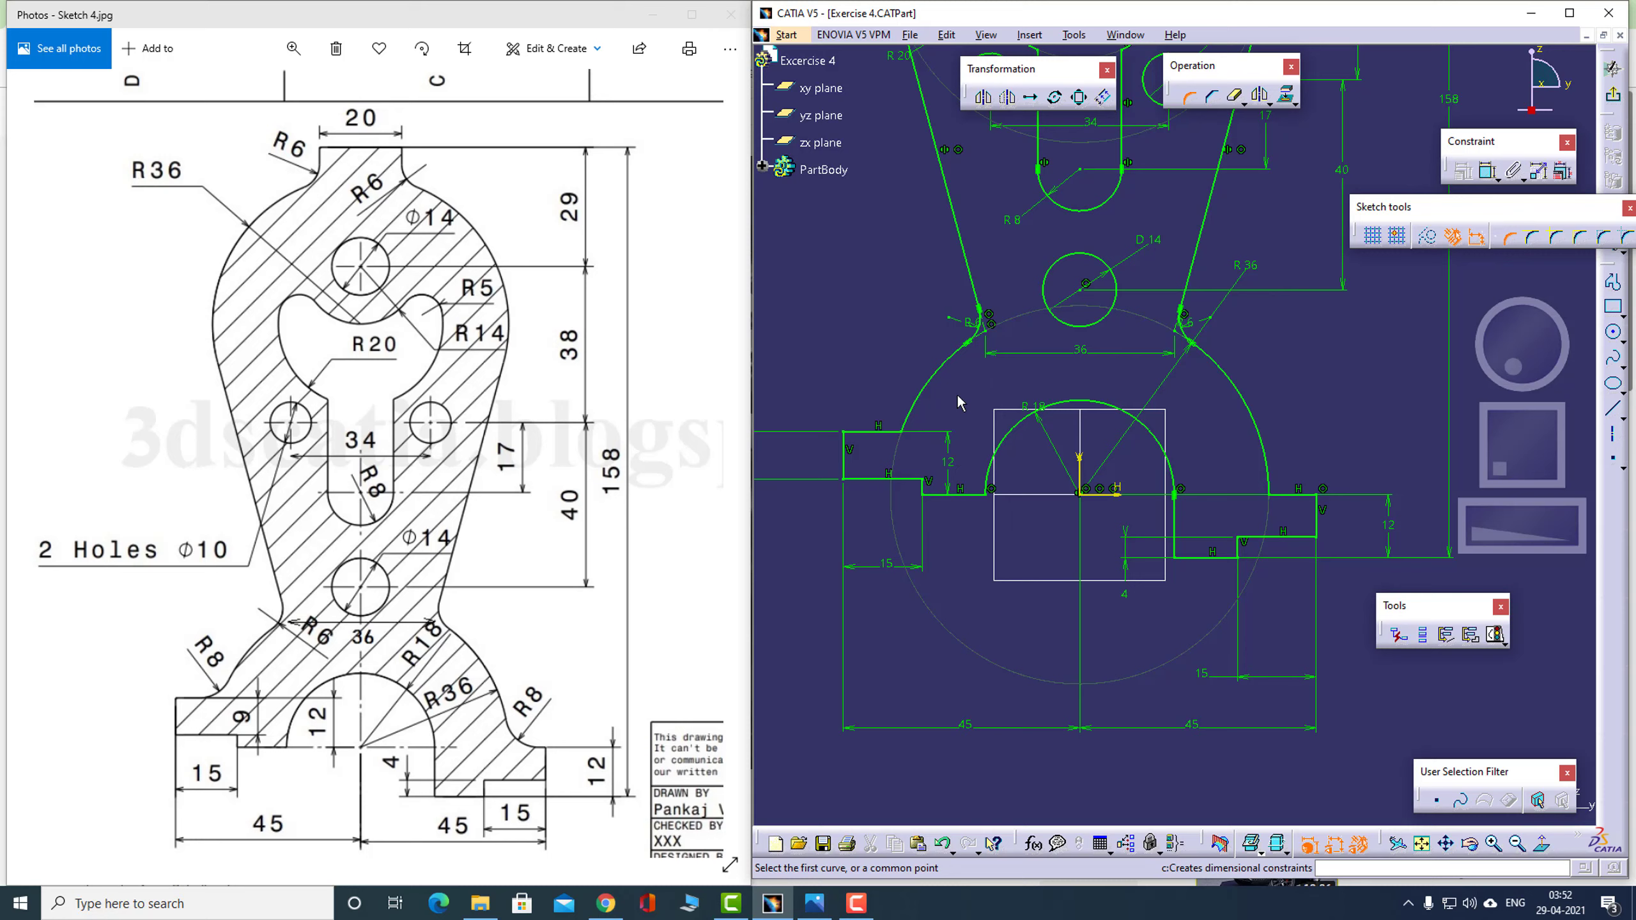
pyautogui.click(906, 428)
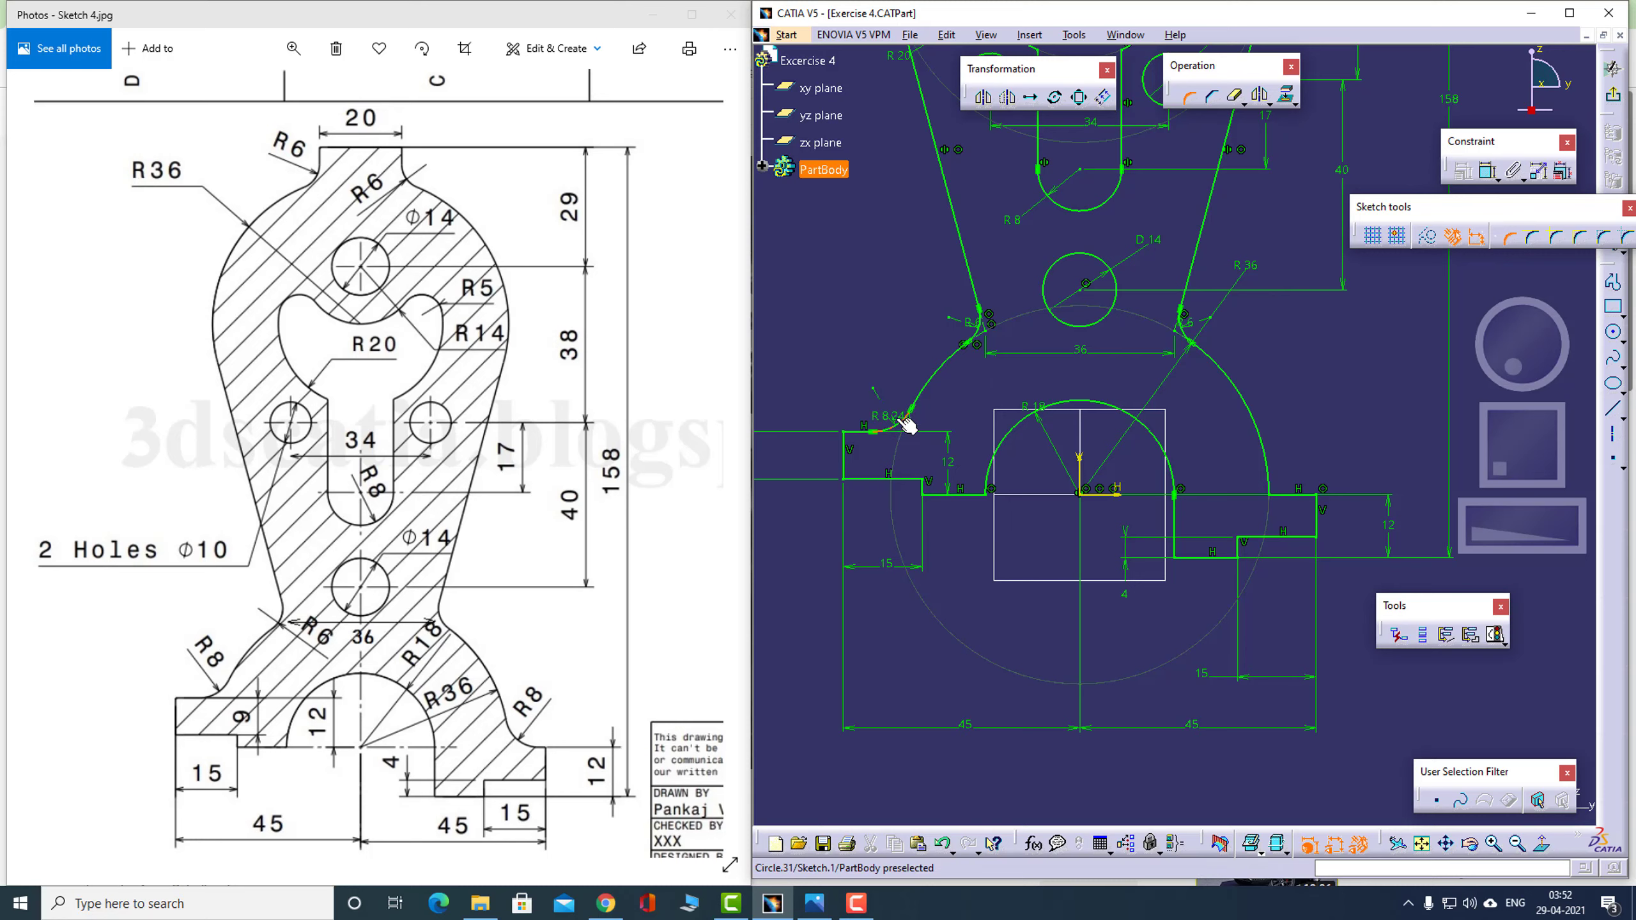
pyautogui.click(898, 420)
pyautogui.doubleClick(891, 414)
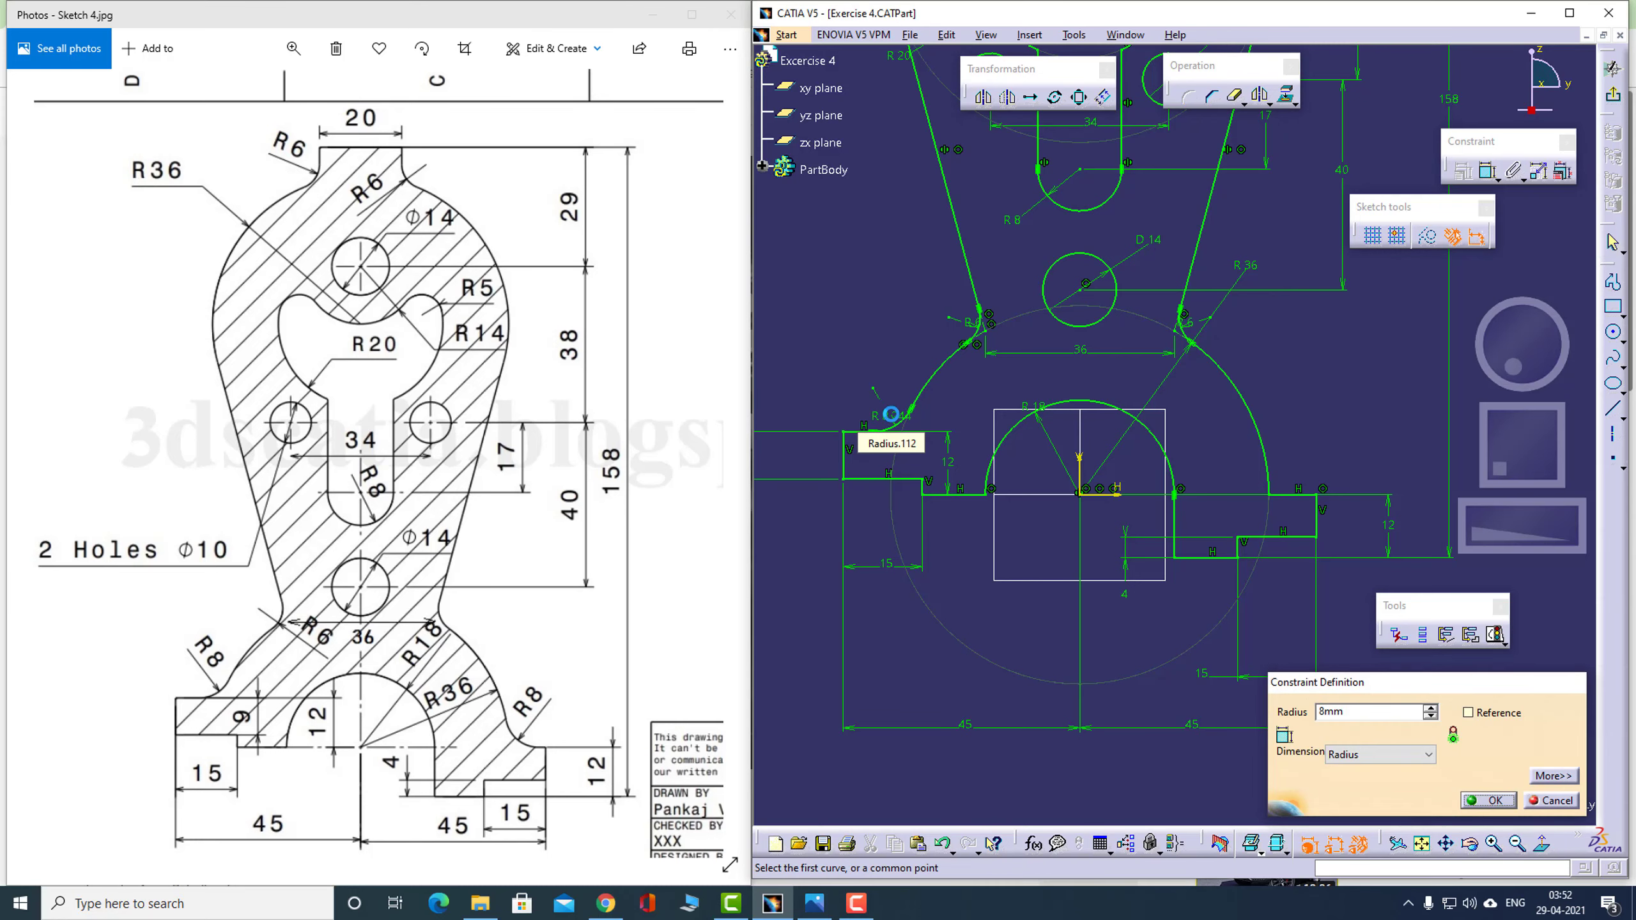
pyautogui.press('Return')
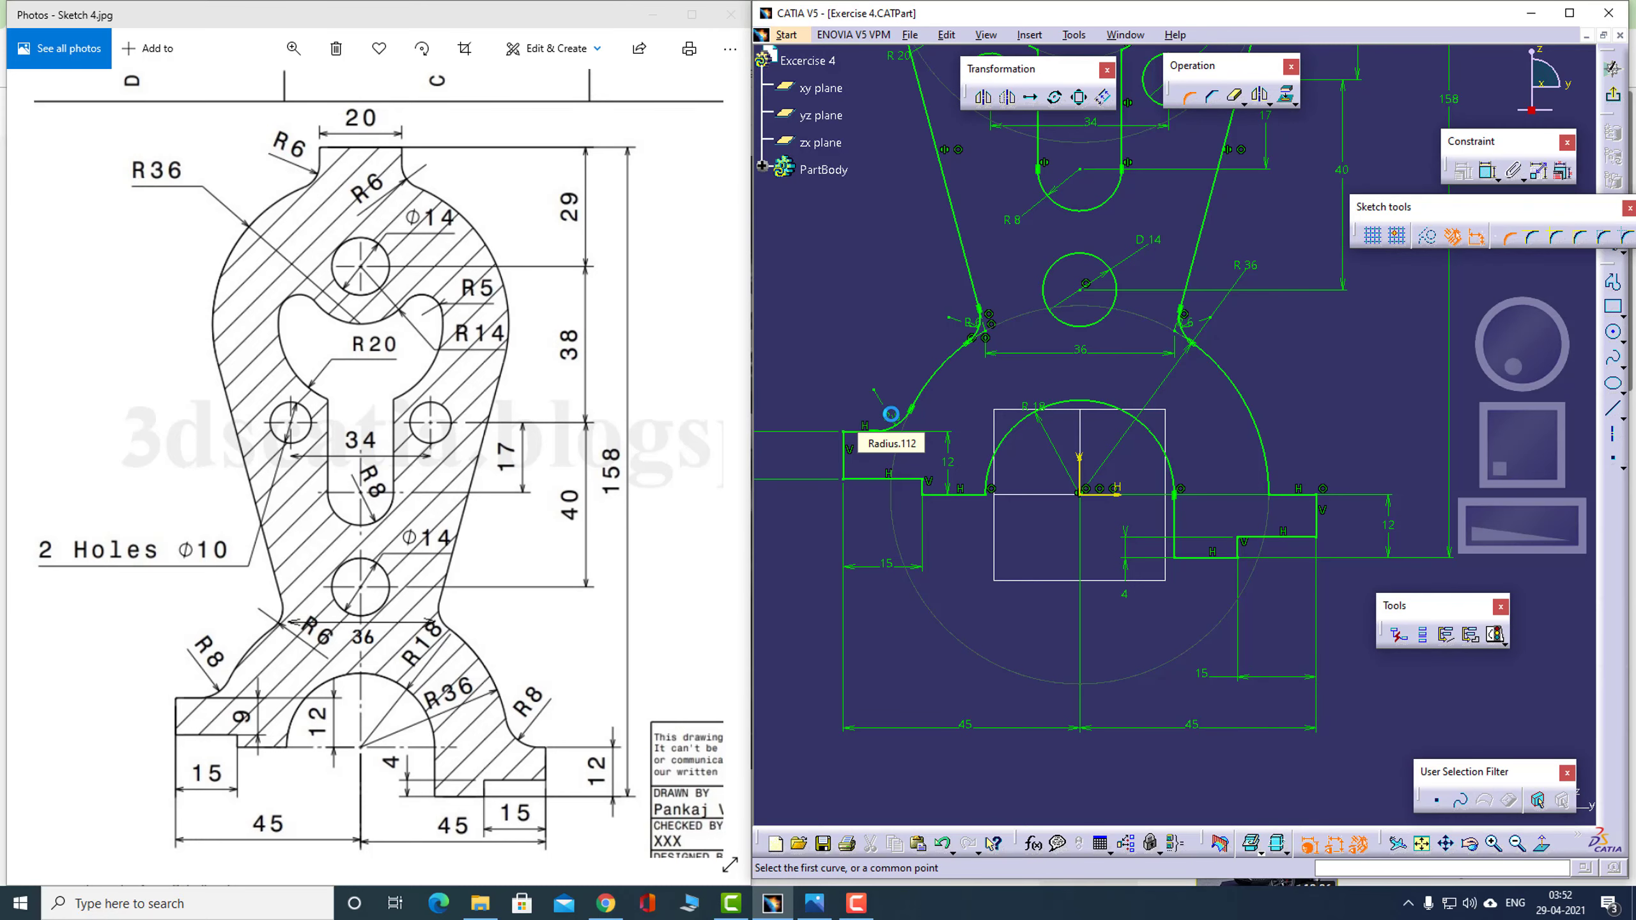
# Create a corner between the lower R36 arc and the right foot's upper edge and set its radius to 8 mm
pyautogui.click(1282, 493)
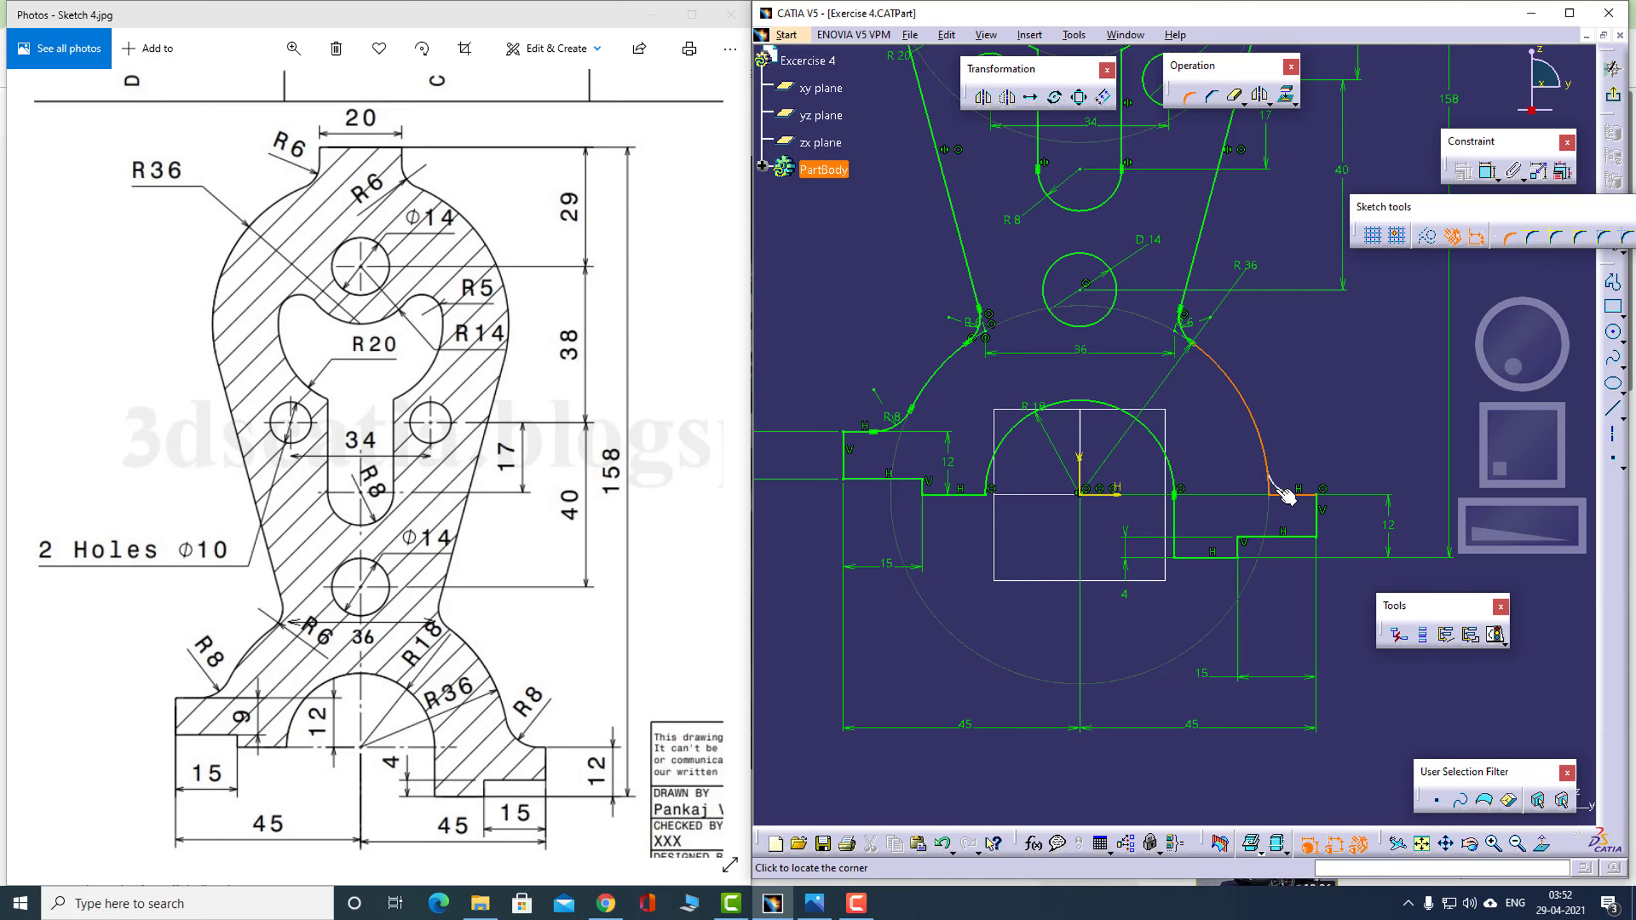
pyautogui.click(1282, 485)
pyautogui.doubleClick(1285, 477)
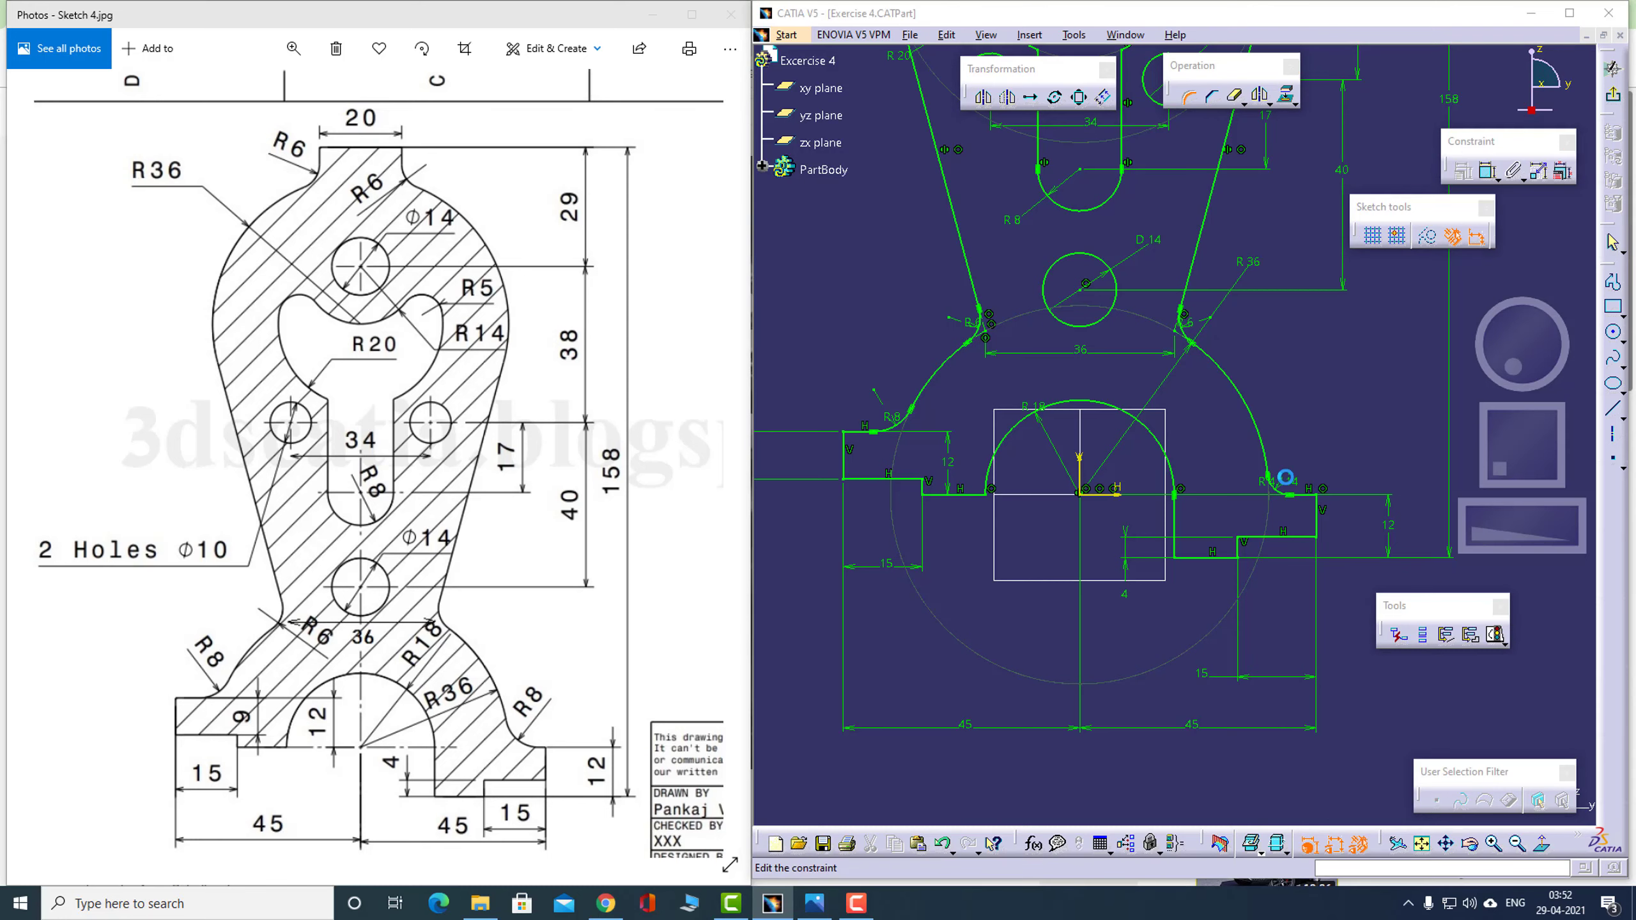
pyautogui.write('8')
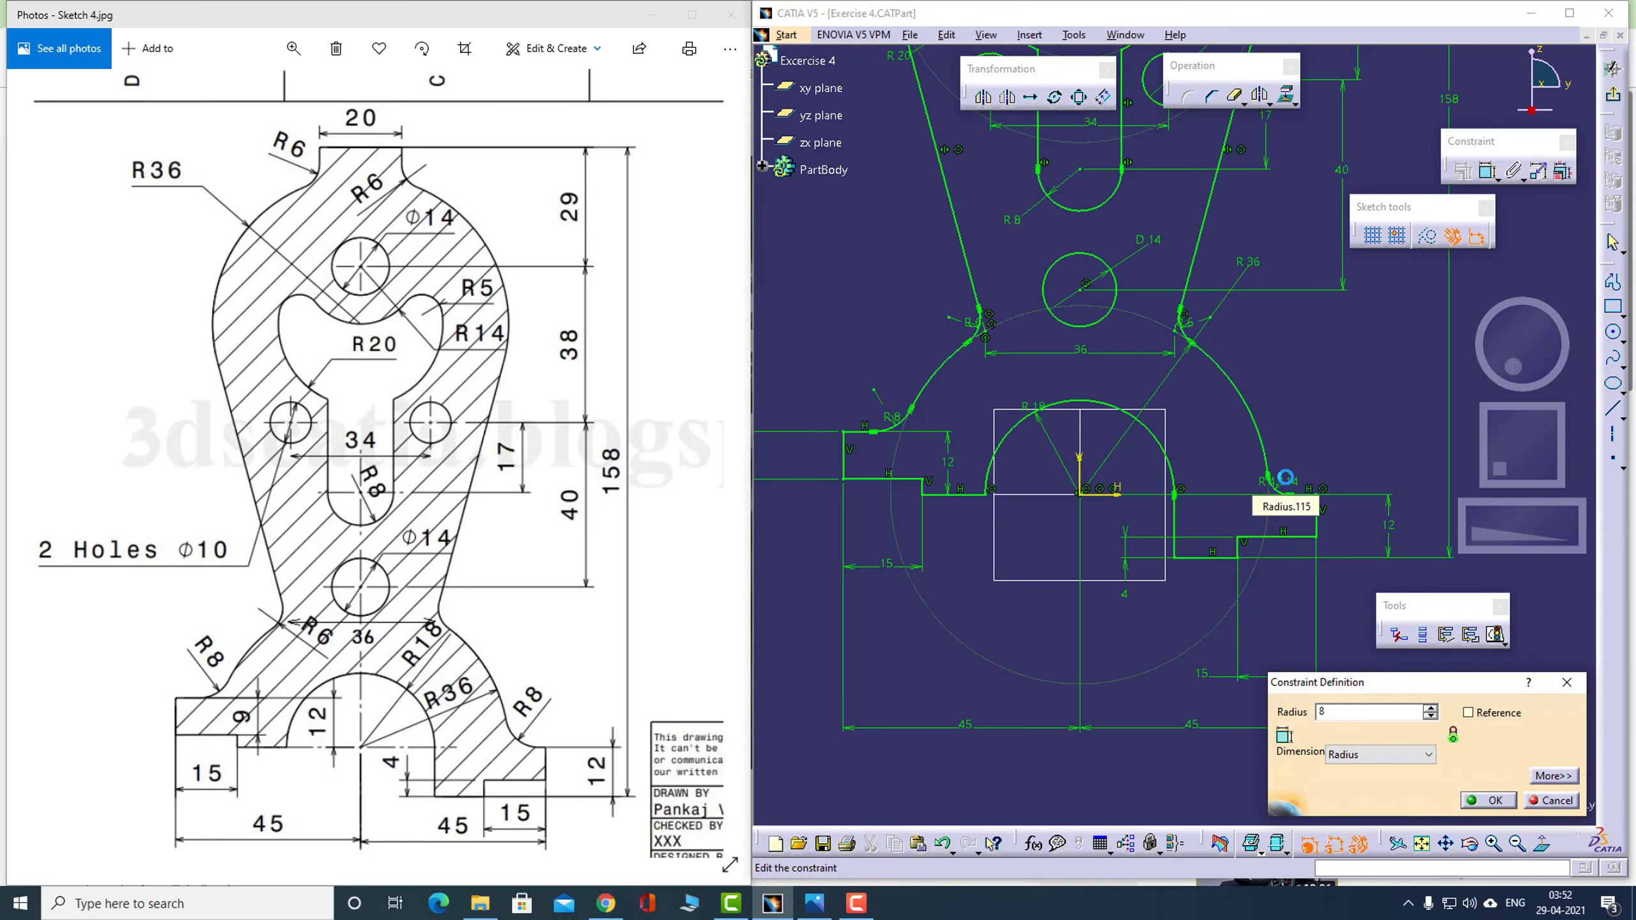
pyautogui.press('Return')
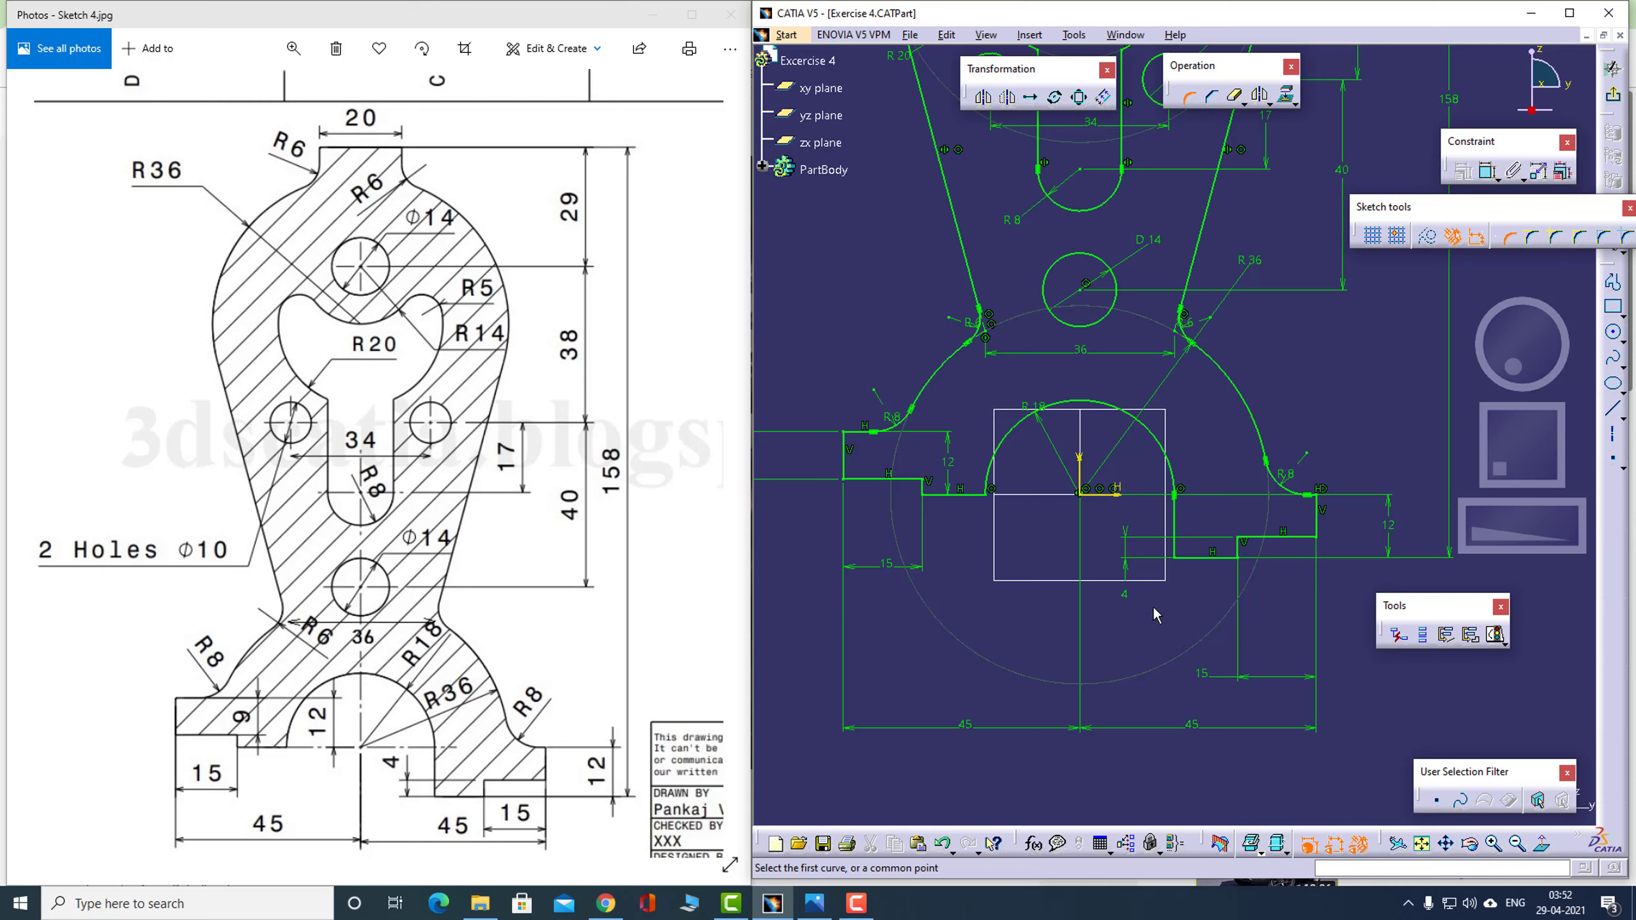
# Check the solving status of the whole sketch and close the report
pyautogui.click(1422, 844)
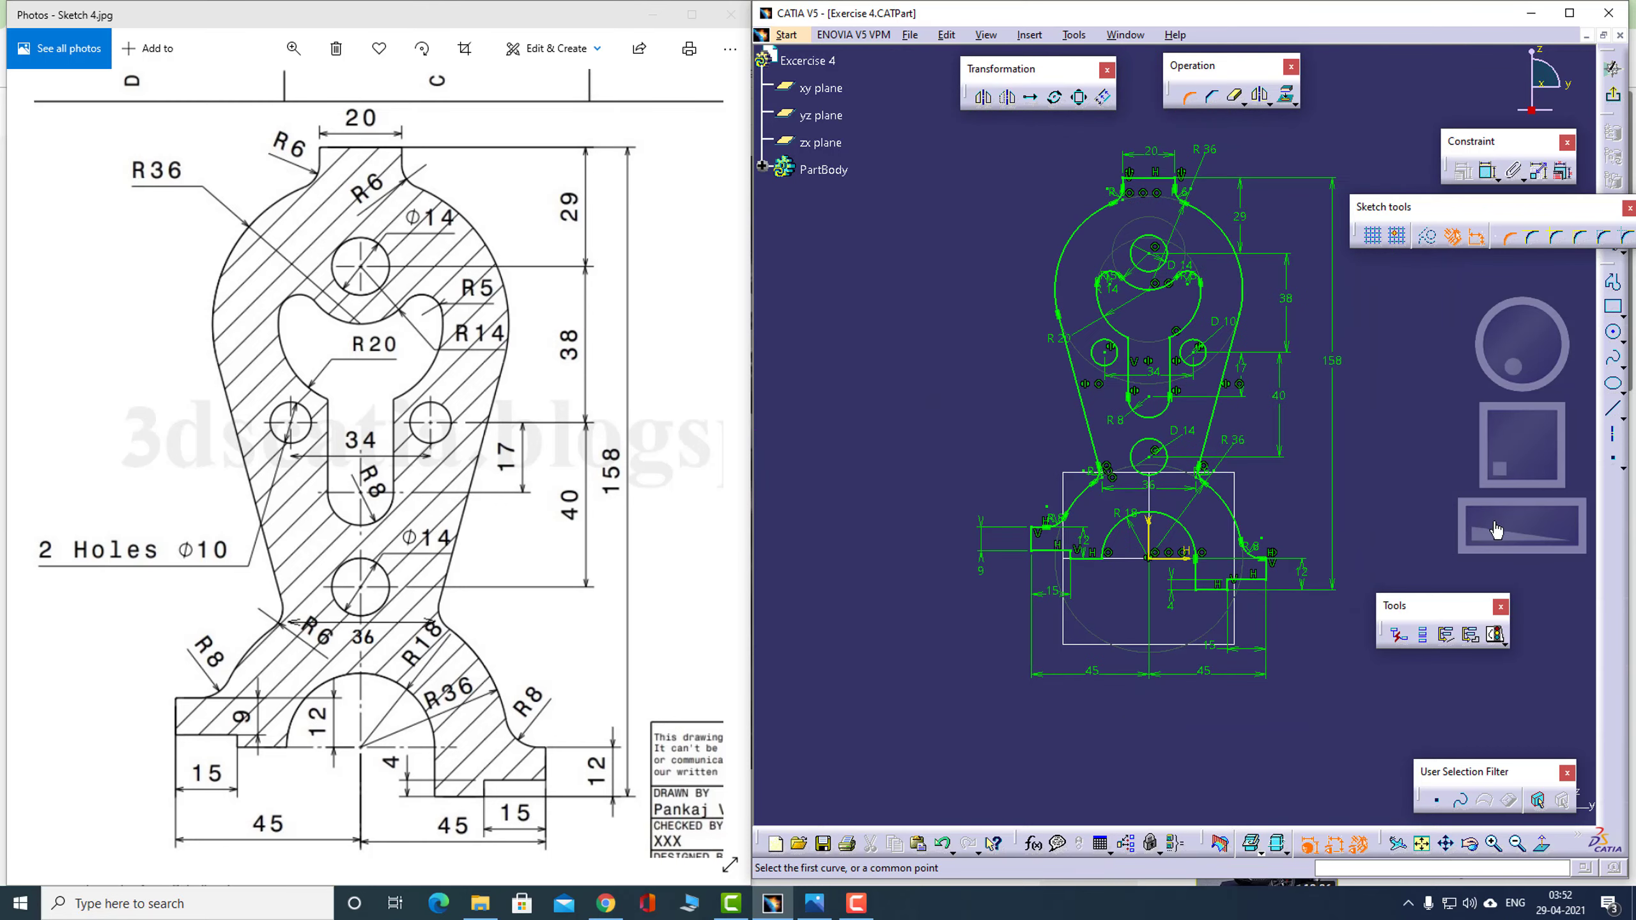
pyautogui.moveTo(1495, 530); pyautogui.dragTo(1531, 533)
pyautogui.moveTo(1512, 451); pyautogui.dragTo(1507, 455)
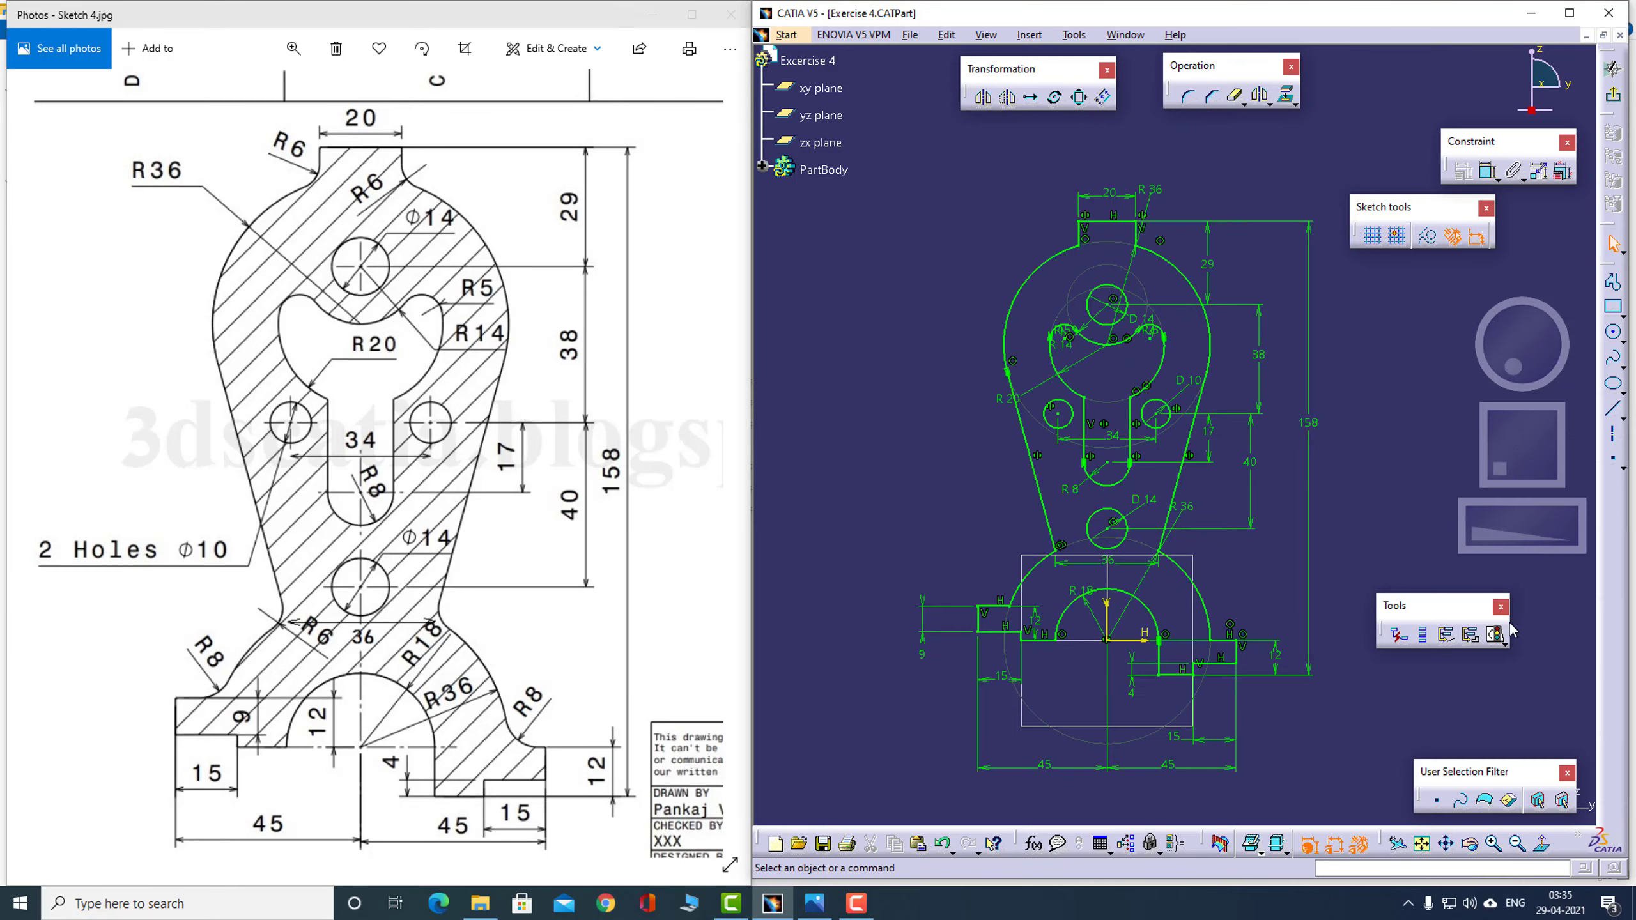
pyautogui.click(1495, 634)
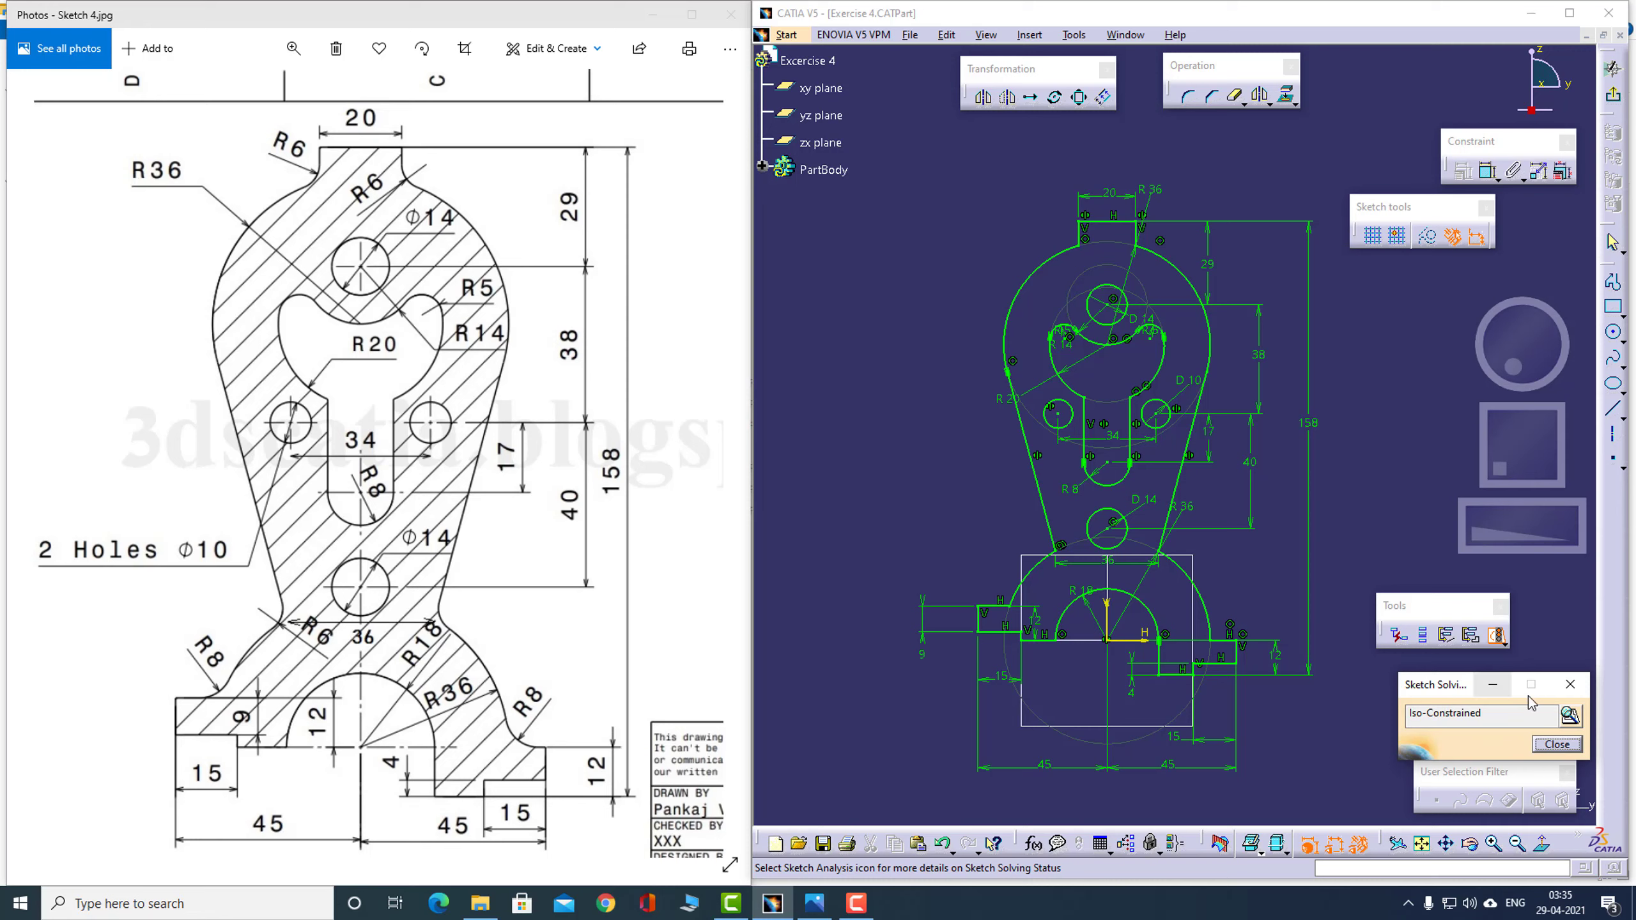
pyautogui.click(1558, 746)
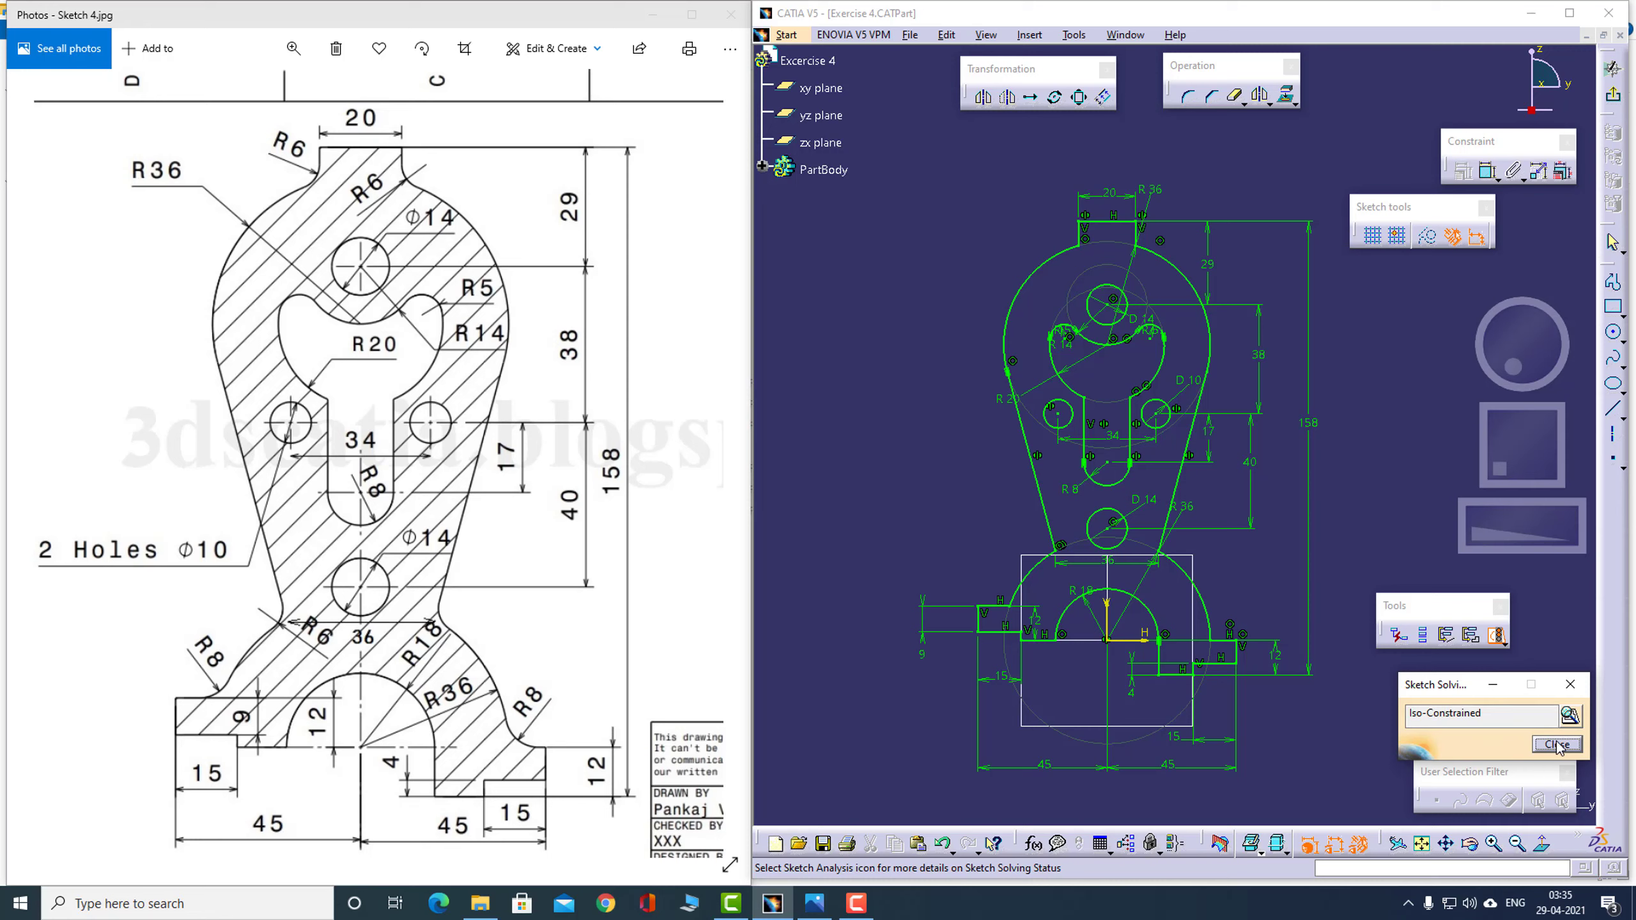